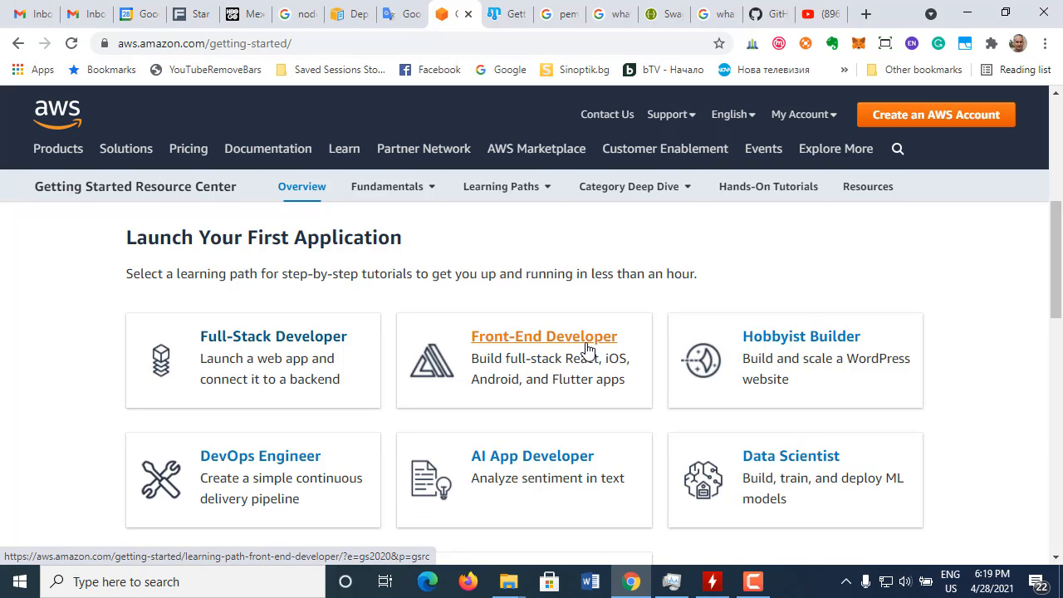
Step: Open the Hobbyist Builder learning path in a new tab and switch to it
right_click(817, 344)
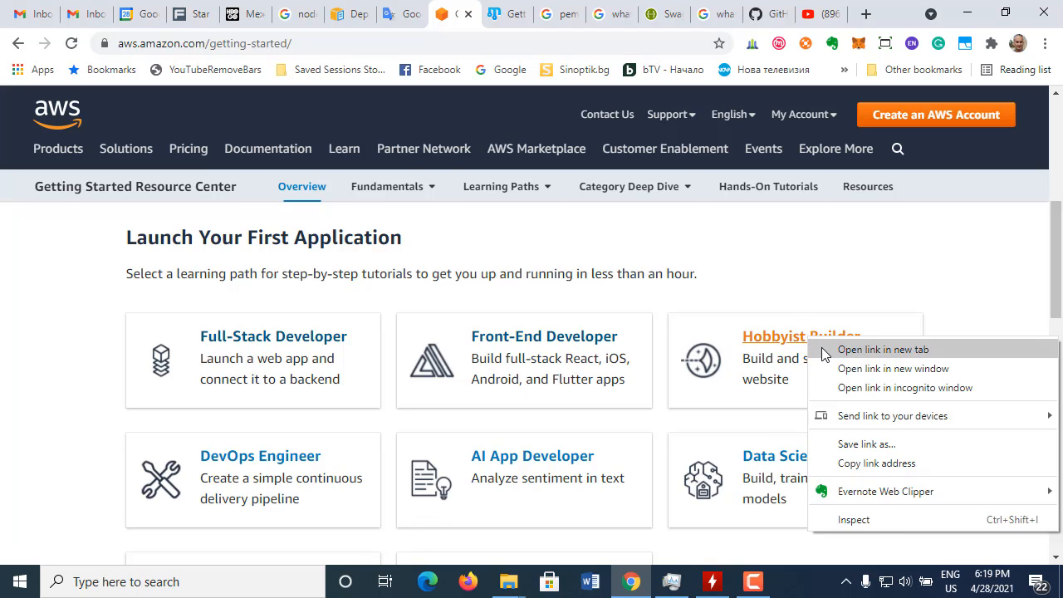
left_click(819, 349)
left_click(475, 15)
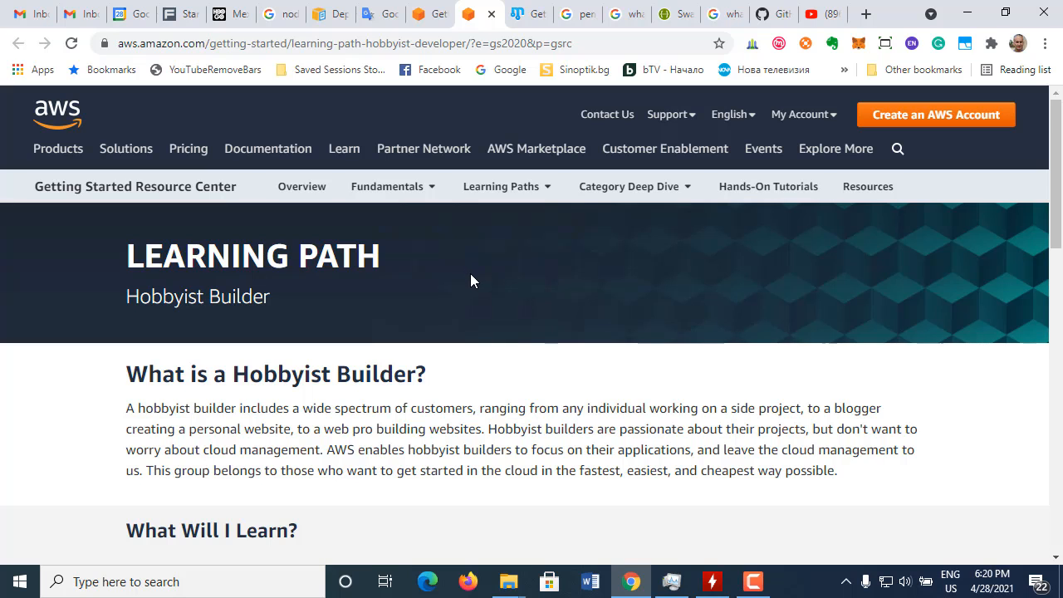
scroll(471, 278, "down", 1)
scroll(471, 278, "up", 1)
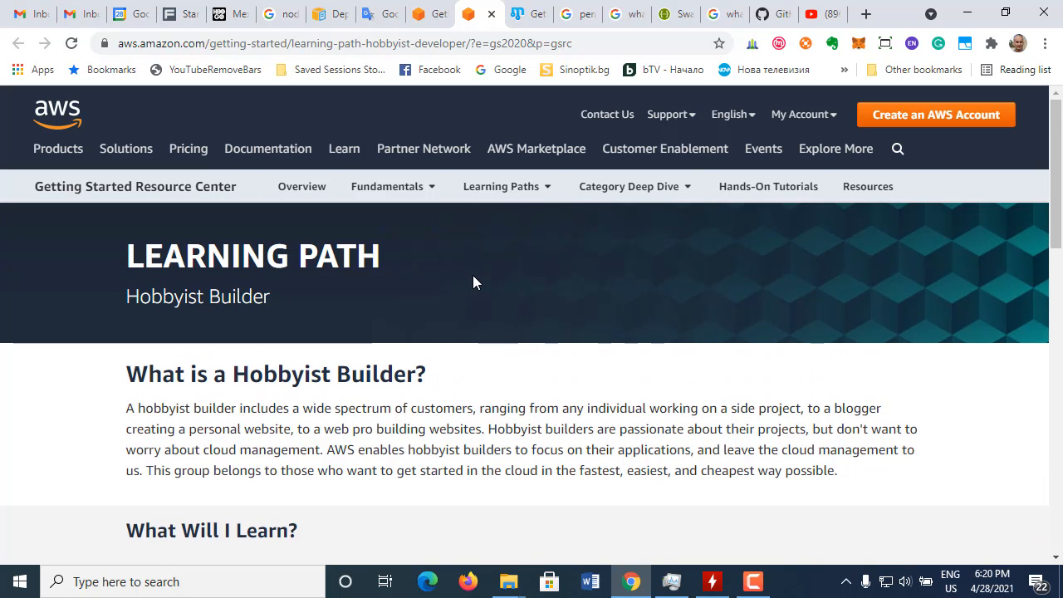
left_click(753, 582)
left_click(991, 470)
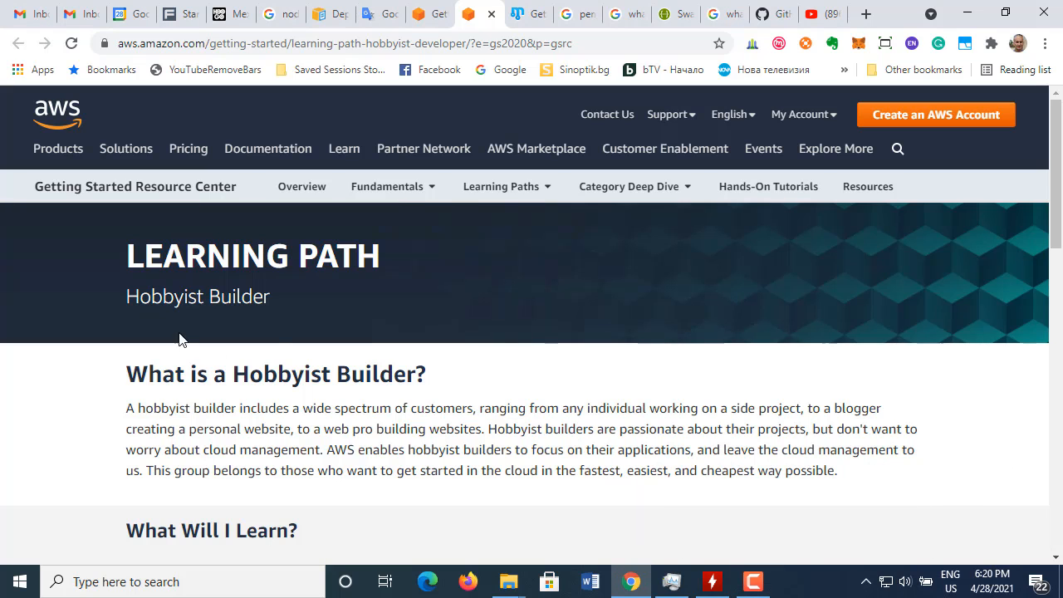
Step: Read through the Hobbyist Builder page, covering its description, the What Will I Learn topics, the Get Started tutorial and the Related Resources
scroll(277, 342, "down", 2)
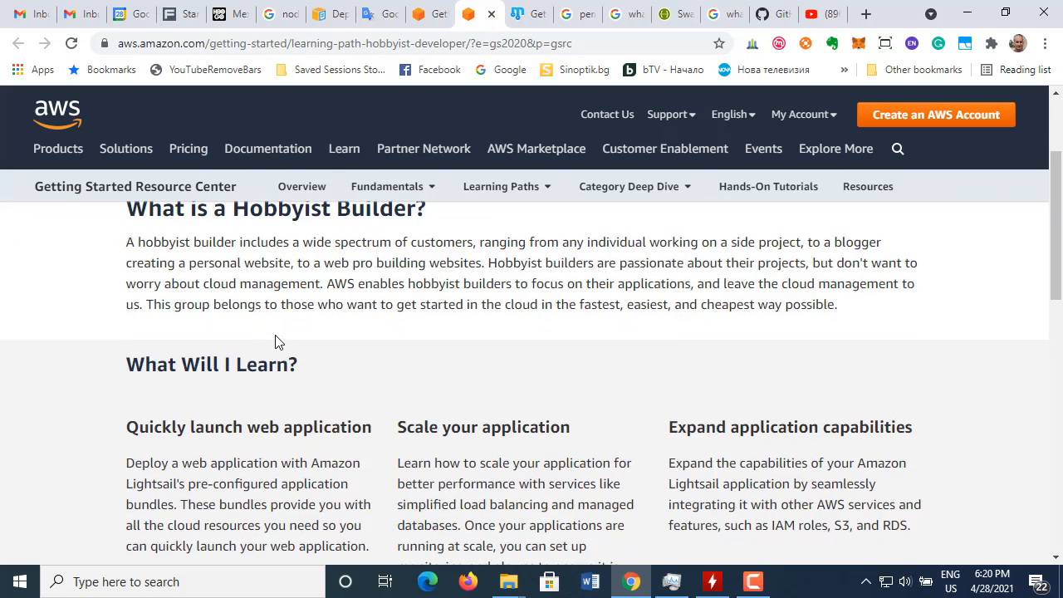
scroll(278, 340, "up", 1)
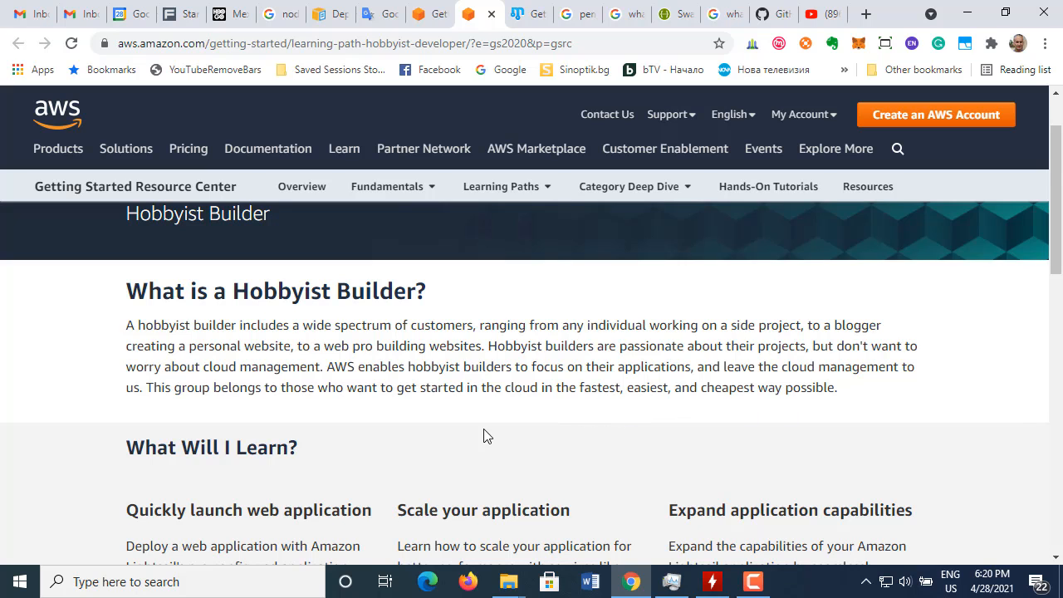
scroll(483, 432, "down", 2)
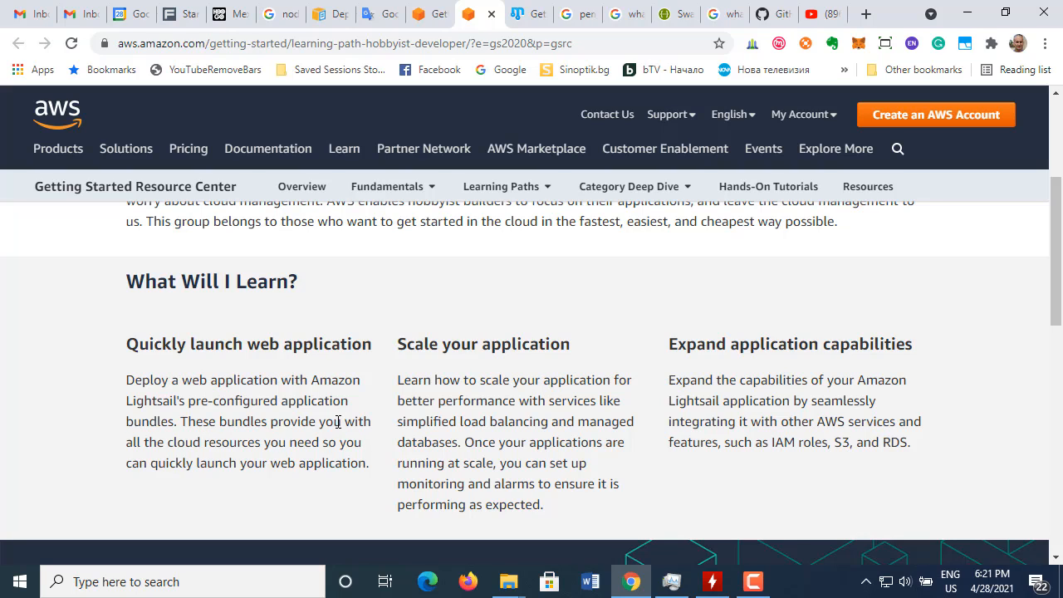
left_click_drag(362, 322, 438, 266)
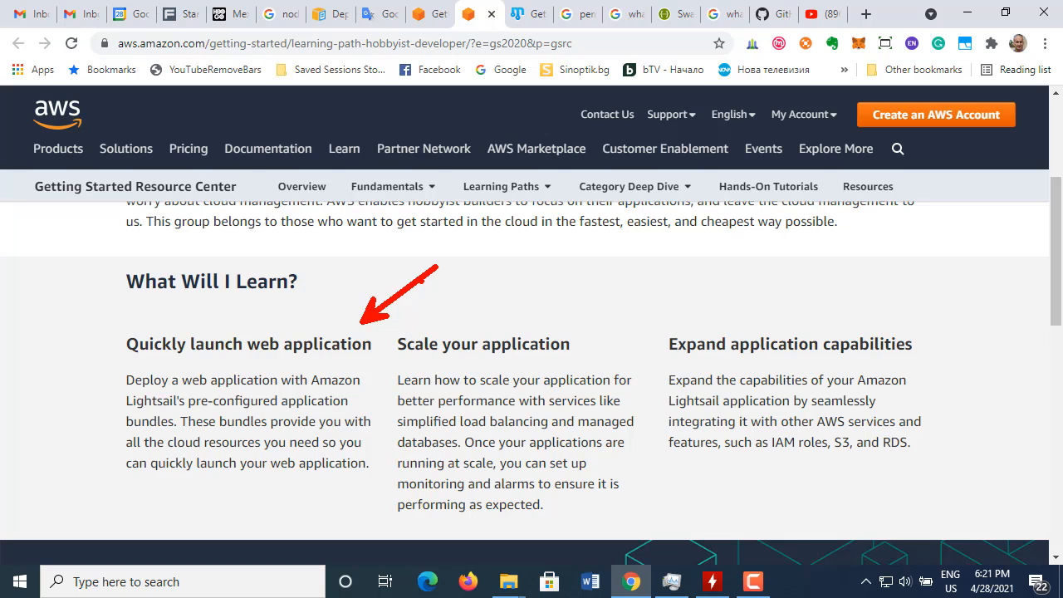
key("Escape")
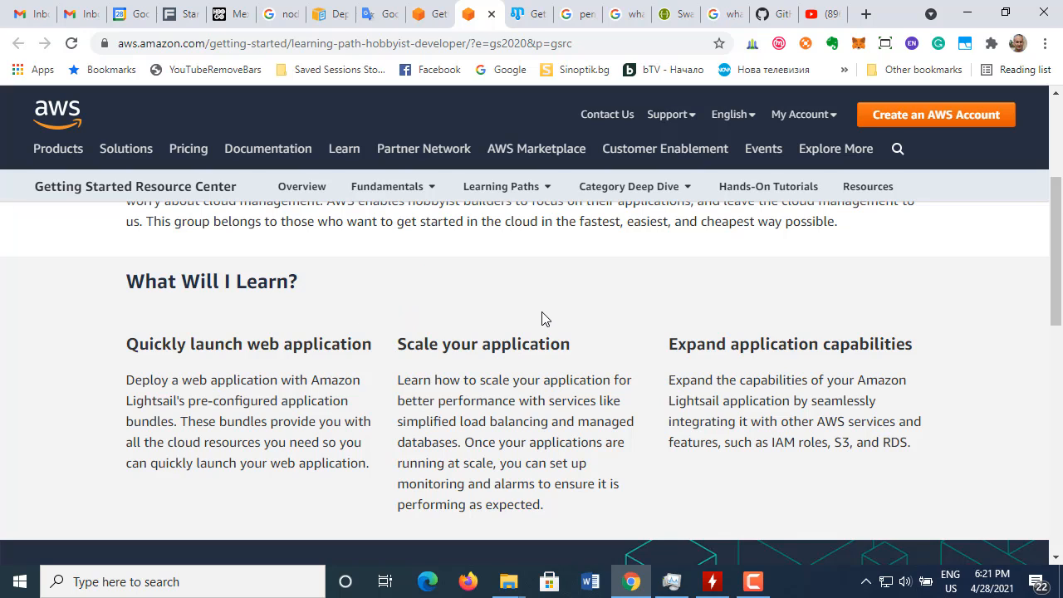
scroll(544, 318, "down", 1)
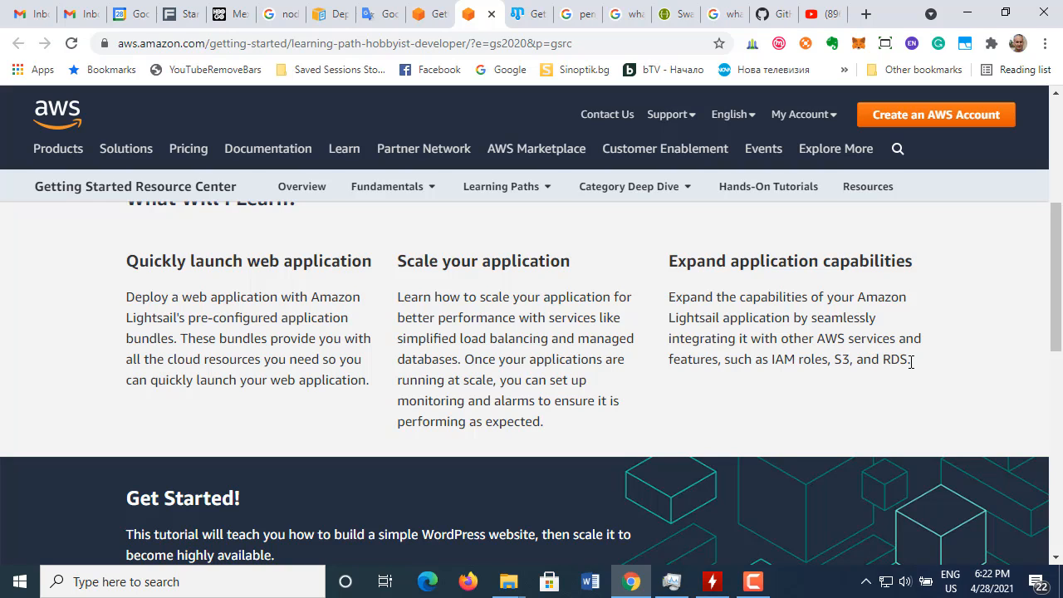
left_click_drag(878, 339, 897, 341)
scroll(476, 380, "down", 2)
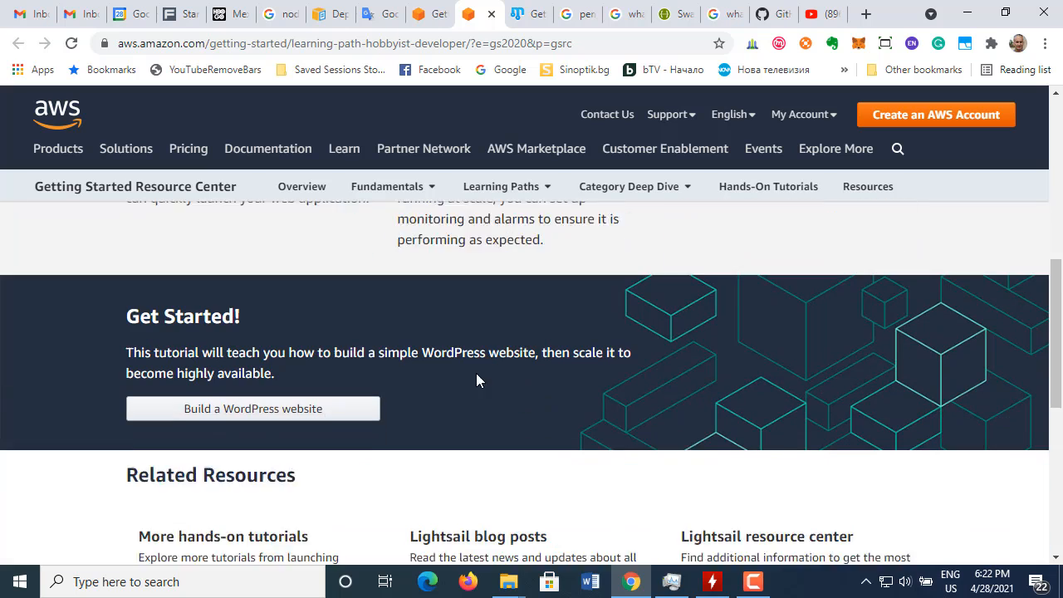
scroll(477, 380, "down", 1)
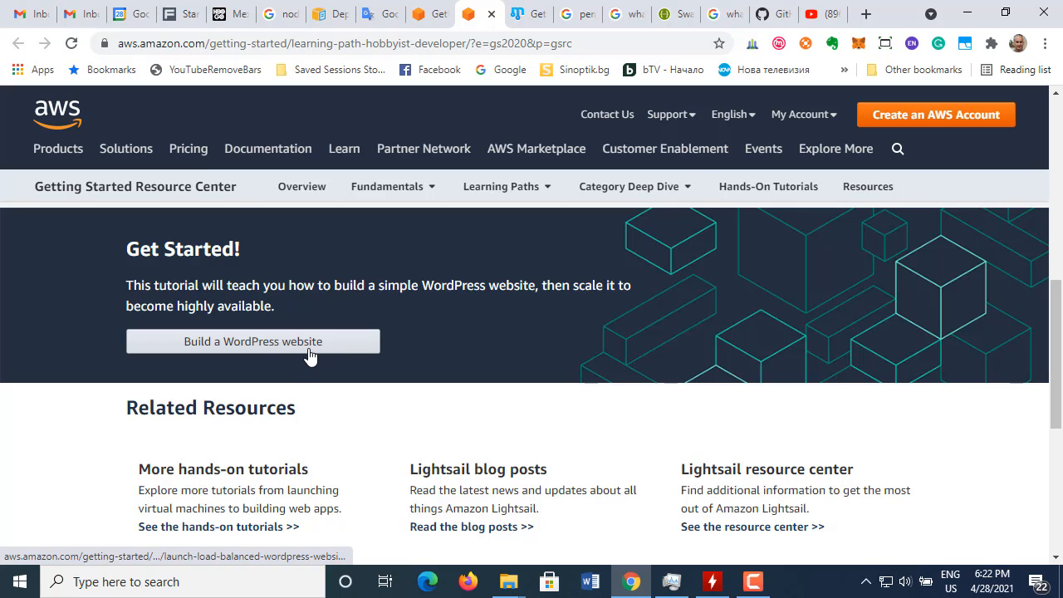
scroll(310, 356, "down", 2)
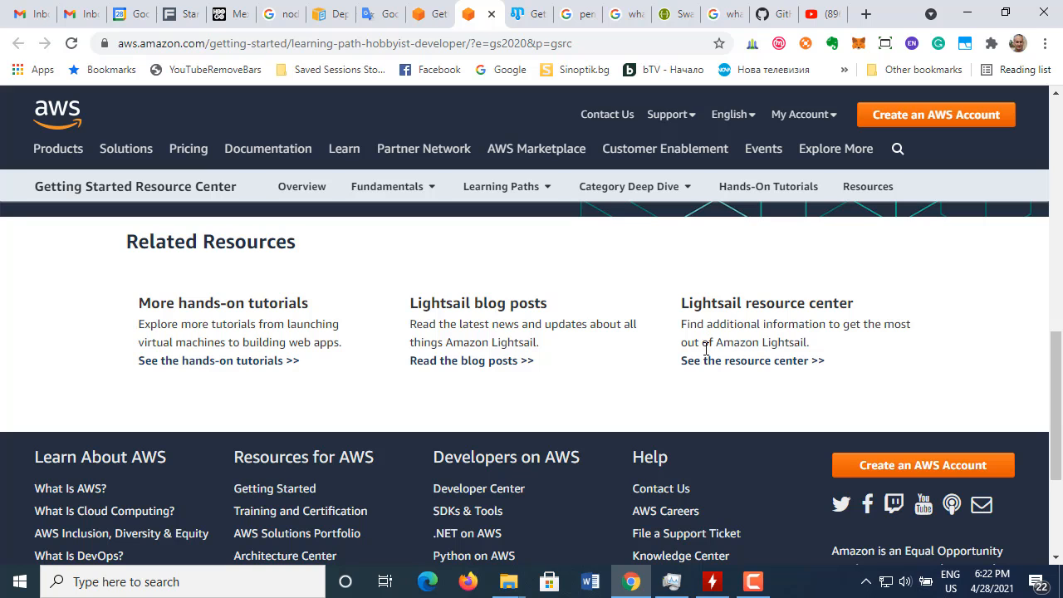
scroll(332, 387, "up", 2)
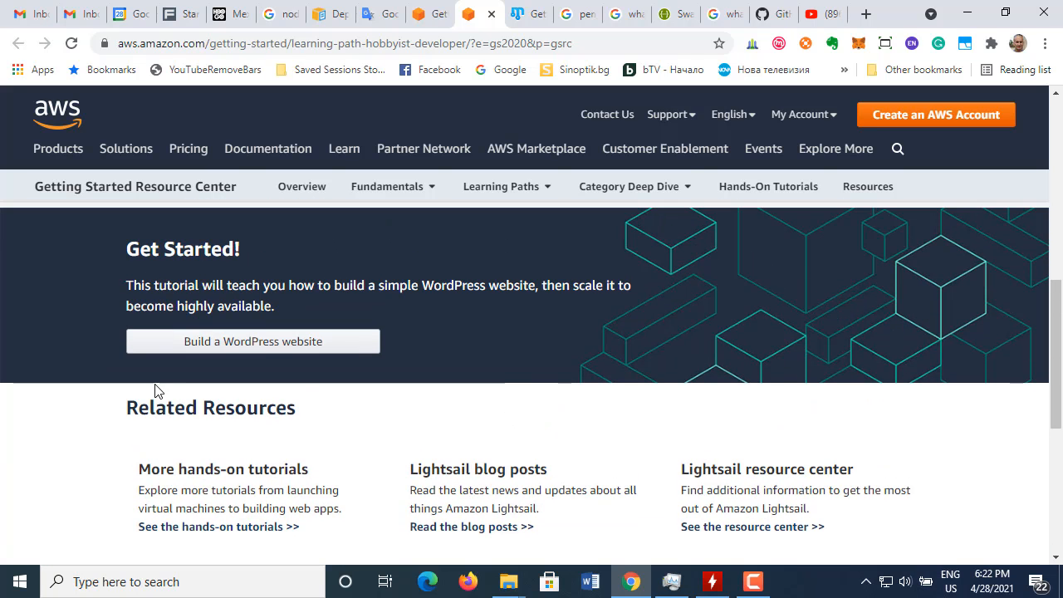
Step: Open the "Build a WordPress website" tutorial in a new tab and switch to it
right_click(236, 344)
left_click(357, 352)
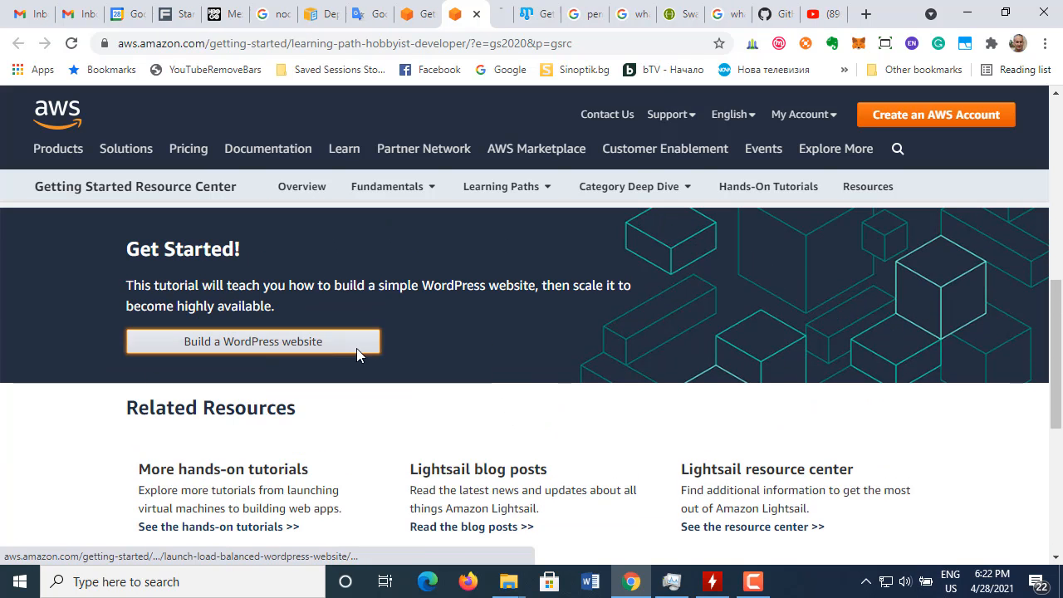
left_click(497, 17)
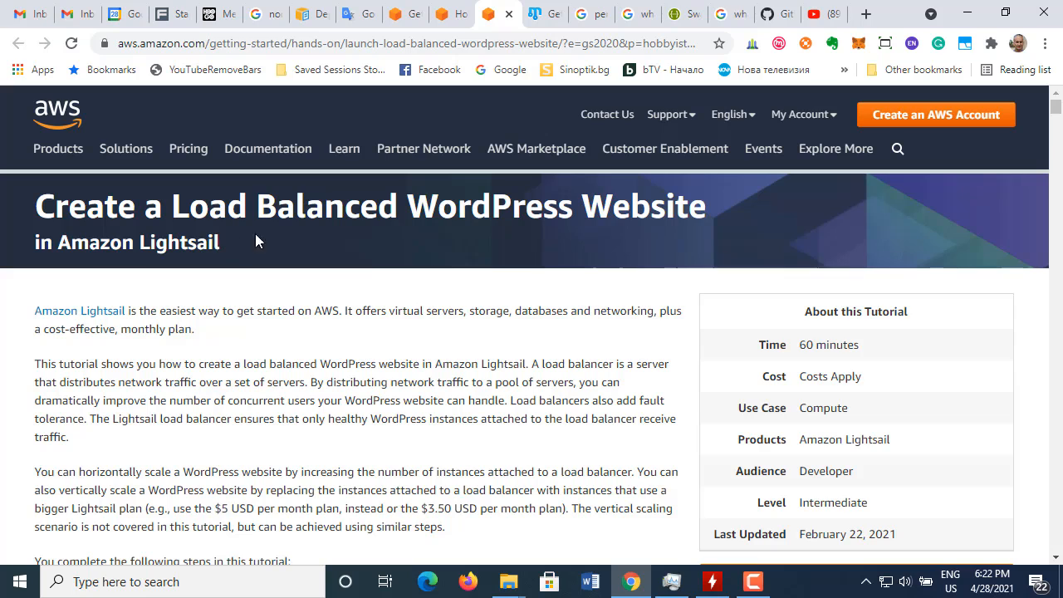
Step: Highlight "WordPress Website" and "in Amazon Lightsail" in the tutorial's title while reading it, then clear the selection
left_click_drag(422, 199, 767, 196)
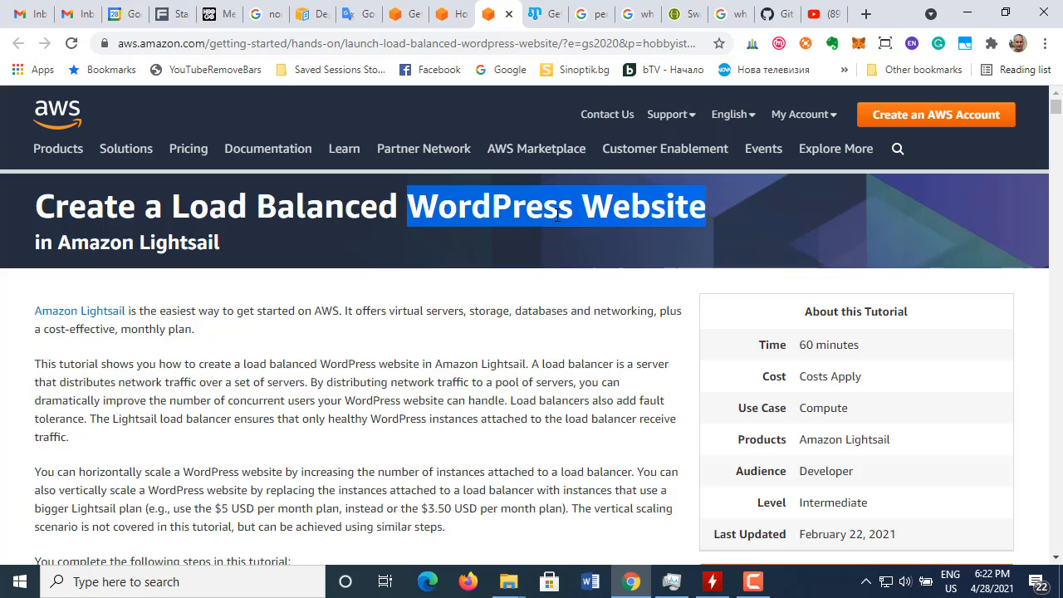
left_click(129, 242)
left_click_drag(36, 241, 244, 240)
left_click(235, 349)
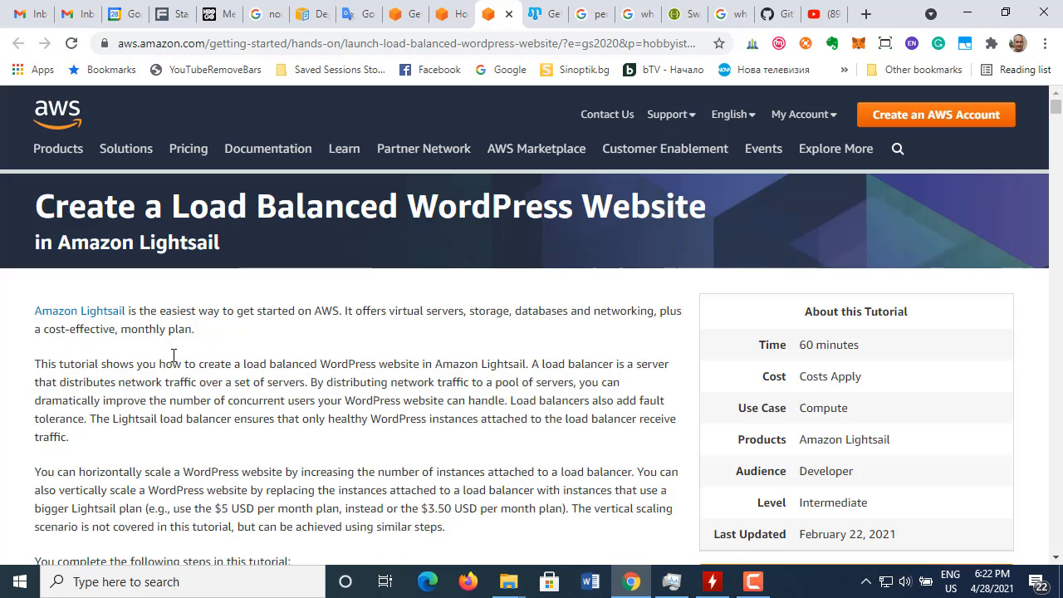
Step: Open the Amazon Lightsail link in a new tab, view its product page and return to the load balanced WordPress tutorial
right_click(94, 316)
left_click(125, 324)
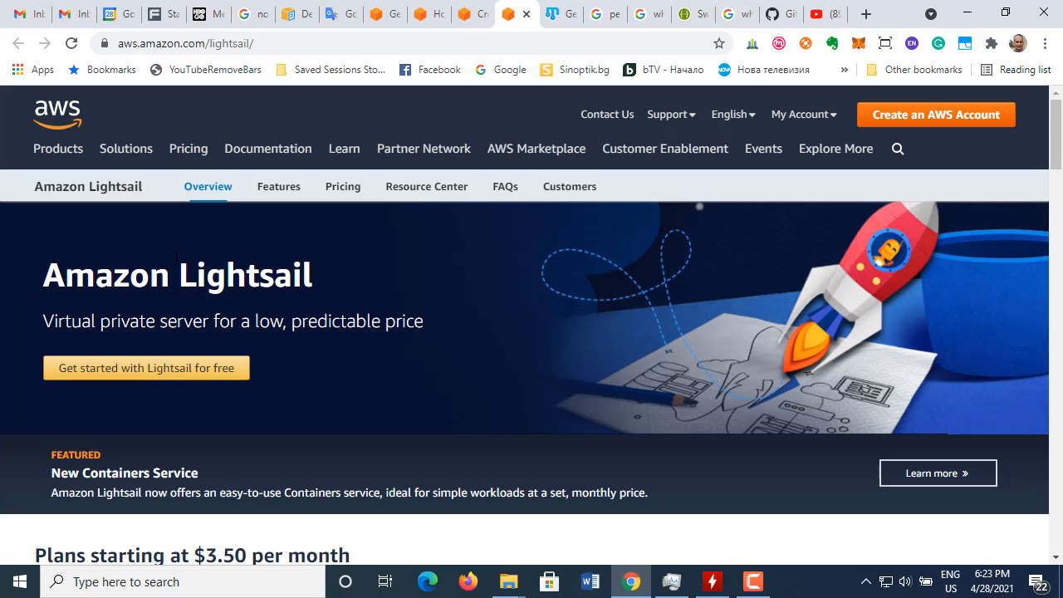
left_click(472, 22)
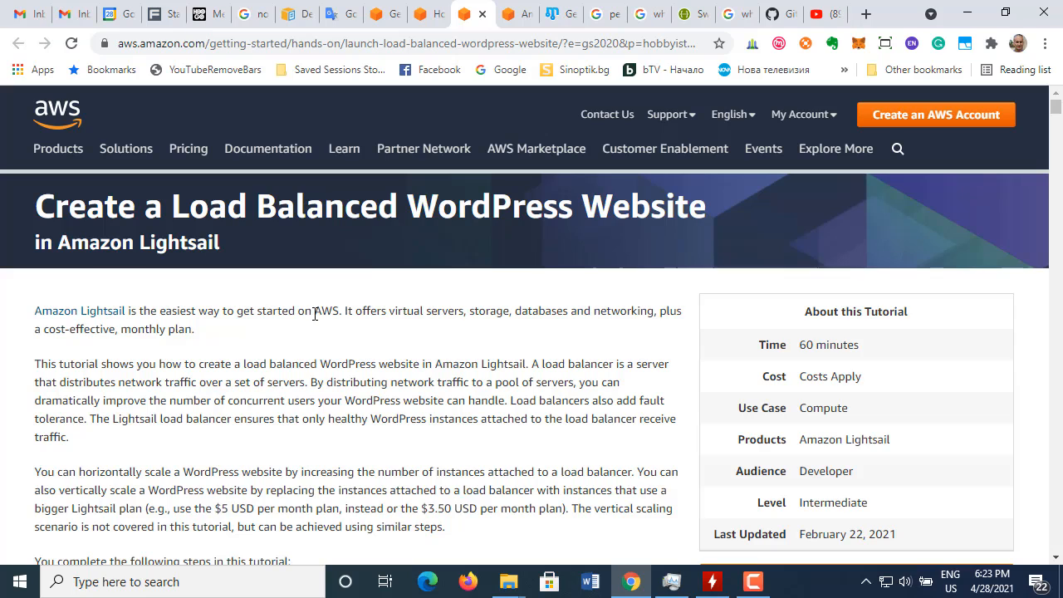
Step: Highlight the opening sentence about Amazon Lightsail and the "cost-effective, monthly plan" phrase in the tutorial's first paragraph
left_click_drag(342, 310, 25, 296)
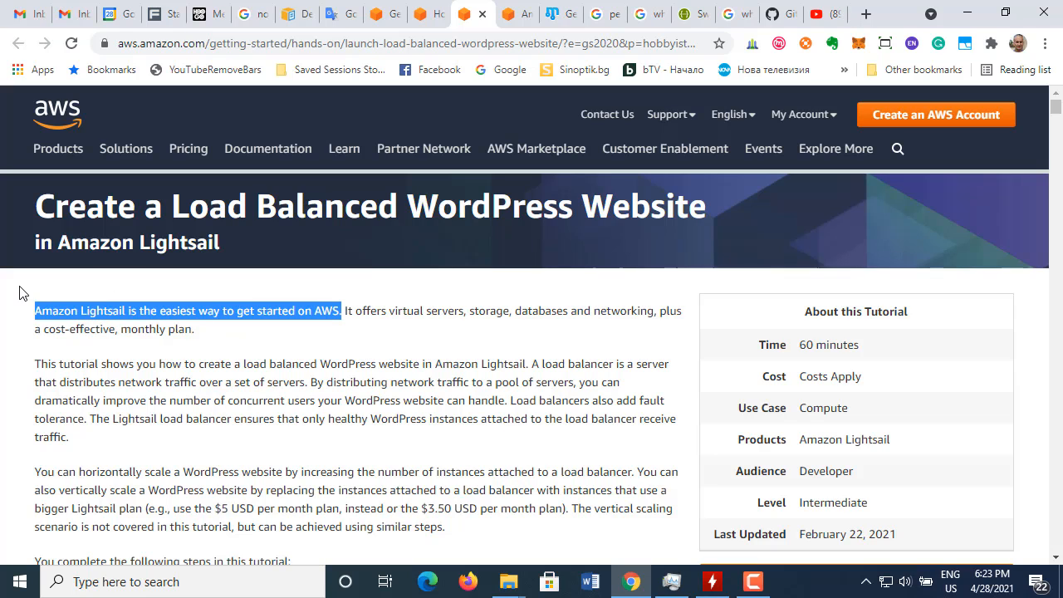
left_click(347, 311)
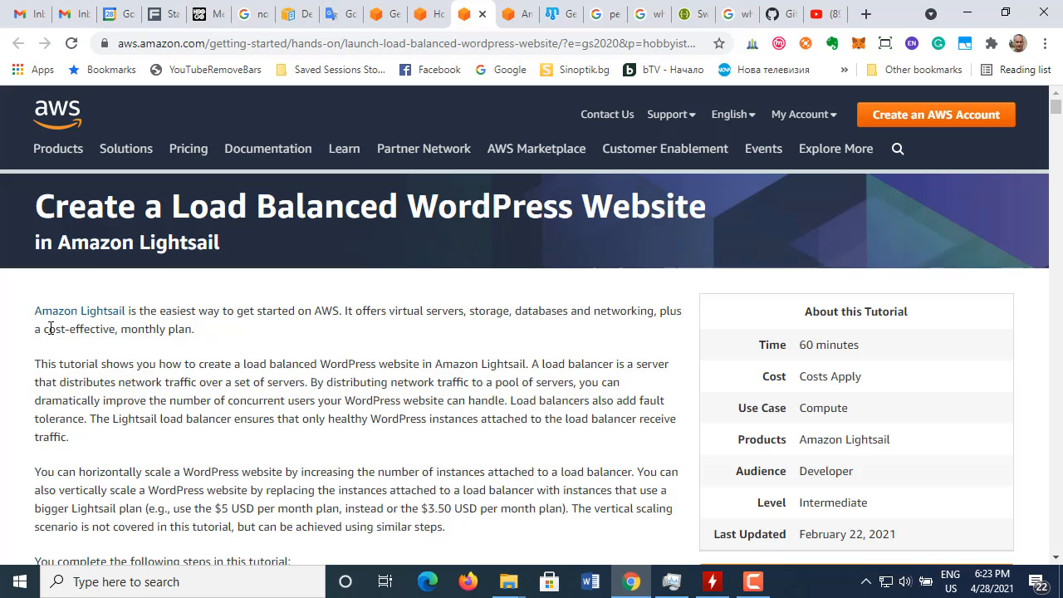
left_click_drag(50, 329, 211, 337)
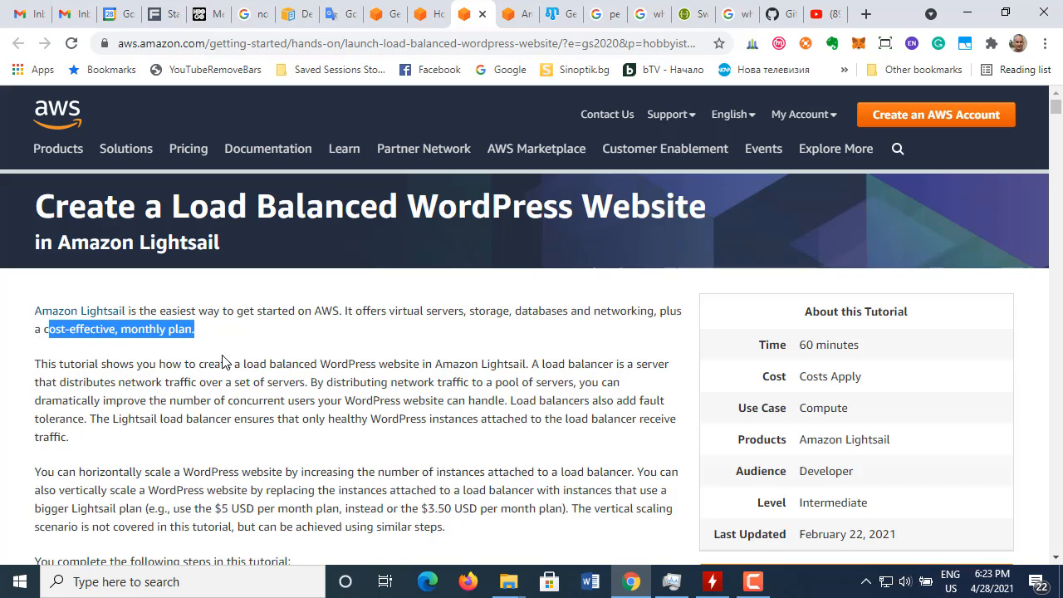
left_click(226, 362)
Step: Read the load balancing and scaling paragraphs, highlighting the vertical scaling text and "but can be achieved using similar steps"
scroll(268, 436, "down", 1)
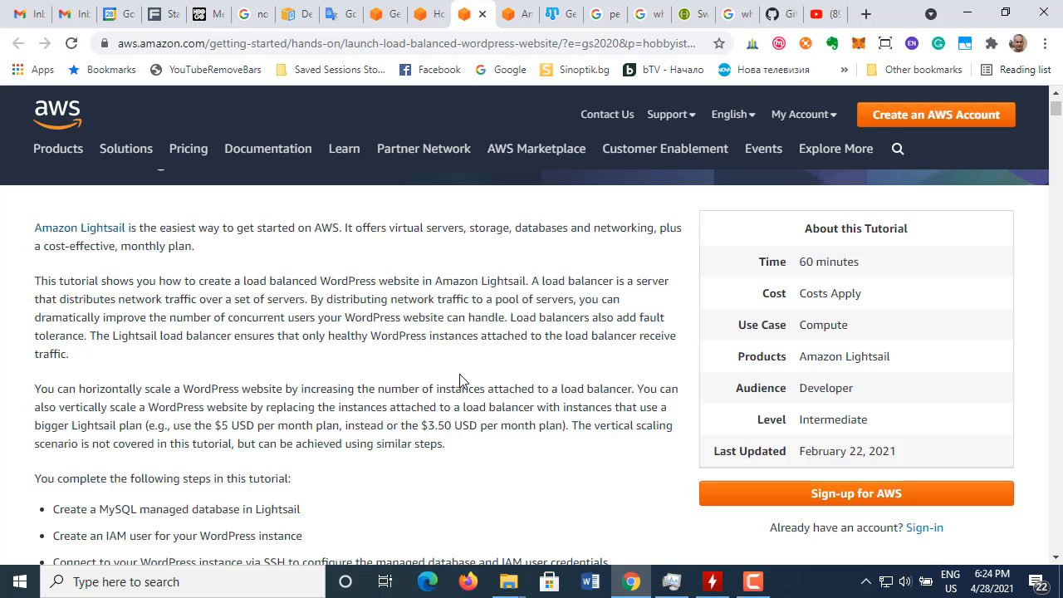
scroll(271, 426, "down", 1)
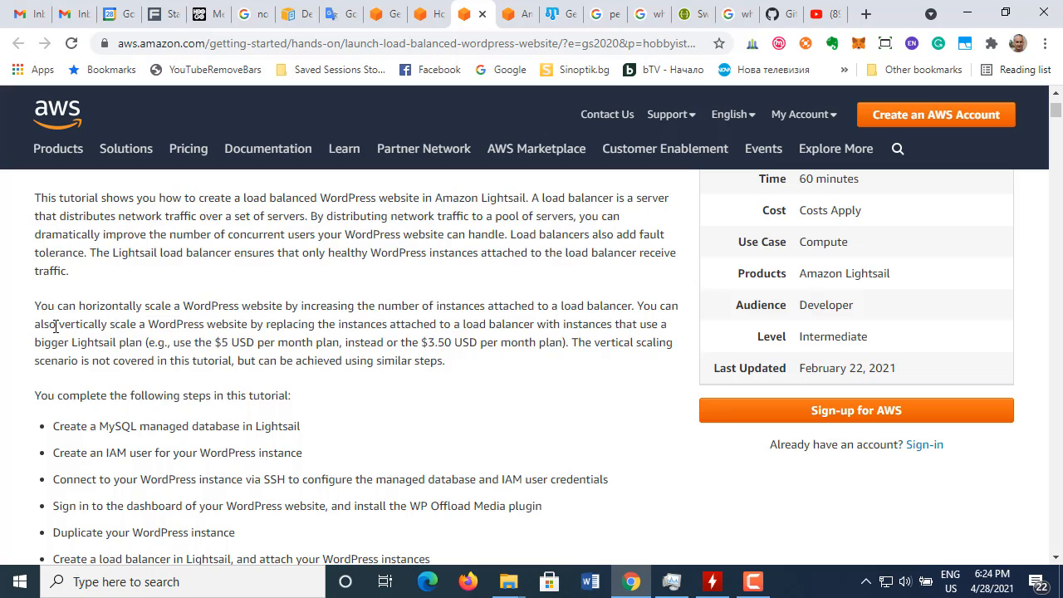
left_click_drag(60, 325, 518, 343)
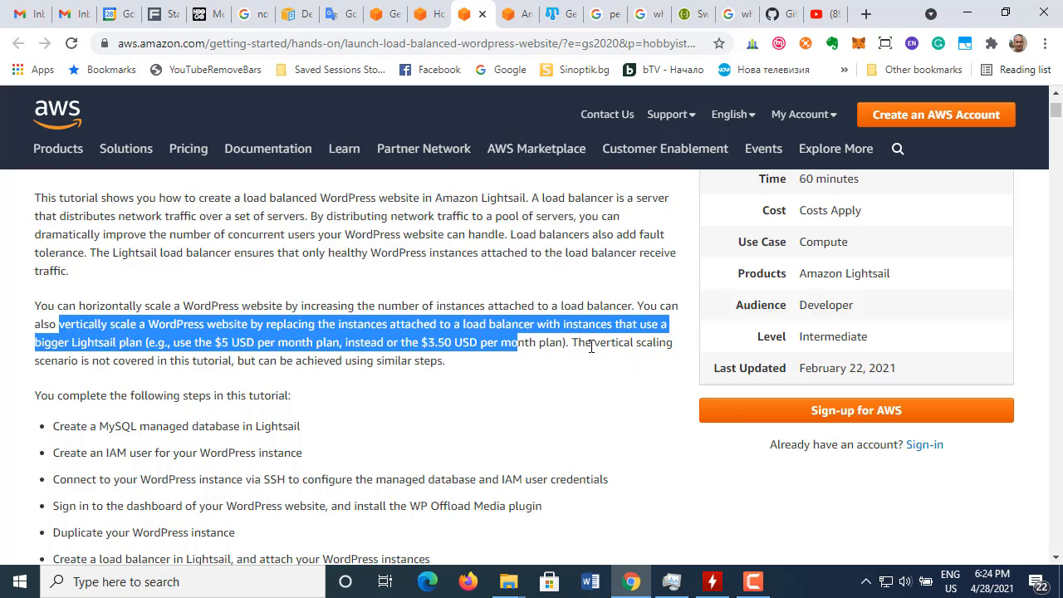
left_click(592, 347)
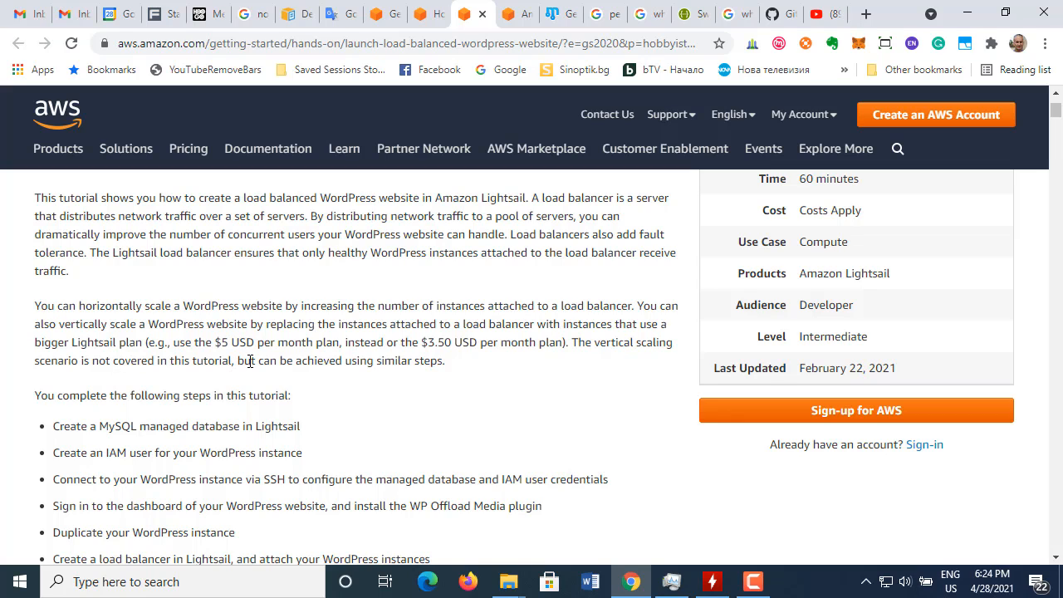
left_click_drag(236, 360, 455, 373)
scroll(371, 391, "down", 2)
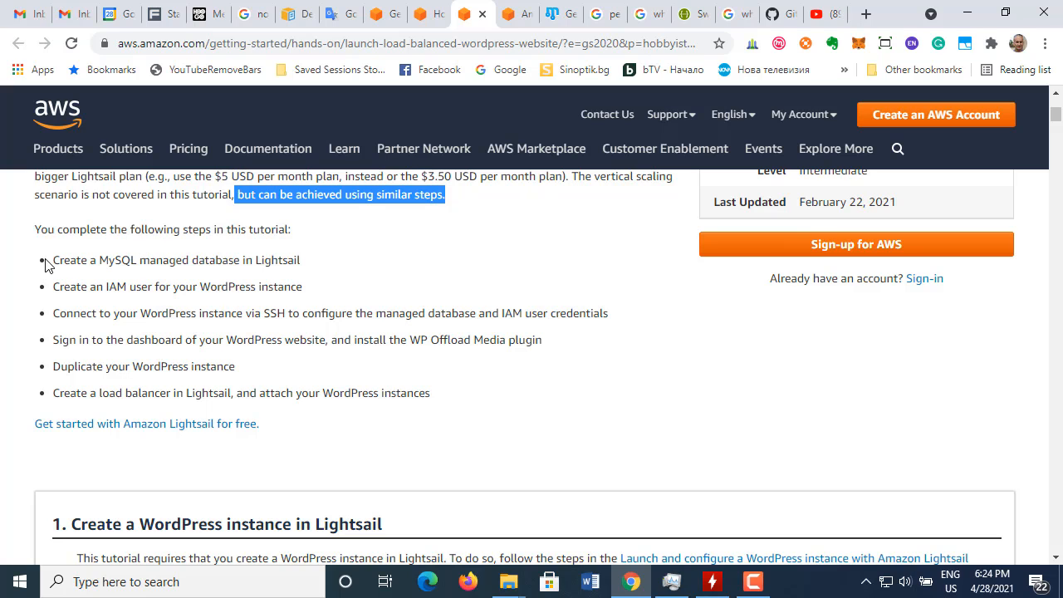
Step: Highlight each item in the tutorial's list of steps, from creating the MySQL managed database to creating the load balancer
left_click_drag(54, 260, 332, 262)
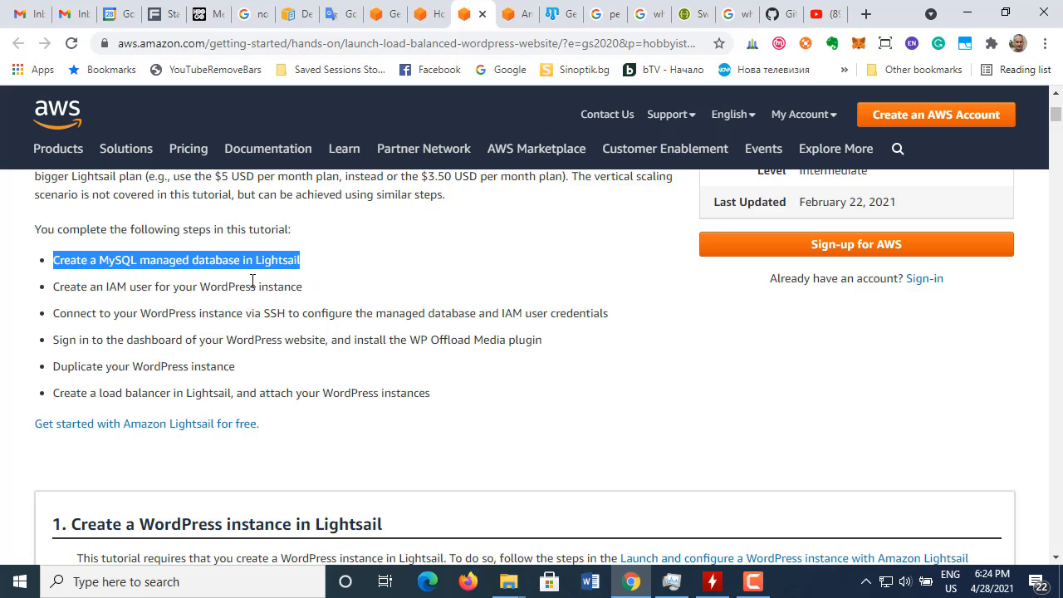
left_click_drag(54, 287, 310, 291)
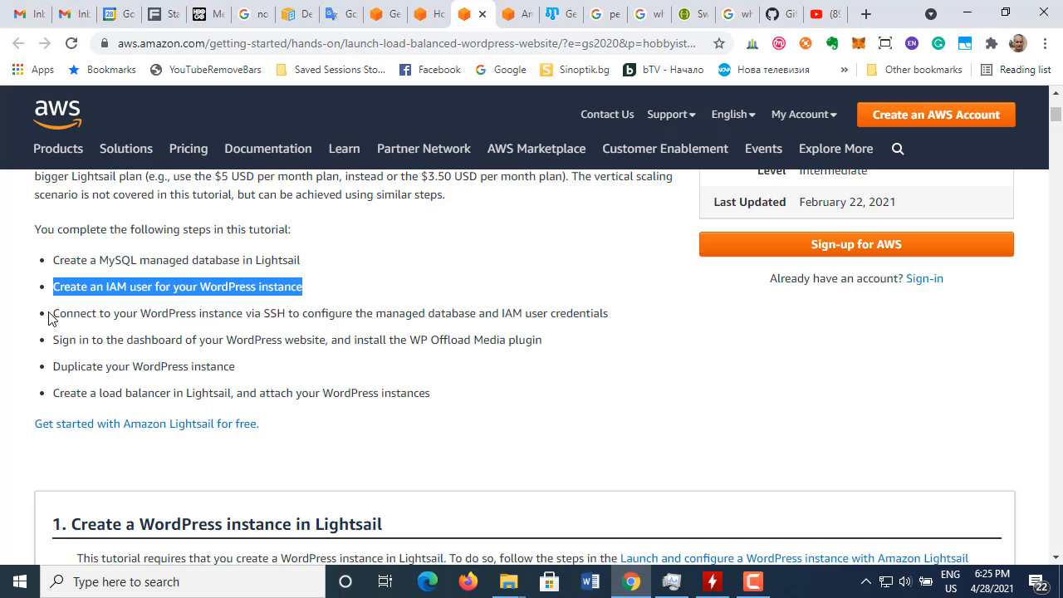
left_click_drag(55, 314, 625, 320)
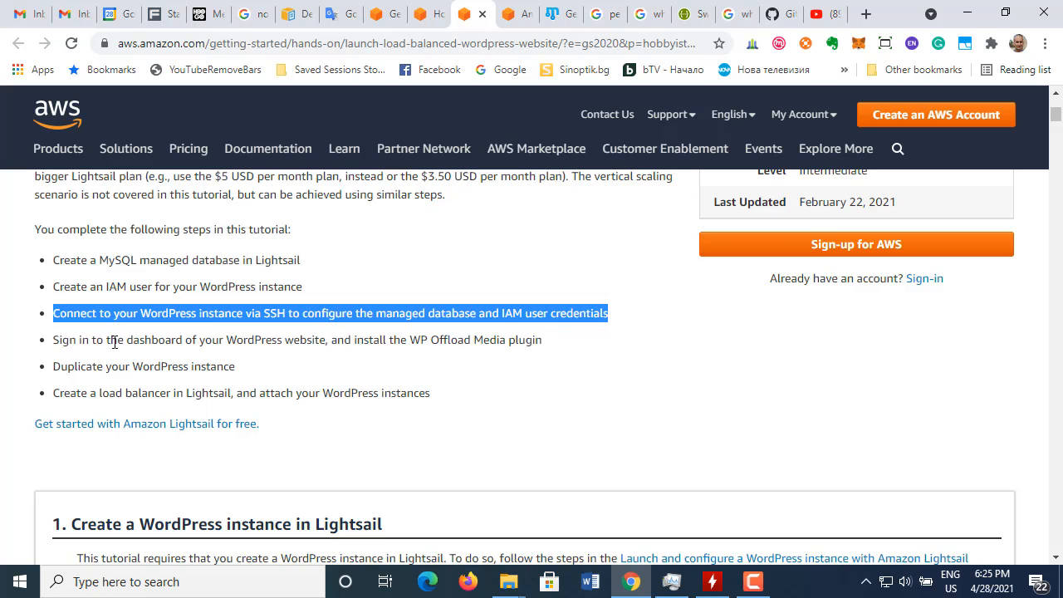
left_click_drag(53, 340, 546, 349)
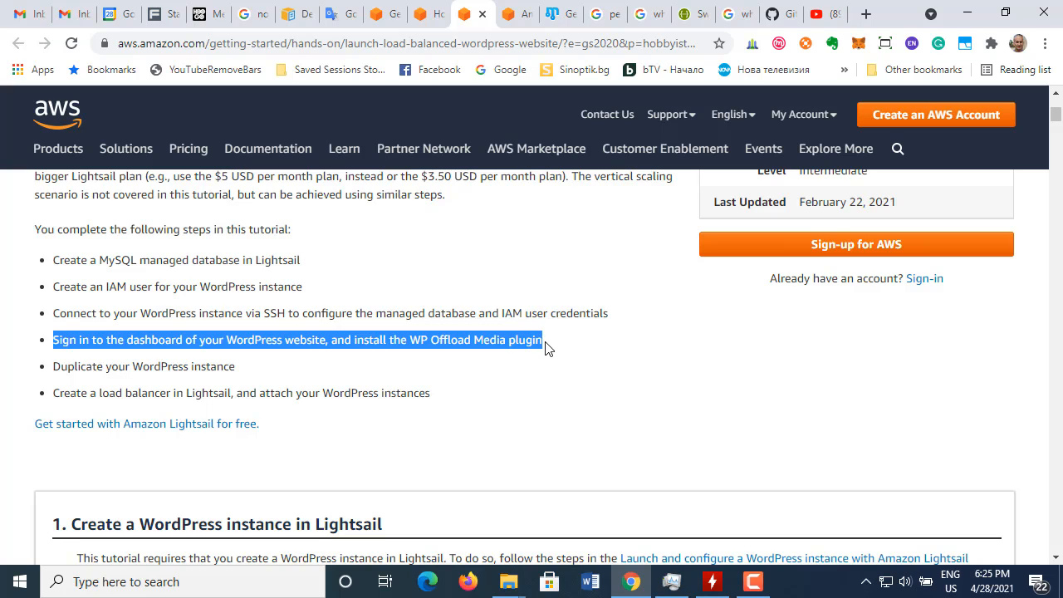
left_click_drag(56, 371, 258, 373)
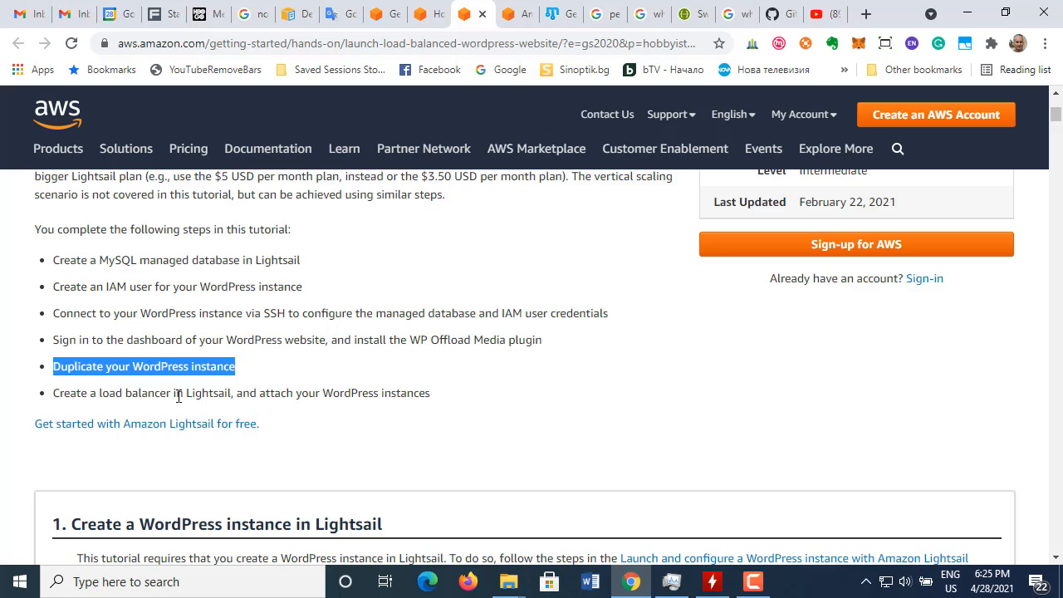
left_click_drag(54, 394, 440, 404)
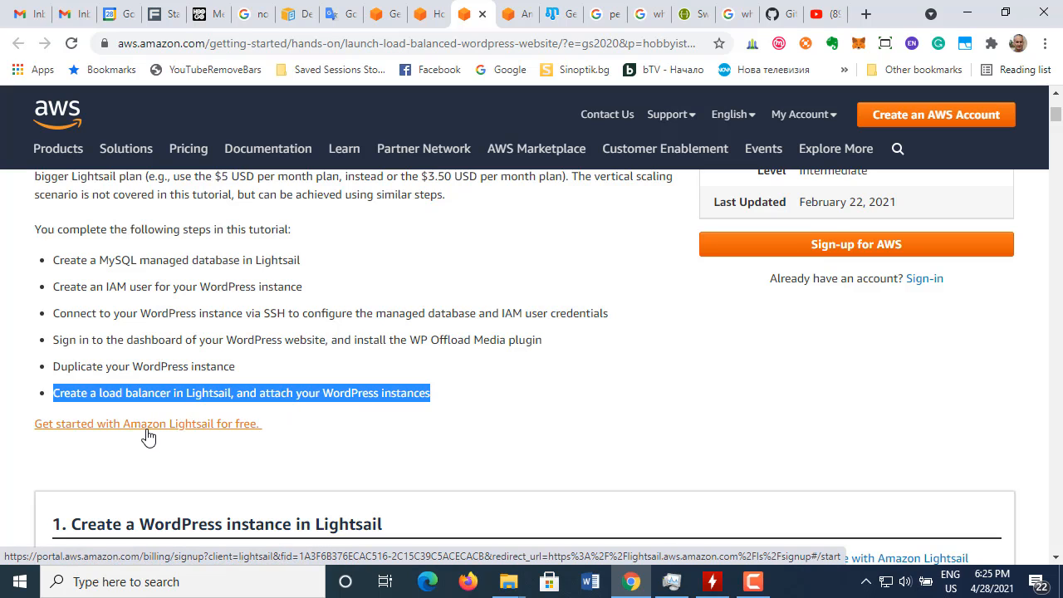
scroll(147, 436, "down", 2)
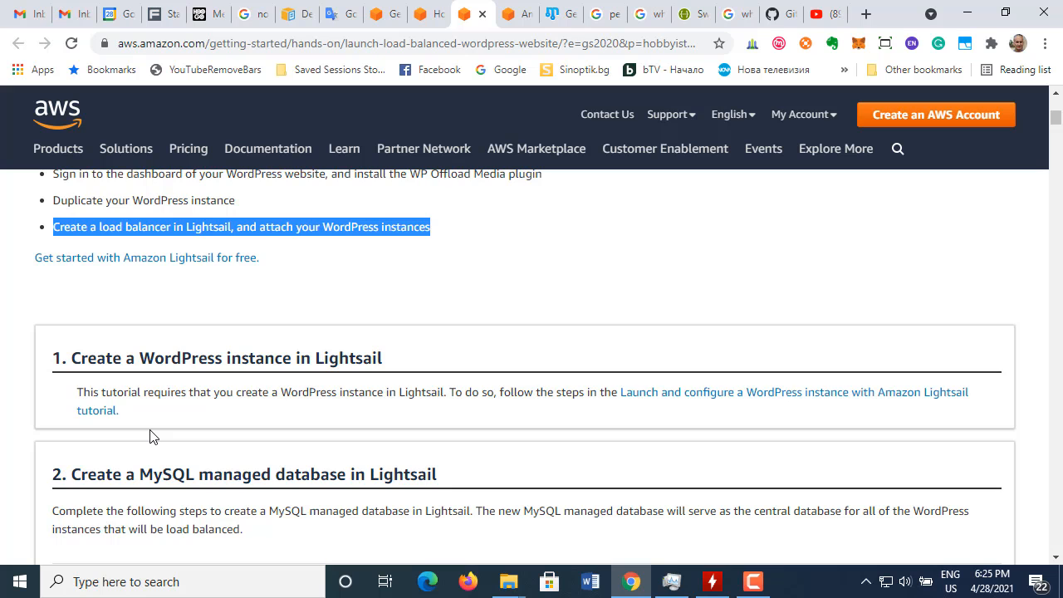
Step: Open the "Get started with Amazon Lightsail for free" link in a new tab and sign in to AWS as the root user
scroll(150, 436, "up", 1)
scroll(150, 436, "up", 2)
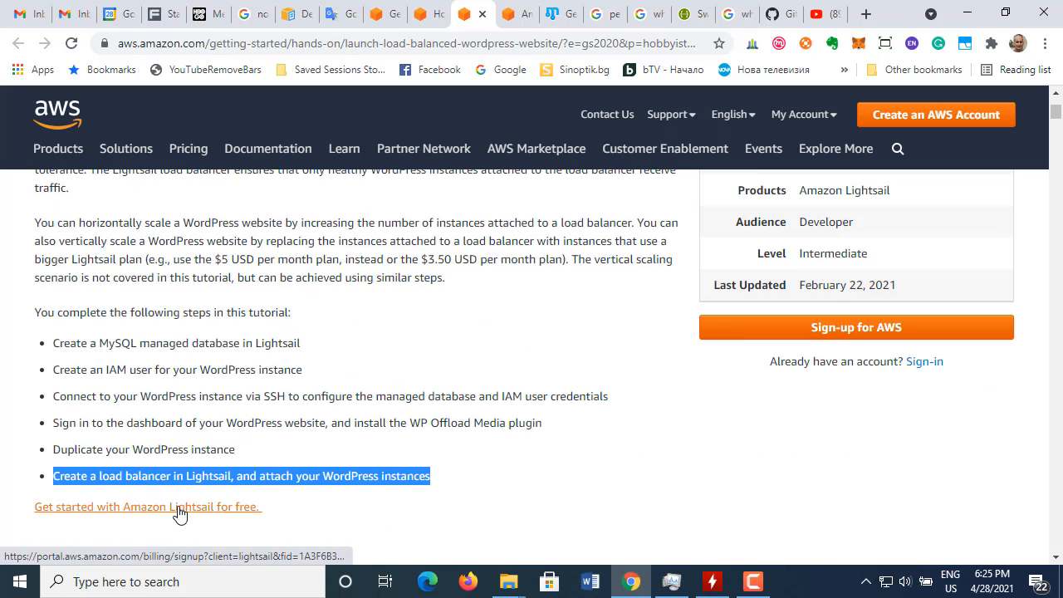
right_click(176, 509)
left_click(282, 324)
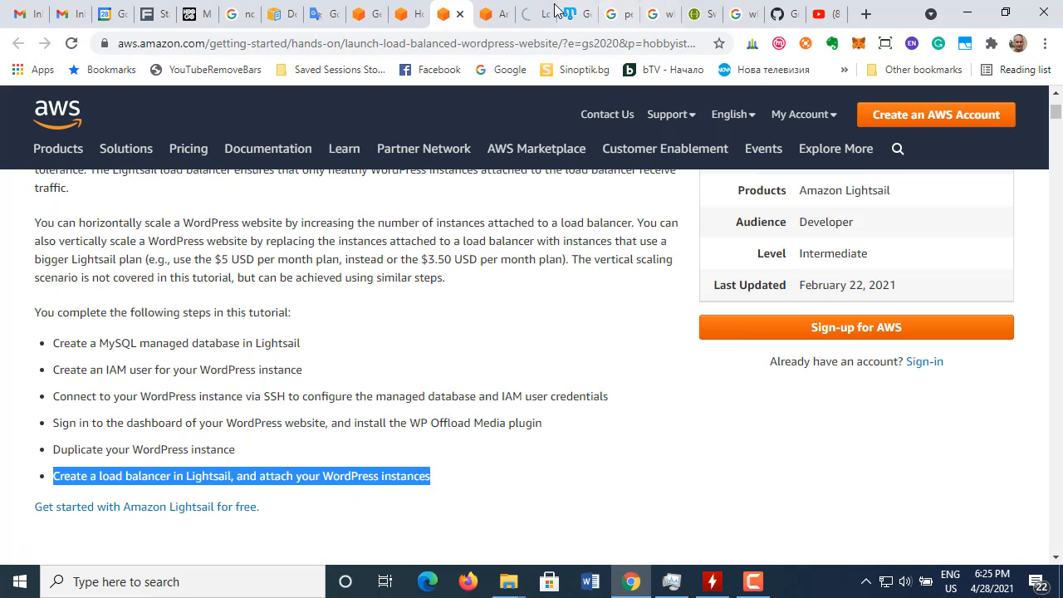
left_click(534, 19)
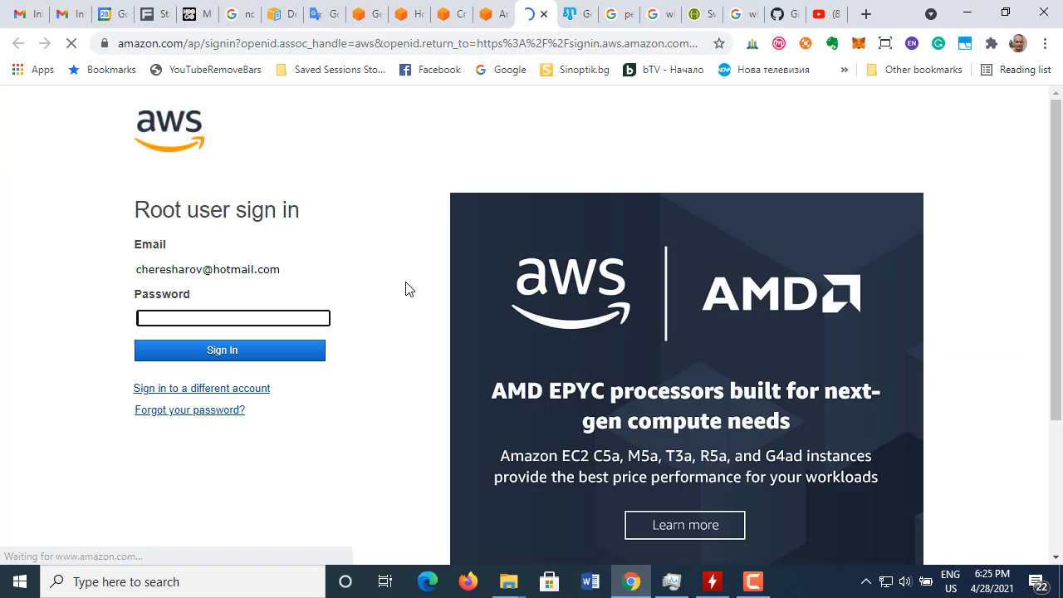
left_click(206, 360)
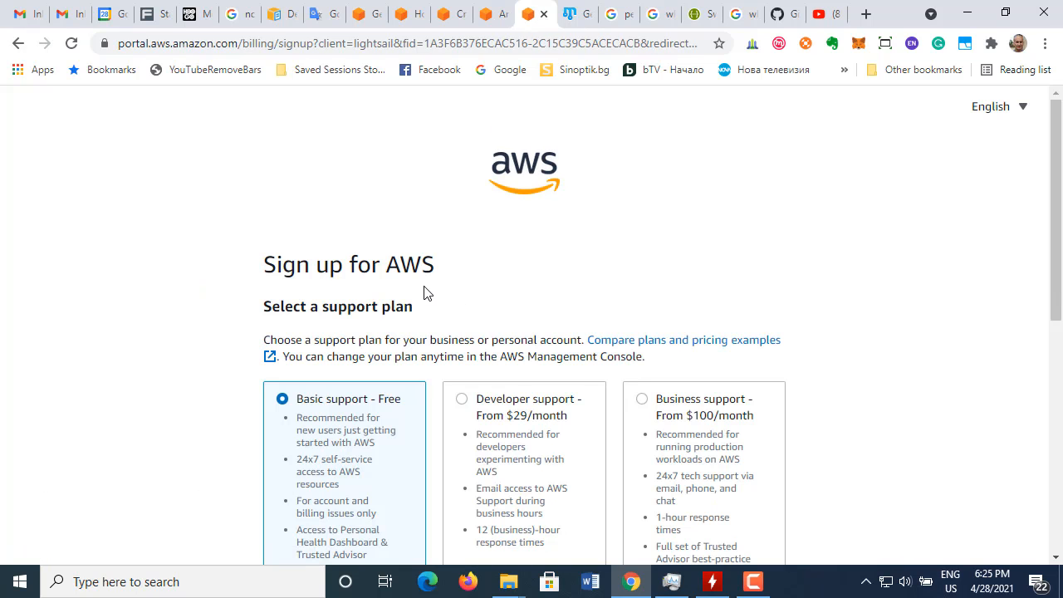
Step: Review the Basic, Developer and Business support plans and the Enterprise support option on the AWS sign-up page
scroll(416, 291, "down", 1)
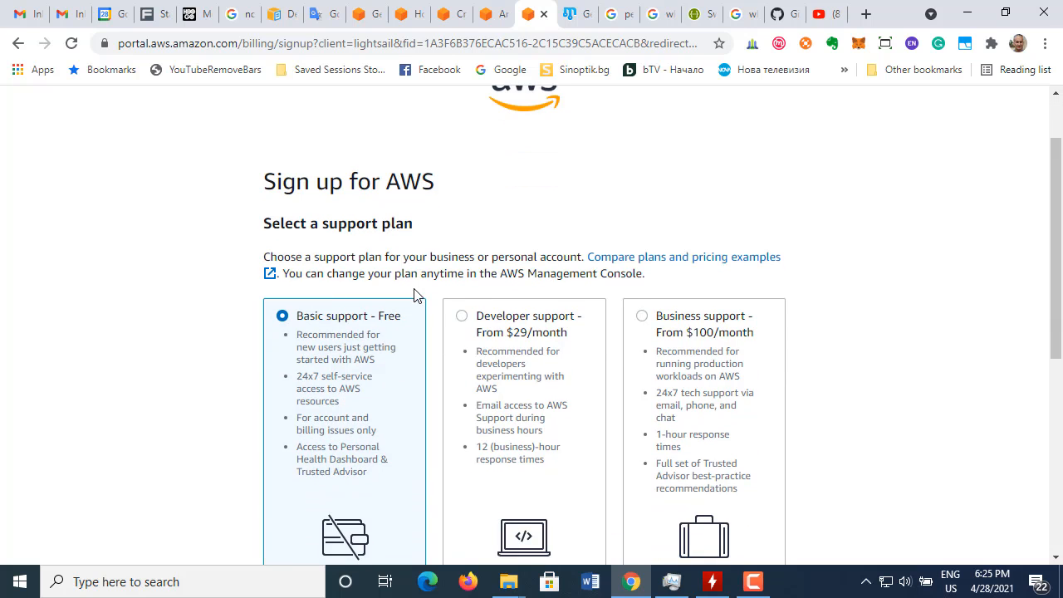
scroll(417, 300, "down", 2)
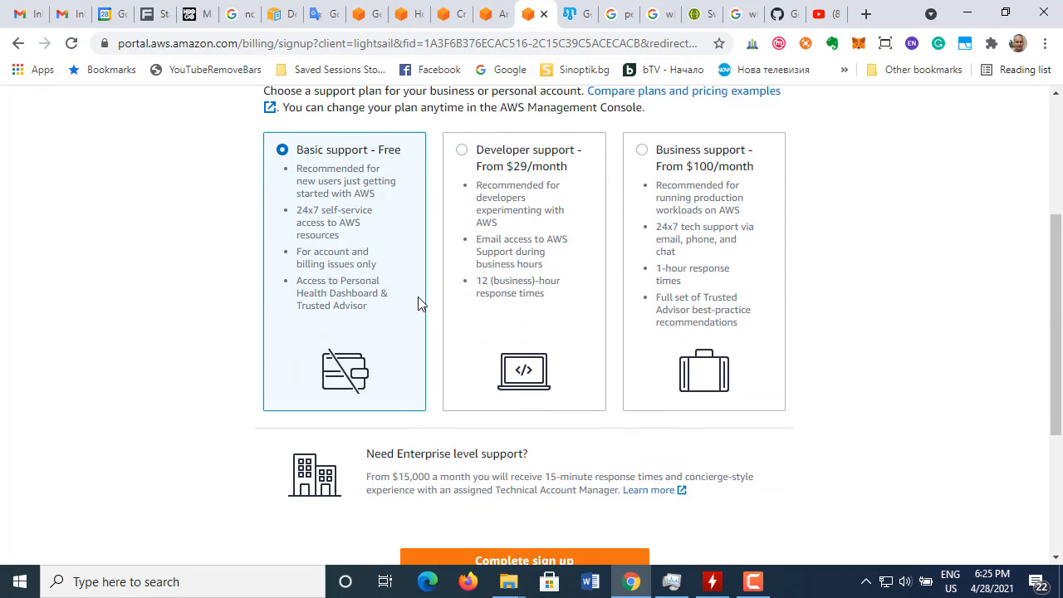
scroll(418, 304, "up", 3)
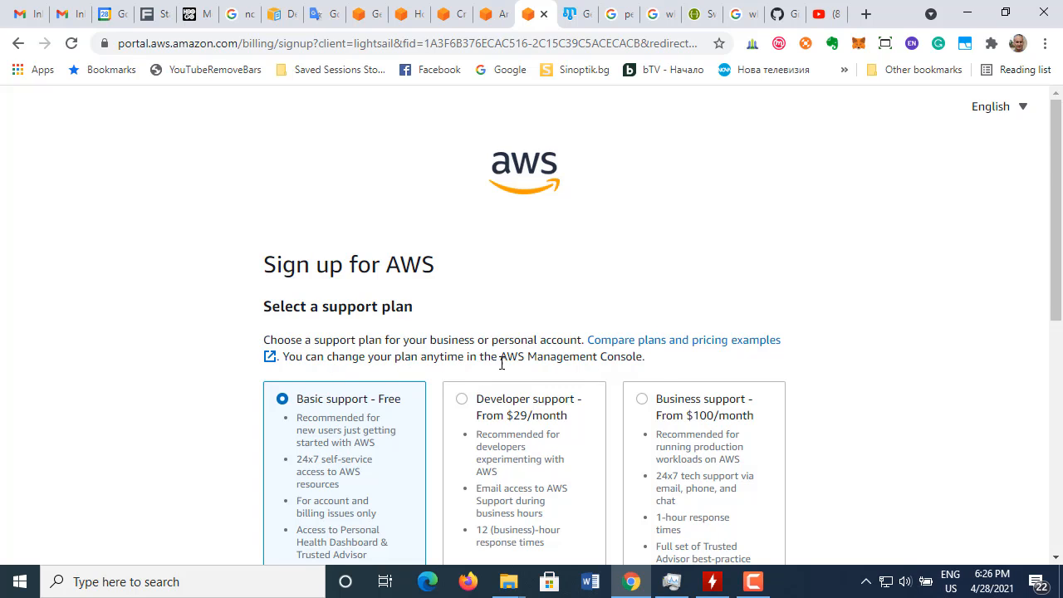
scroll(501, 360, "down", 5)
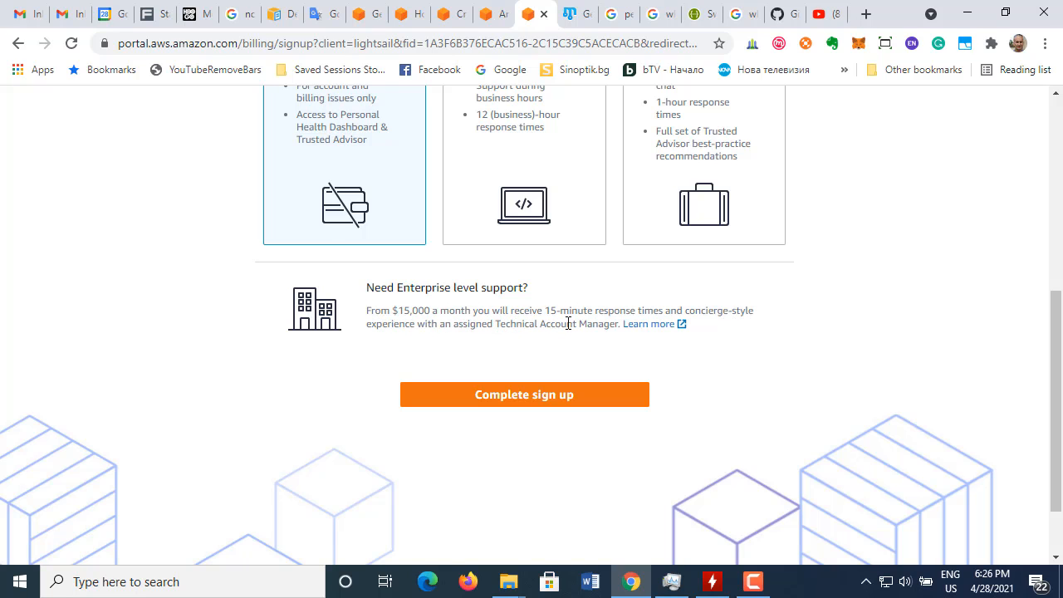
scroll(536, 408, "down", 2)
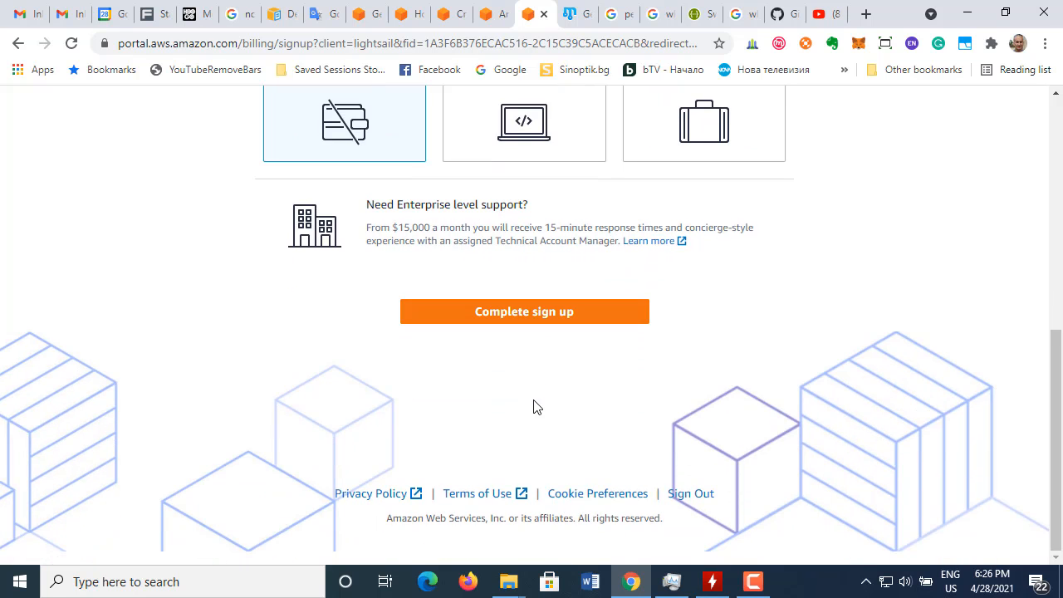
scroll(536, 408, "up", 10)
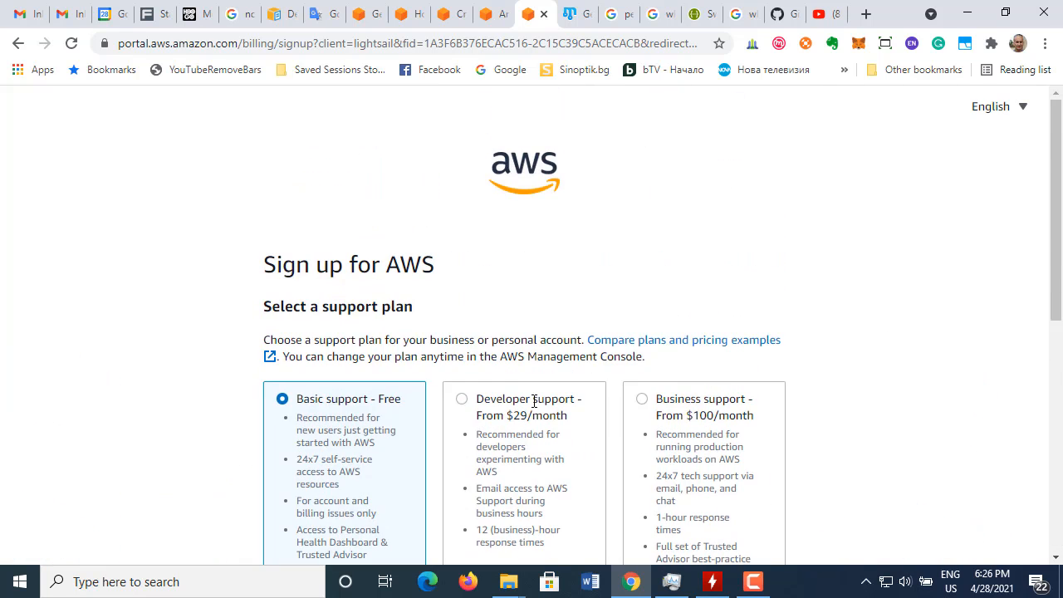
Step: Return to the load balanced WordPress tutorial and highlight the text before the link in section 1, Create a WordPress instance in Lightsail
left_click(491, 18)
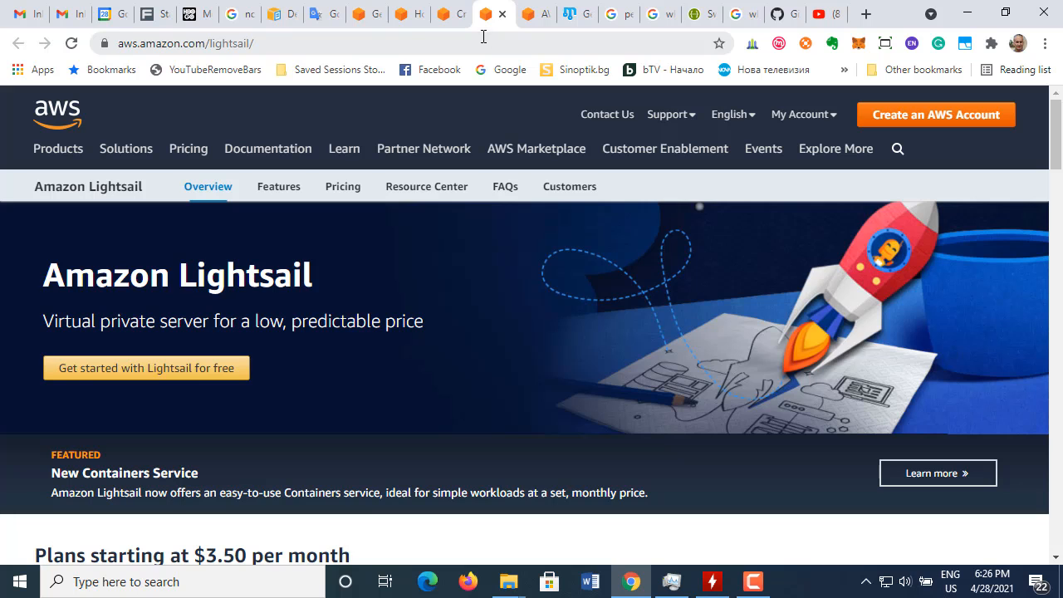
left_click(458, 19)
scroll(344, 441, "down", 1)
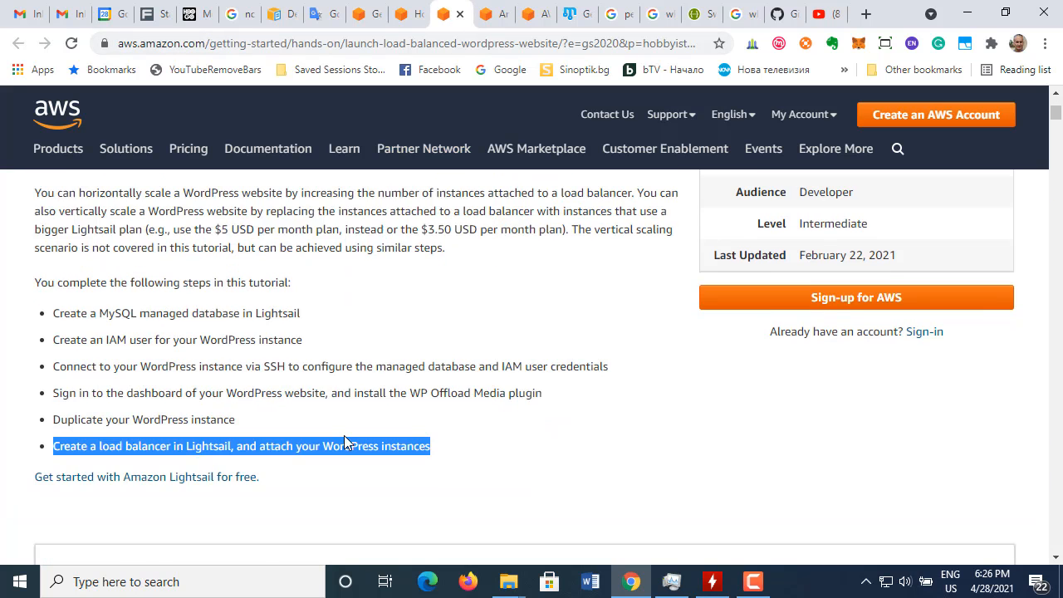
scroll(344, 436, "down", 2)
scroll(346, 435, "down", 2)
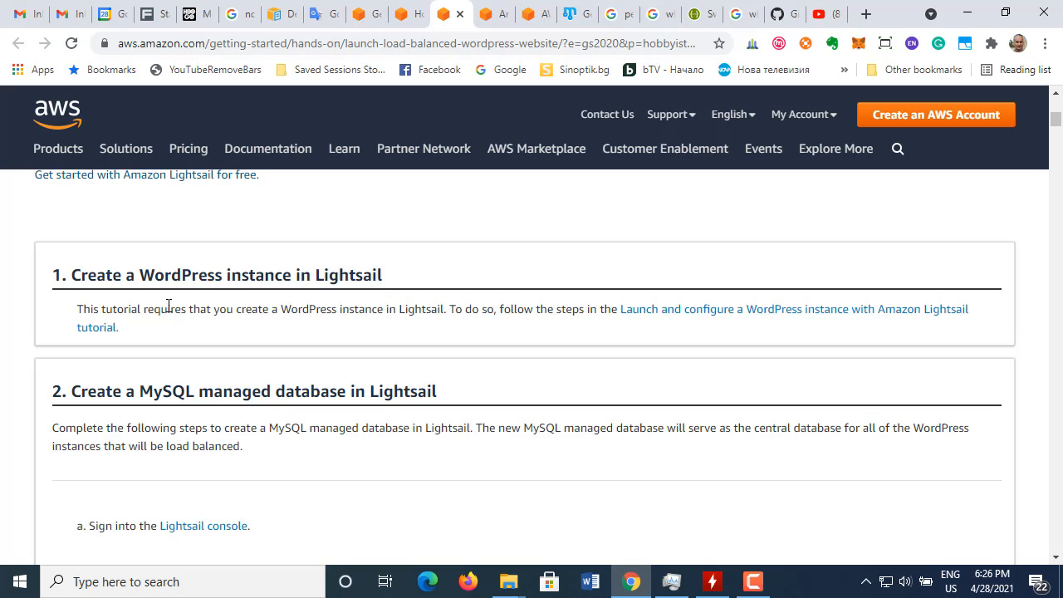
left_click_drag(79, 305, 623, 308)
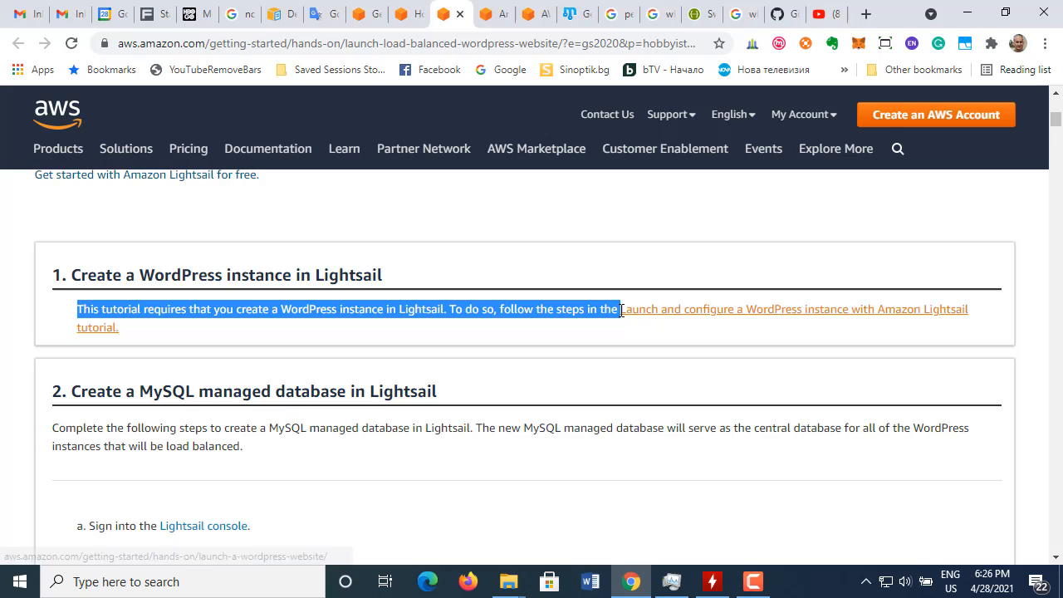
Step: Open the "Launch and configure a WordPress instance with Amazon Lightsail" tutorial in a new tab and place it directly after the load balanced tutorial's tab
right_click(791, 315)
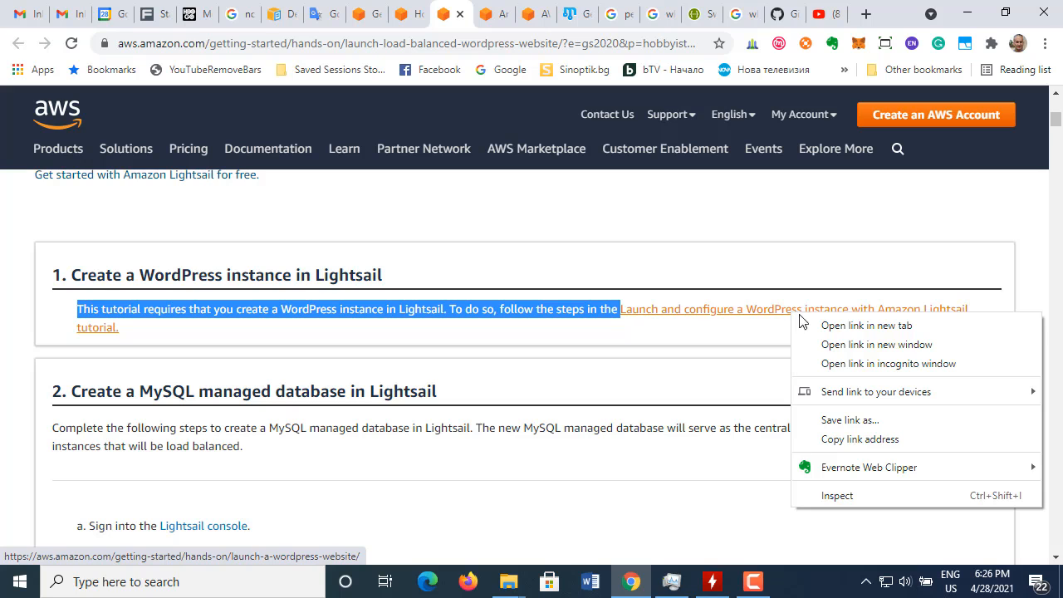
left_click(828, 326)
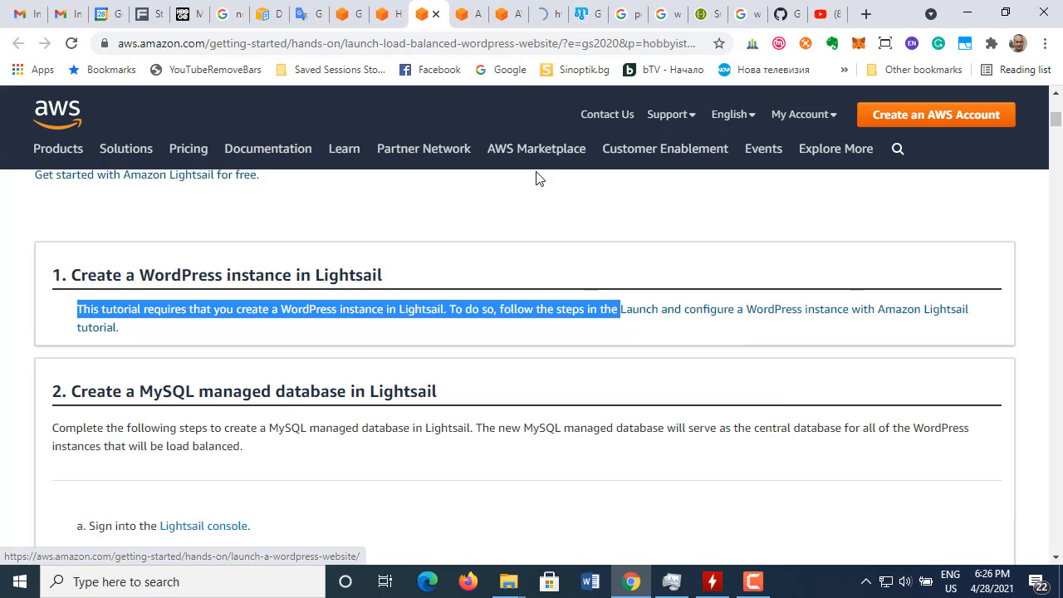
key("ctrl+Tab")
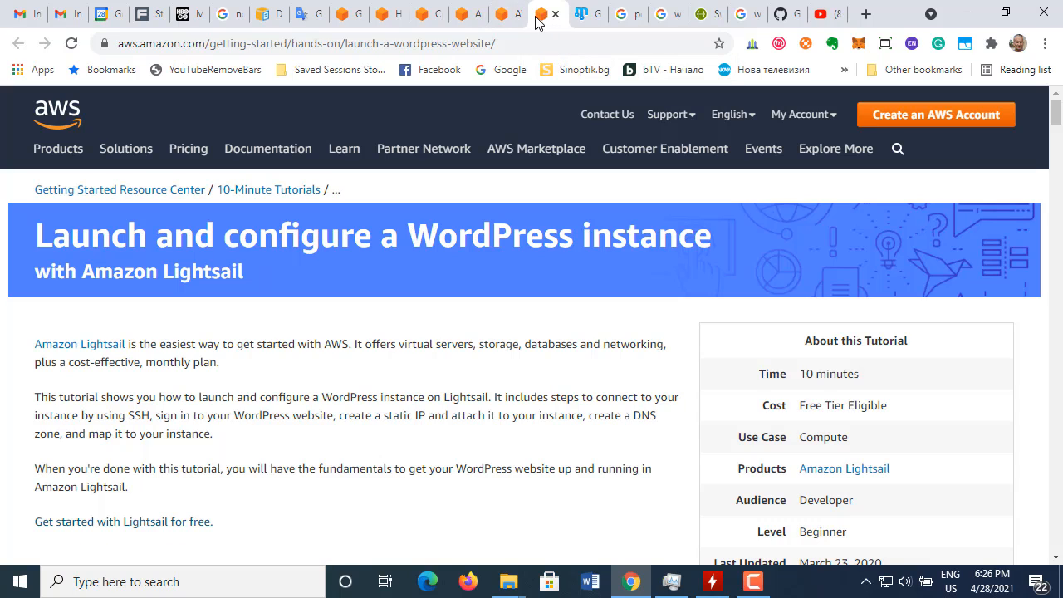
left_click_drag(536, 23, 457, 24)
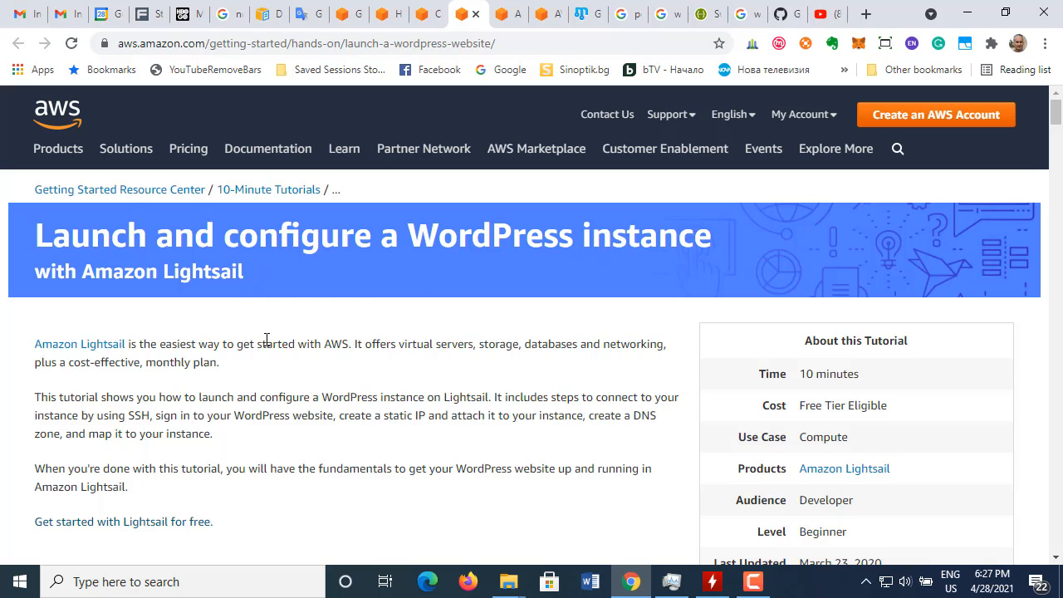
Step: Read the WordPress instance tutorial's introduction, highlighting the text from "SSH, sign in to your WordPress website" and the "When you're done with this tutorial" paragraph
scroll(266, 341, "down", 1)
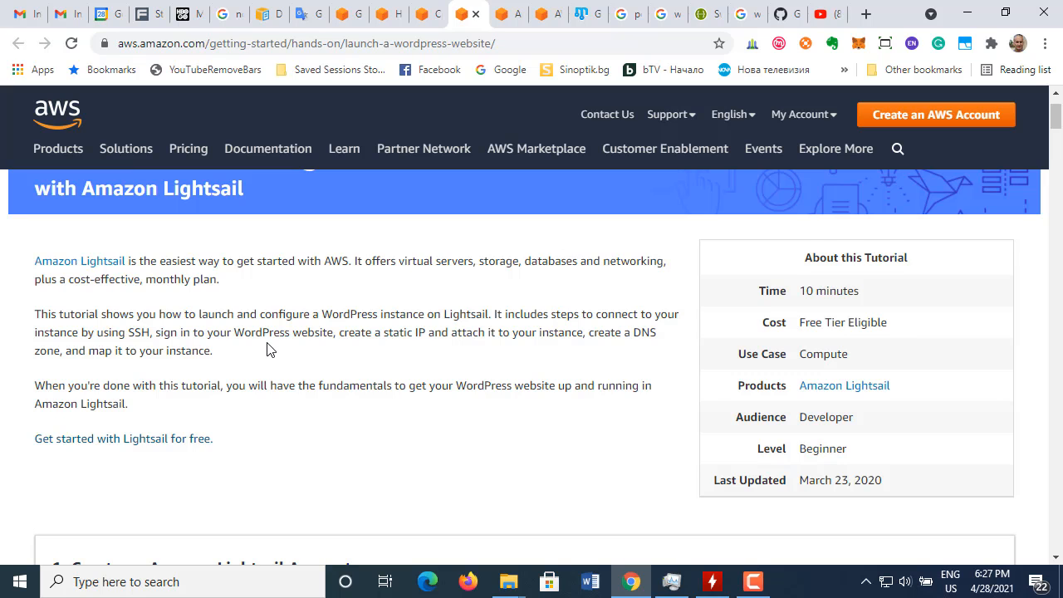
scroll(269, 350, "down", 1)
scroll(269, 351, "up", 1)
scroll(240, 376, "down", 1)
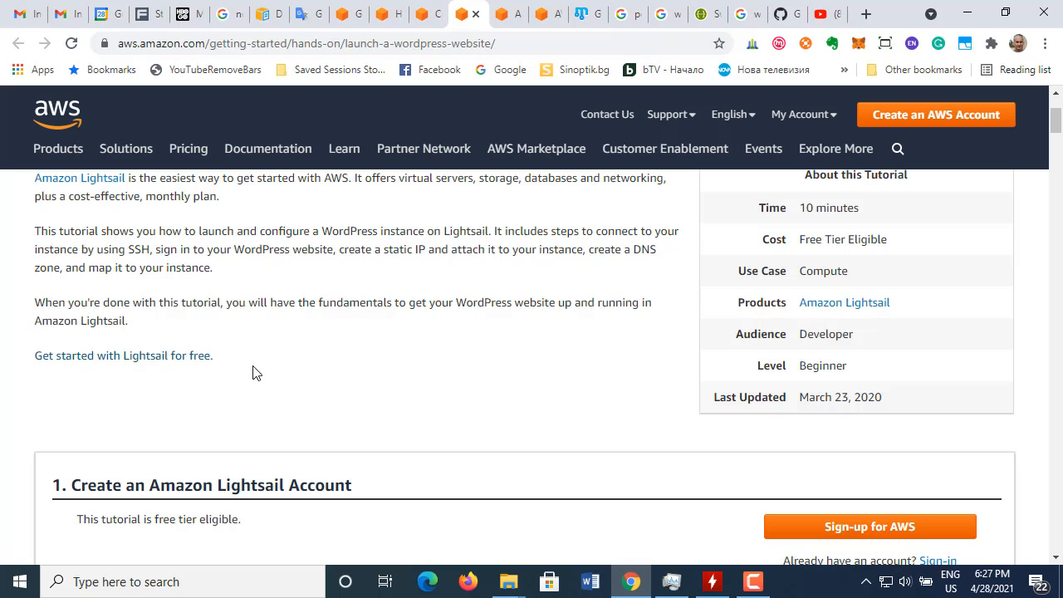
left_click(753, 581)
left_click_drag(128, 251, 226, 270)
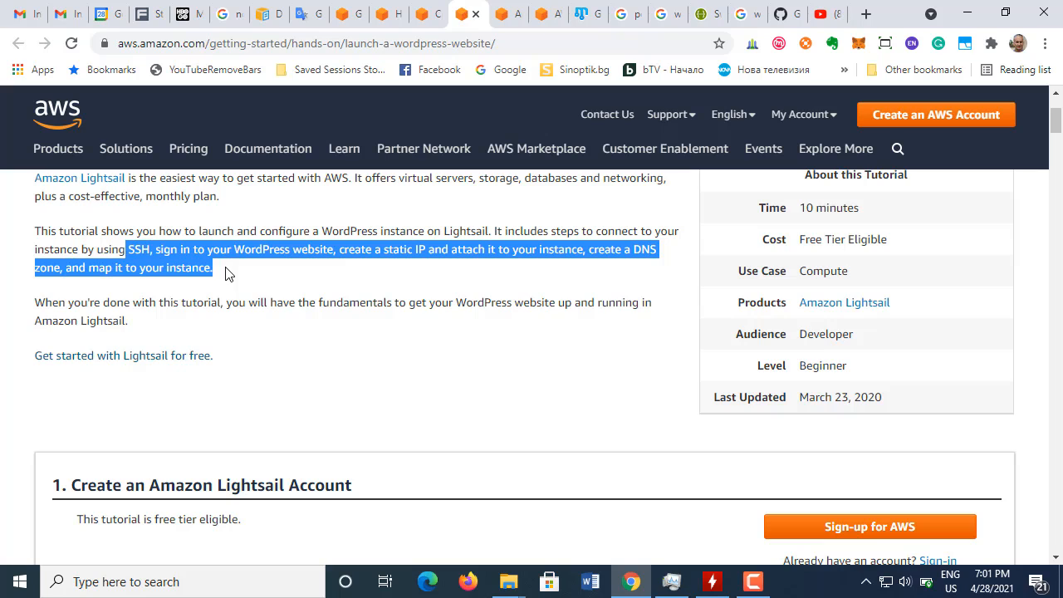
left_click(284, 281)
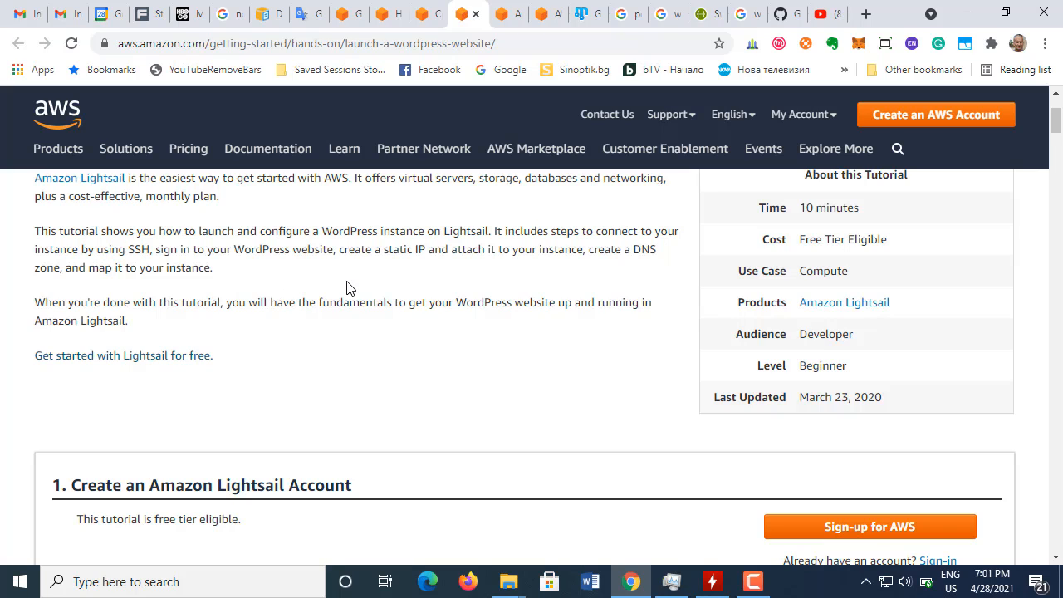
left_click_drag(40, 297, 145, 324)
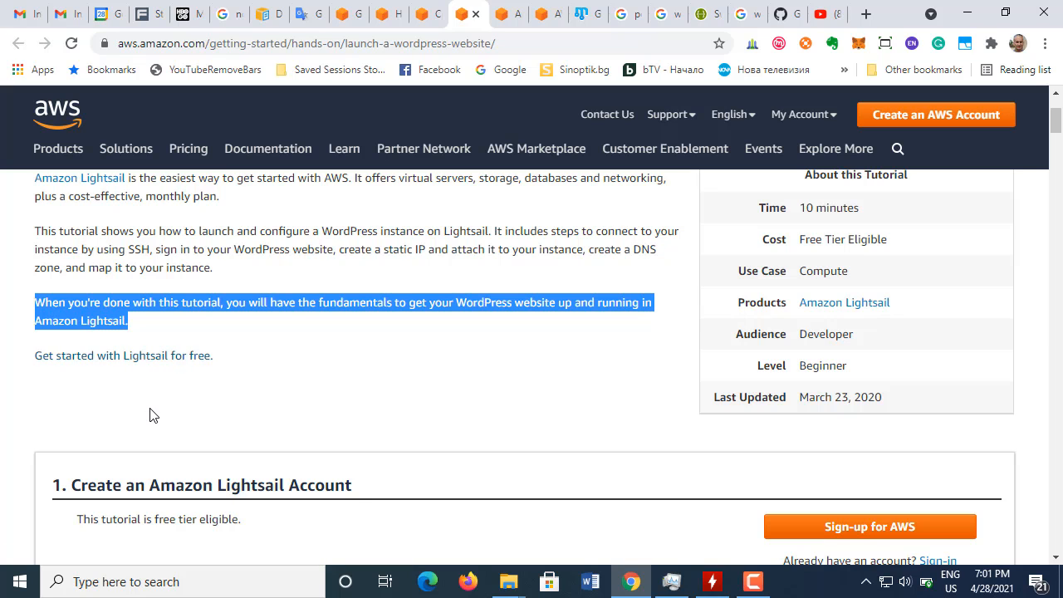
Step: Highlight the "Create an Amazon Lightsail Account" heading and the word "eligible." in section 1, then clear the selection
scroll(150, 415, "down", 3)
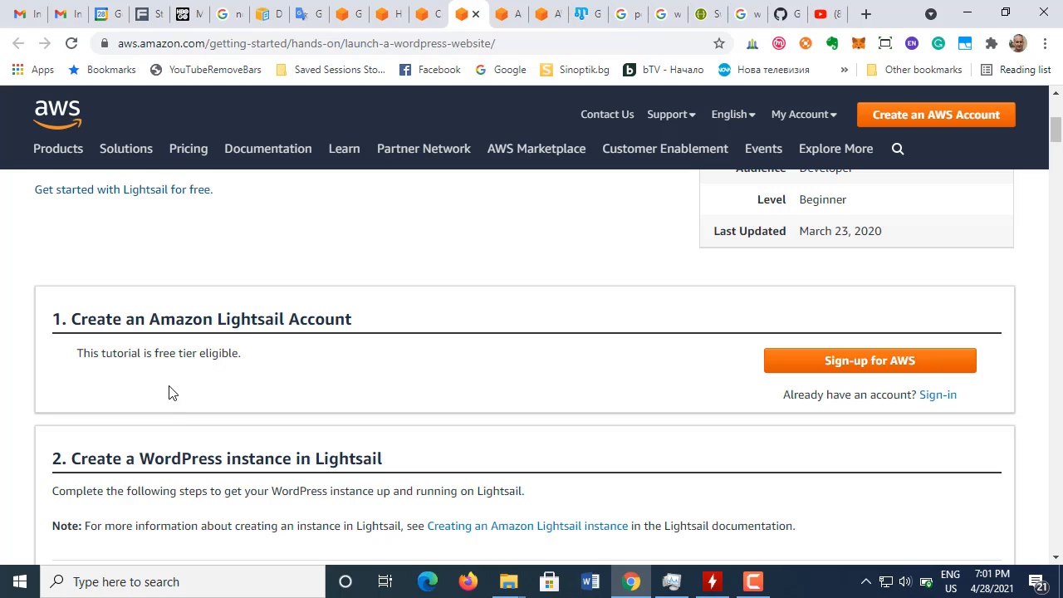
left_click_drag(76, 316, 396, 335)
left_click(404, 407)
left_click_drag(197, 354, 261, 353)
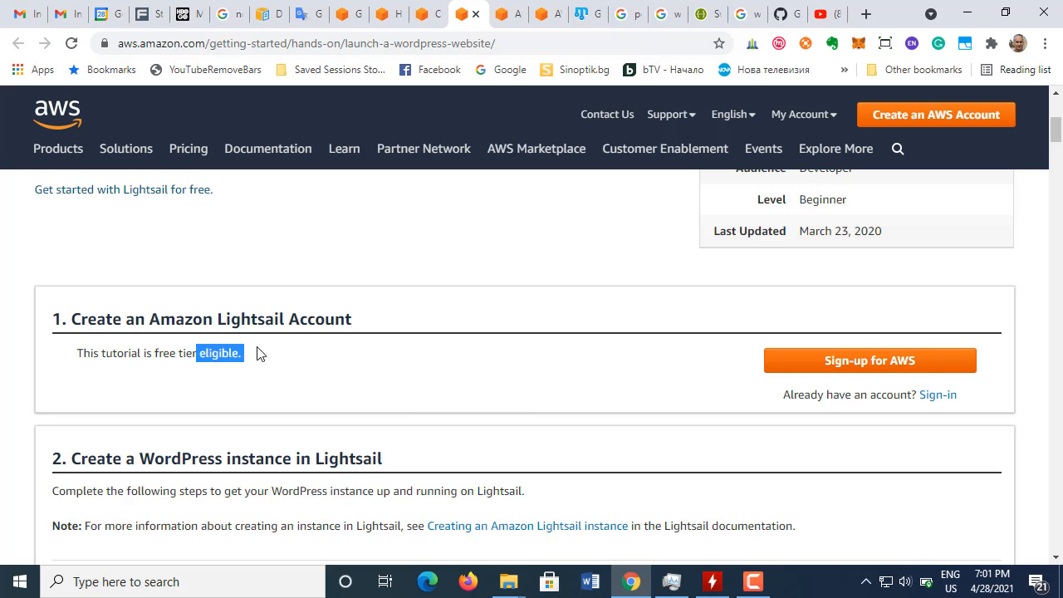
left_click(340, 380)
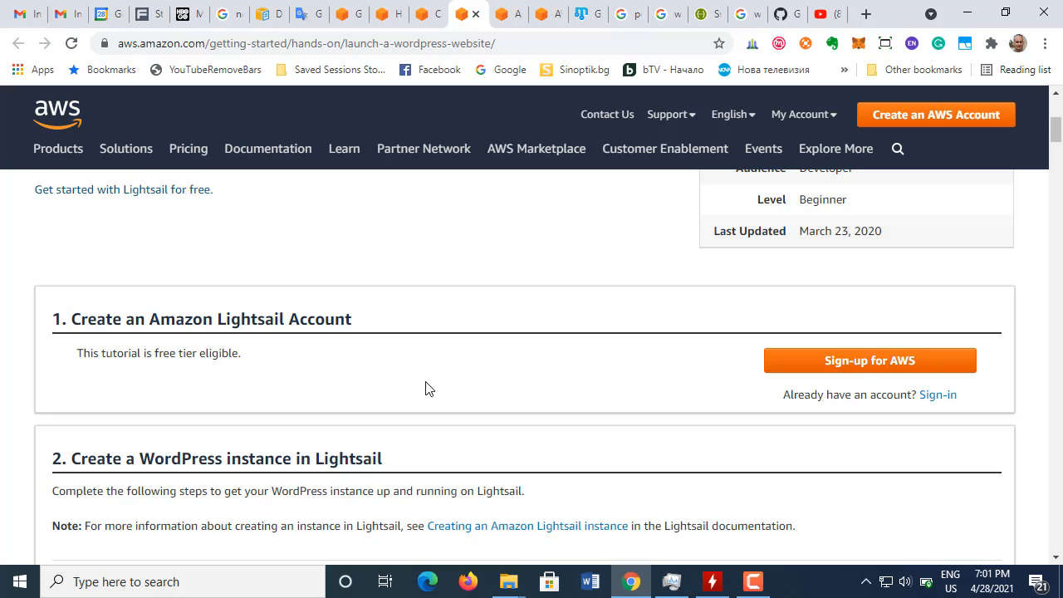
Step: Read section 2, Create a WordPress instance in Lightsail, highlighting "the Lightsail documentation." in its note
scroll(425, 389, "down", 1)
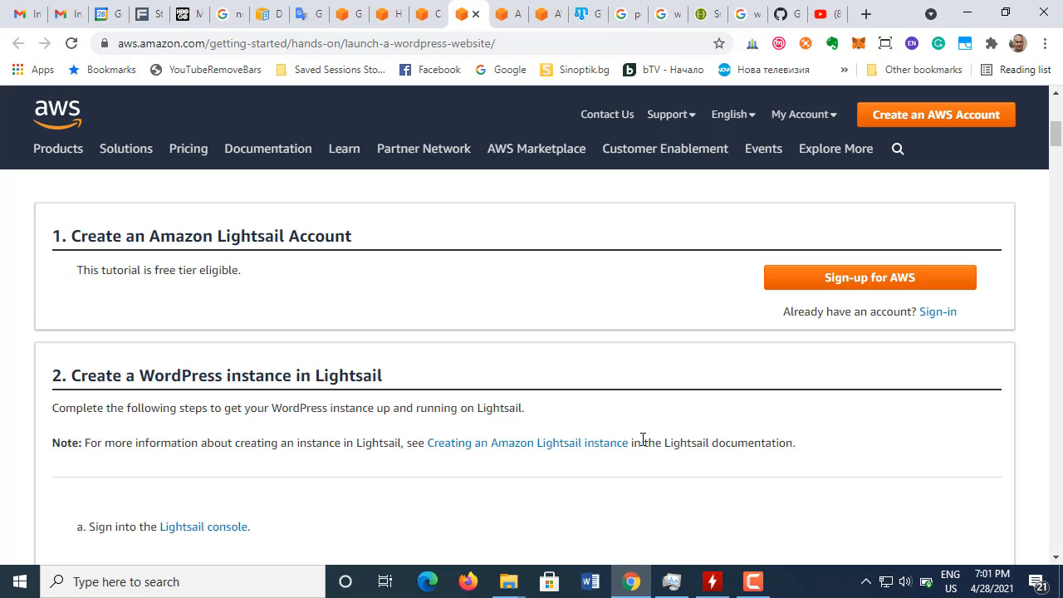
left_click_drag(659, 441, 811, 451)
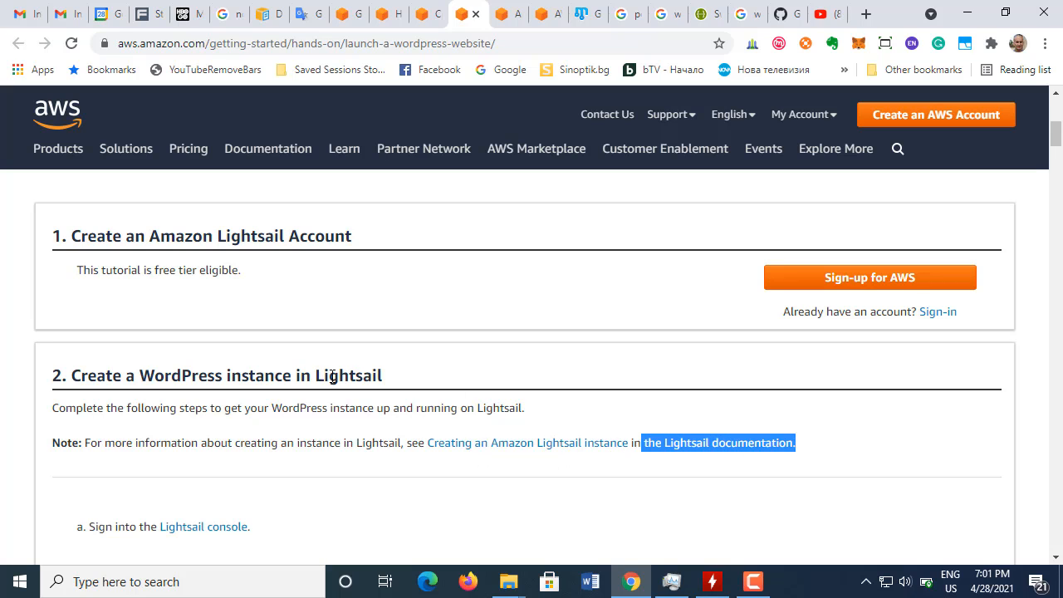
left_click(334, 416)
scroll(347, 438, "down", 2)
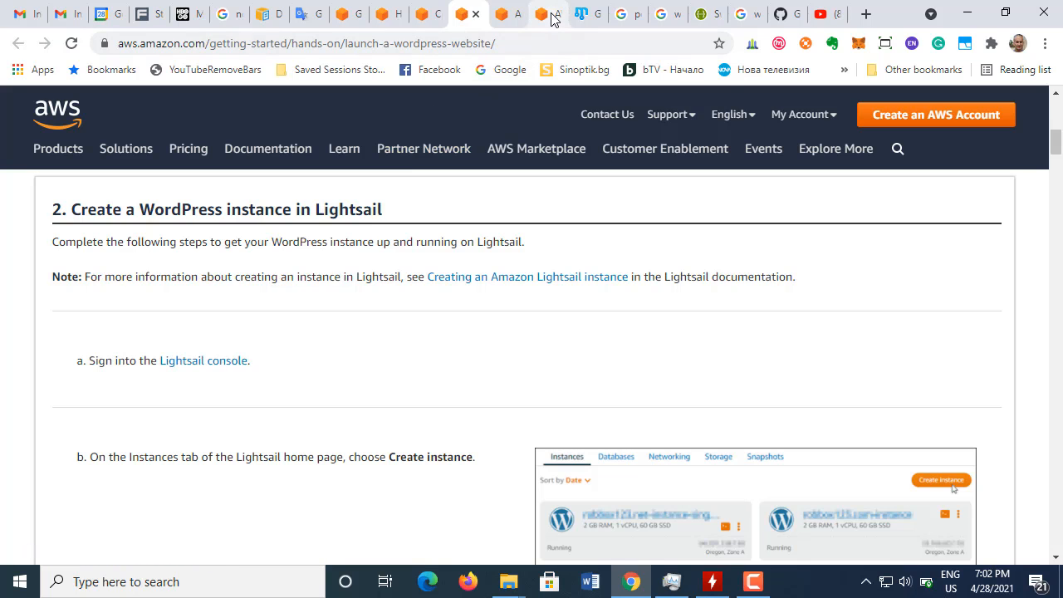
Step: Open the Sign-in link from the tutorial's Lightsail account section in a new tab and switch to it
scroll(327, 323, "up", 2)
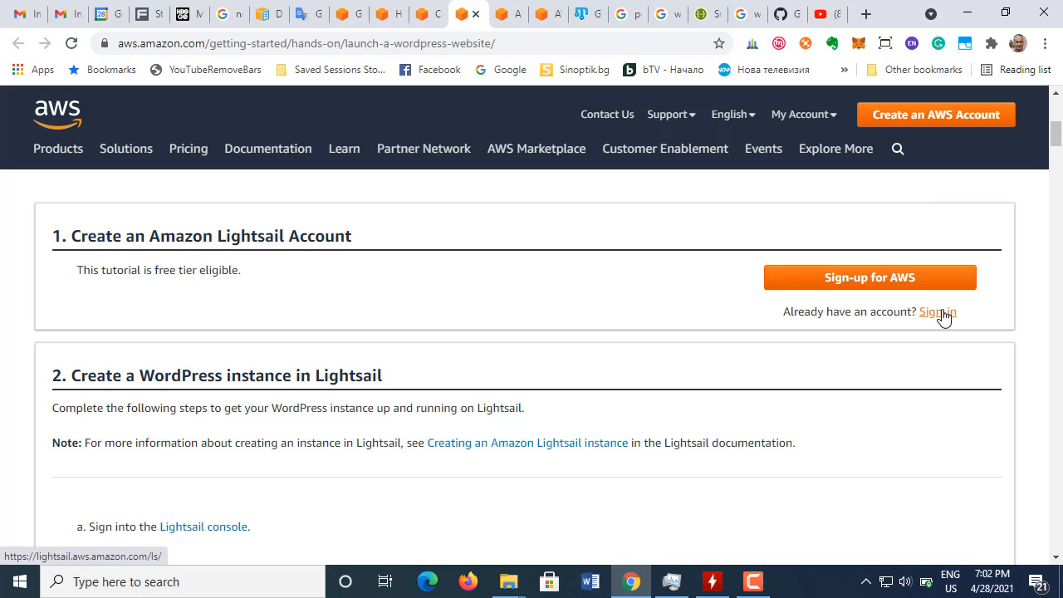
right_click(953, 321)
left_click(956, 324)
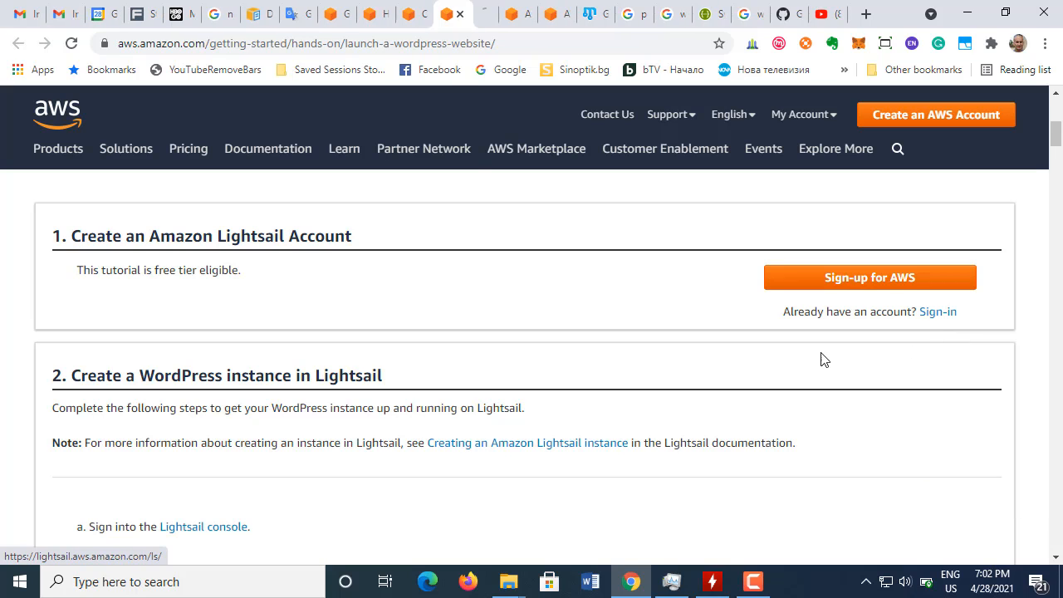
left_click(484, 14)
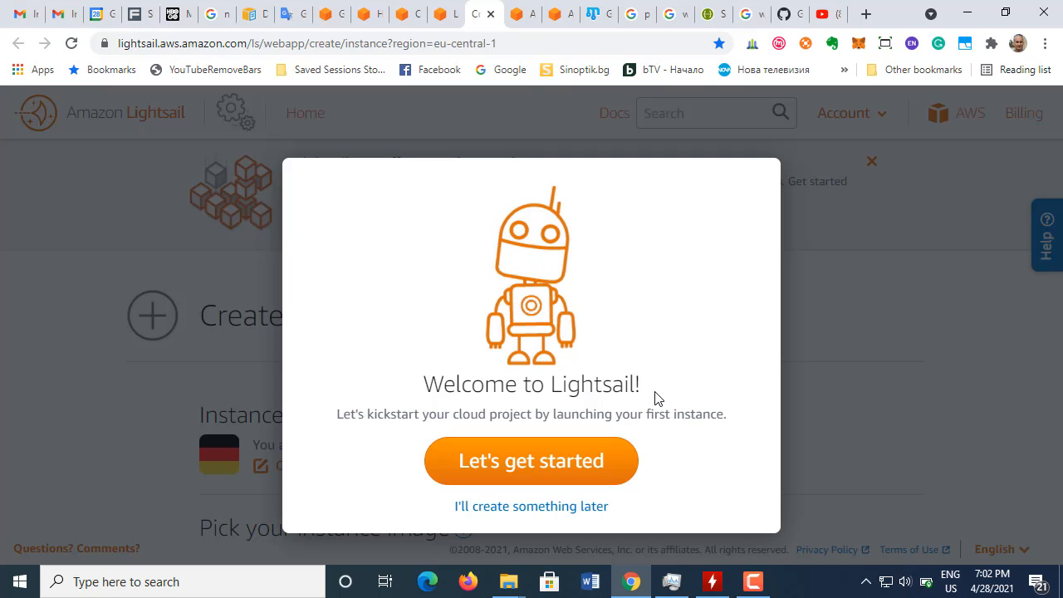
Step: Dismiss the Lightsail welcome dialog by choosing to create something later, and look over the Instances home page
left_click(540, 507)
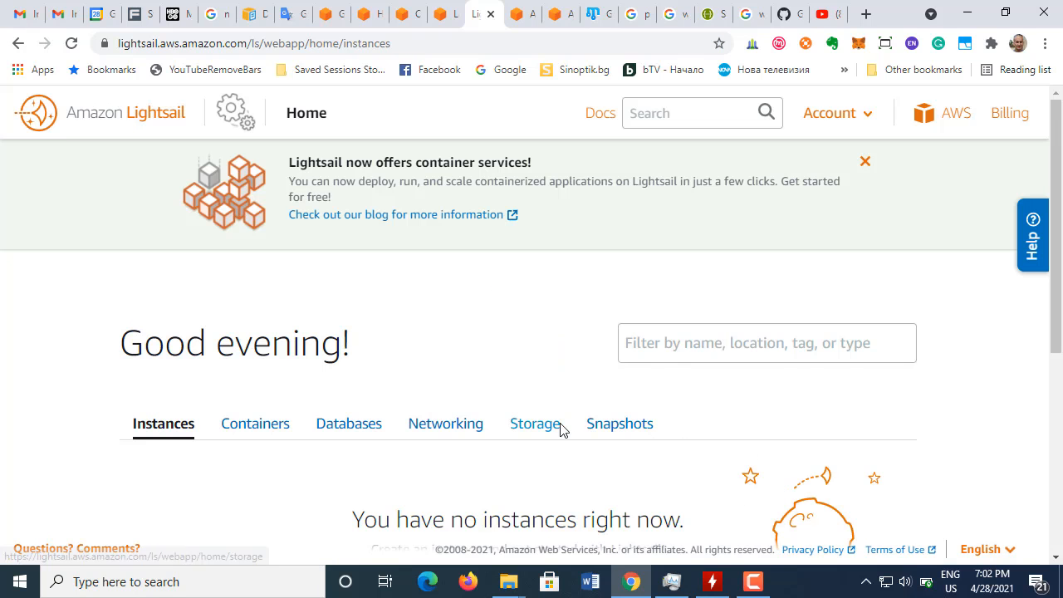
scroll(563, 429, "down", 2)
scroll(560, 431, "down", 2)
scroll(560, 431, "up", 4)
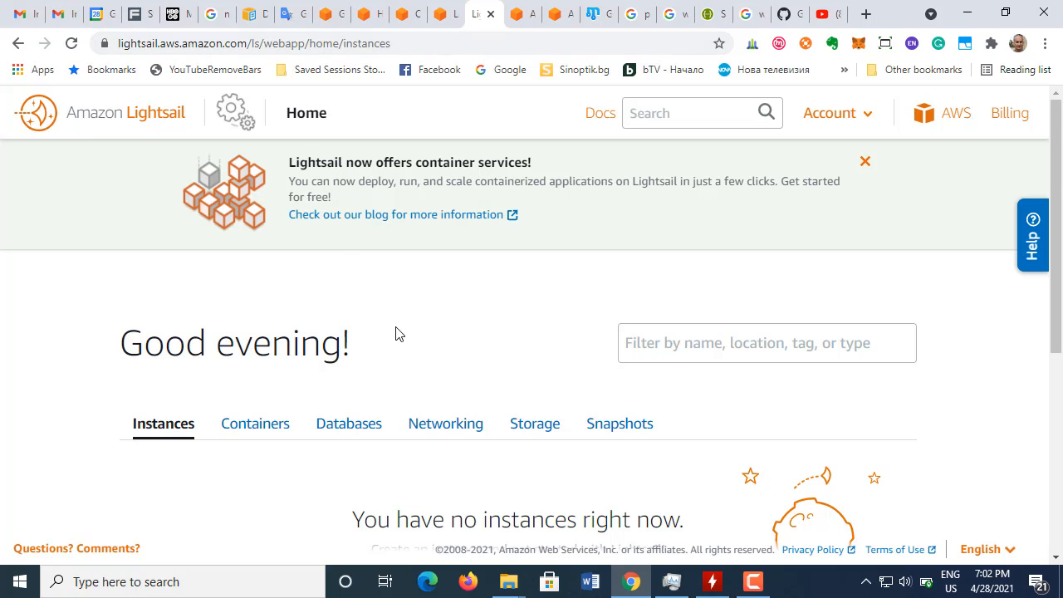
Step: Look over the rest of the Instances home page and return to section 2 of the Launch a WordPress Website tutorial
scroll(396, 333, "down", 2)
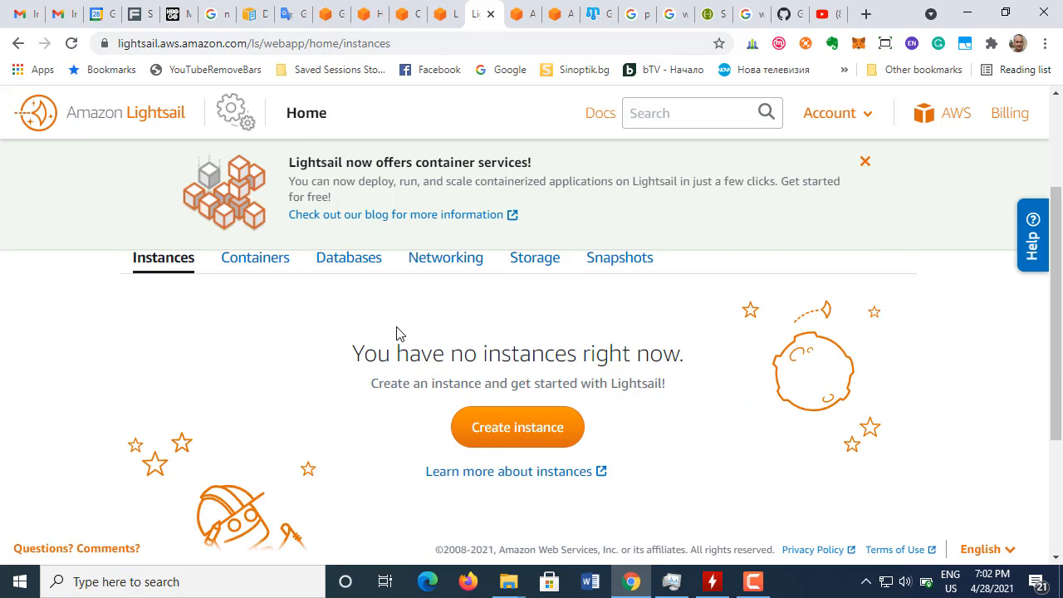
scroll(397, 333, "down", 1)
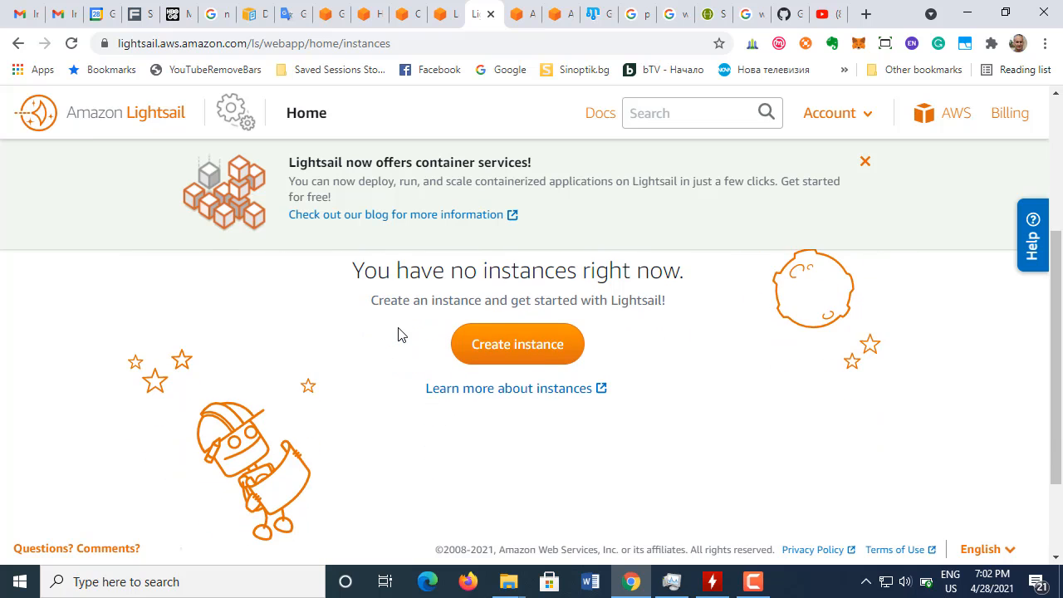
scroll(398, 334, "down", 2)
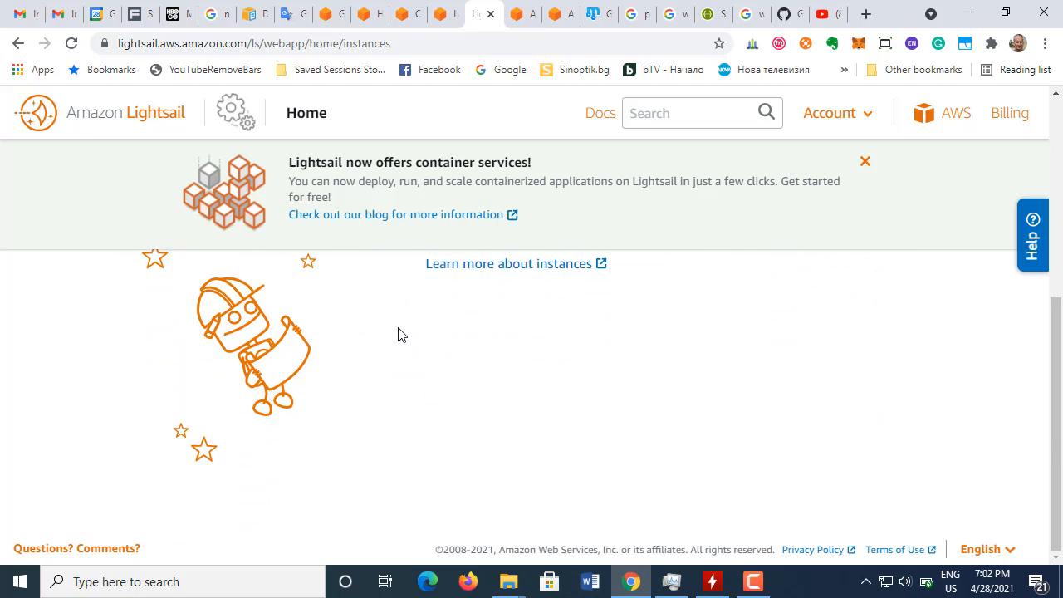
scroll(398, 335, "up", 5)
left_click(438, 18)
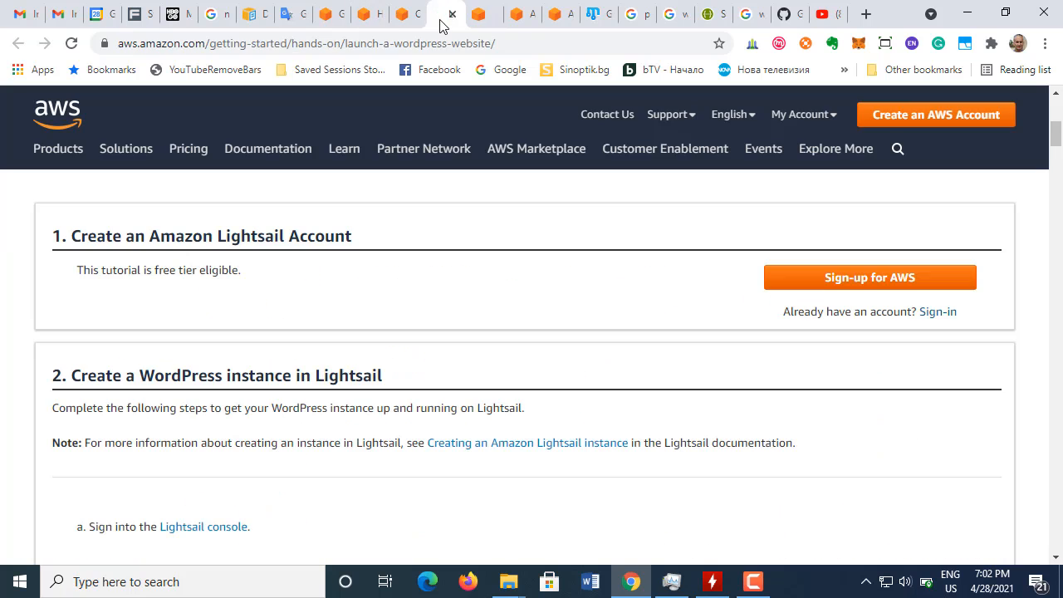
left_click(405, 15)
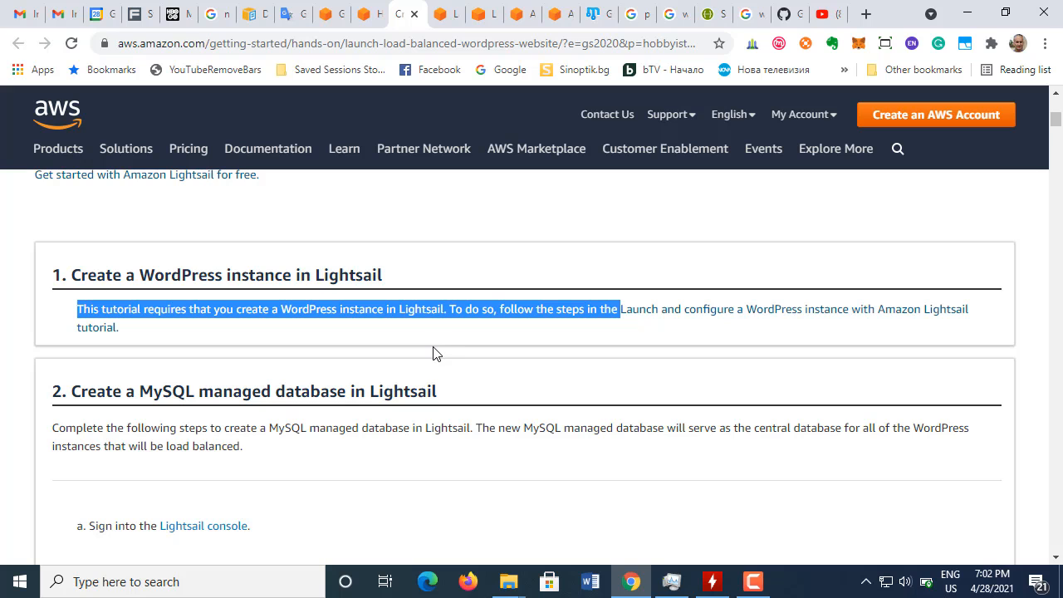
left_click(440, 24)
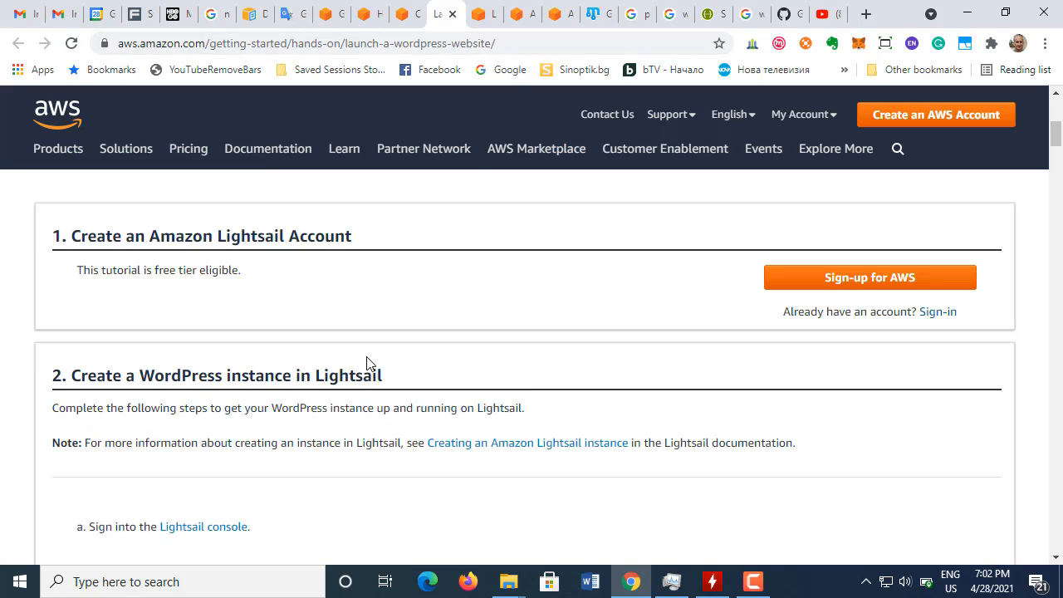
scroll(286, 395, "down", 1)
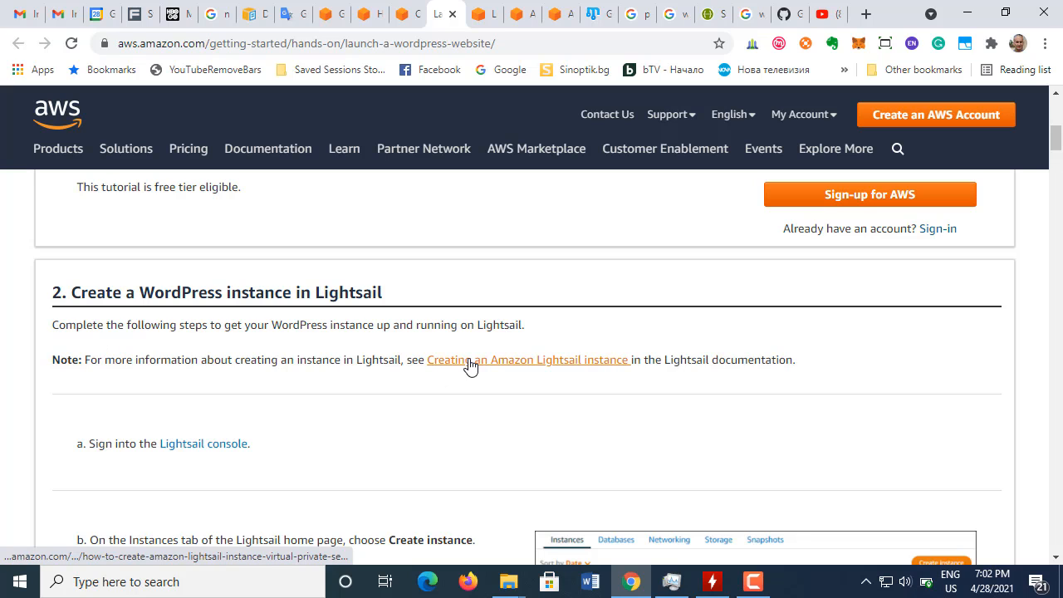
Step: Open the Lightsail console link from tutorial step a in a new tab, and close that duplicate tab
right_click(212, 455)
left_click(268, 264)
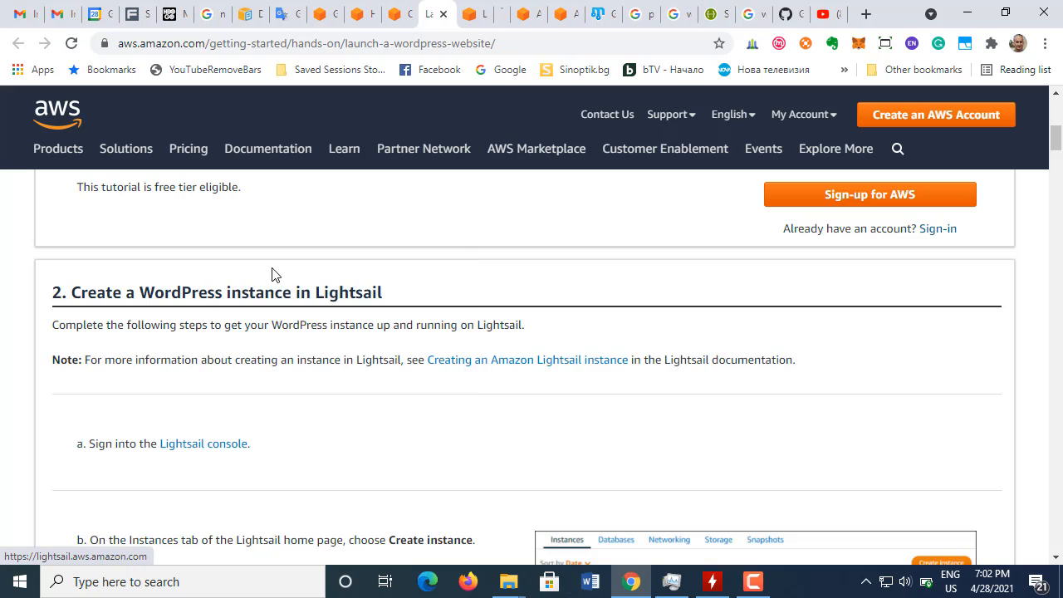
left_click(467, 18)
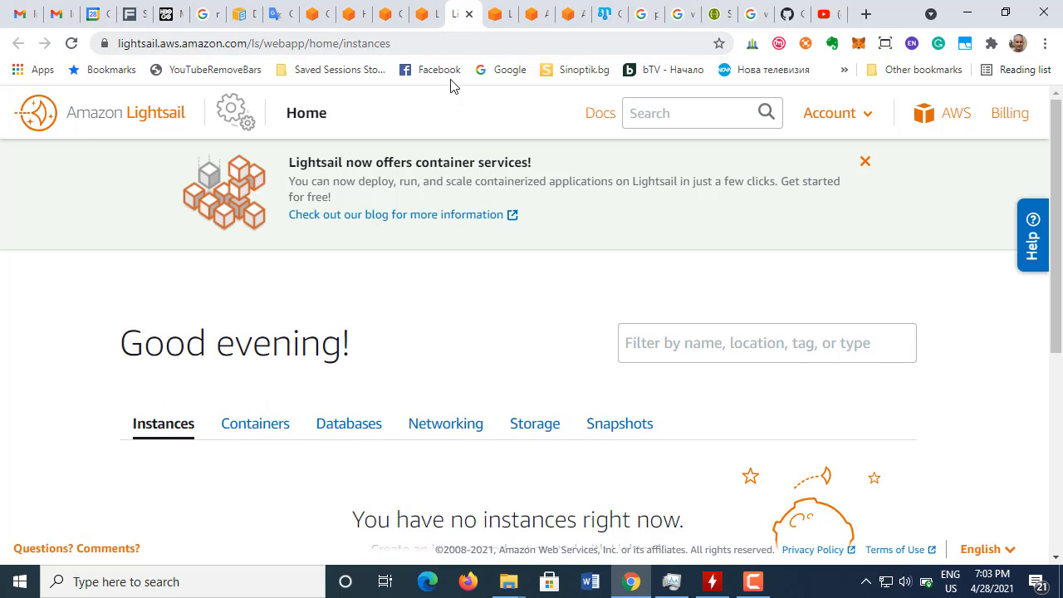
left_click(495, 16)
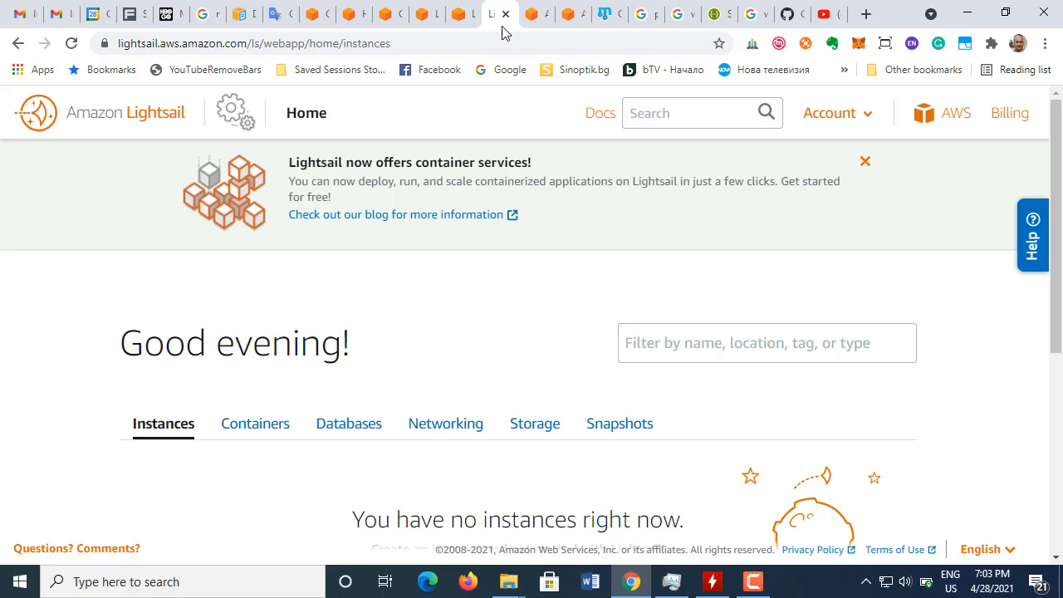
left_click(506, 17)
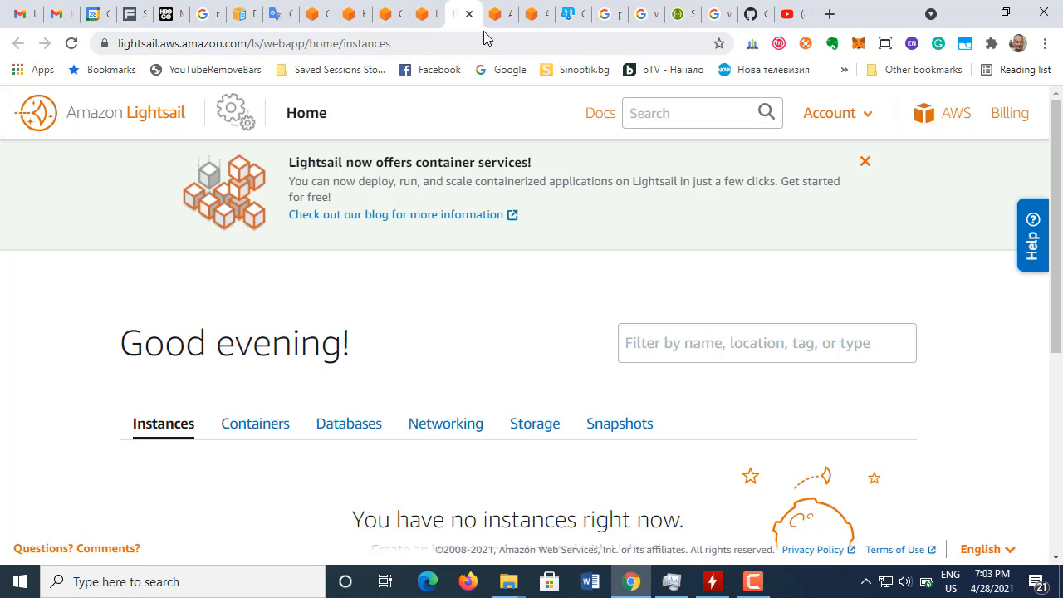
Step: Read step b of the Launch a WordPress Website tutorial and highlight "Create instance" in its text
left_click(424, 16)
scroll(403, 357, "down", 1)
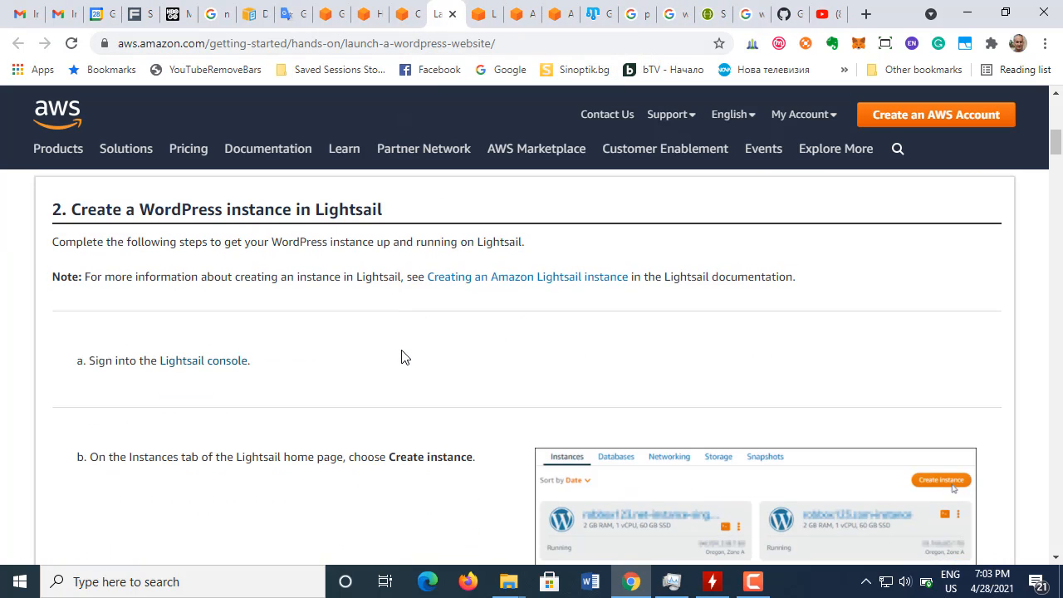
scroll(403, 357, "down", 2)
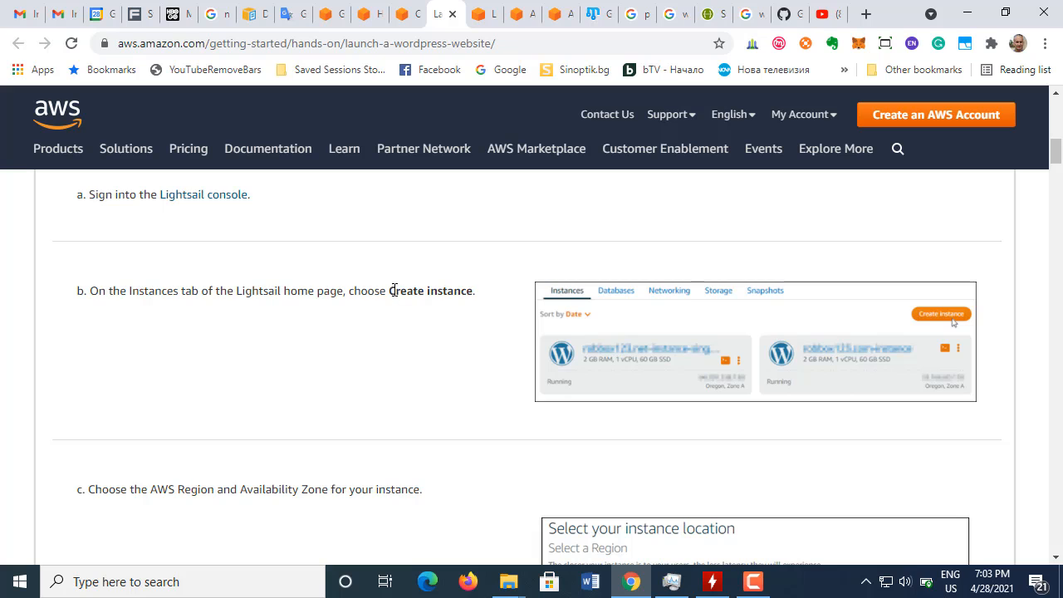
left_click_drag(396, 291, 470, 289)
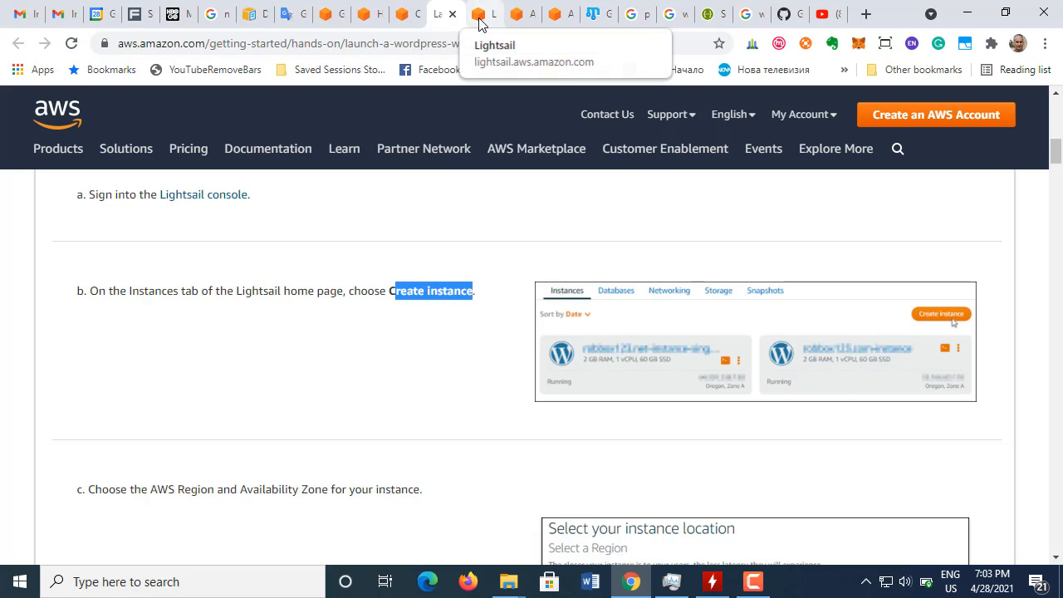
Step: On the Lightsail home page, open the container services blog link in a new tab and dismiss the announcement banner
left_click(482, 14)
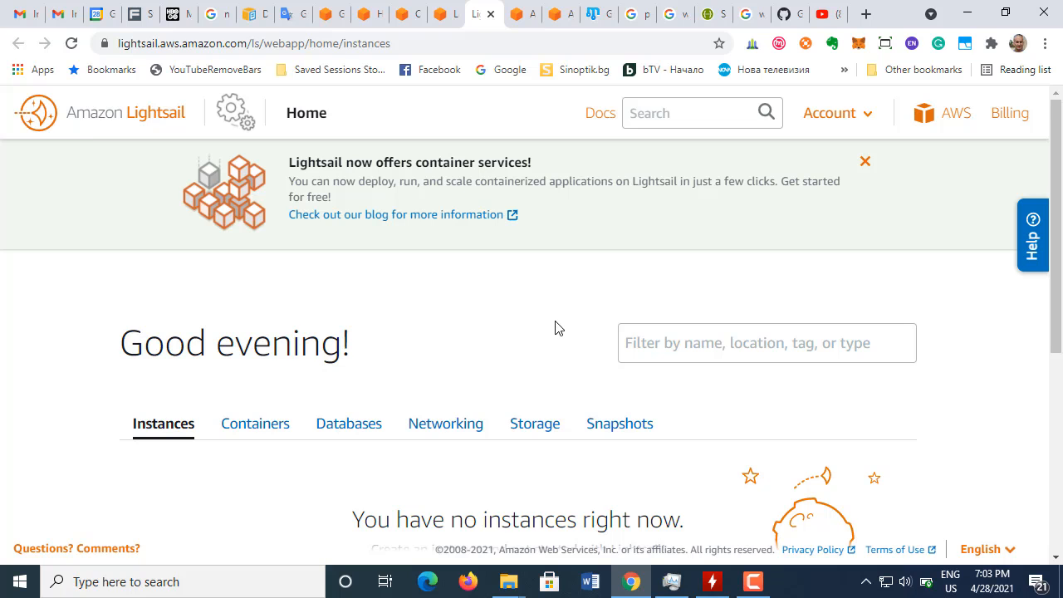
scroll(557, 328, "down", 2)
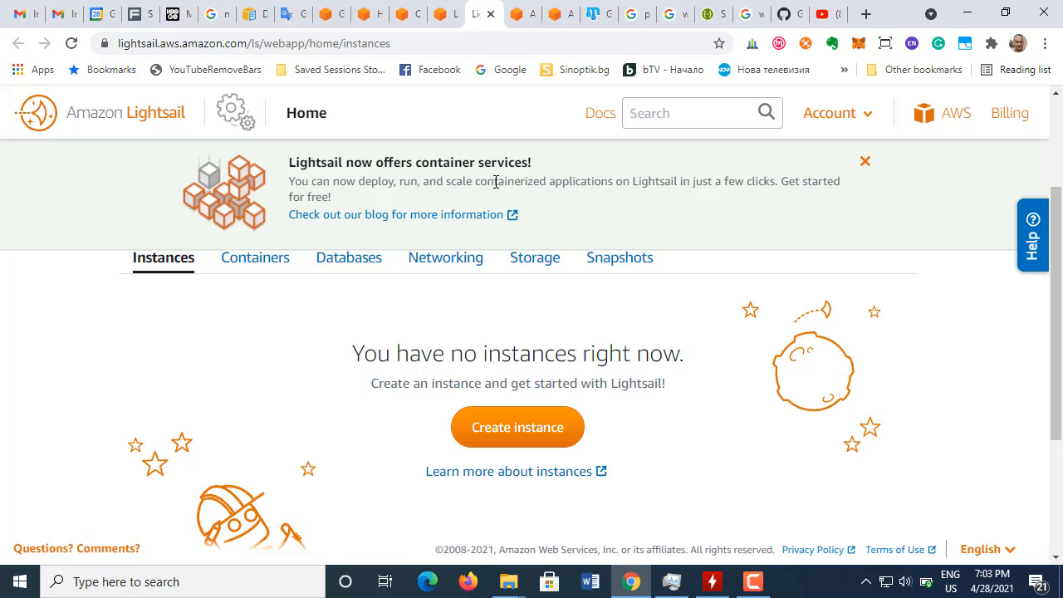
right_click(349, 220)
left_click(378, 227)
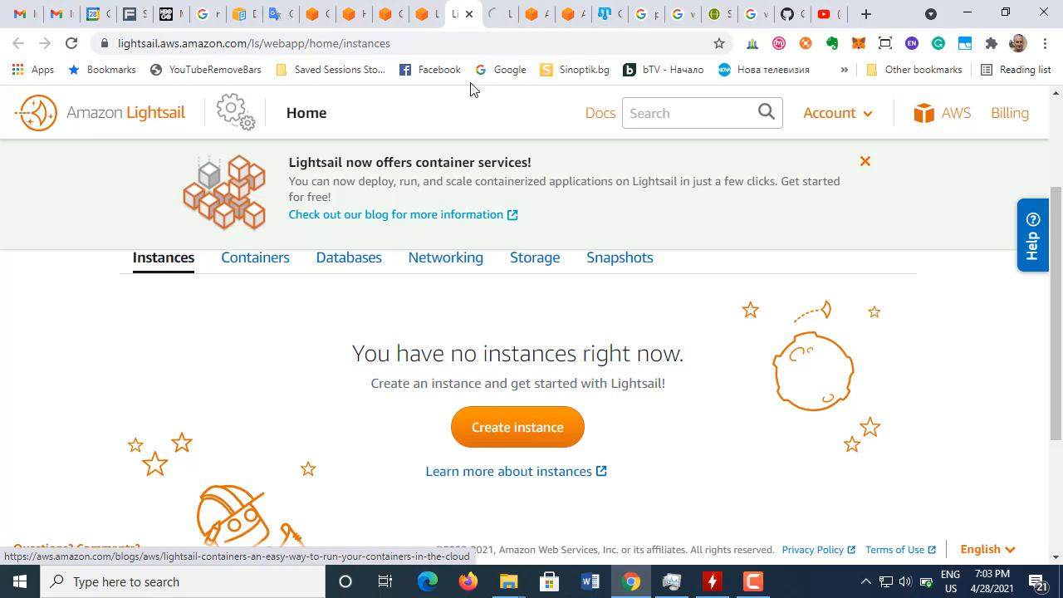
left_click(866, 164)
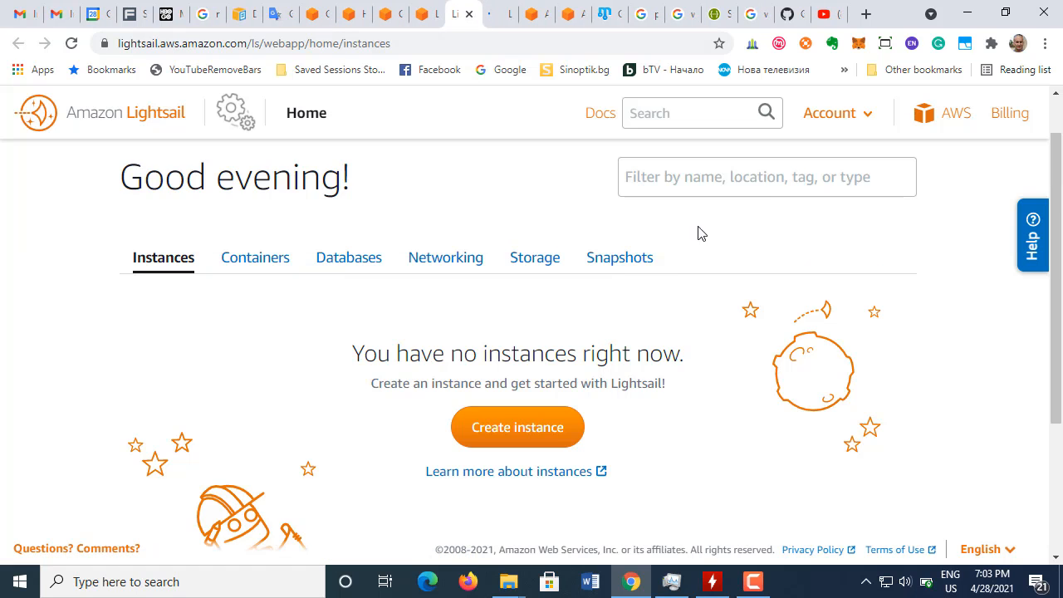
Step: Start creating a new instance from the Lightsail Instances home page
scroll(499, 312, "down", 1)
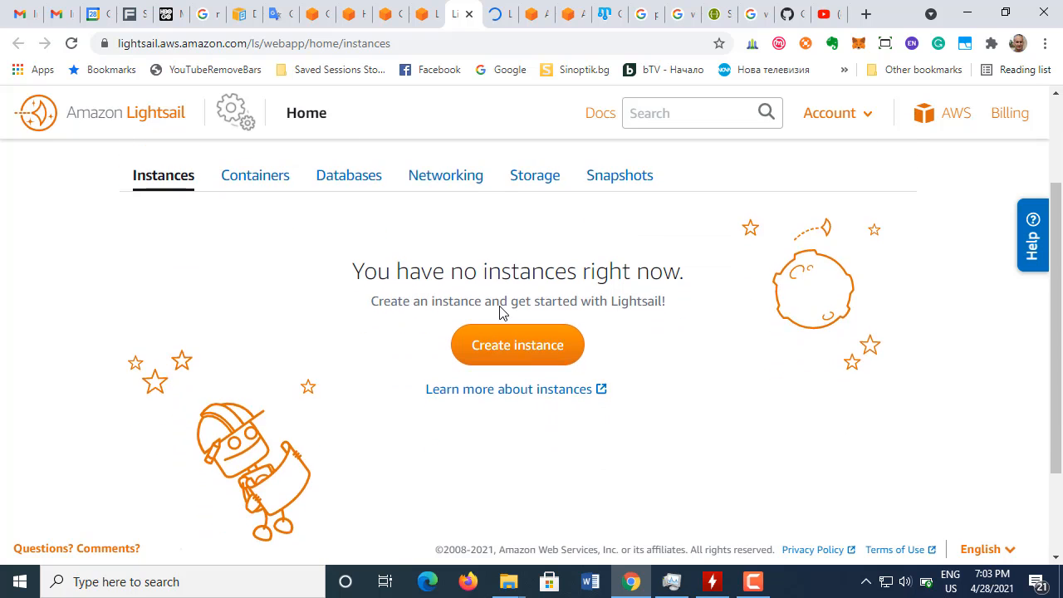
scroll(520, 323, "up", 1)
left_click(533, 484)
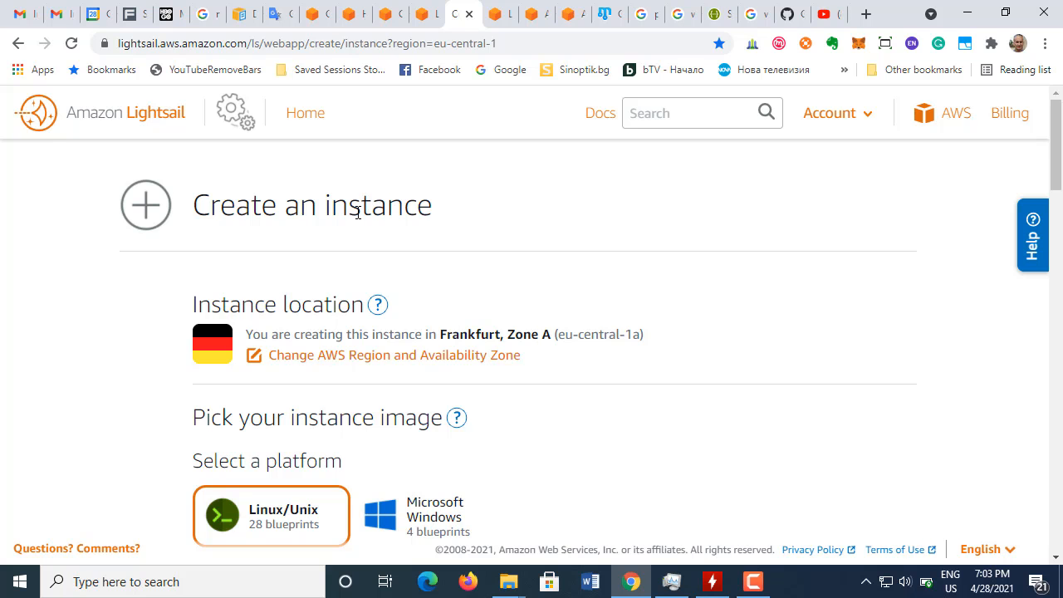
Step: Examine the instance location, the platform choices, the Apps + OS blueprints and the WordPress description on the Create an instance page
scroll(355, 213, "down", 6)
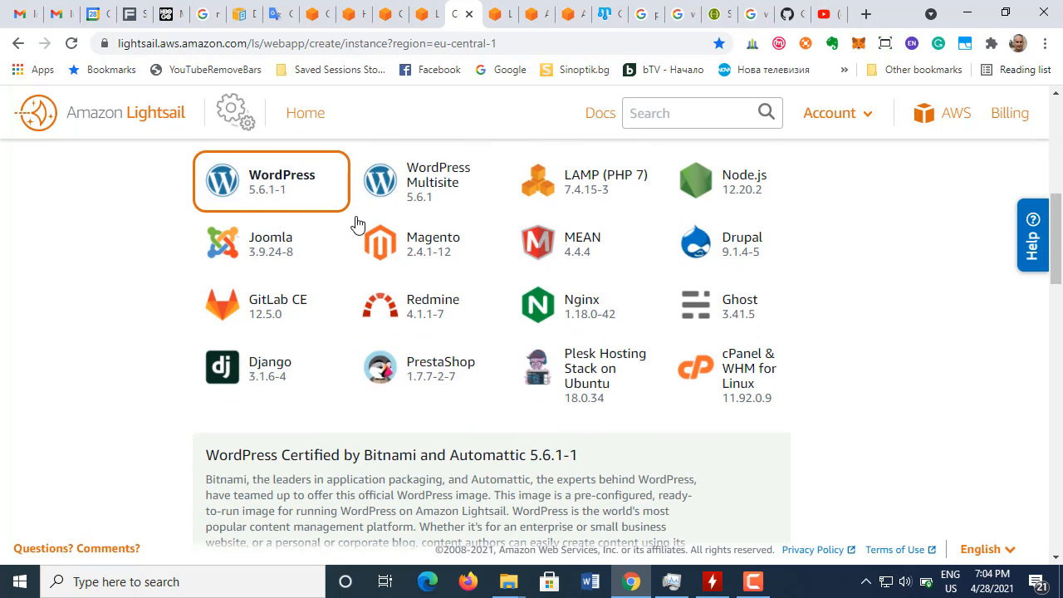
scroll(357, 224, "up", 6)
scroll(357, 222, "down", 5)
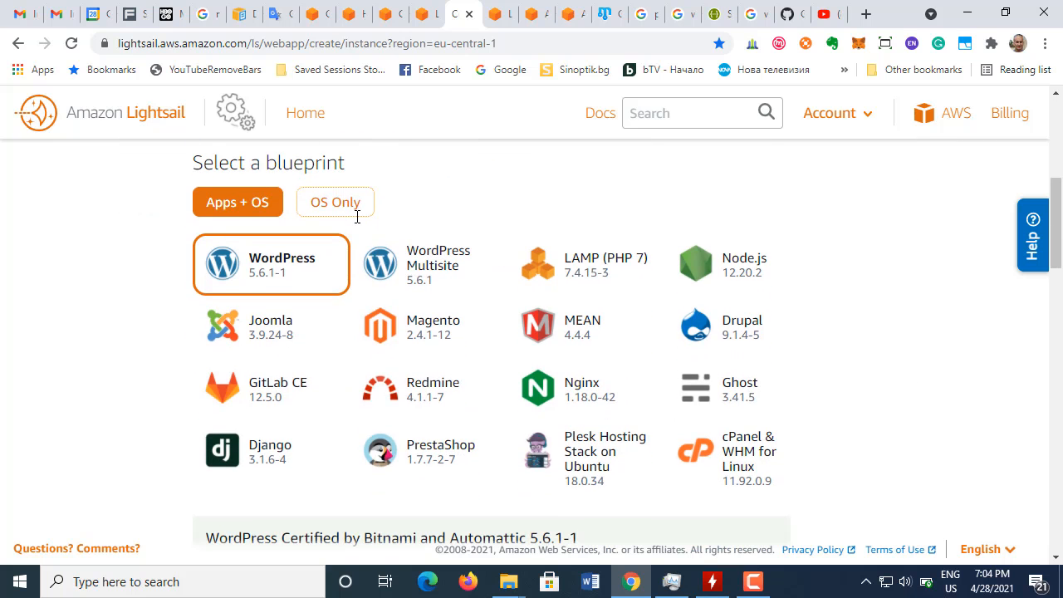
scroll(341, 254, "up", 5)
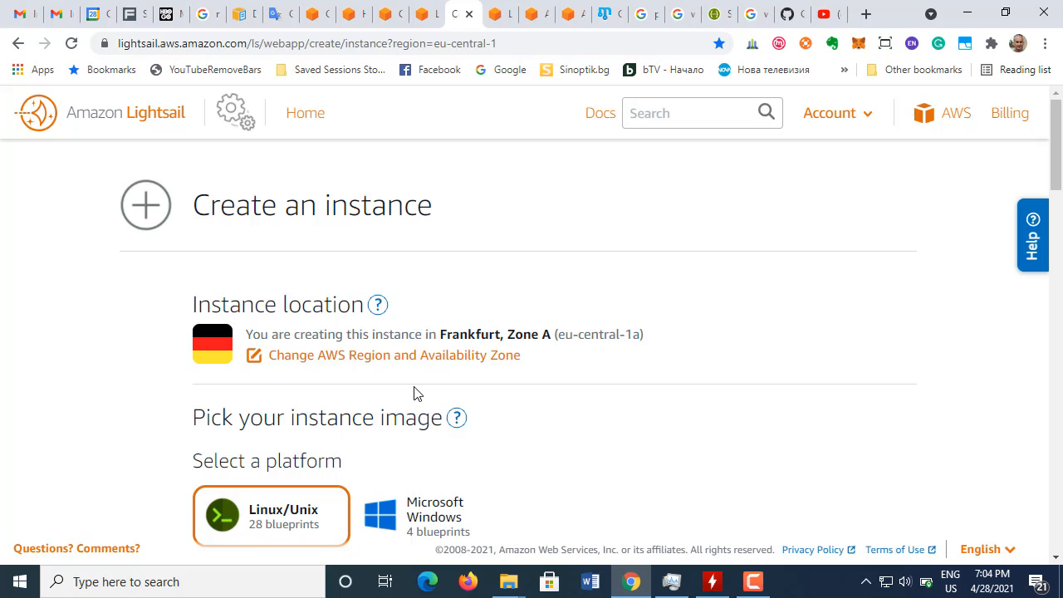
scroll(414, 393, "down", 2)
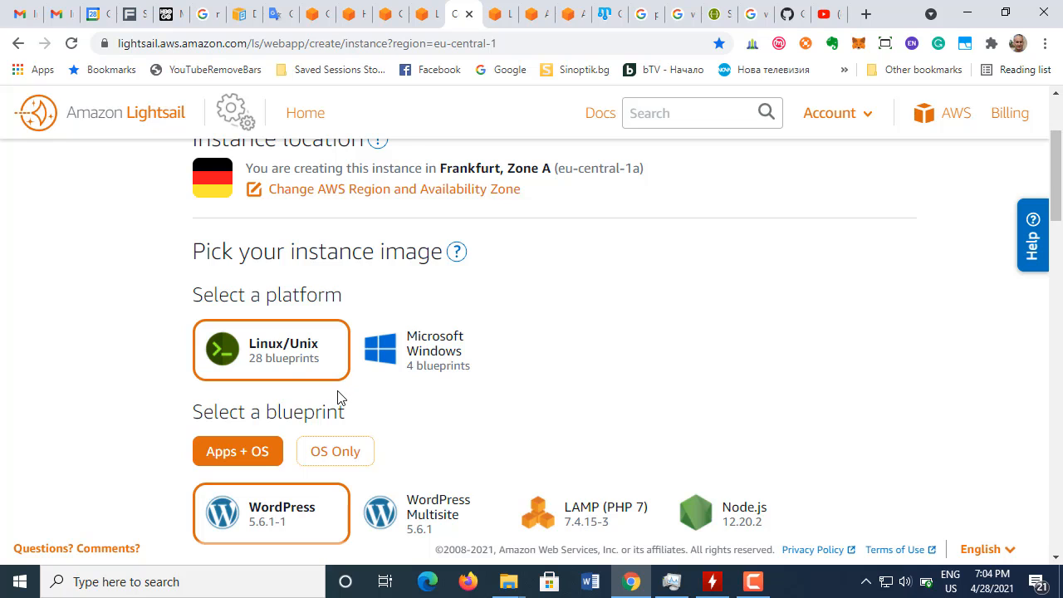
scroll(321, 360, "down", 1)
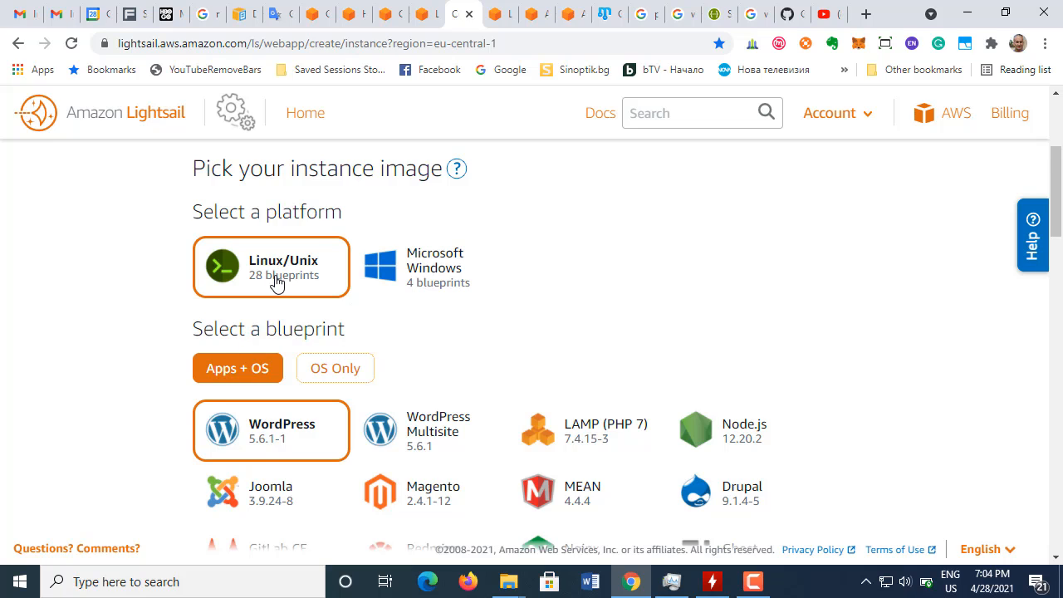
scroll(276, 287, "down", 1)
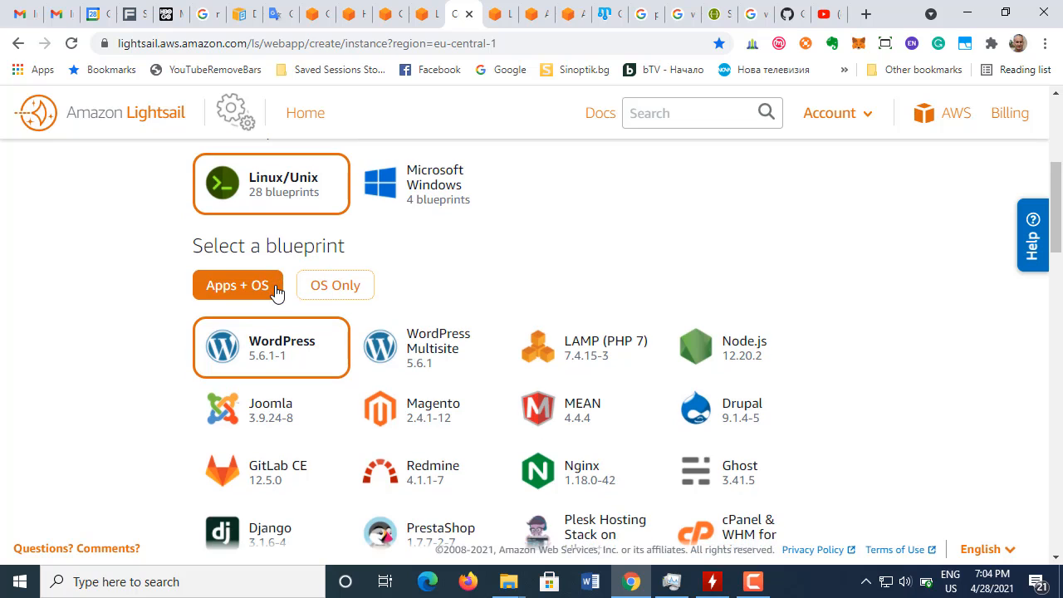
scroll(277, 292, "down", 1)
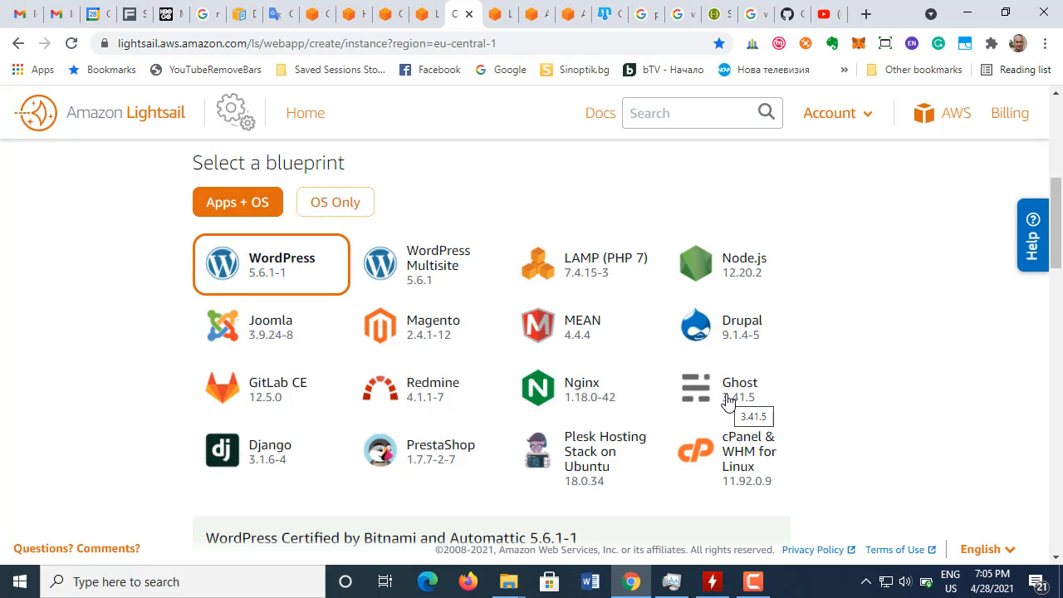
scroll(728, 402, "down", 1)
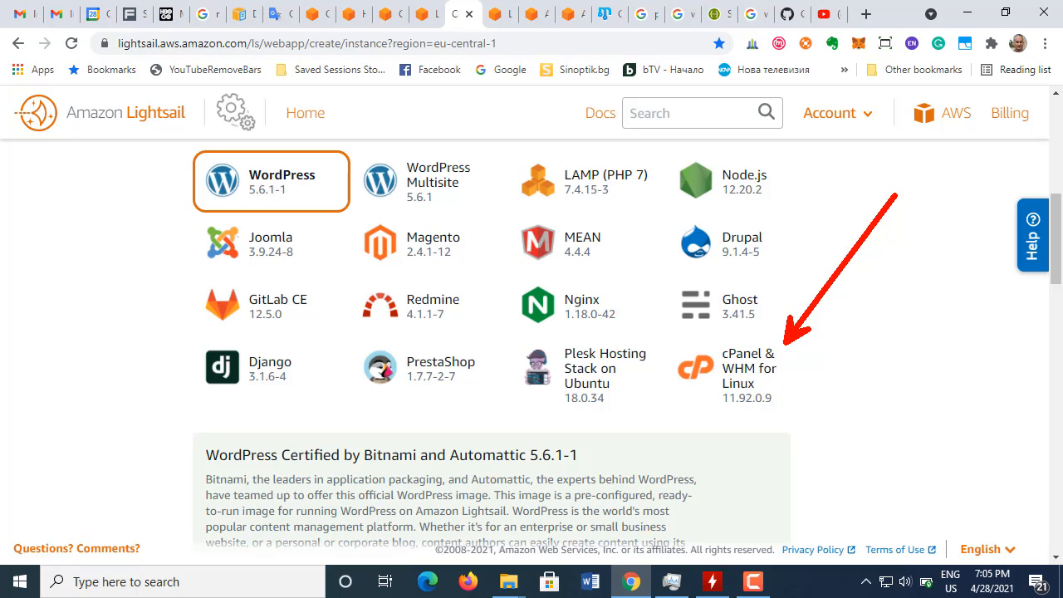
scroll(477, 478, "down", 2)
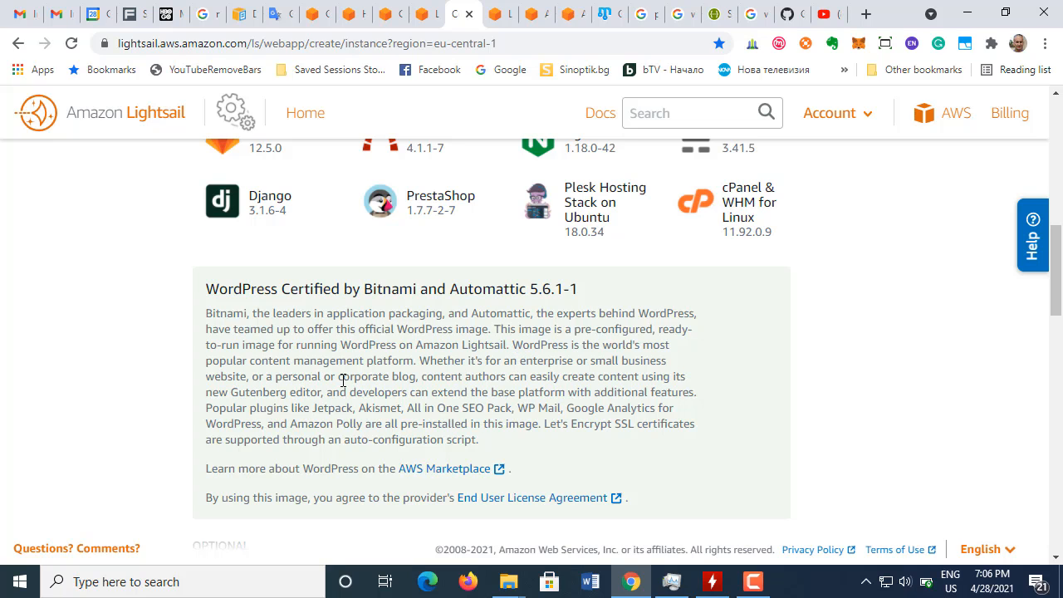
scroll(343, 379, "up", 5)
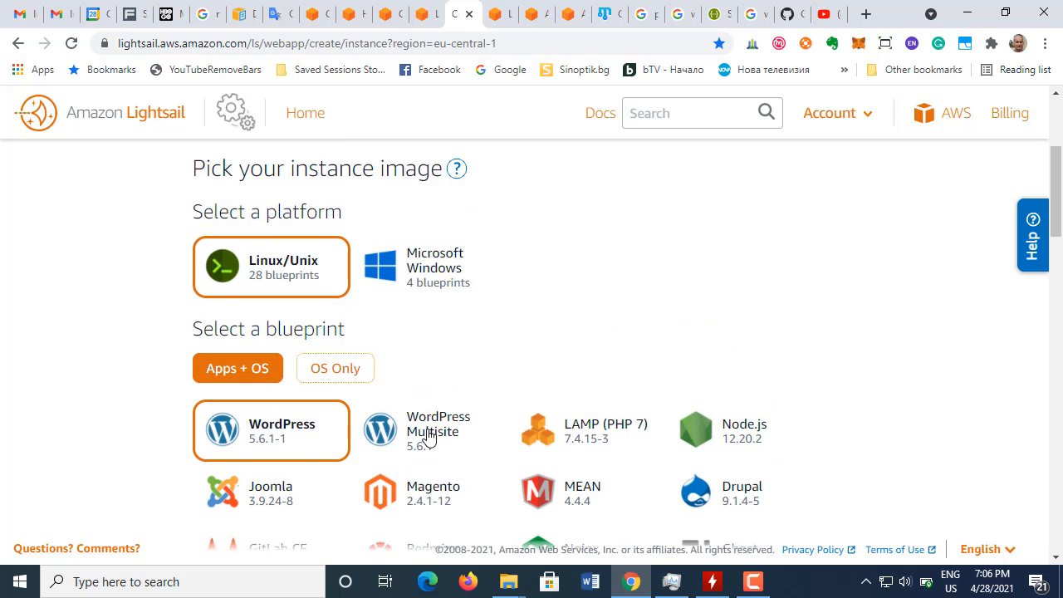
scroll(612, 451, "down", 4)
scroll(614, 441, "up", 2)
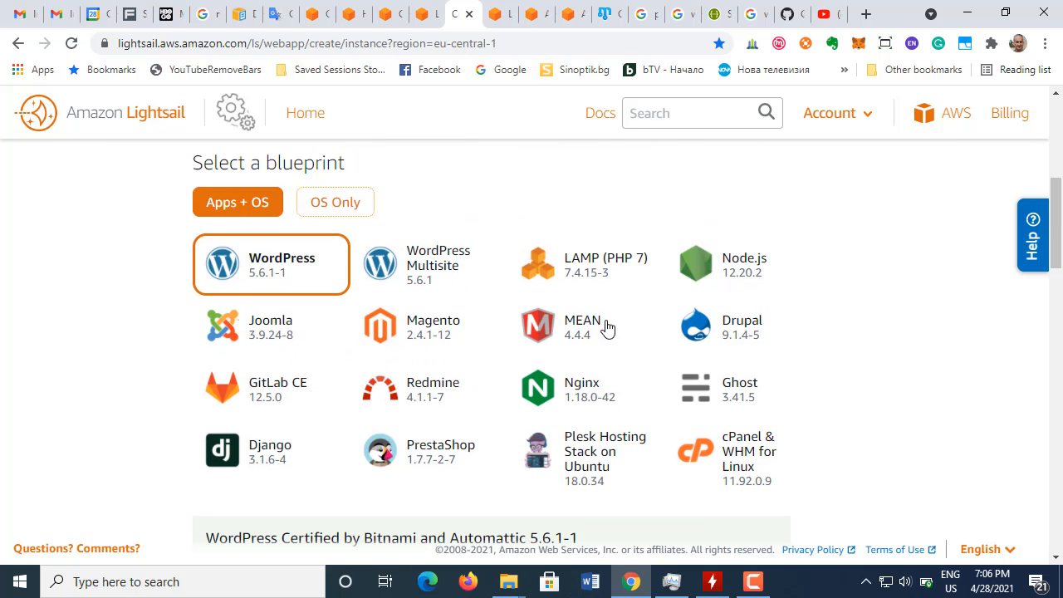
Step: Select the LAMP (PHP 7) blueprint and look over its description and the optional settings
double_click(586, 273)
scroll(508, 490, "down", 1)
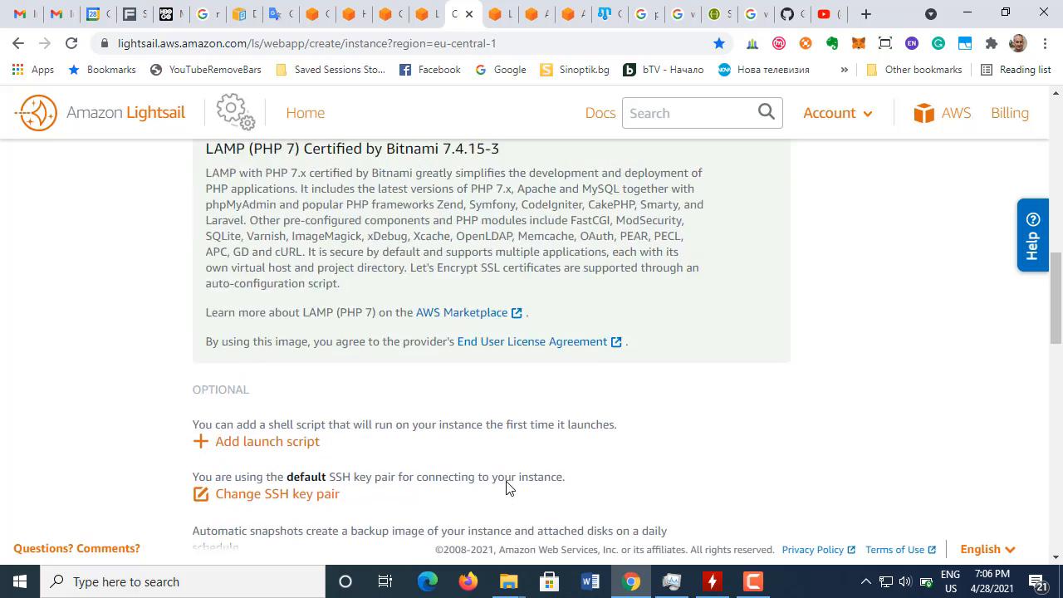
scroll(506, 487, "up", 3)
scroll(384, 432, "up", 2)
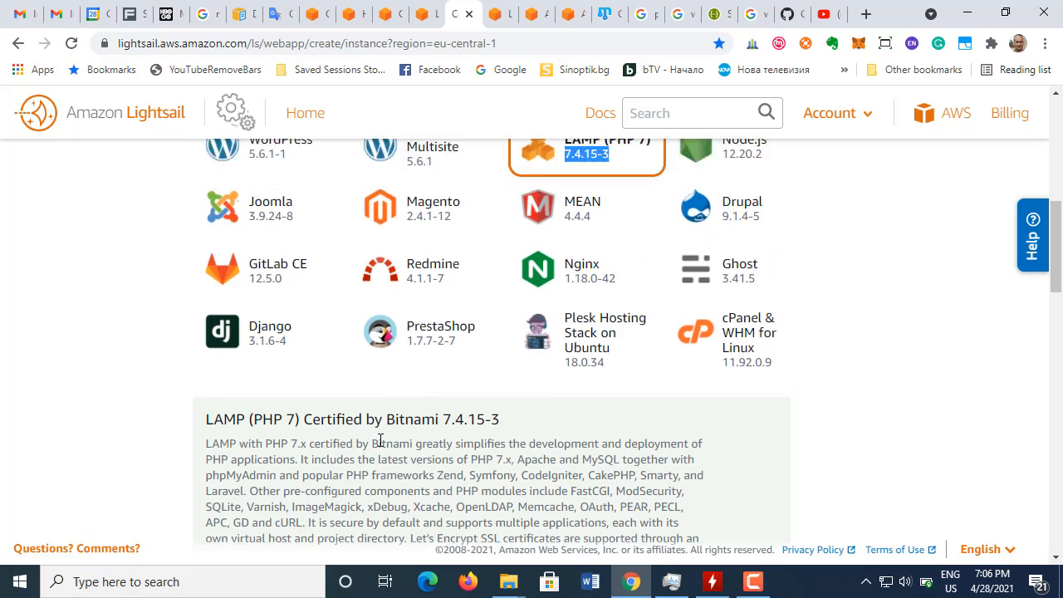
Step: Select the WordPress blueprint for the instance and look over its description and the optional settings
left_click(268, 263)
scroll(470, 452, "down", 6)
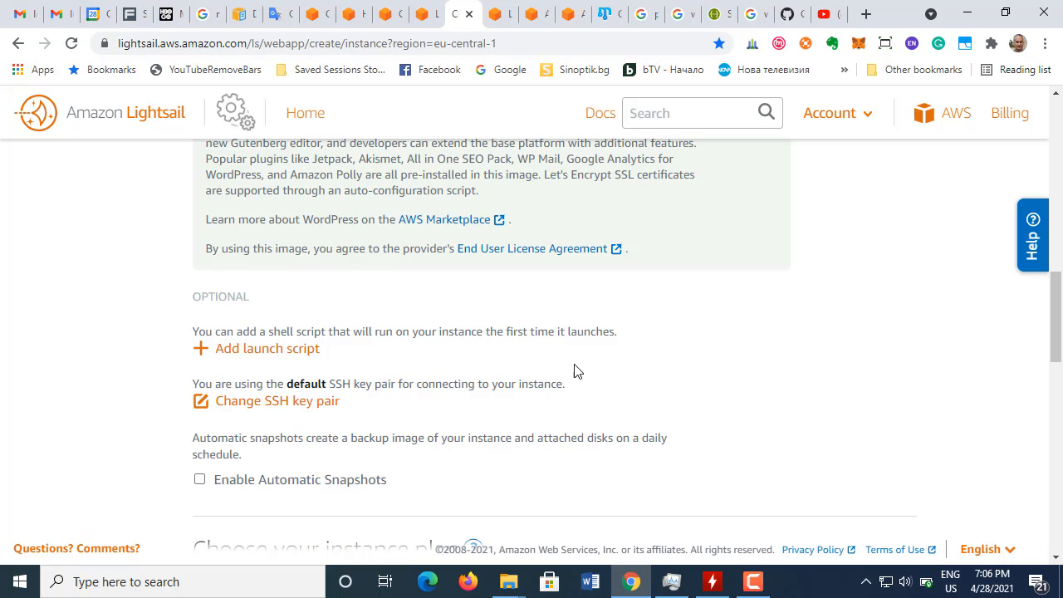
scroll(643, 388, "up", 4)
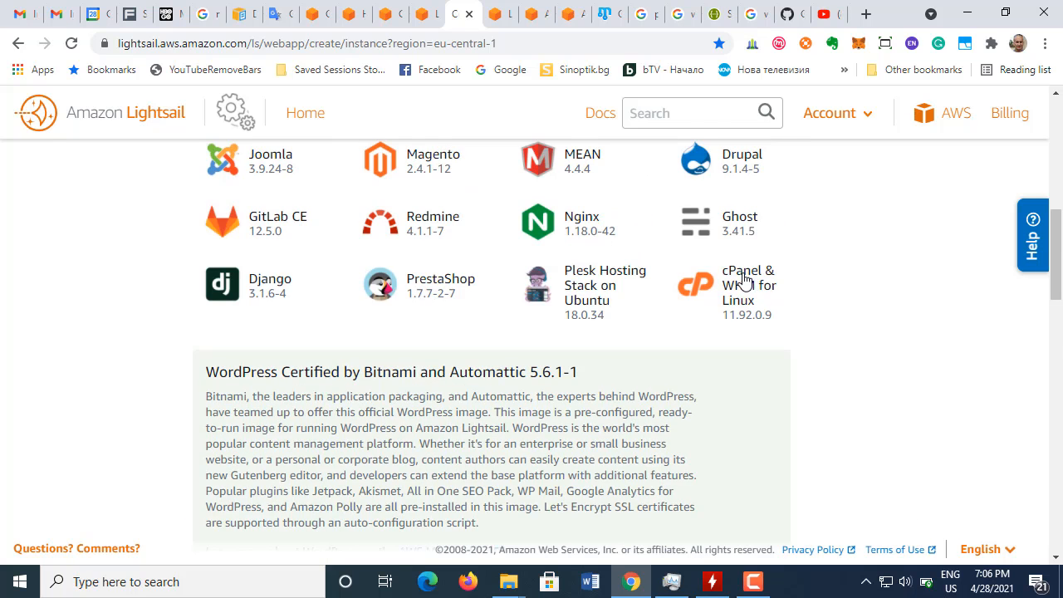
Step: Select the cPanel & WHM for Linux blueprint and look over its description, license terms and optional settings
left_click(745, 279)
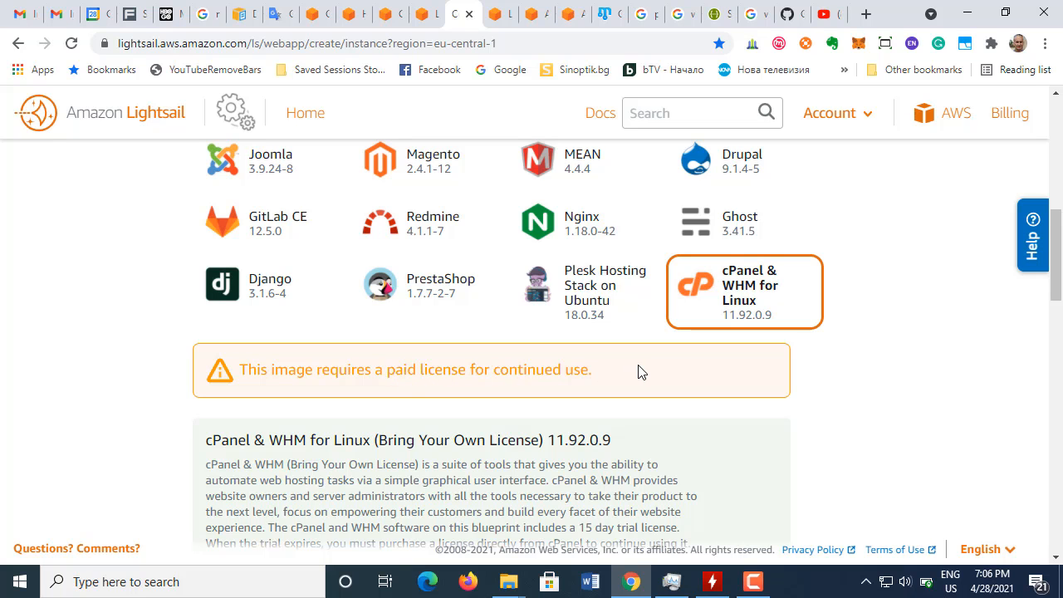
scroll(624, 379, "down", 5)
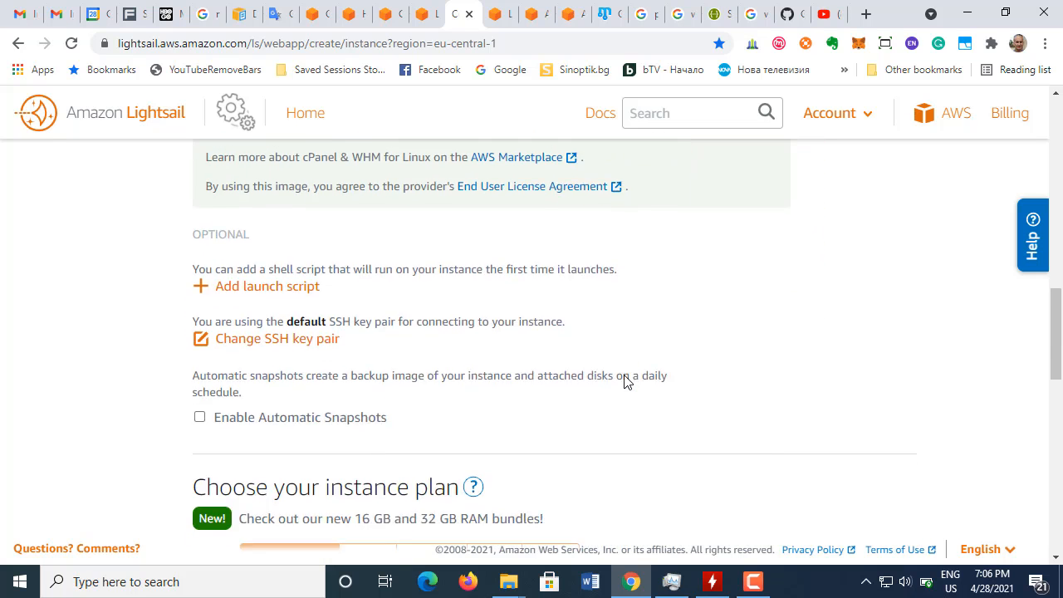
scroll(626, 380, "up", 3)
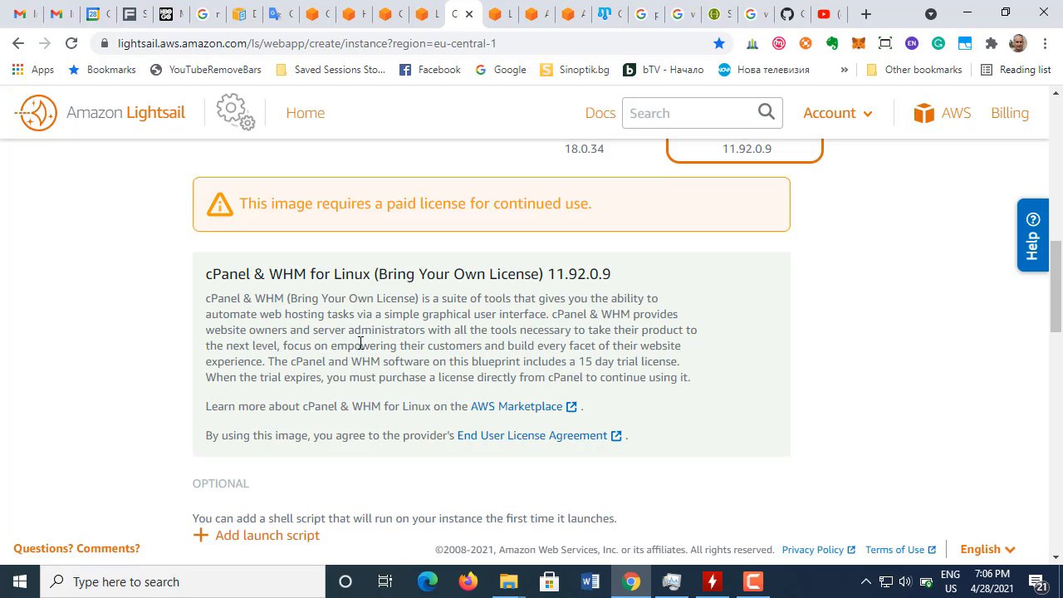
scroll(716, 335, "up", 10)
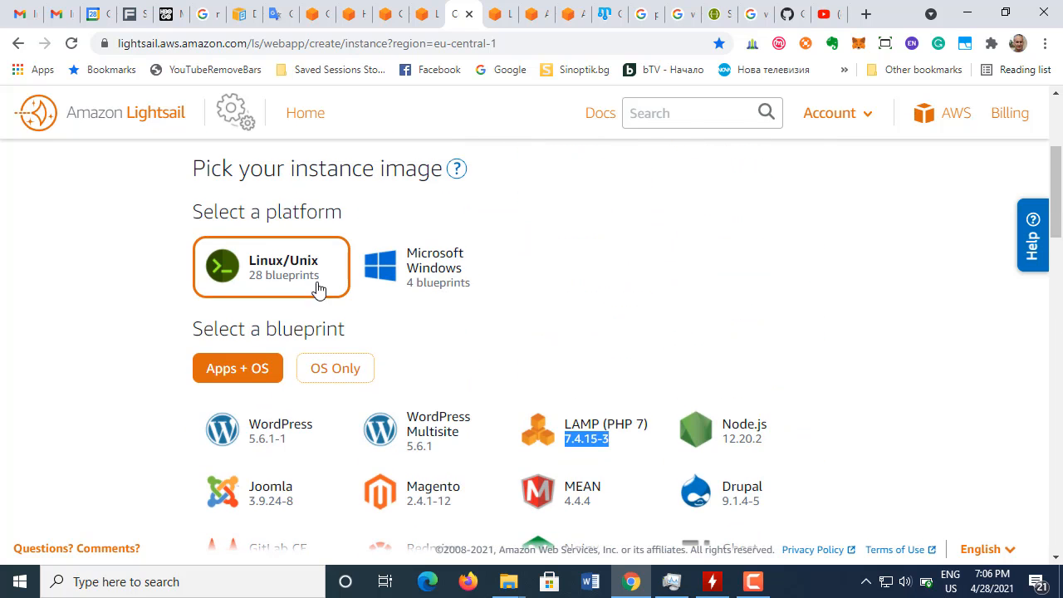
Step: Select the WordPress 5.6.1-1 blueprint again and review its description, optional settings and the instance location
double_click(264, 442)
scroll(667, 387, "down", 6)
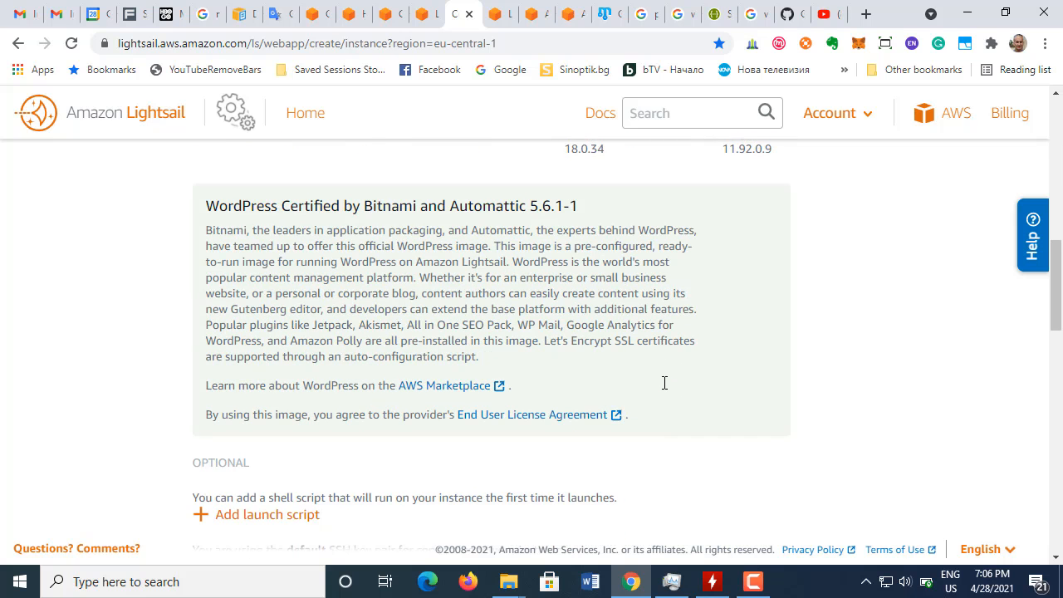
scroll(665, 389, "down", 4)
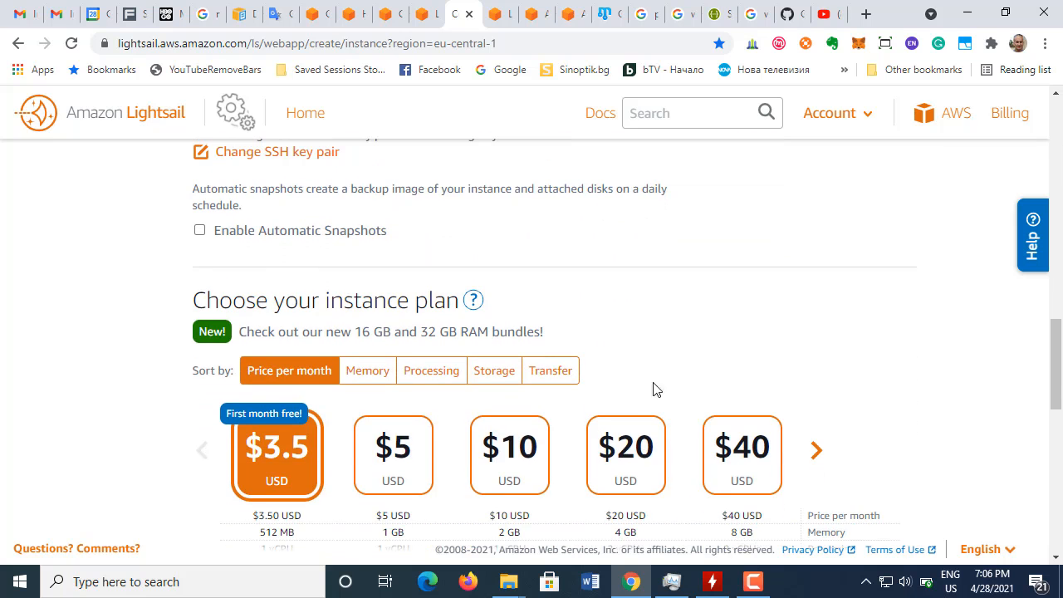
scroll(604, 311, "up", 3)
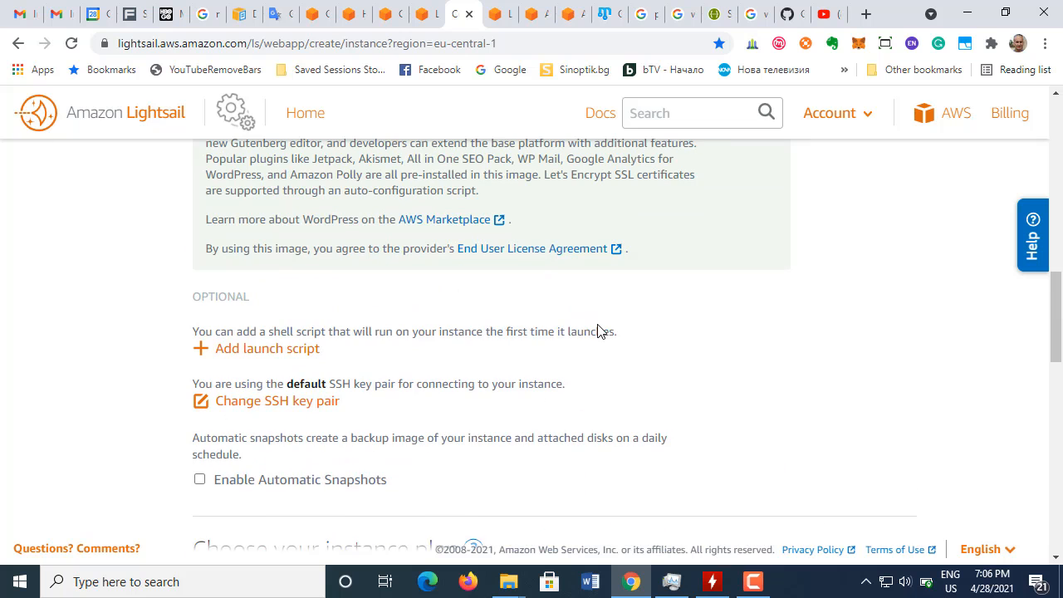
scroll(607, 328, "up", 6)
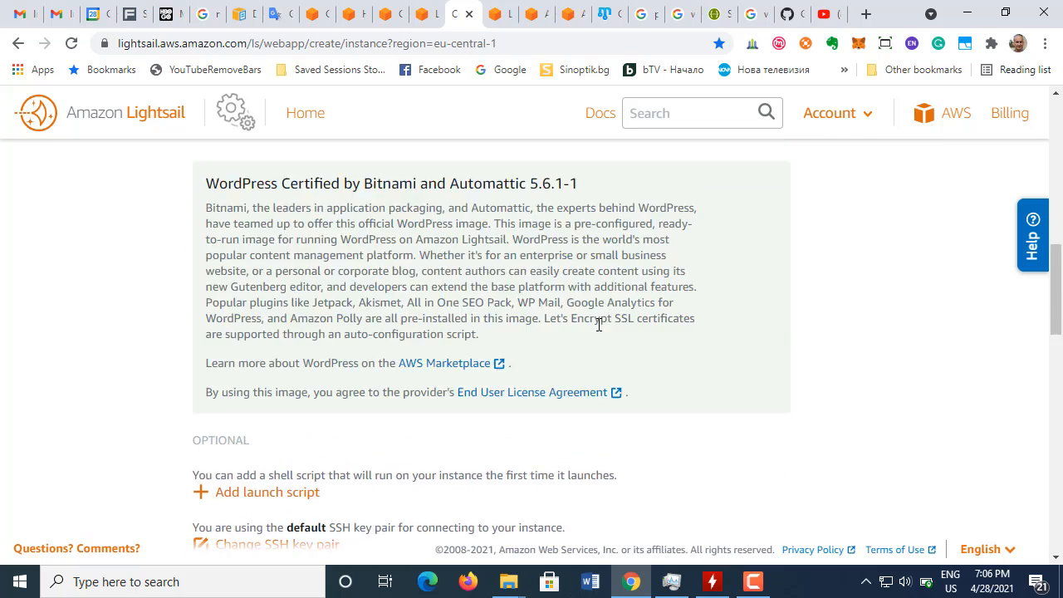
scroll(714, 315, "down", 2)
scroll(500, 371, "up", 5)
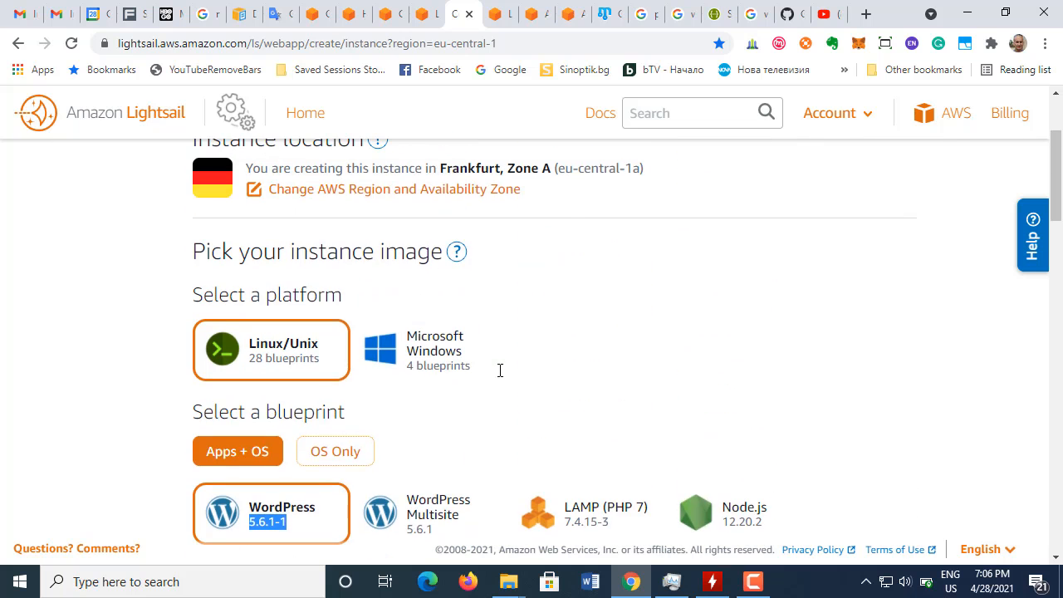
scroll(500, 370, "up", 2)
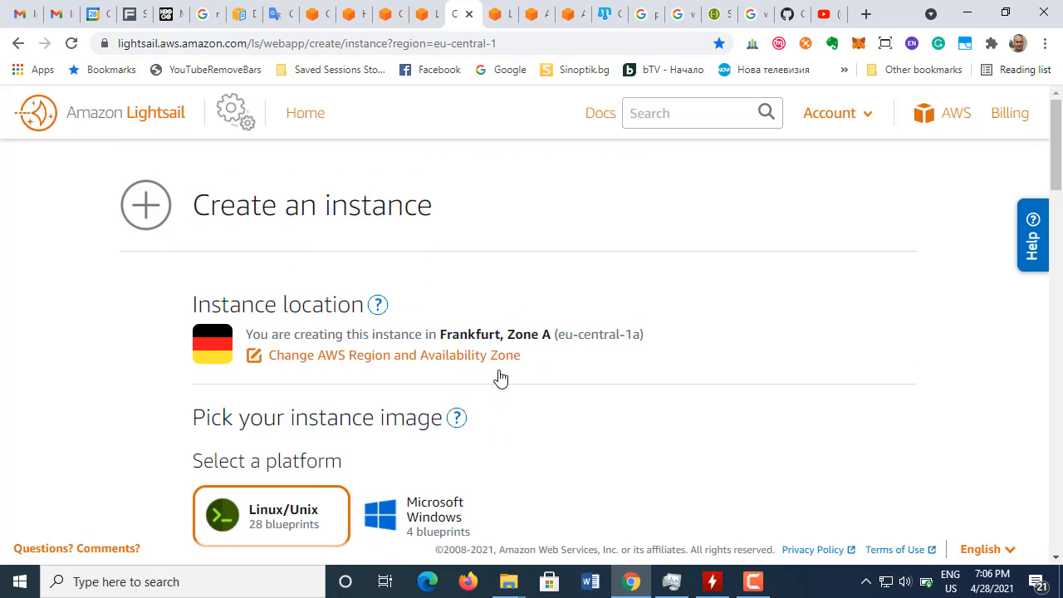
Step: Select the Microsoft Windows platform, look over its OS Only blueprints, and return to the Linux/Unix platform
scroll(500, 376, "down", 4)
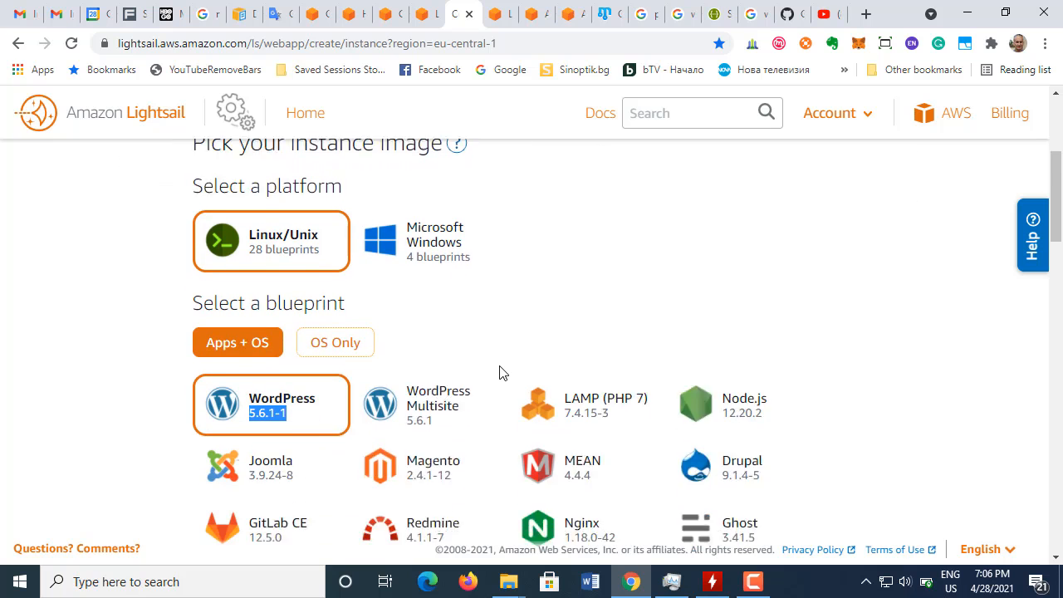
left_click(404, 184)
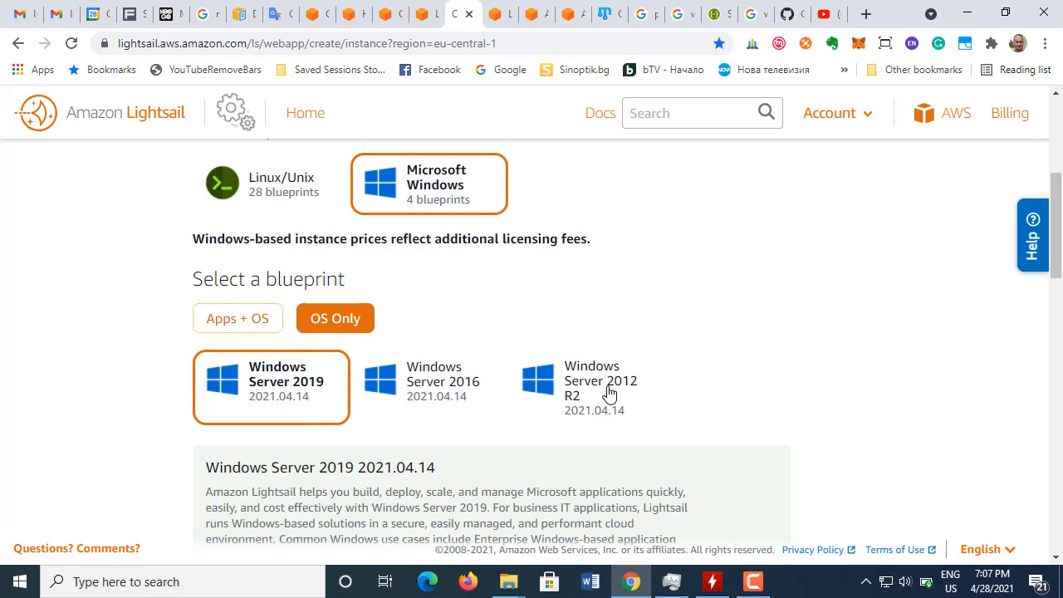
scroll(647, 394, "down", 4)
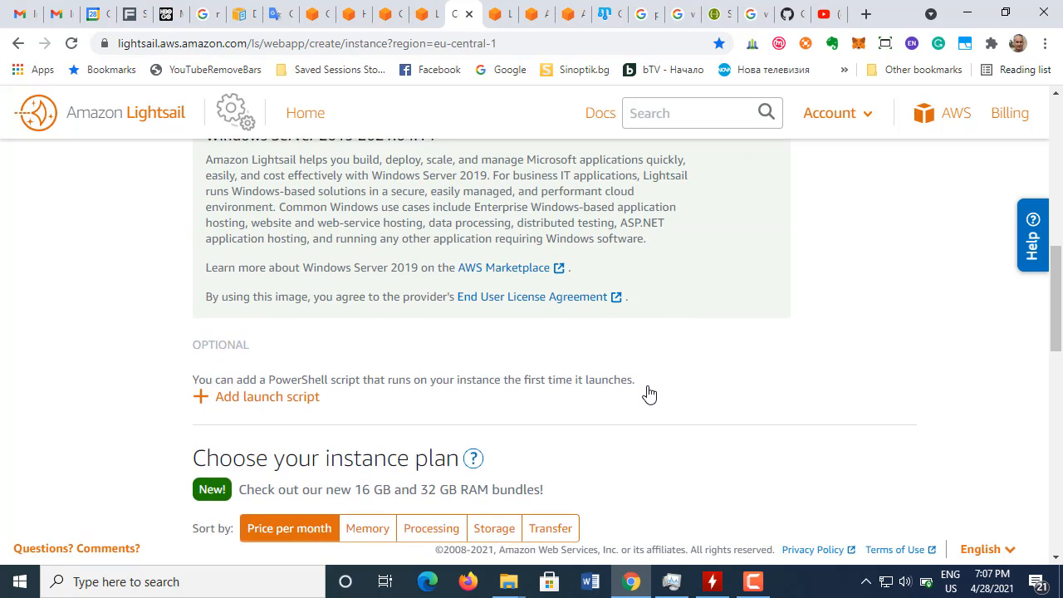
scroll(649, 393, "up", 4)
scroll(510, 348, "up", 1)
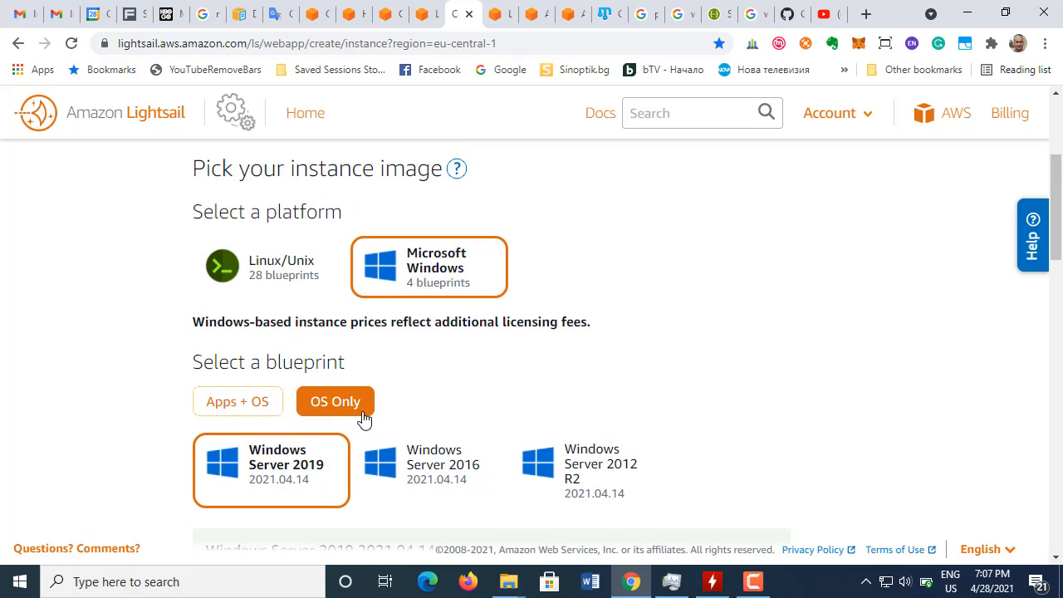
left_click(348, 280)
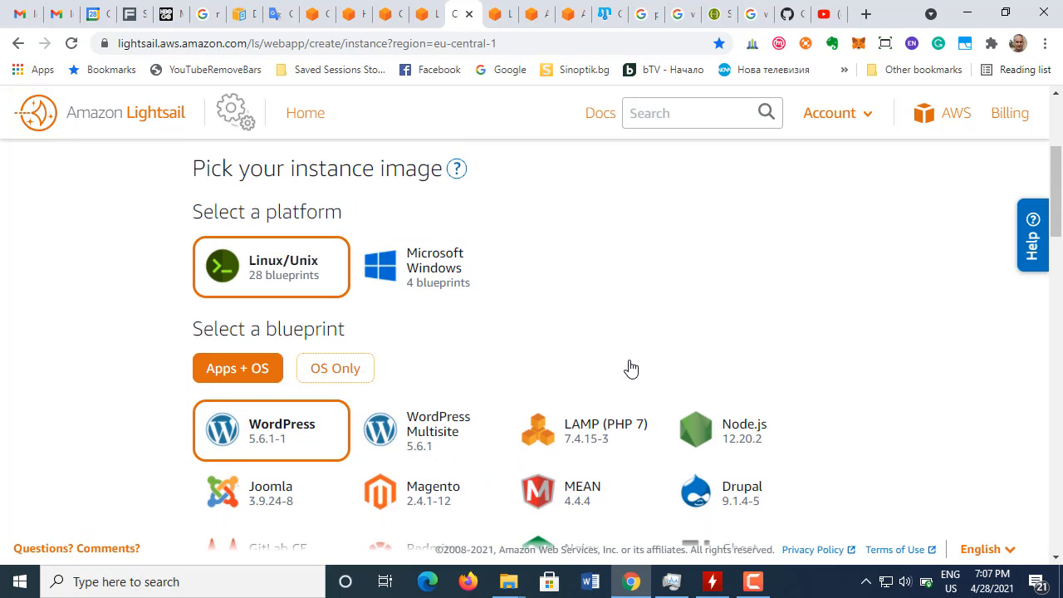
Step: Select the Microsoft Windows platform with Apps + OS and look over the SQL Server 2016 Express blueprint
left_click(415, 278)
left_click(236, 407)
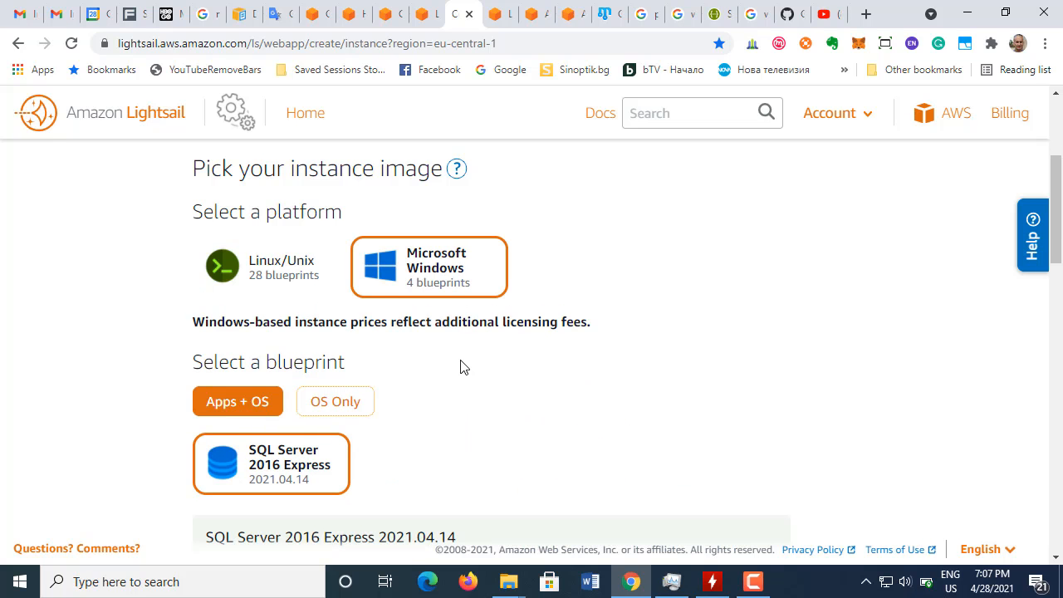
scroll(462, 365, "down", 2)
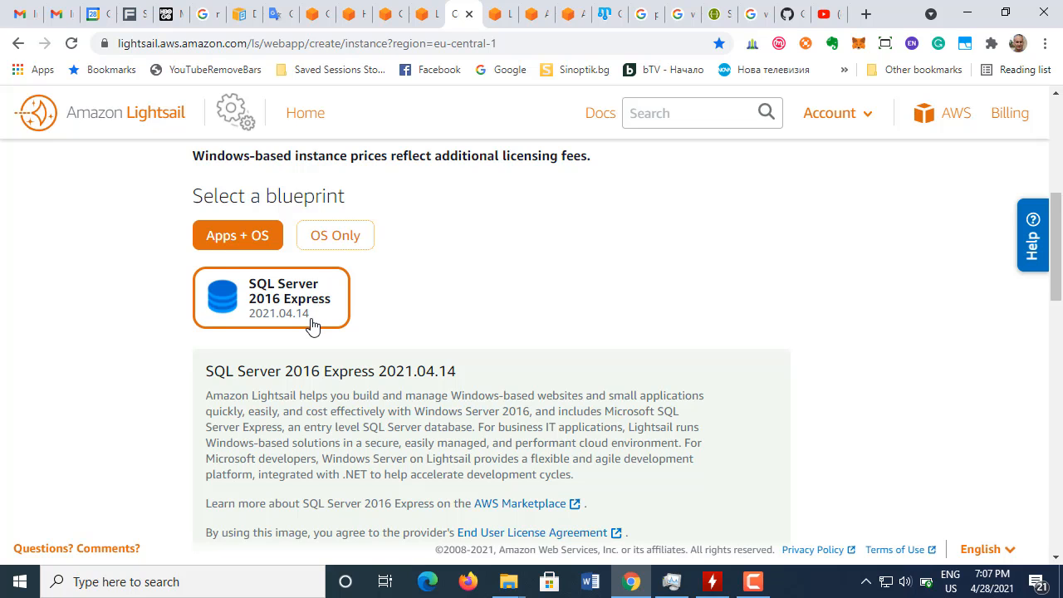
scroll(305, 324, "up", 2)
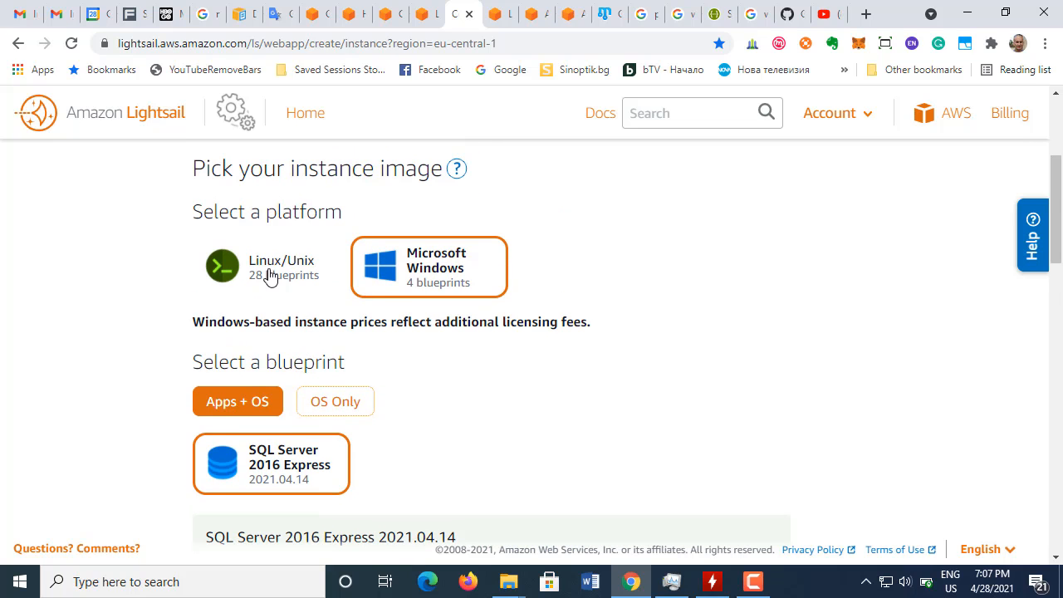
Step: Set the platform back to Linux/Unix and review the Apps + OS blueprints with WordPress selected
left_click(270, 277)
scroll(397, 313, "down", 3)
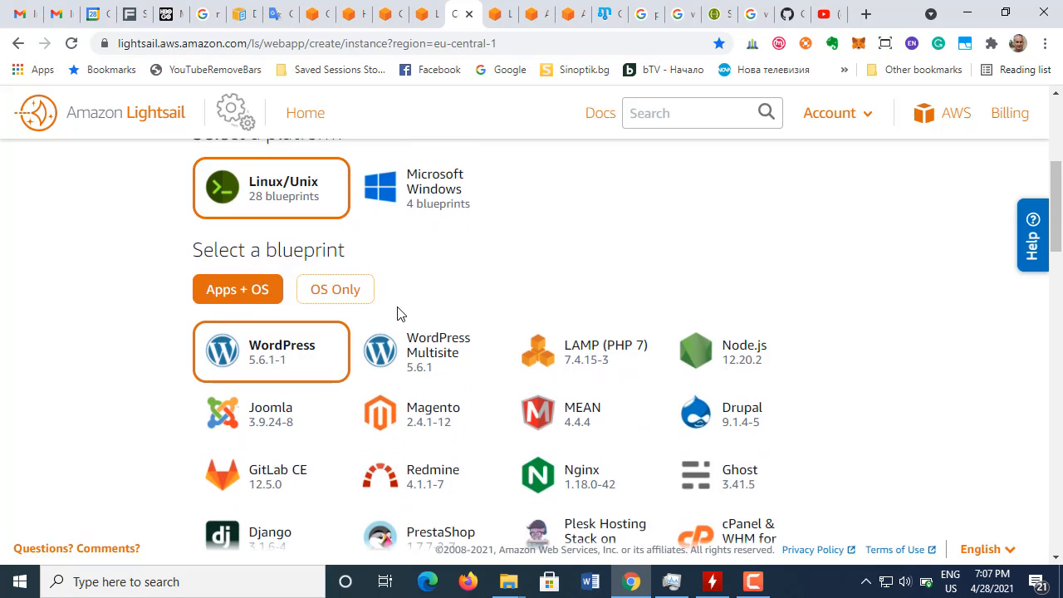
scroll(397, 313, "up", 3)
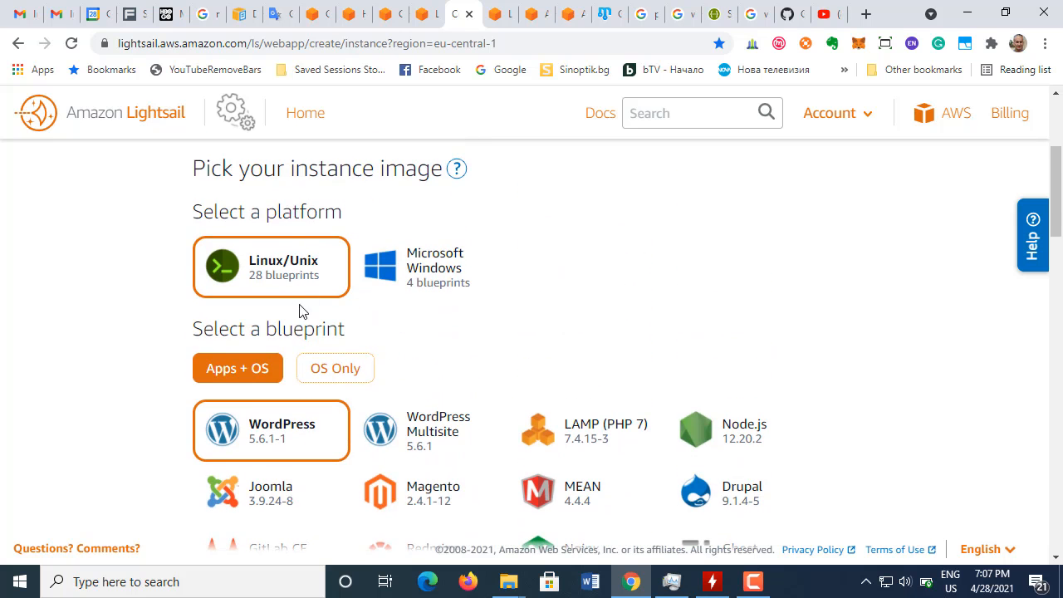
scroll(341, 469, "down", 3)
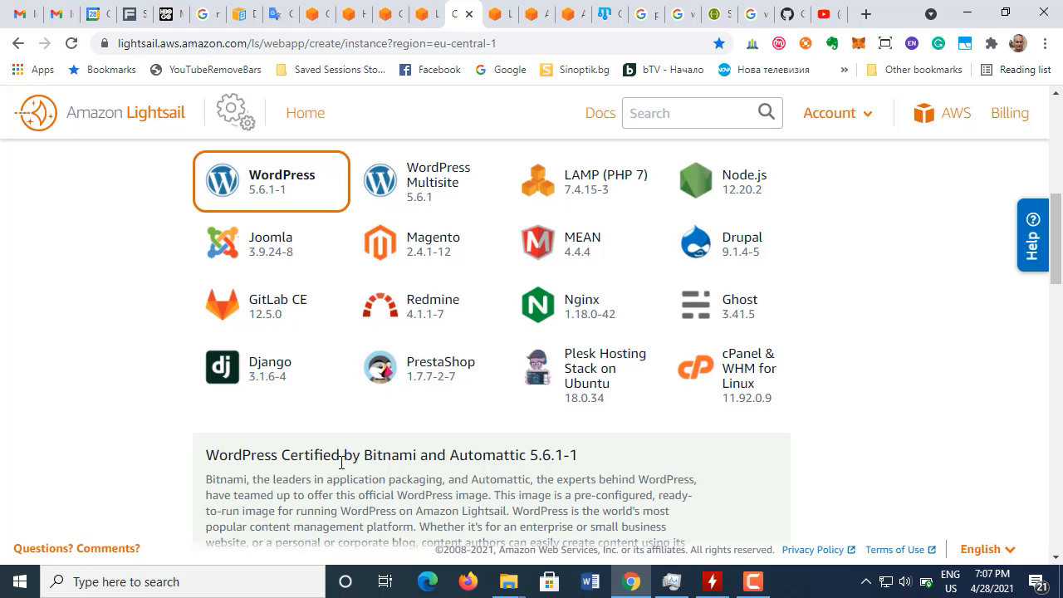
scroll(341, 470, "down", 5)
scroll(340, 468, "up", 5)
scroll(701, 336, "up", 2)
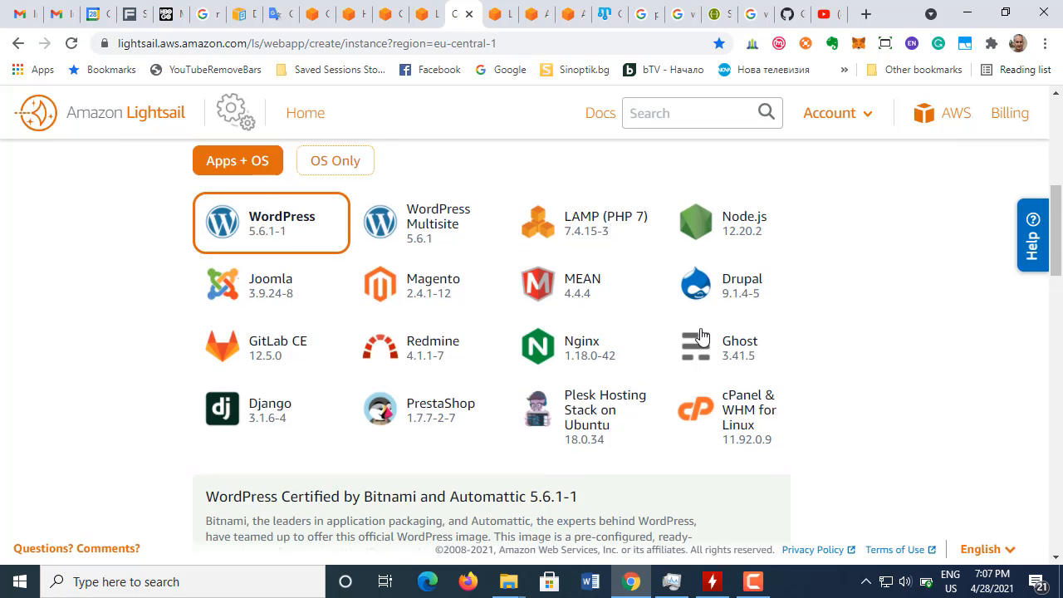
scroll(702, 336, "down", 2)
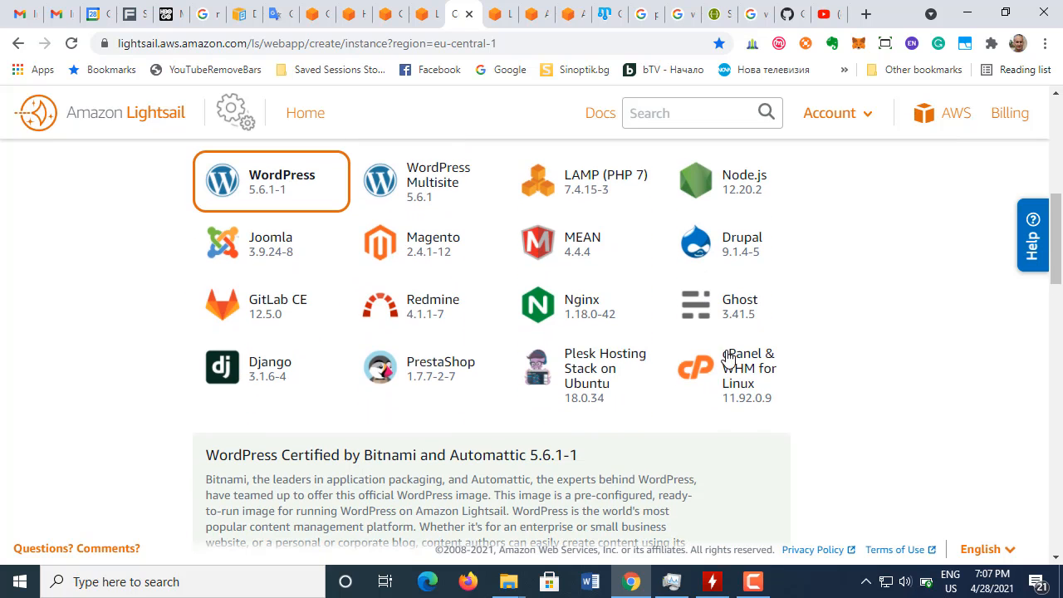
left_click(754, 581)
left_click(985, 503)
Step: Examine the launch script, SSH key pair and automatic snapshot options and compare the monthly instance plans
scroll(406, 373, "down", 1)
scroll(408, 367, "down", 5)
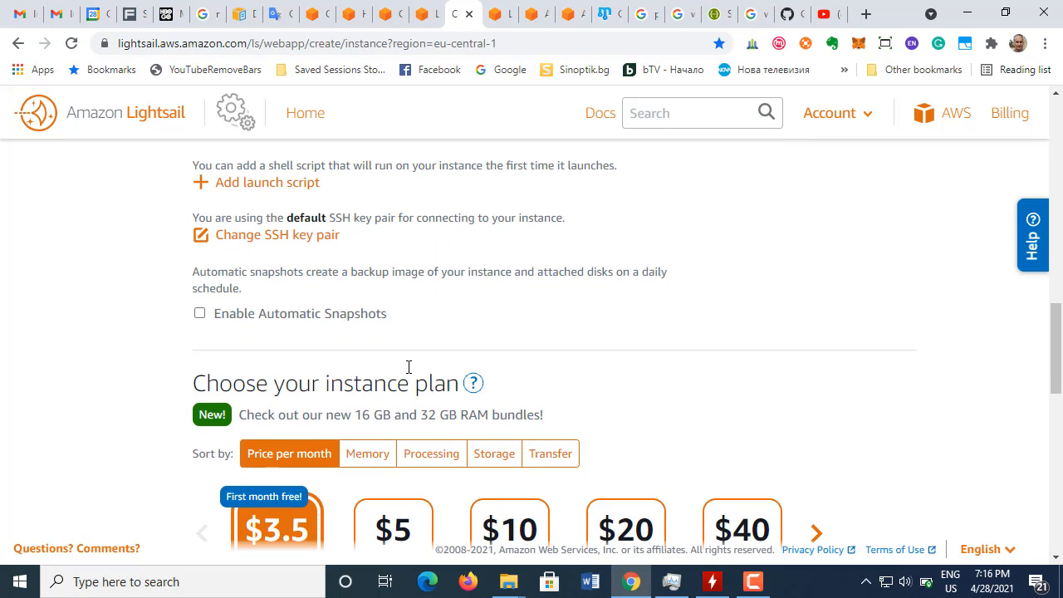
scroll(408, 367, "up", 3)
scroll(408, 373, "down", 1)
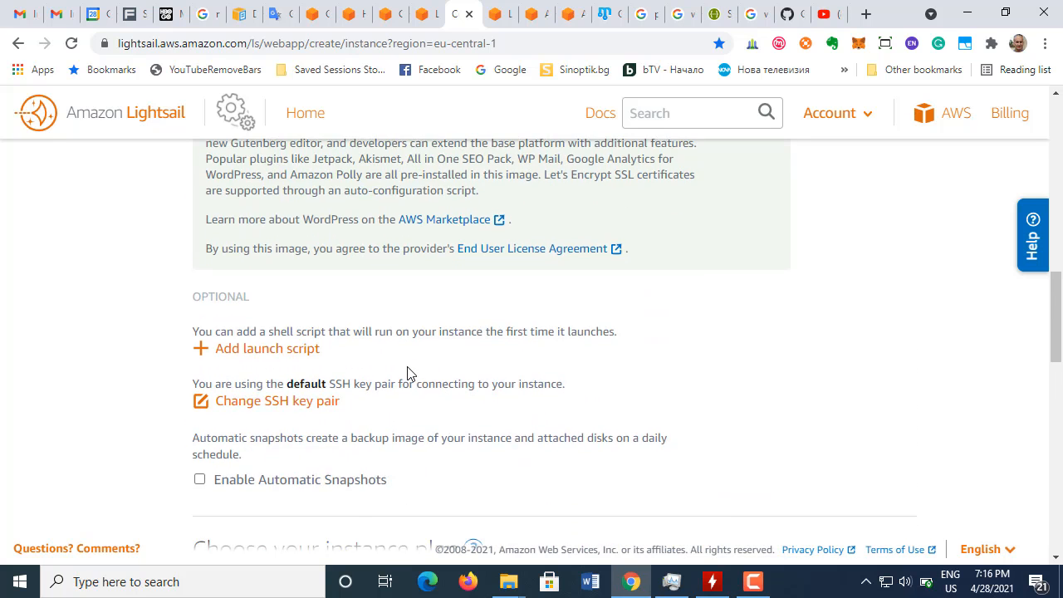
scroll(408, 373, "down", 3)
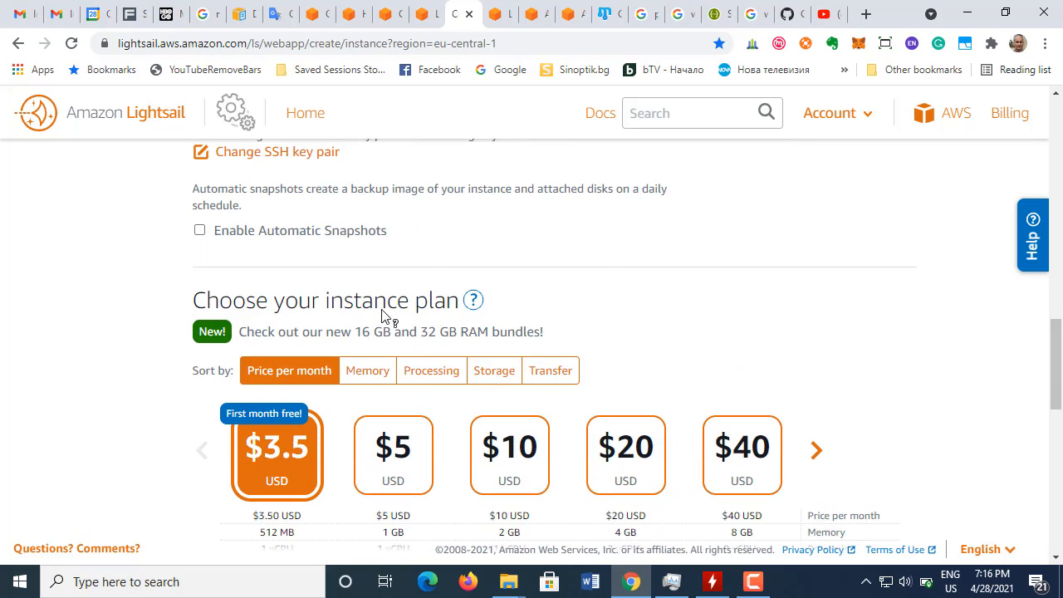
scroll(332, 444, "down", 1)
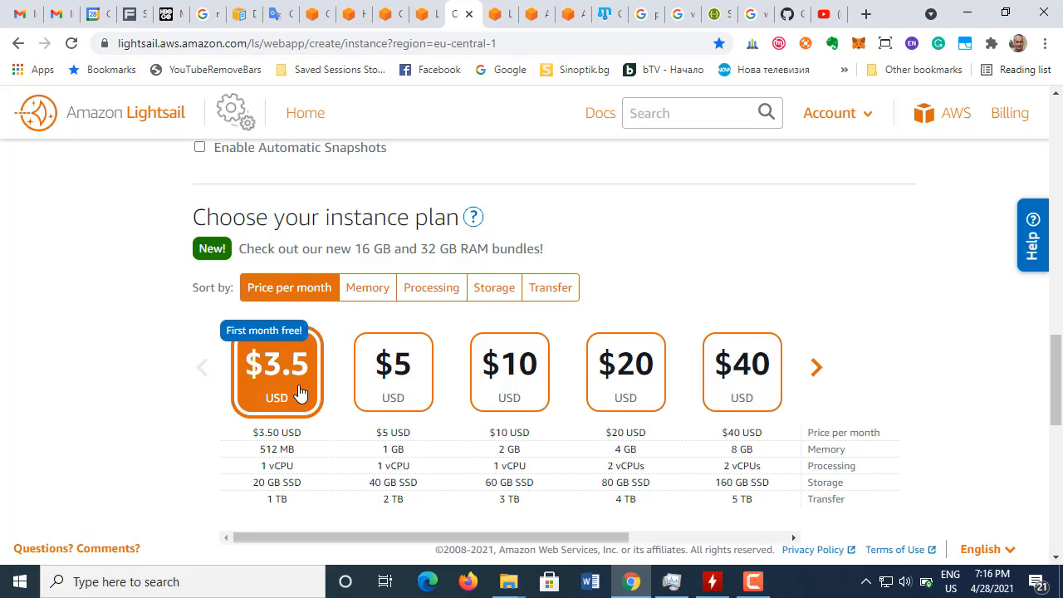
scroll(299, 392, "down", 2)
scroll(300, 391, "up", 2)
scroll(299, 393, "up", 10)
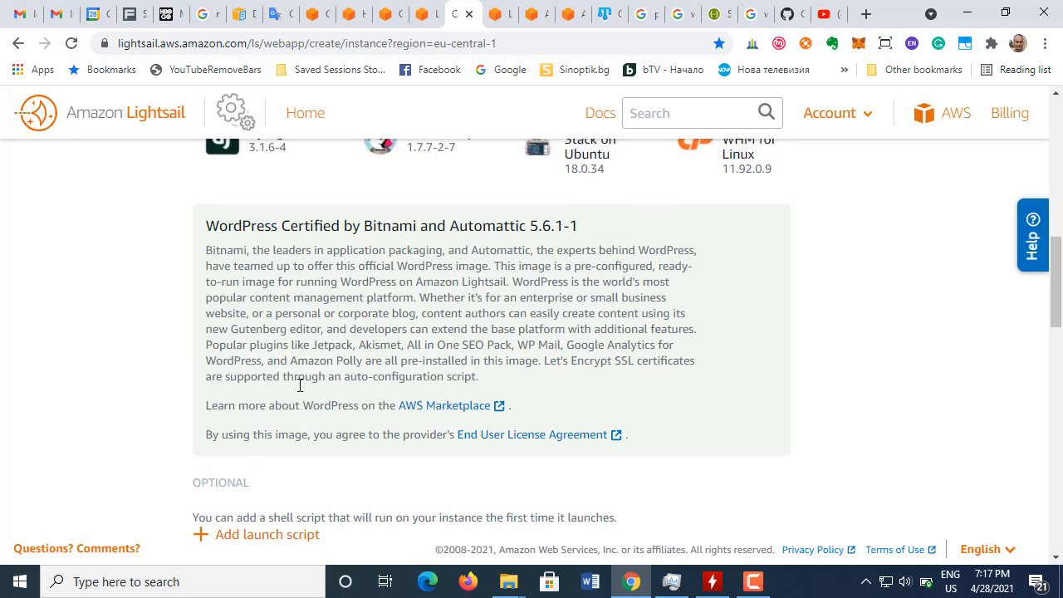
scroll(302, 391, "down", 2)
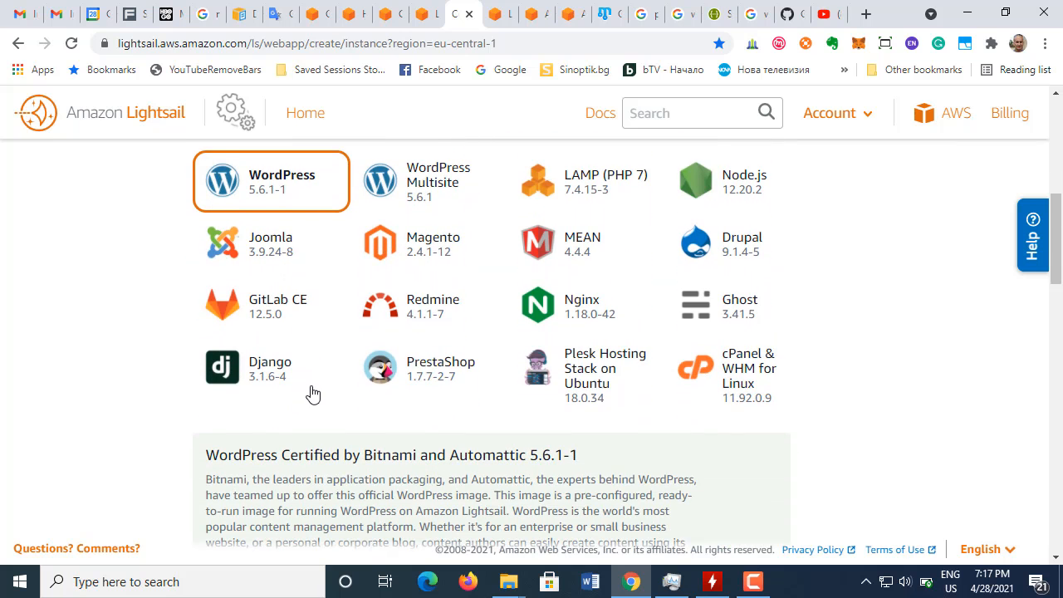
Step: Review the WordPress blueprint and instance plans again, and examine the instance name, quantity and tagging options
scroll(311, 394, "up", 1)
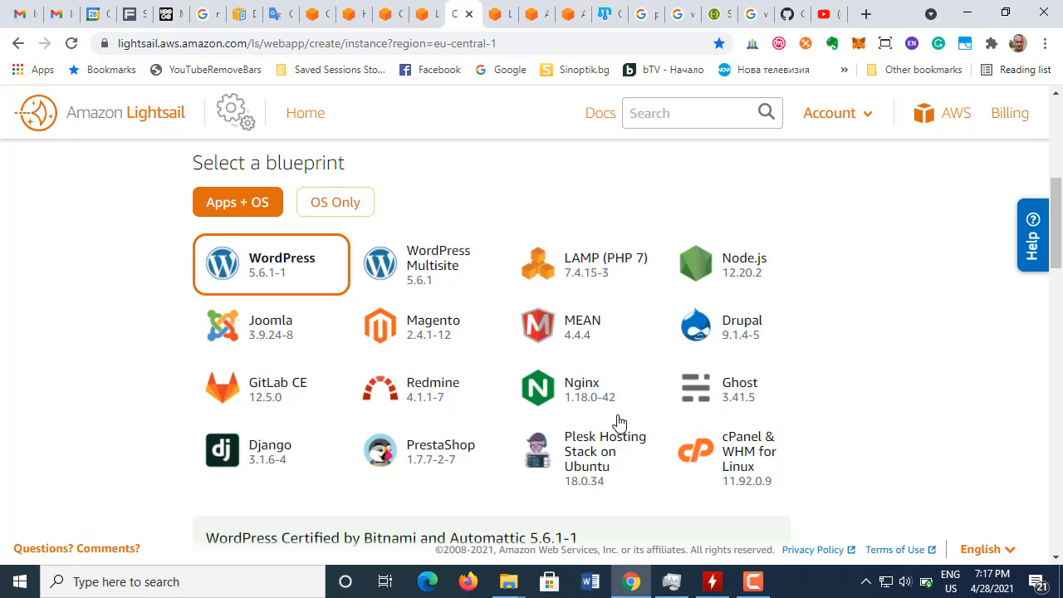
scroll(390, 385, "up", 4)
scroll(391, 385, "down", 10)
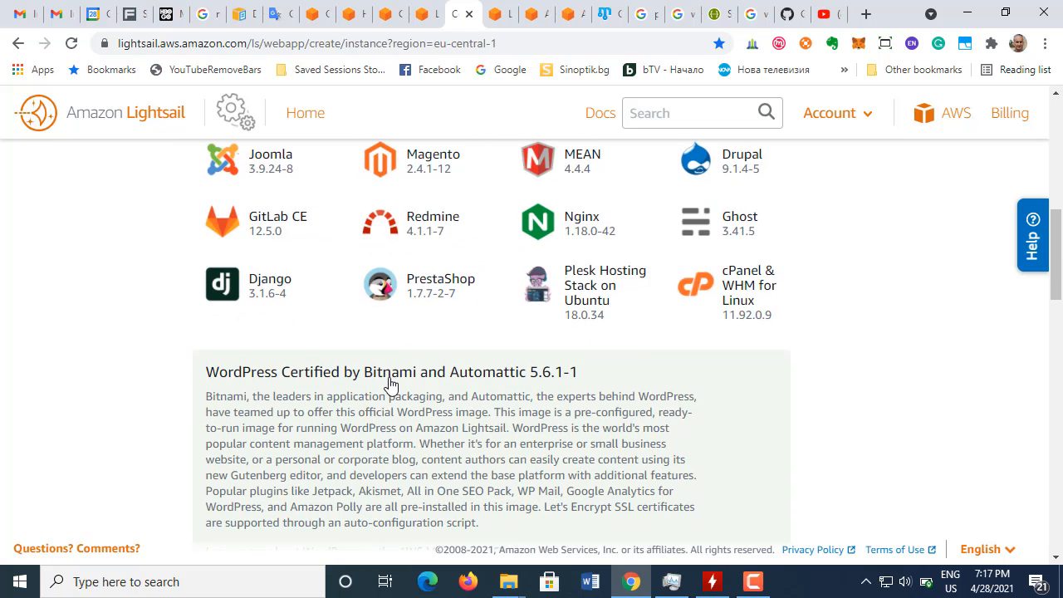
scroll(388, 384, "down", 5)
scroll(388, 385, "up", 5)
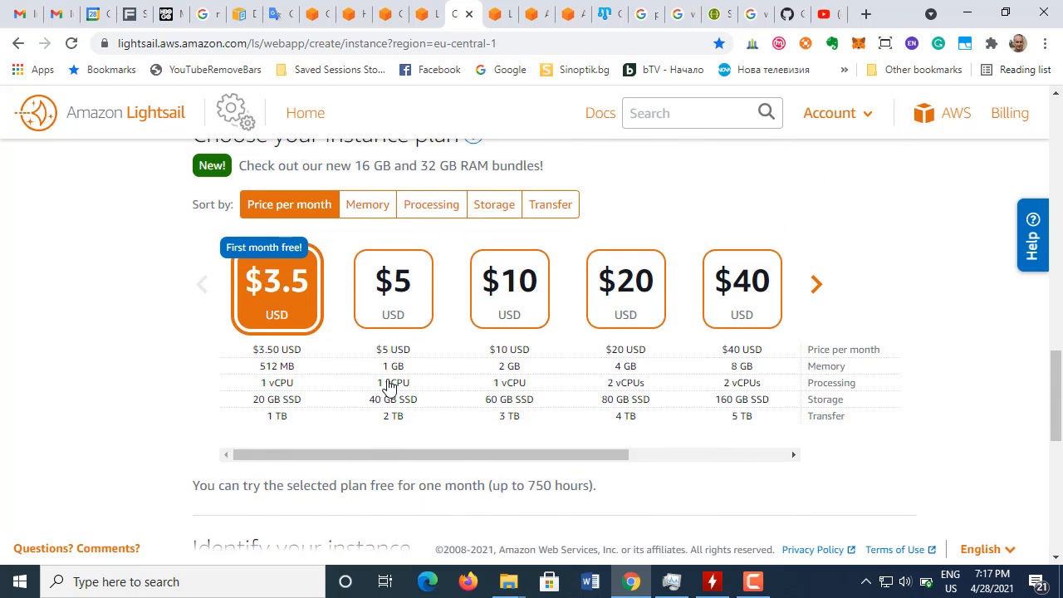
scroll(388, 385, "down", 2)
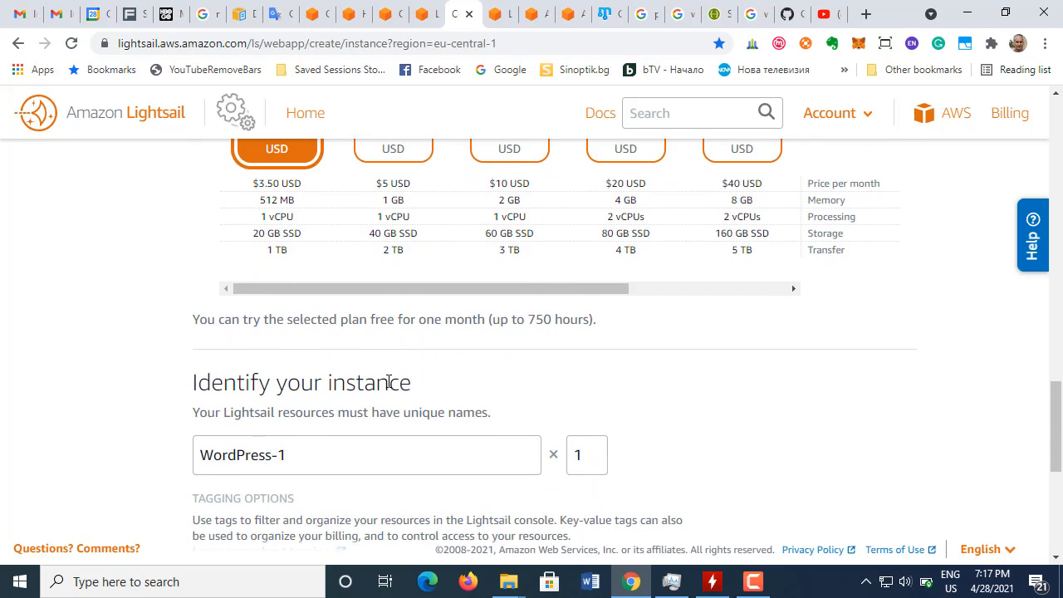
scroll(388, 382, "down", 1)
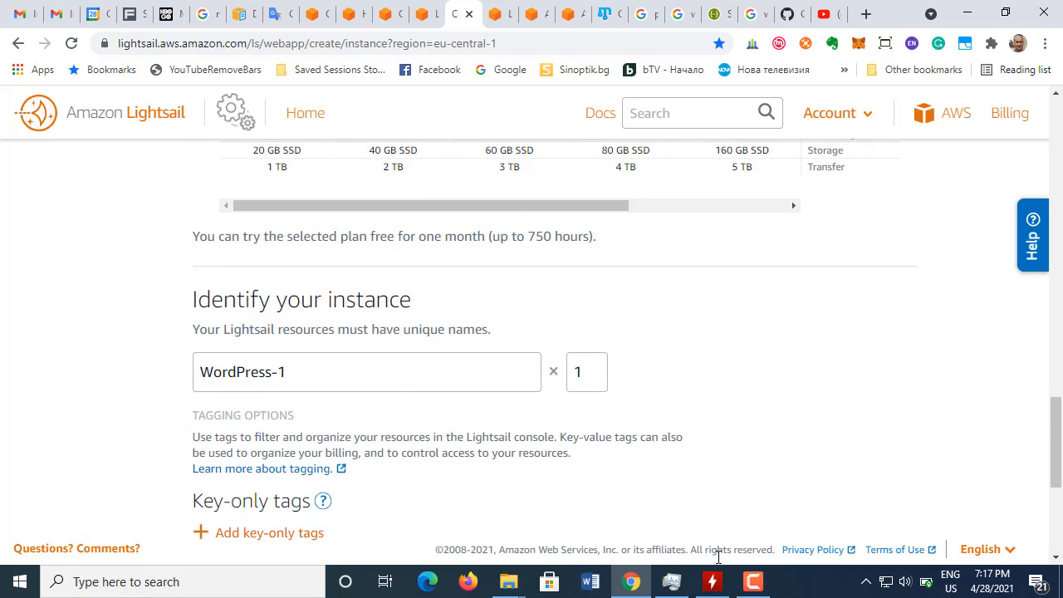
left_click(753, 582)
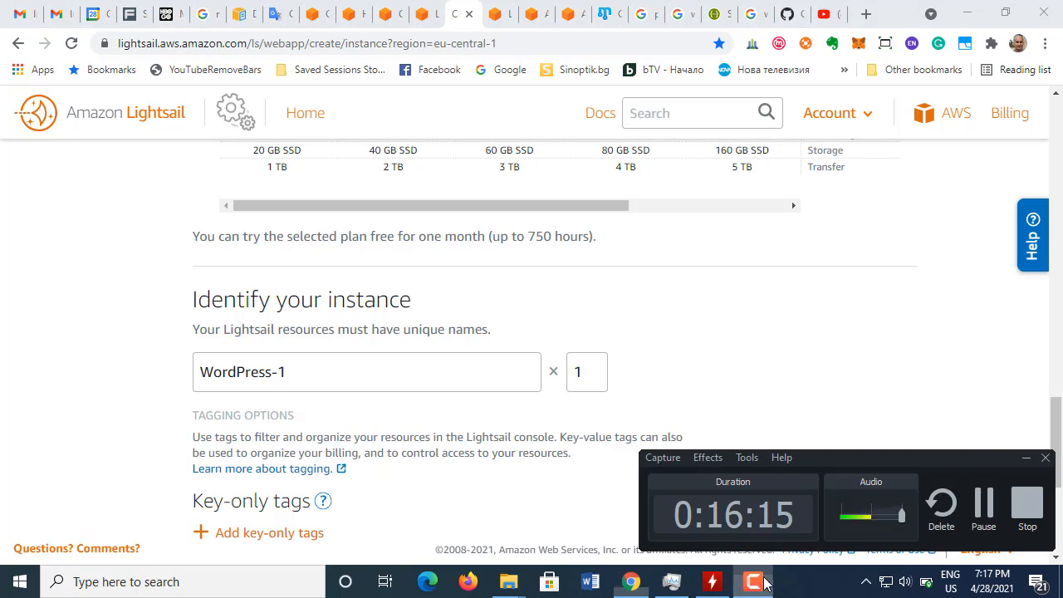
Step: Look over the instance name and tagging options through the end of the creation form, and return to its beginning
left_click(1027, 459)
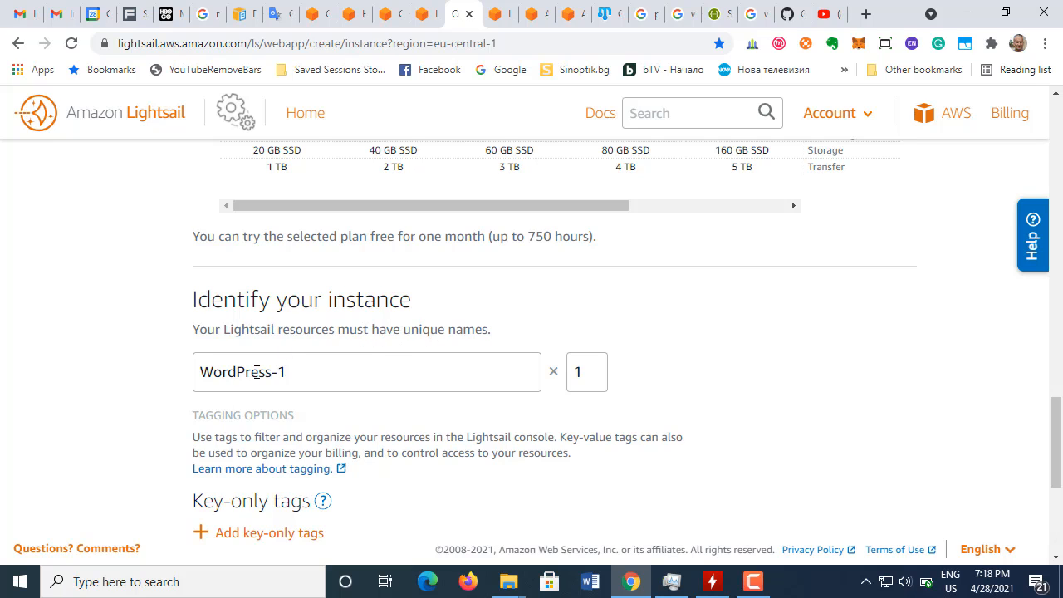
scroll(290, 374, "down", 1)
scroll(344, 362, "down", 1)
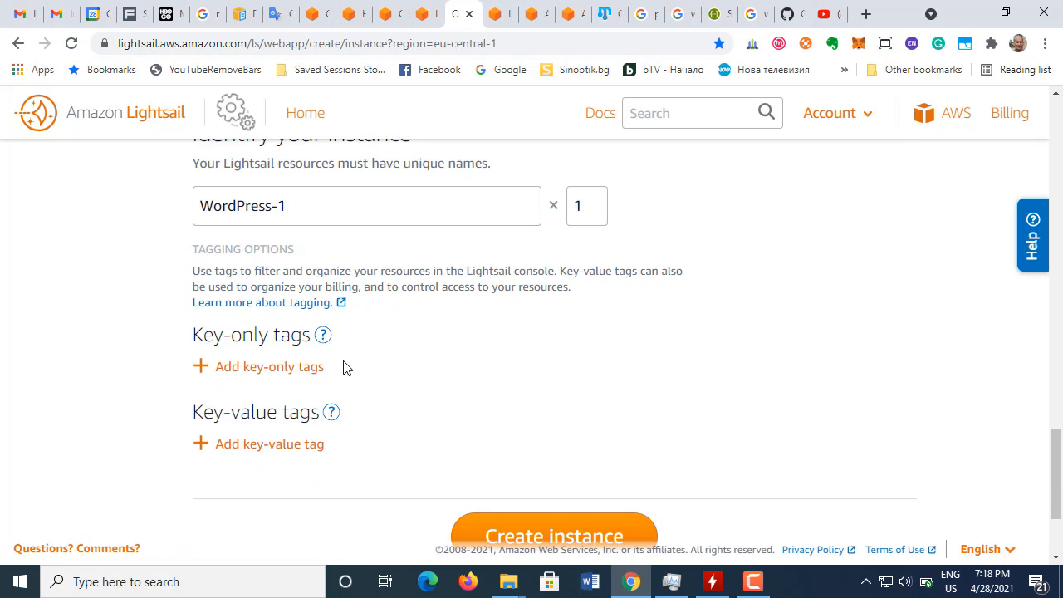
scroll(347, 368, "down", 2)
scroll(347, 369, "up", 20)
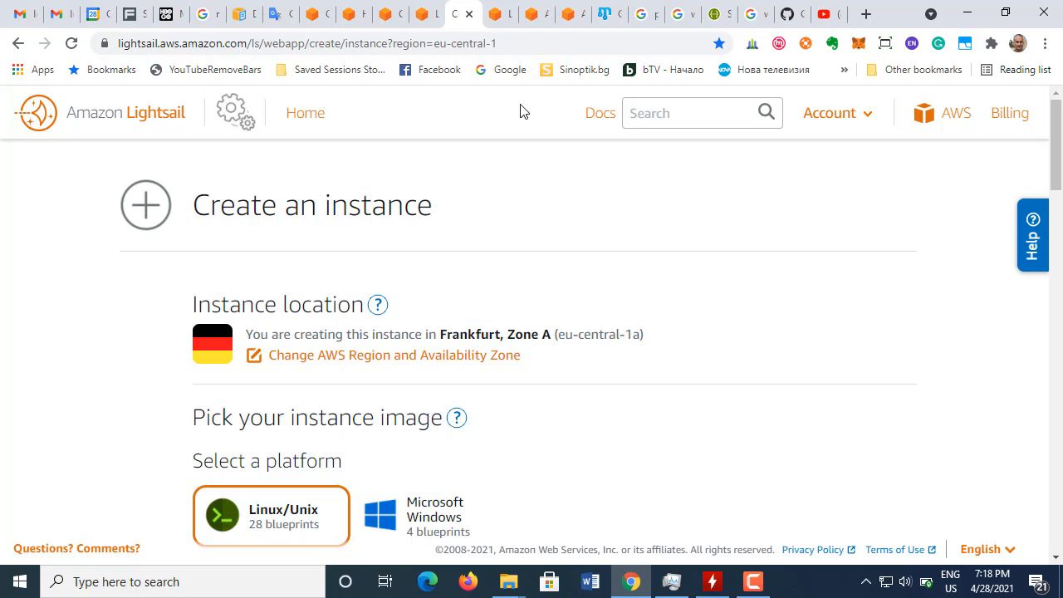
Step: Read the AWS WordPress tutorial's instructions for choosing the instance's region, availability zone and image
left_click(424, 14)
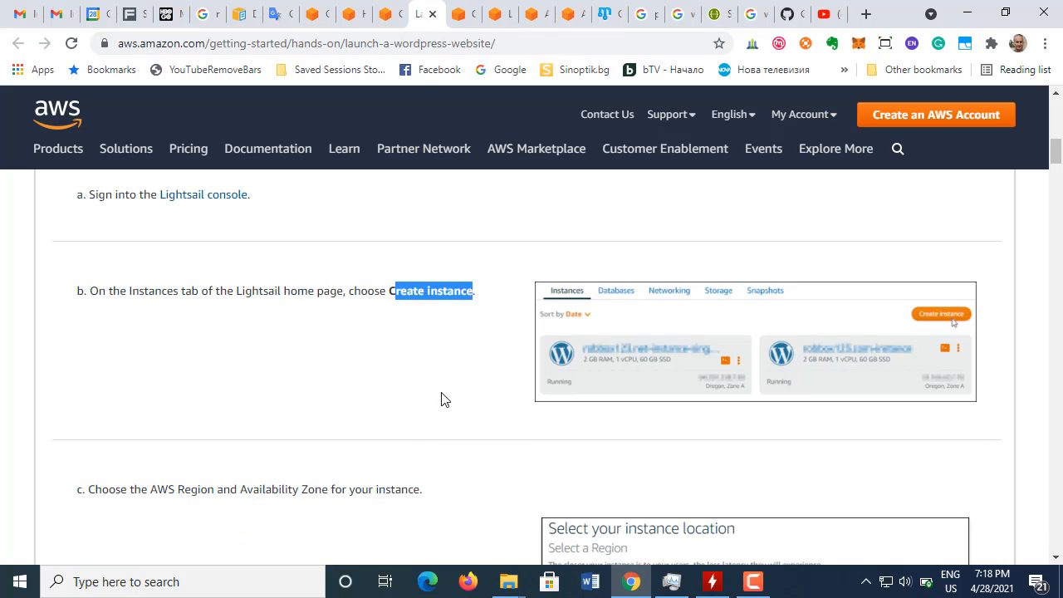
left_click(292, 287)
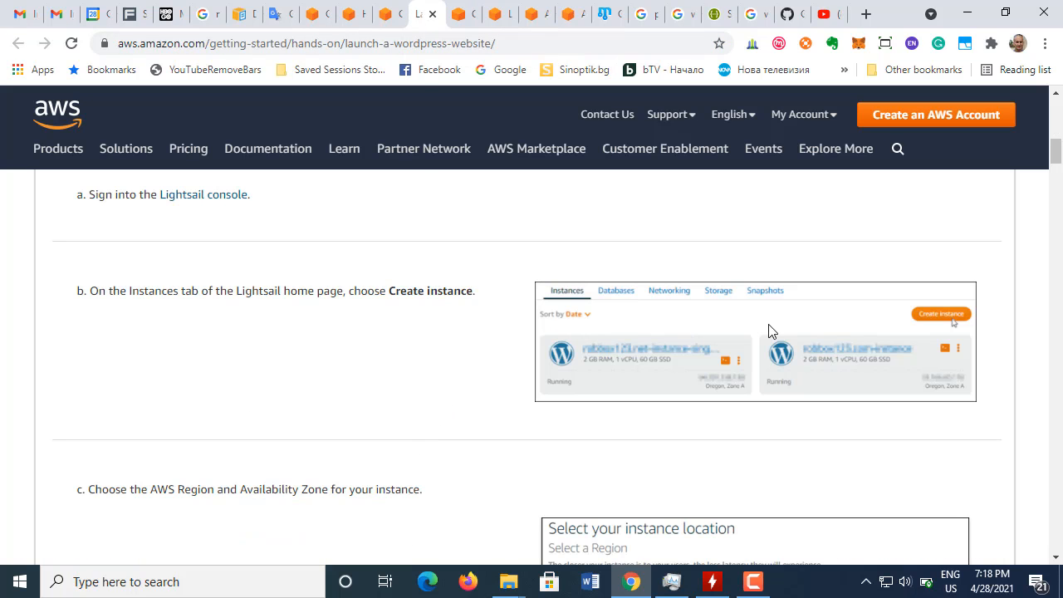
scroll(366, 403, "down", 2)
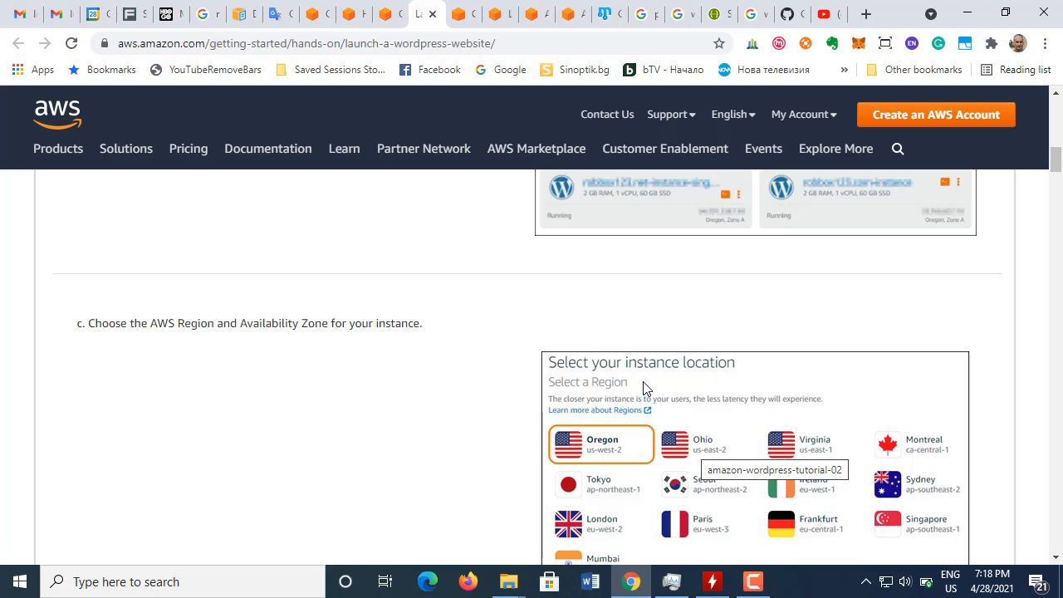
scroll(645, 388, "down", 1)
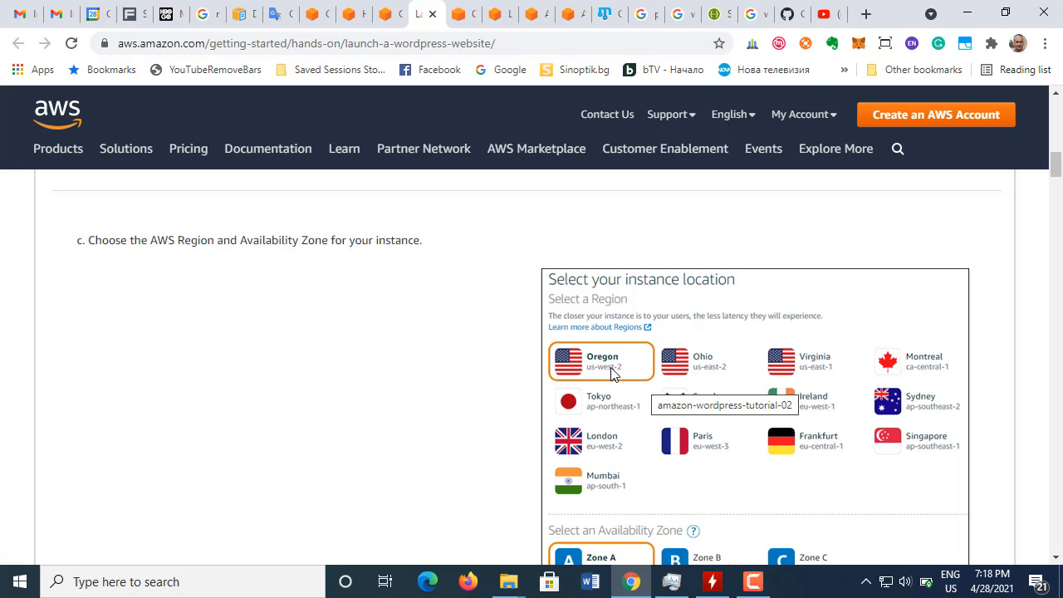
scroll(611, 374, "down", 1)
scroll(617, 378, "down", 1)
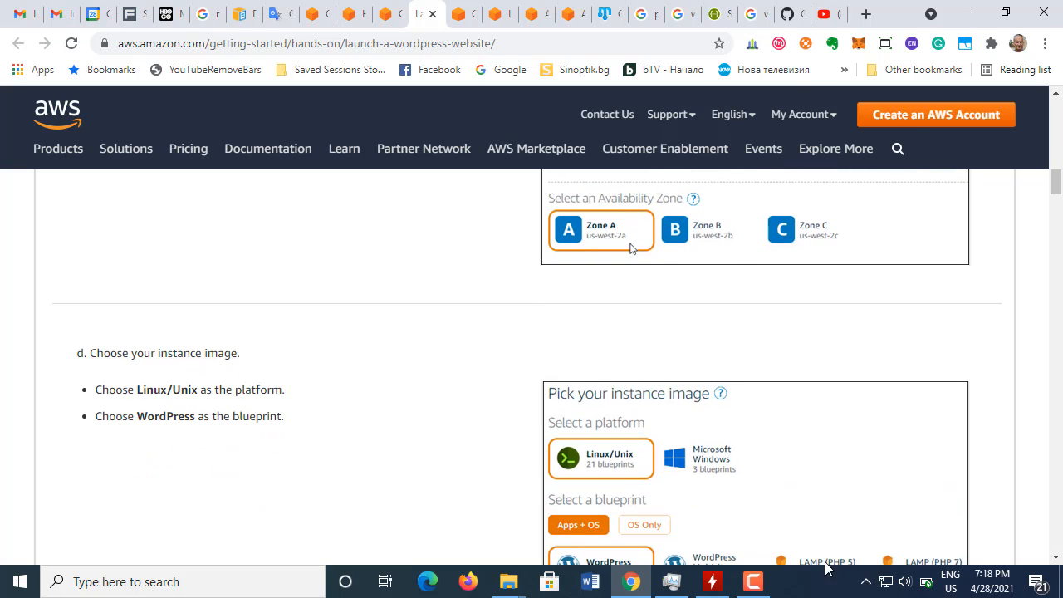
Step: Change the instance's AWS Region to Oregon (us-west-2)
left_click(460, 23)
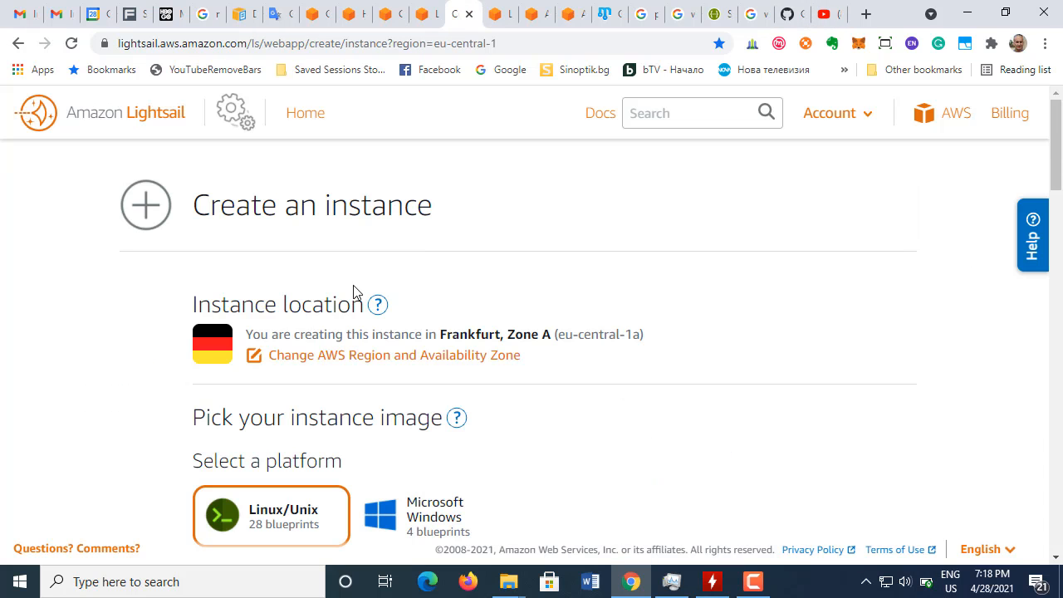
left_click(312, 363)
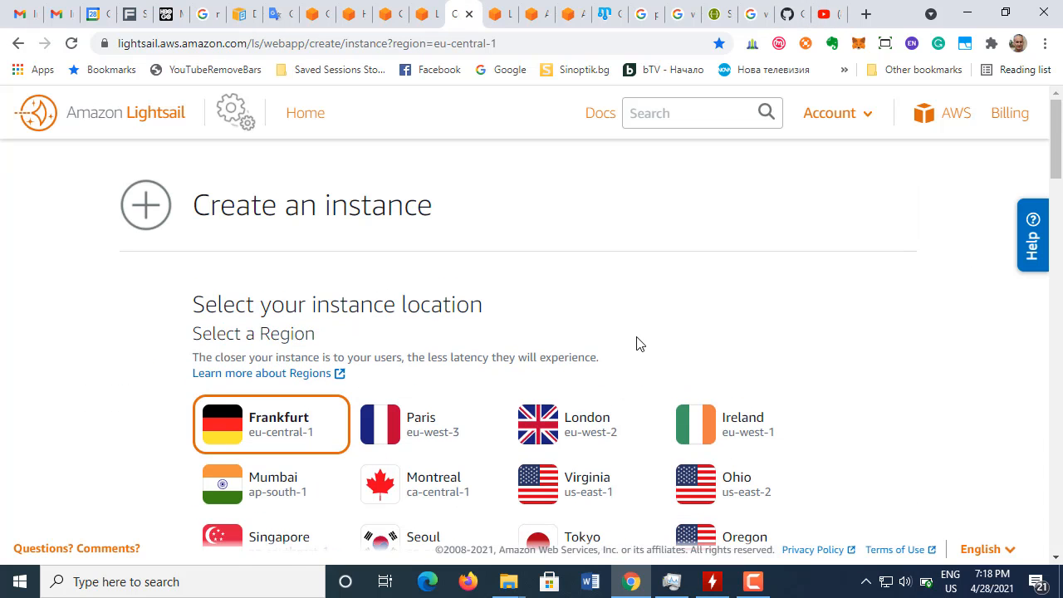
scroll(610, 340, "down", 3)
scroll(609, 340, "up", 1)
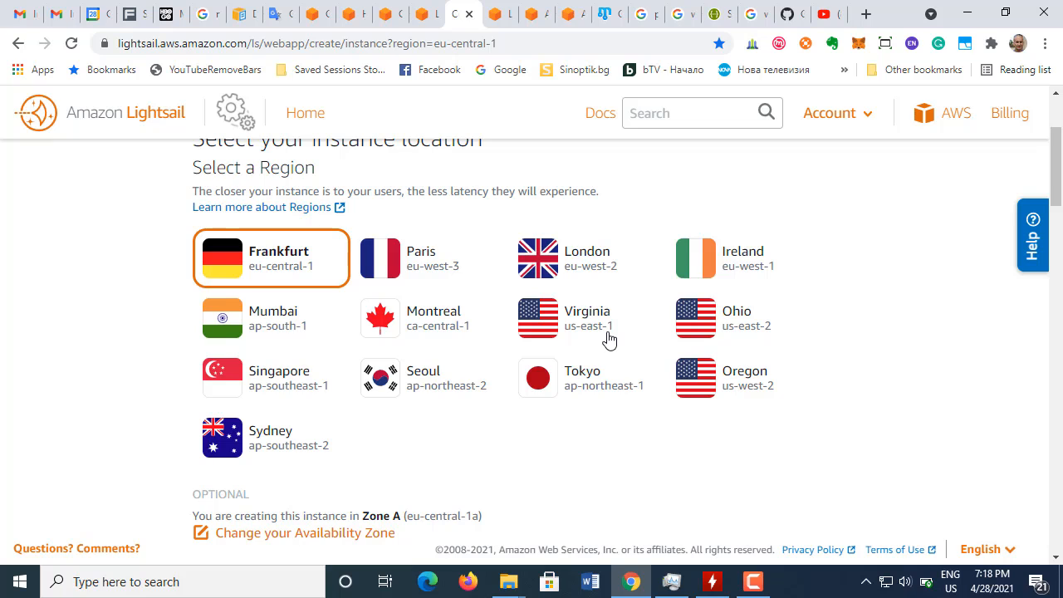
triple_click(751, 383)
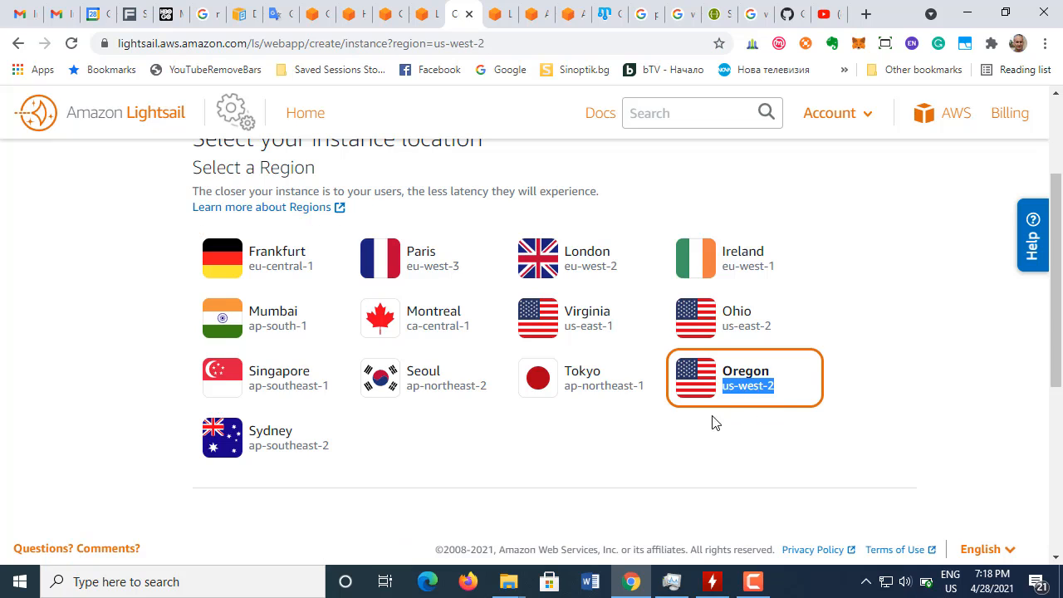
scroll(631, 386, "down", 1)
scroll(631, 386, "down", 2)
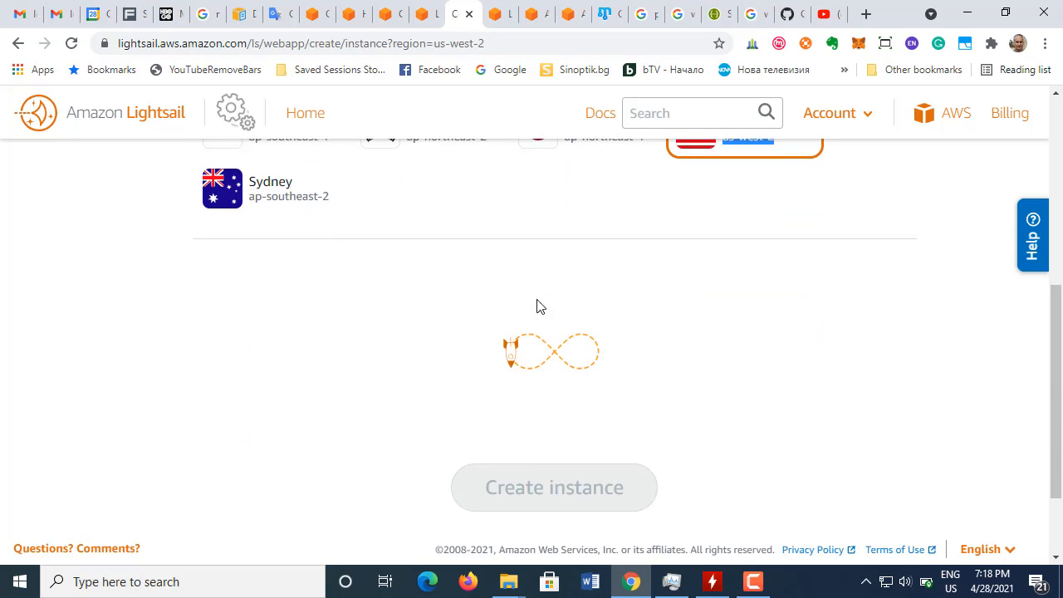
scroll(637, 260, "up", 3)
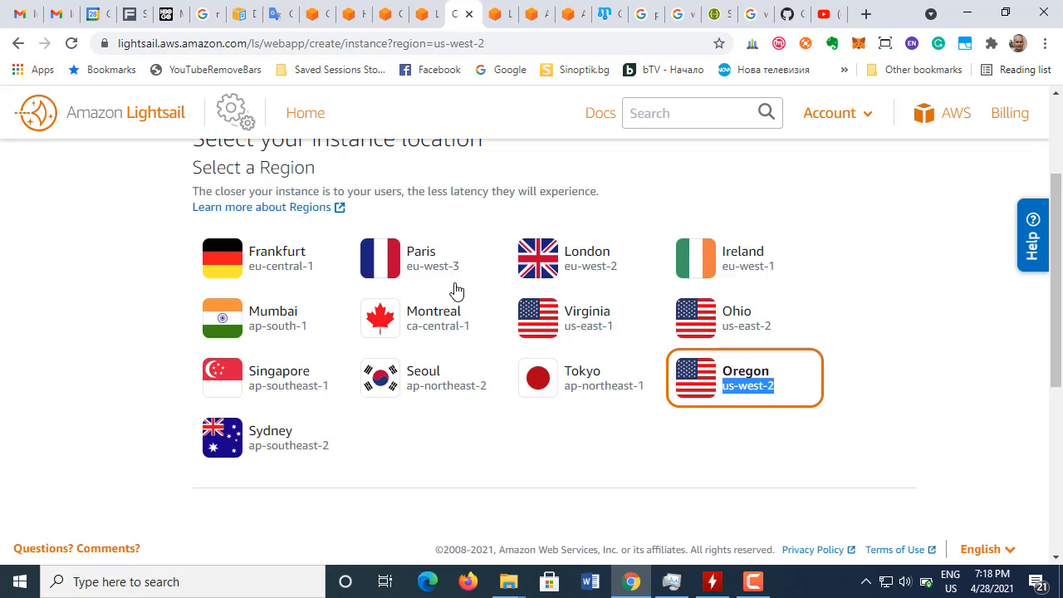
Step: Try the Microsoft Windows platform with its Apps + OS and OS Only blueprints, and switch the platform back to Linux/Unix
scroll(456, 291, "down", 5)
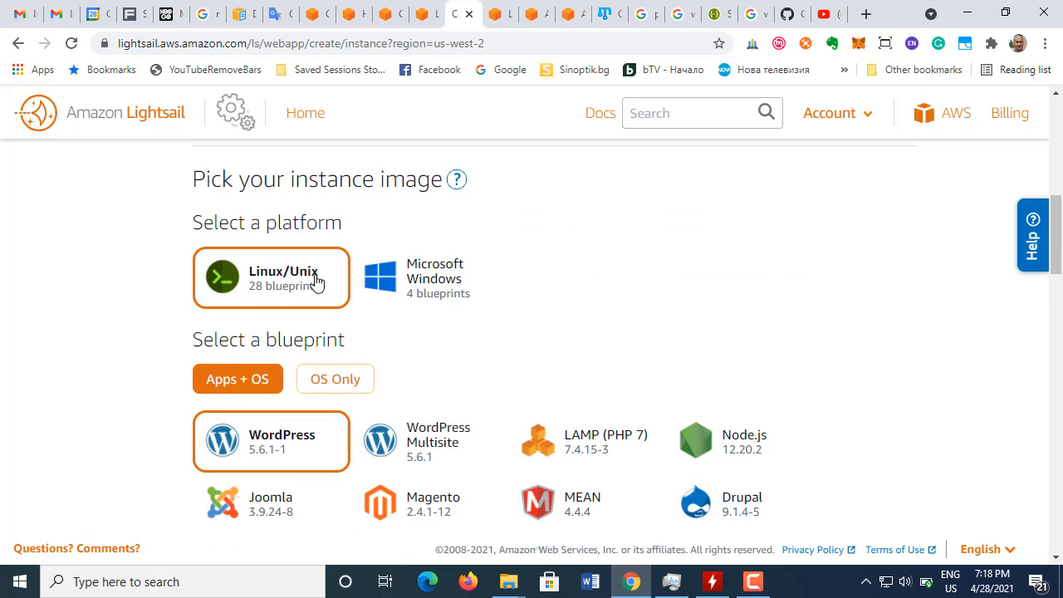
scroll(584, 340, "up", 7)
scroll(584, 340, "down", 7)
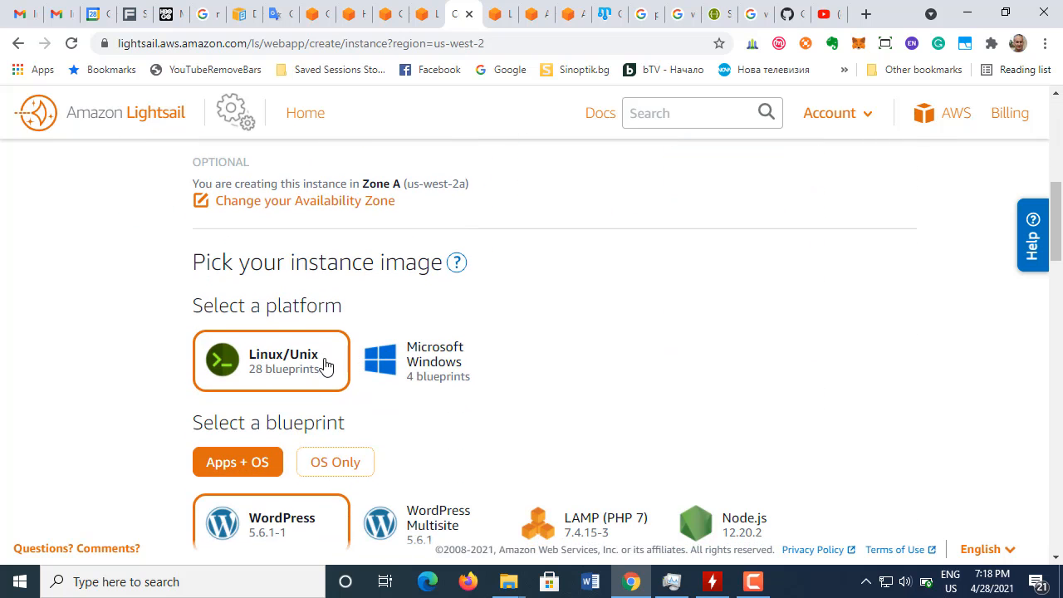
left_click(430, 361)
scroll(516, 377, "down", 2)
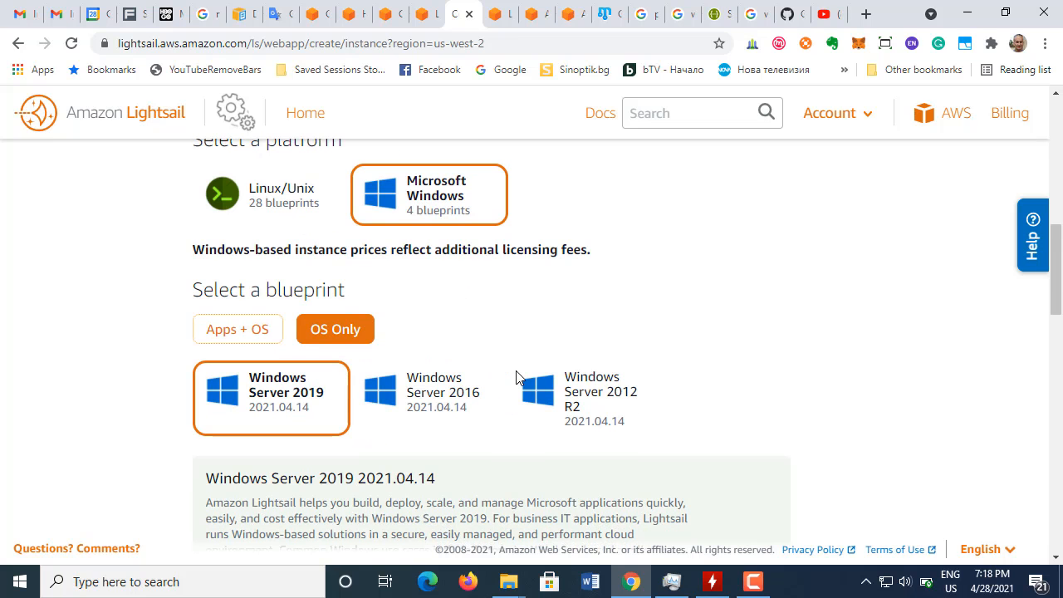
left_click(236, 340)
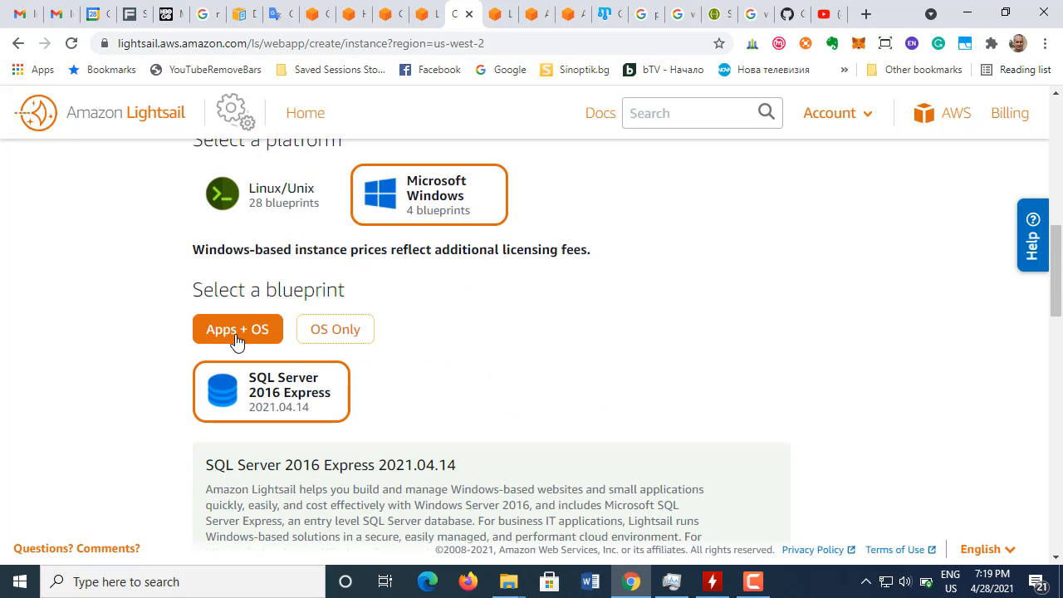
left_click(315, 336)
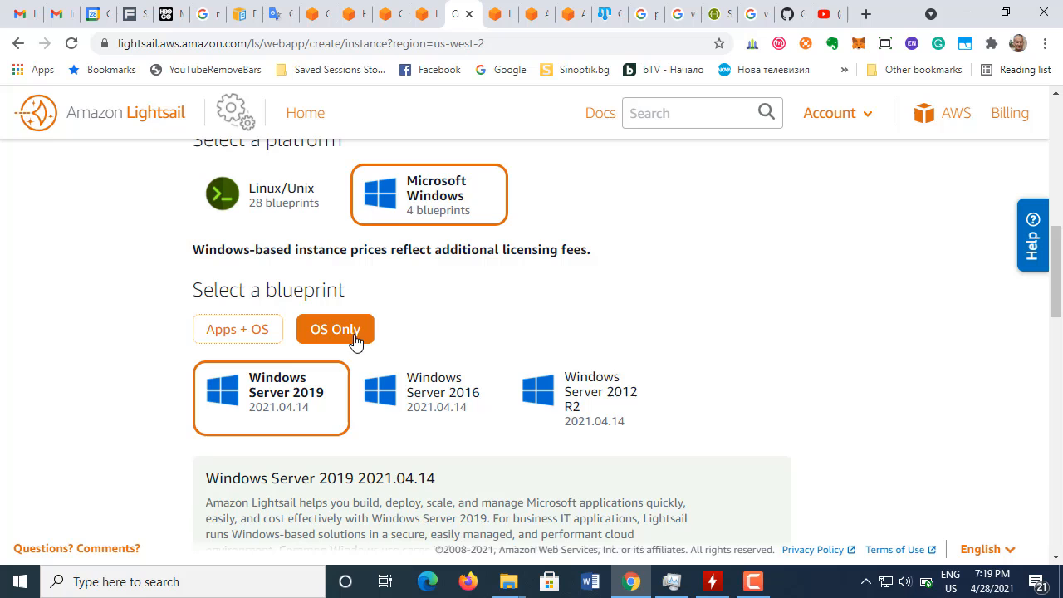
left_click(292, 209)
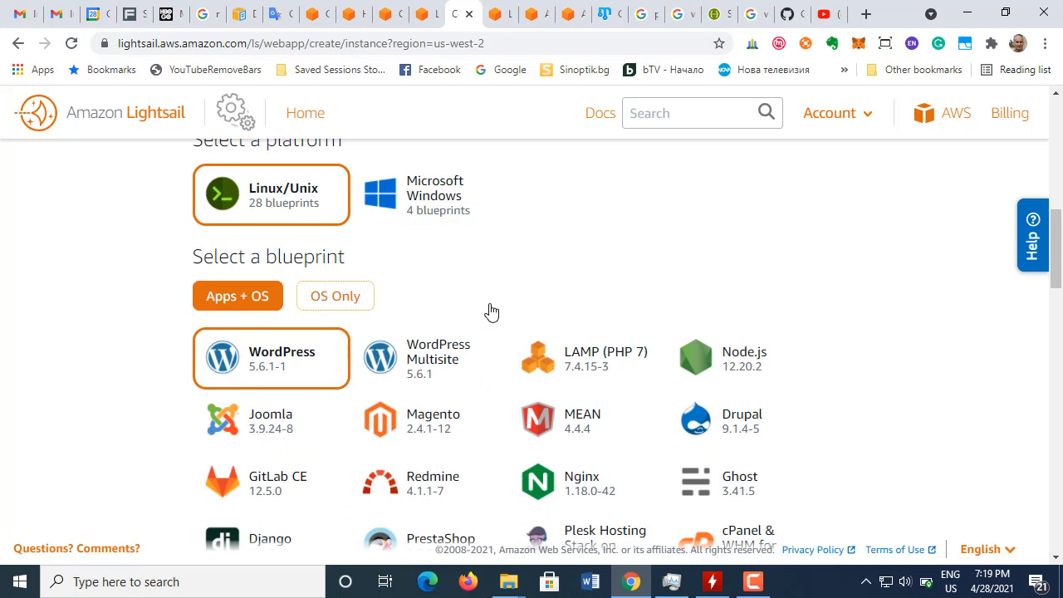
Step: Review the launch script, SSH key pair and snapshot options, monthly instance plans, and instance name and tagging options
scroll(491, 312, "down", 10)
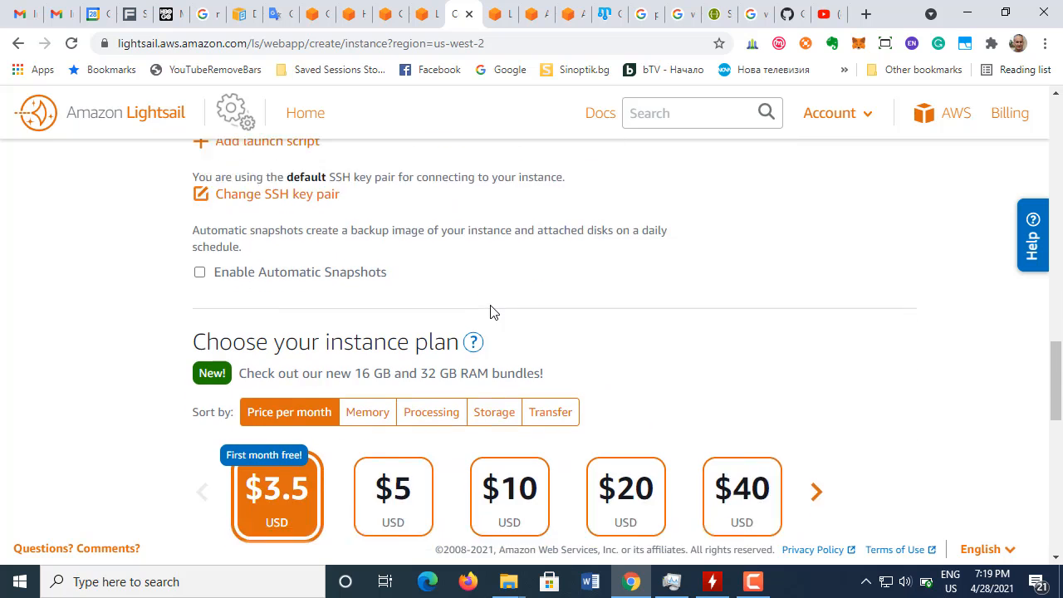
scroll(491, 312, "down", 1)
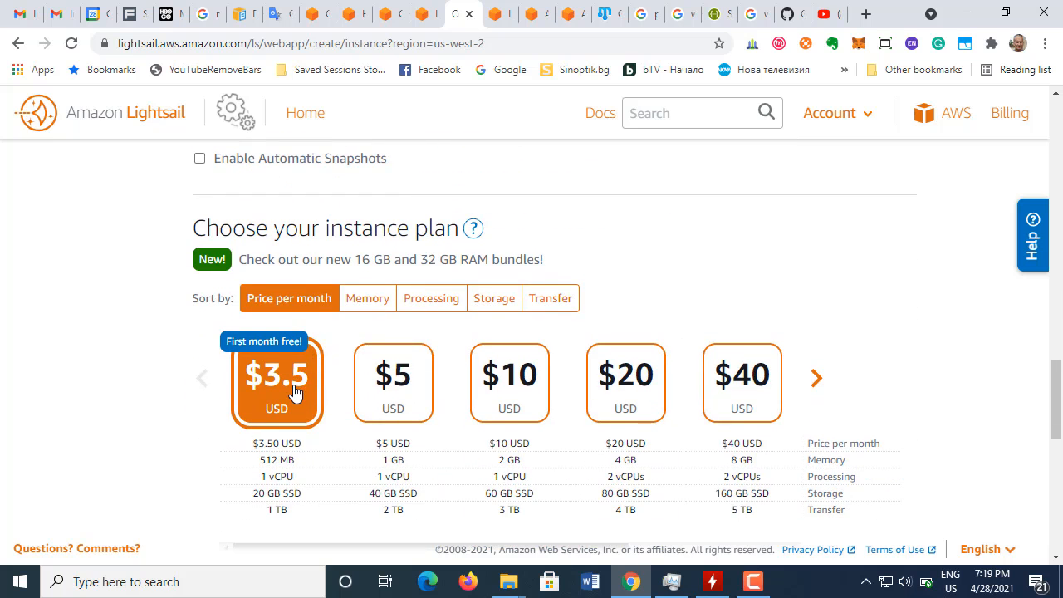
scroll(295, 393, "down", 5)
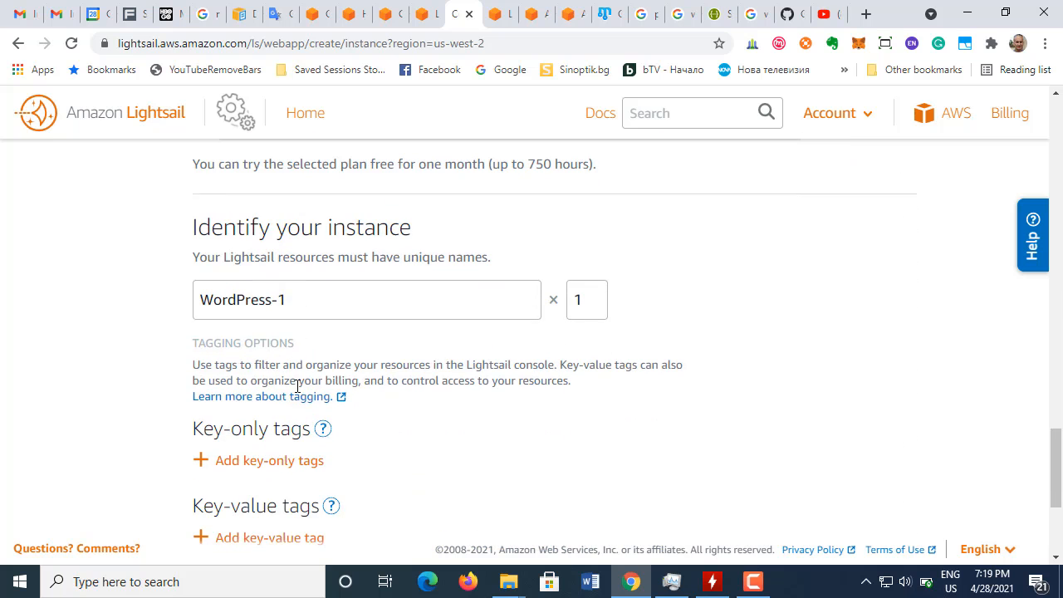
scroll(299, 389, "down", 3)
scroll(304, 386, "up", 10)
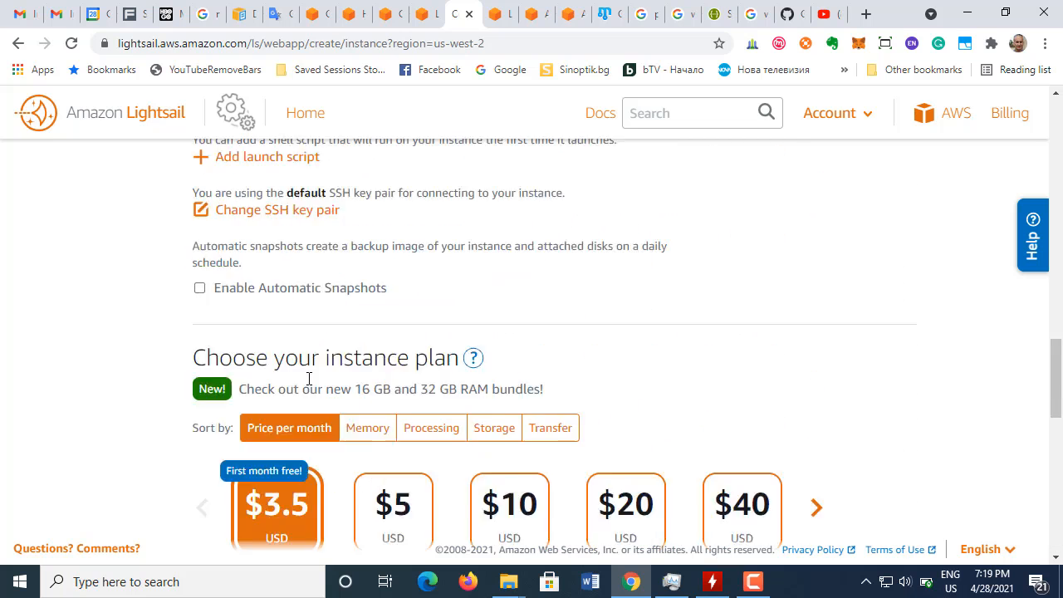
Step: Read the AWS tutorial's instructions on choosing the instance image and the instance plan
left_click(424, 14)
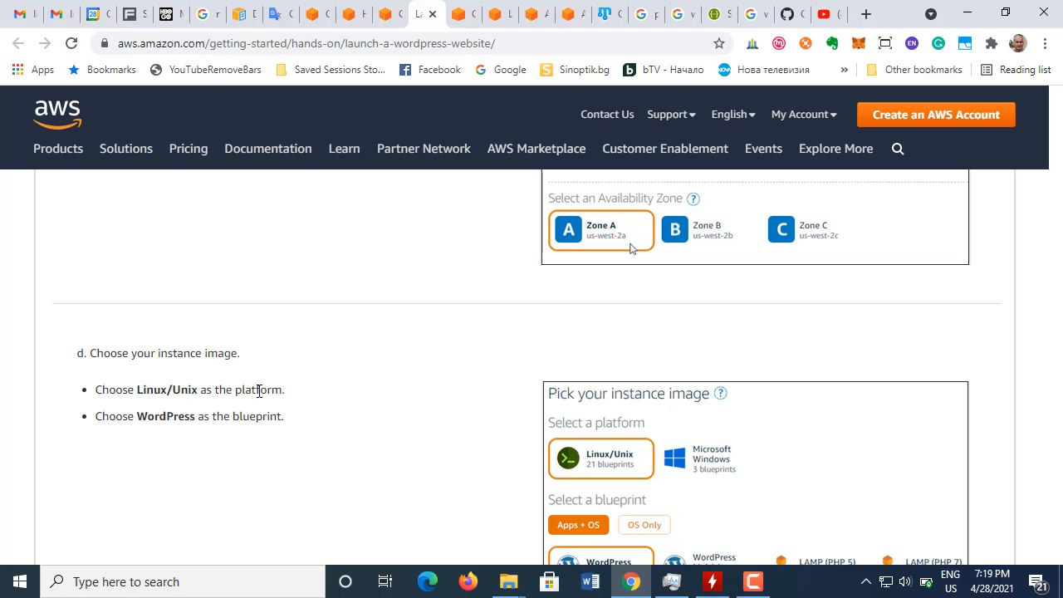
scroll(303, 414, "down", 1)
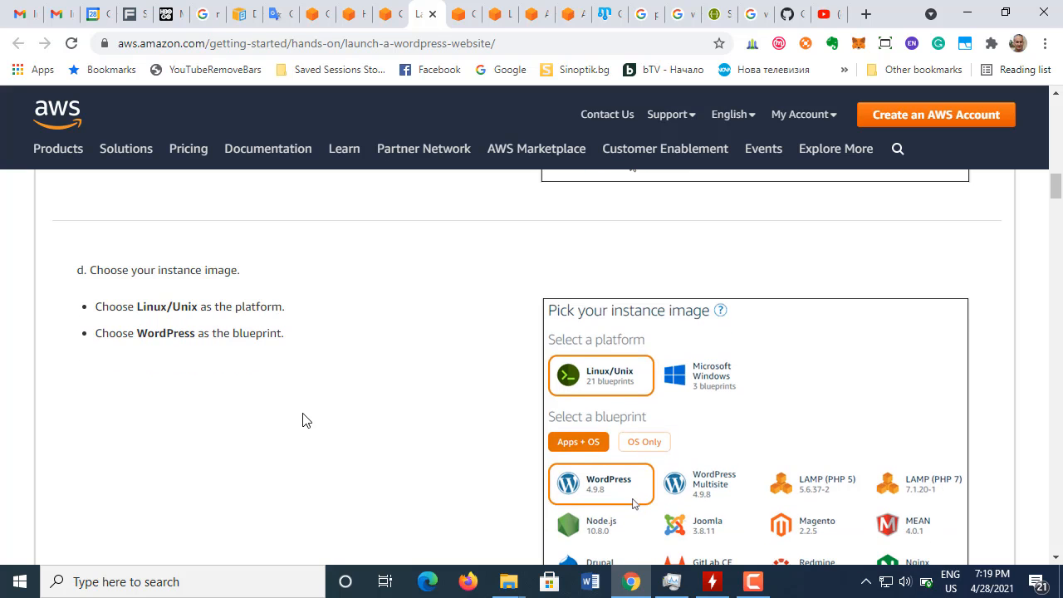
scroll(302, 421, "down", 4)
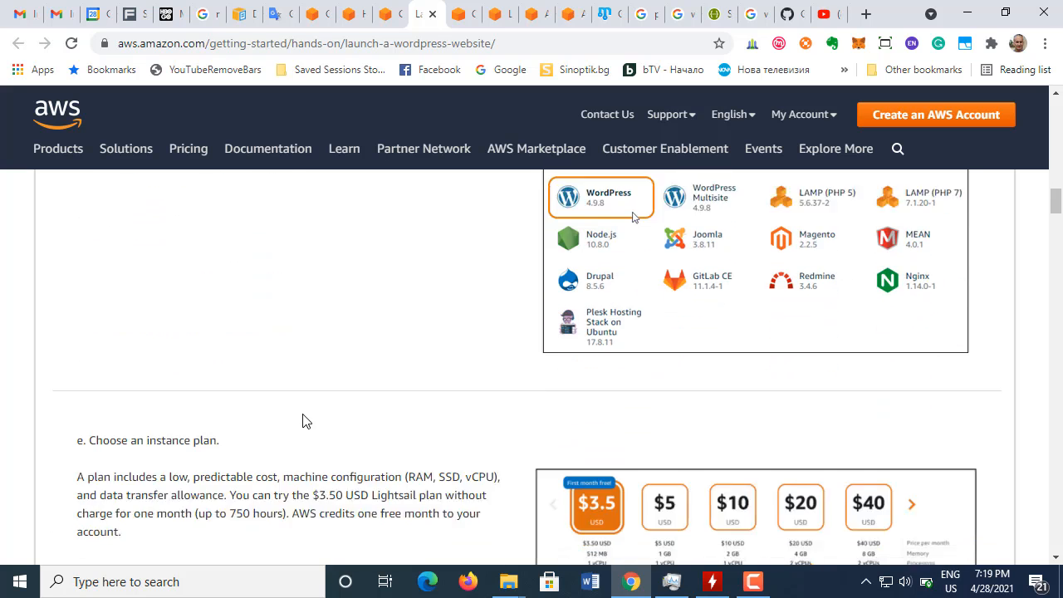
scroll(303, 421, "down", 2)
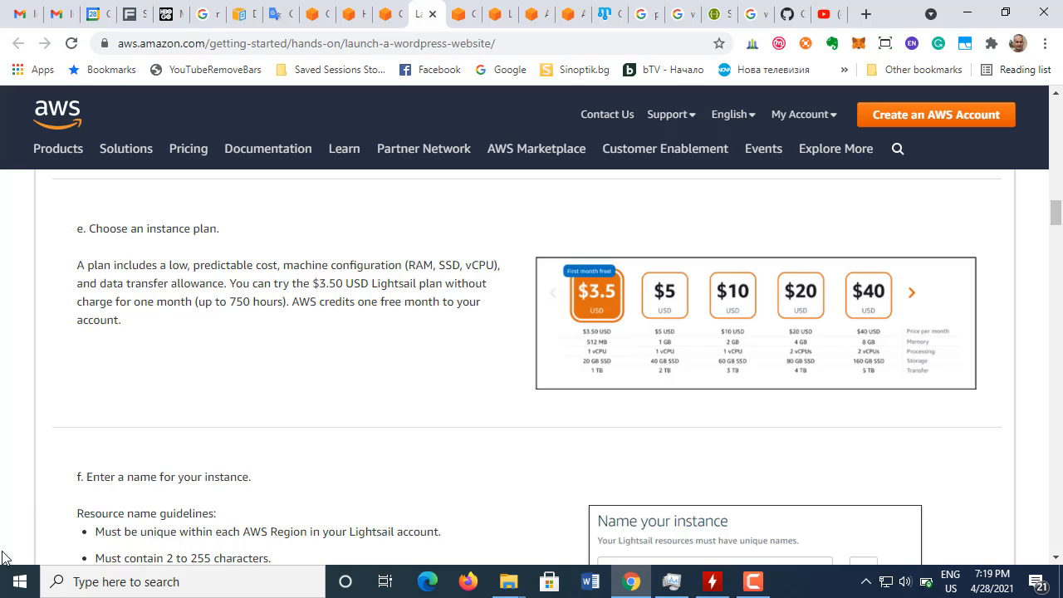
Step: Convert the plan's 750 free hours to days in Calculator by dividing 750 by 24, and close Calculator
left_click(84, 581)
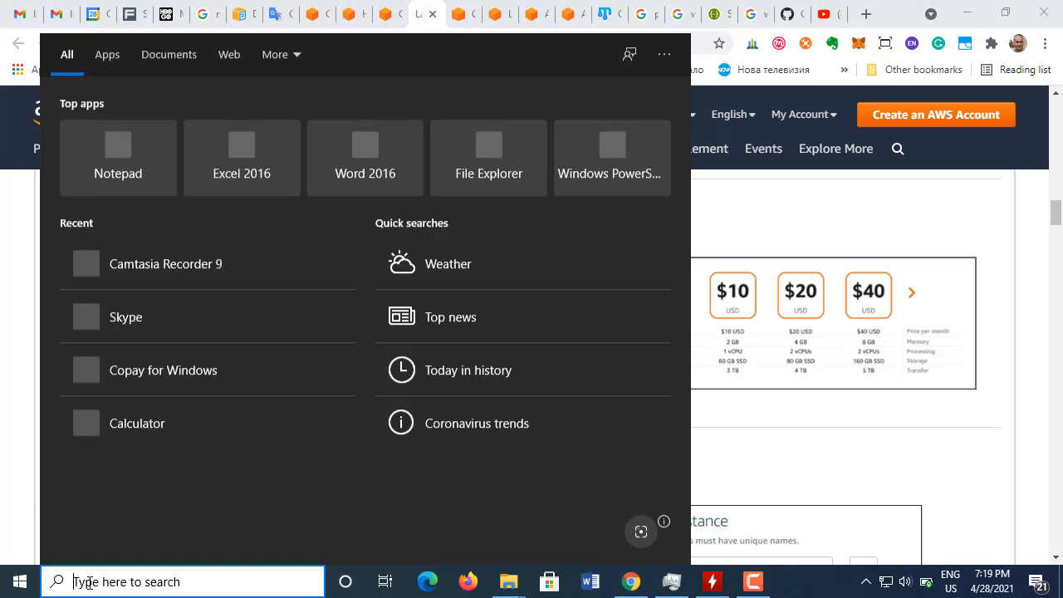
type("cal")
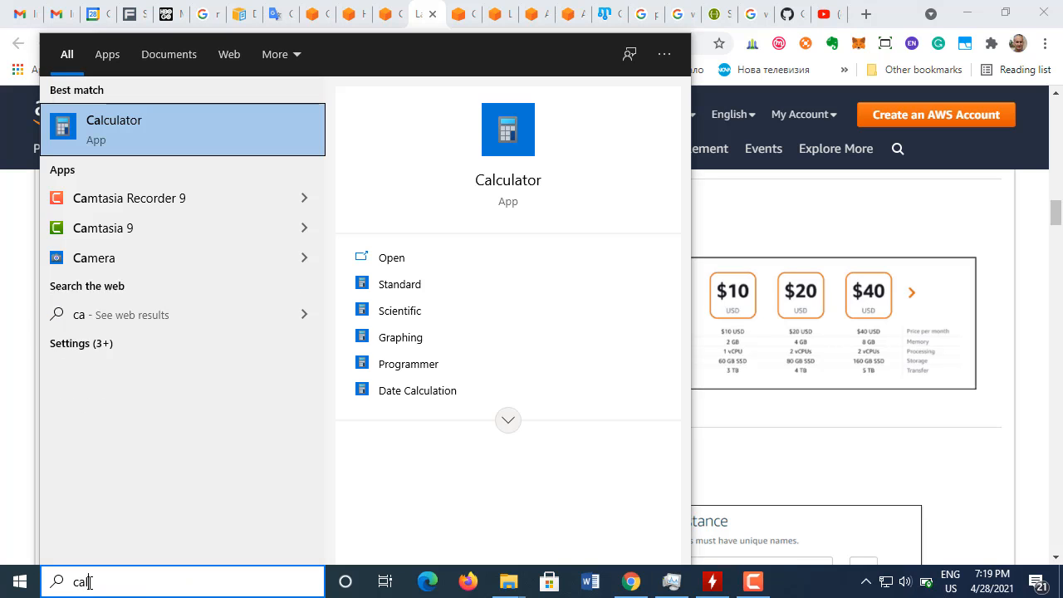
key("Return")
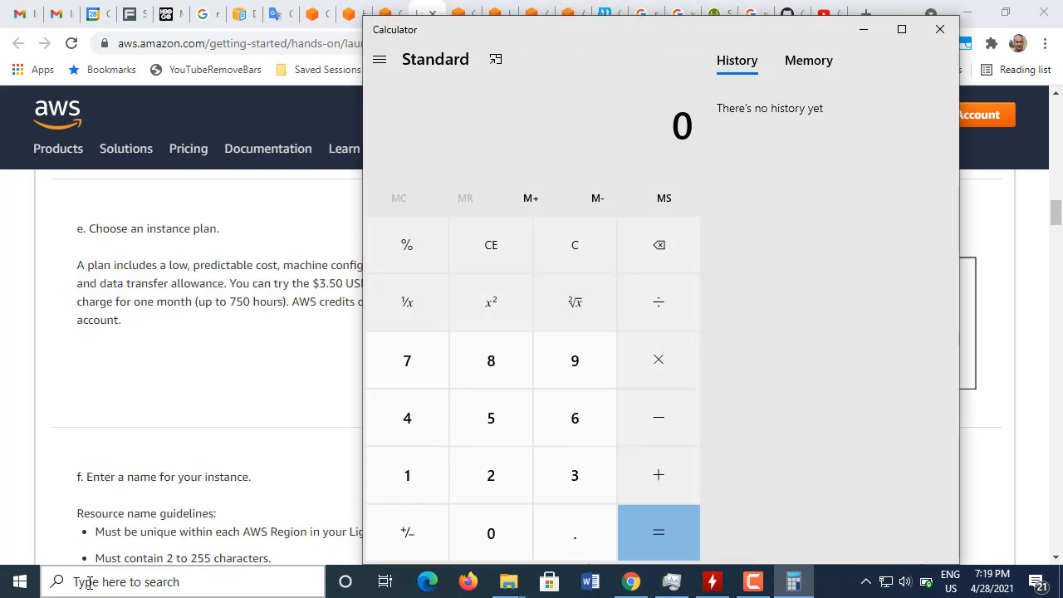
type("750")
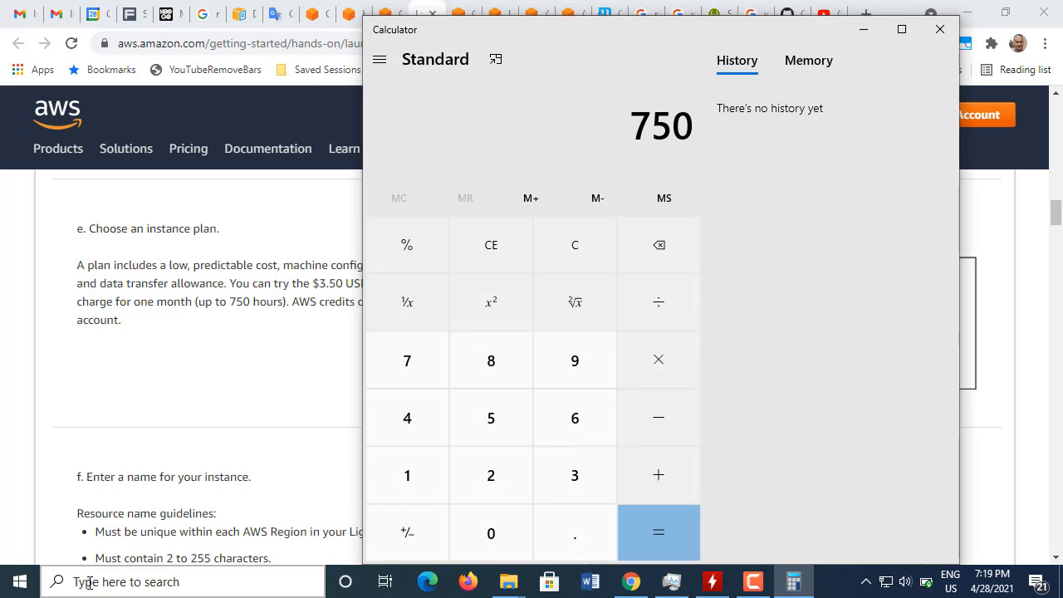
left_click(674, 301)
left_click(490, 494)
left_click(440, 444)
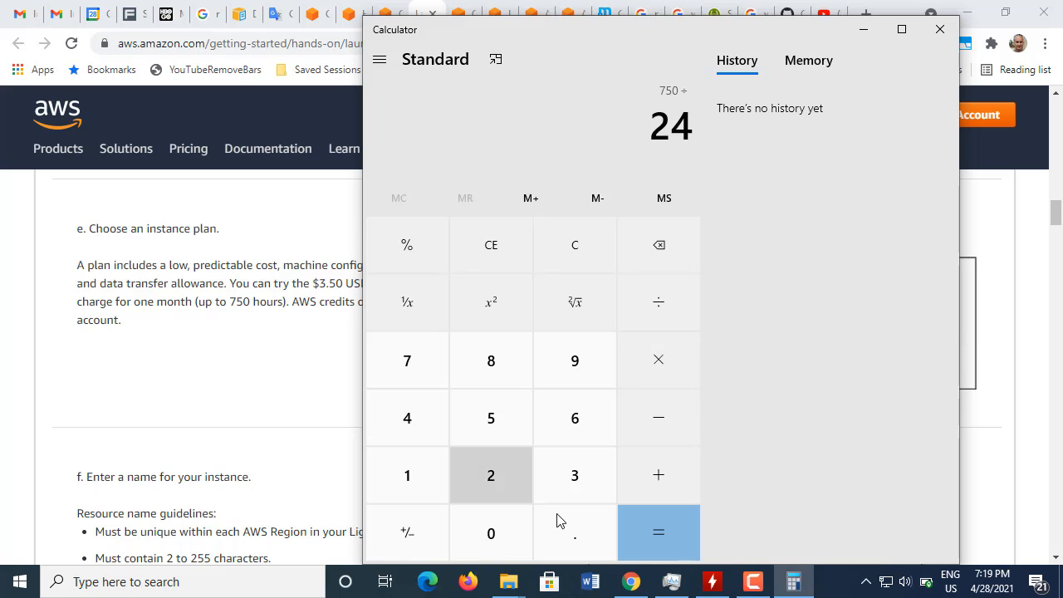
left_click(673, 533)
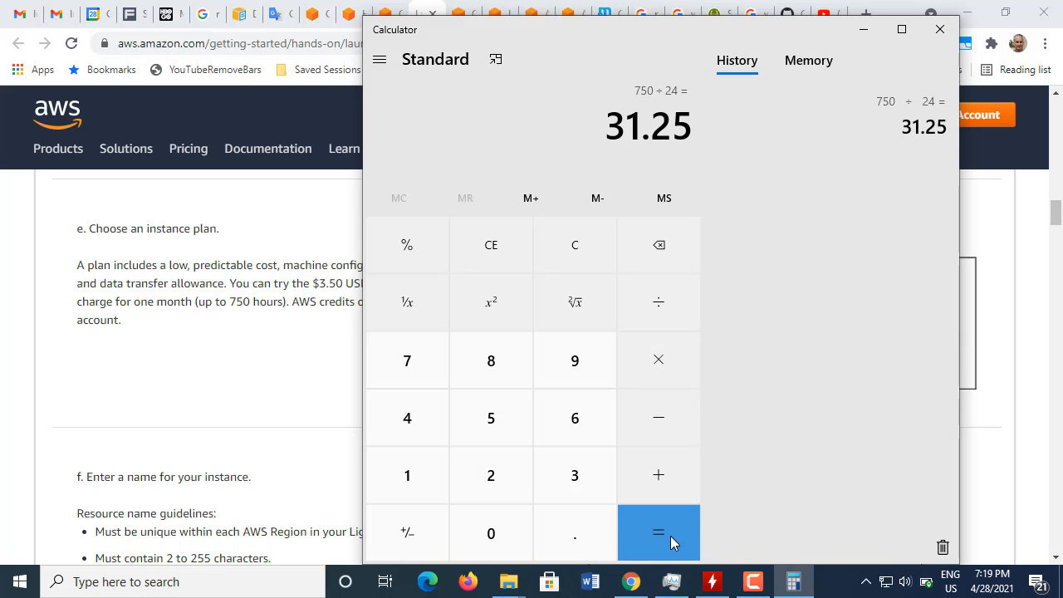
left_click(940, 29)
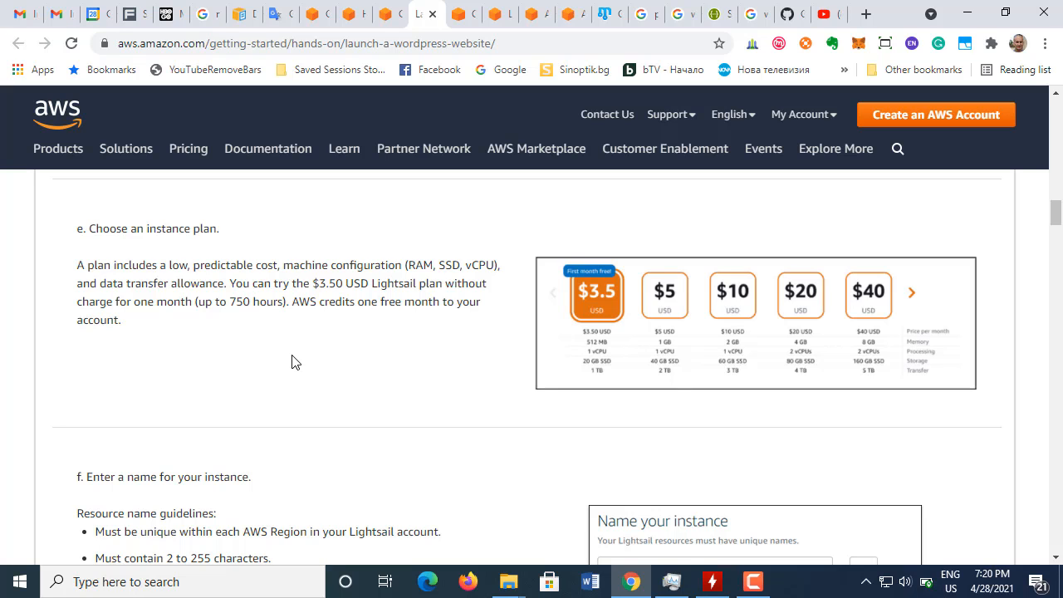
Step: Read the AWS tutorial's guidelines for naming the instance, including uniqueness, length and allowed characters
scroll(292, 361, "down", 1)
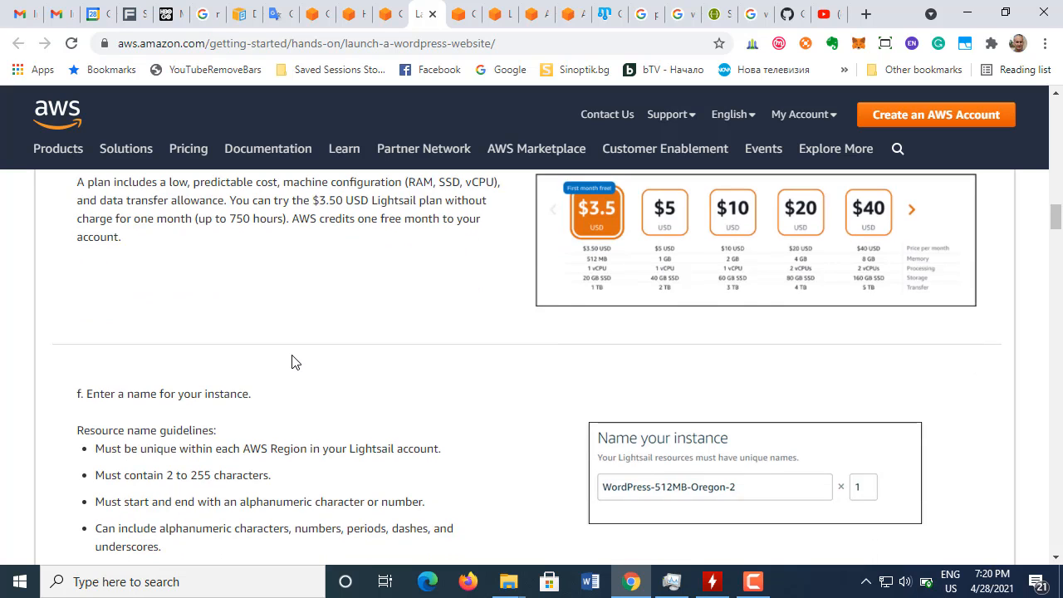
scroll(348, 289, "up", 2)
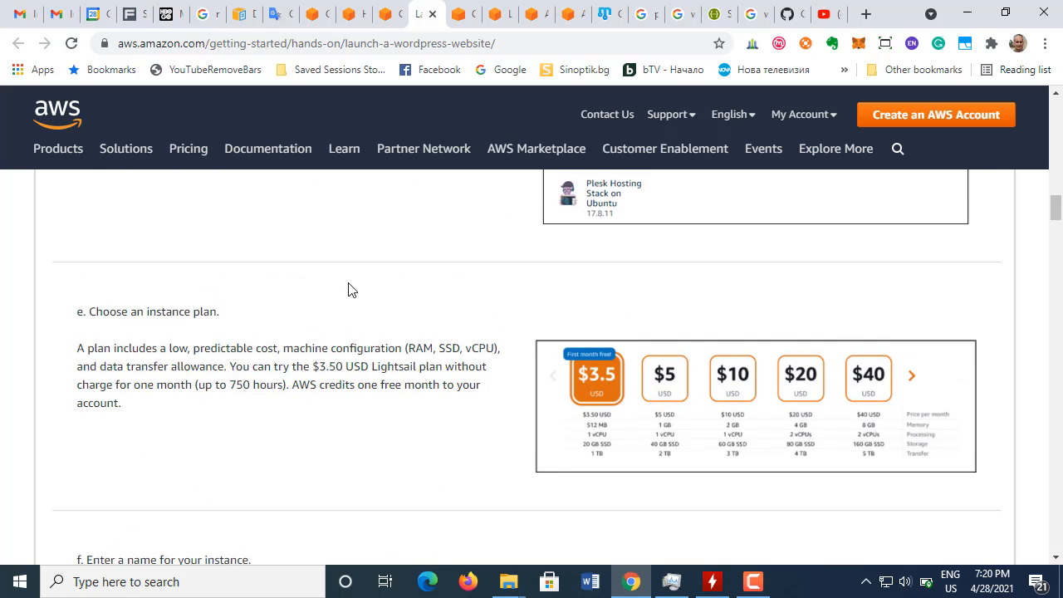
scroll(349, 289, "down", 3)
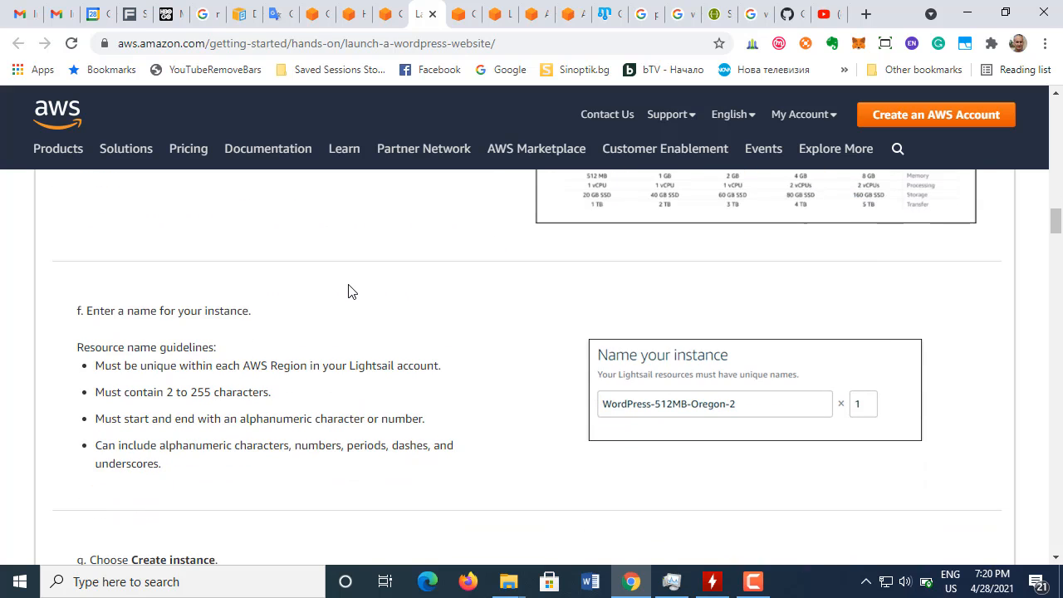
scroll(349, 293, "down", 1)
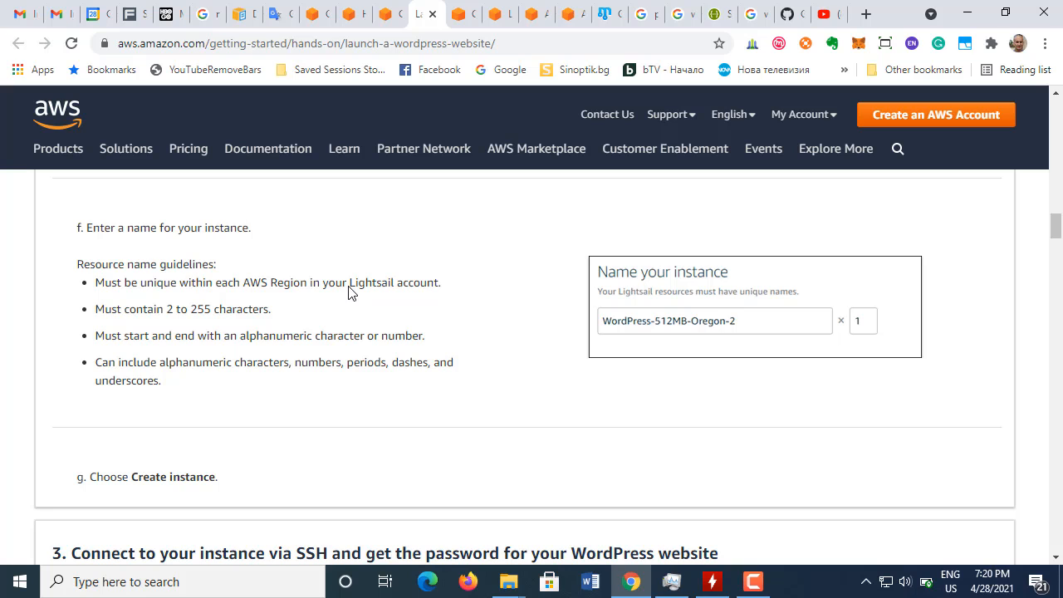
scroll(316, 314, "up", 1)
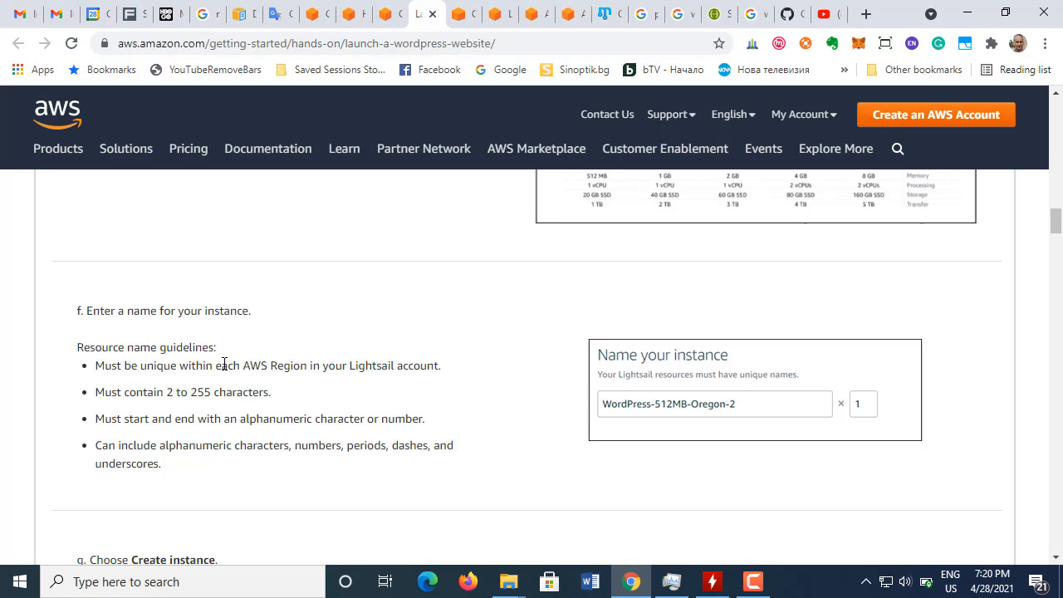
left_click_drag(247, 365, 447, 376)
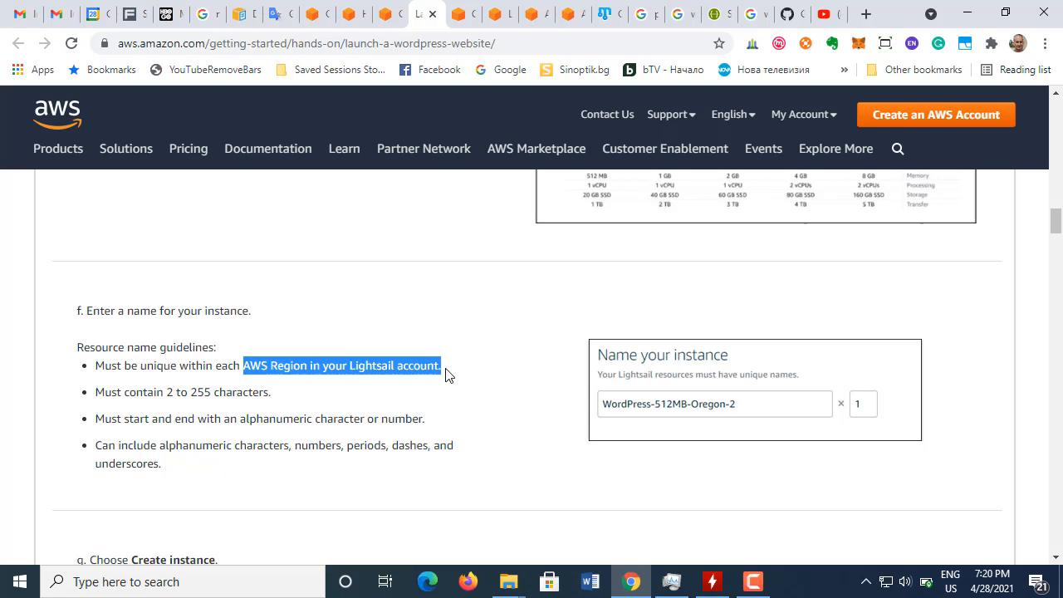
left_click(481, 374)
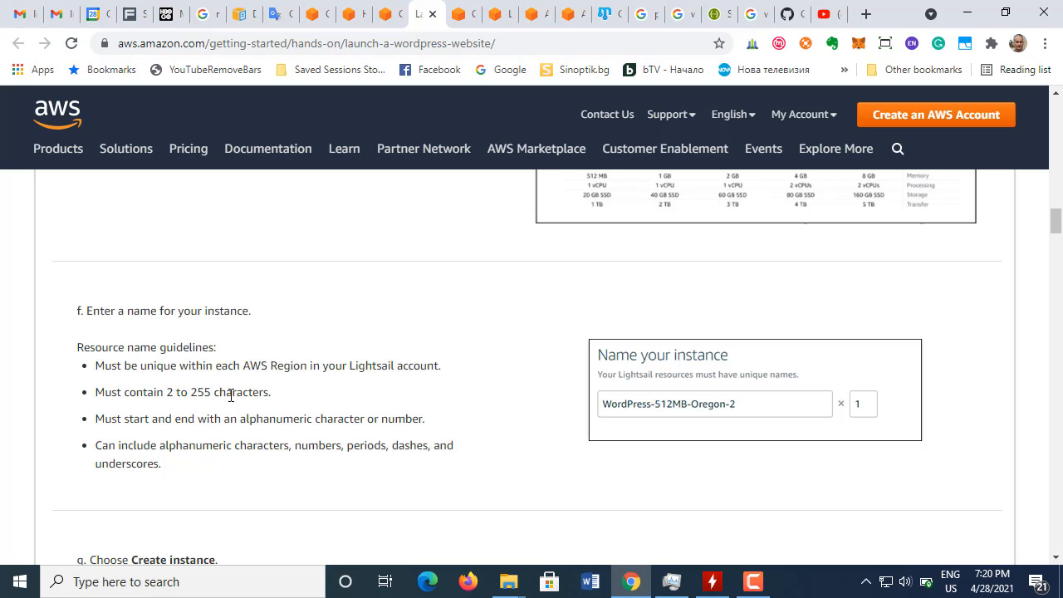
scroll(336, 399, "down", 1)
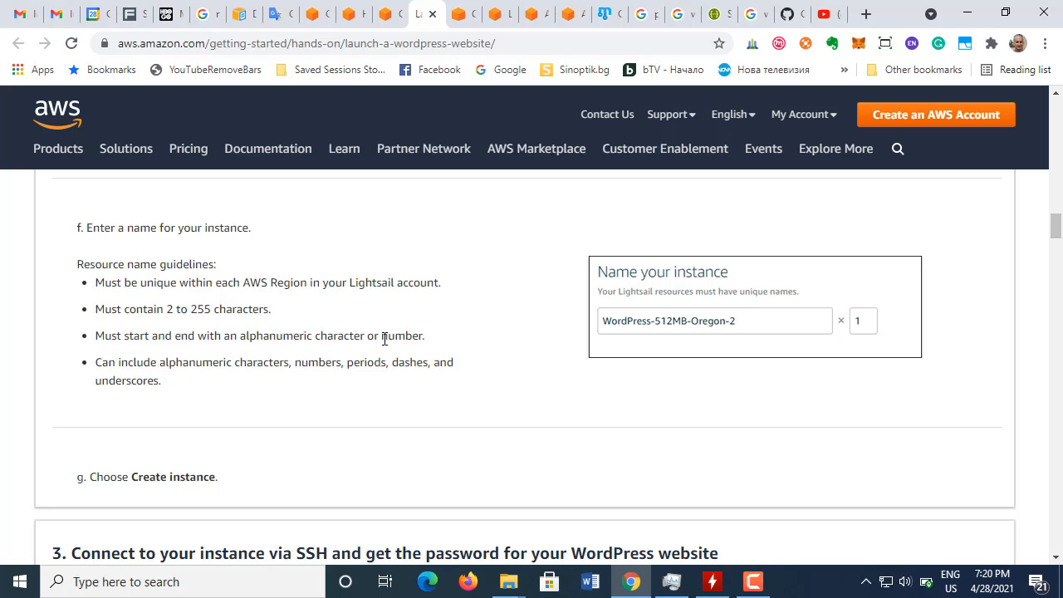
left_click_drag(382, 334, 421, 334)
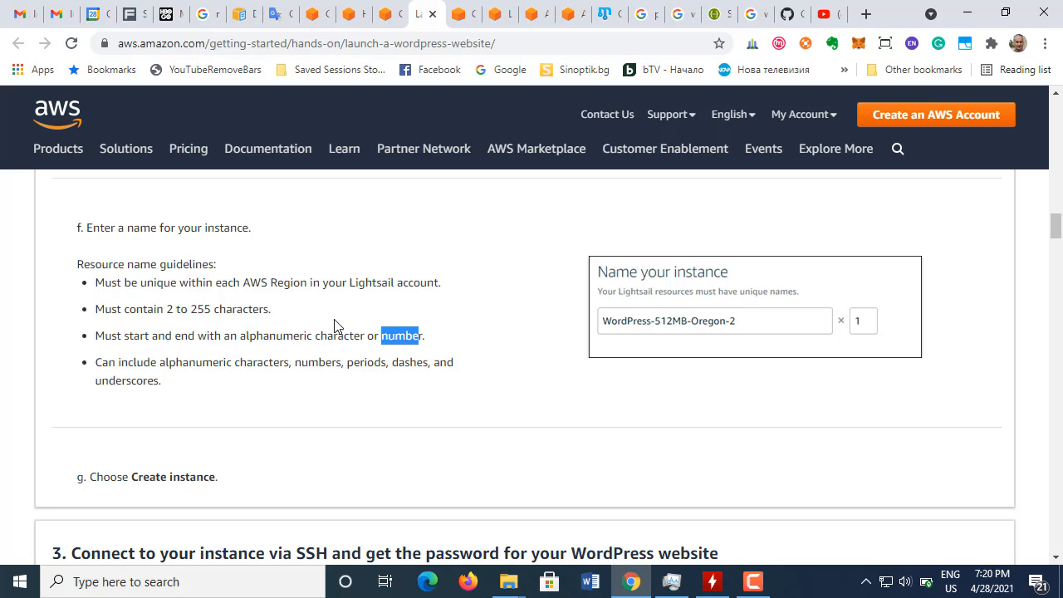
left_click(396, 358)
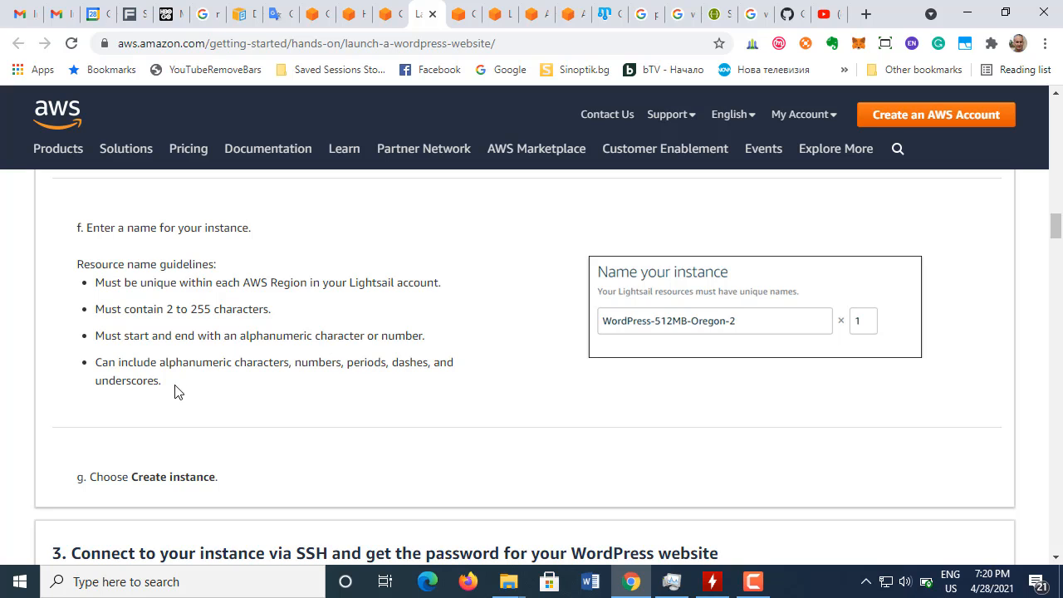
left_click_drag(171, 387, 131, 360)
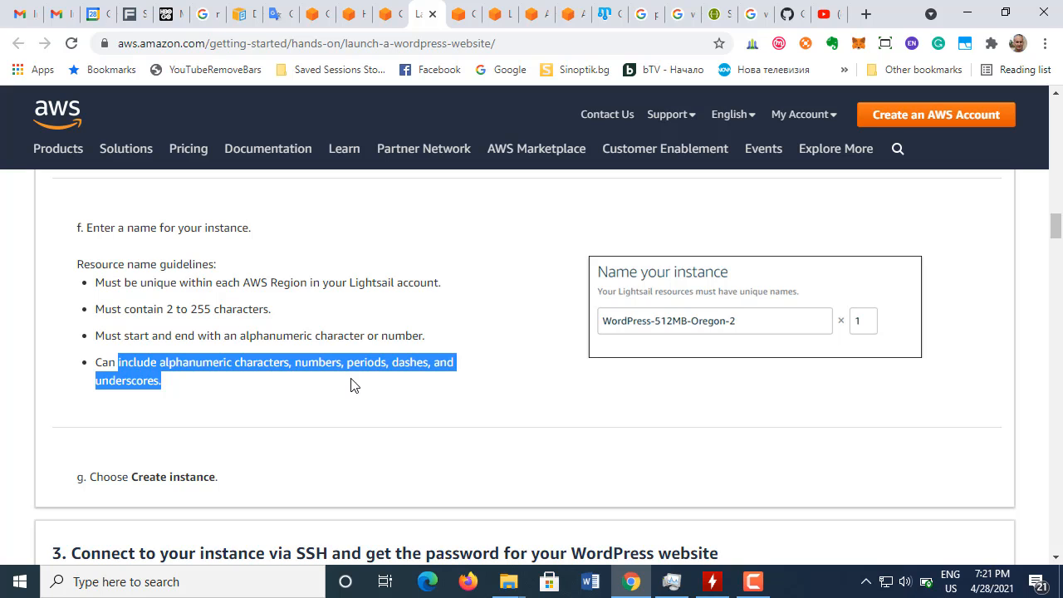
left_click(466, 373)
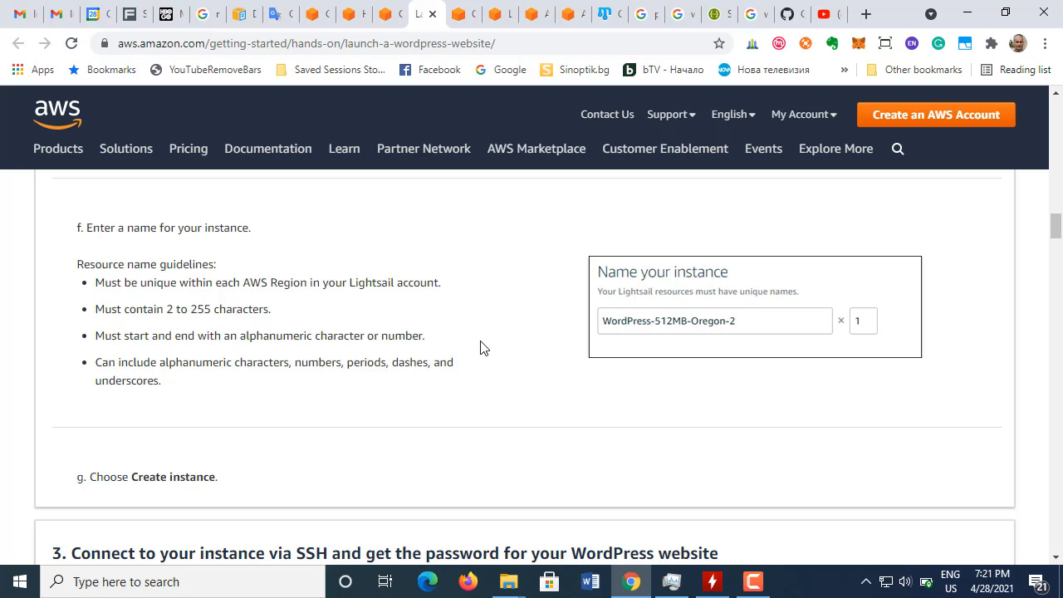
scroll(326, 350, "down", 1)
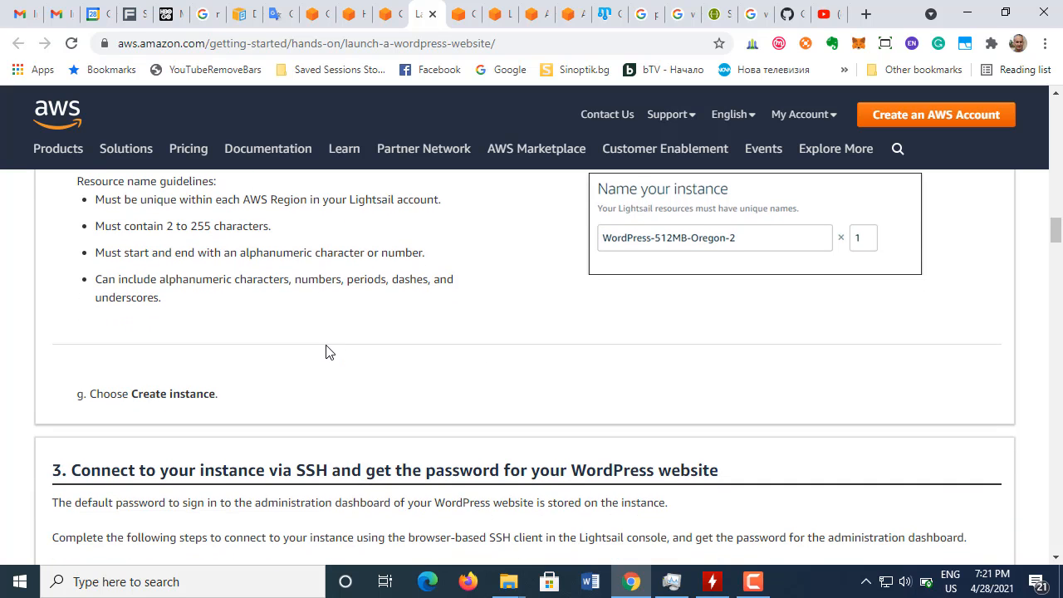
Step: Return to the Lightsail instance form and extend the default instance name to WordPress-1-512-Oregon2, modelled on the tutorial's example
left_click(458, 15)
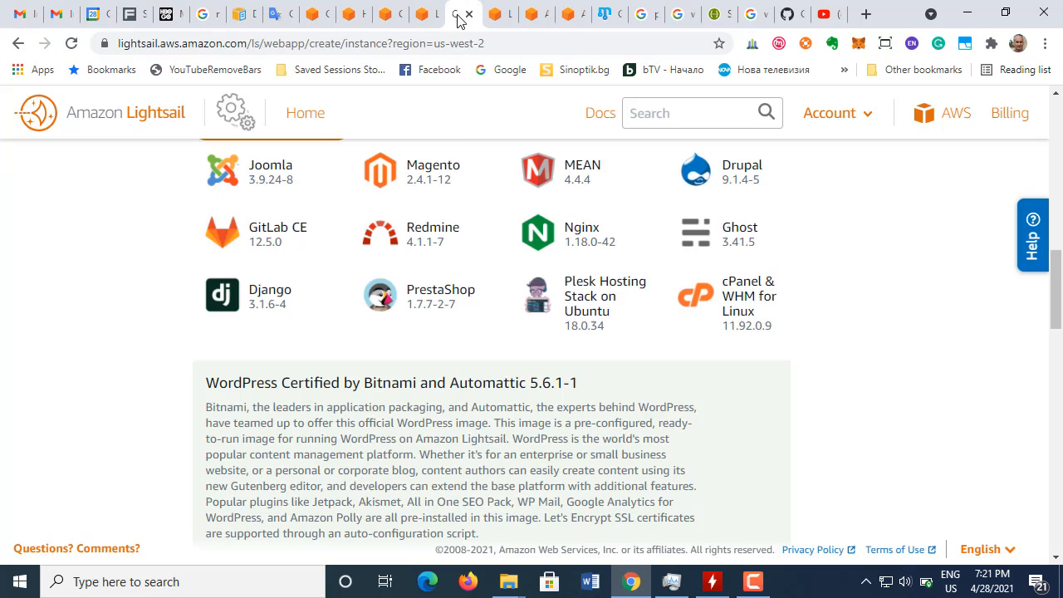
scroll(472, 429, "down", 5)
scroll(470, 430, "down", 5)
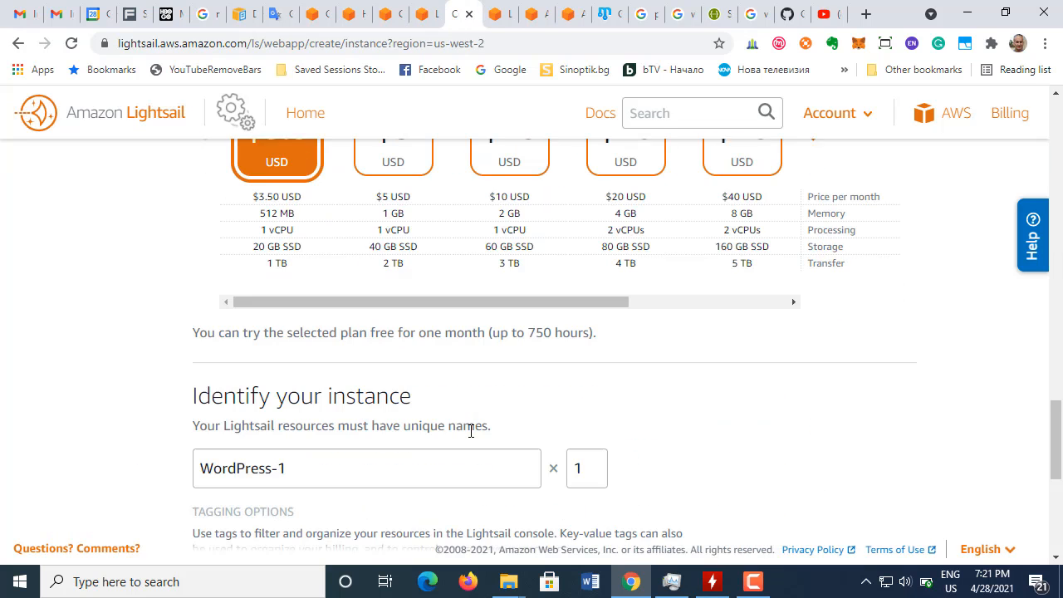
scroll(471, 429, "down", 1)
triple_click(328, 391)
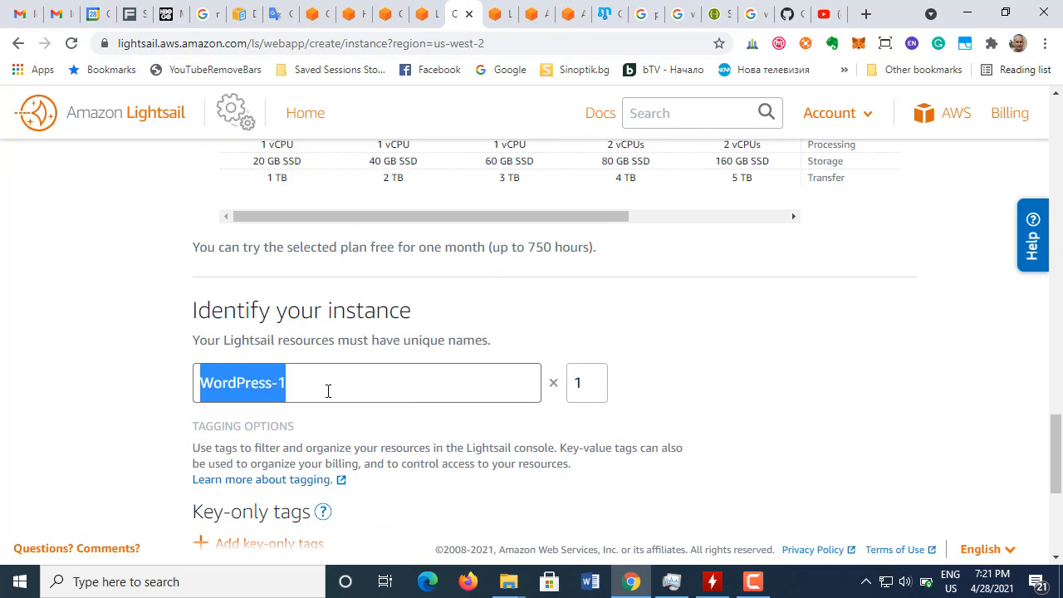
left_click(333, 385)
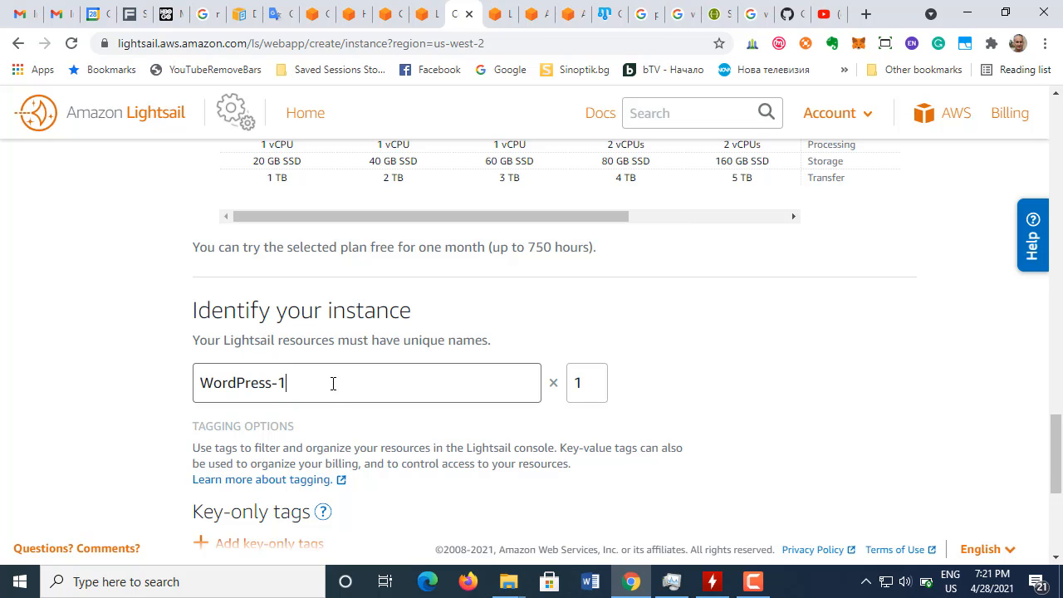
left_click(426, 17)
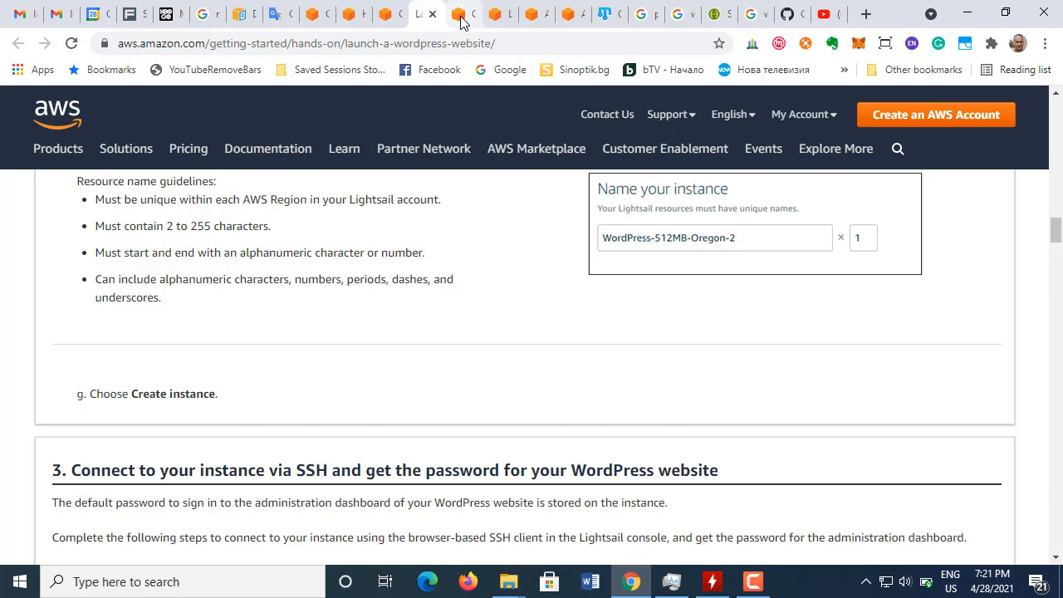
left_click(459, 16)
left_click(293, 384)
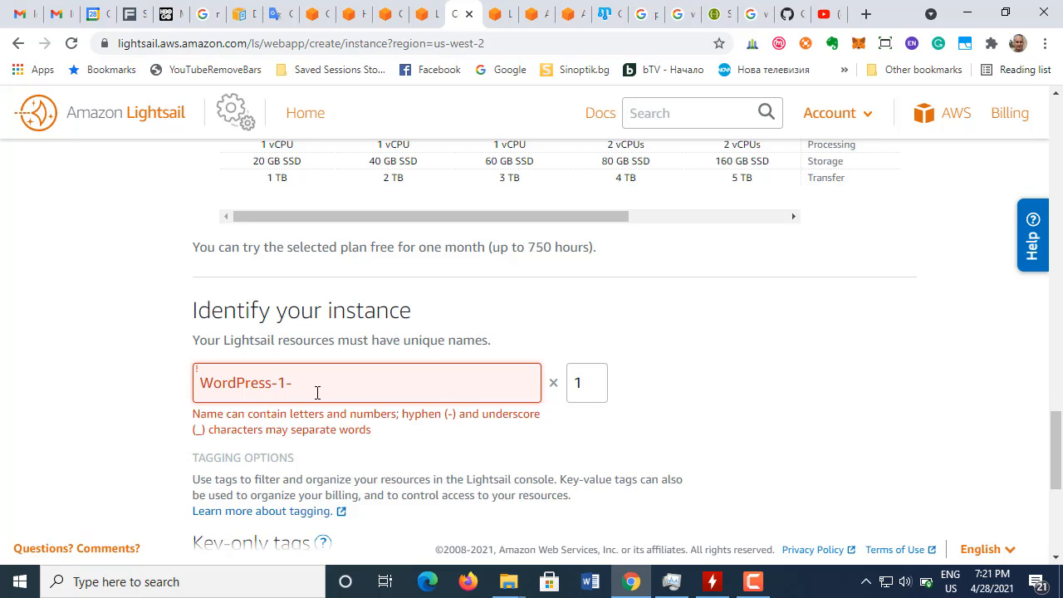
type("0")
key("BackSpace")
type("512")
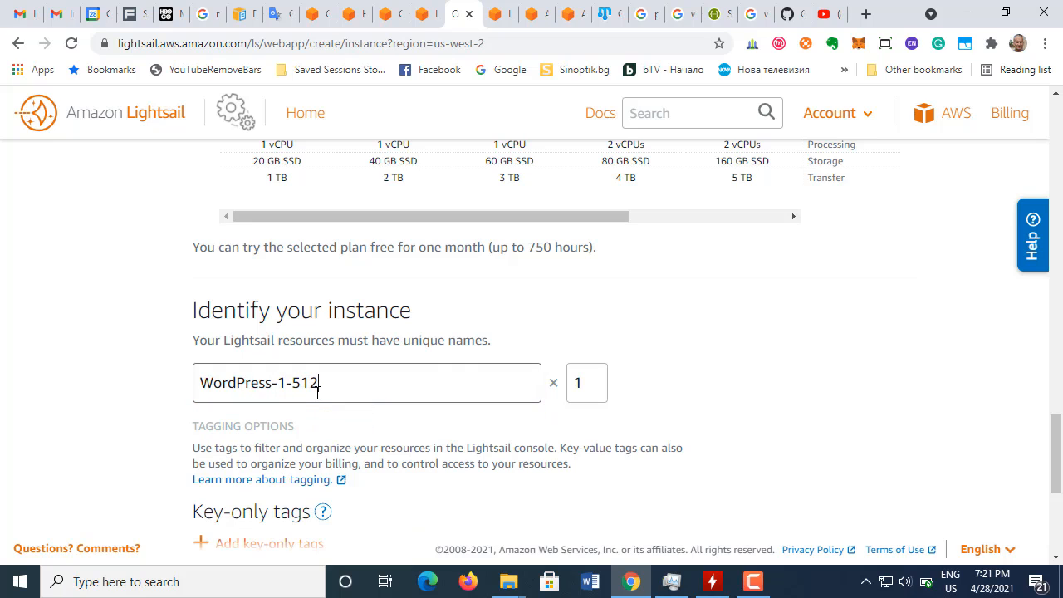
type("-Oregon2")
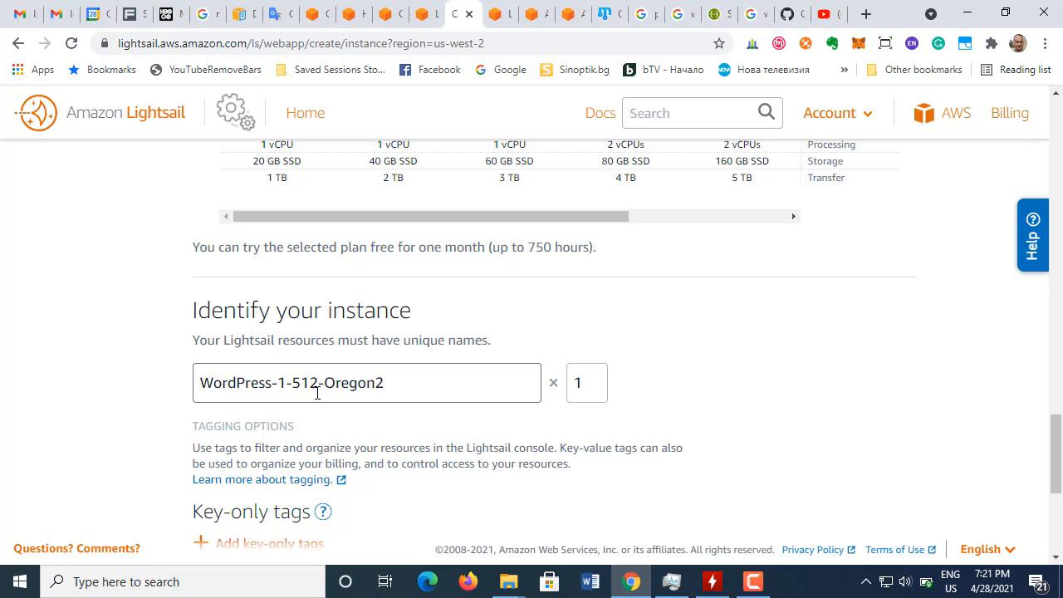
Step: Compare the instance name with the tutorial's example and correct it to WordPress-1-512MB-Oregon-2
left_click(419, 15)
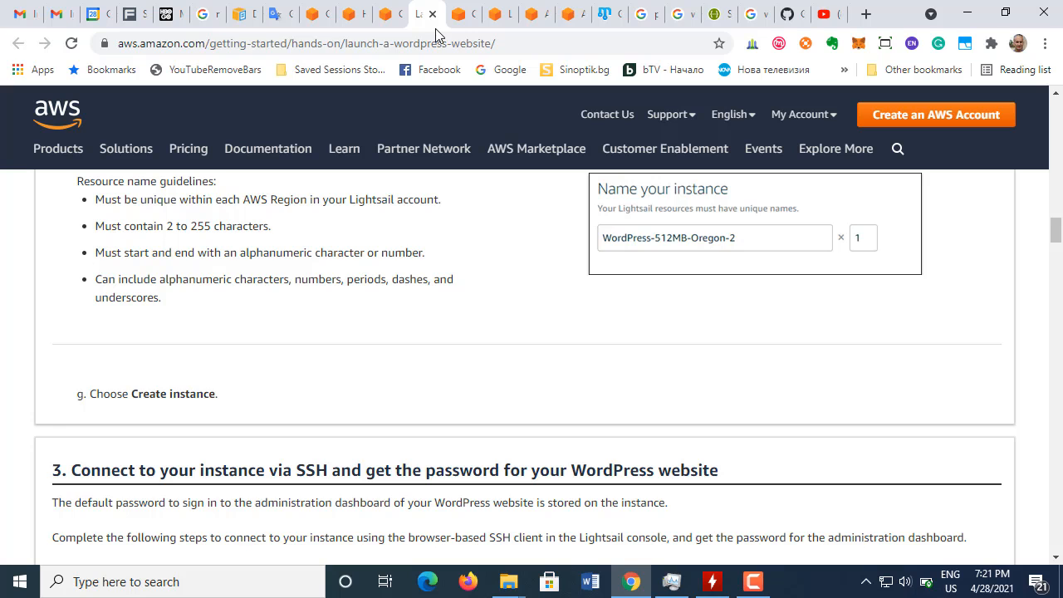
left_click(465, 15)
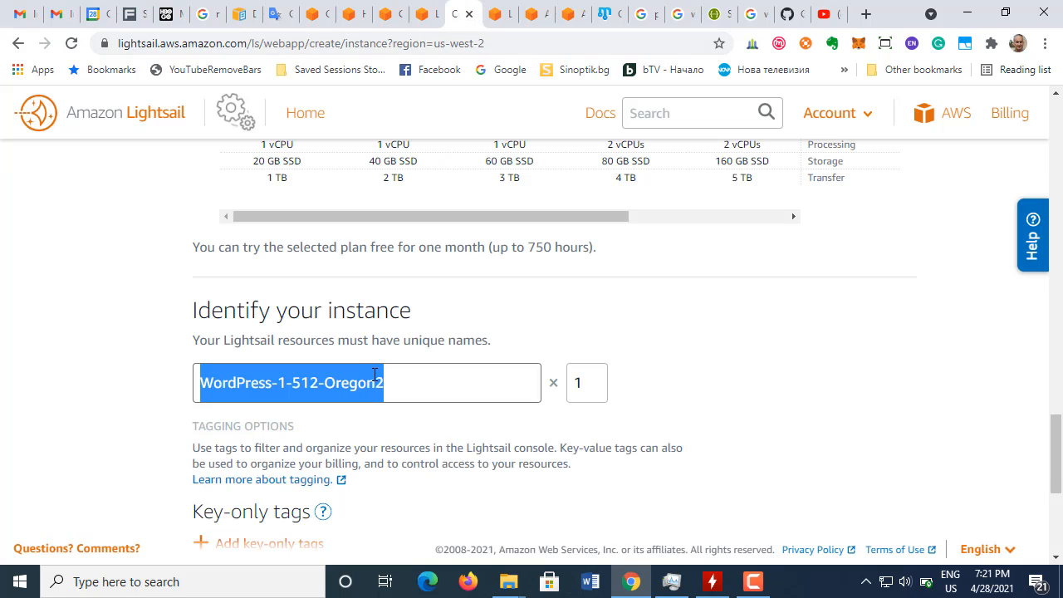
left_click(377, 382)
type("-")
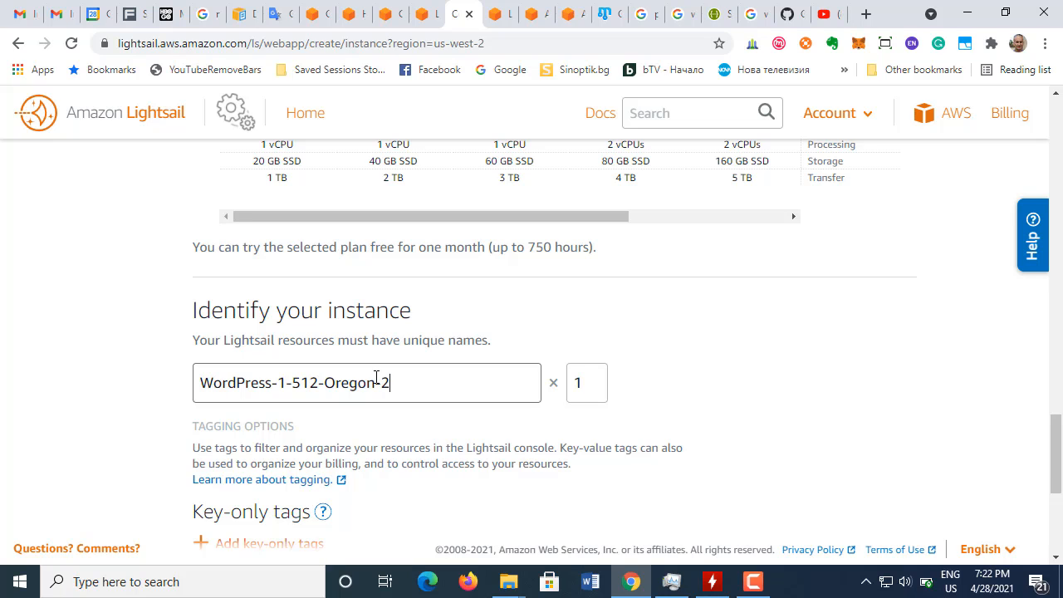
left_click(320, 392)
type("M")
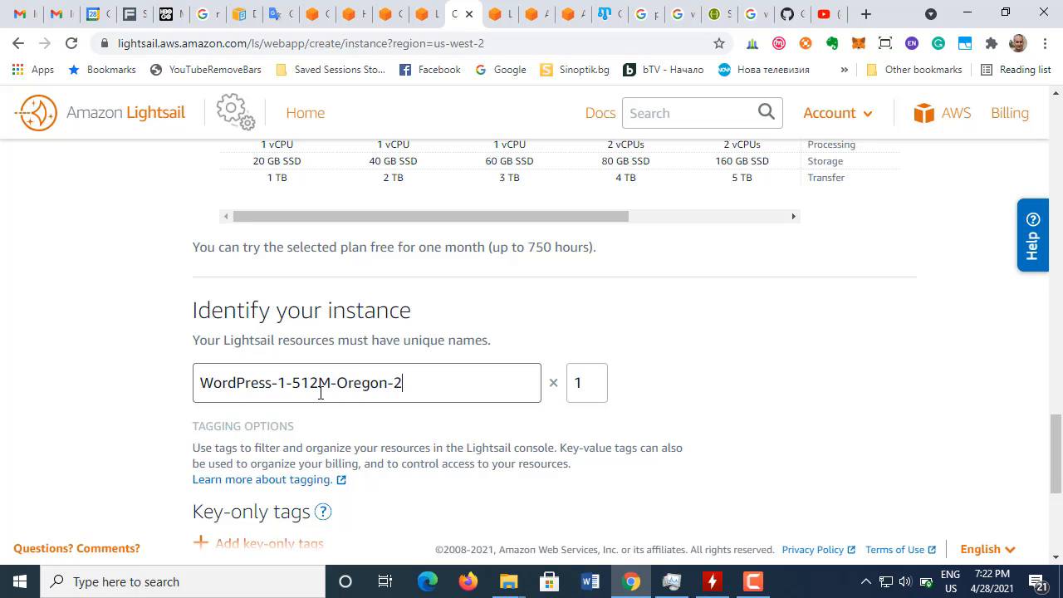
key("End")
type("B")
key("BackSpace")
type("B")
key("End")
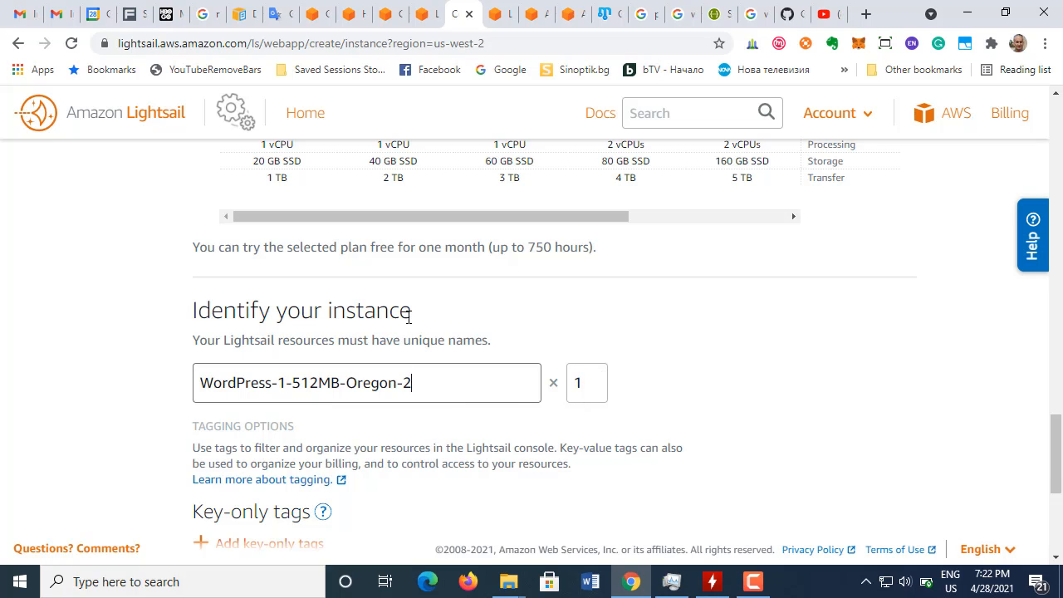
Step: Check the tutorial's instruction that follows naming, and create the Lightsail instance without adding any tags
scroll(401, 341, "down", 1)
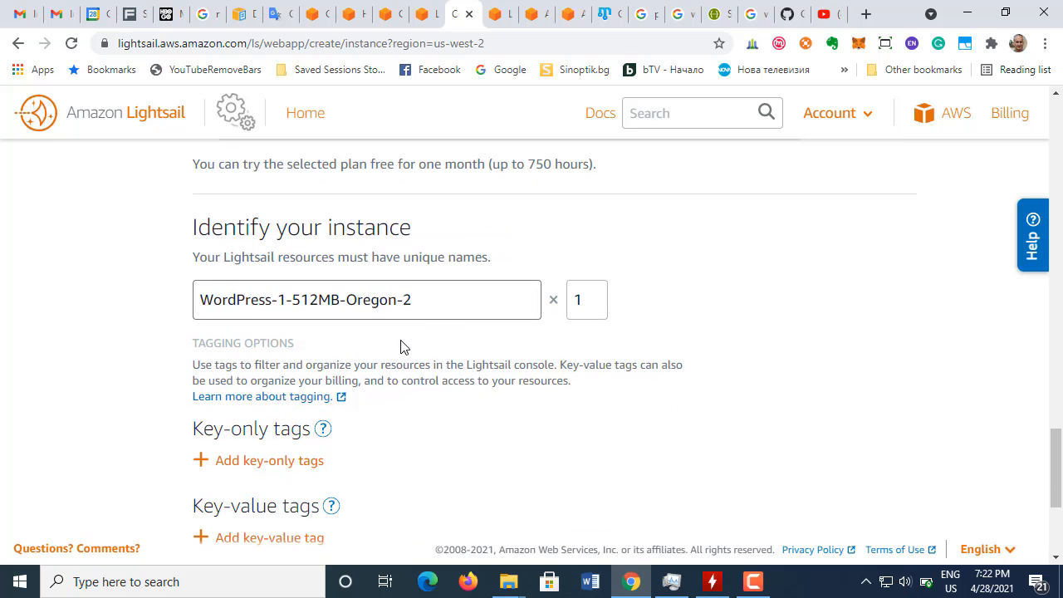
left_click(424, 15)
scroll(379, 365, "down", 2)
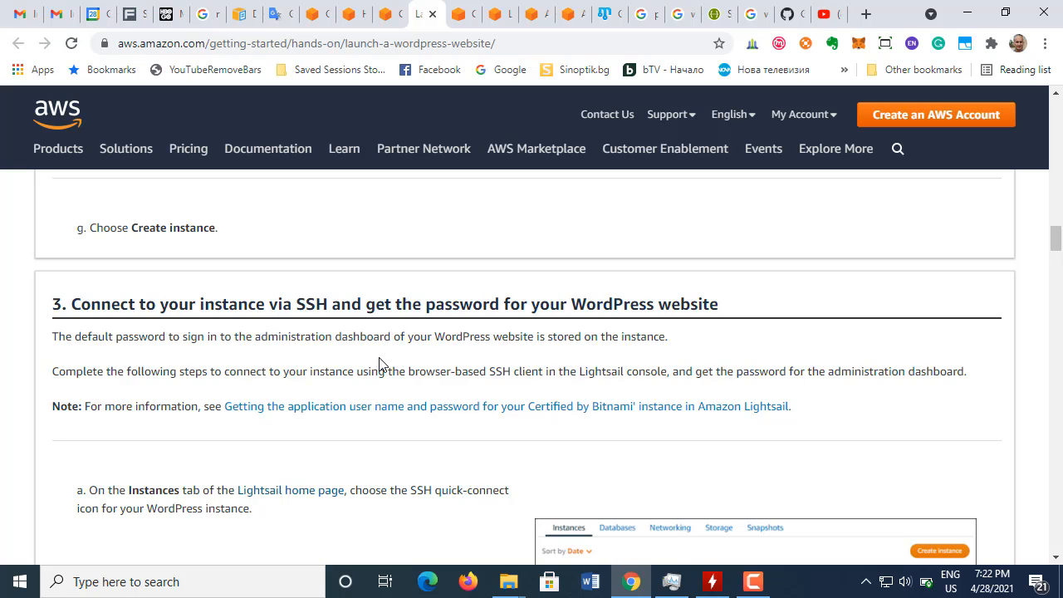
scroll(392, 326, "up", 1)
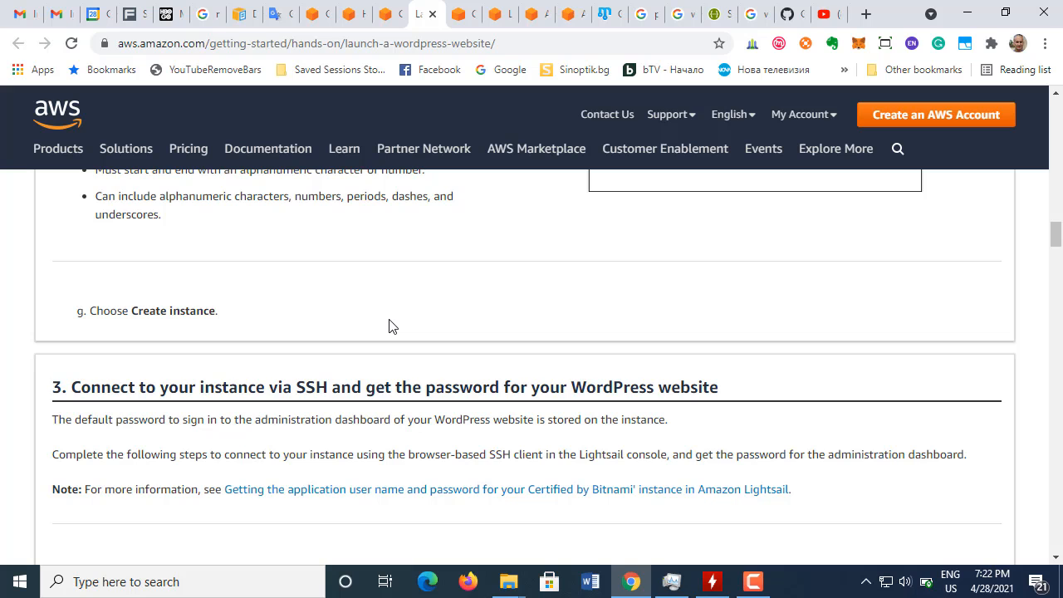
left_click(465, 15)
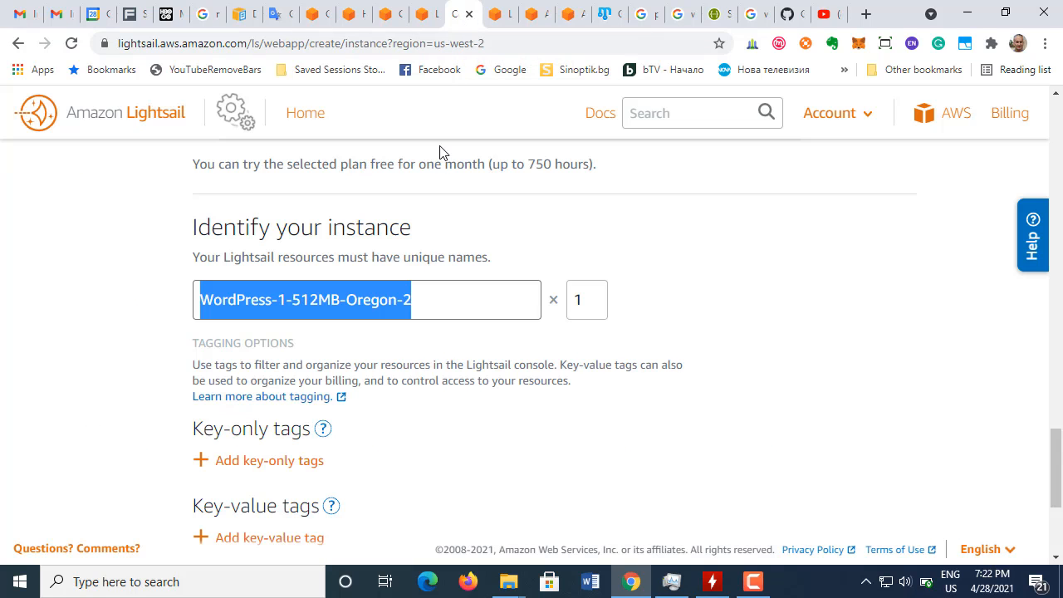
left_click(436, 374)
scroll(444, 403, "down", 1)
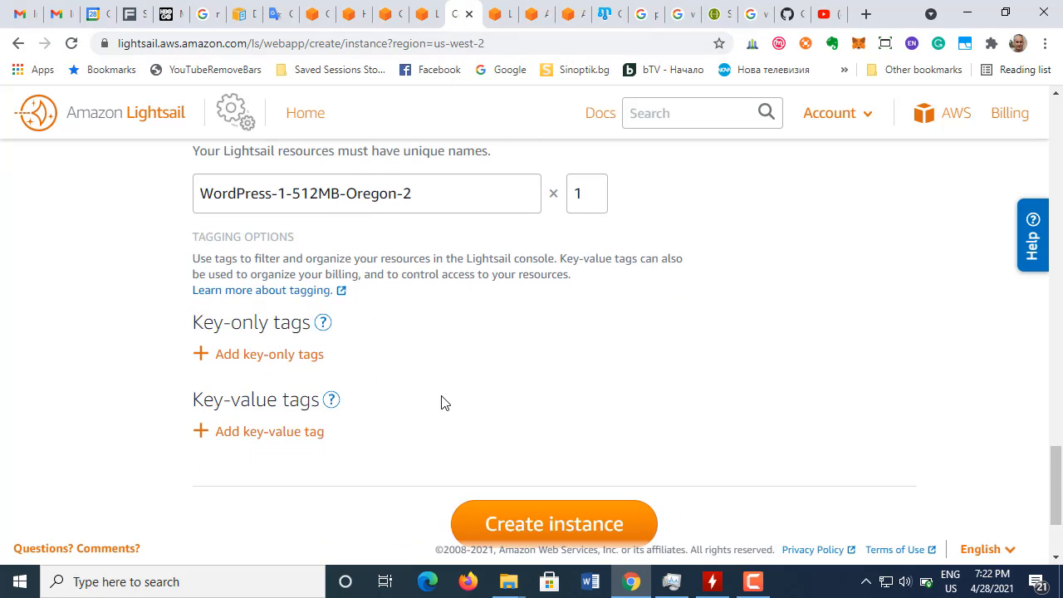
scroll(442, 402, "down", 2)
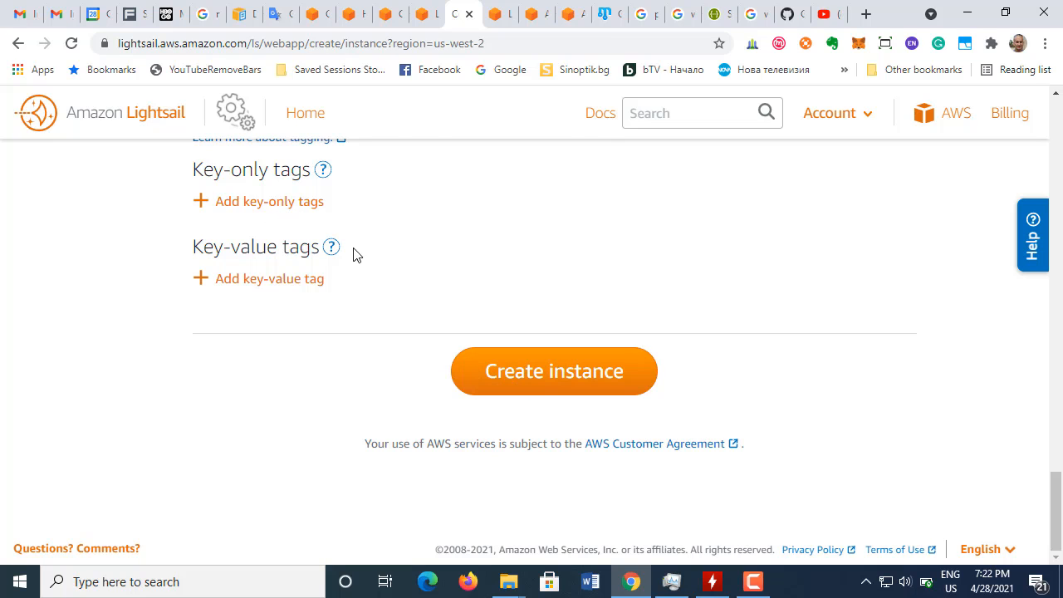
scroll(414, 312, "up", 1)
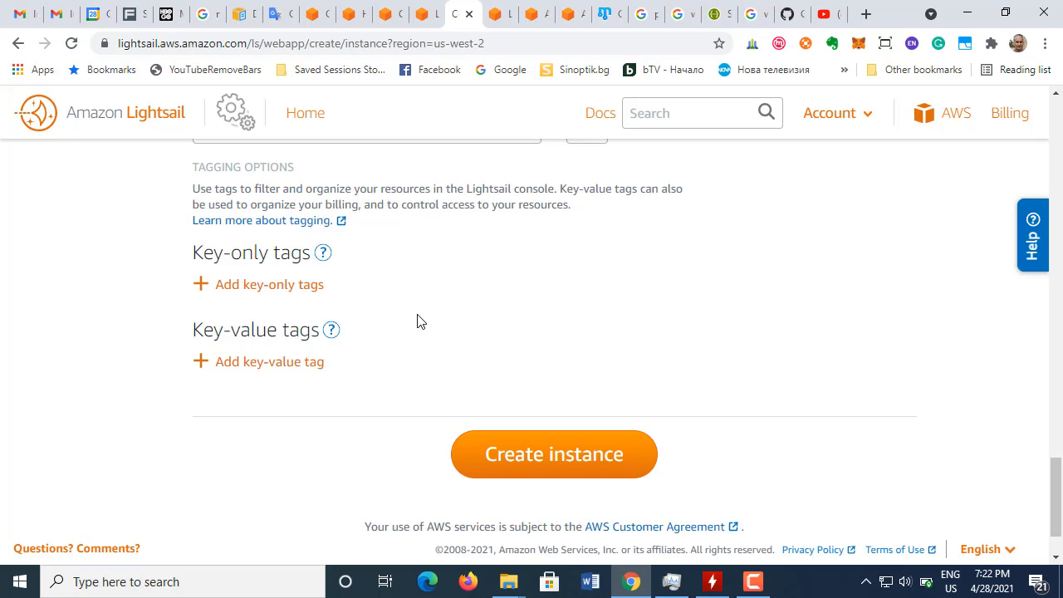
left_click(563, 467)
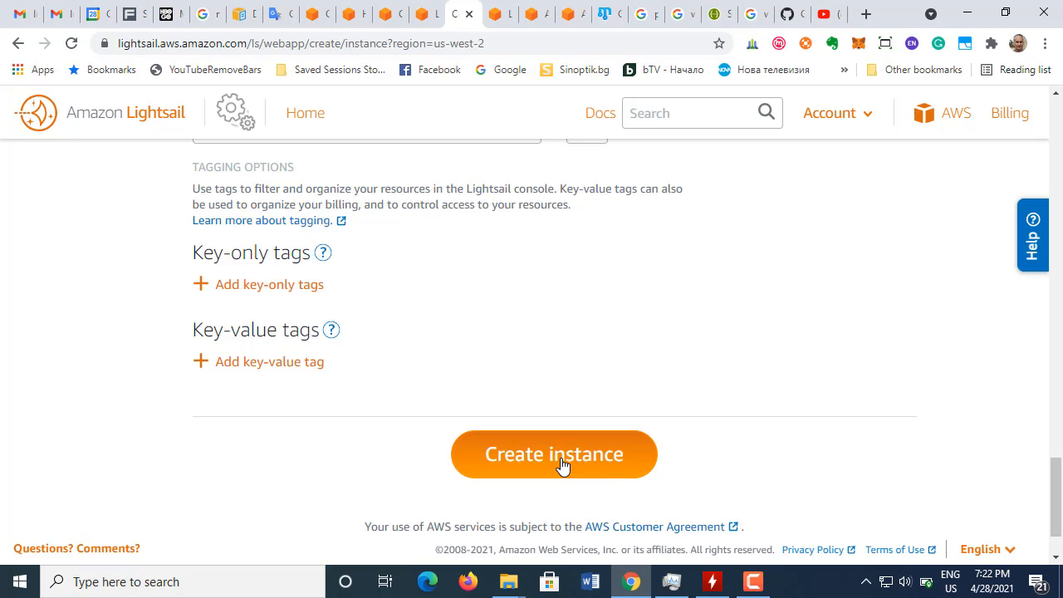
scroll(558, 418, "up", 1)
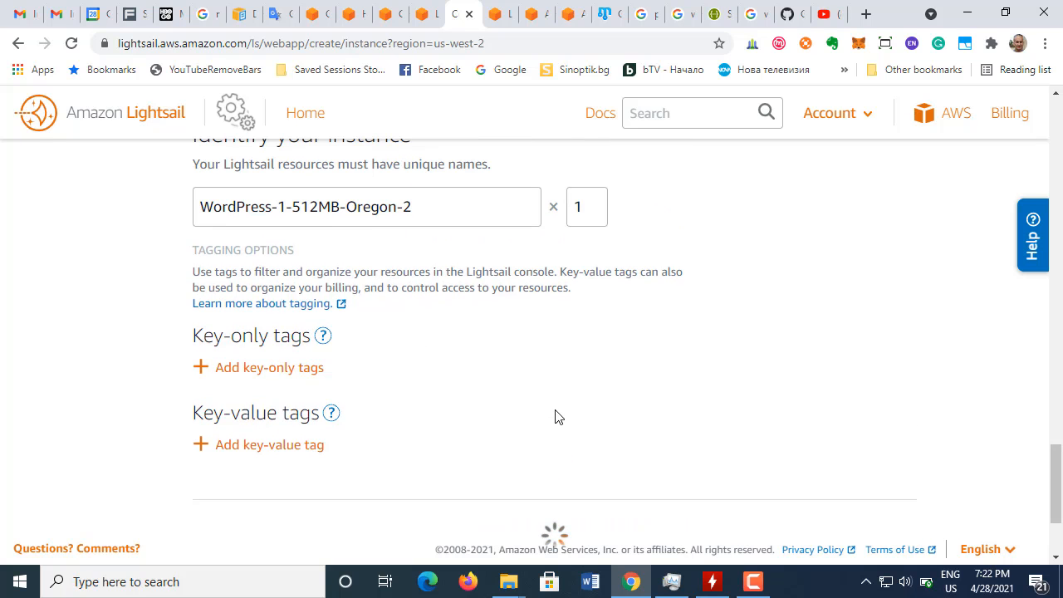
Step: Read through the GoDaddy Pro Sites recommendation shown after creating the instance, and dismiss it
scroll(557, 418, "up", 15)
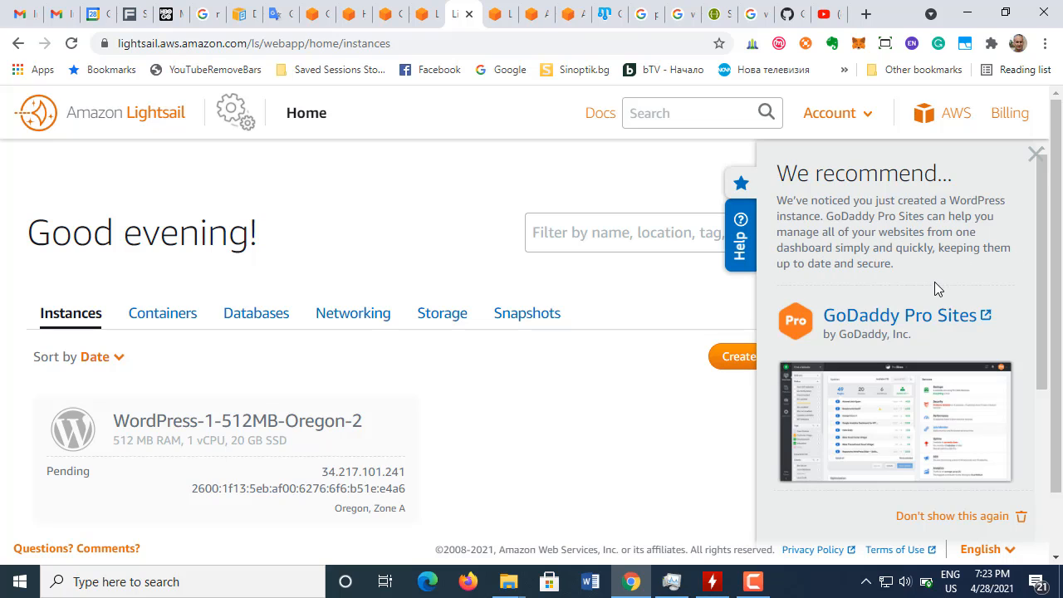
scroll(963, 319, "down", 4)
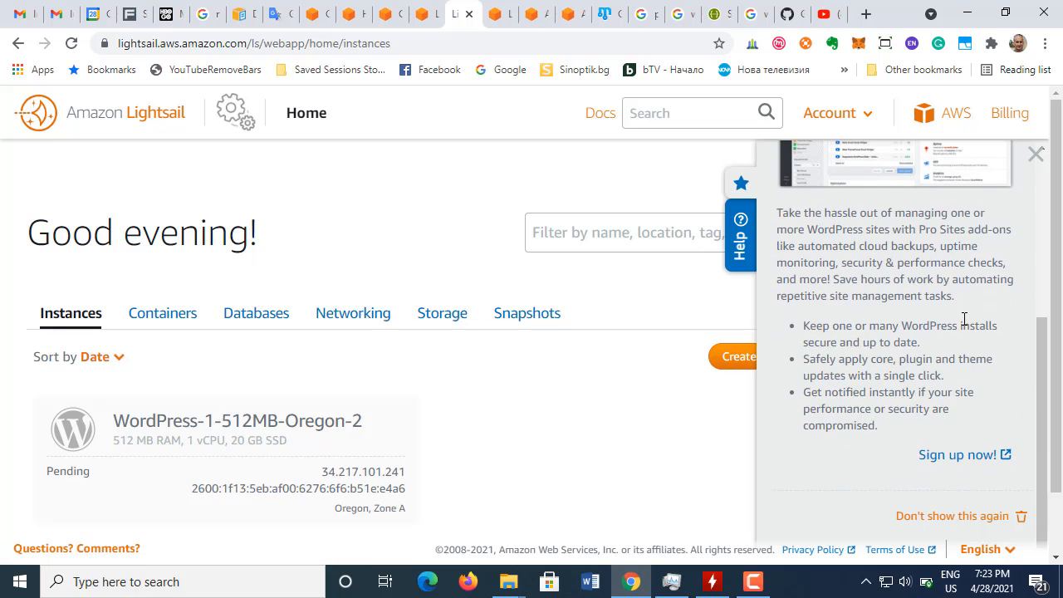
scroll(963, 319, "up", 4)
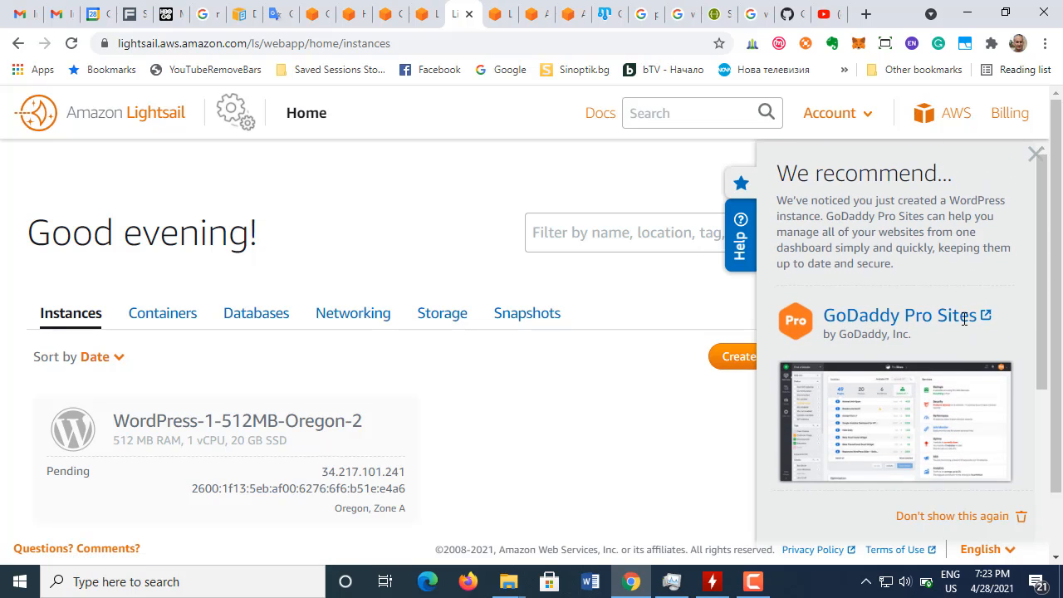
scroll(964, 319, "down", 3)
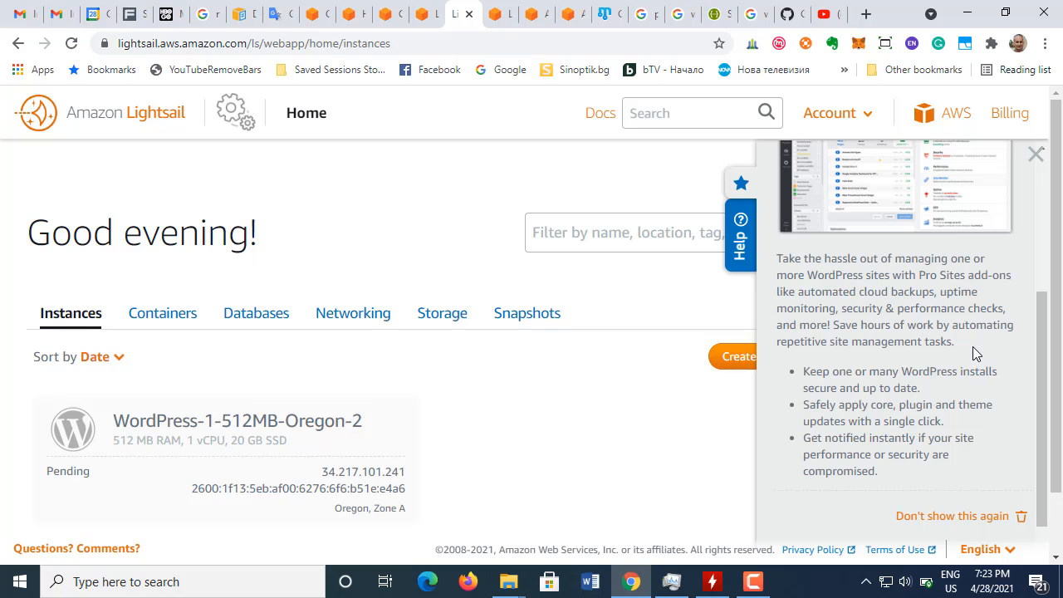
scroll(973, 353, "down", 1)
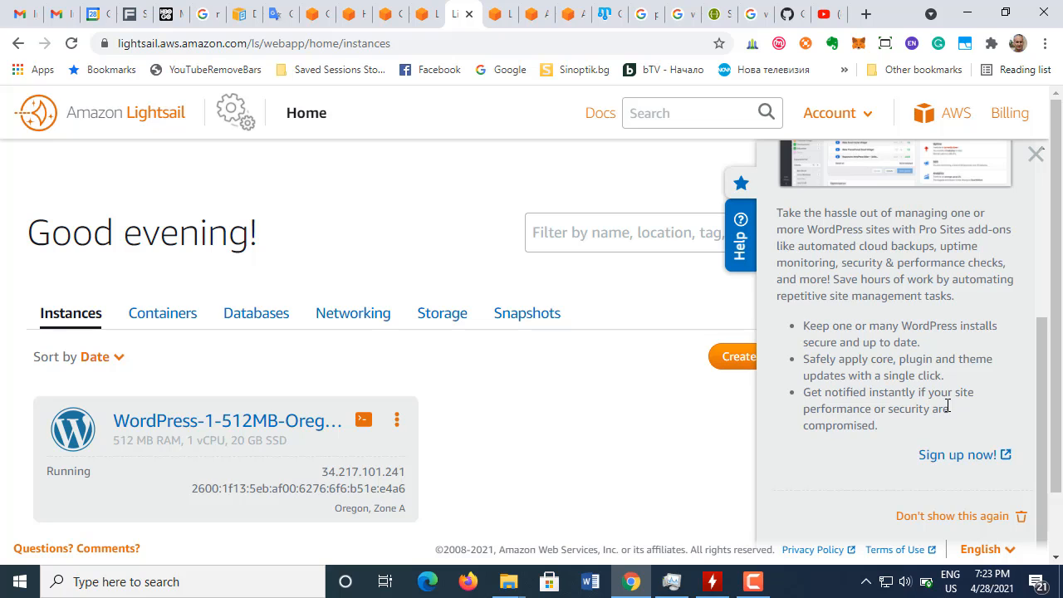
scroll(914, 427, "down", 2)
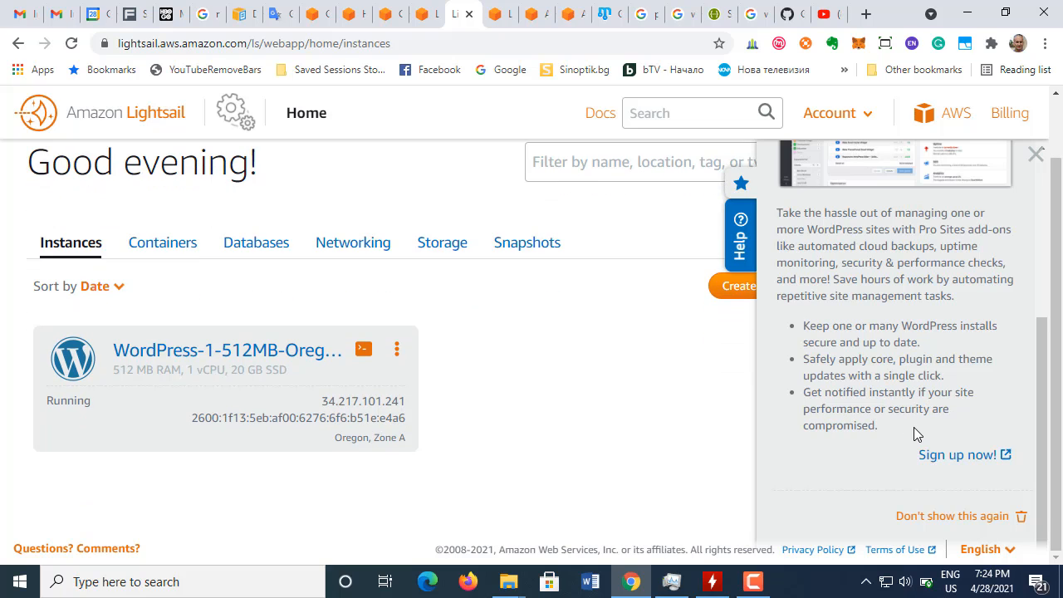
scroll(914, 427, "up", 4)
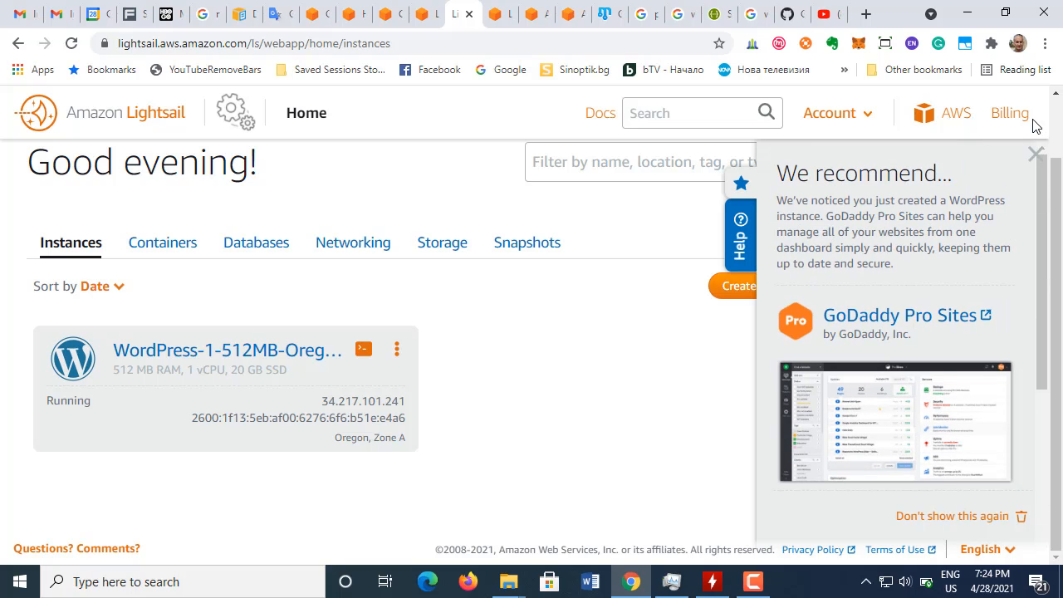
left_click(1036, 158)
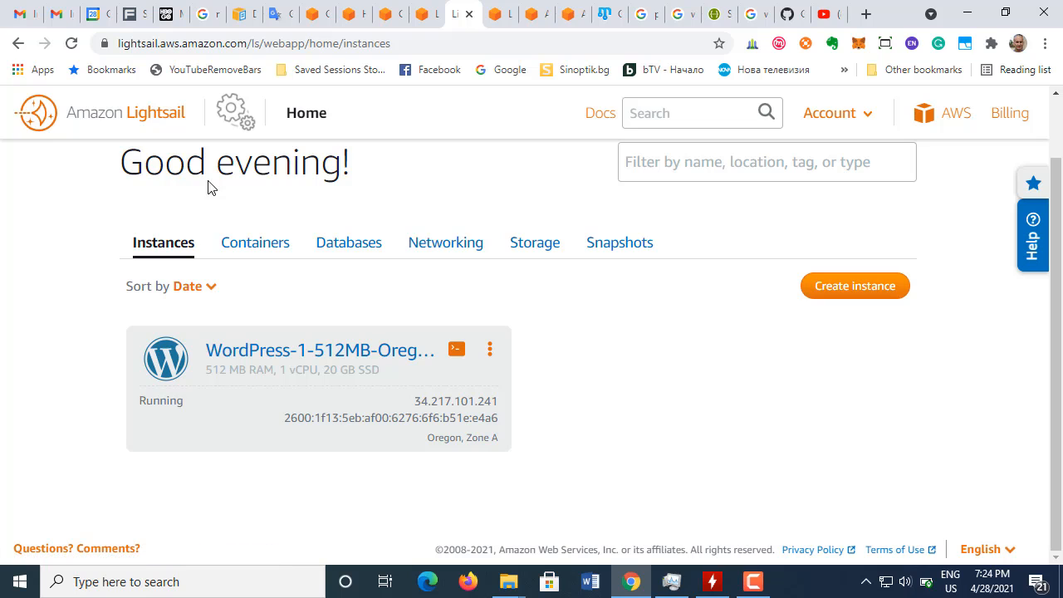
Step: Look over the Containers and Databases sections of the Lightsail home page
scroll(295, 278, "up", 1)
scroll(295, 279, "down", 1)
left_click(268, 247)
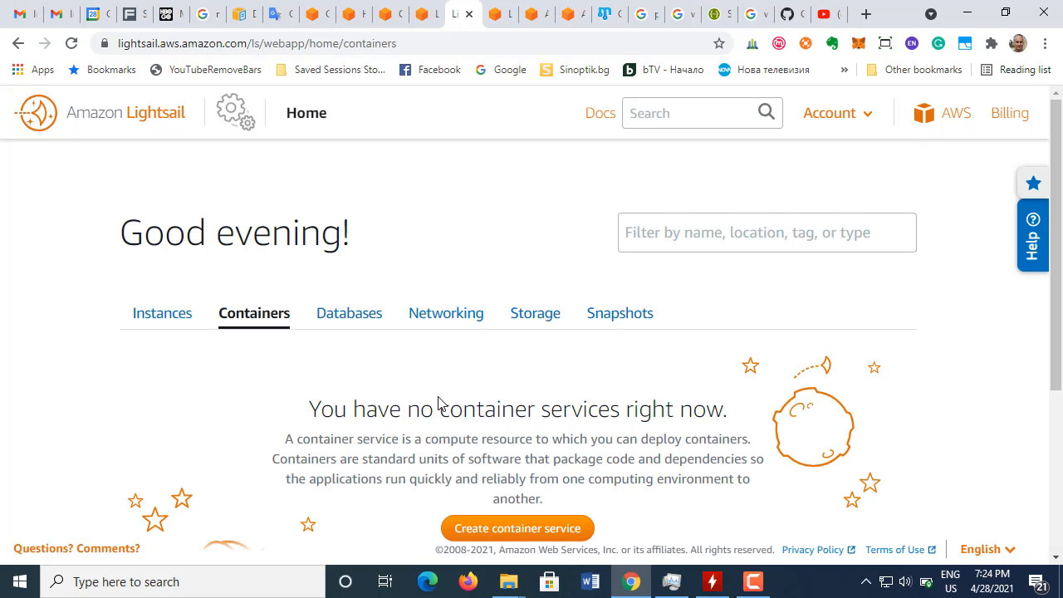
scroll(440, 402, "down", 3)
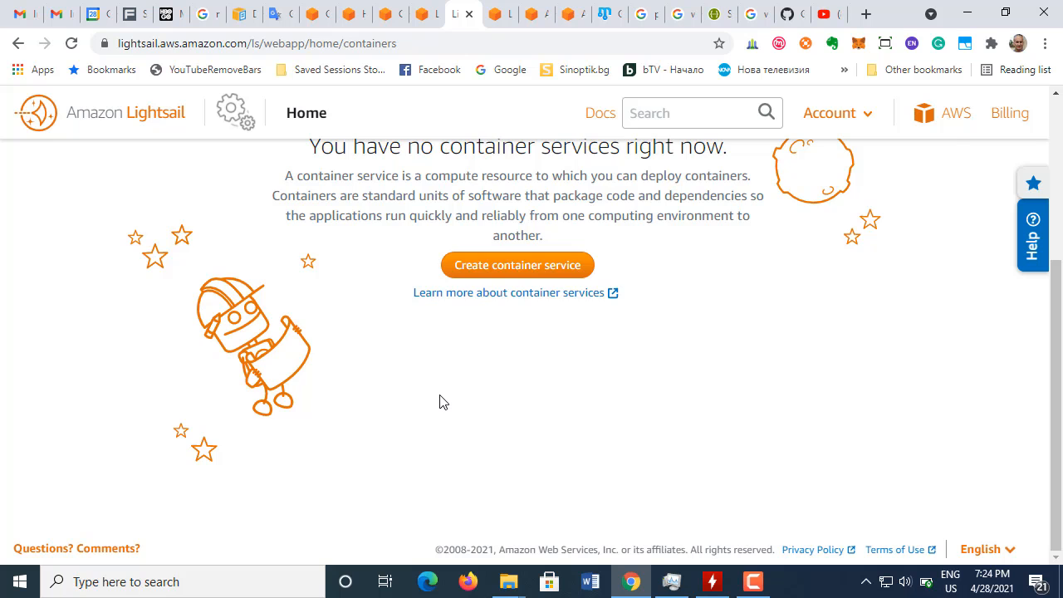
scroll(440, 402, "up", 3)
left_click(347, 316)
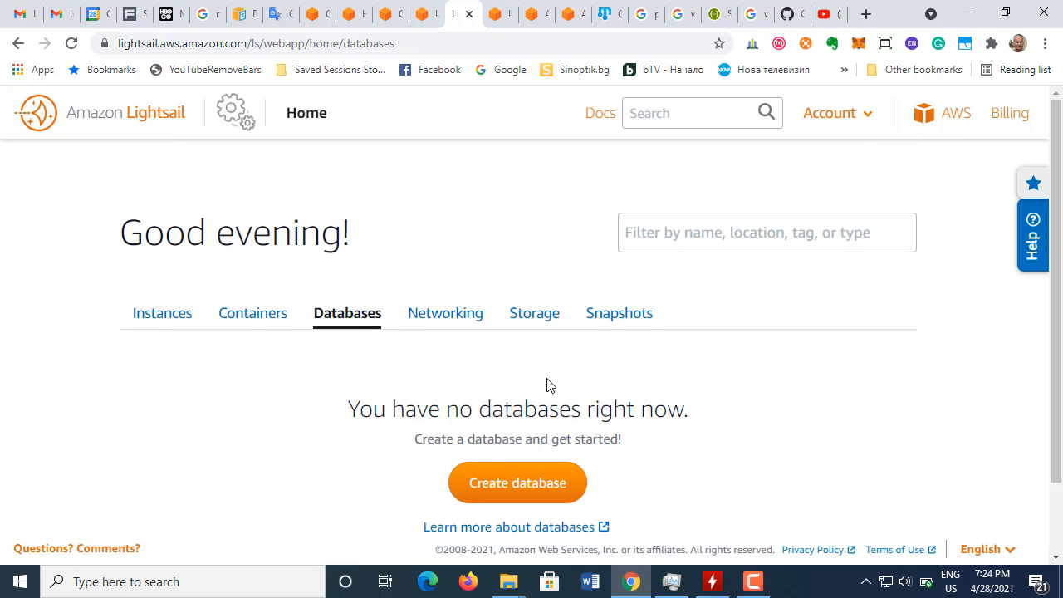
scroll(546, 385, "down", 2)
scroll(548, 384, "up", 2)
Step: Examine Lightsail's networking resources, from static IP and distribution to load balancer and DNS zone
left_click(461, 317)
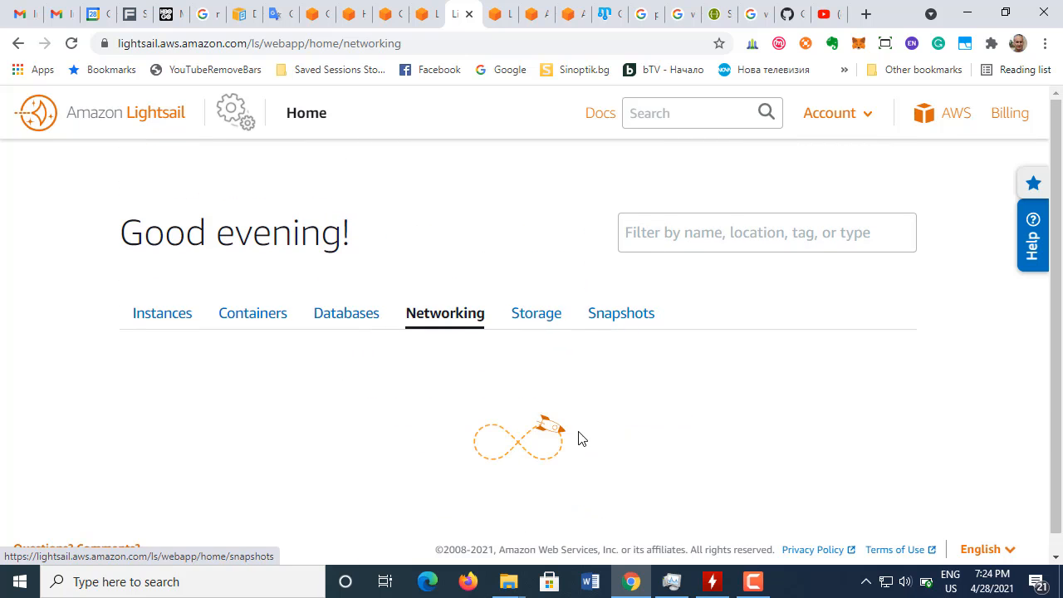
scroll(573, 432, "down", 2)
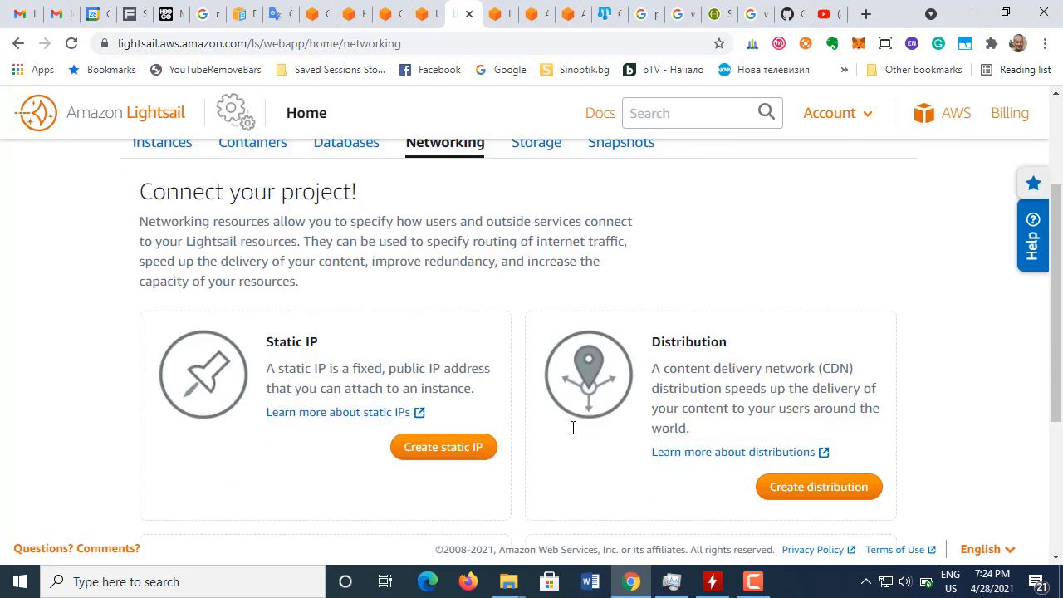
scroll(572, 430, "down", 3)
scroll(573, 432, "up", 2)
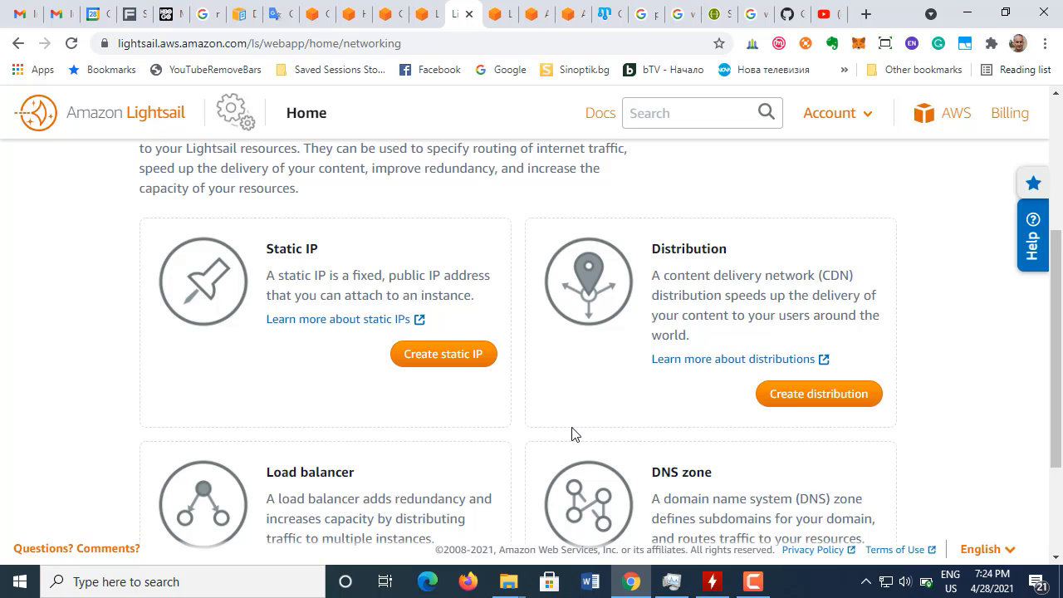
scroll(573, 434, "down", 2)
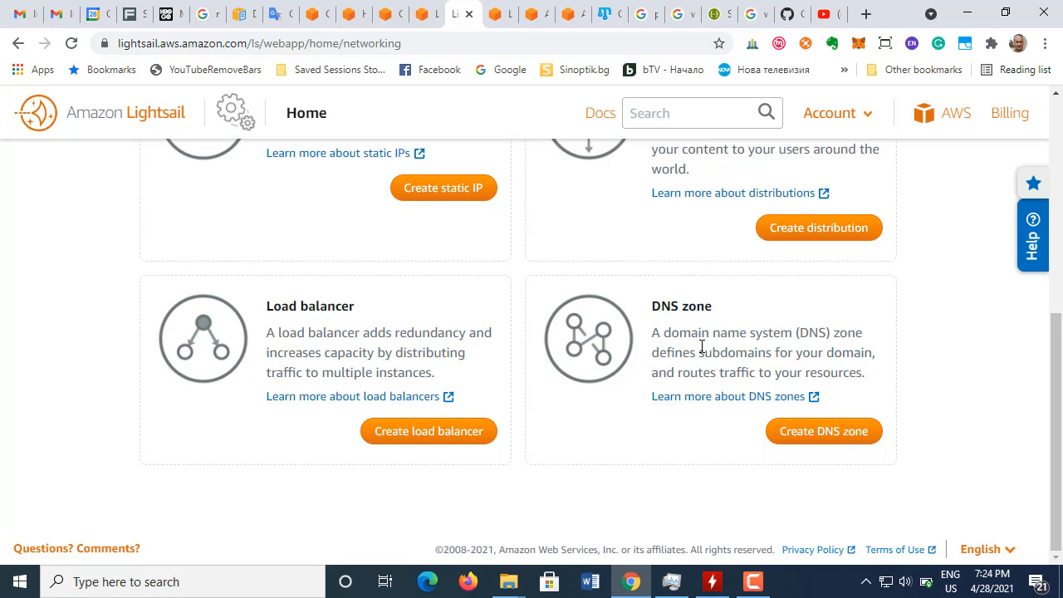
scroll(701, 355, "up", 5)
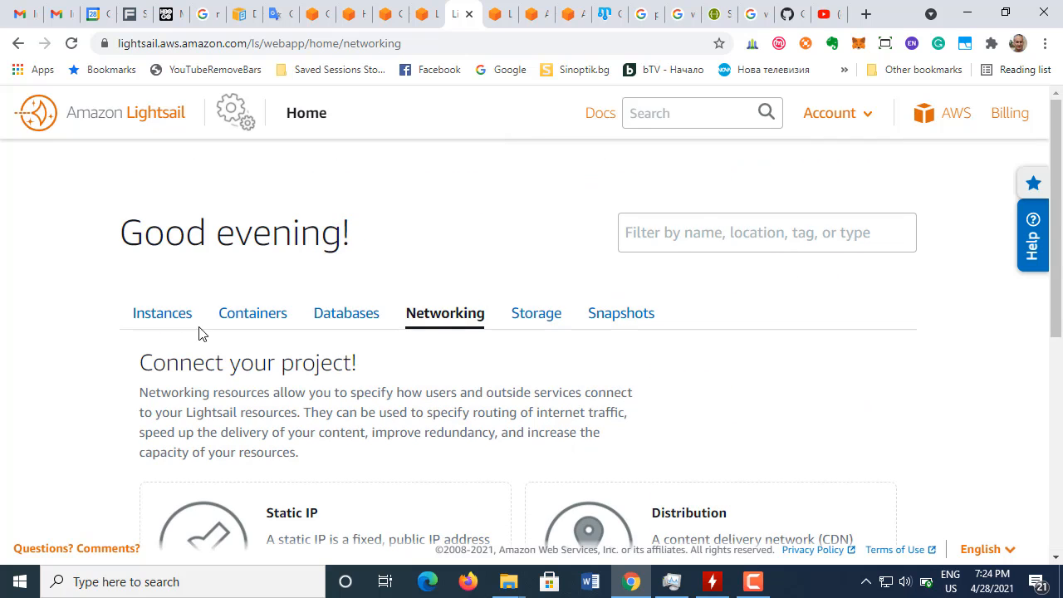
Step: Return to the instances list and highlight the WordPress instance's public IPv4 address
left_click(170, 331)
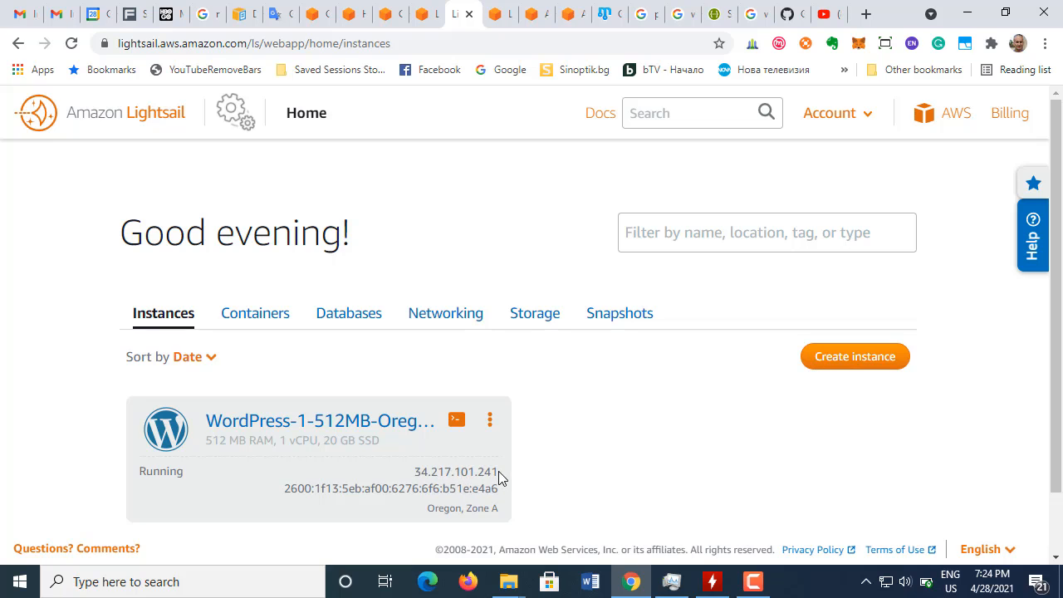
double_click(417, 474)
left_click_drag(417, 473, 470, 471)
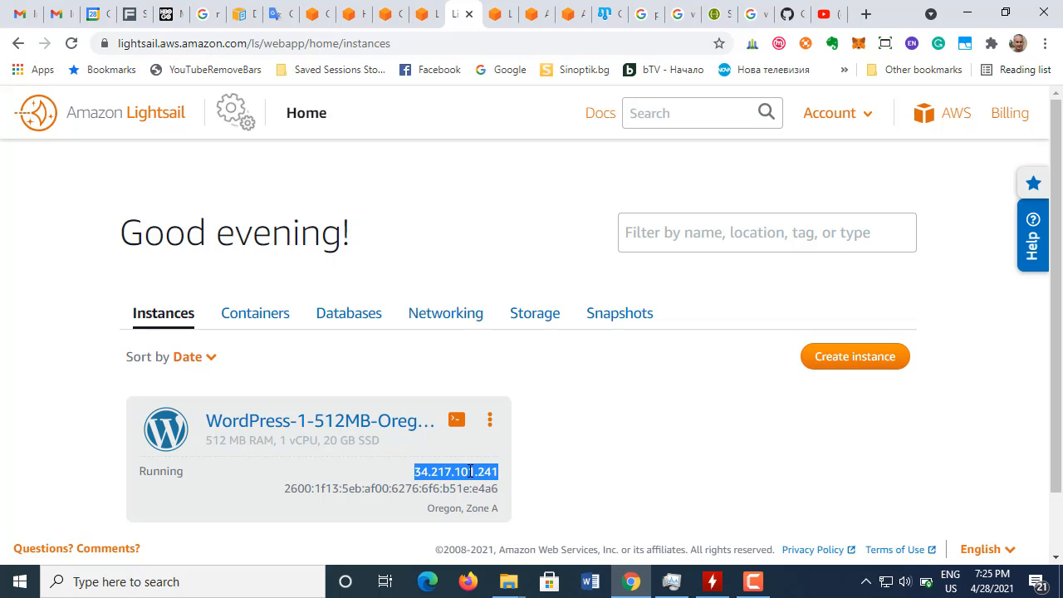
right_click(471, 471)
left_click(528, 309)
Step: Look over the Storage and Snapshots sections of the Lightsail home page
left_click(529, 320)
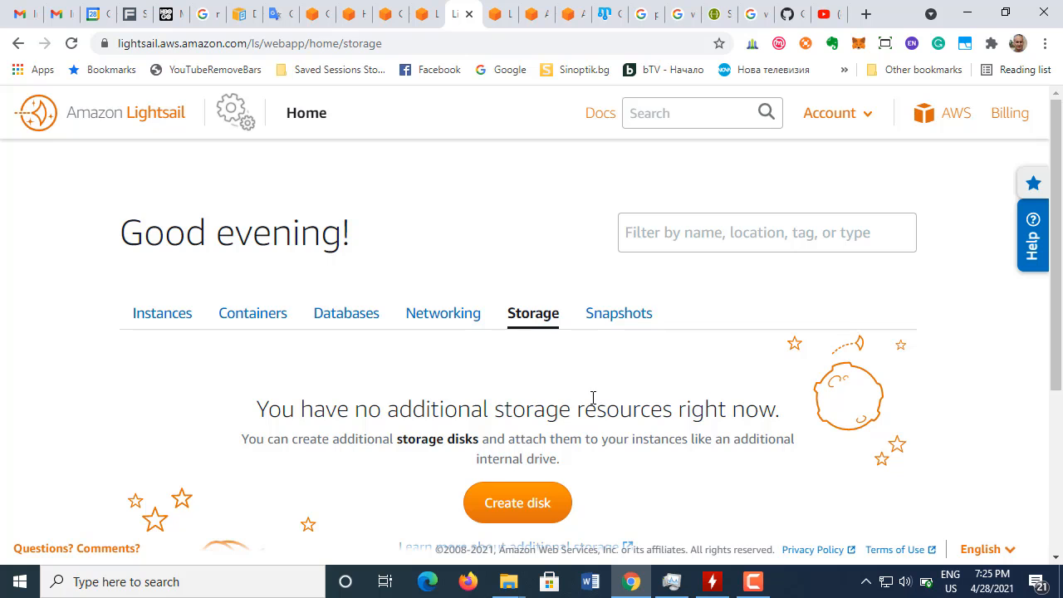
scroll(624, 399, "down", 3)
scroll(624, 401, "up", 3)
left_click(614, 314)
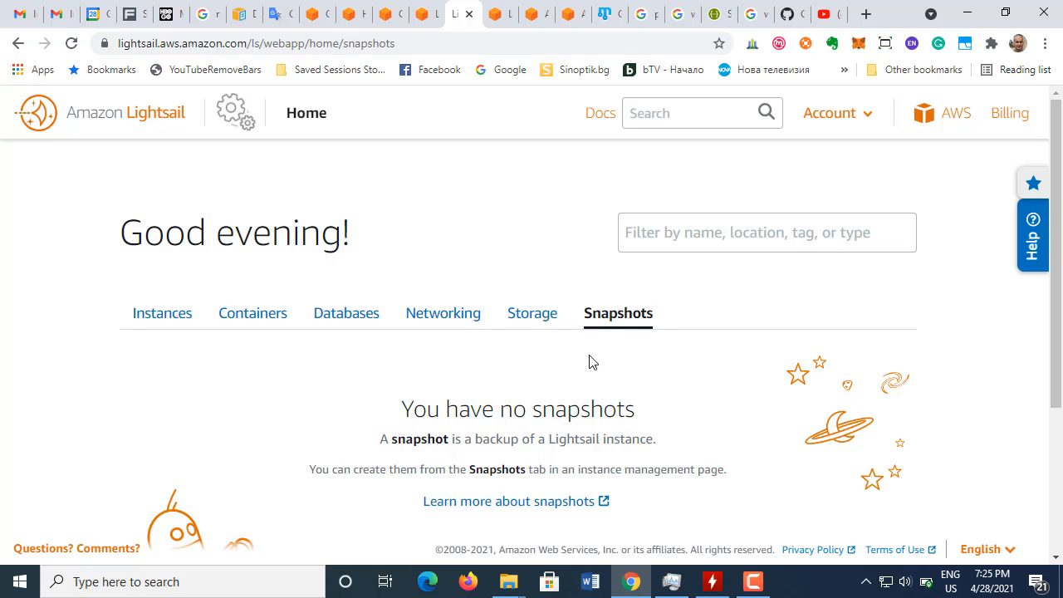
scroll(588, 359, "down", 3)
scroll(582, 359, "up", 3)
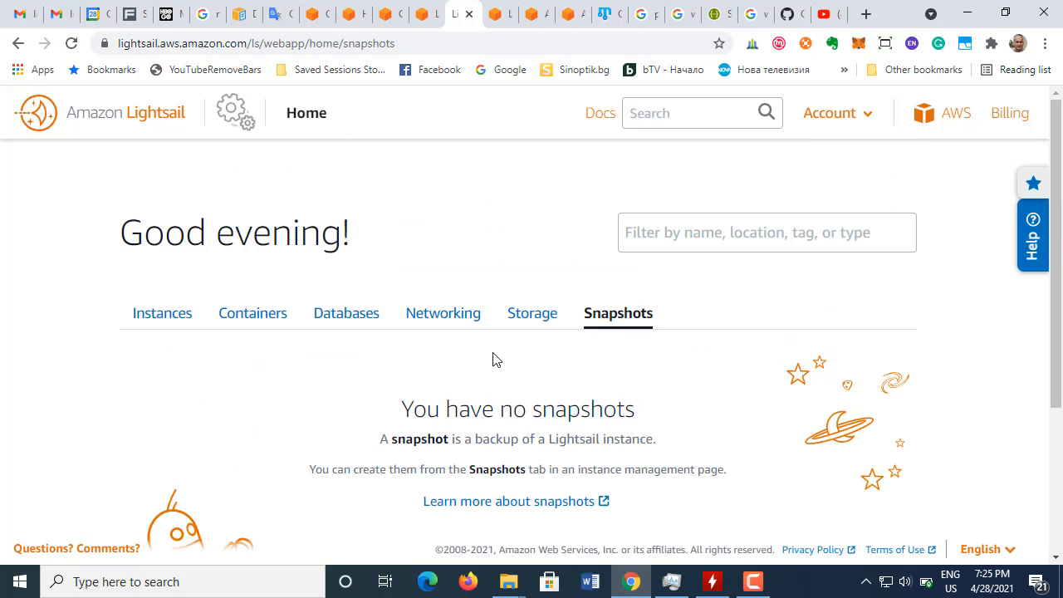
Step: Go back to the instances list and view the actions available for the WordPress instance, without choosing any
left_click(157, 326)
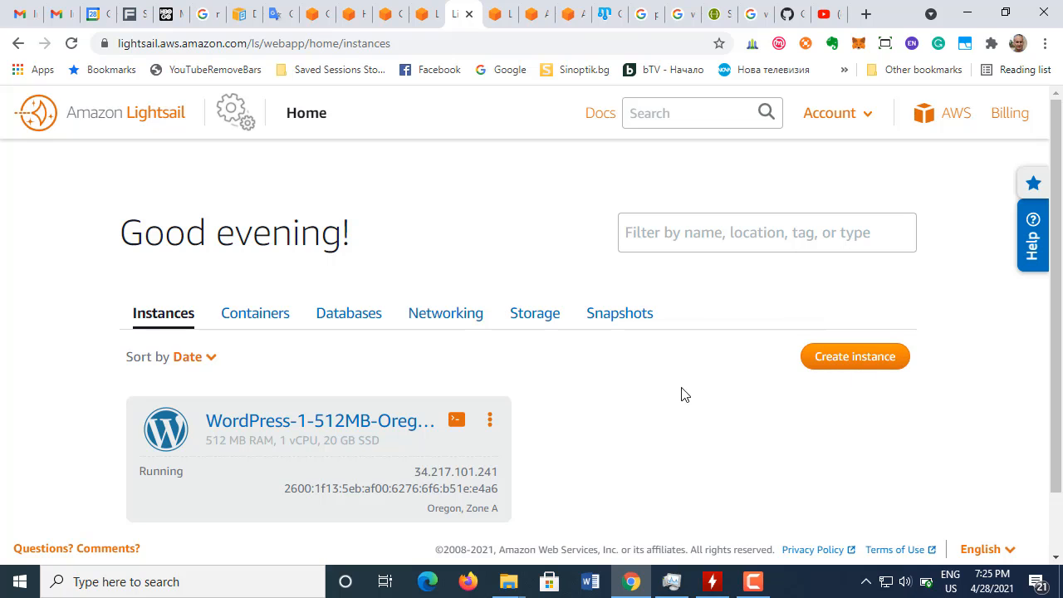
left_click(489, 423)
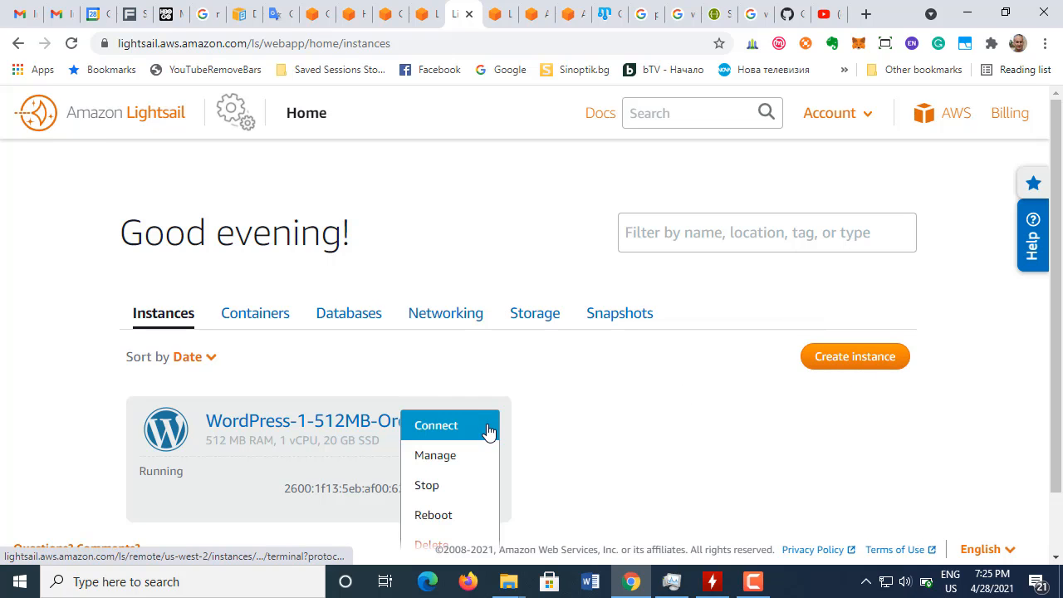
scroll(489, 425, "down", 1)
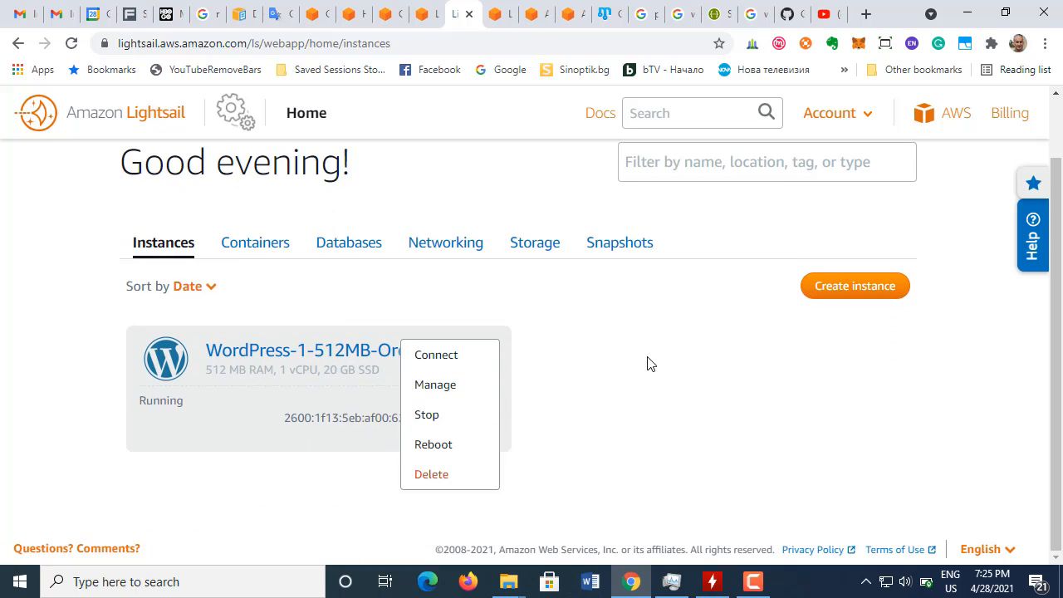
left_click(581, 303)
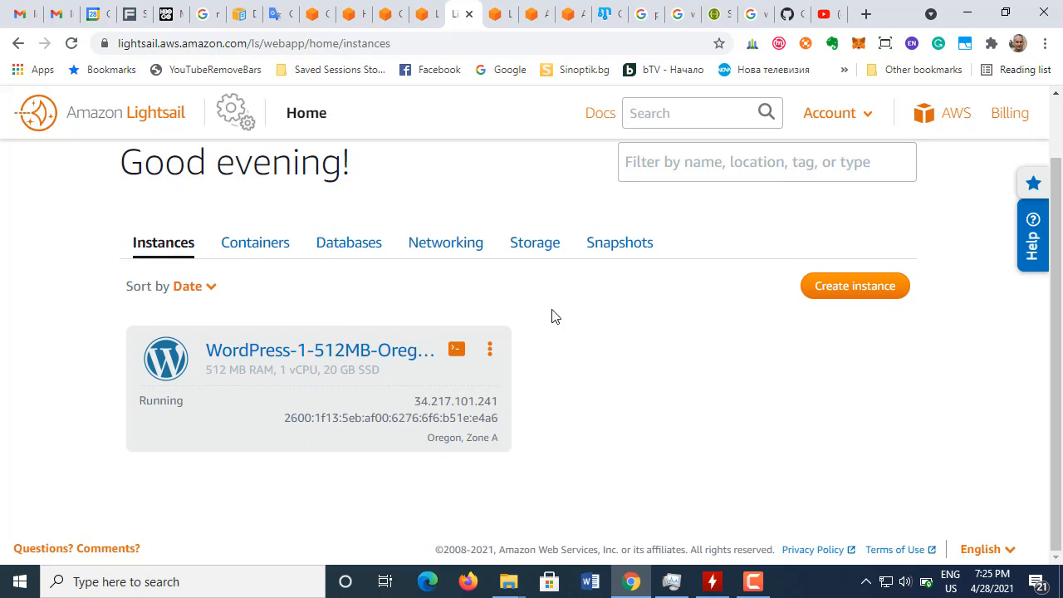
Step: View the WordPress instance's management page in a separate tab, close it, and return to the instances list
right_click(346, 355)
left_click(399, 83)
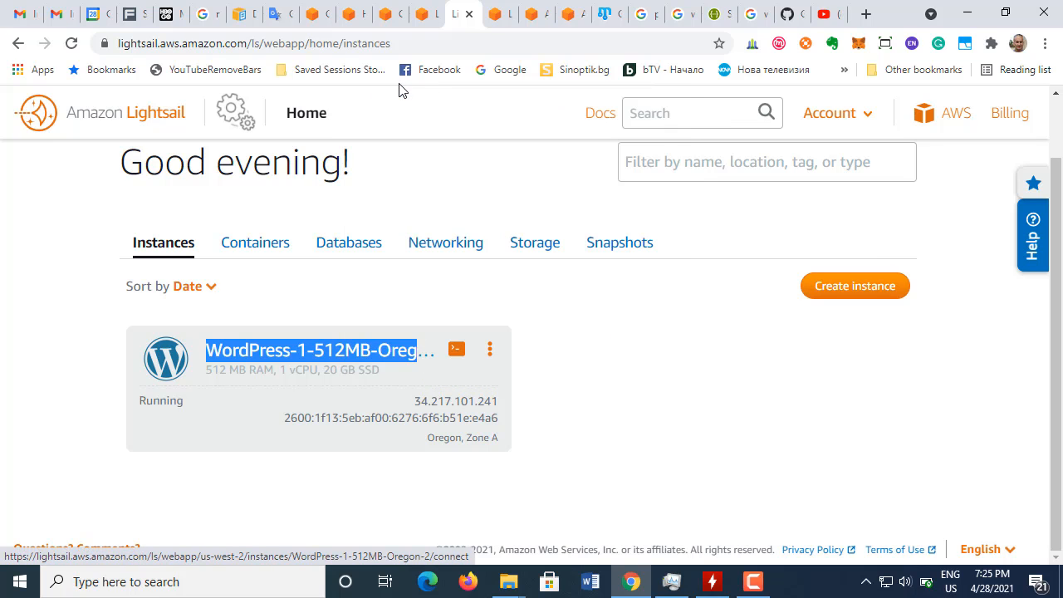
left_click(513, 17)
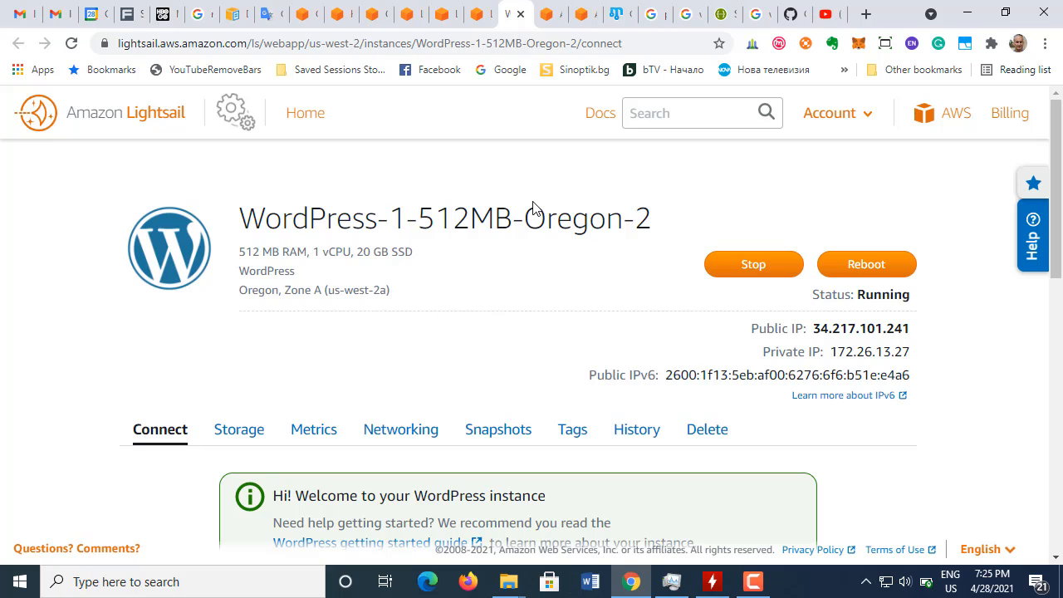
left_click(521, 14)
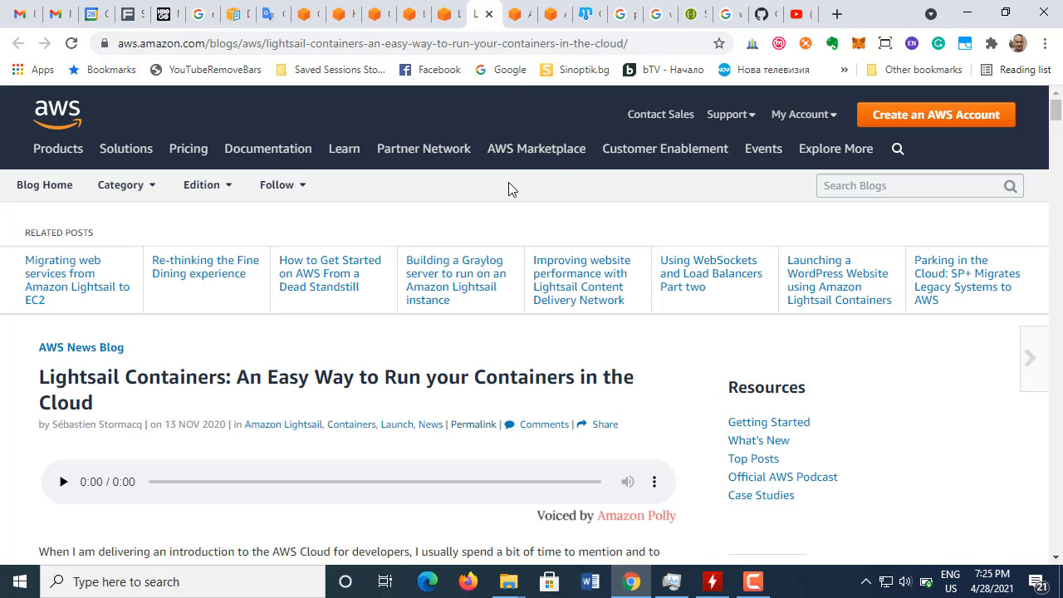
left_click(459, 21)
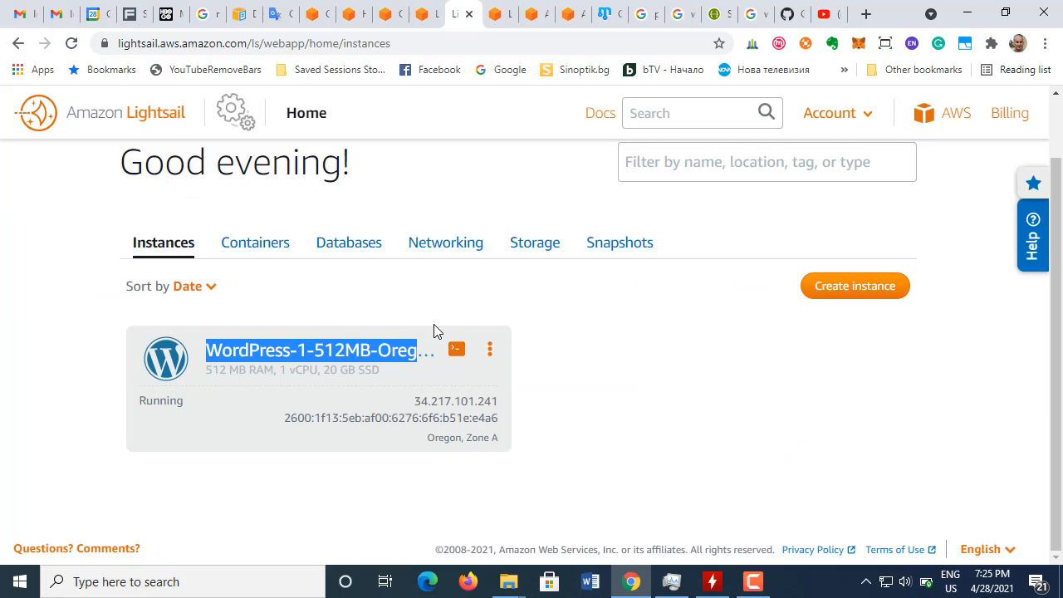
Step: Copy the WordPress instance's public IP 34.217.101.241 and open it as a website in a new browser tab
left_click(615, 396)
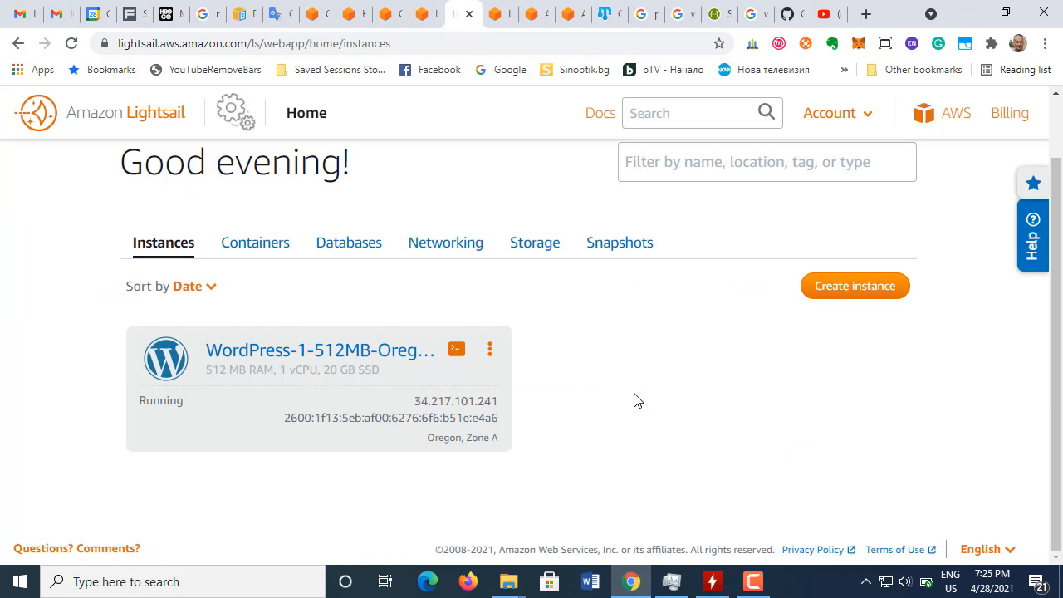
double_click(416, 401)
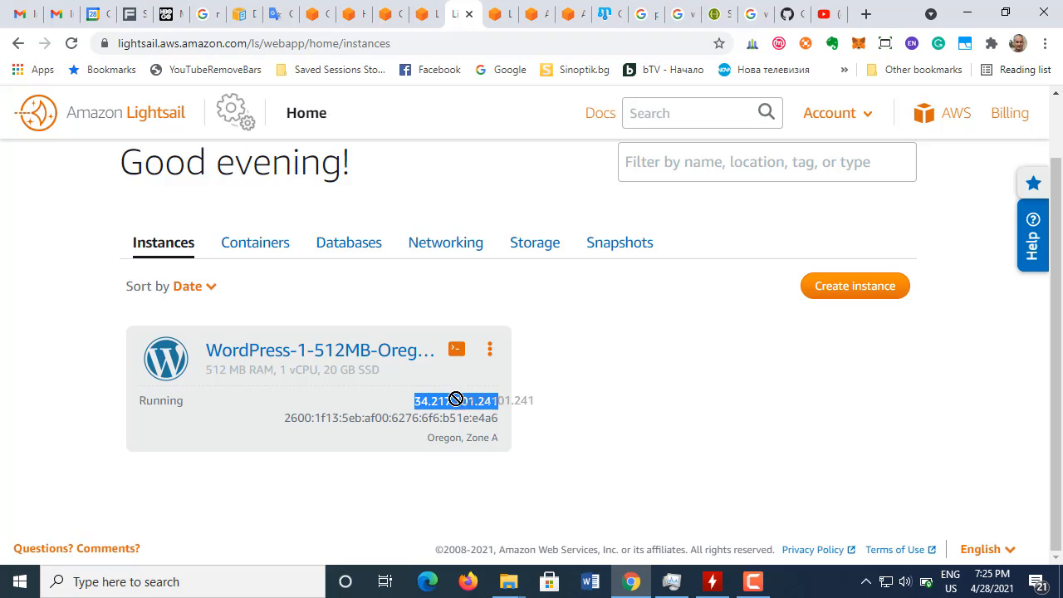
right_click(462, 405)
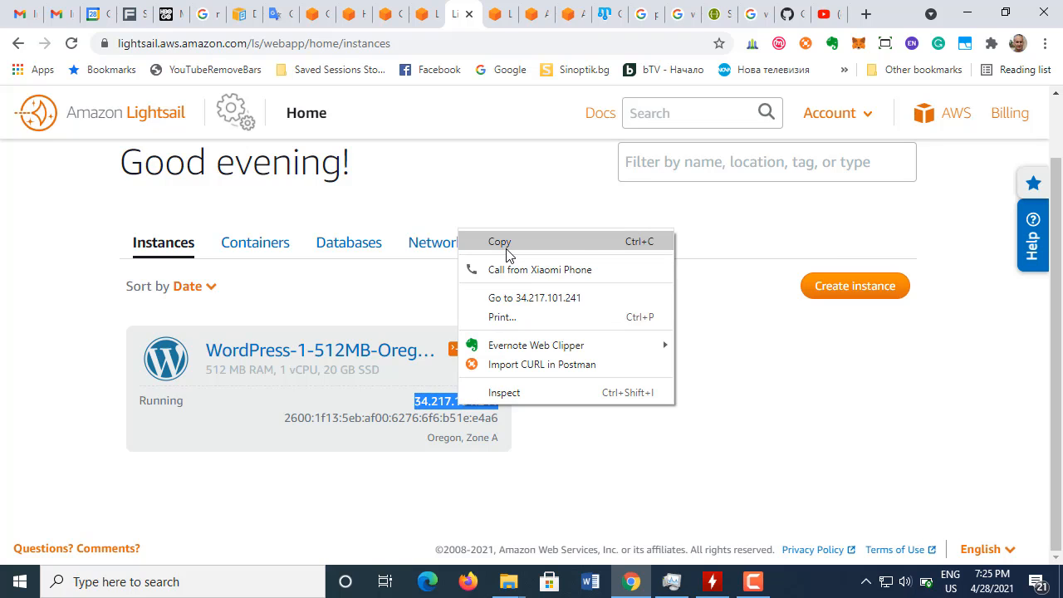
left_click(506, 242)
left_click(865, 15)
right_click(556, 43)
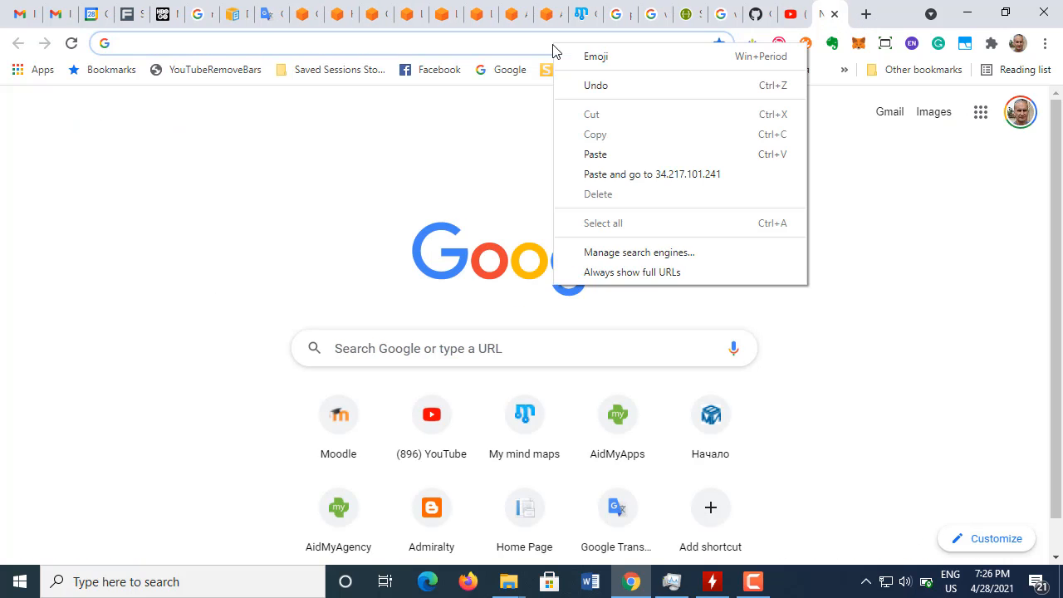
left_click(615, 155)
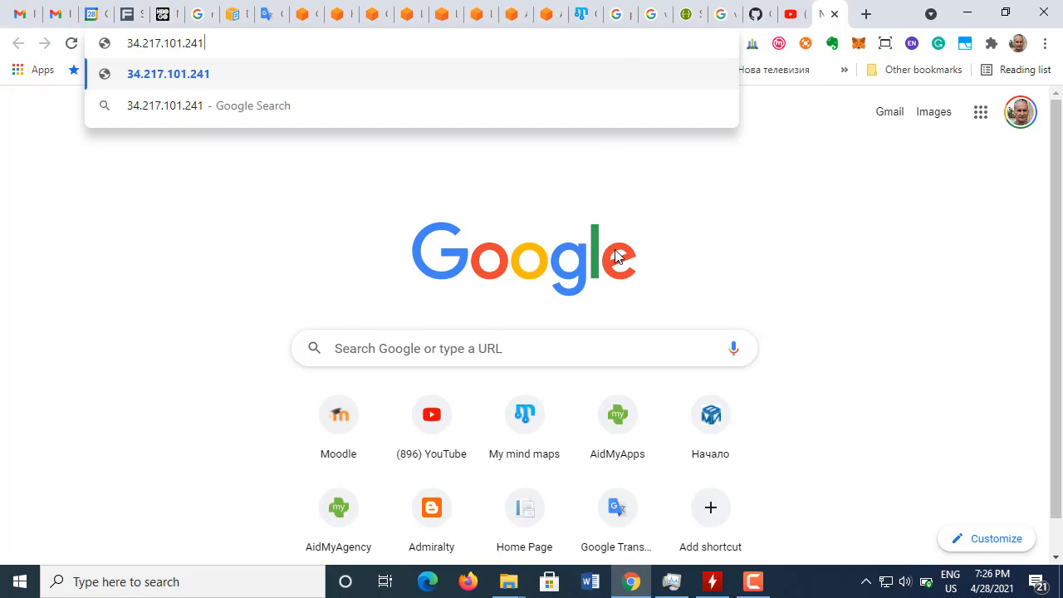
key("Return")
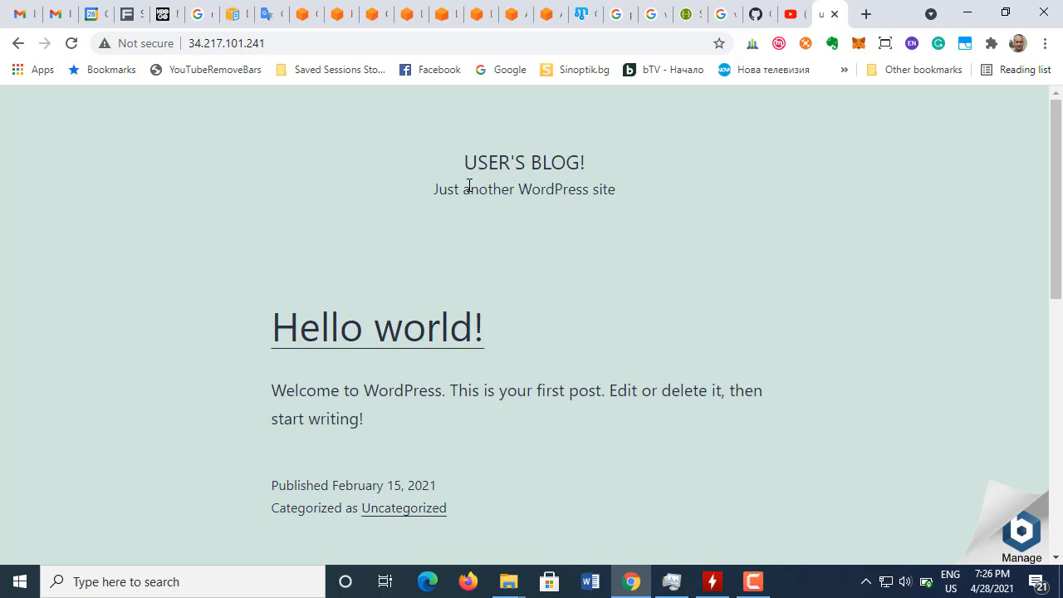
Step: Return to the AWS tutorial and read section 3 on connecting via SSH and getting the WordPress password
left_click(441, 15)
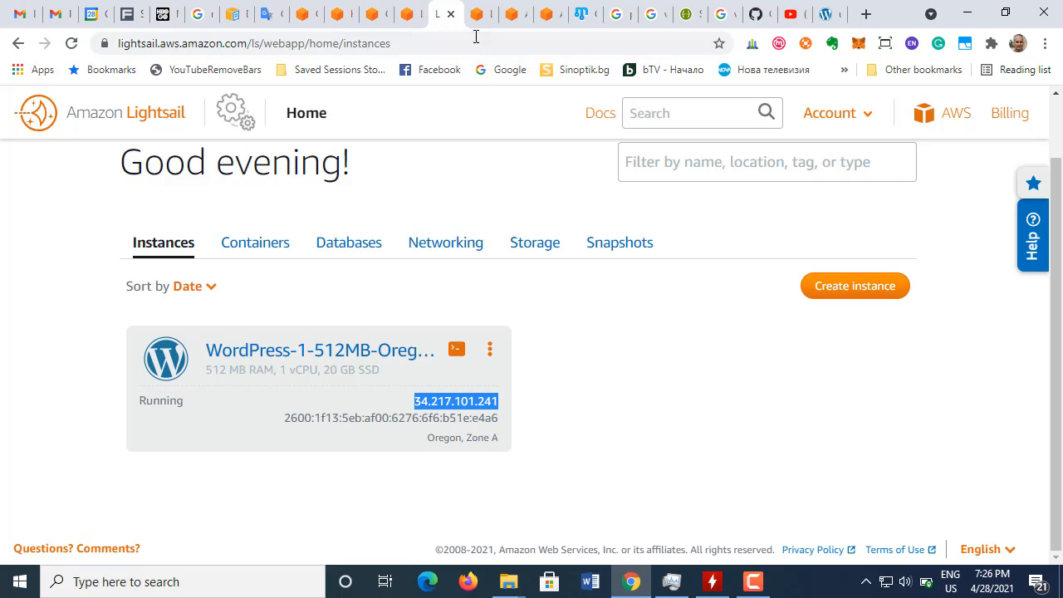
left_click(408, 14)
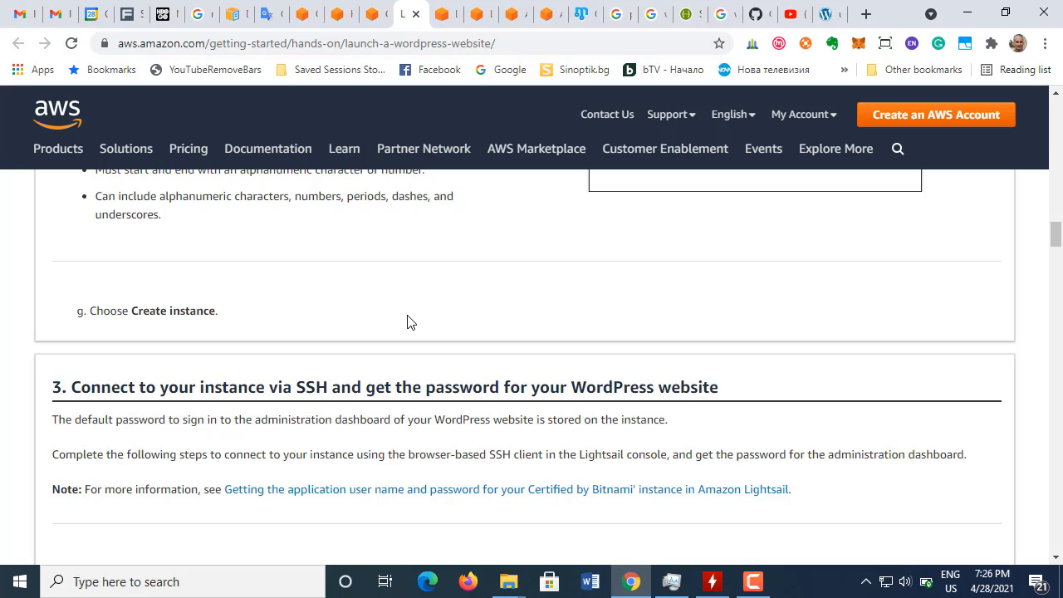
scroll(407, 328, "down", 1)
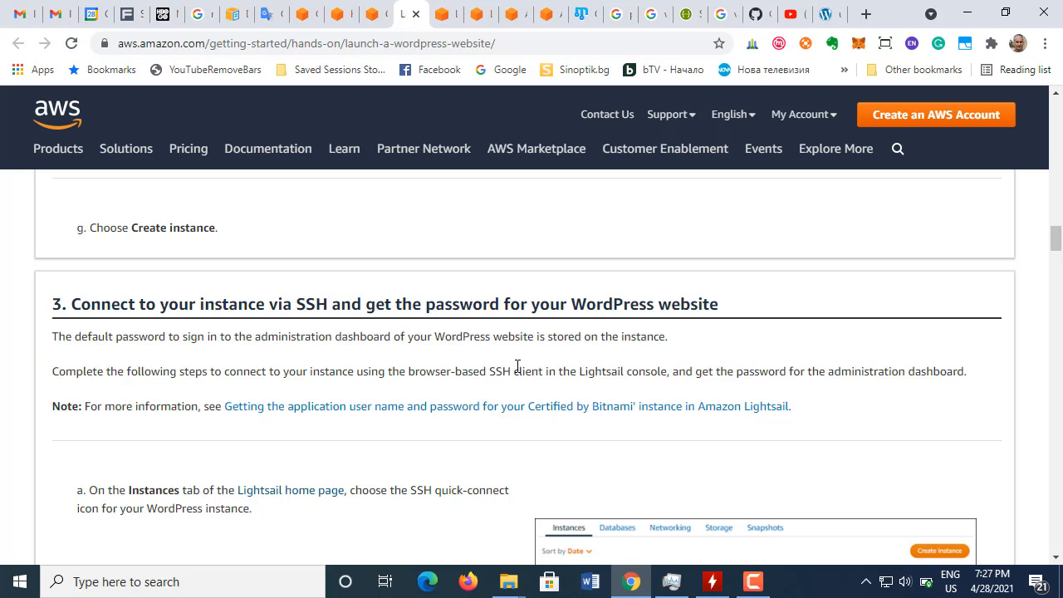
Step: Read the tutorial's SSH quick-connect instruction and view the WordPress instance's actions in Lightsail without choosing any
scroll(517, 367, "down", 2)
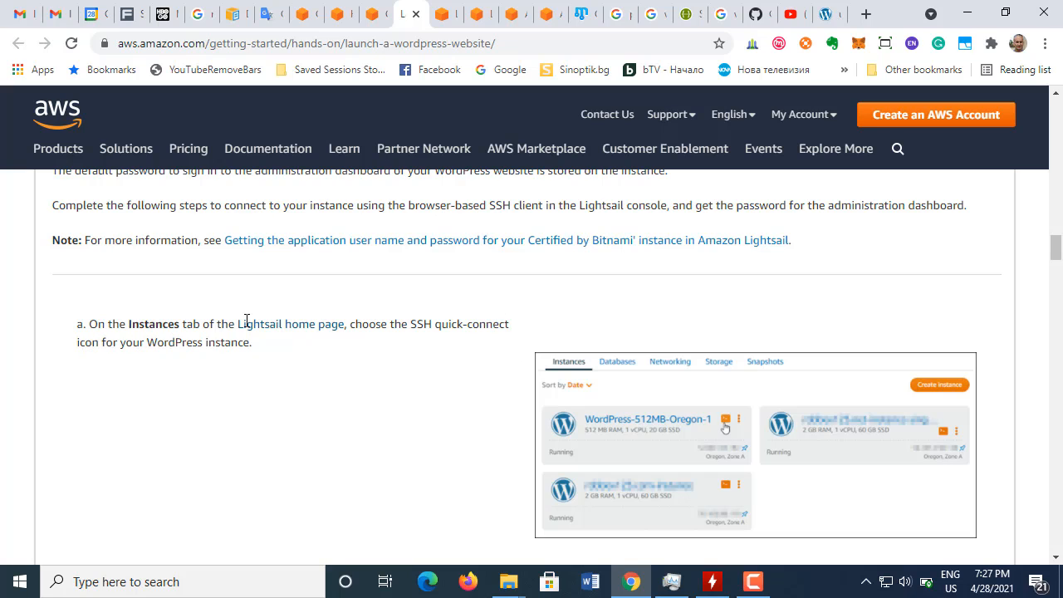
left_click(445, 15)
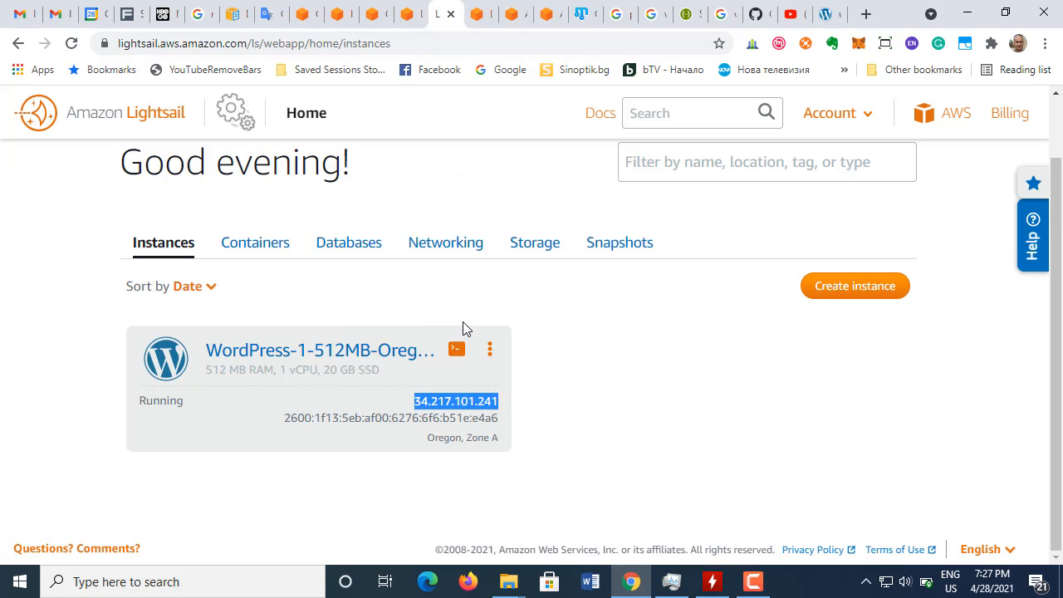
left_click(24, 407)
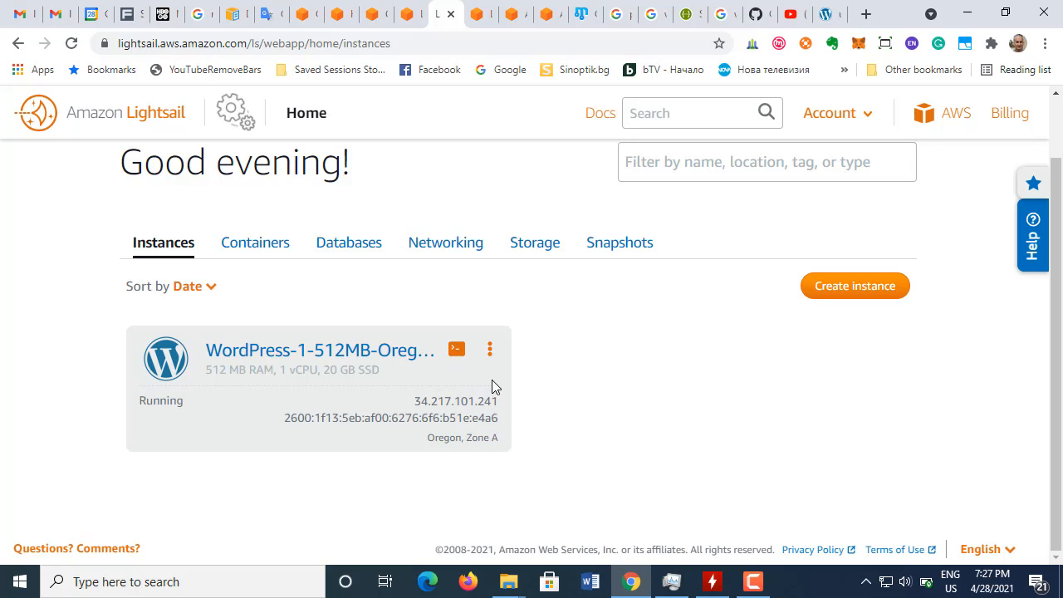
left_click(490, 350)
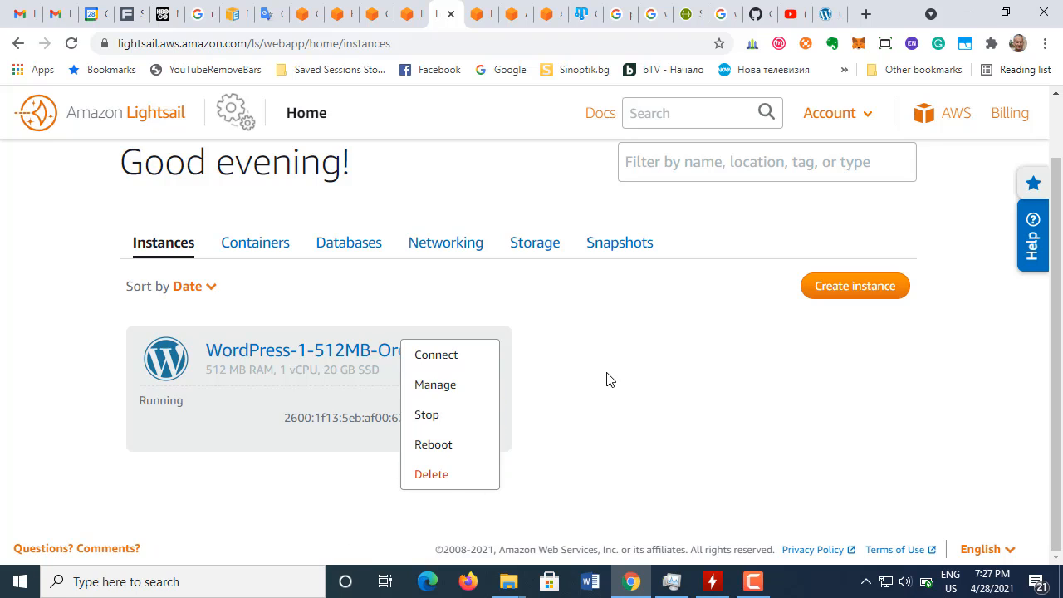
left_click(606, 379)
left_click(494, 357)
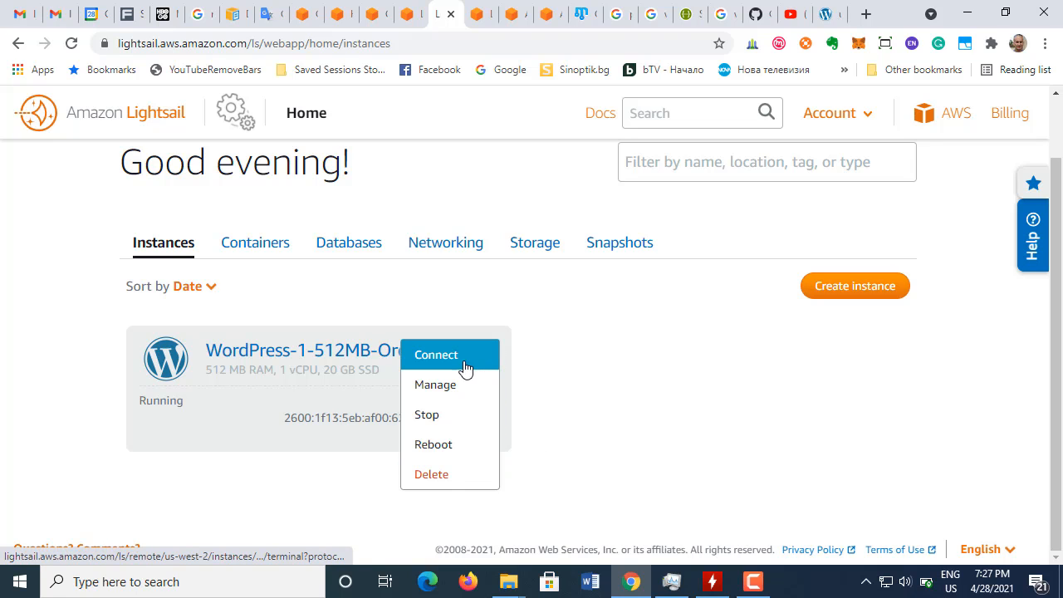
left_click(574, 375)
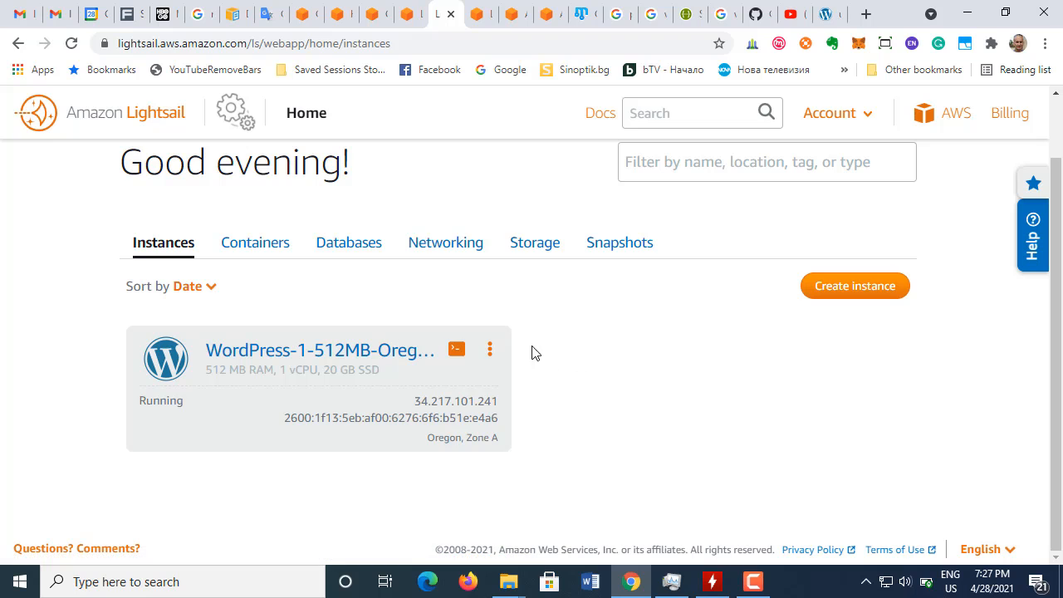
Step: Recheck the tutorial's instruction, open the WordPress instance's browser-based SSH terminal from the Lightsail instances list, and move its window toward the screen centre
left_click(410, 14)
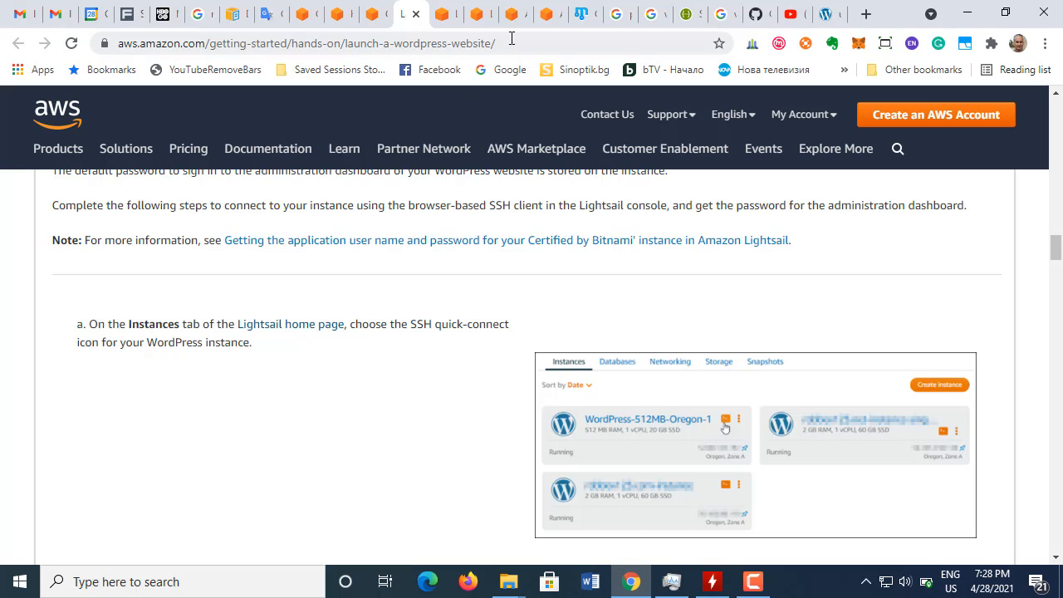
left_click(440, 18)
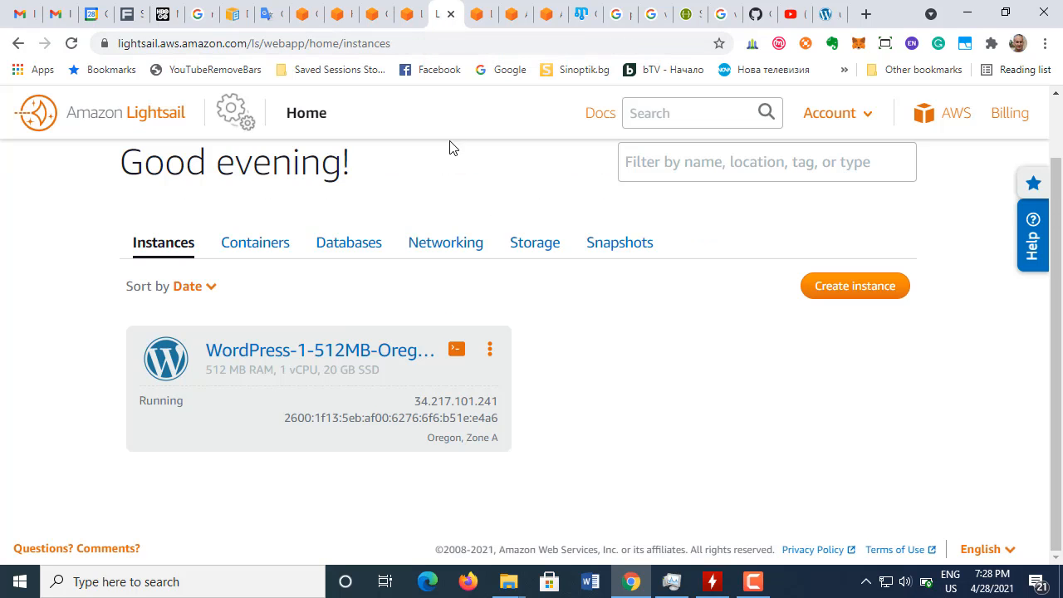
left_click(458, 356)
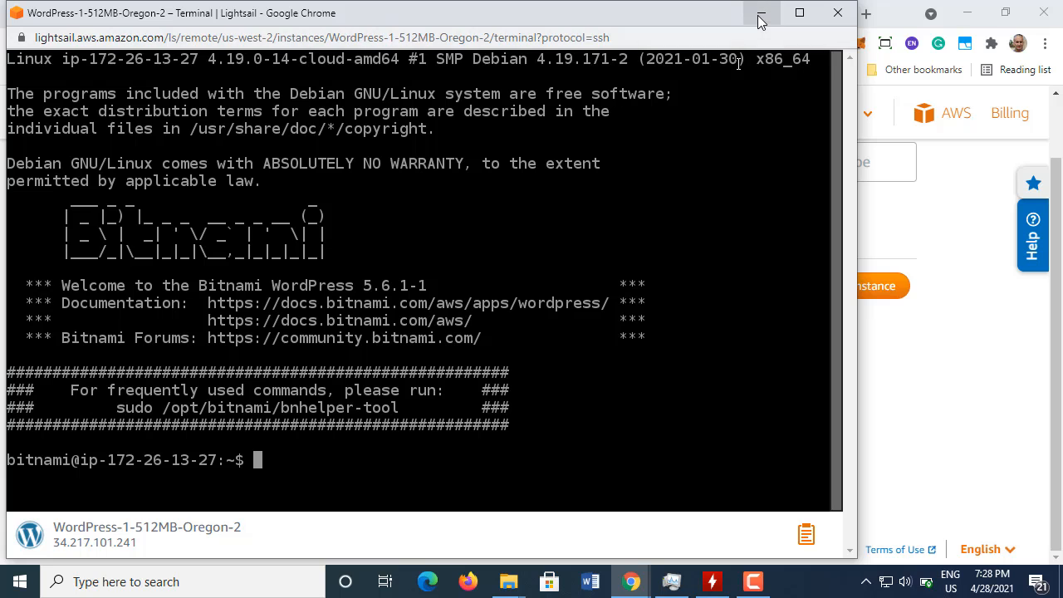
left_click_drag(430, 20, 524, 20)
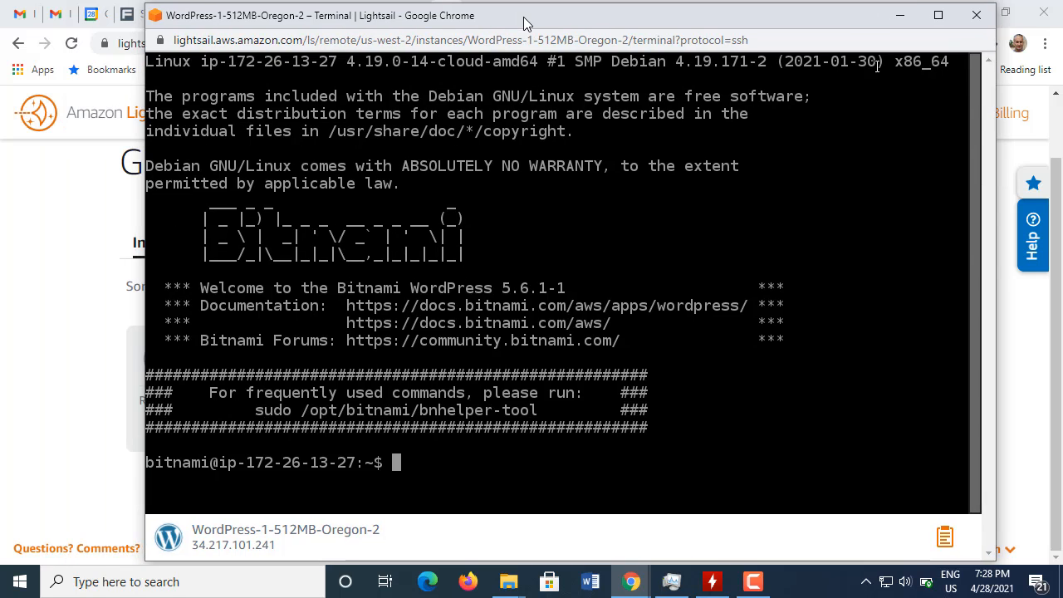
Step: Return to the AWS tutorial and highlight step b's password retrieval command, cat $HOME/bitnami_application_password
left_click(9, 300)
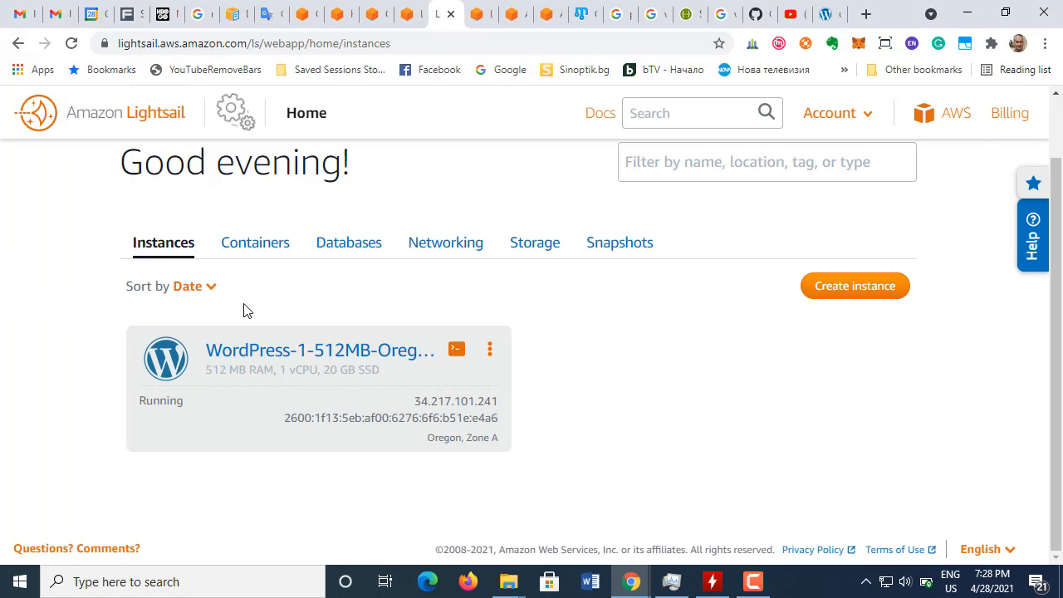
left_click(405, 20)
scroll(401, 372, "down", 1)
scroll(400, 372, "down", 5)
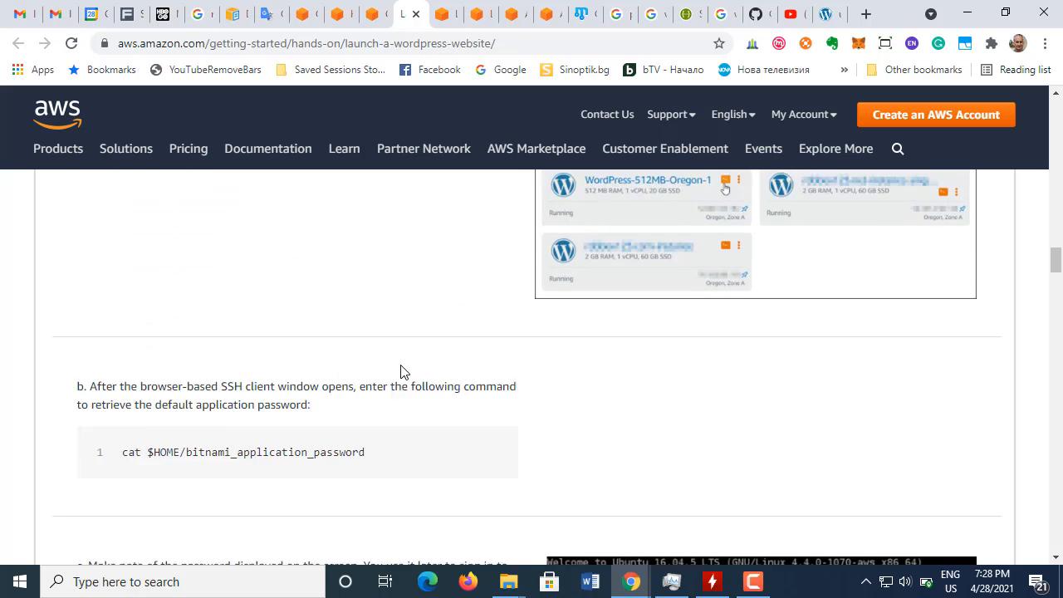
scroll(347, 354, "up", 1)
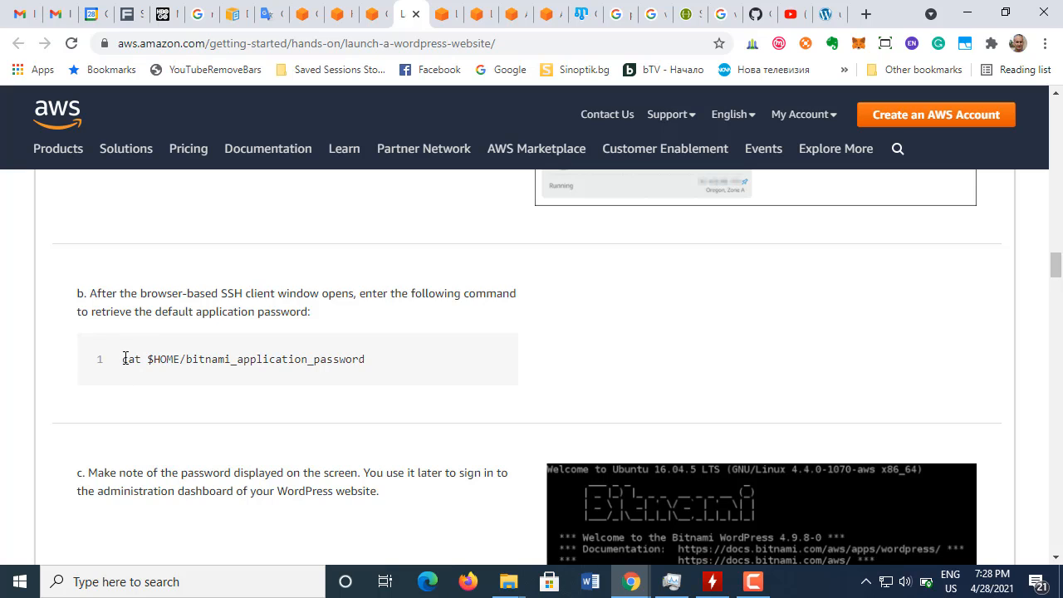
left_click_drag(124, 359, 381, 363)
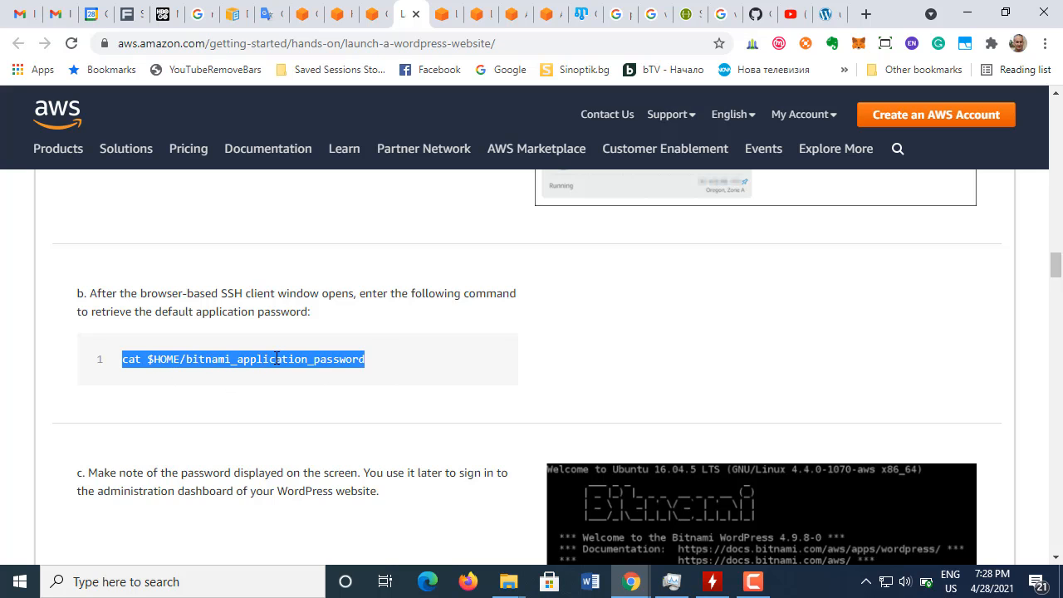
Step: Run echo $HOME in the SSH terminal and reposition its window so the tutorial's step b shows beside it
key("alt+Tab")
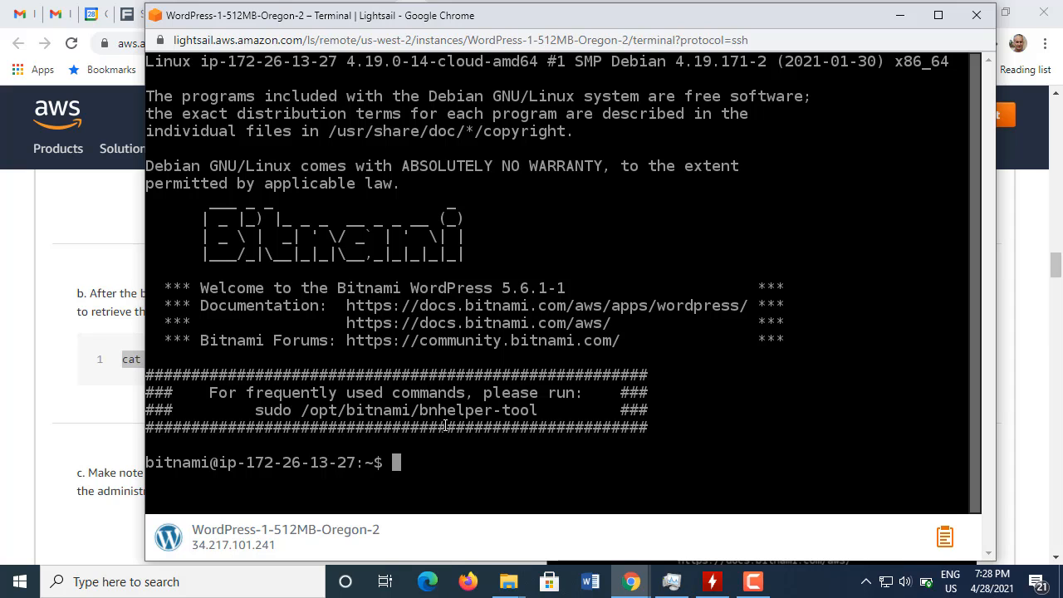
type("echo ")
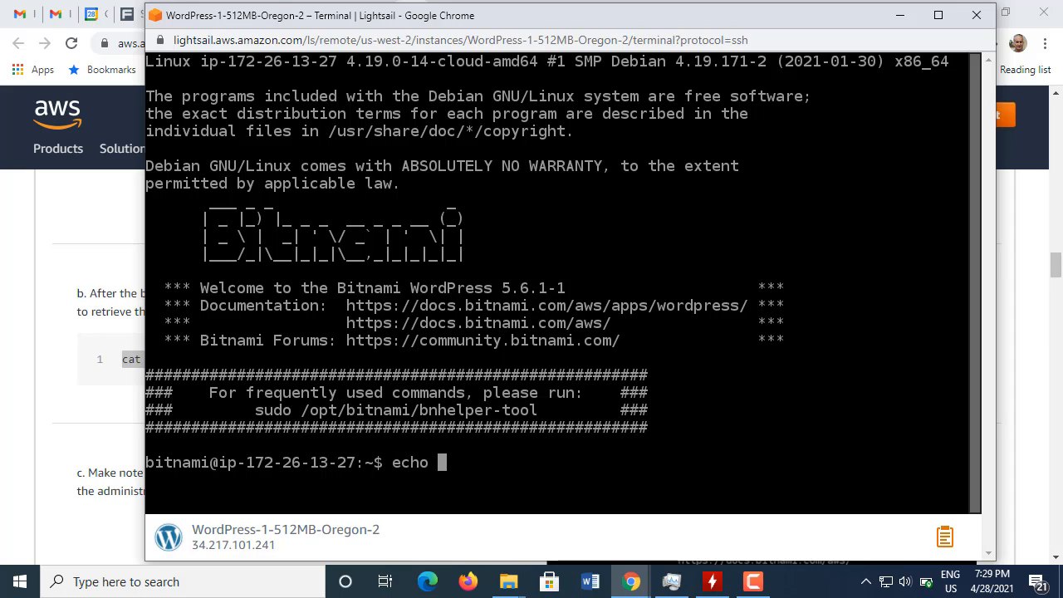
type("$HOME")
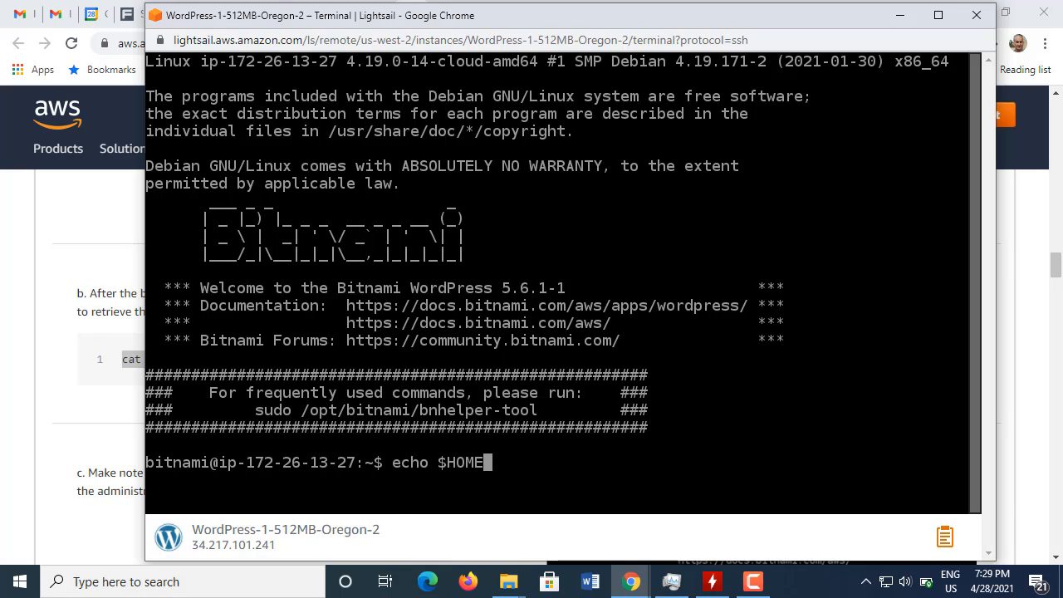
key("Return")
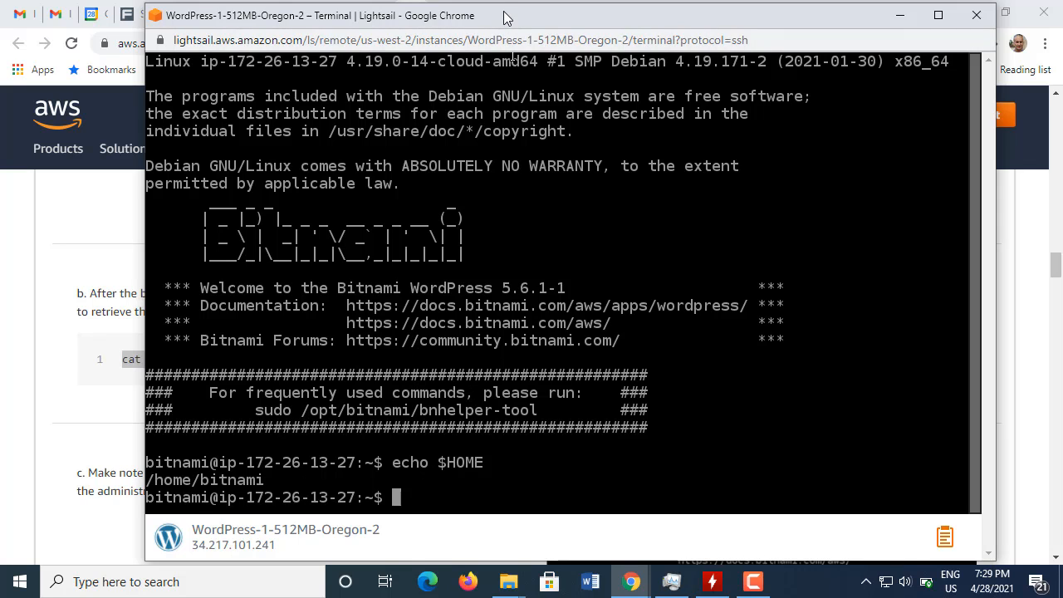
left_click_drag(503, 15, 752, 21)
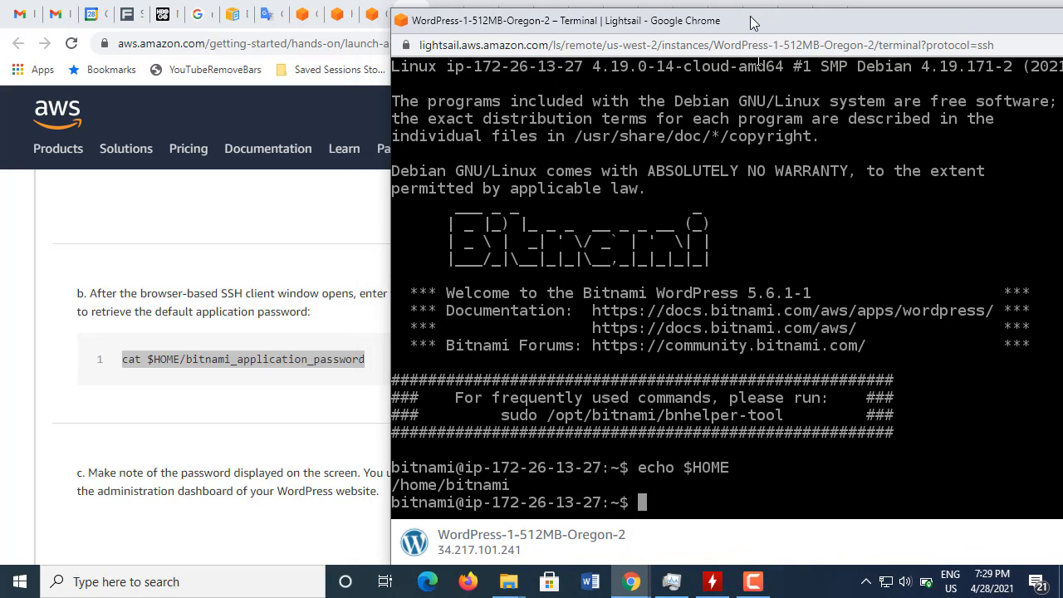
left_click_drag(752, 20, 695, 14)
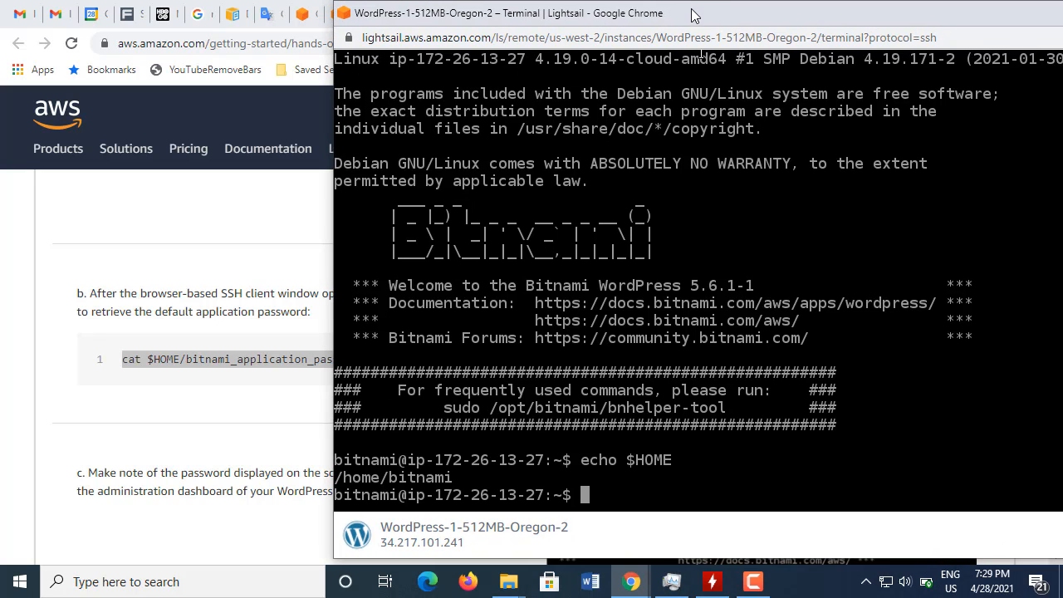
type("ls")
double_click(425, 476)
key("ctrl+c")
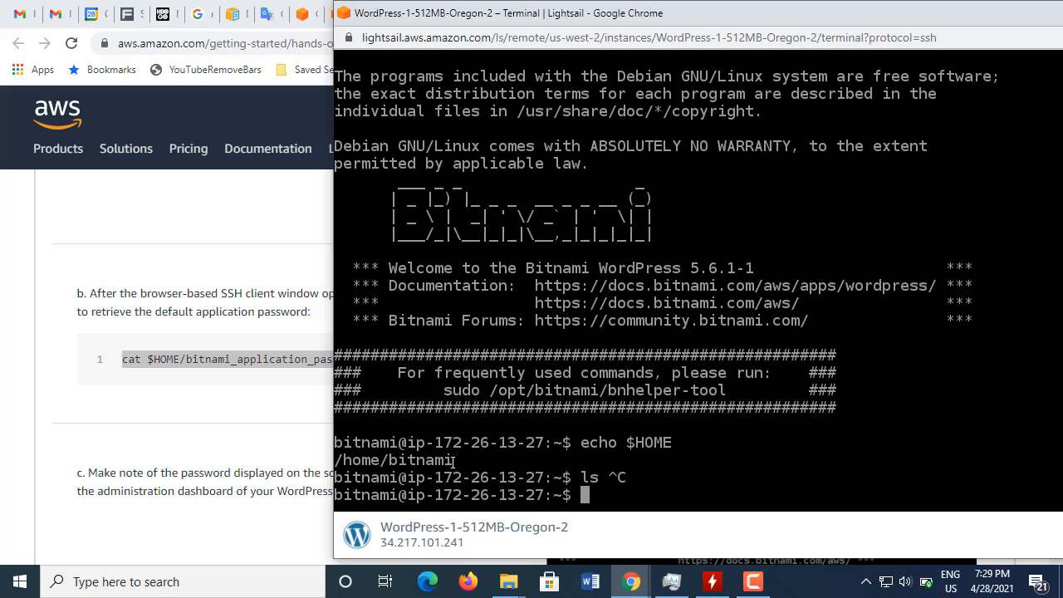
left_click_drag(455, 460, 336, 480)
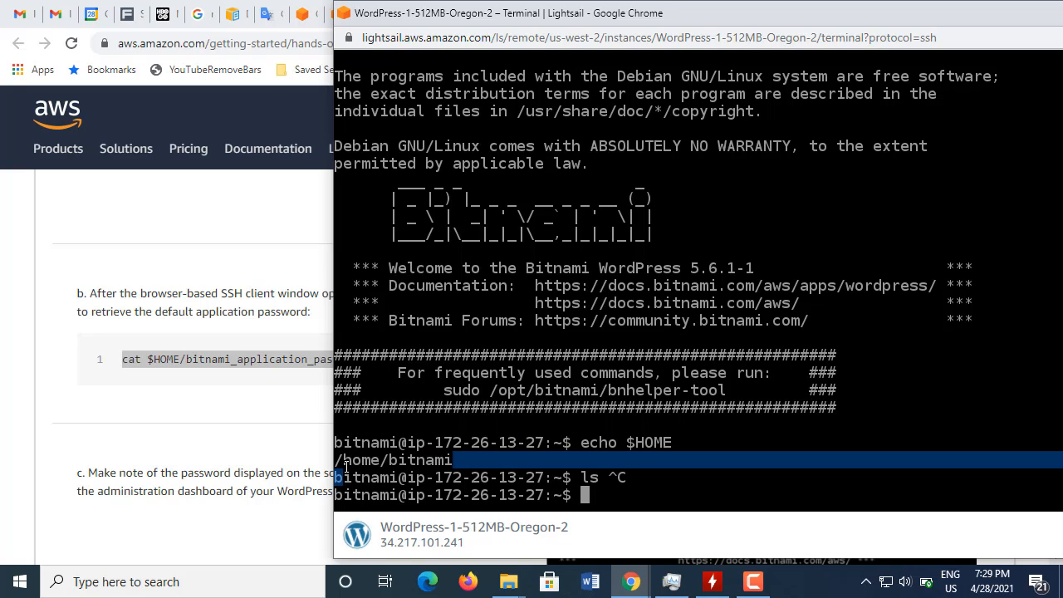
left_click_drag(444, 441, 432, 438)
left_click(440, 424)
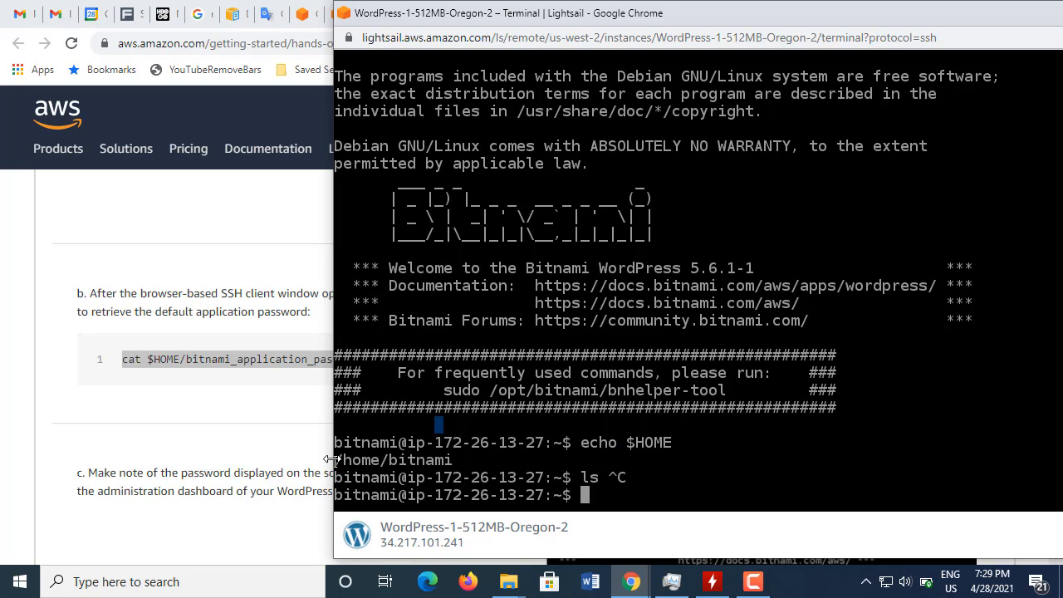
Step: Copy the path /home/bitnami from the terminal output and list that folder with ls -al /home/bitnami
left_click_drag(337, 461, 446, 460)
right_click(447, 459)
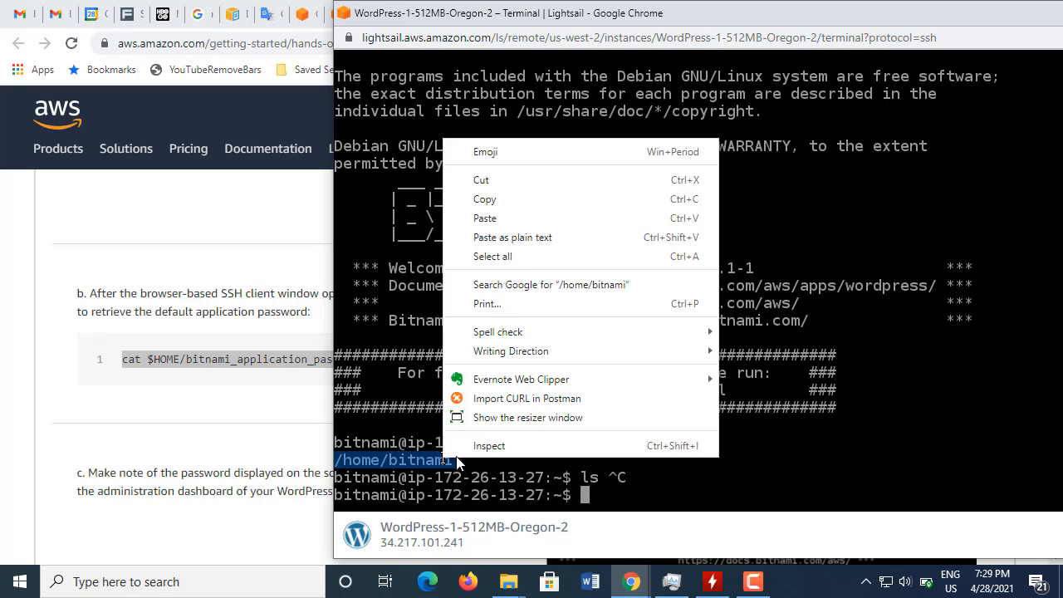
left_click(493, 199)
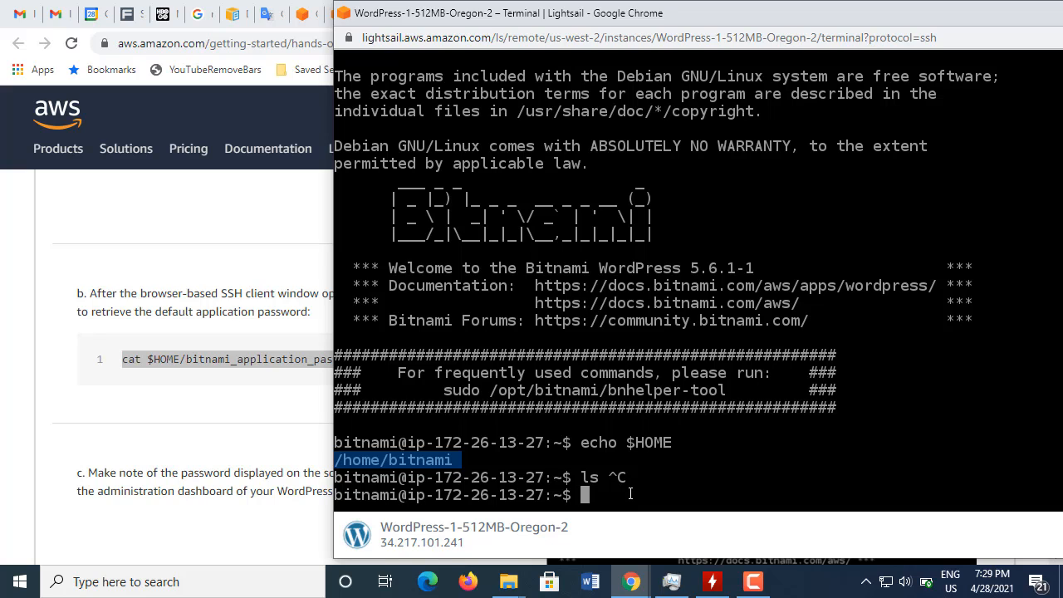
type("ls")
type("-al")
right_click(726, 436)
left_click(785, 195)
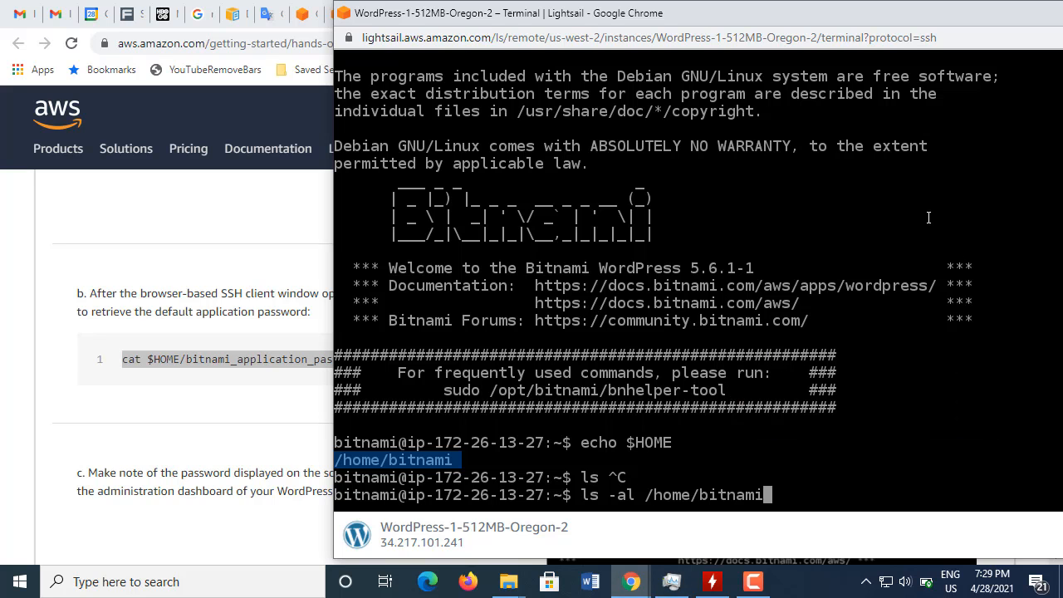
key("Return")
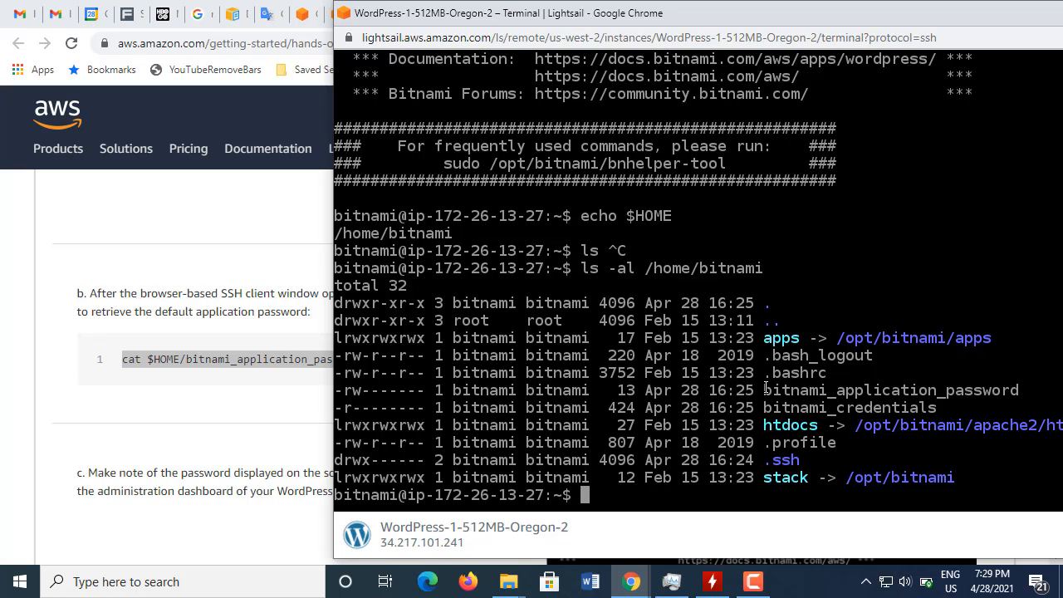
Step: Highlight the bitnami_application_password file in the listing and print the current working directory with pwd
left_click_drag(768, 387, 1021, 390)
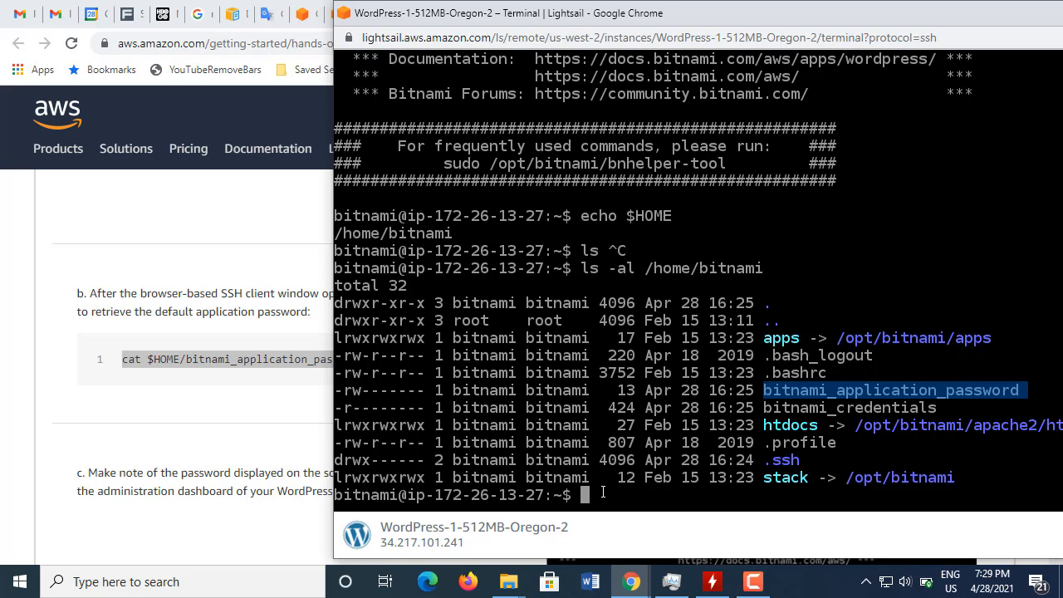
type("pwd")
key("Return")
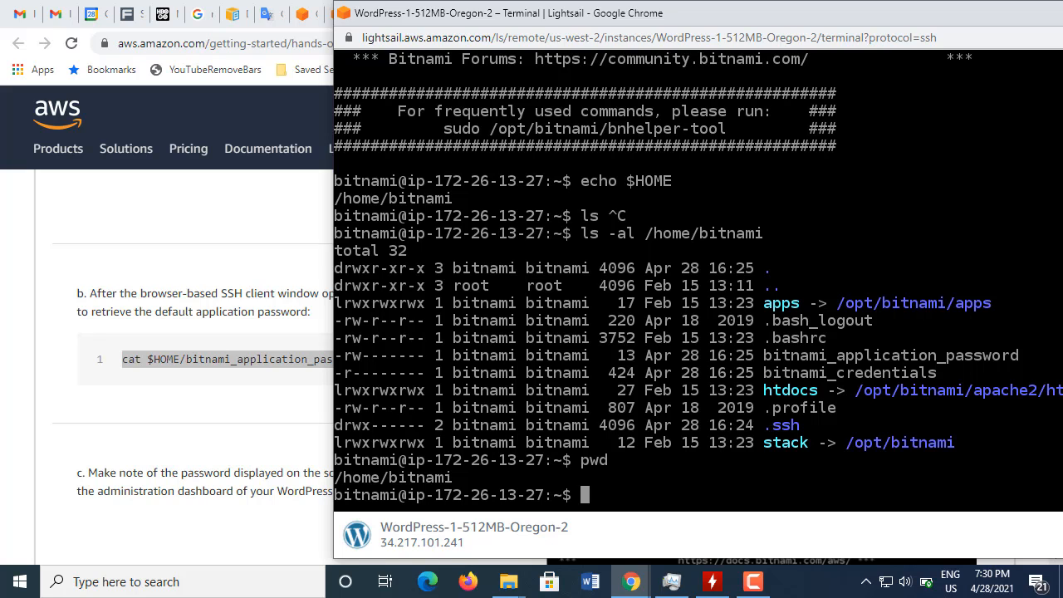
Step: Display the default application password by running cat bitnami_application_password, copying the file name from the listing
type("cat")
left_click_drag(764, 355, 1028, 356)
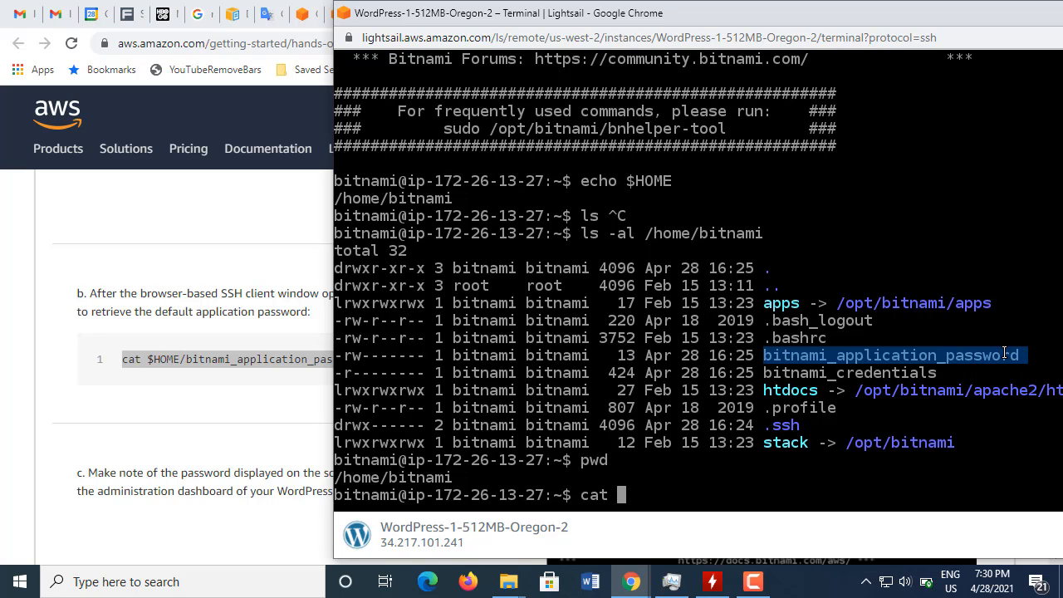
right_click(1006, 355)
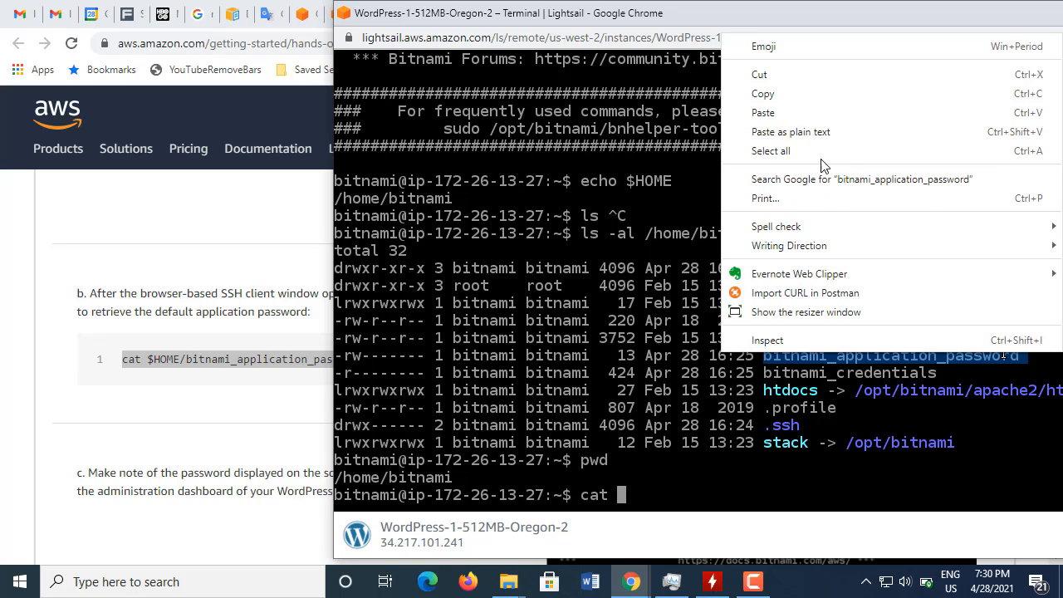
left_click(789, 92)
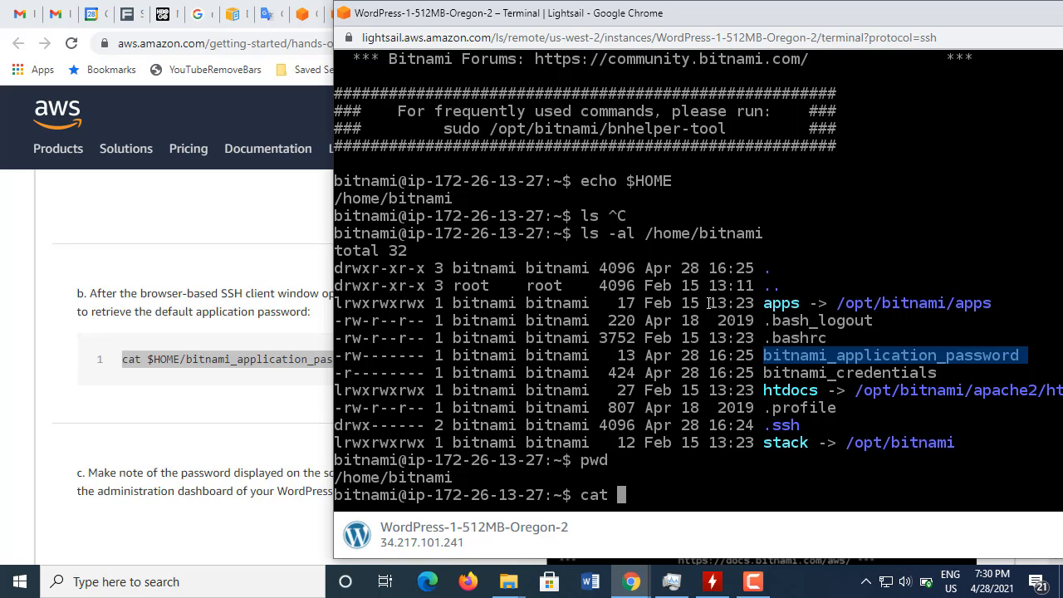
right_click(660, 492)
left_click(713, 252)
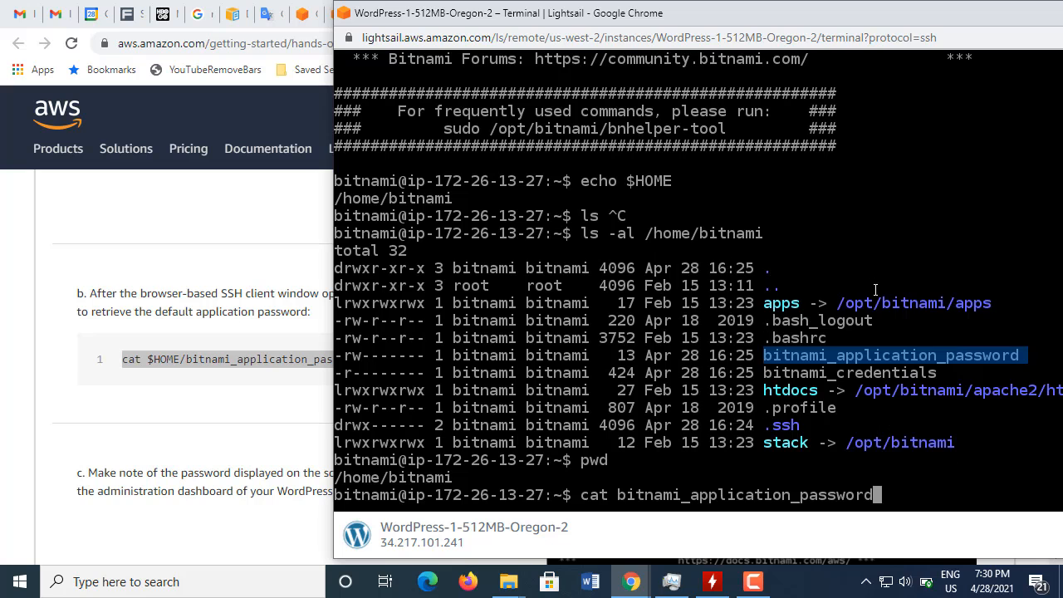
key("Return")
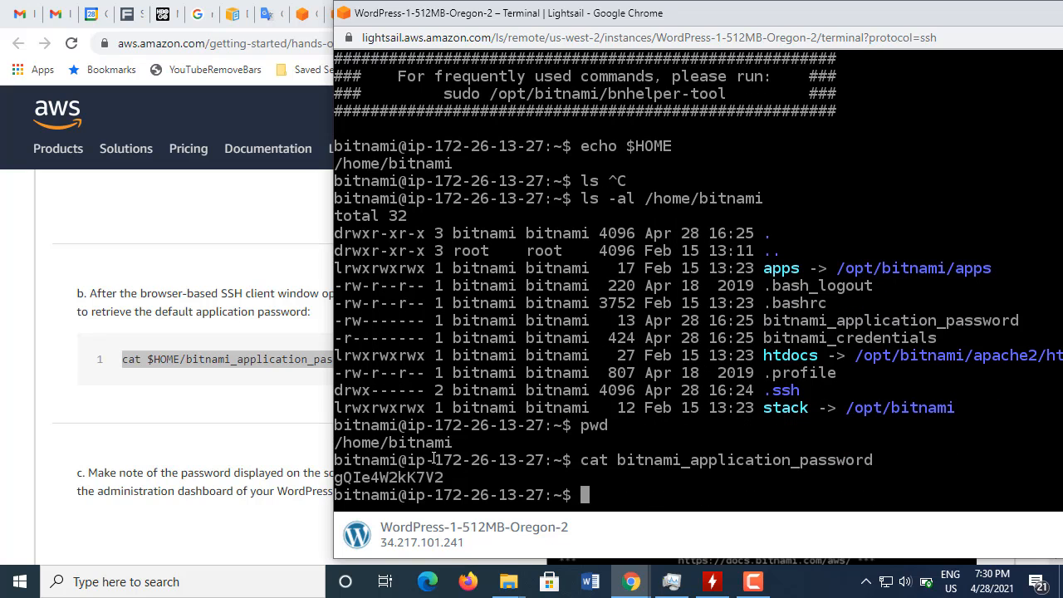
Step: Copy the terminal output containing the default application password, paste it into a new Notepad note, then reposition and minimize the note
left_click_drag(337, 440, 595, 494)
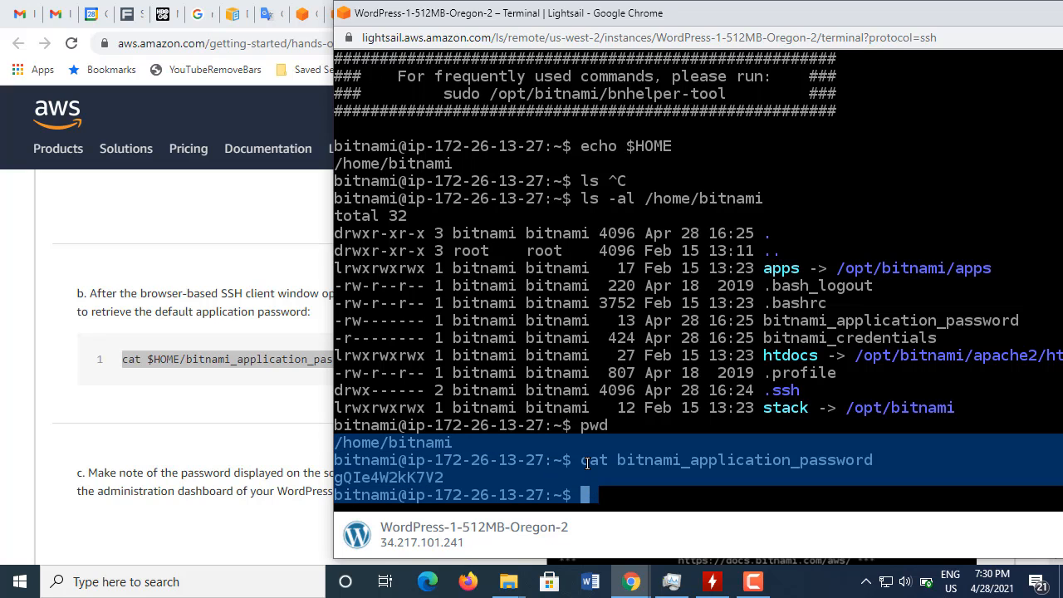
right_click(588, 462)
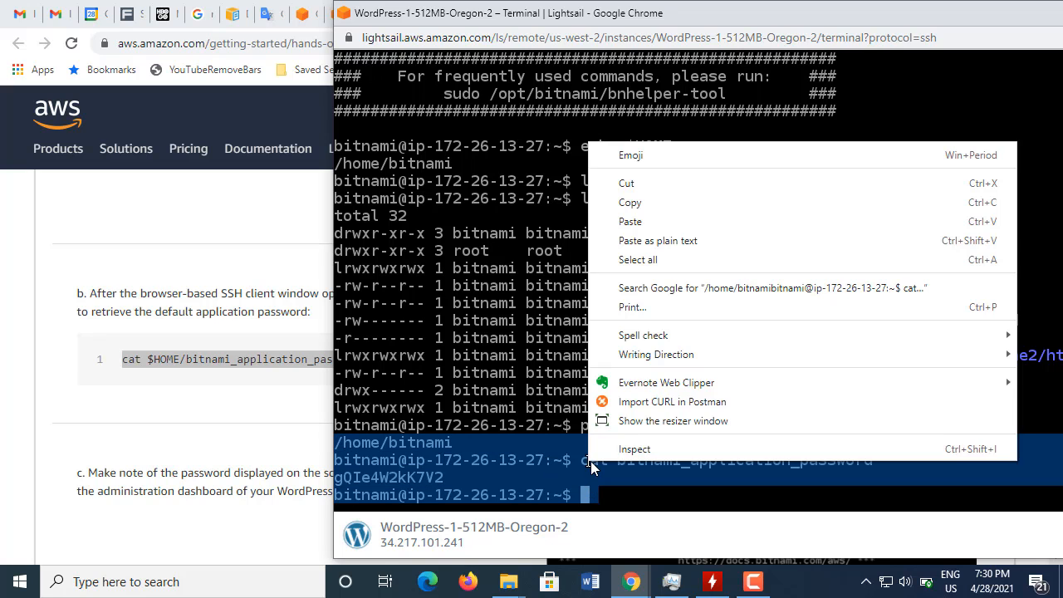
left_click(648, 202)
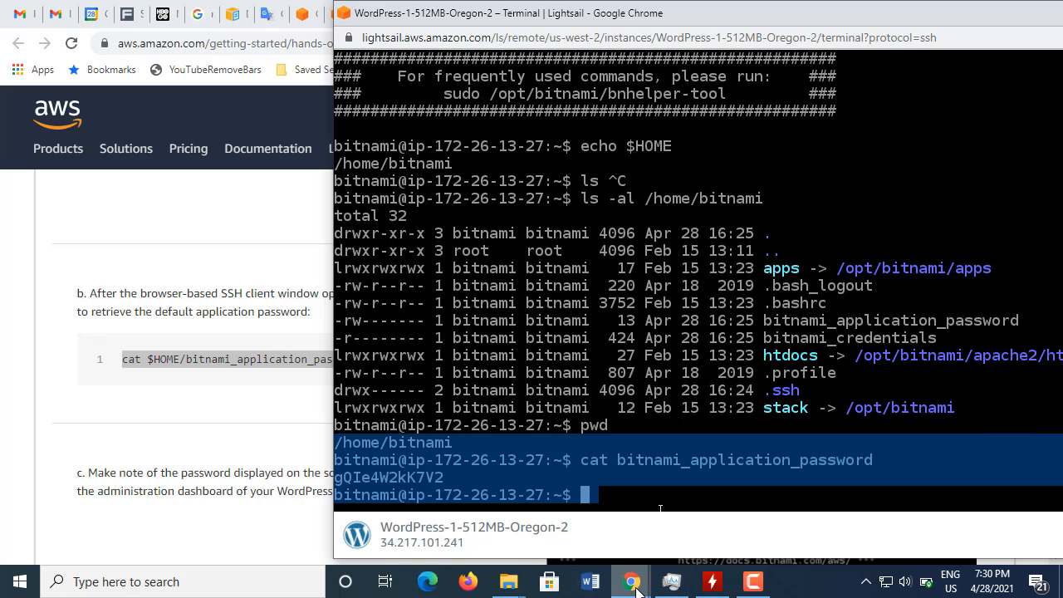
left_click(245, 582)
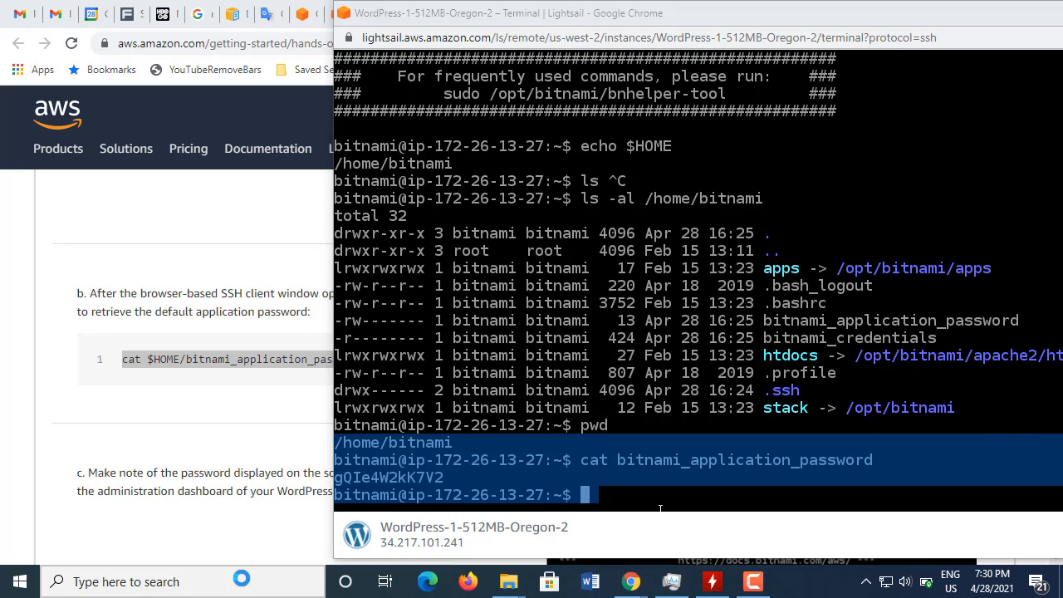
type("note")
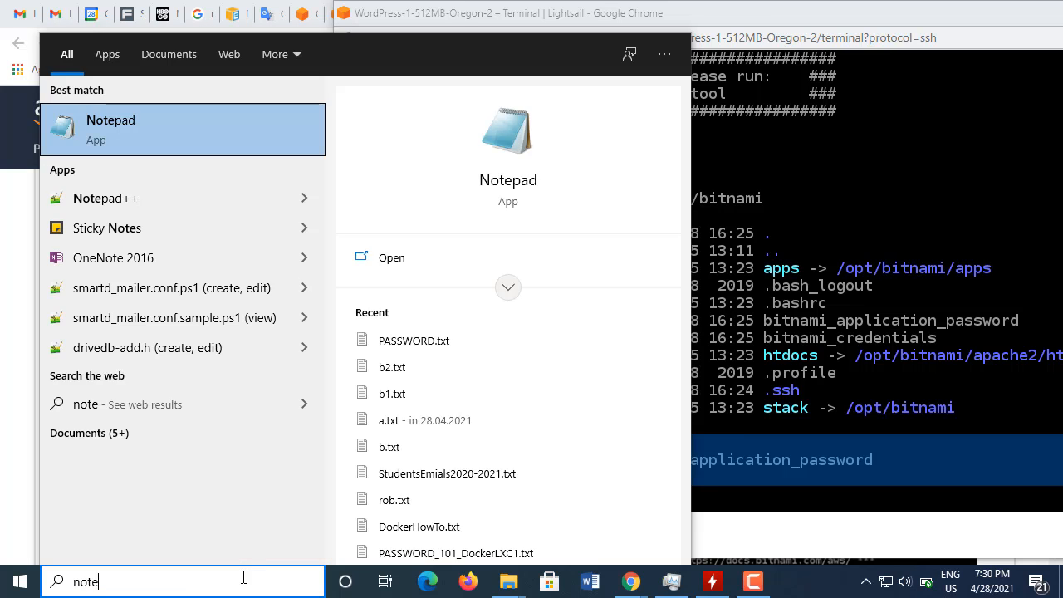
key("Return")
key("ctrl+v")
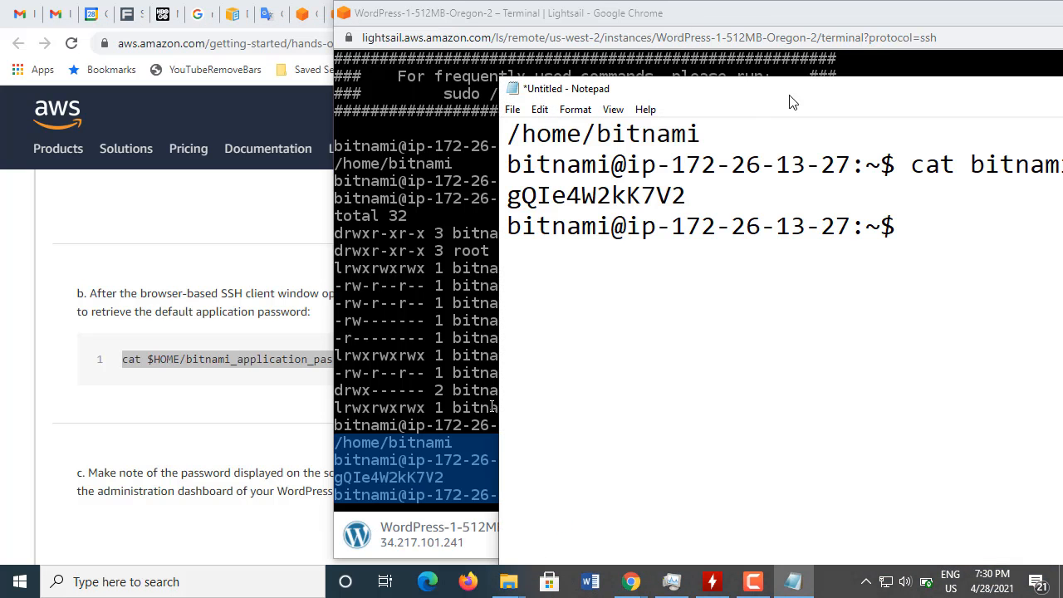
left_click_drag(836, 98, 405, 103)
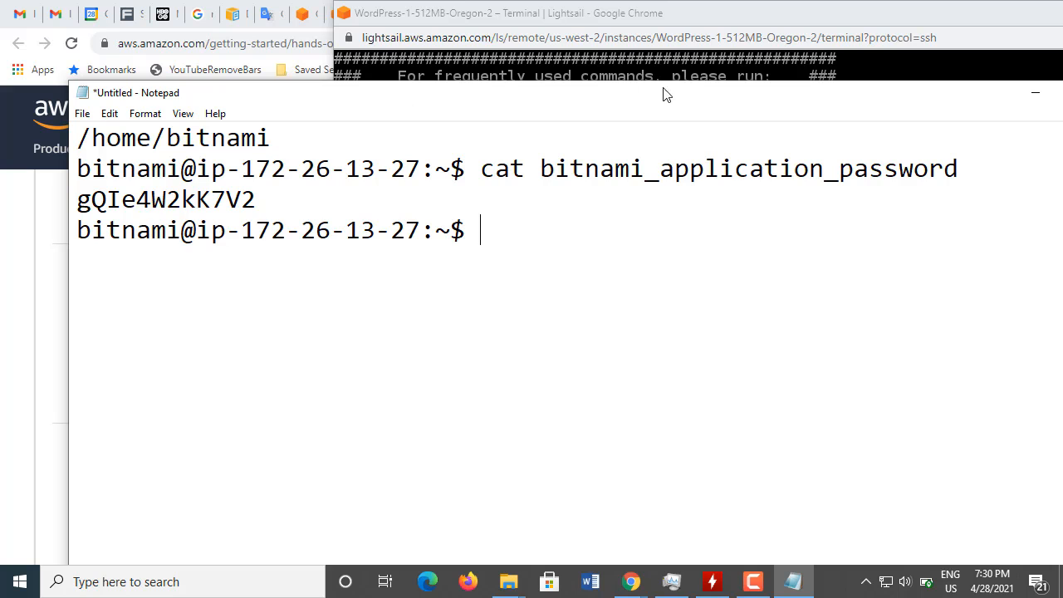
left_click_drag(702, 86, 641, 61)
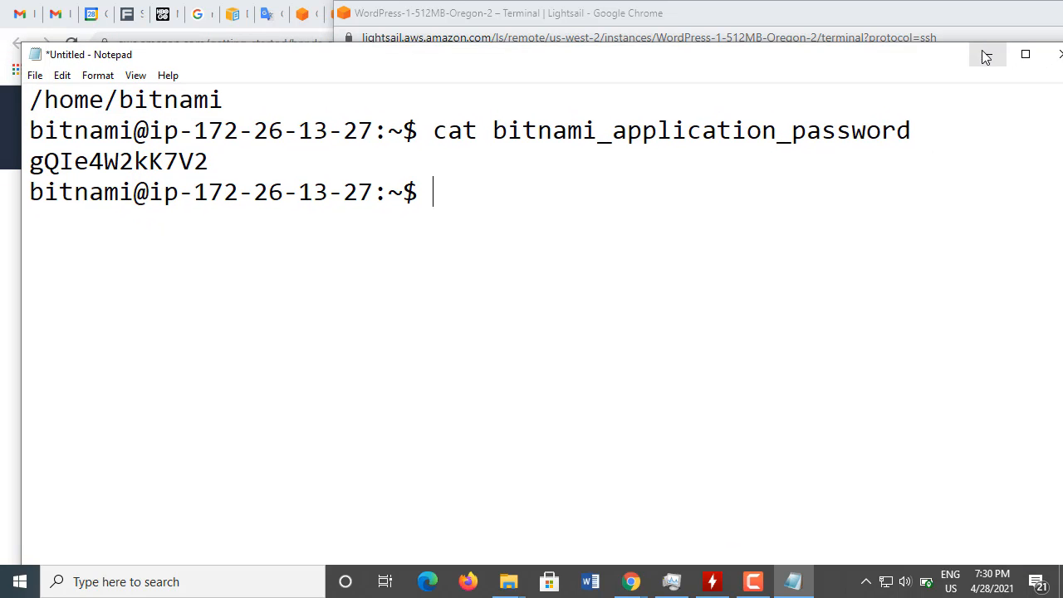
left_click(969, 69)
Step: Return to the AWS tutorial and read step c and section 4 on signing in to the WordPress administration dashboard
left_click(177, 364)
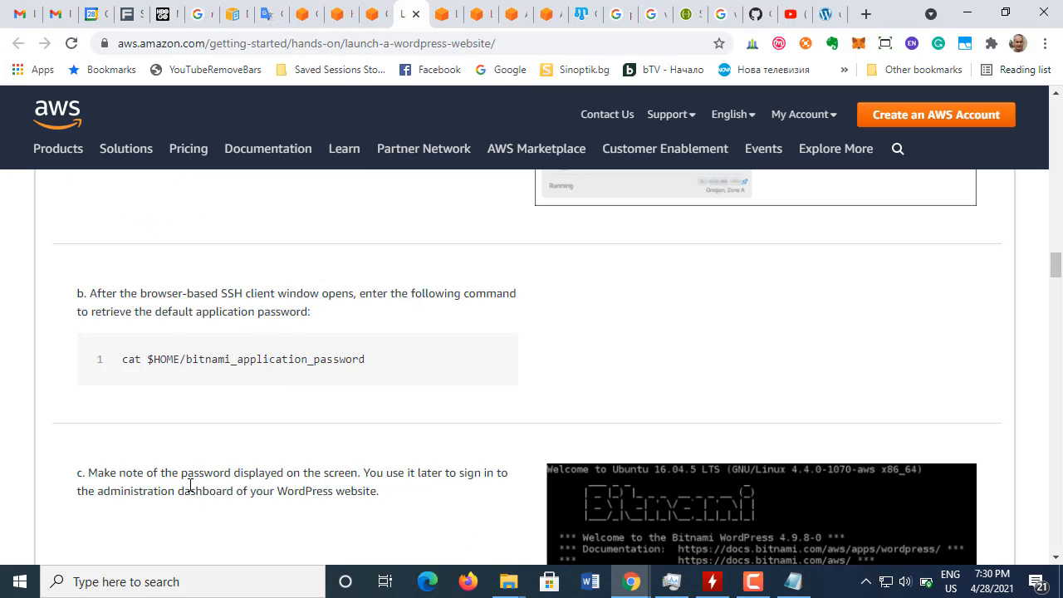
scroll(256, 413, "down", 1)
scroll(256, 412, "down", 1)
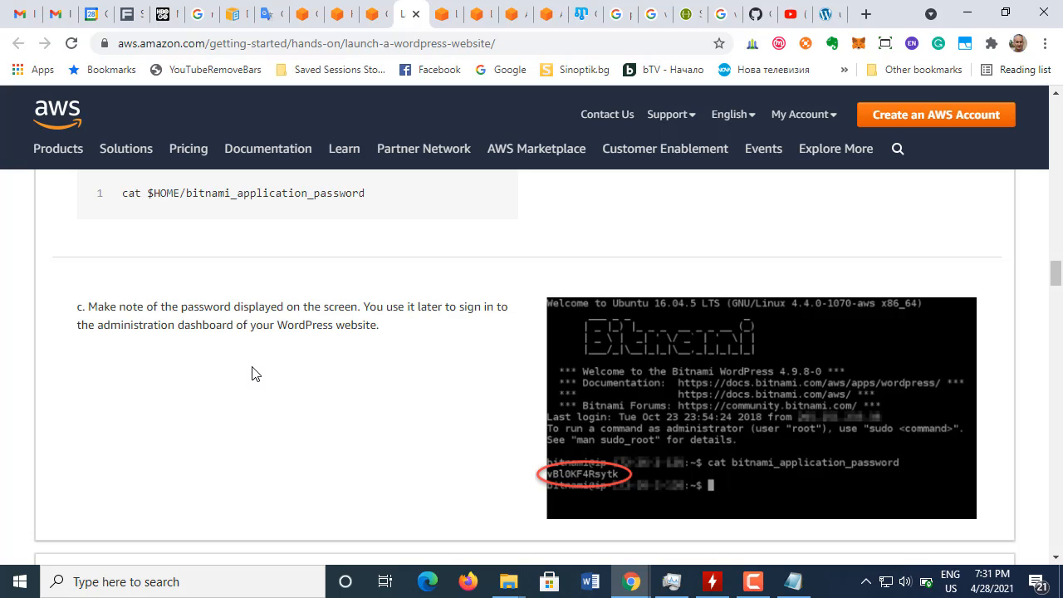
scroll(255, 374, "down", 4)
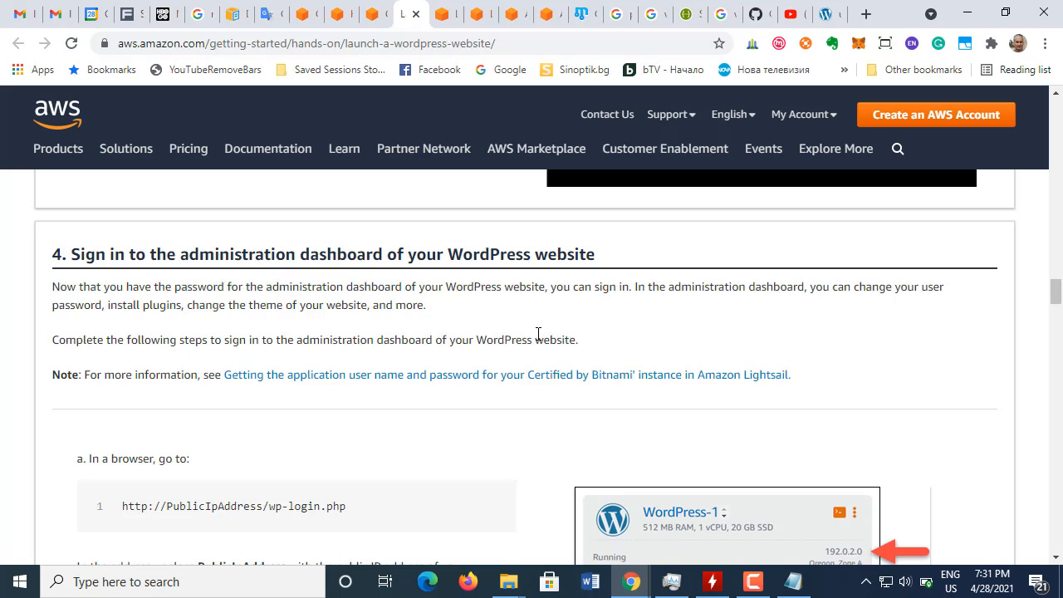
left_click_drag(535, 339, 580, 343)
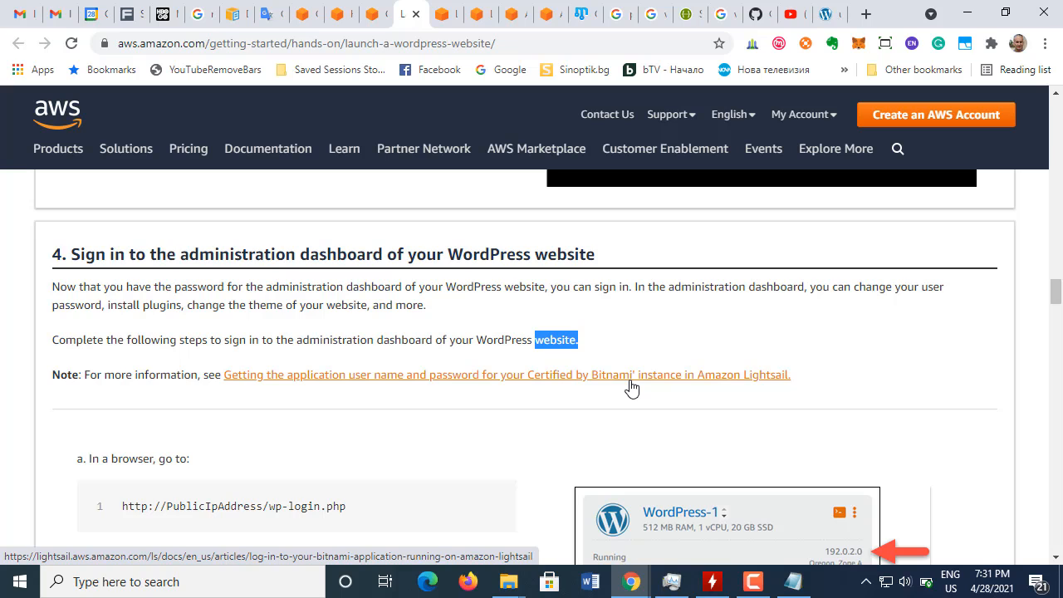
scroll(530, 408, "down", 1)
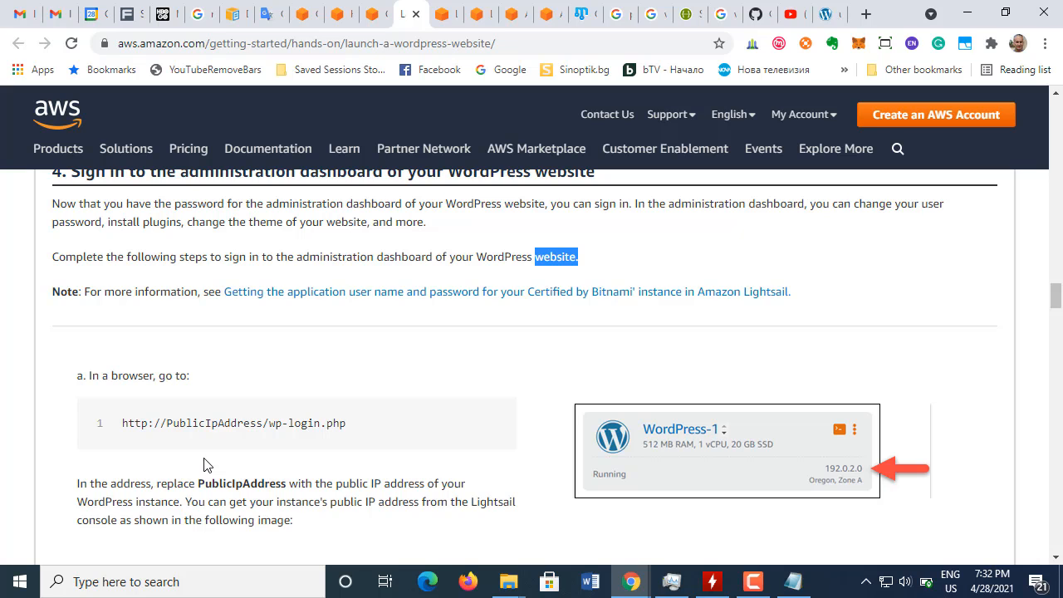
left_click(826, 15)
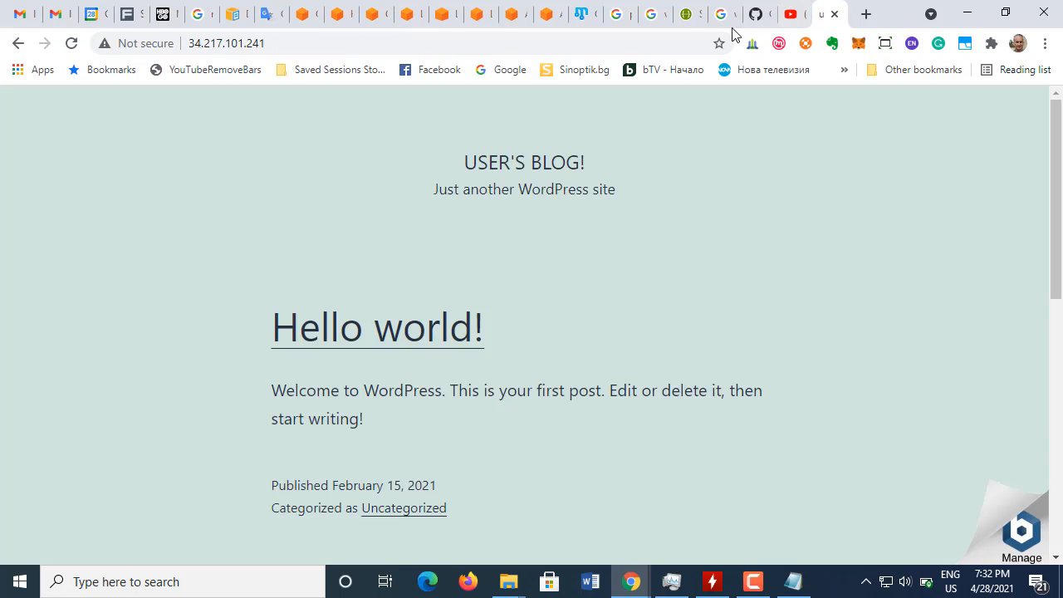
left_click(678, 42)
key("ctrl+c")
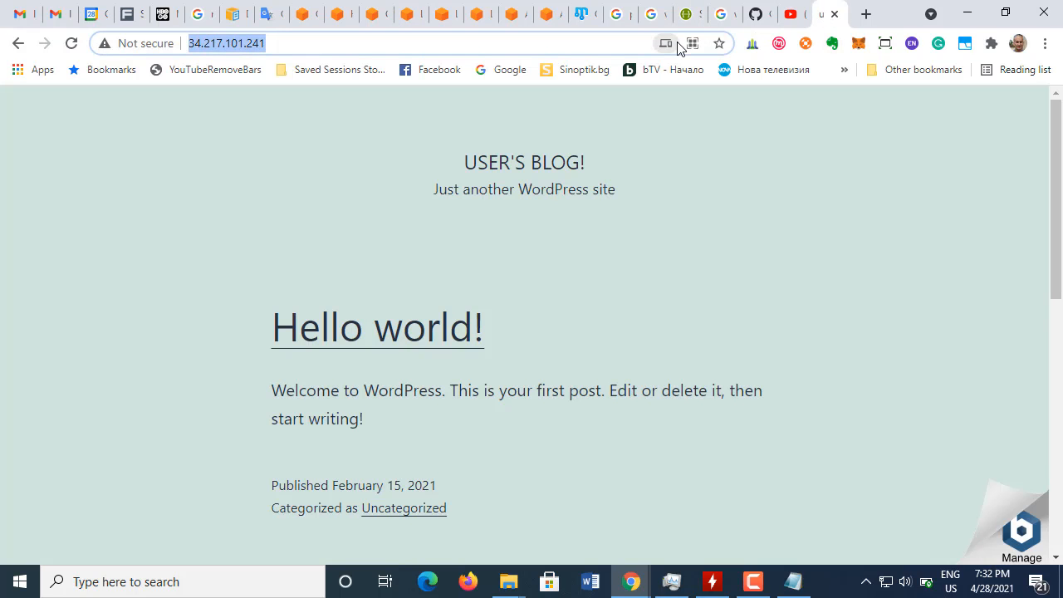
left_click(868, 14)
left_click(587, 41)
key("ctrl+v")
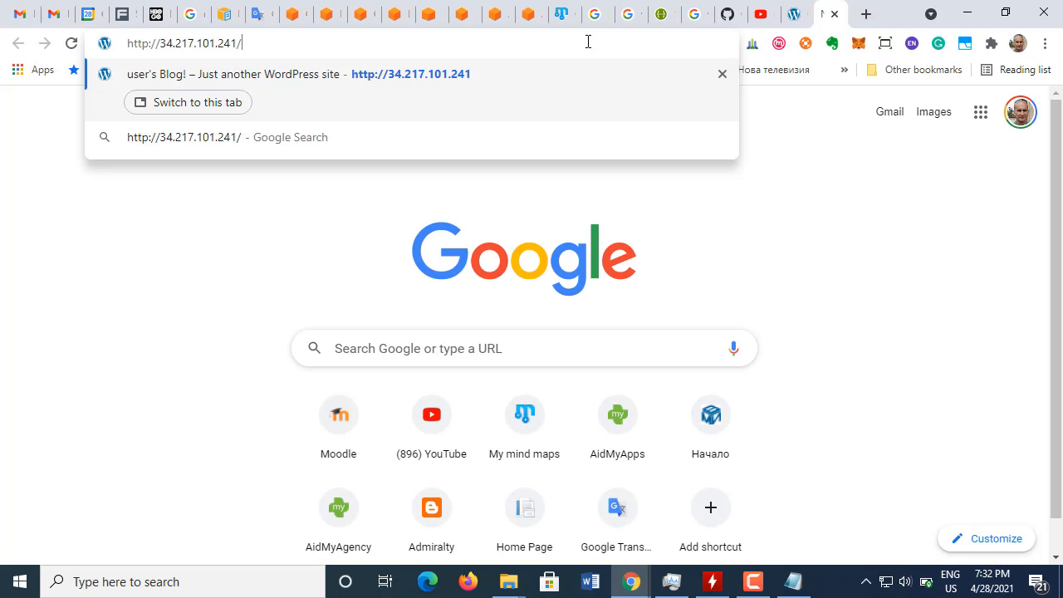
type("/wp")
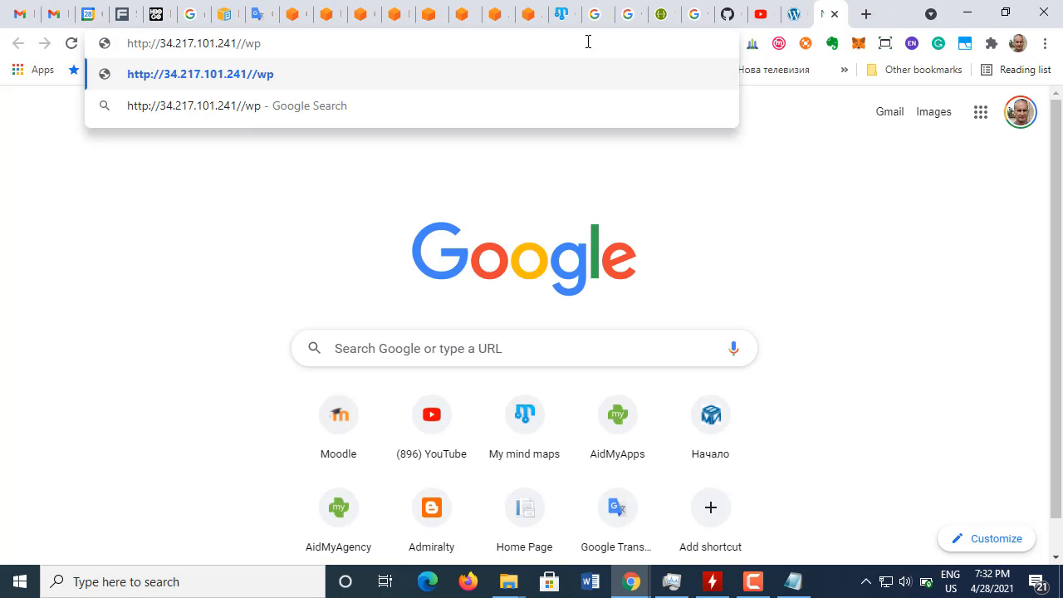
type("-login")
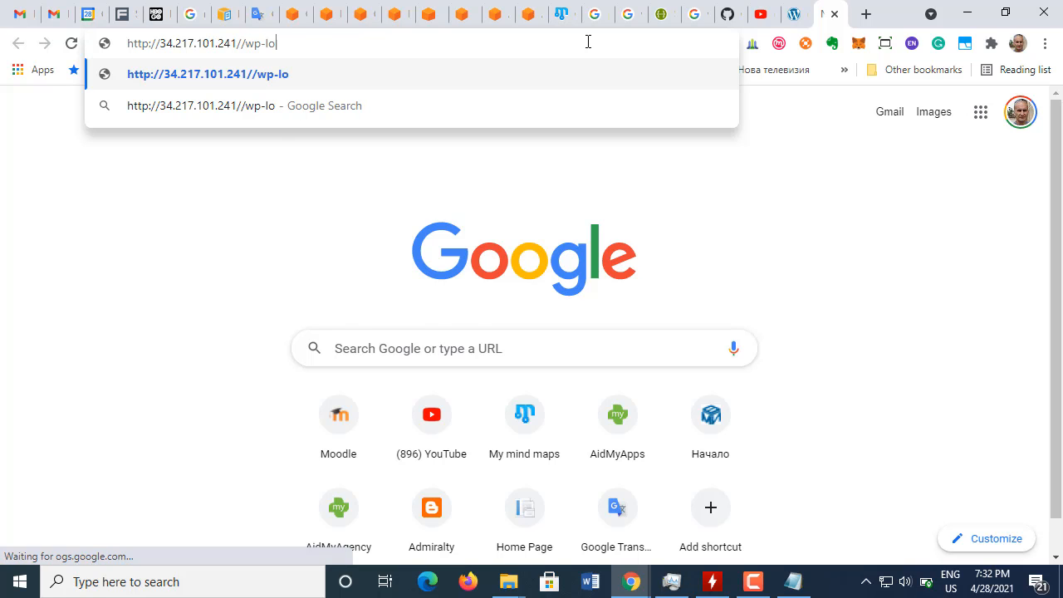
key("Return")
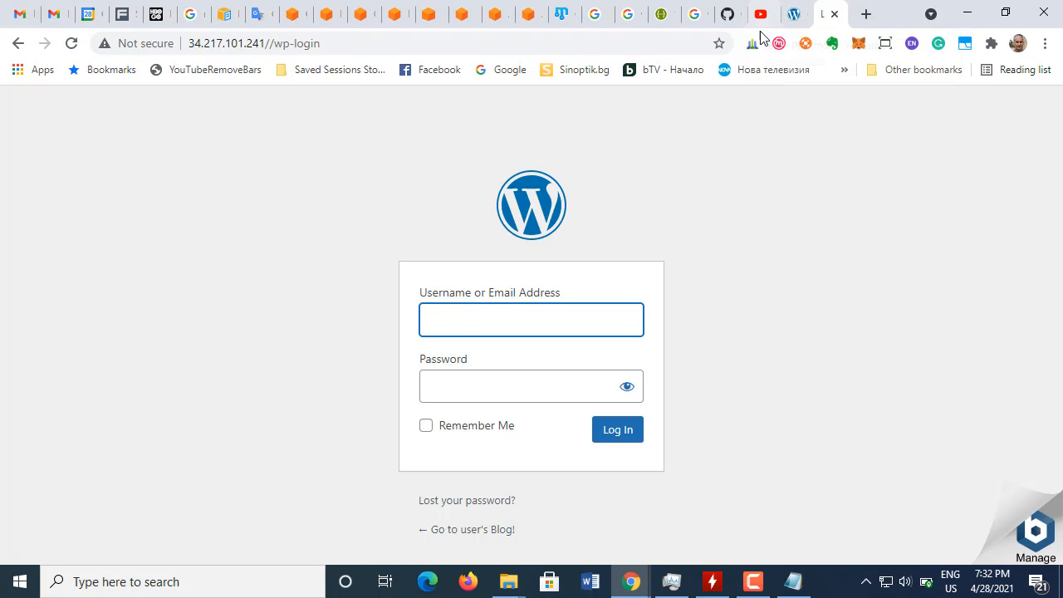
Step: Try to log in as admin with the default application password copied from the Notepad note, with Remember Me enabled
left_click(471, 321)
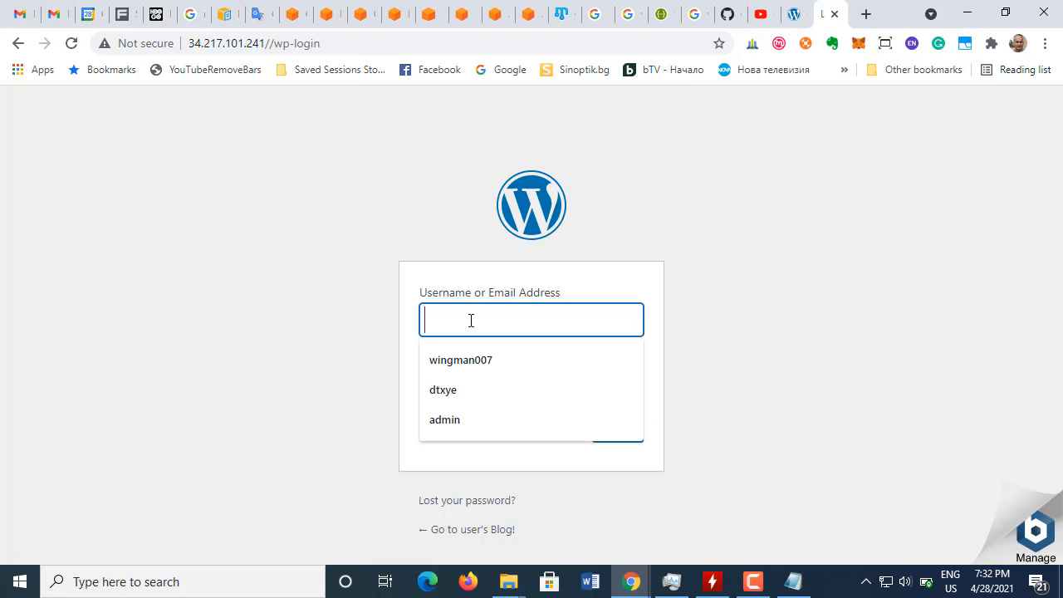
left_click(463, 420)
left_click(491, 379)
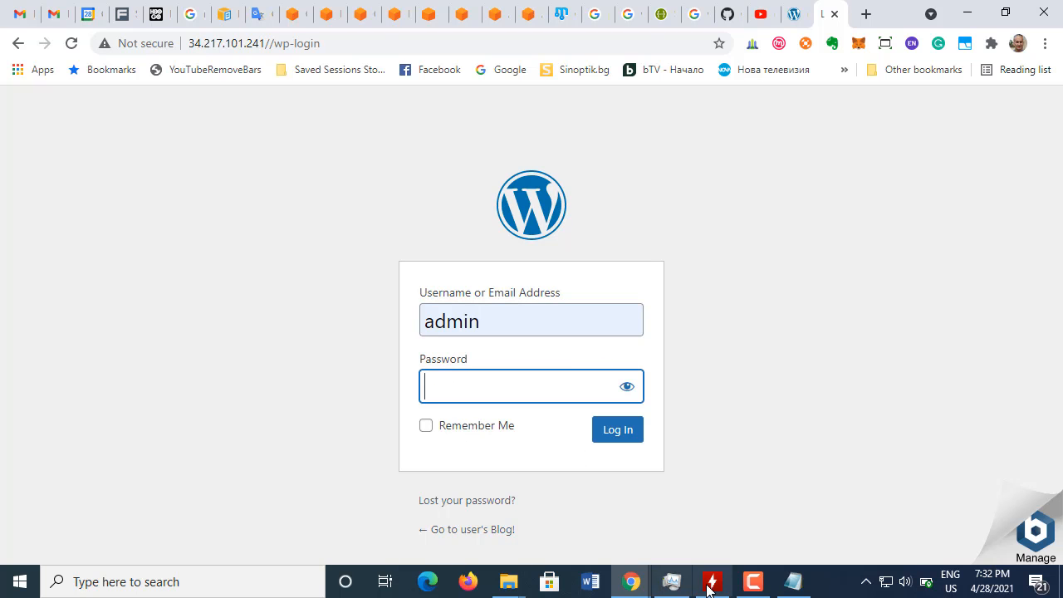
left_click(794, 582)
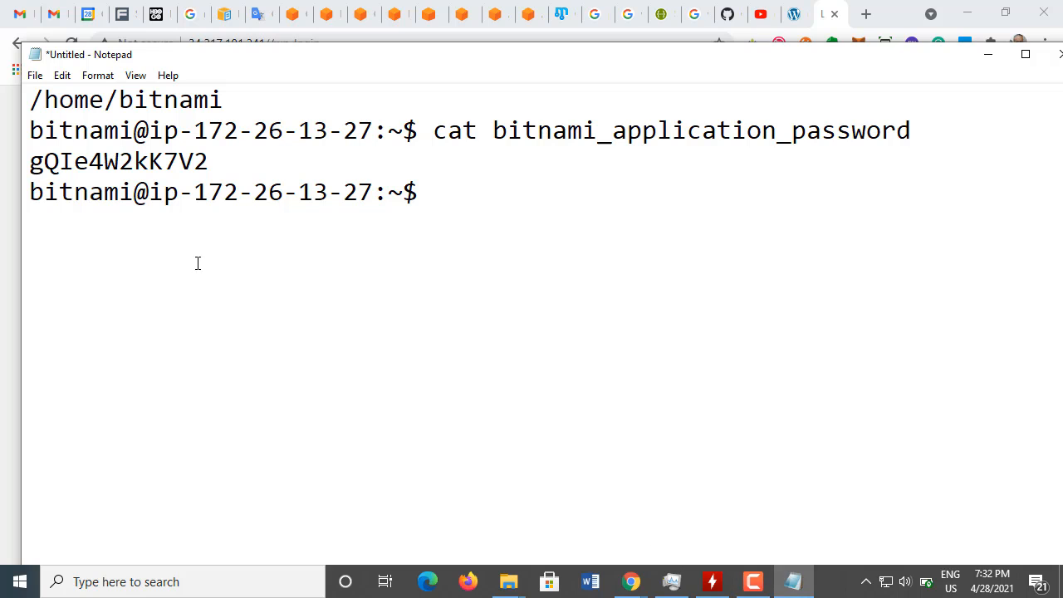
left_click_drag(31, 167, 215, 159)
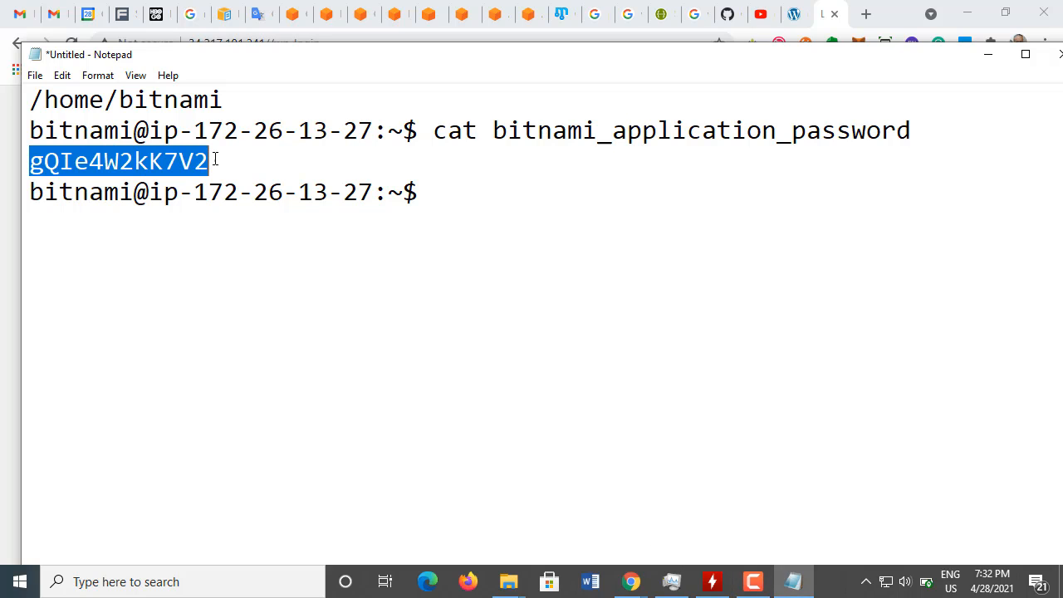
key("alt+Tab")
key("ctrl+v")
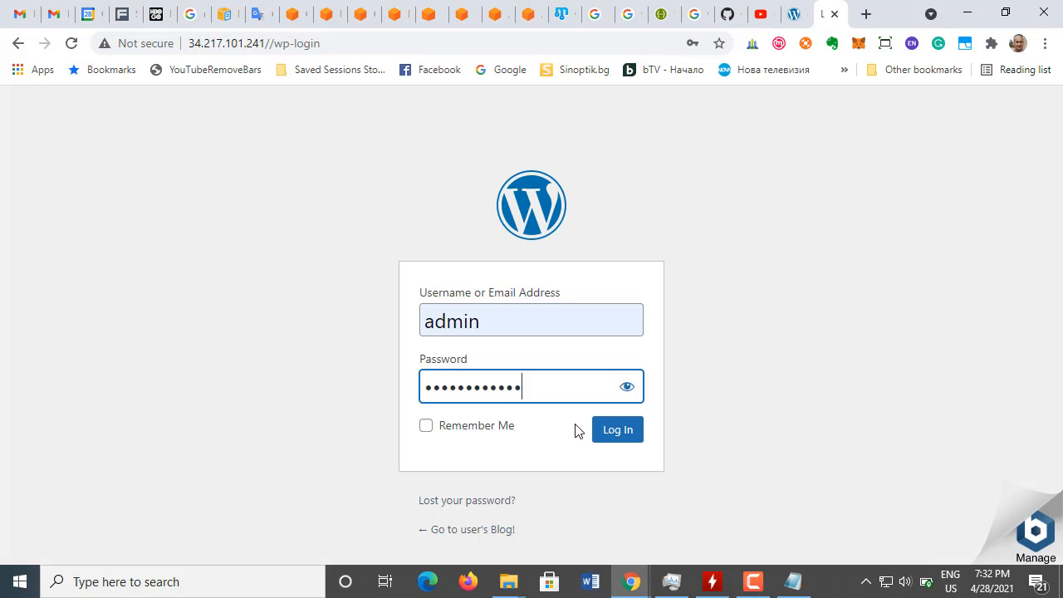
left_click(466, 431)
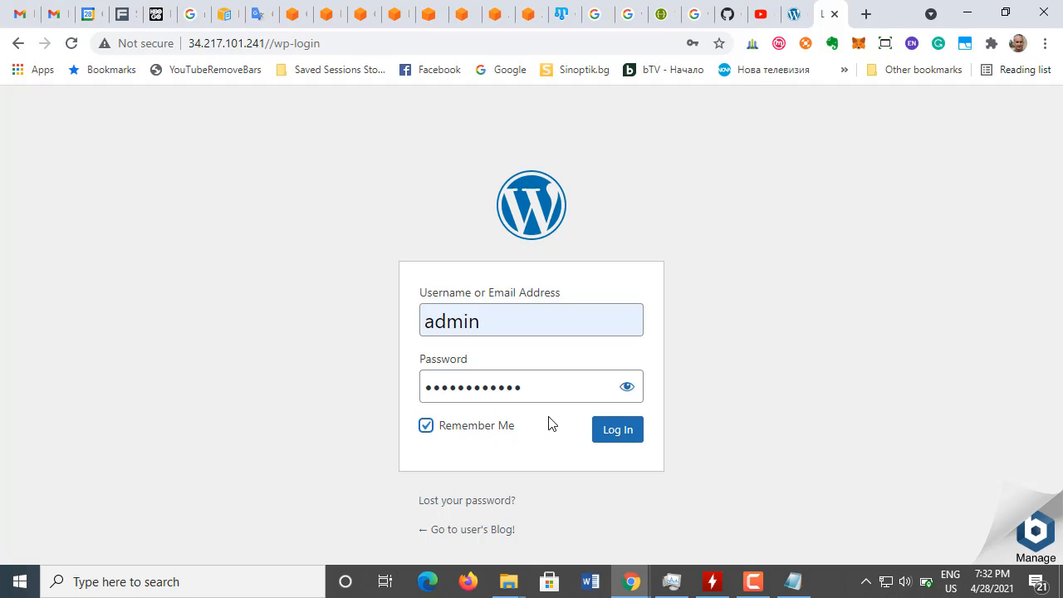
left_click(615, 439)
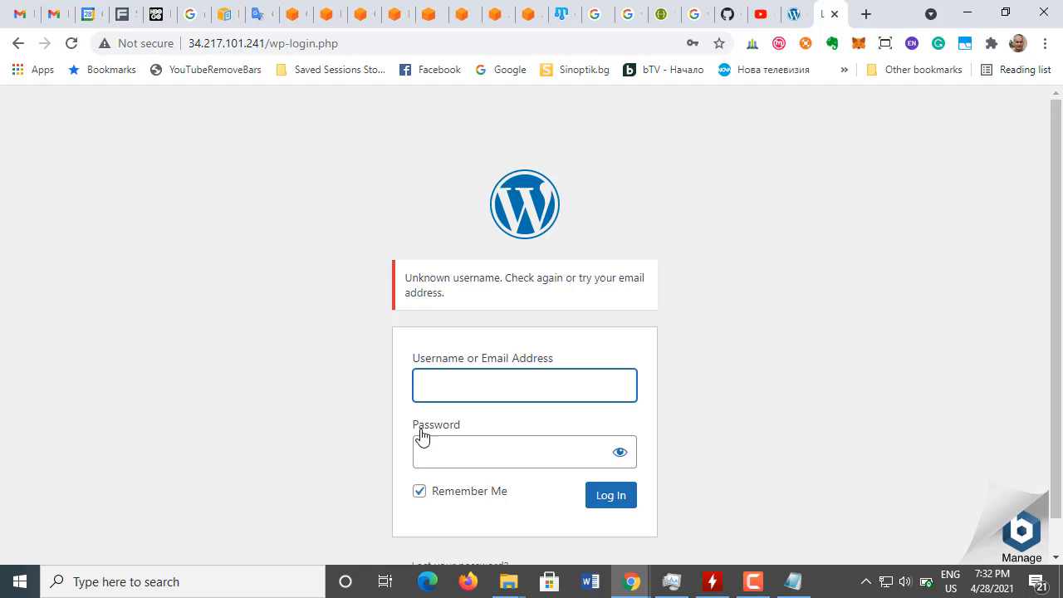
Step: Copy the username user from the tutorial's login step b and enter it as the username on the WordPress login page
left_click(395, 15)
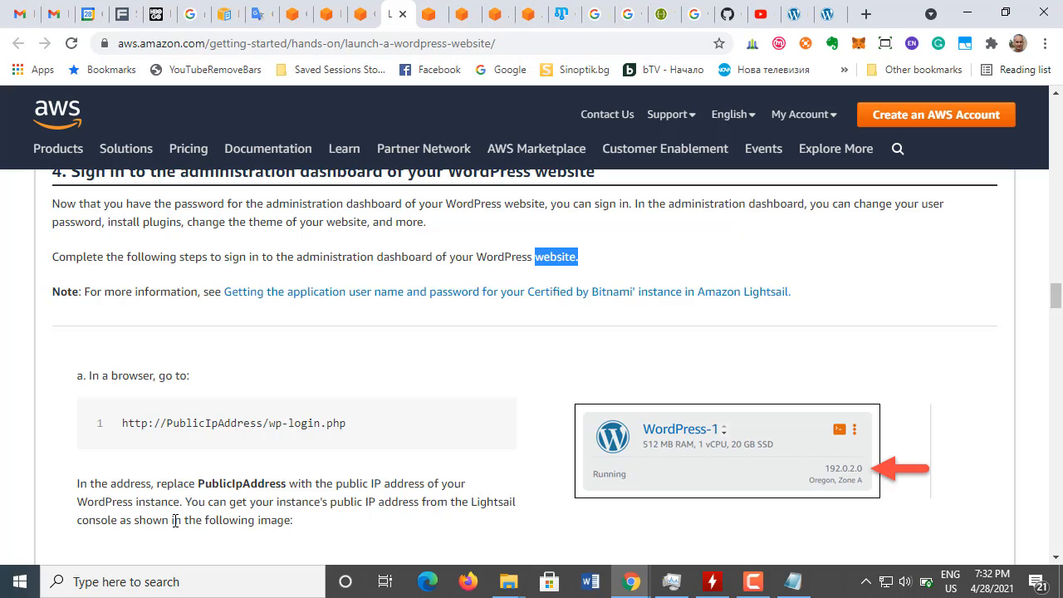
scroll(166, 506, "down", 1)
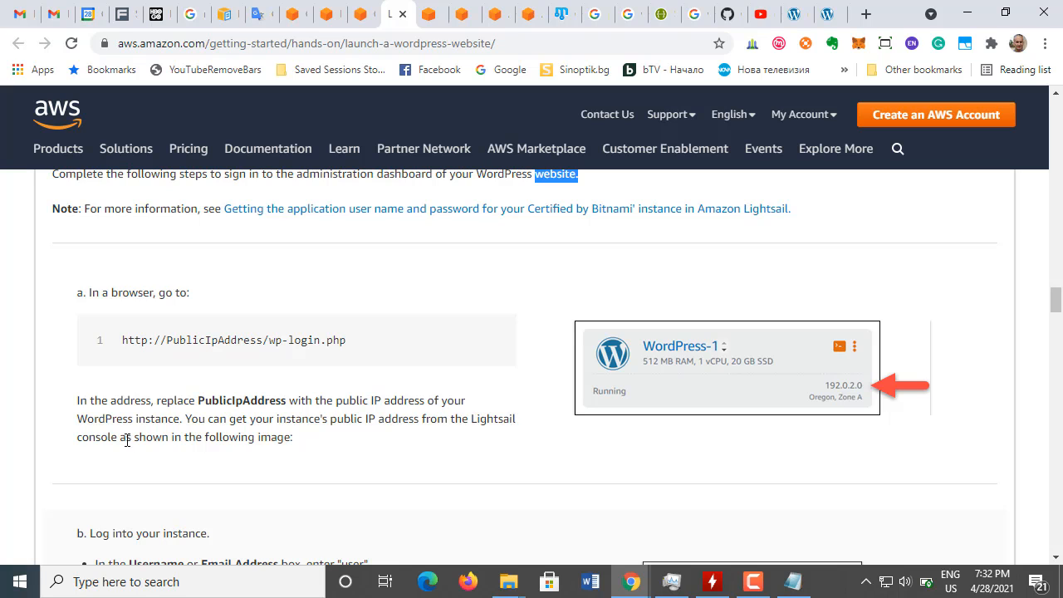
left_click_drag(136, 437, 299, 444)
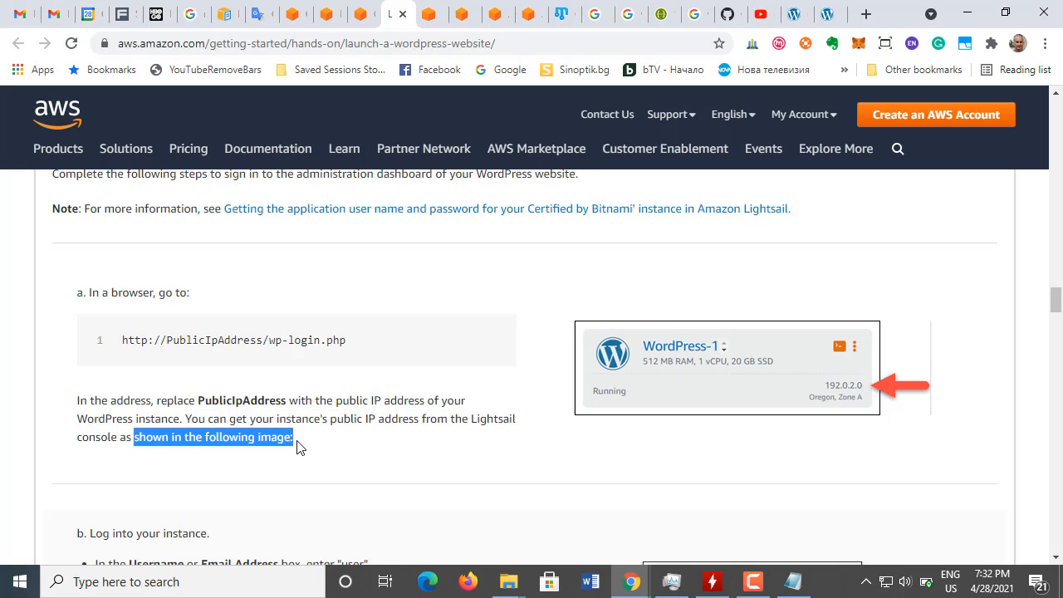
scroll(324, 422, "down", 2)
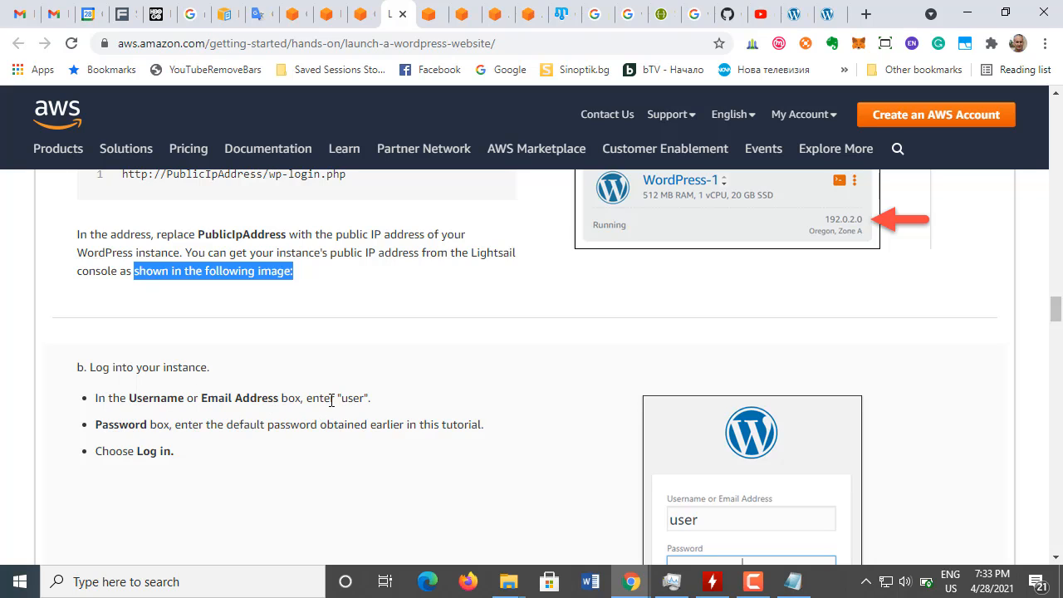
left_click_drag(341, 398, 364, 398)
key("ctrl+c")
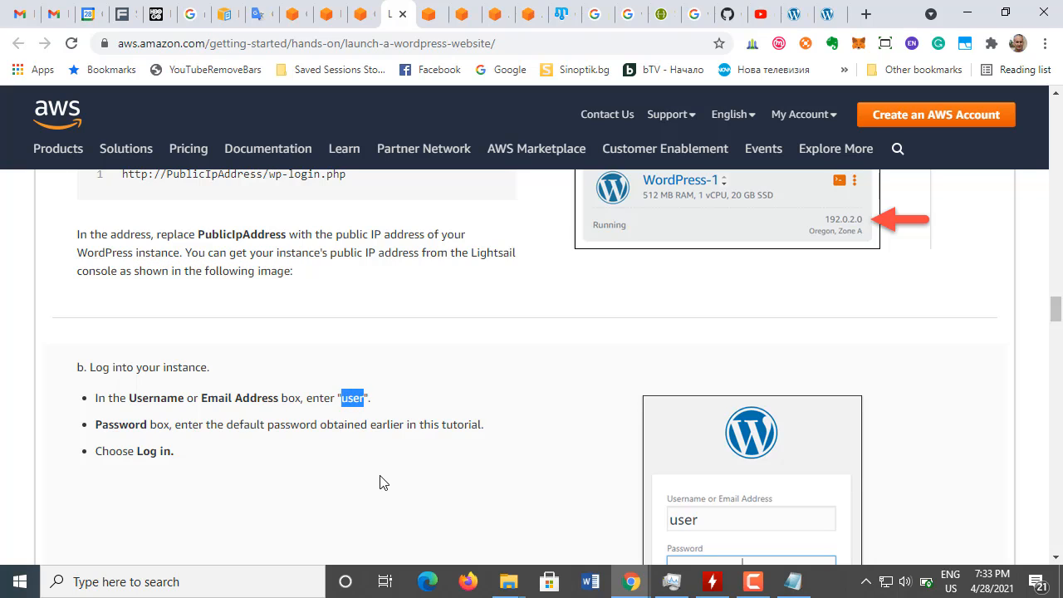
left_click(829, 15)
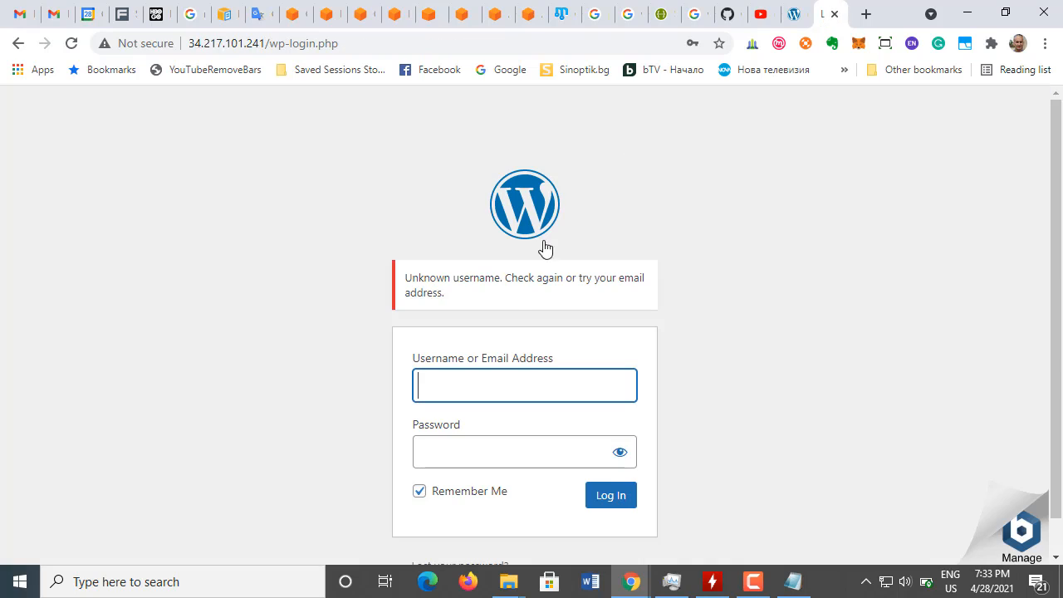
key("ctrl+v")
Step: Log in to WordPress with the default application password copied from the Notepad note, and dismiss the browser's offer to save it
left_click(473, 452)
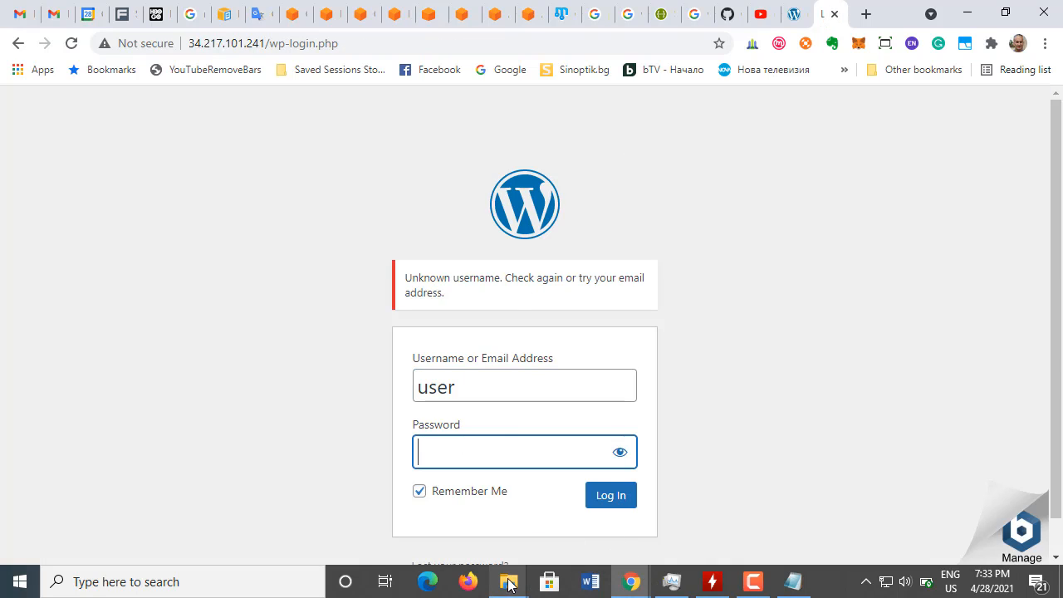
left_click(794, 582)
left_click(180, 160)
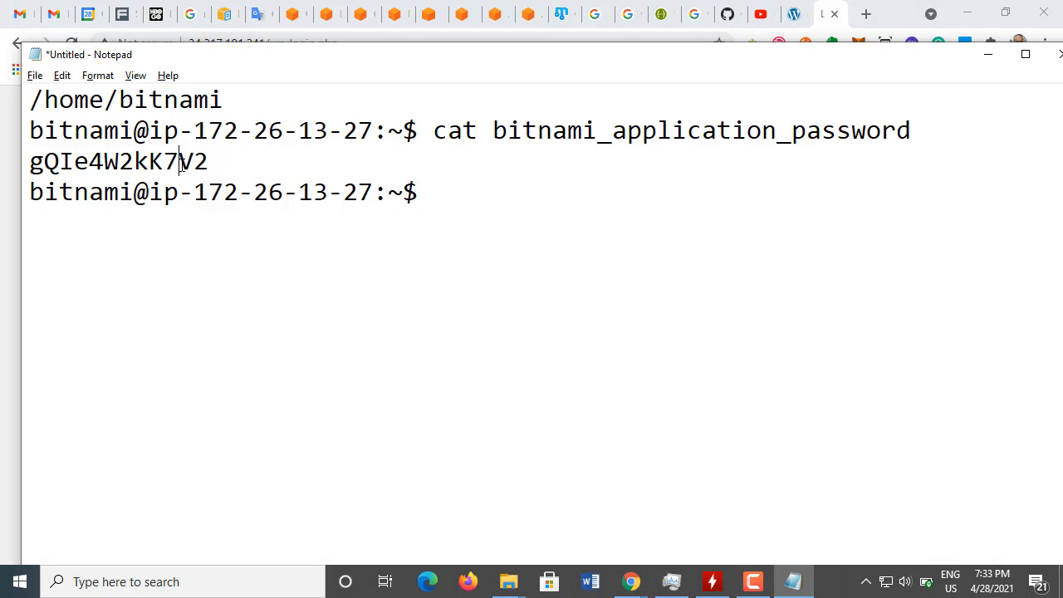
left_click_drag(209, 164, 25, 164)
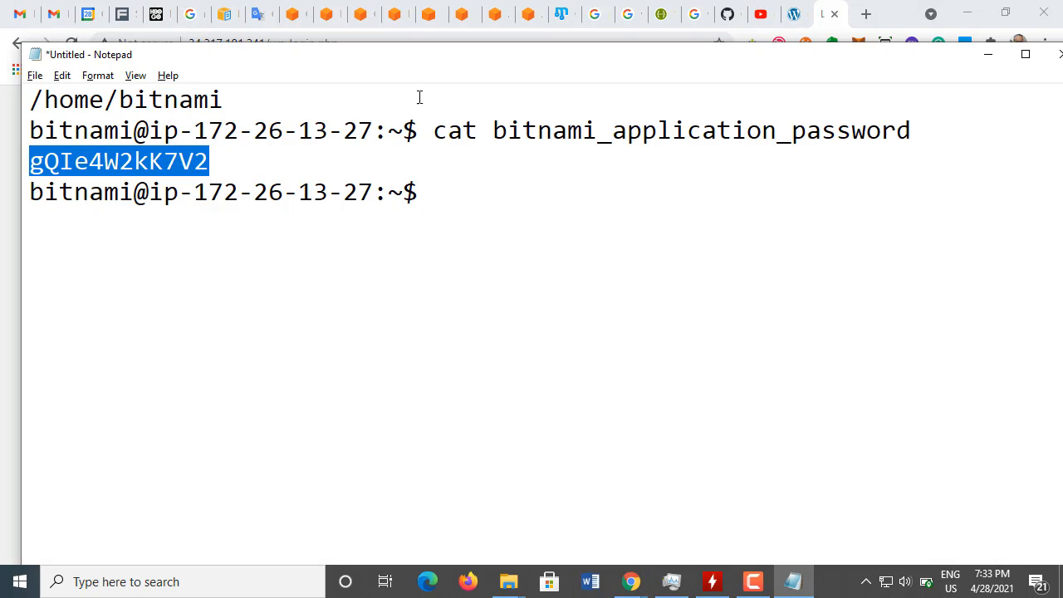
left_click(987, 54)
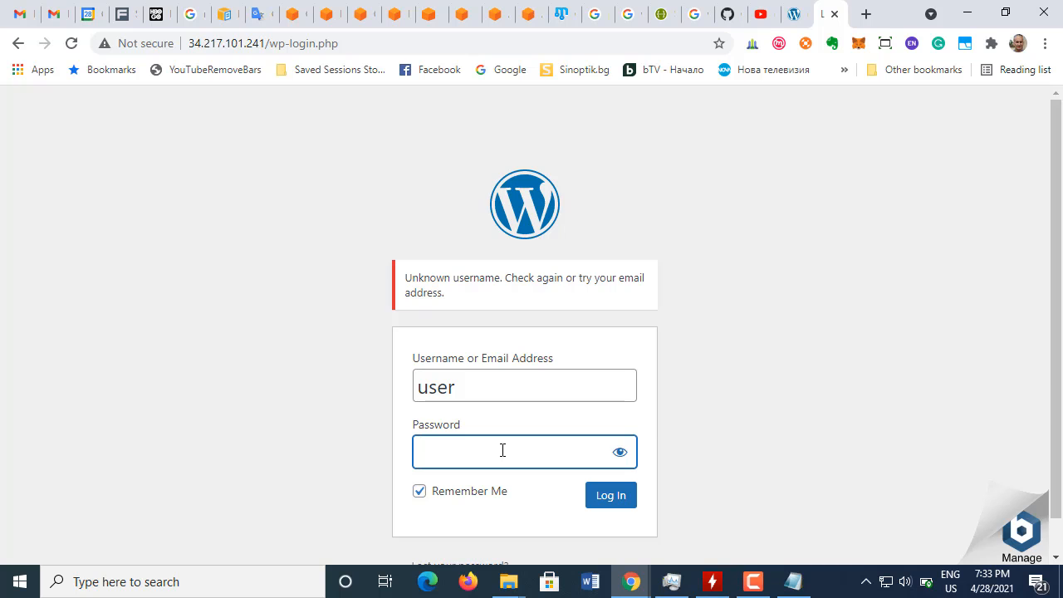
key("ctrl+v")
left_click(618, 501)
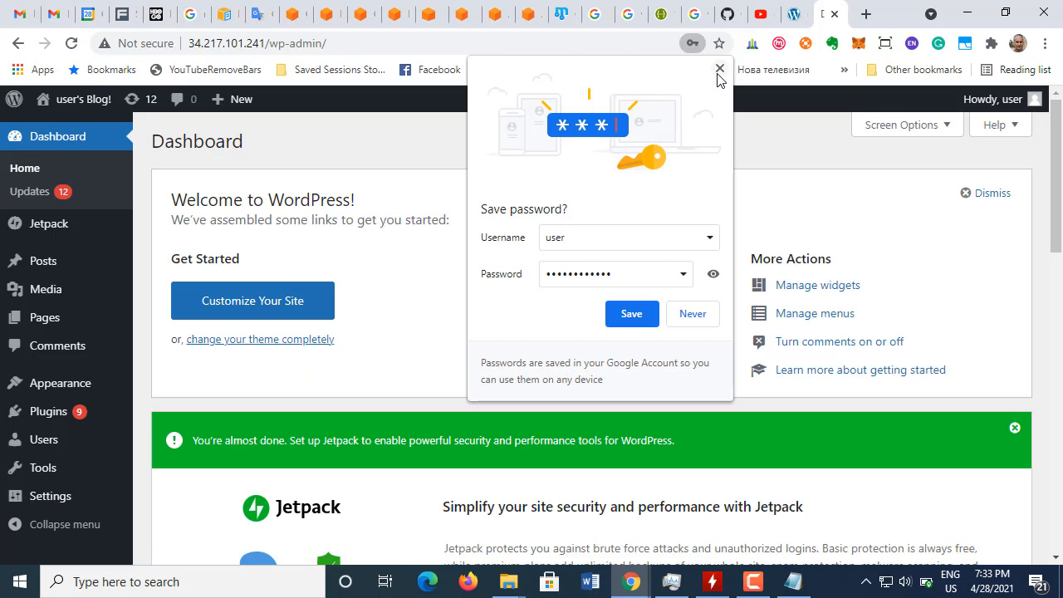
left_click(720, 71)
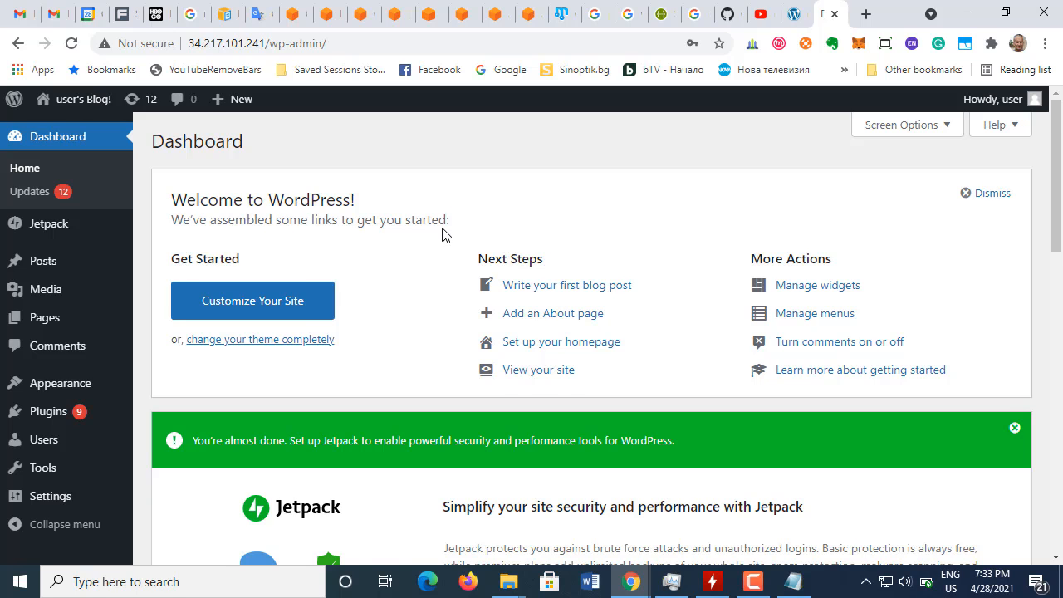
Step: Look through the WordPress dashboard, including the Jetpack, Site Health Status, At a Glance and Activity sections and the Updates and Plugins entries
scroll(442, 236, "down", 3)
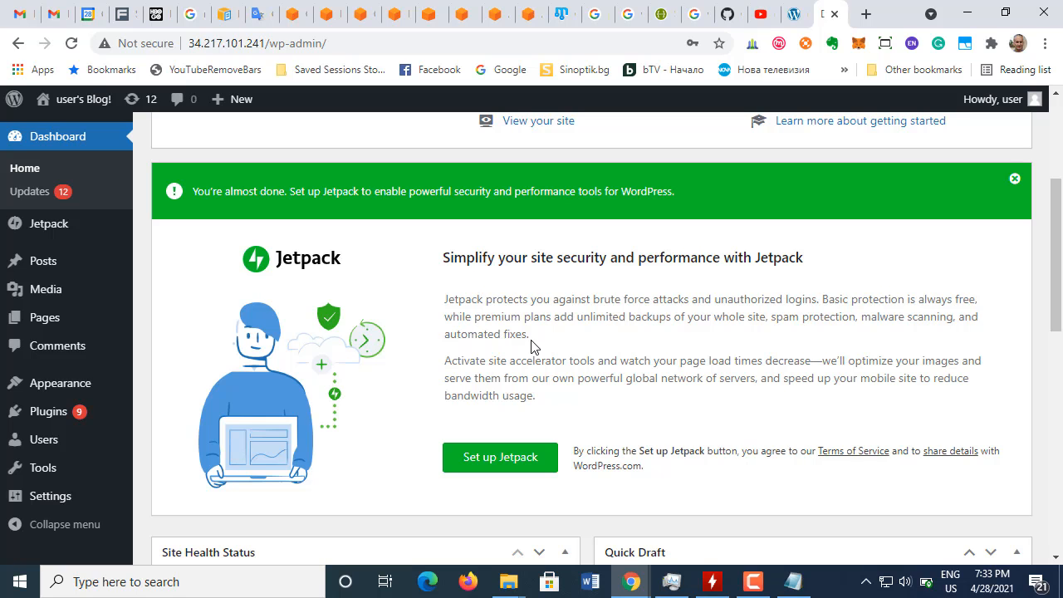
scroll(528, 353, "down", 5)
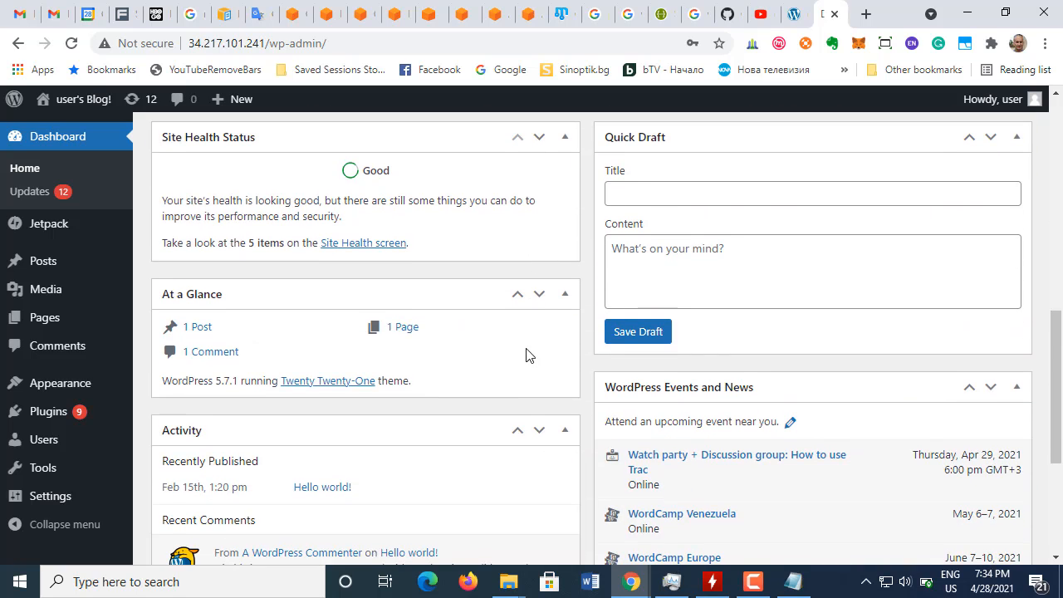
scroll(527, 359, "down", 4)
scroll(529, 362, "up", 9)
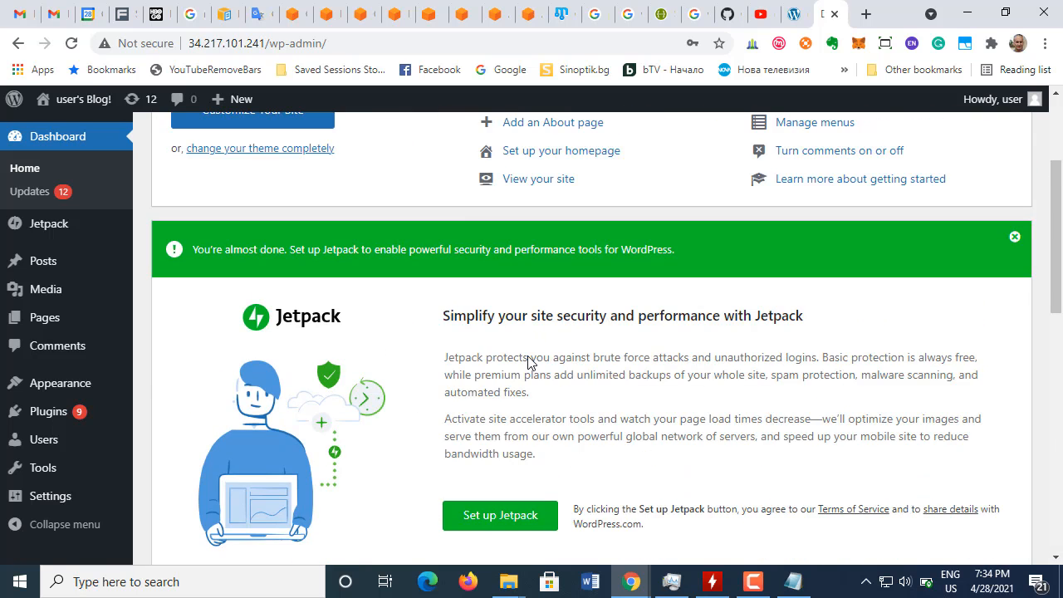
scroll(529, 359, "down", 10)
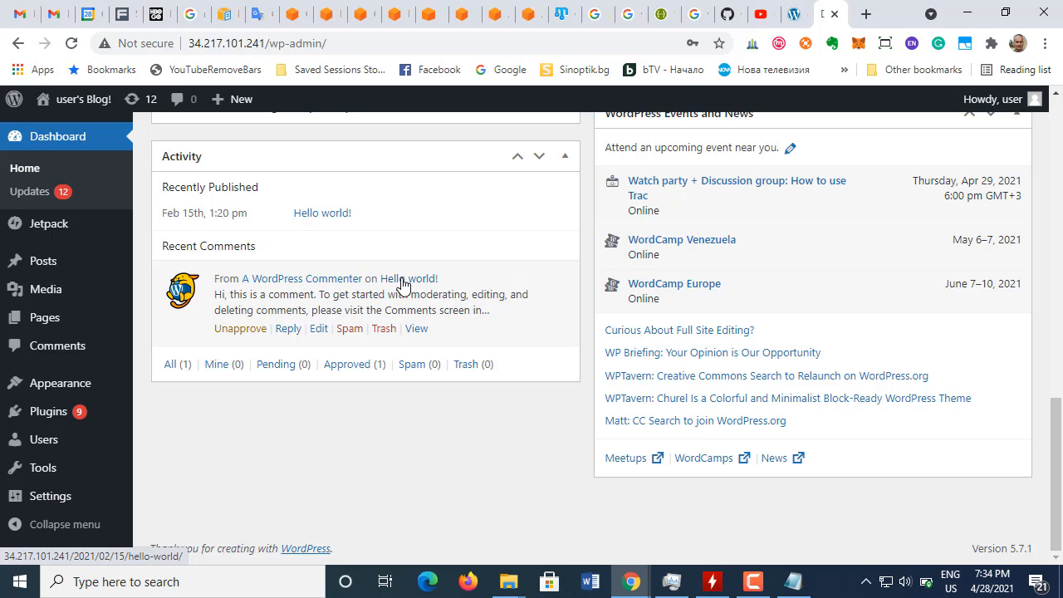
scroll(433, 306, "up", 10)
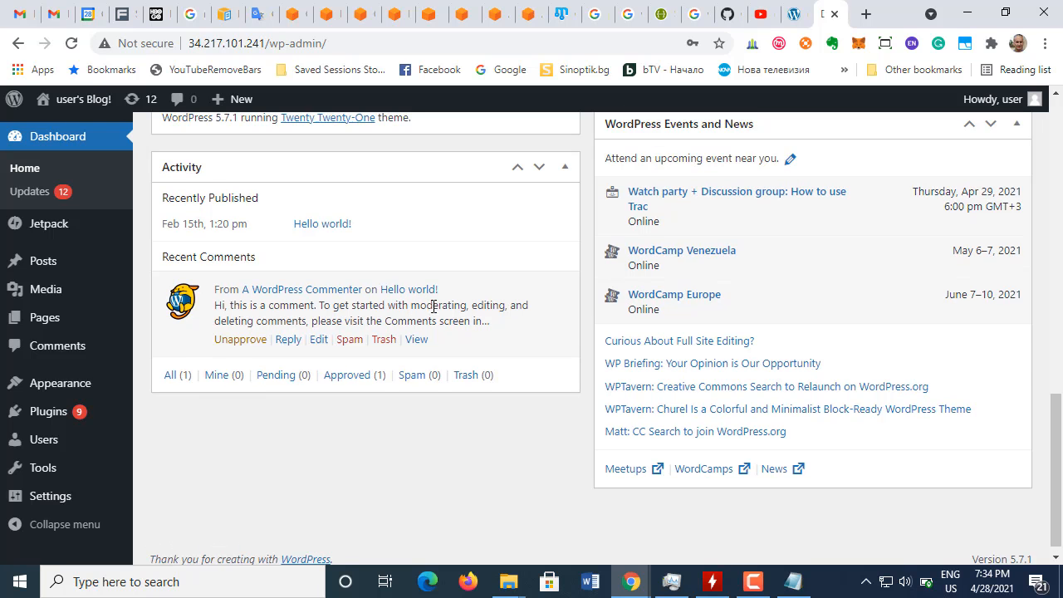
scroll(433, 307, "up", 3)
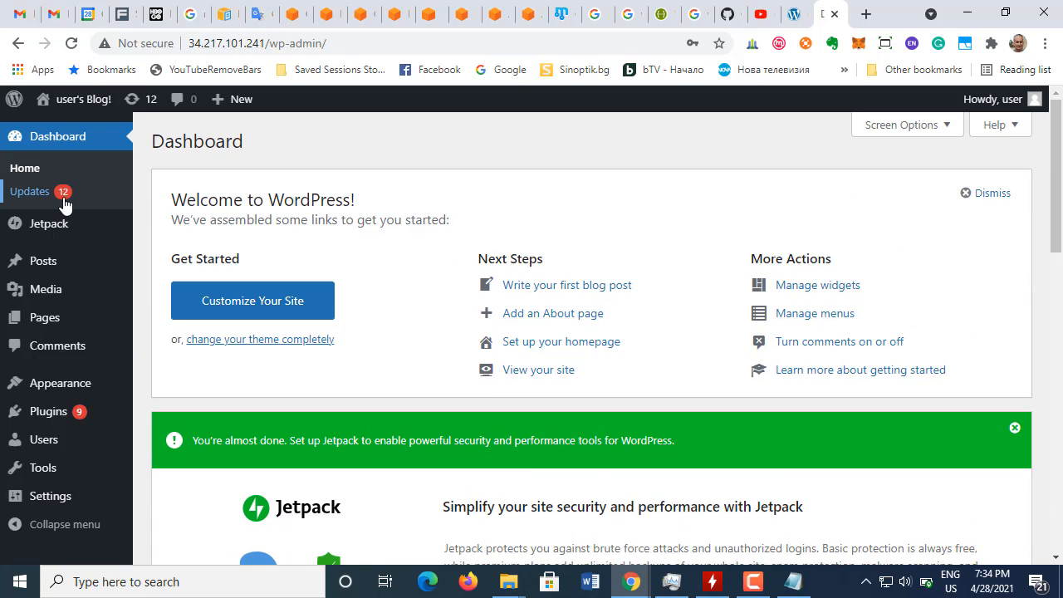
mouse_move(65, 417)
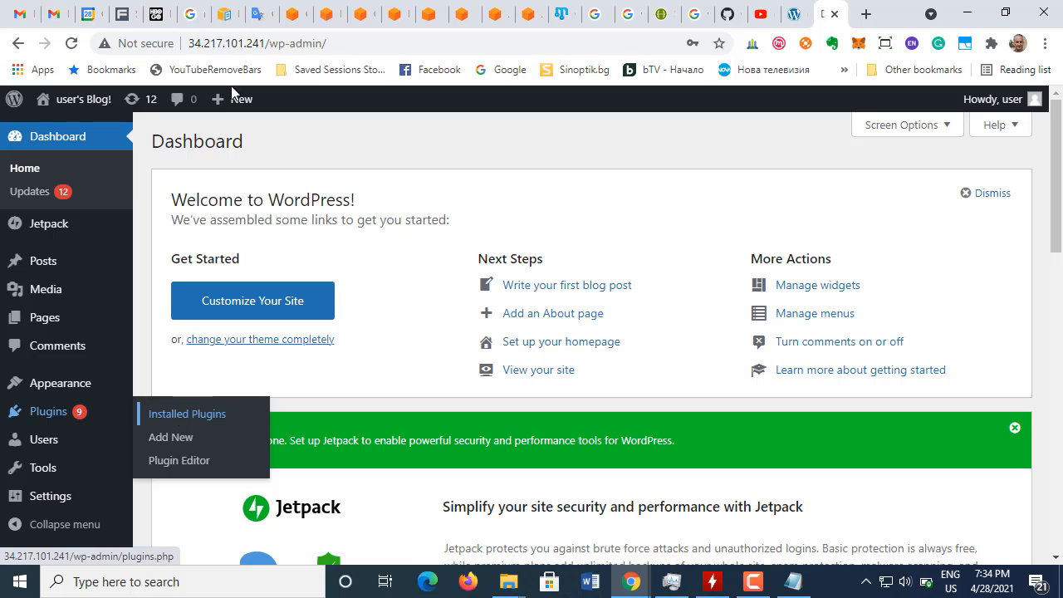
Step: Return to the AWS WordPress tutorial and read login step b and the closing paragraph of section 4
left_click(458, 25)
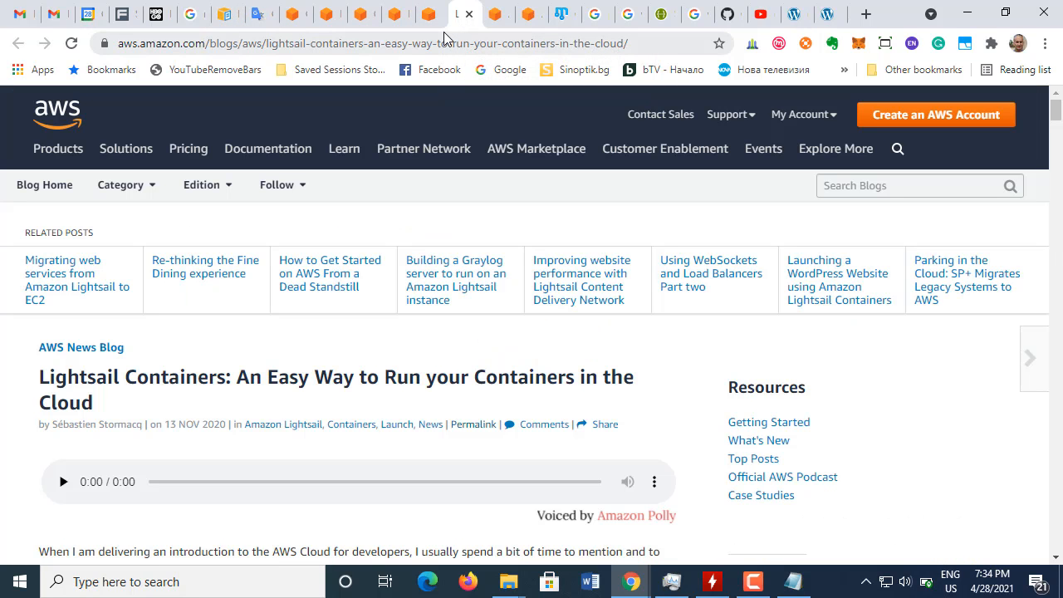
left_click(429, 14)
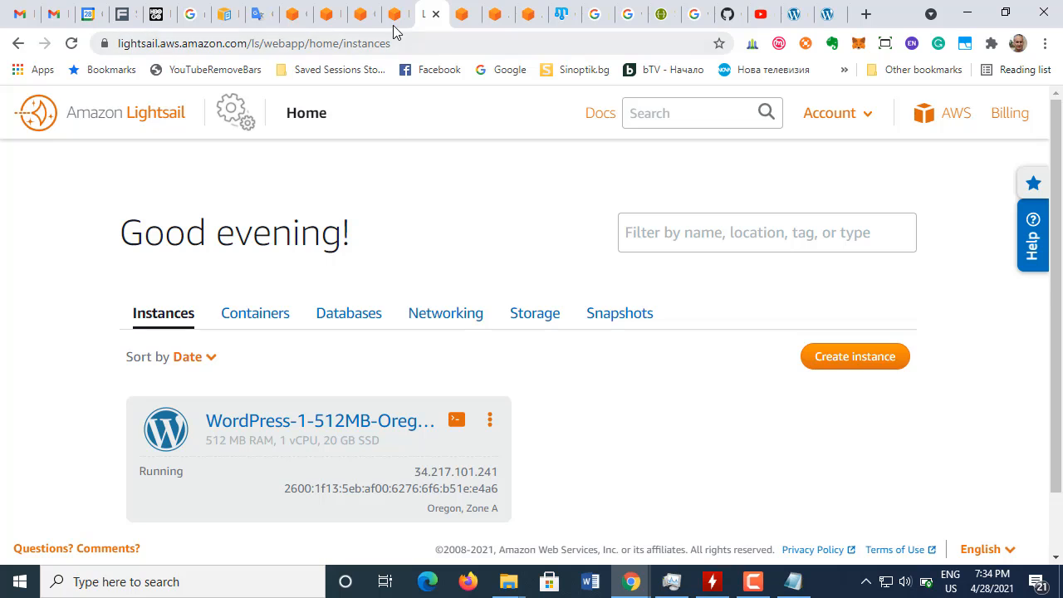
left_click(394, 18)
scroll(312, 306, "down", 1)
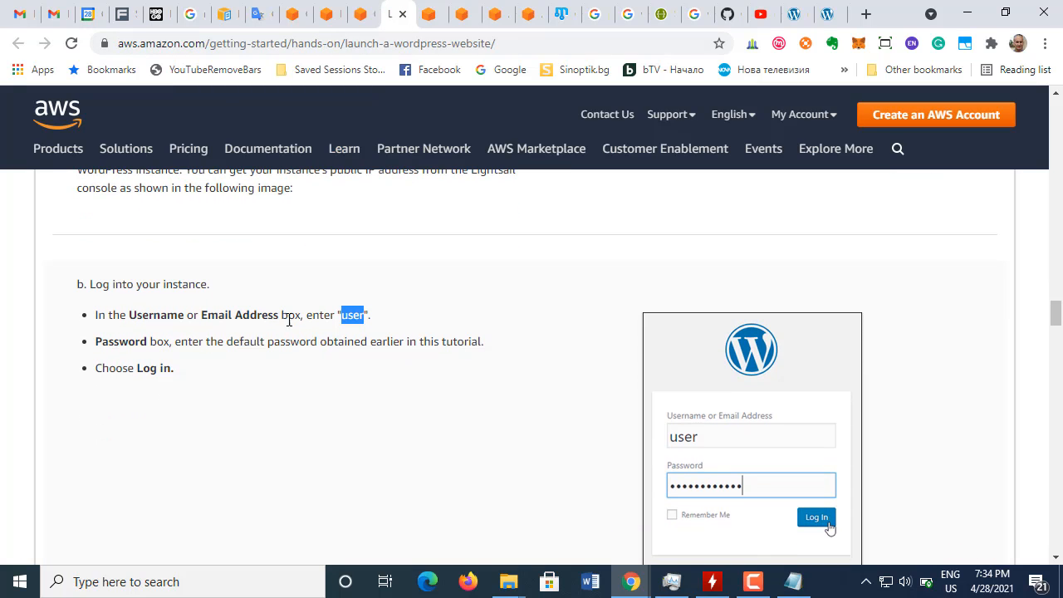
left_click_drag(139, 371, 187, 364)
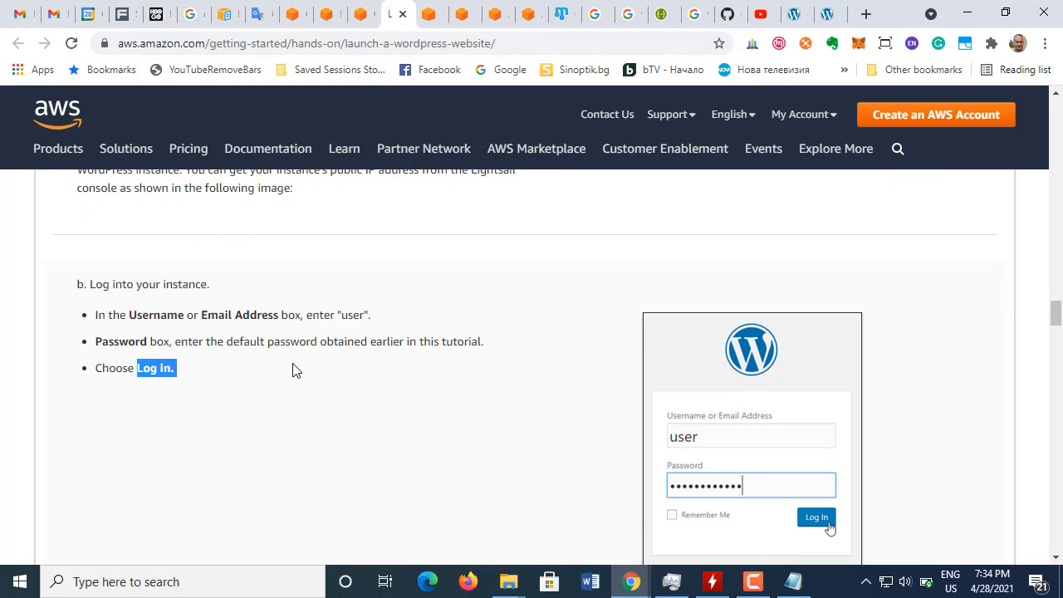
scroll(294, 368, "down", 5)
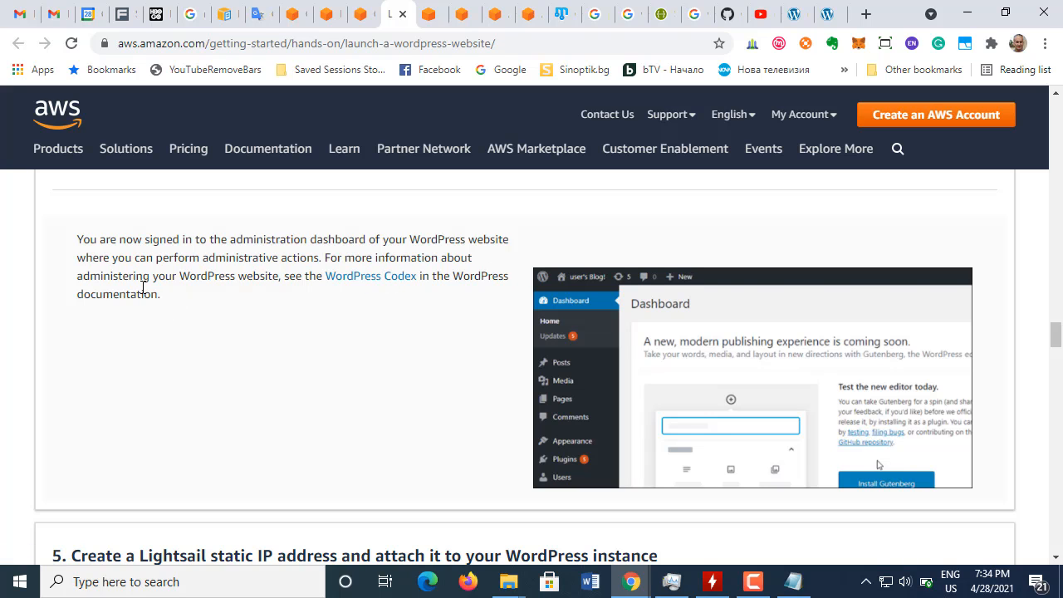
Step: Read section 5 of the tutorial on creating a Lightsail static IP and attaching it to the WordPress instance, through step a
scroll(215, 324, "down", 4)
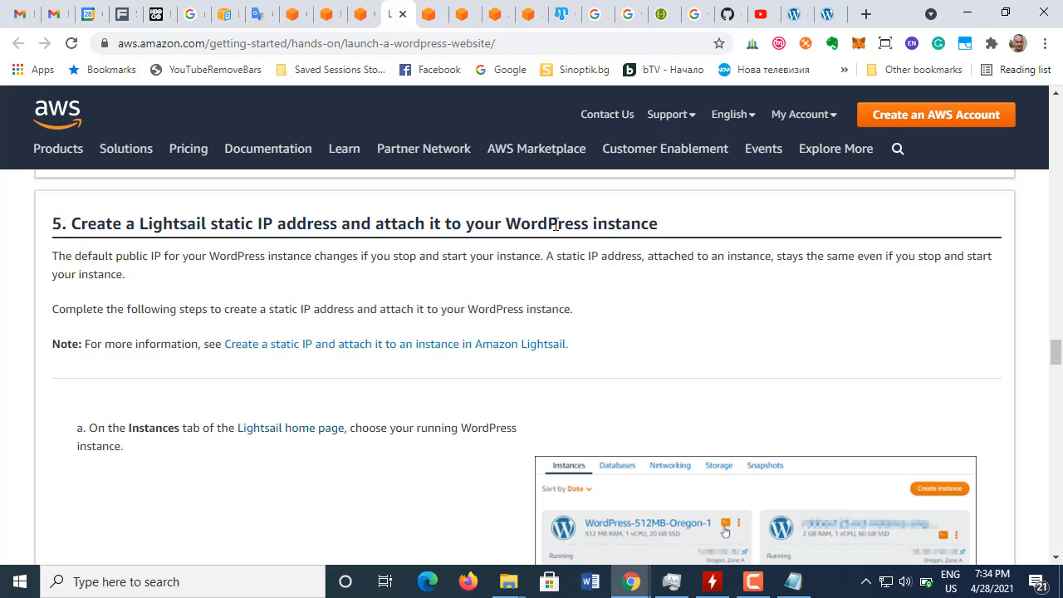
left_click_drag(506, 224, 670, 207)
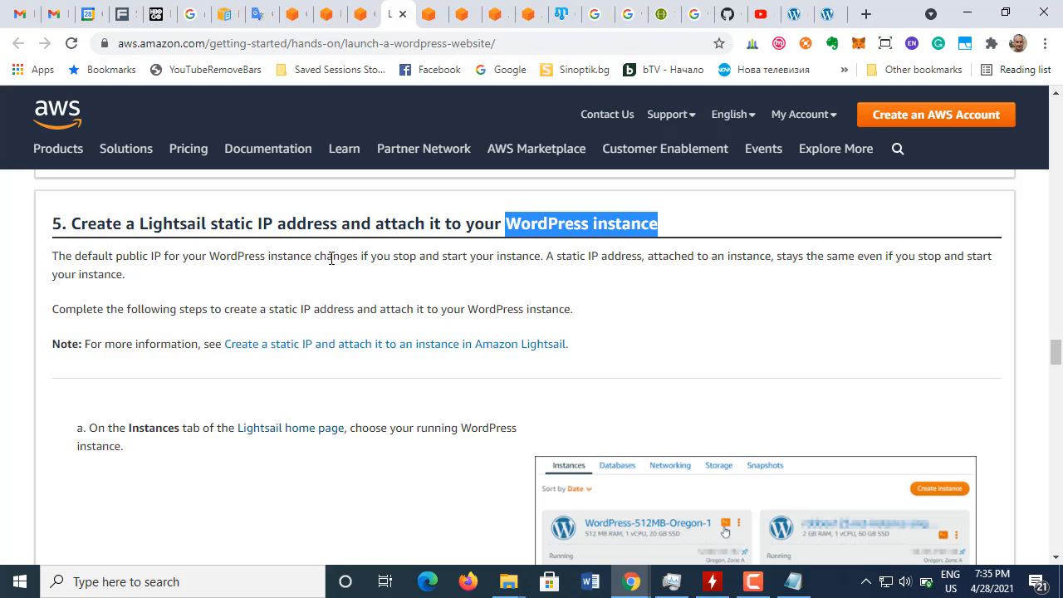
left_click_drag(364, 257, 532, 254)
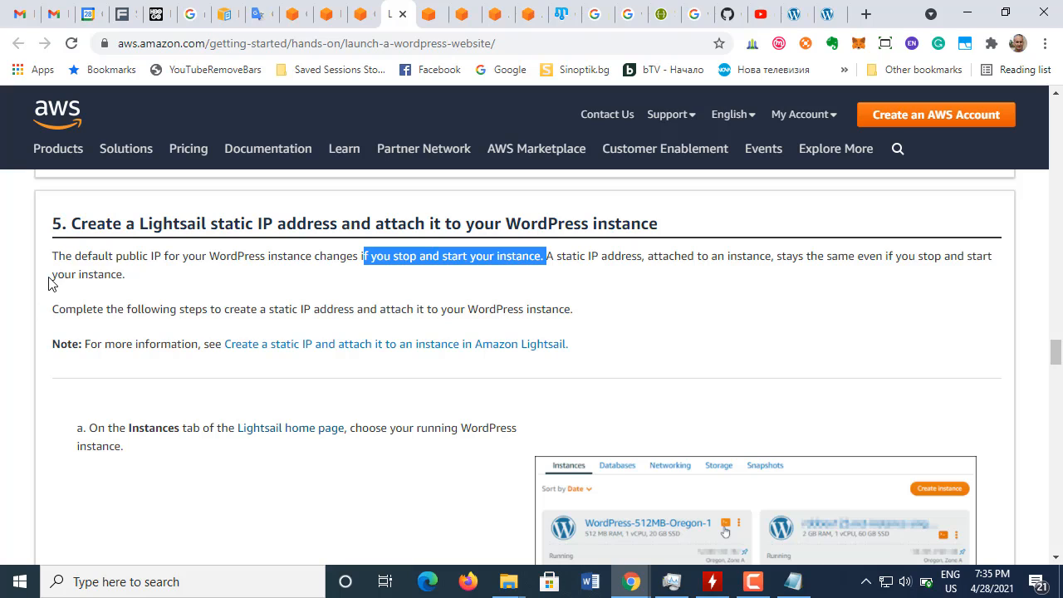
left_click_drag(52, 275, 125, 274)
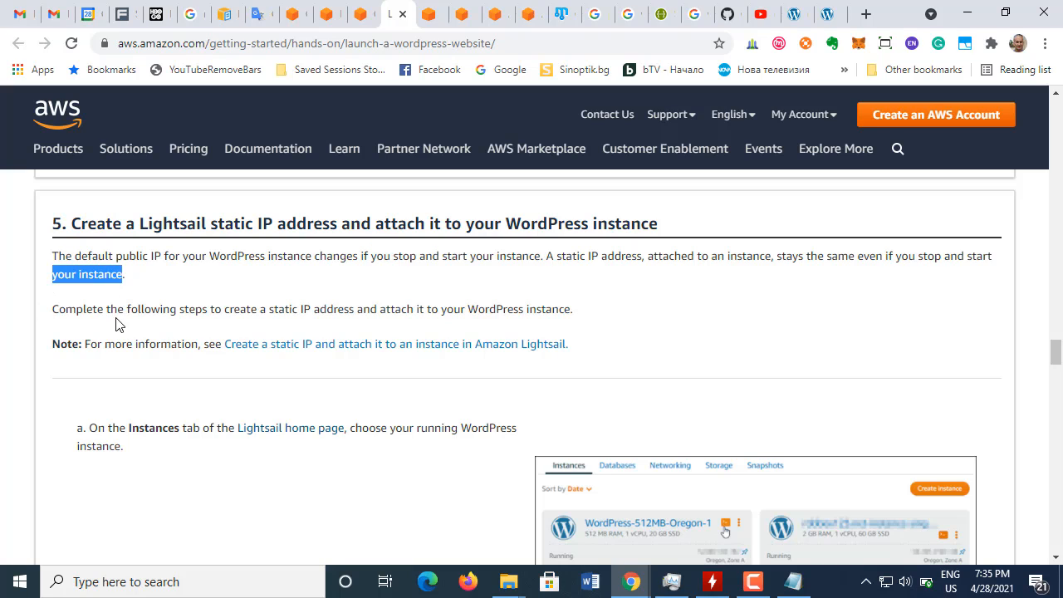
left_click_drag(106, 309, 312, 309)
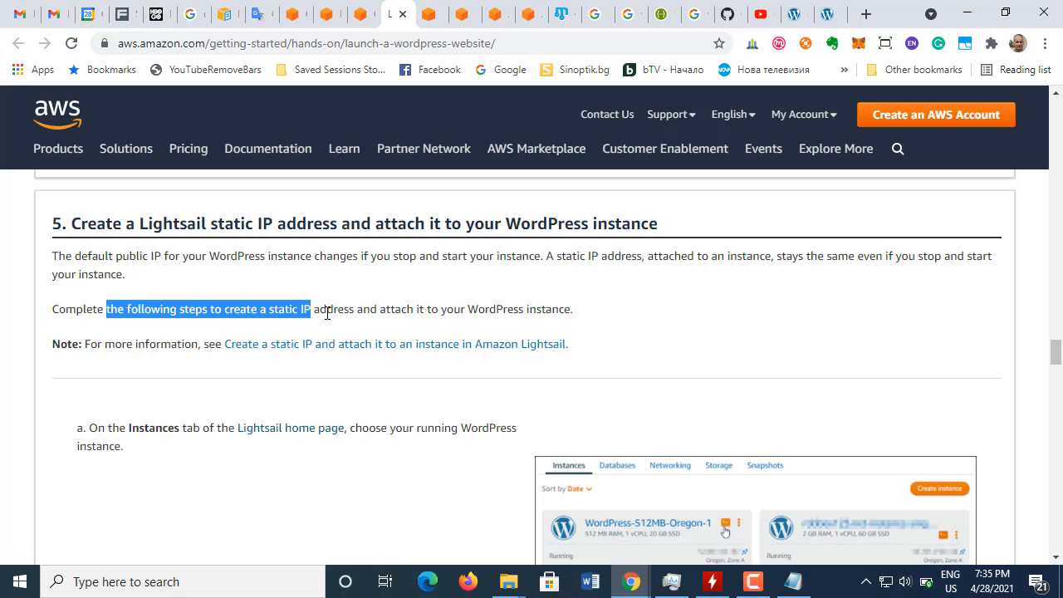
left_click(321, 309)
left_click_drag(315, 309, 600, 312)
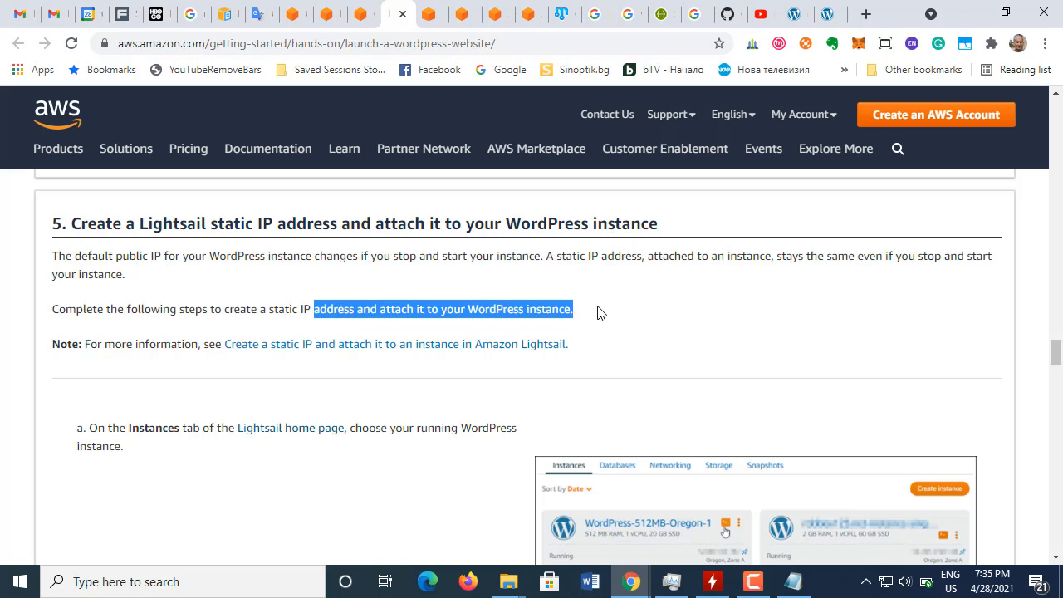
left_click(121, 342)
left_click_drag(98, 344, 626, 344)
left_click(625, 345)
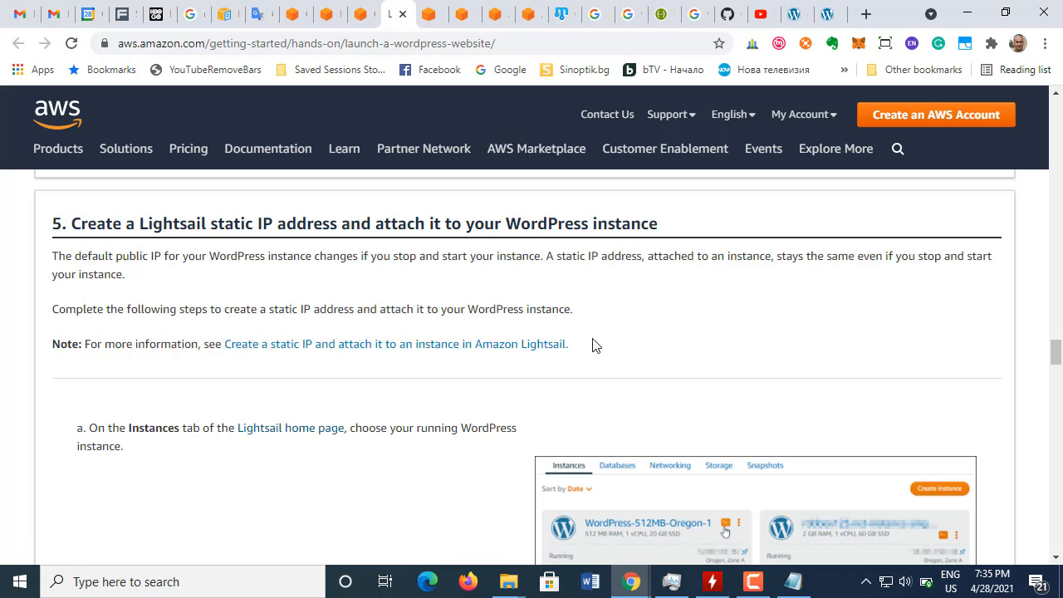
scroll(482, 374, "down", 4)
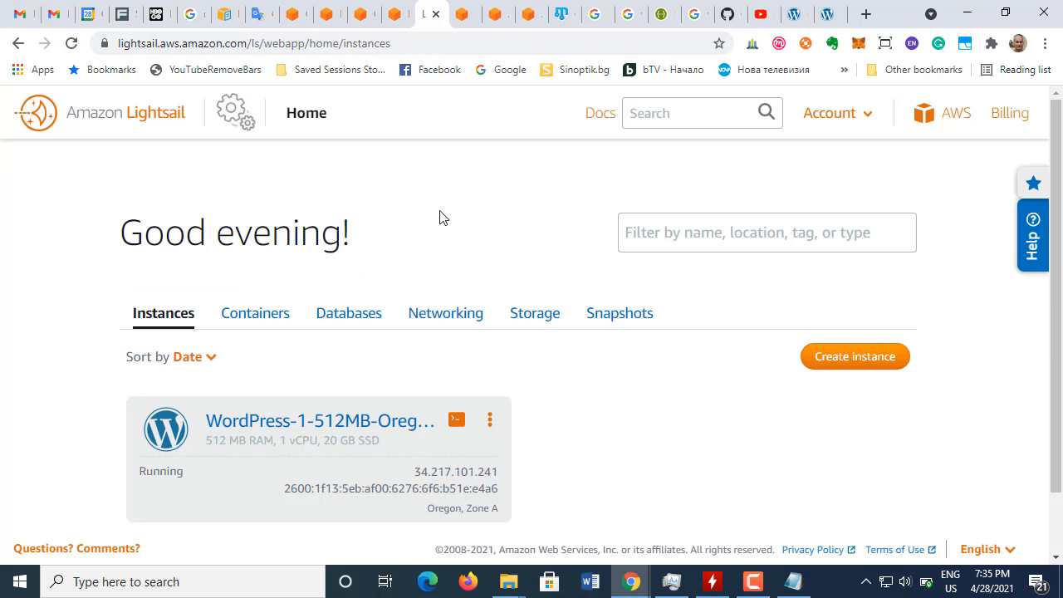
Step: Open the running WordPress instance in the Lightsail console and bring up its IPv4 networking settings with the static IP option
left_click(428, 17)
scroll(371, 391, "down", 1)
left_click(344, 350)
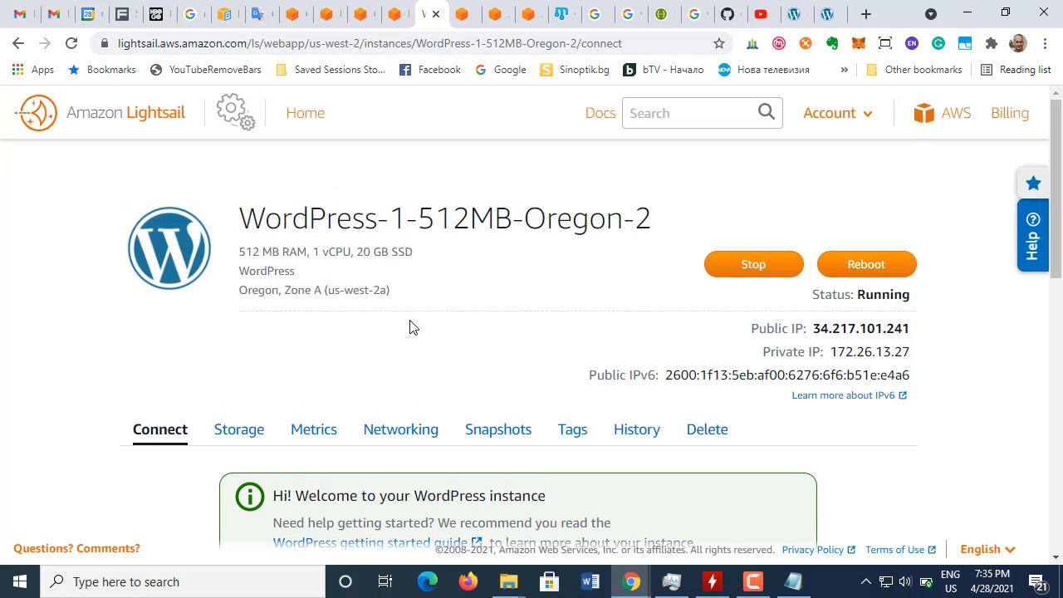
scroll(440, 311, "down", 1)
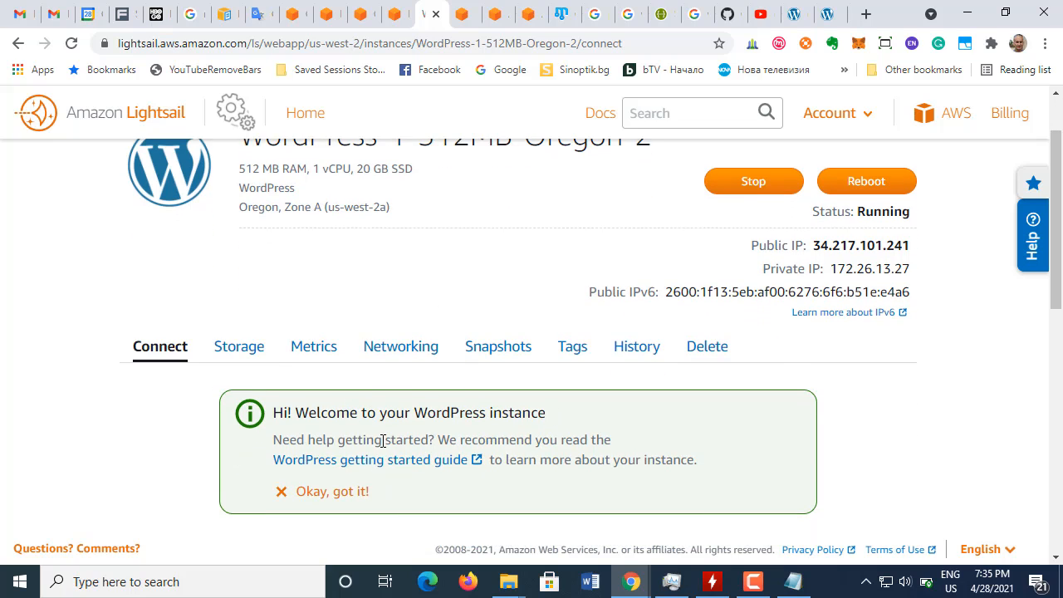
left_click(397, 346)
scroll(441, 408, "down", 1)
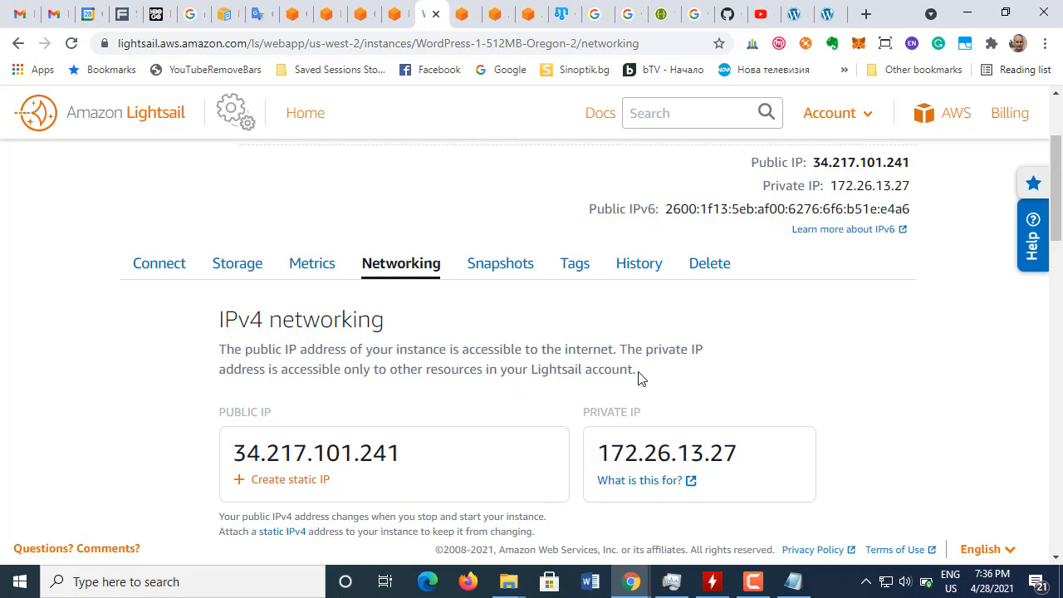
scroll(635, 374, "down", 2)
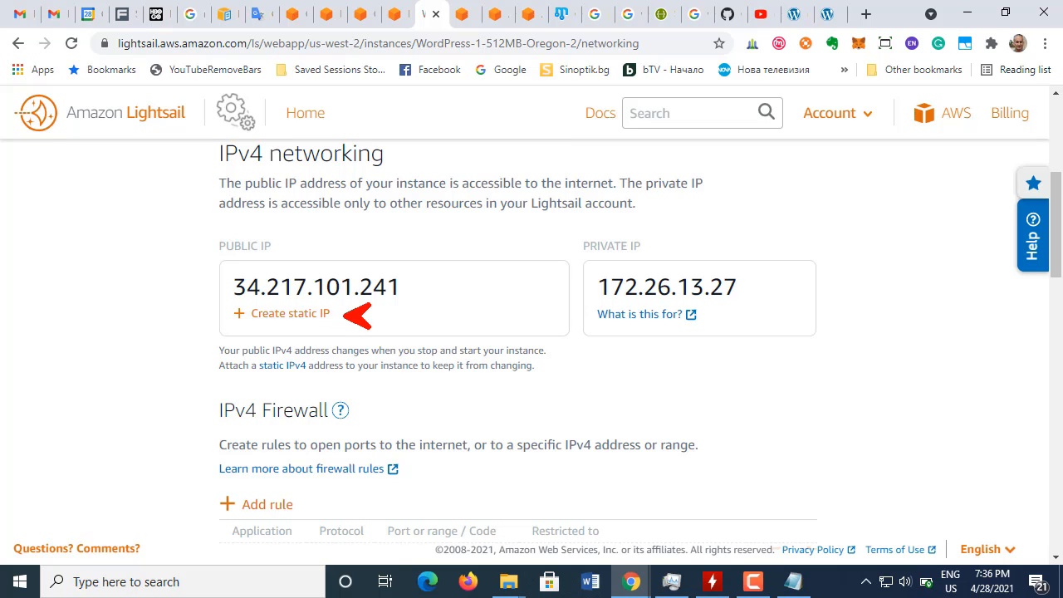
key("ctrl+s")
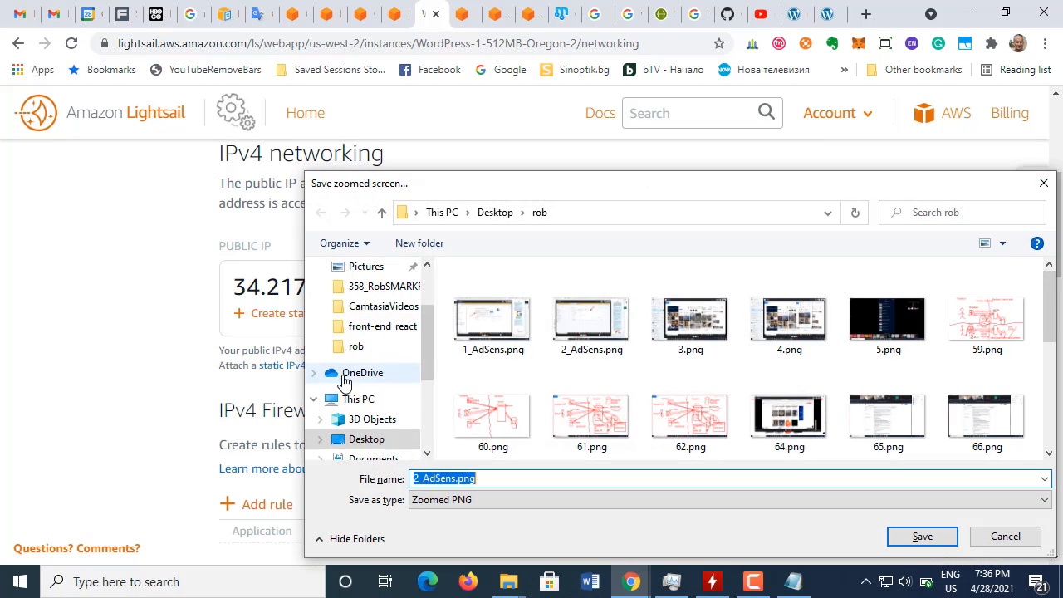
left_click(420, 479)
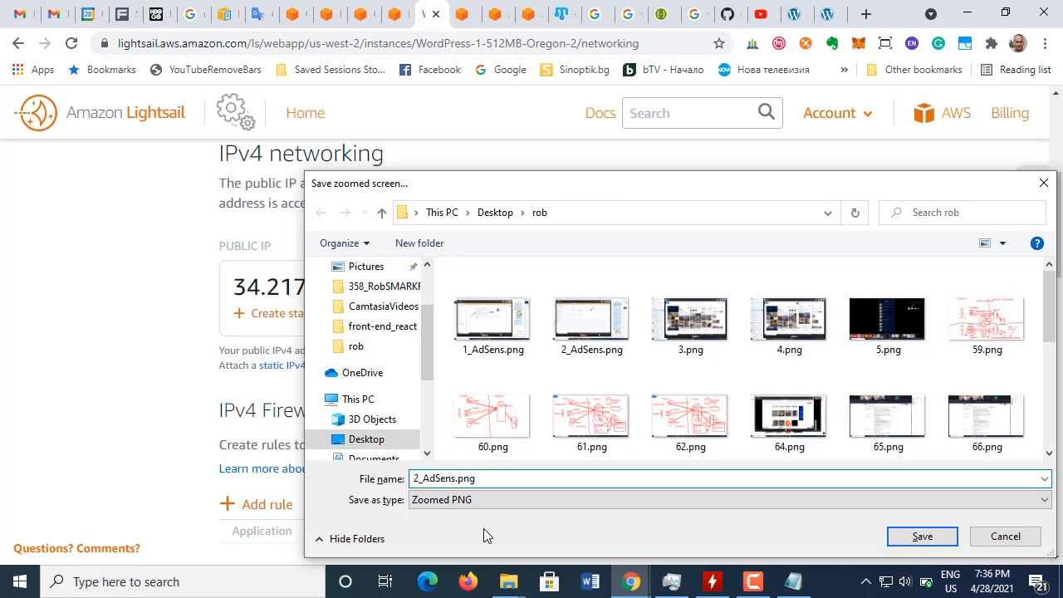
left_click(1012, 536)
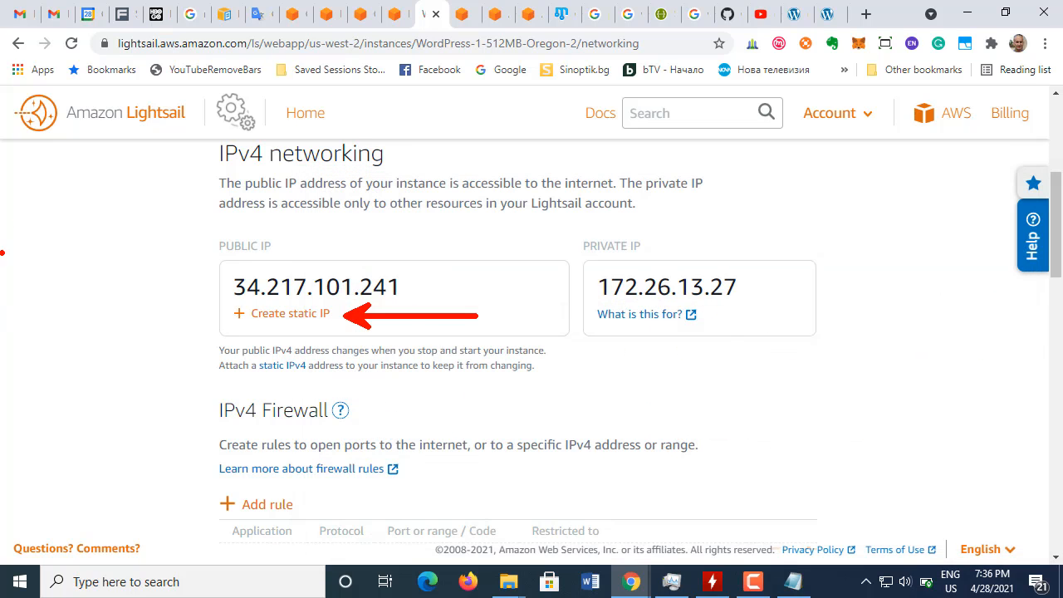
key("Escape")
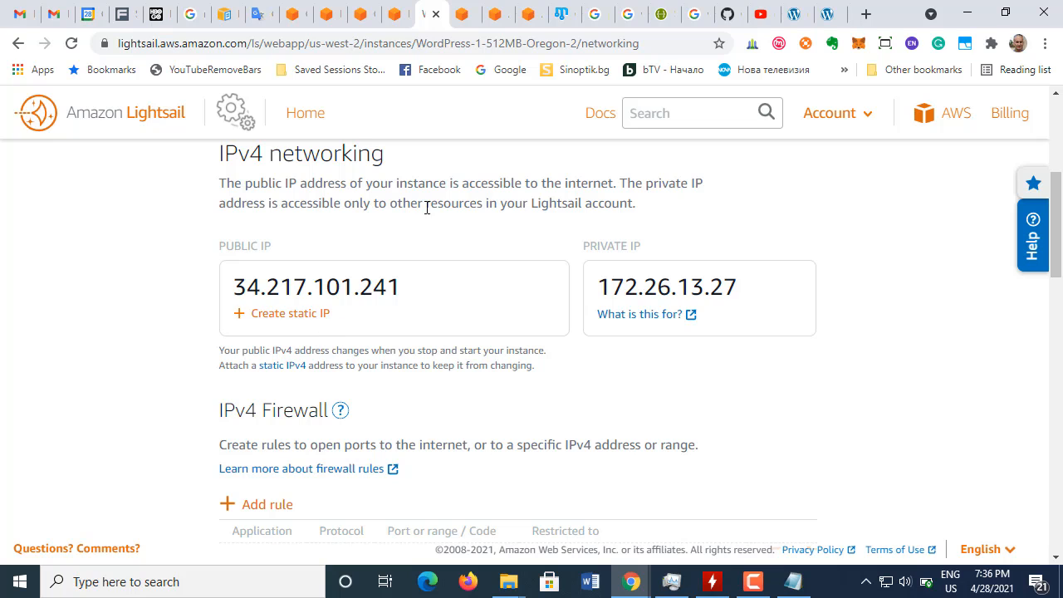
Step: Read steps b to d of the tutorial's section 5, covering static IP creation, the pre-selected location and instance, and naming
left_click(391, 25)
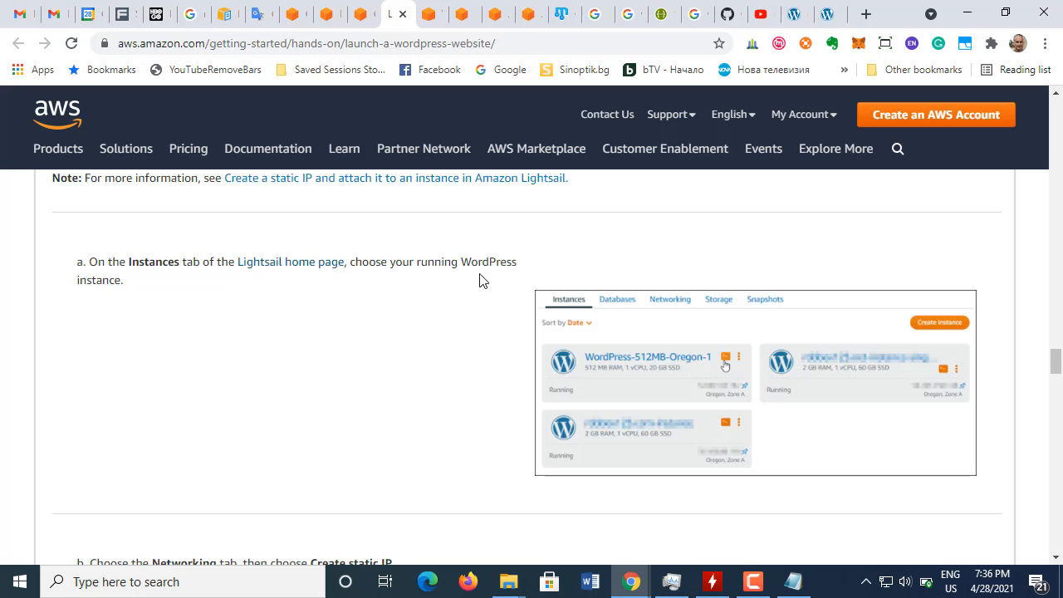
scroll(323, 308, "down", 4)
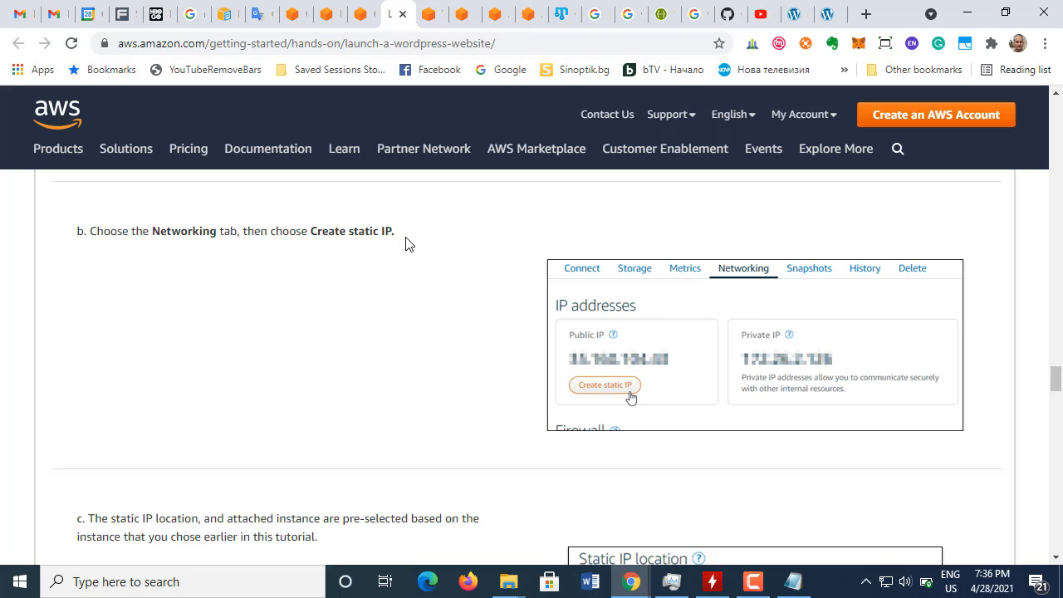
scroll(393, 297, "down", 2)
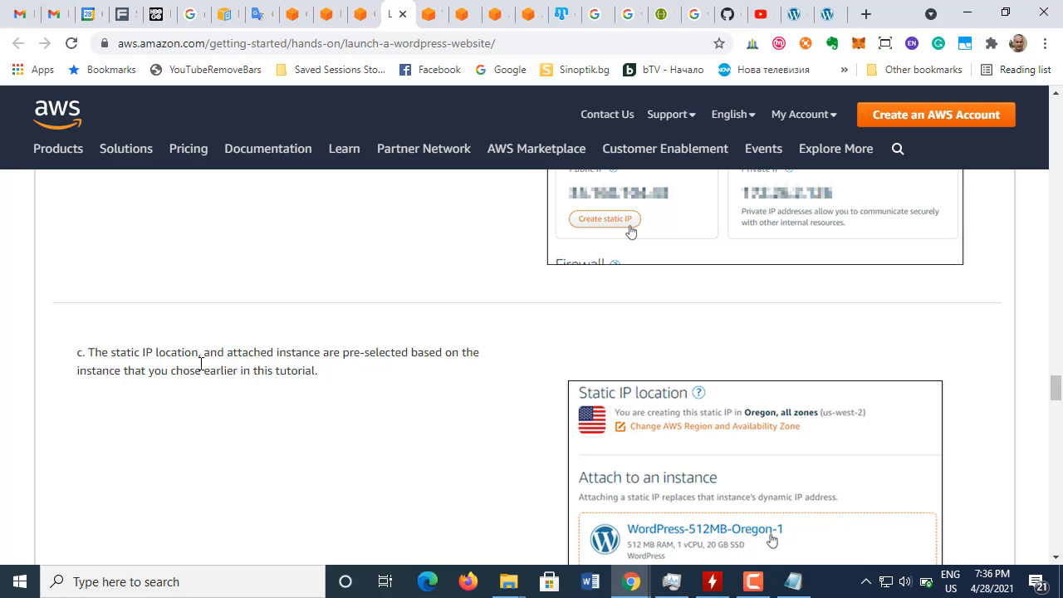
scroll(202, 365, "down", 1)
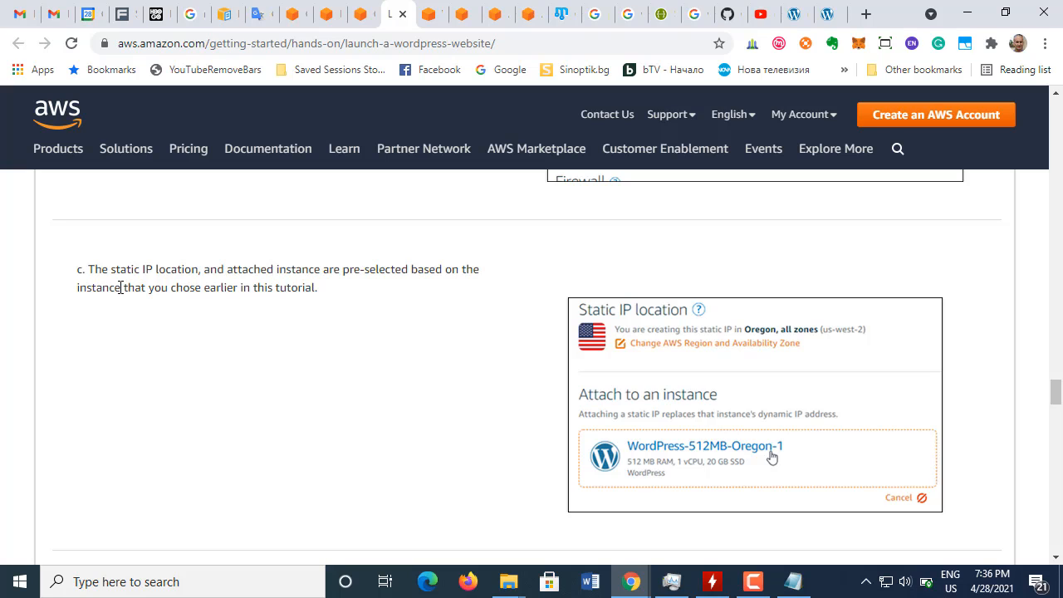
left_click_drag(124, 288, 314, 287)
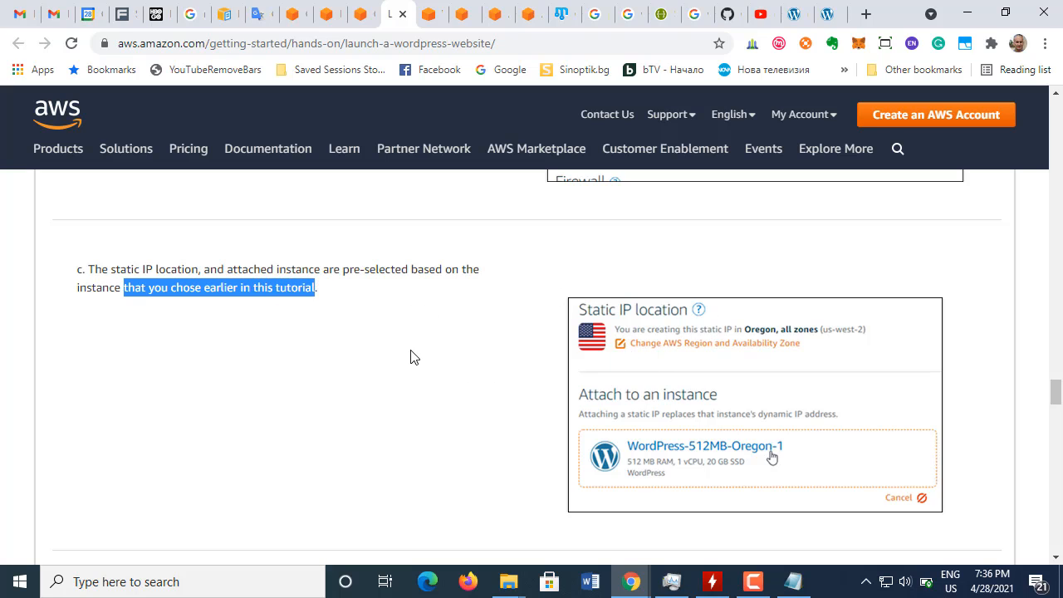
left_click_drag(148, 268, 250, 256)
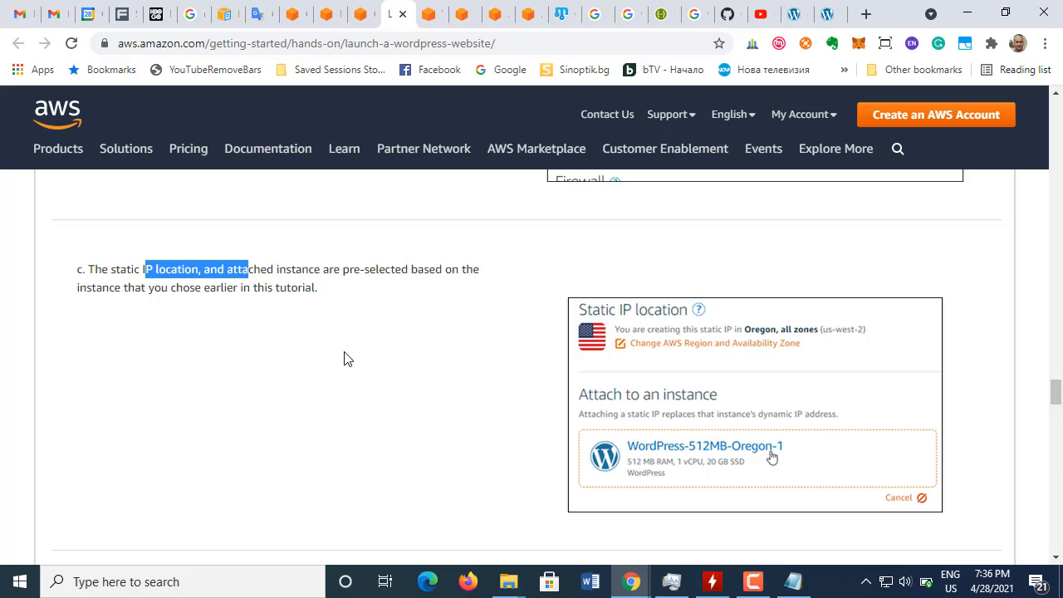
scroll(346, 358, "down", 4)
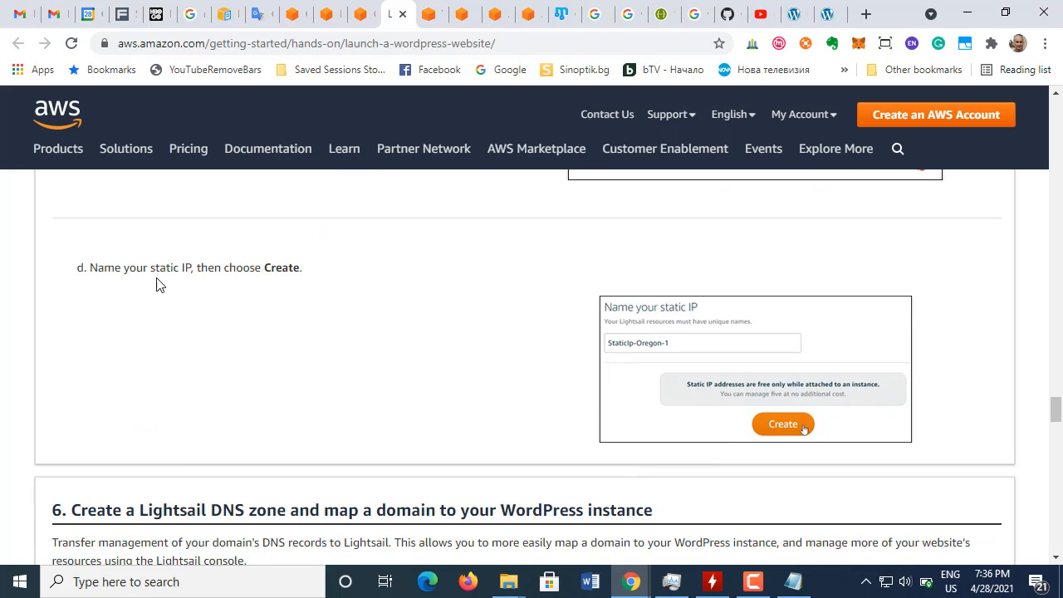
left_click_drag(222, 269, 325, 260)
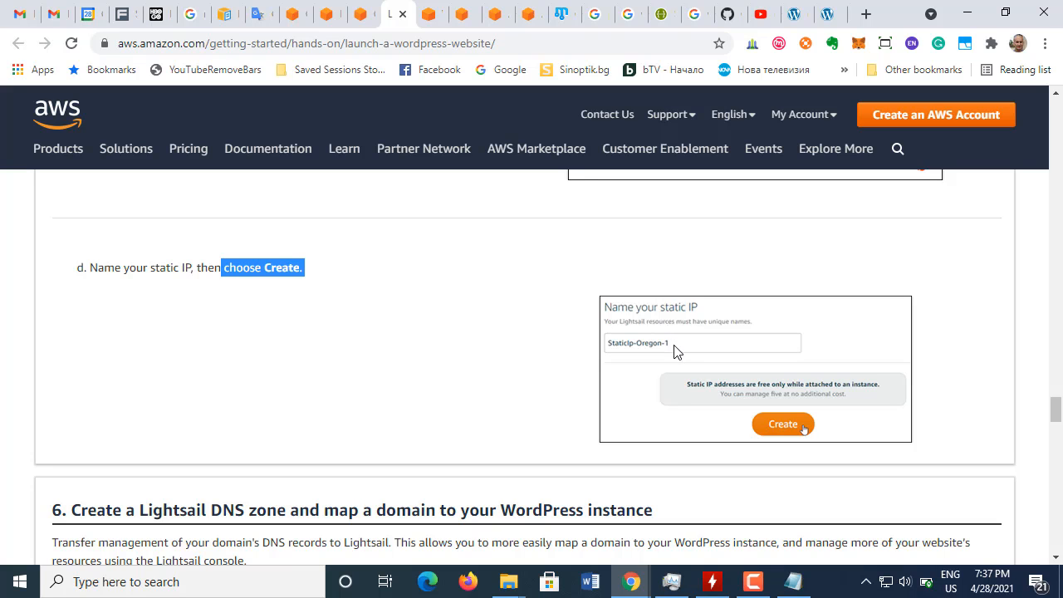
Step: Compare the public IP in the Lightsail instance's IPv4 networking settings with the address of the open WordPress blog
left_click(437, 17)
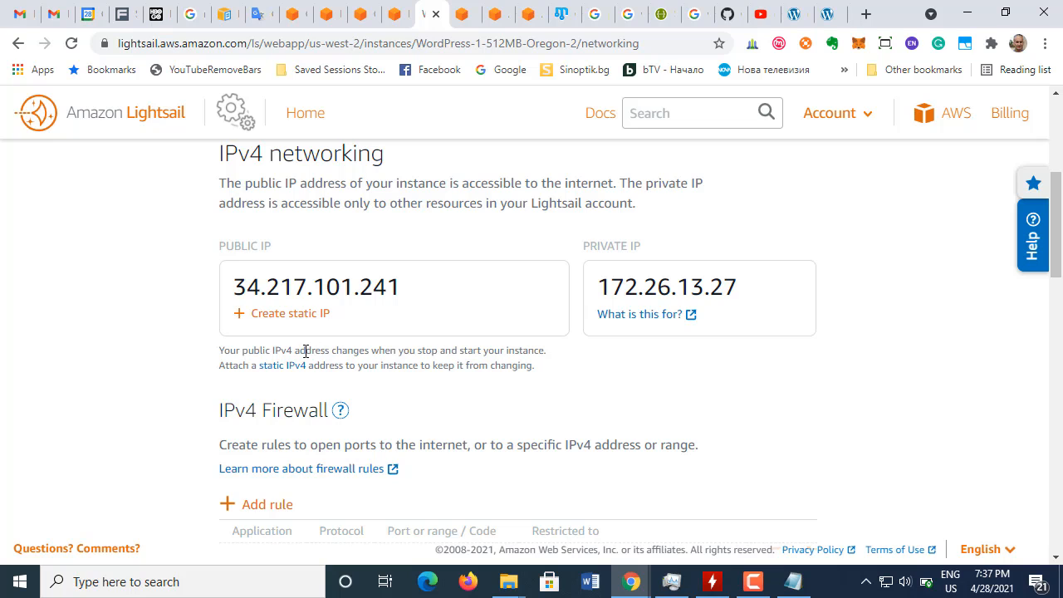
scroll(304, 368, "down", 1)
scroll(302, 397, "up", 1)
left_click(795, 18)
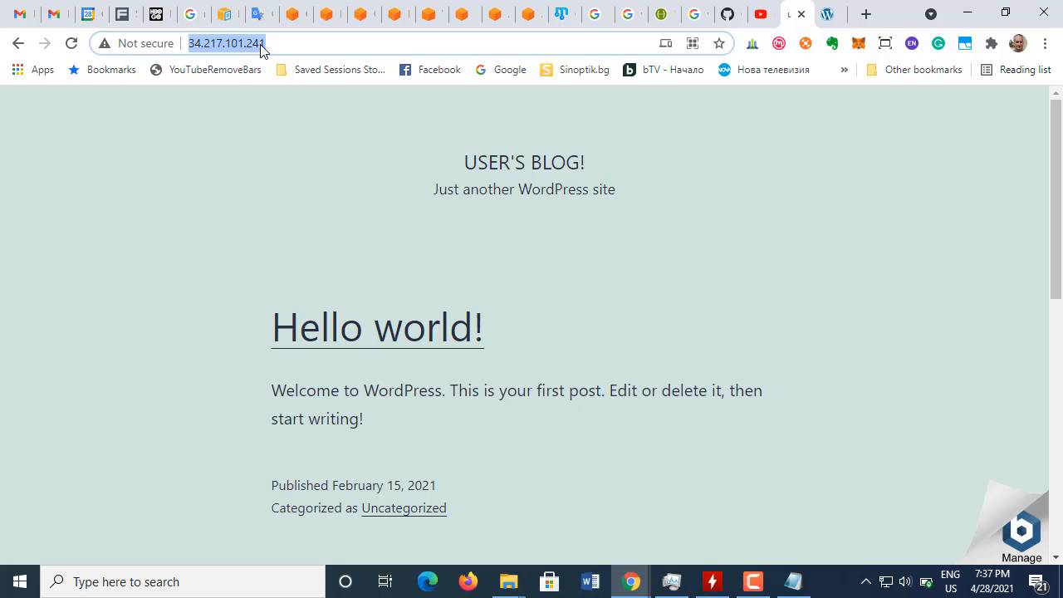
left_click(429, 23)
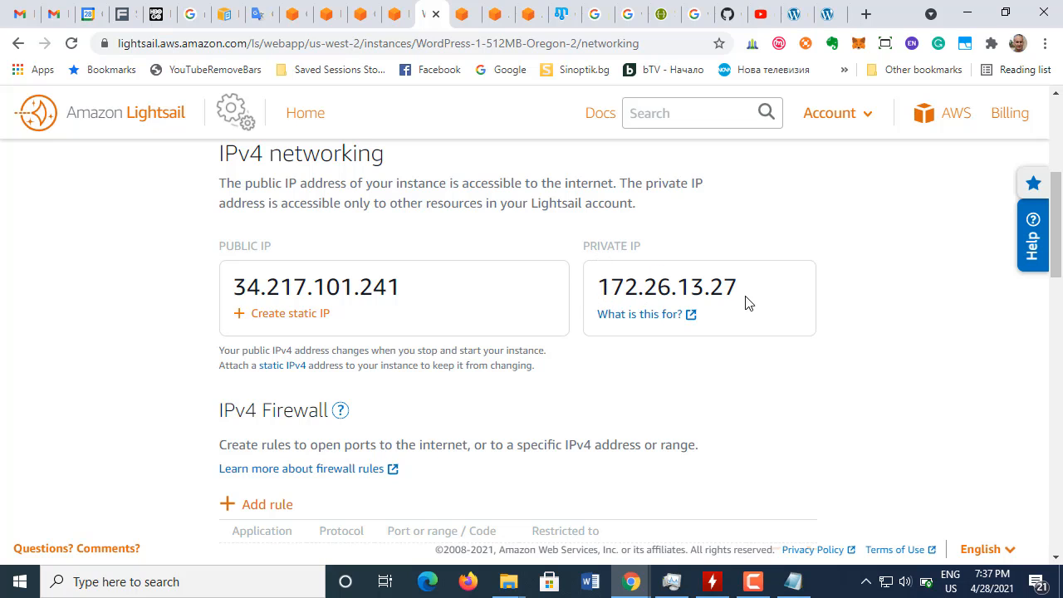
Step: Create a static IP named StaticIp-1-Oregon attached to the WordPress-1-512MB-Oregon-2 instance
left_click(289, 320)
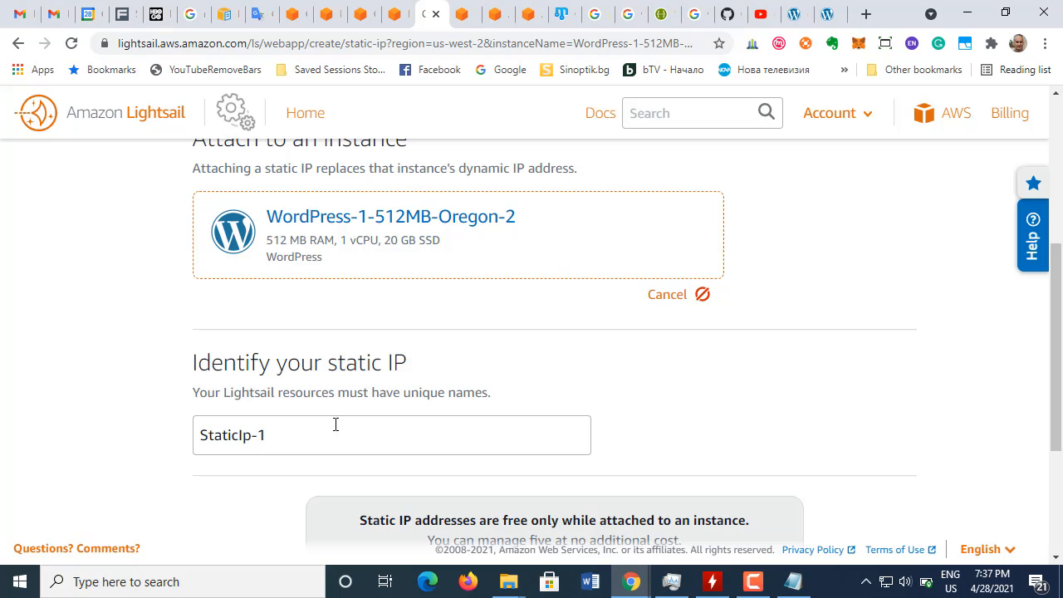
left_click(397, 15)
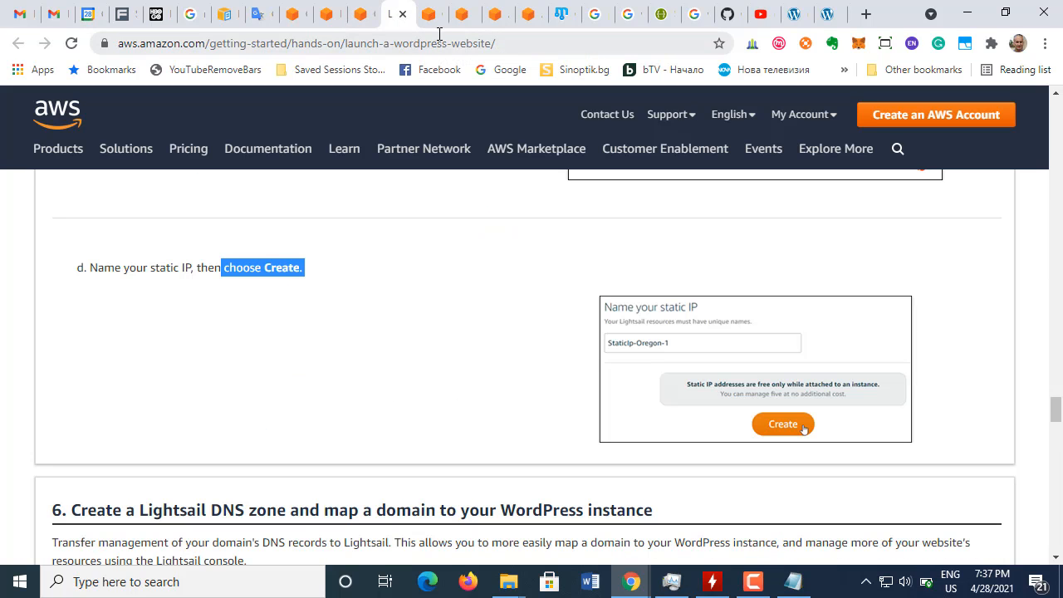
left_click(429, 18)
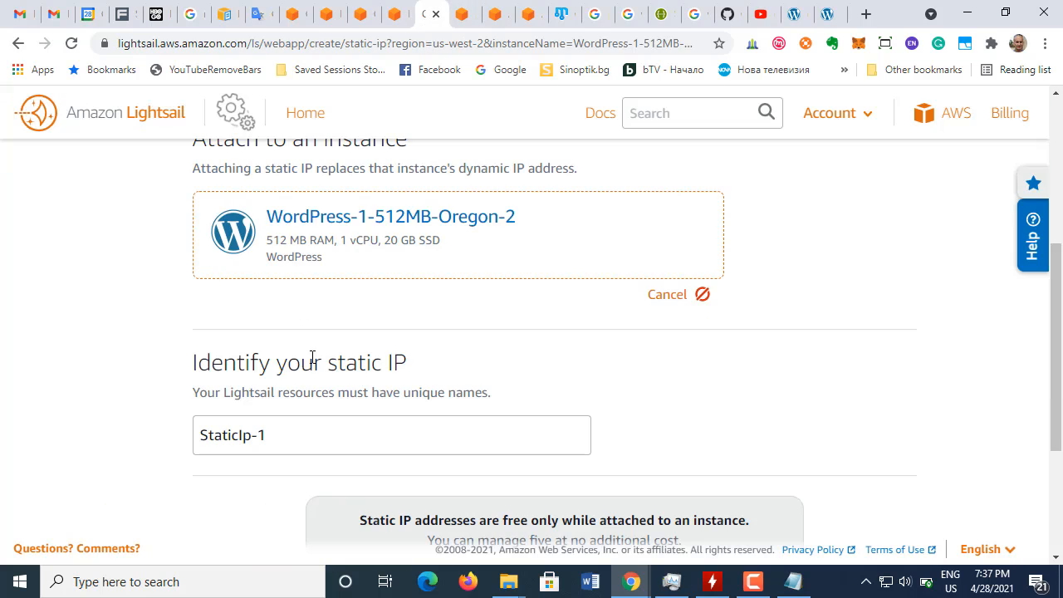
triple_click(275, 435)
left_click(279, 437)
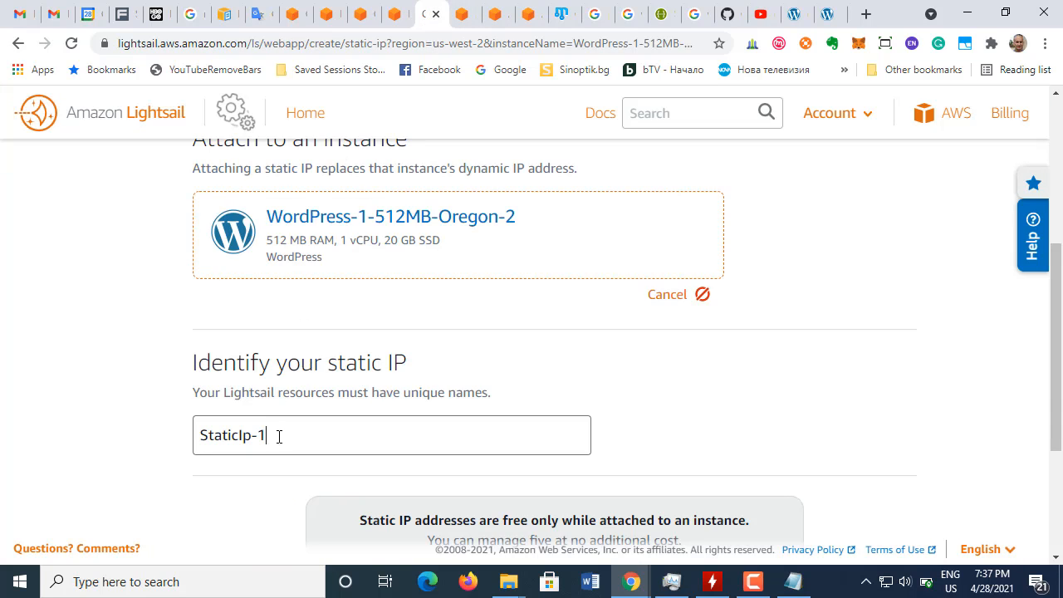
type("-Oregon")
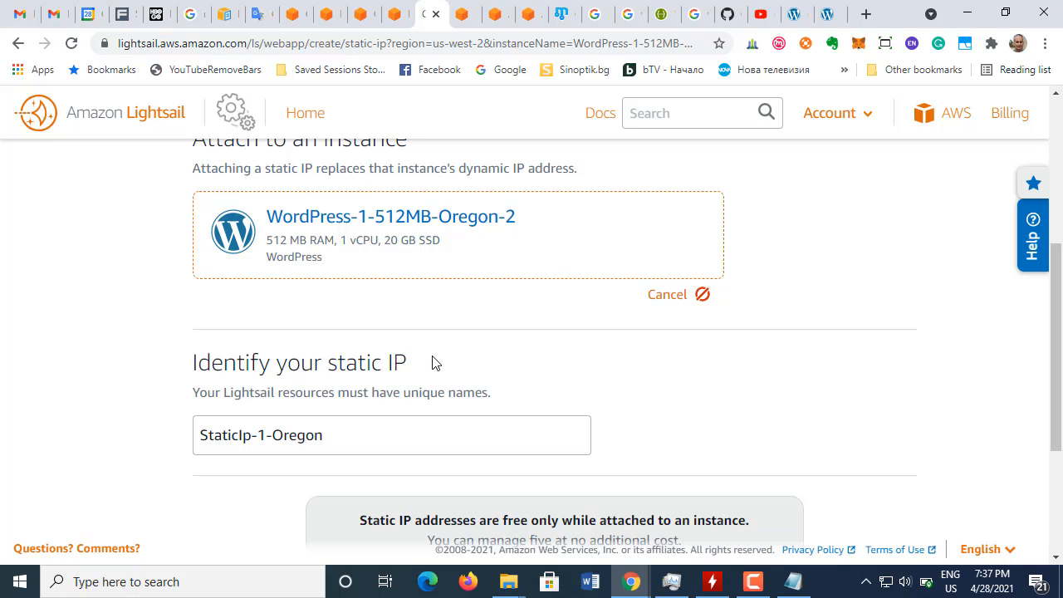
scroll(436, 363, "down", 2)
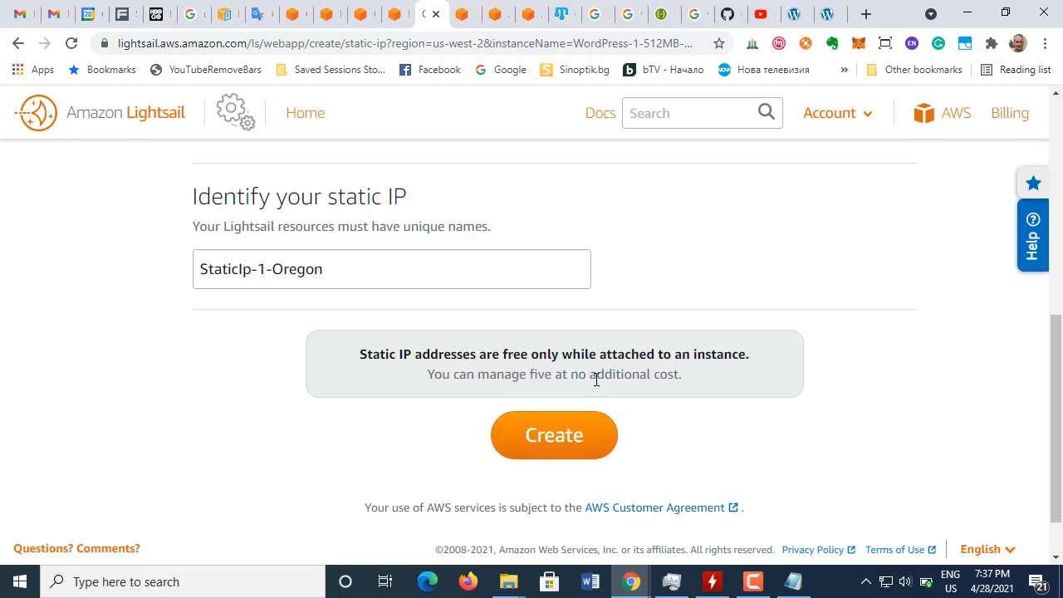
left_click(561, 439)
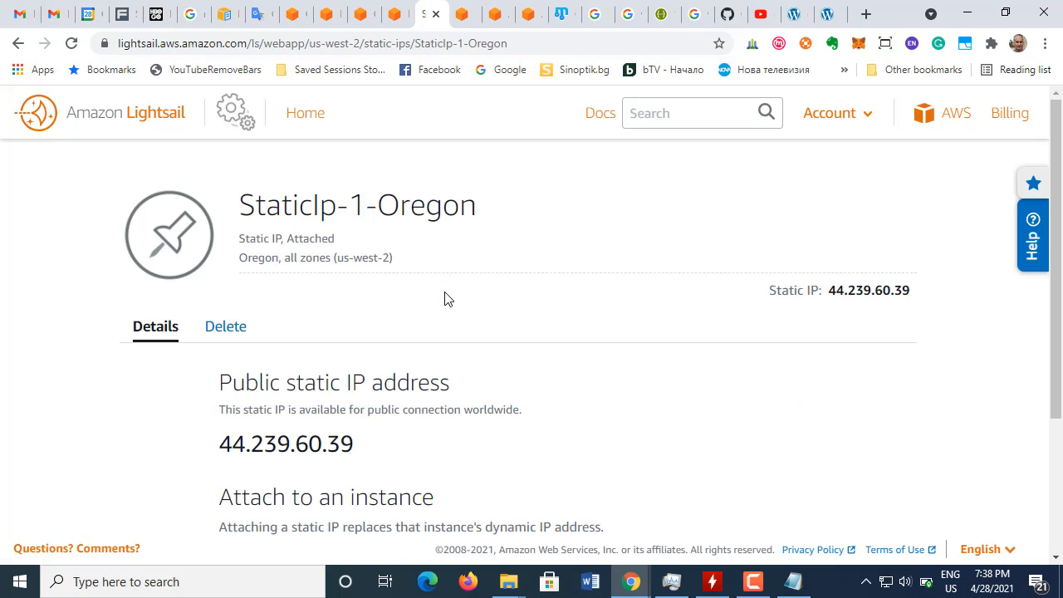
Step: Copy the public static IP address details and the attach-to-instance text into the end of the Notepad notes
scroll(445, 297, "down", 2)
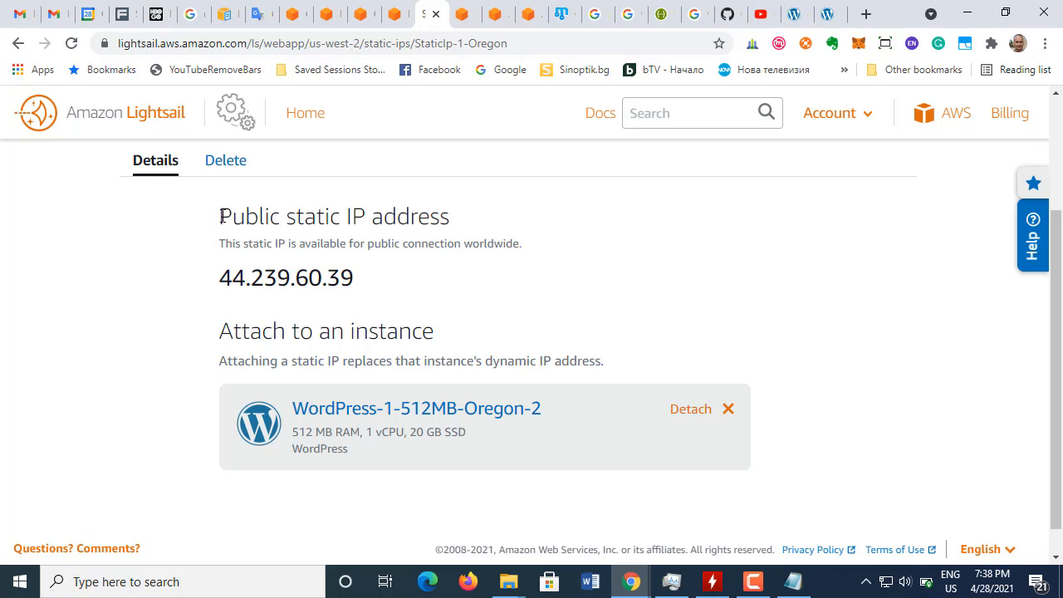
left_click_drag(219, 214, 418, 301)
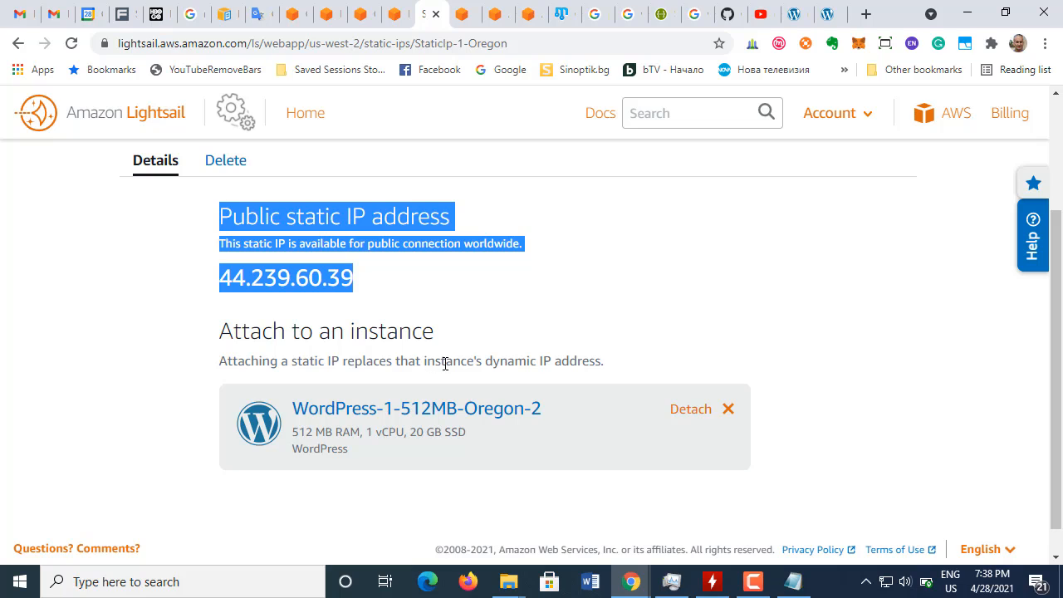
left_click(594, 362, "shift")
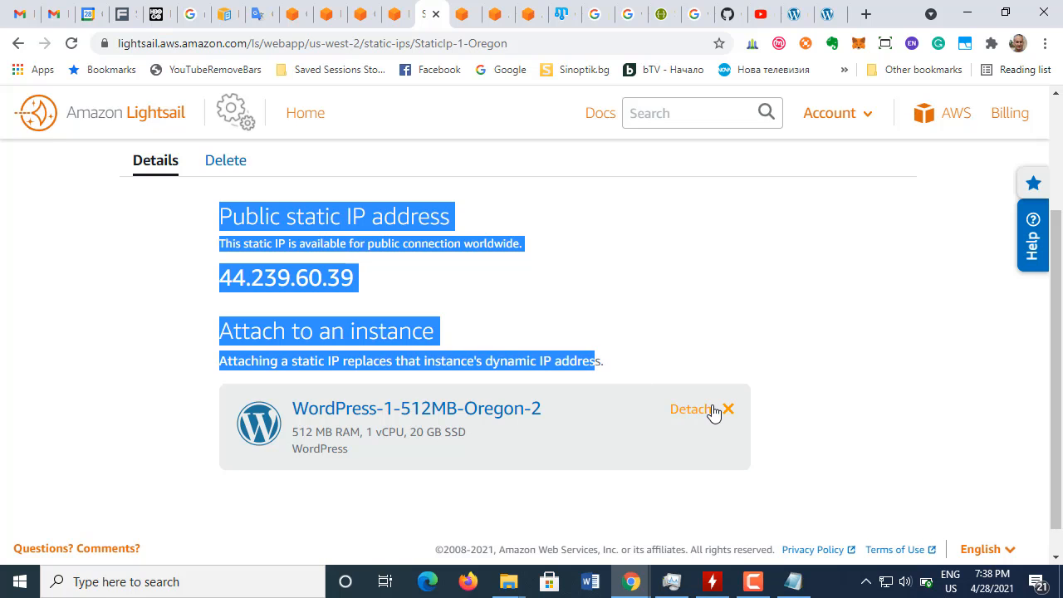
left_click(613, 367, "shift")
key("ctrl+c")
scroll(427, 362, "up", 2)
scroll(430, 370, "up", 3)
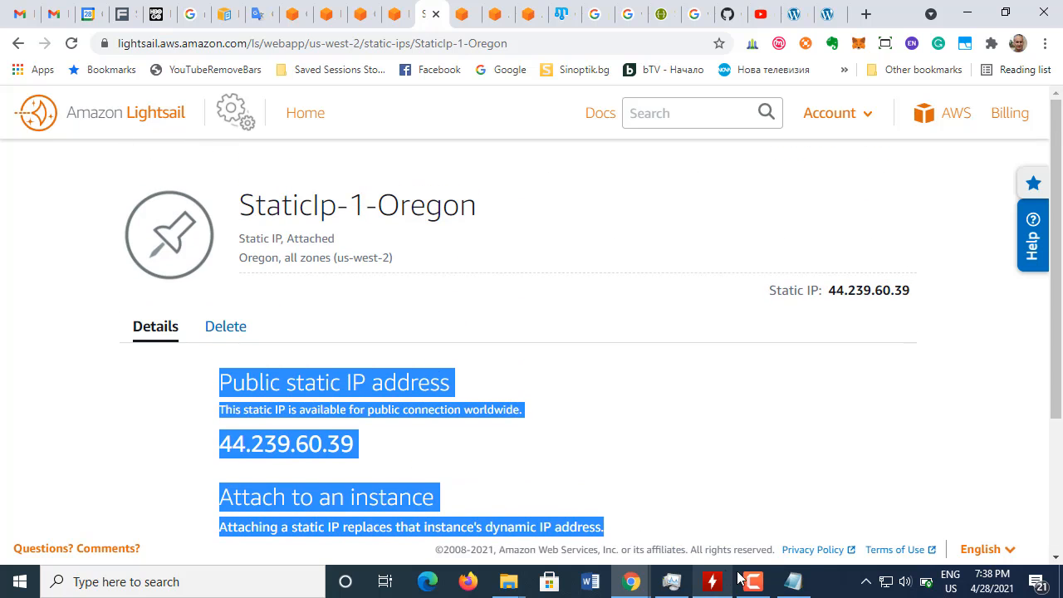
left_click(794, 582)
left_click(170, 238)
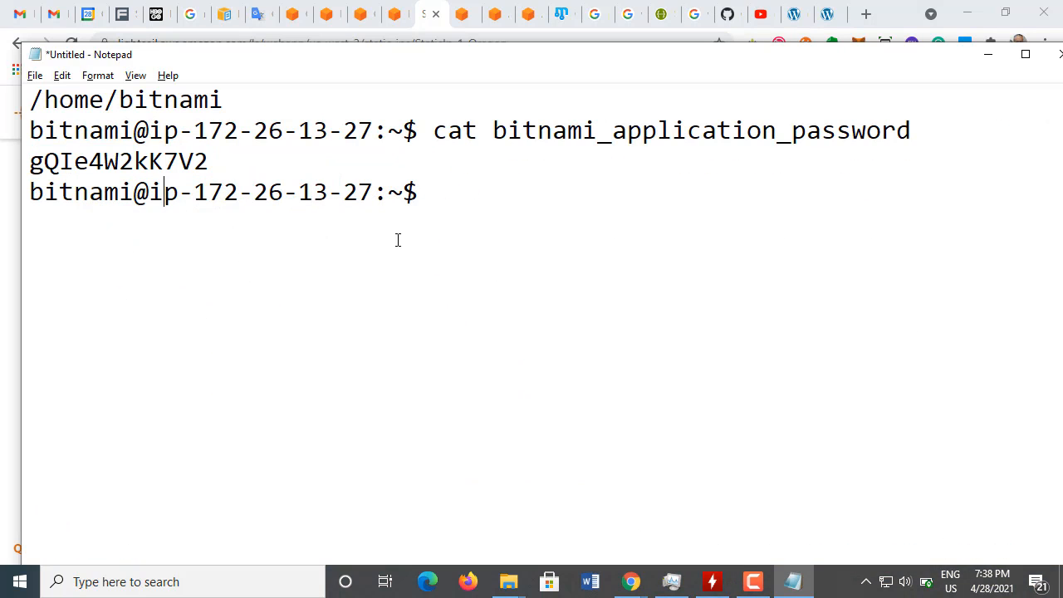
left_click(441, 197)
key("ctrl+v")
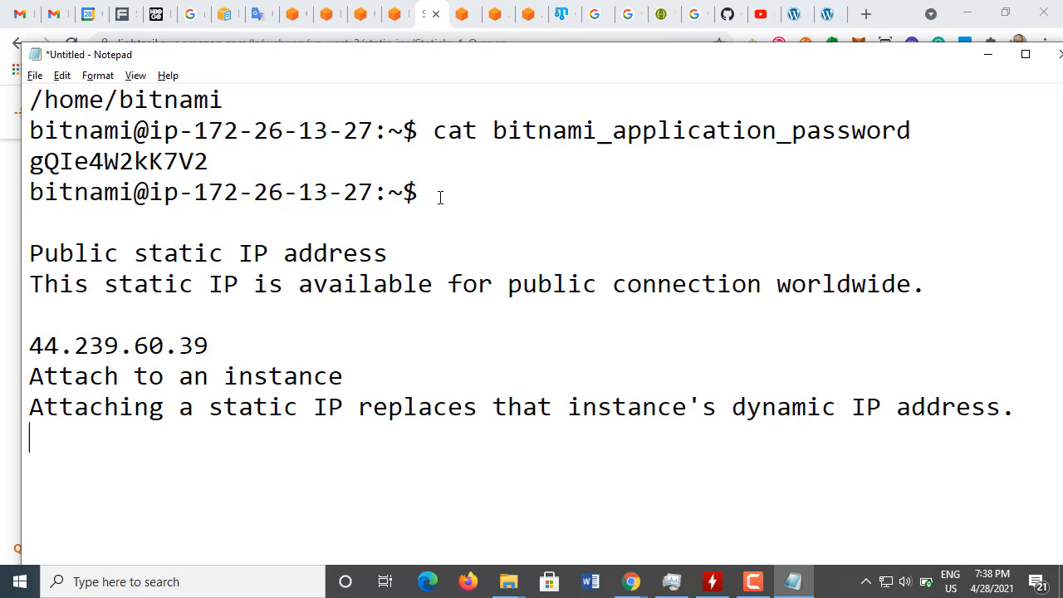
key("ctrl+s")
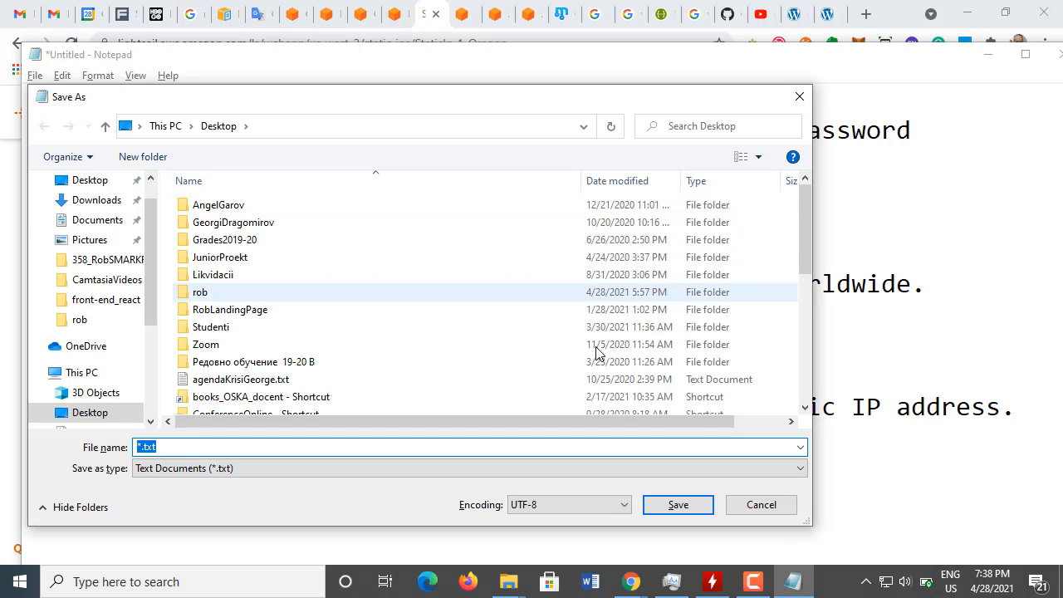
left_click(761, 504)
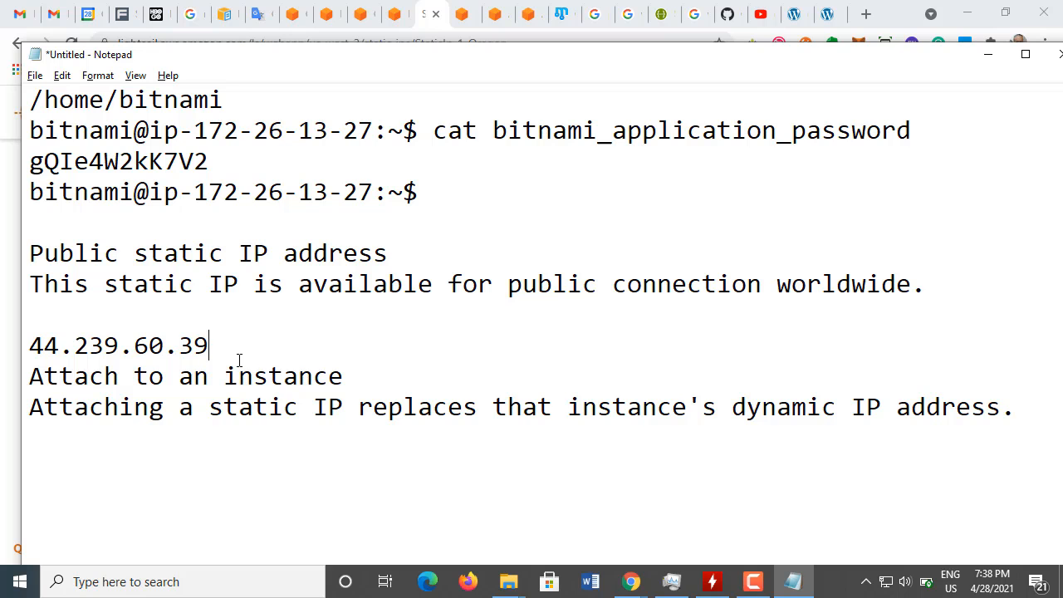
Step: Return to Chrome and reload the WordPress blog at its old address, 34.217.101.241
key("alt+Tab")
left_click(560, 341)
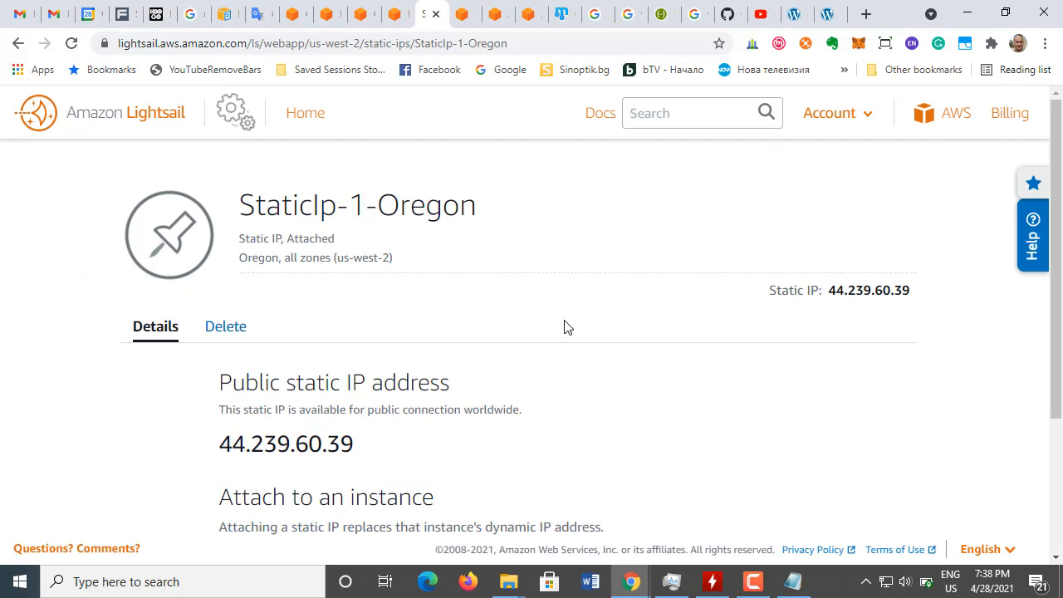
left_click(794, 16)
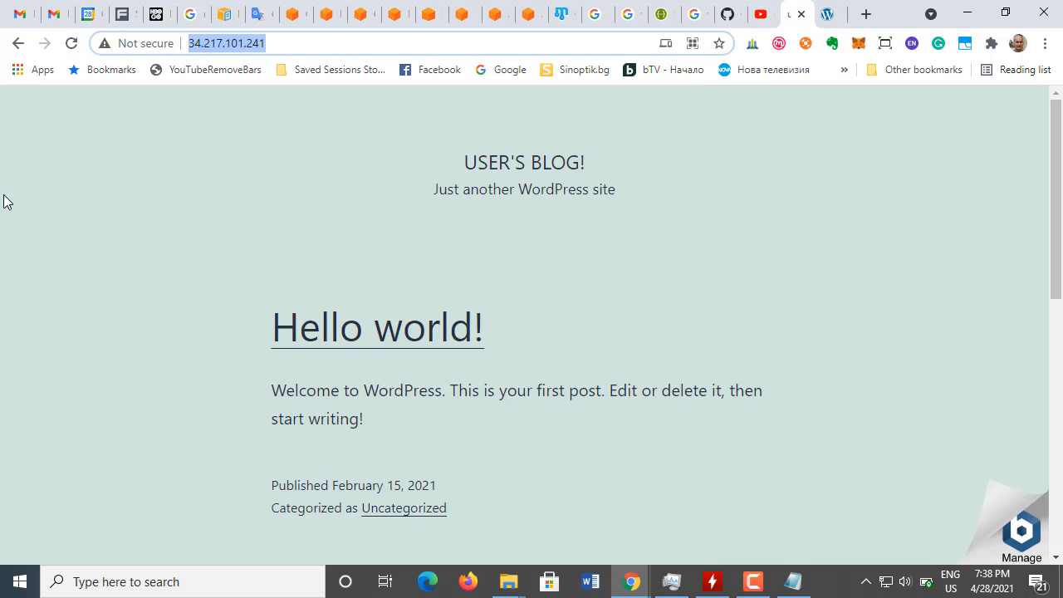
left_click(71, 43)
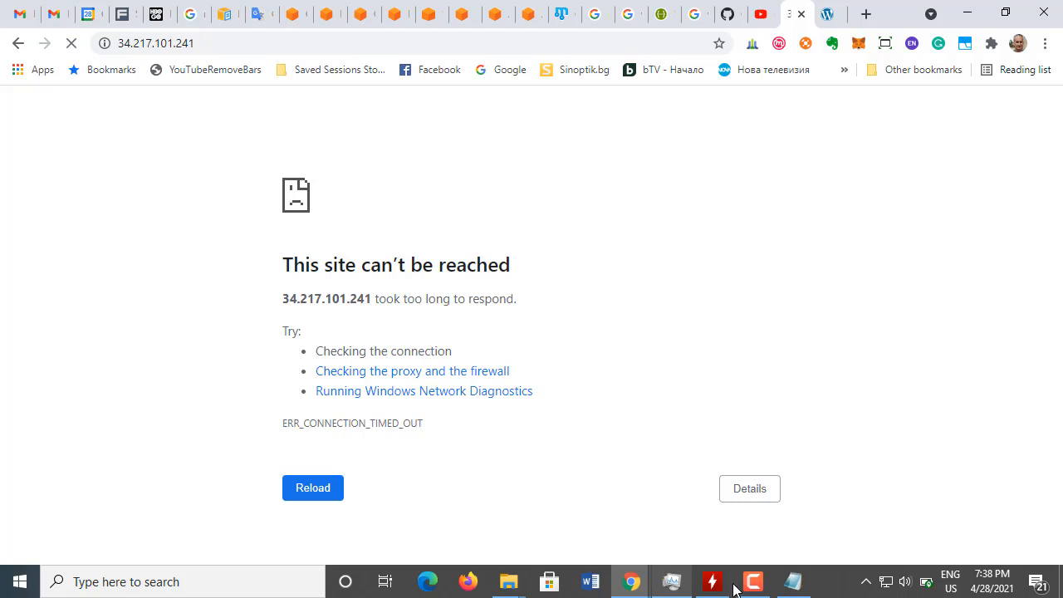
Step: Copy the static IP 44.239.60.39 from the Notepad notes and load the WordPress blog at that address in Chrome
left_click(794, 582)
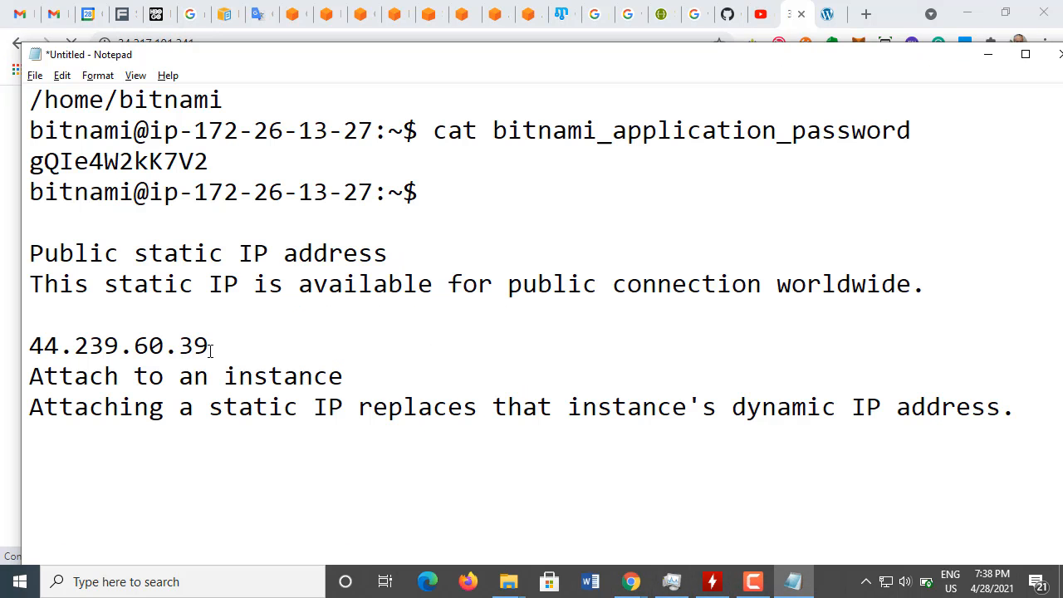
left_click_drag(210, 350, 7, 360)
key("ctrl+c")
key("alt+Tab")
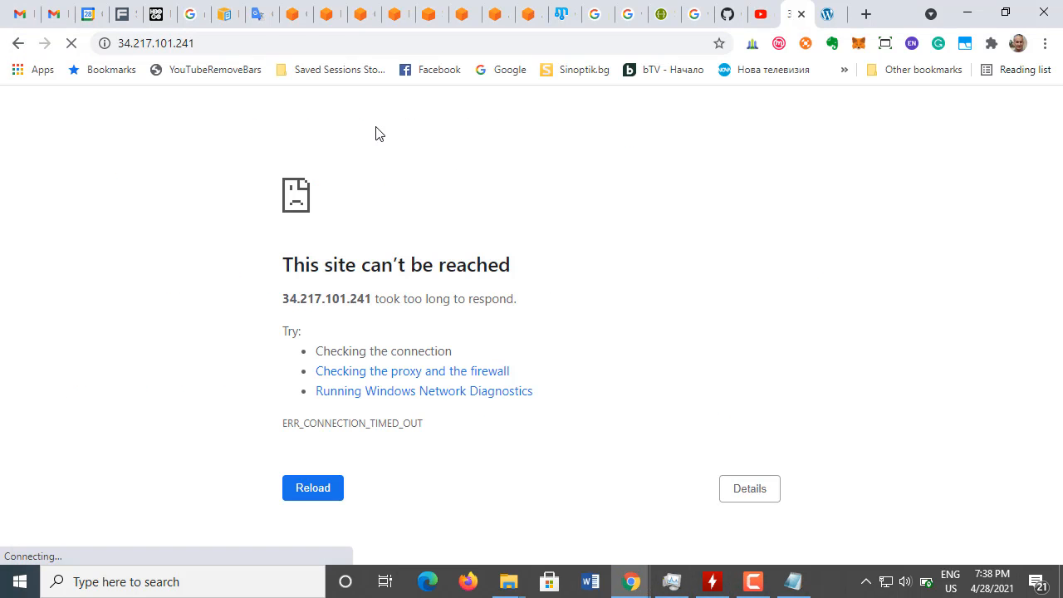
left_click_drag(220, 50, 81, 52)
key("ctrl+v")
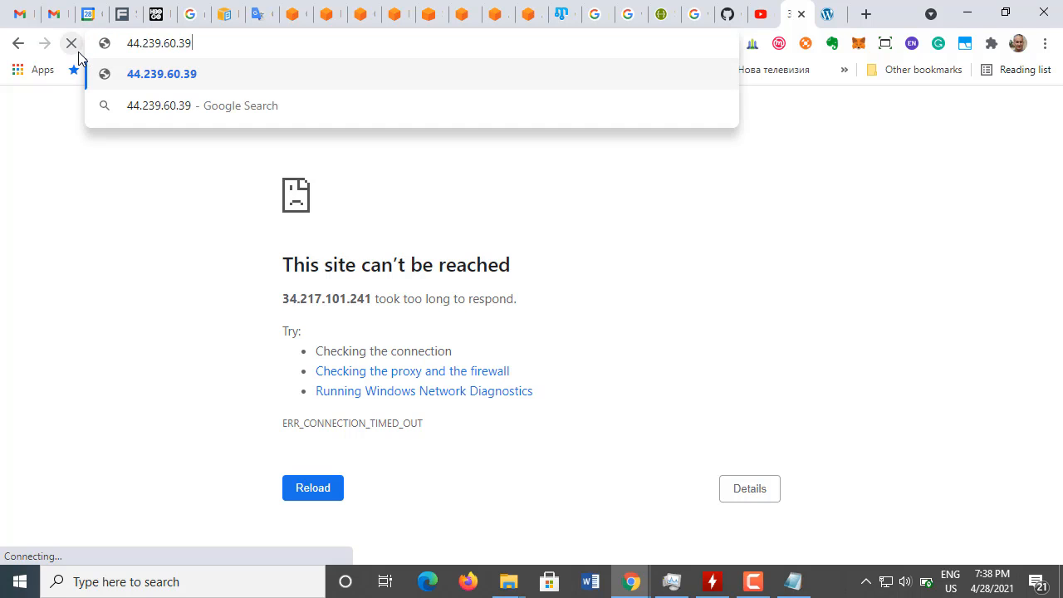
key("Return")
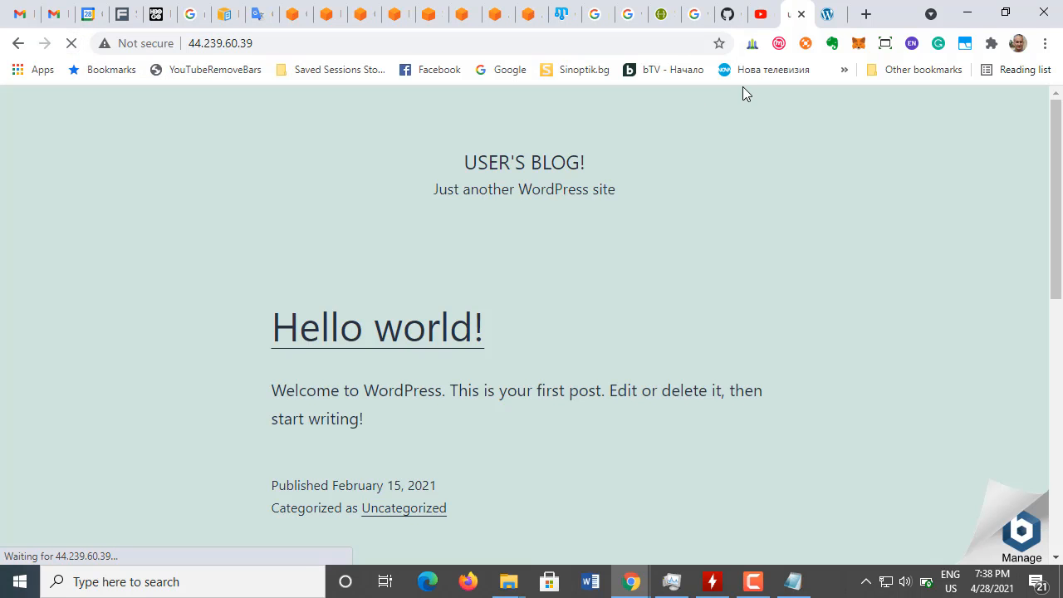
Step: Load the WordPress admin page at the static IP 44.239.60.39 instead of the old address 34.217.101.241
left_click(827, 15)
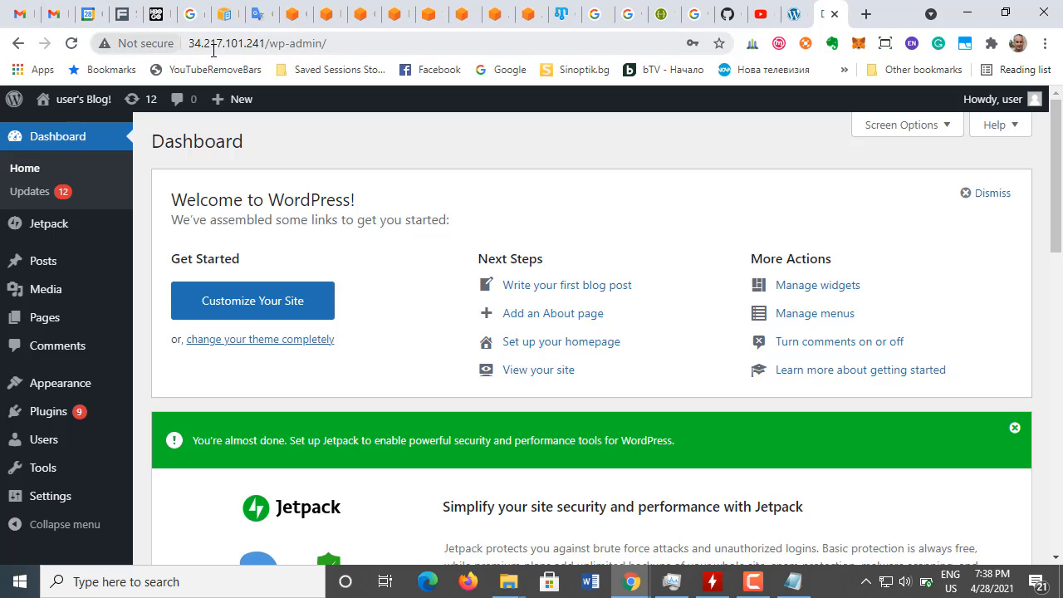
left_click_drag(265, 47, 158, 40)
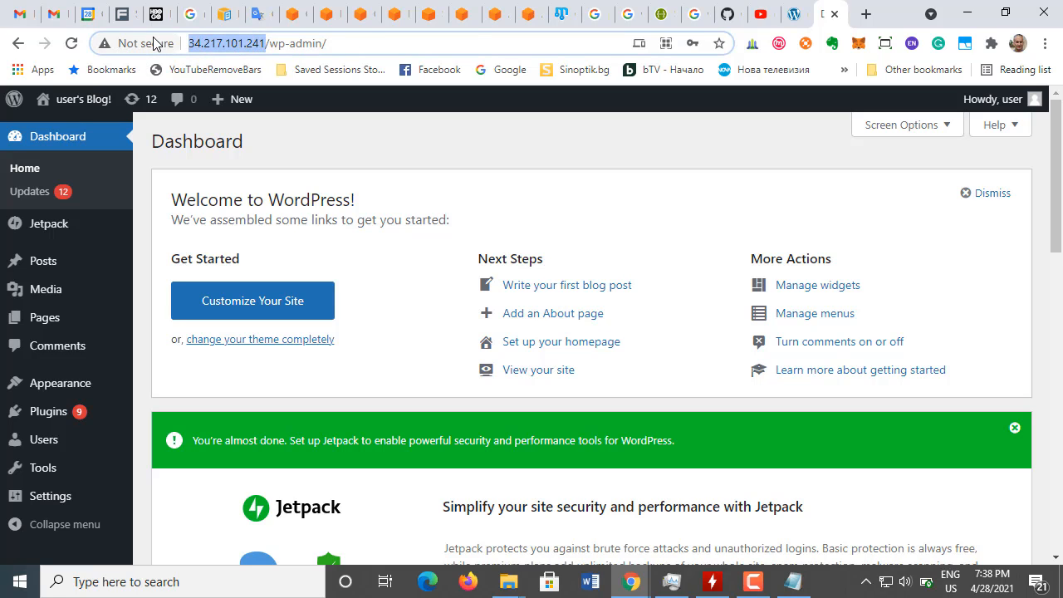
key("ctrl+v")
key("Return")
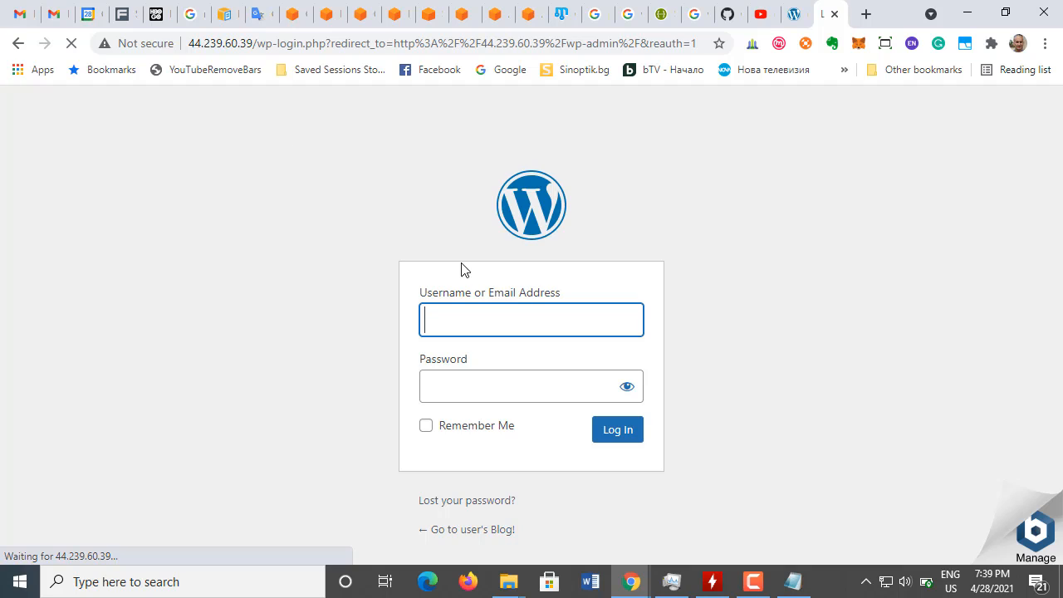
Step: Log in to WordPress as user with the application password copied from the Notepad notes, and dismiss the offer to save the password
left_click(460, 318)
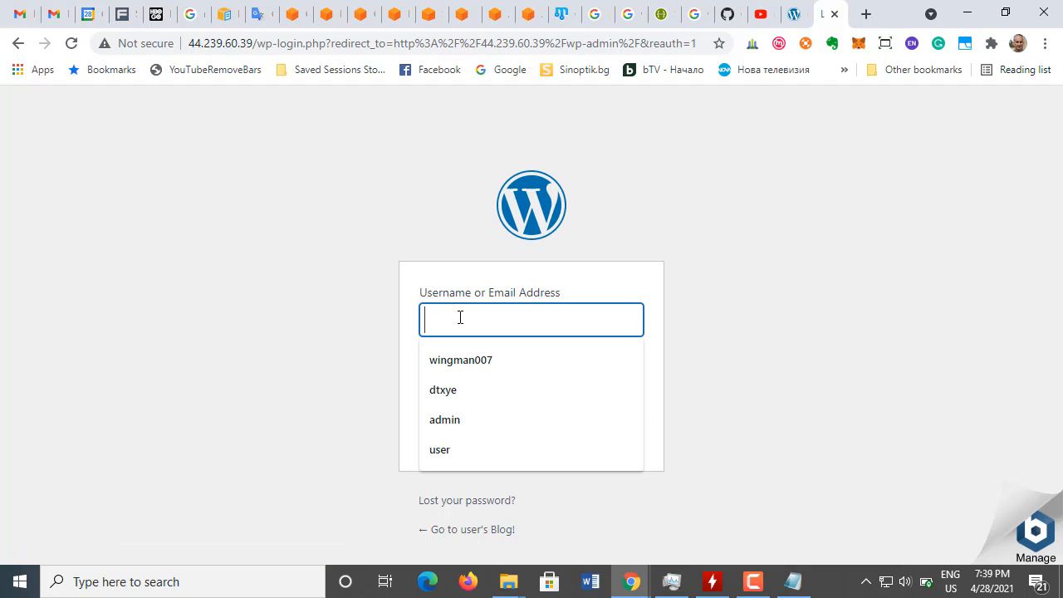
left_click(466, 449)
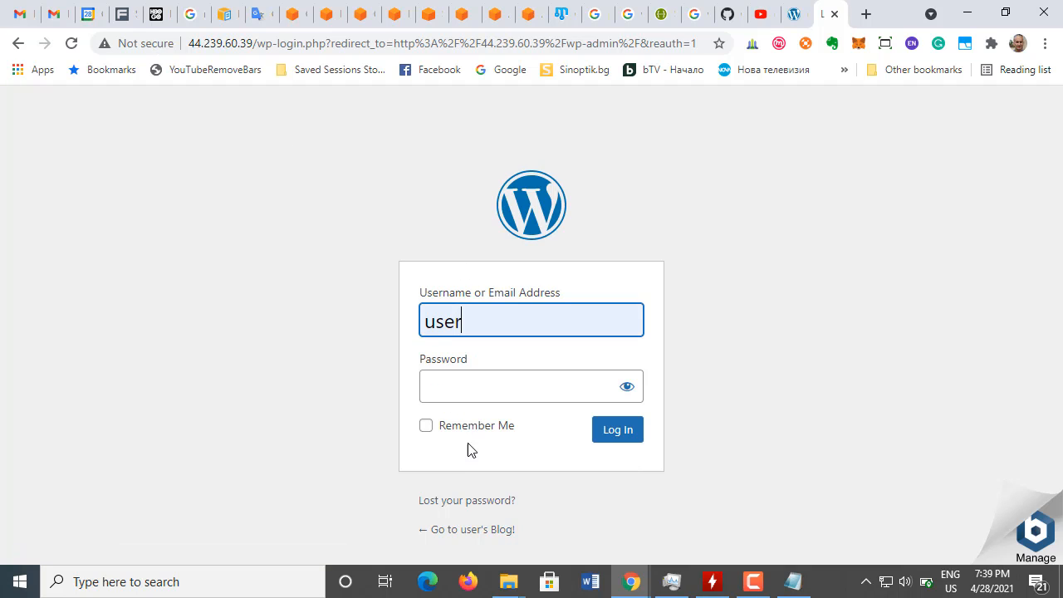
left_click(484, 388)
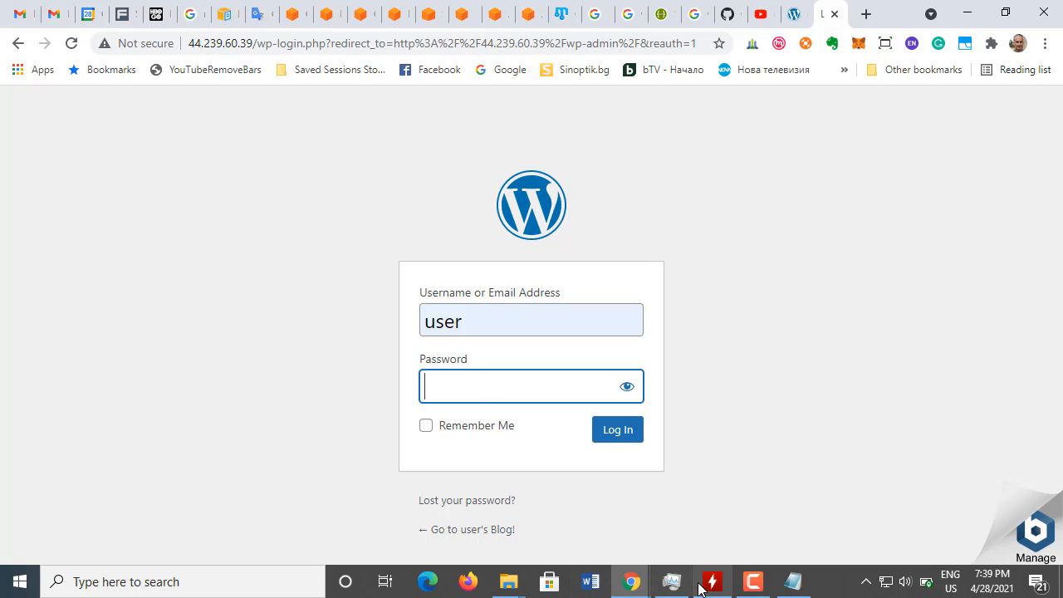
left_click(792, 583)
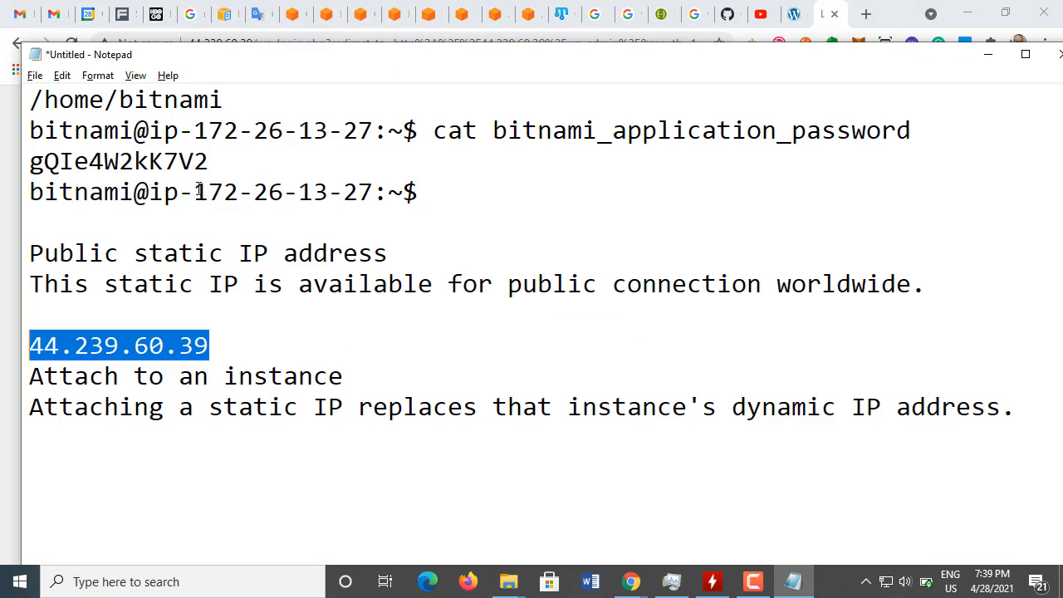
left_click_drag(209, 161, 25, 162)
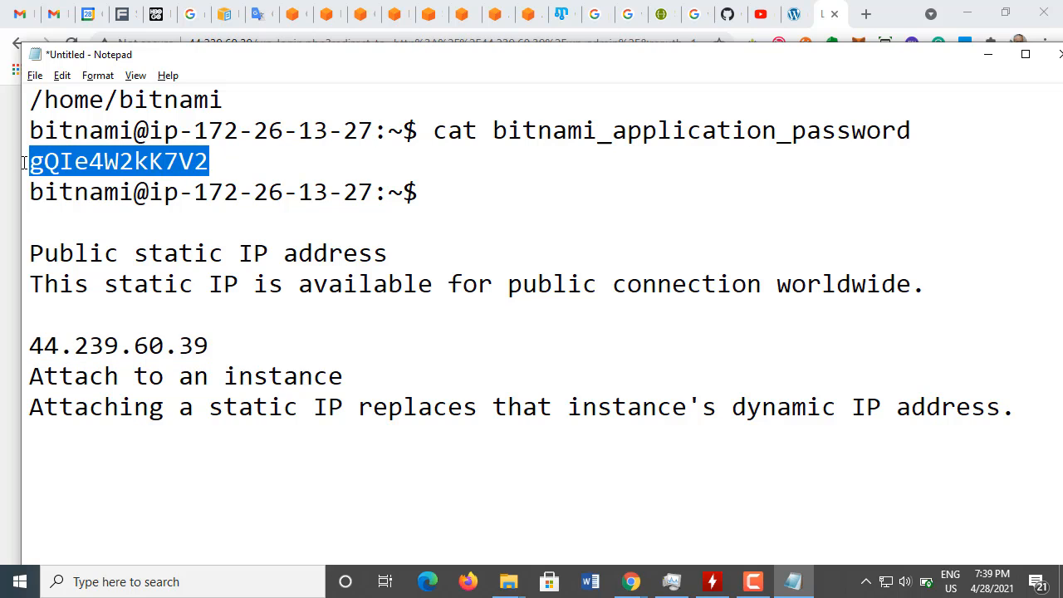
key("ctrl+c")
key("alt+Tab")
key("ctrl+v")
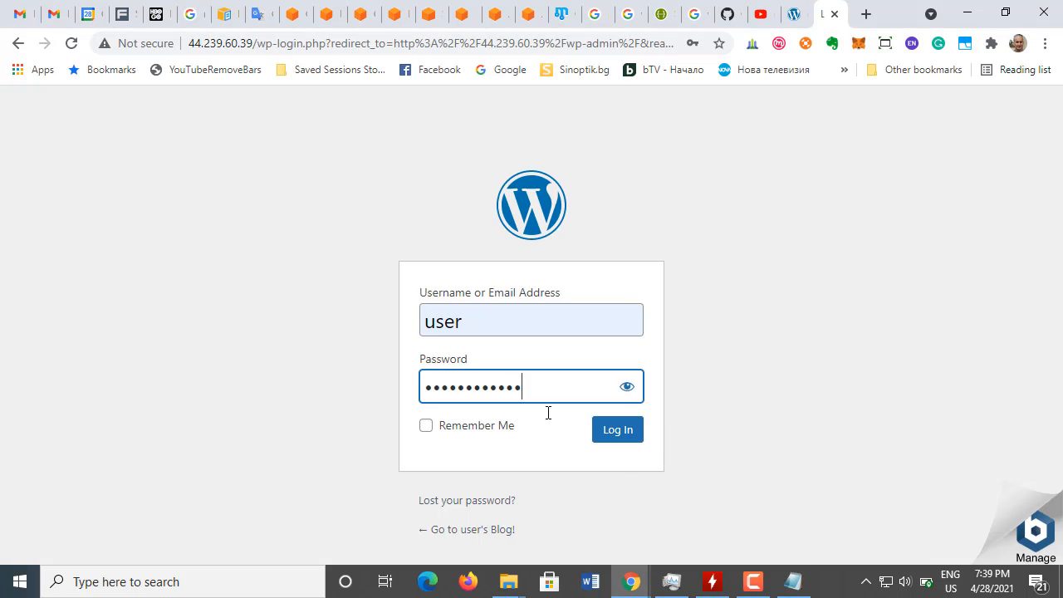
left_click(619, 432)
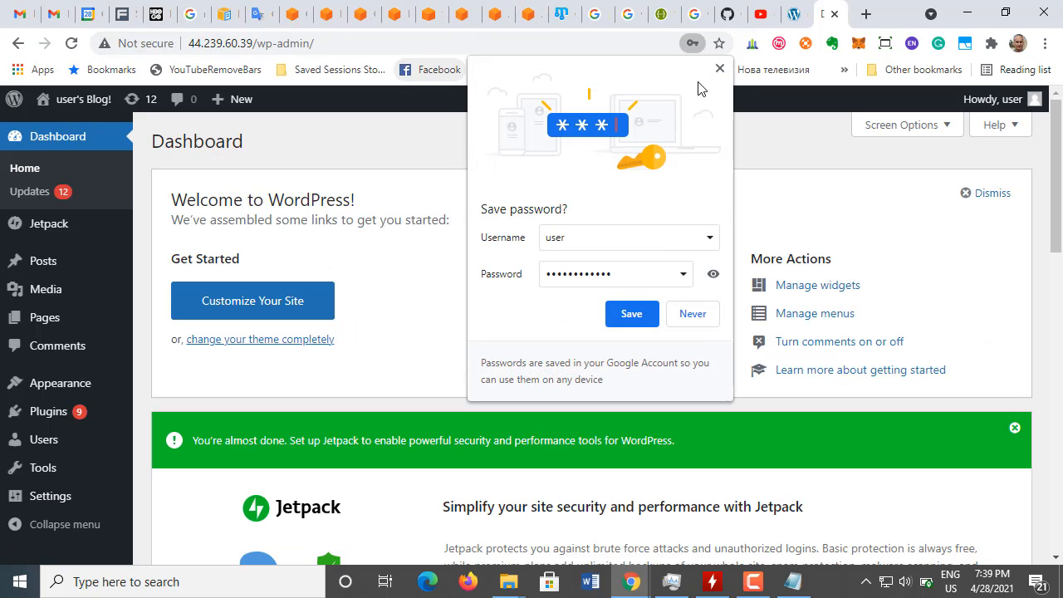
left_click(720, 69)
Step: Read the introduction and note of the AWS tutorial's section 6 on creating a Lightsail DNS zone and mapping a domain
left_click(397, 20)
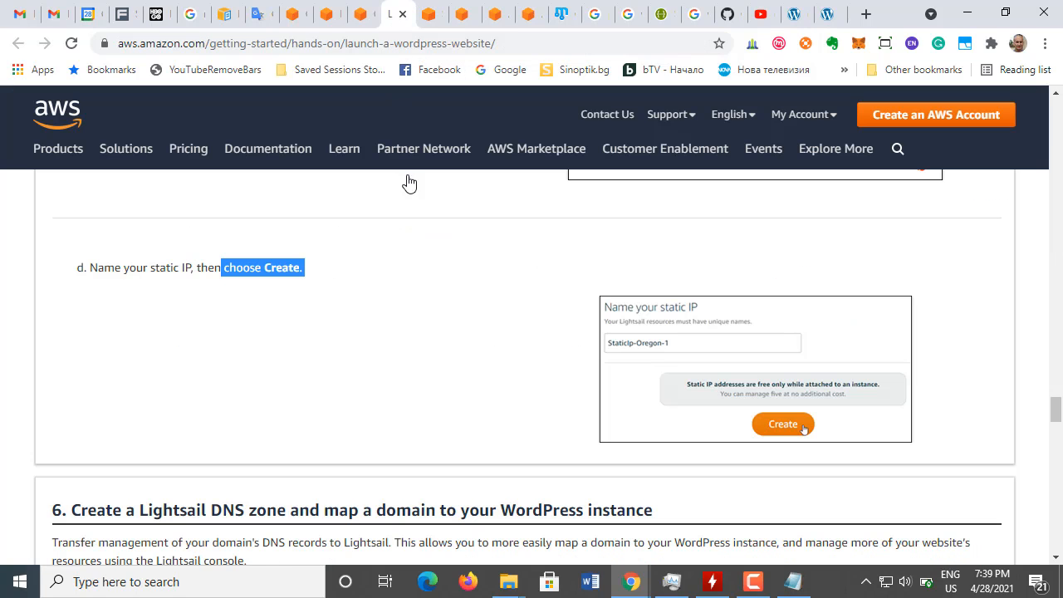
scroll(321, 322, "down", 1)
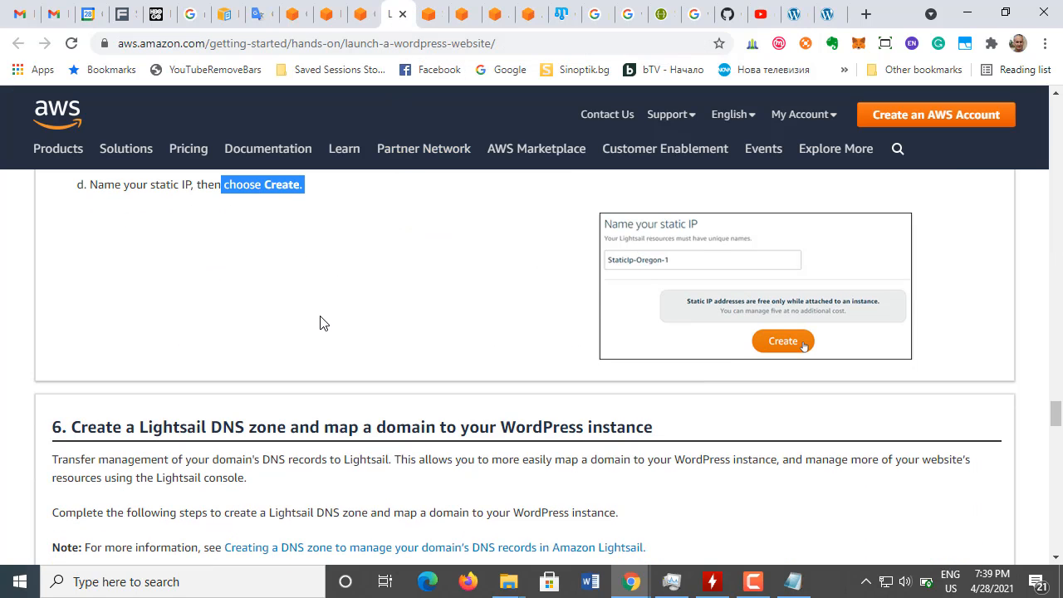
scroll(320, 322, "down", 2)
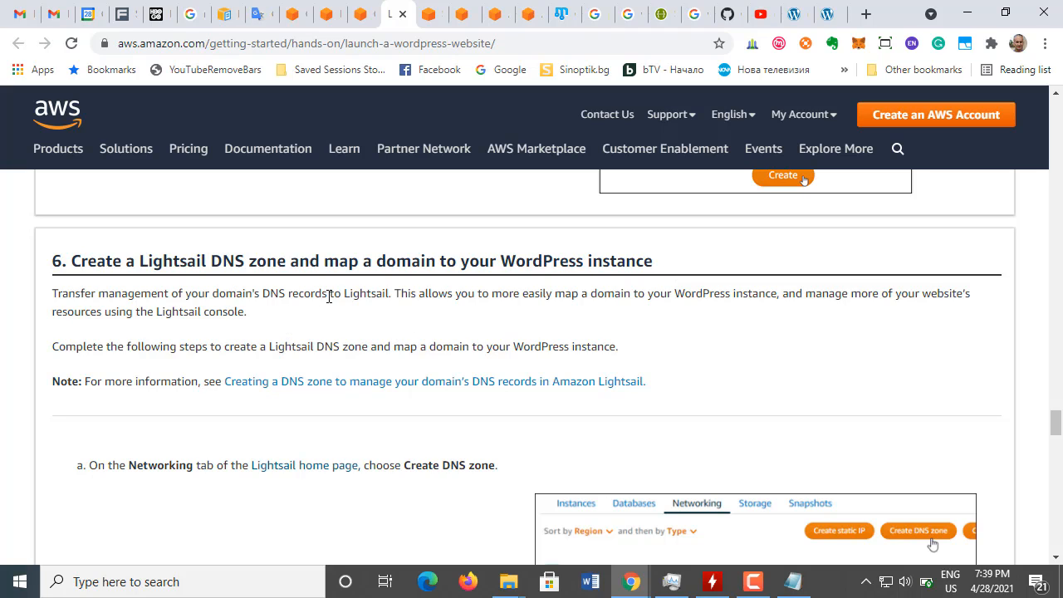
left_click_drag(331, 296, 390, 286)
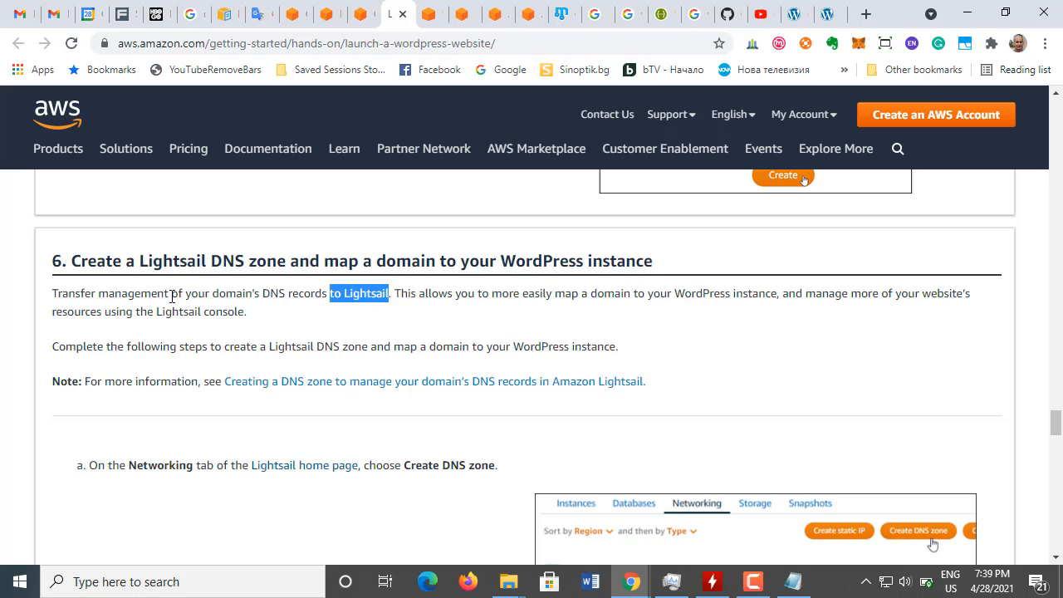
left_click_drag(173, 293, 395, 295)
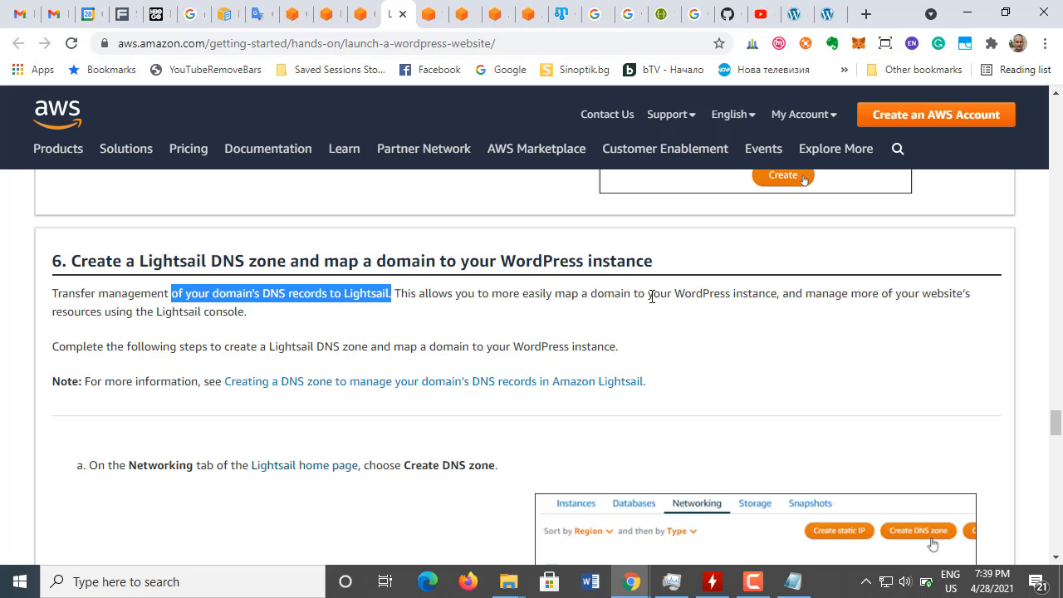
left_click_drag(653, 297, 732, 291)
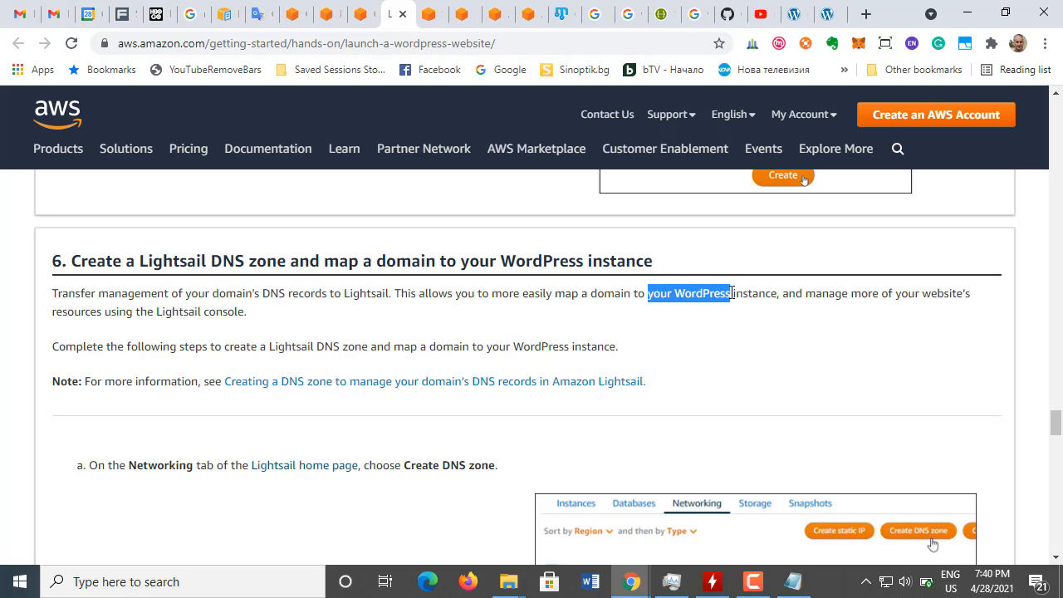
left_click_drag(104, 312, 256, 317)
scroll(324, 366, "down", 1)
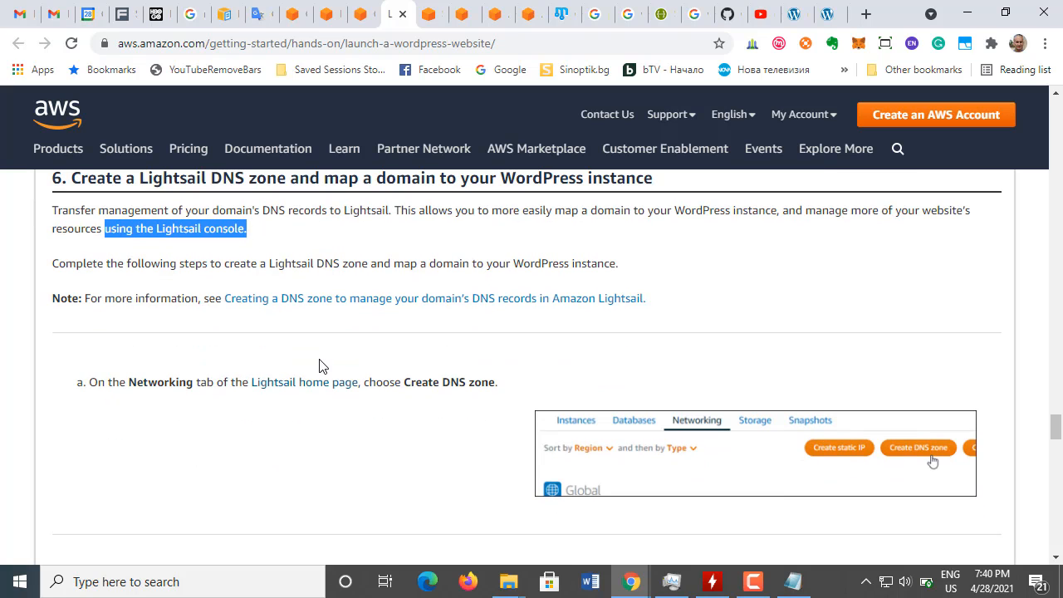
left_click_drag(190, 264, 641, 263)
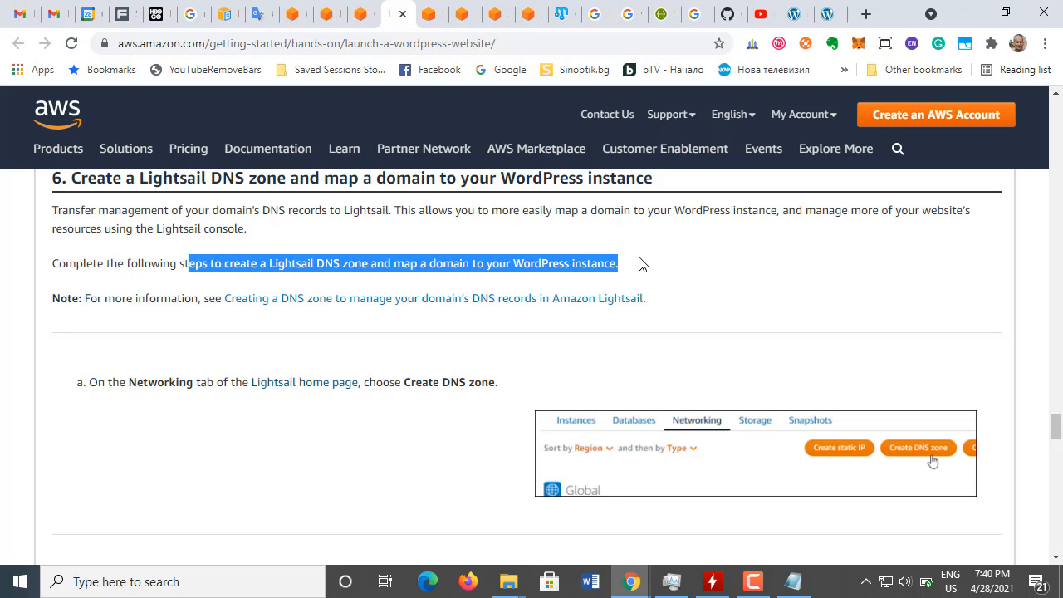
left_click(85, 301)
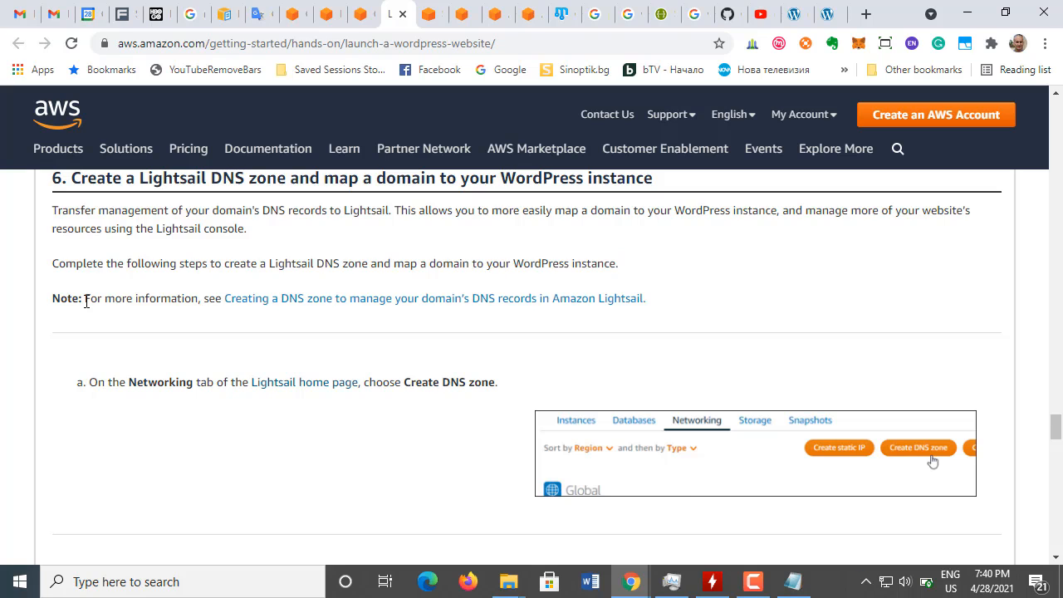
left_click_drag(86, 302, 631, 311)
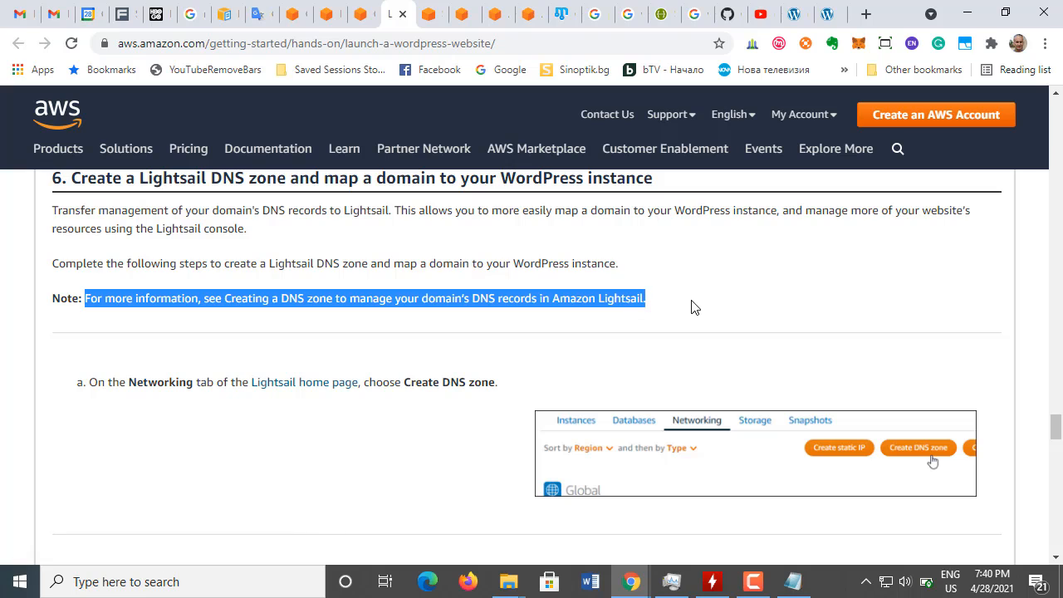
left_click(332, 407)
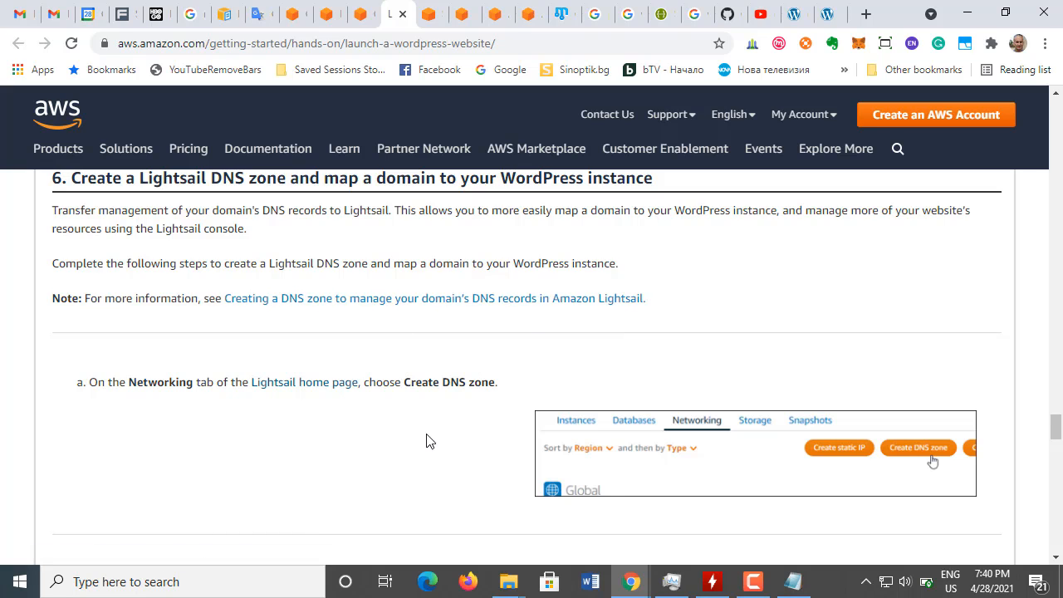
Step: Read step a of the tutorial's DNS zone section and go to the networking resources on the Lightsail home page
scroll(422, 420, "down", 1)
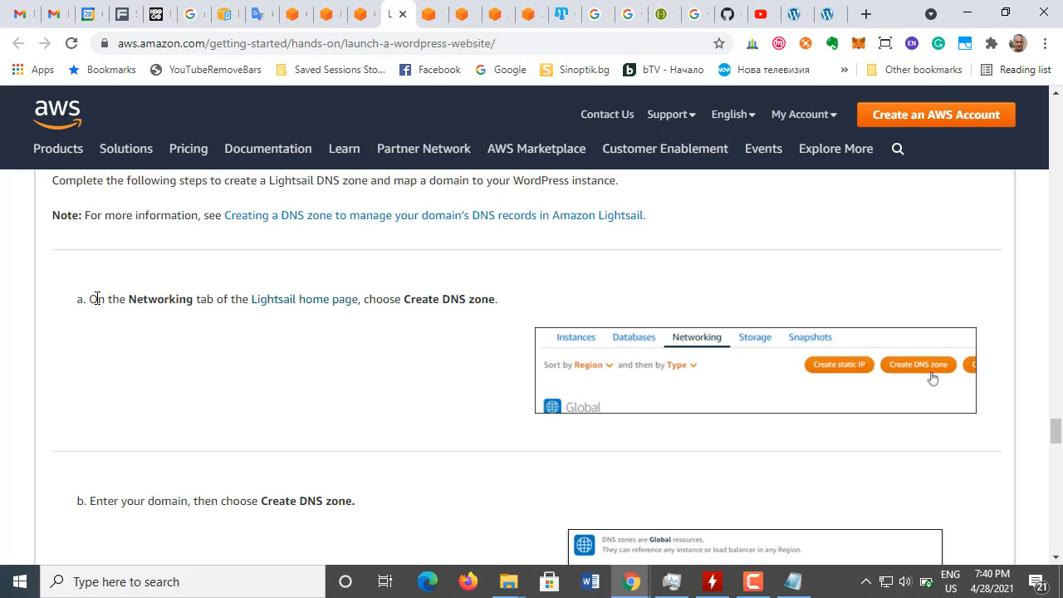
left_click_drag(97, 298, 495, 295)
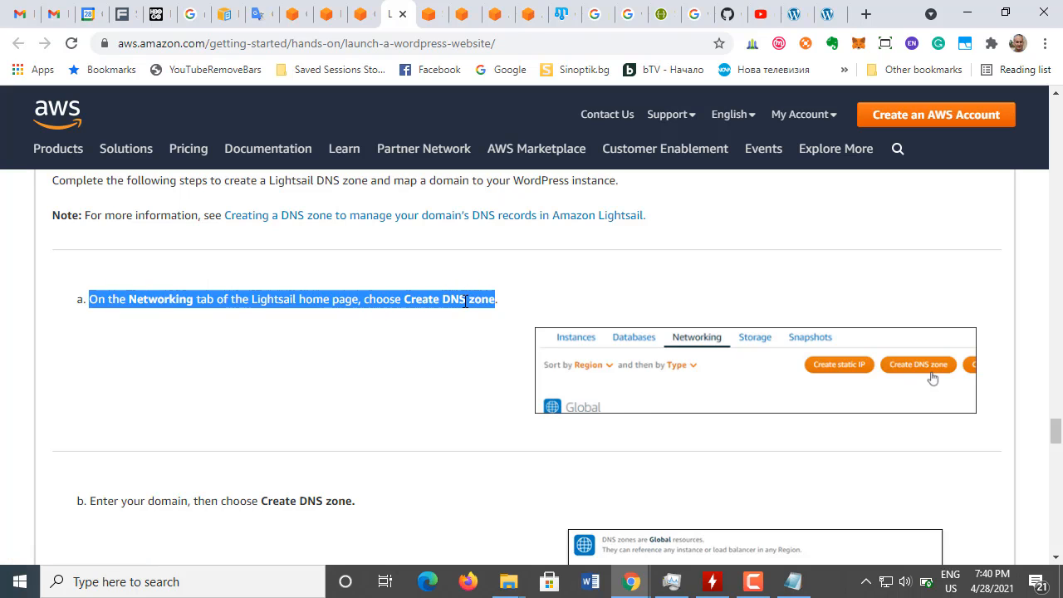
left_click(151, 339)
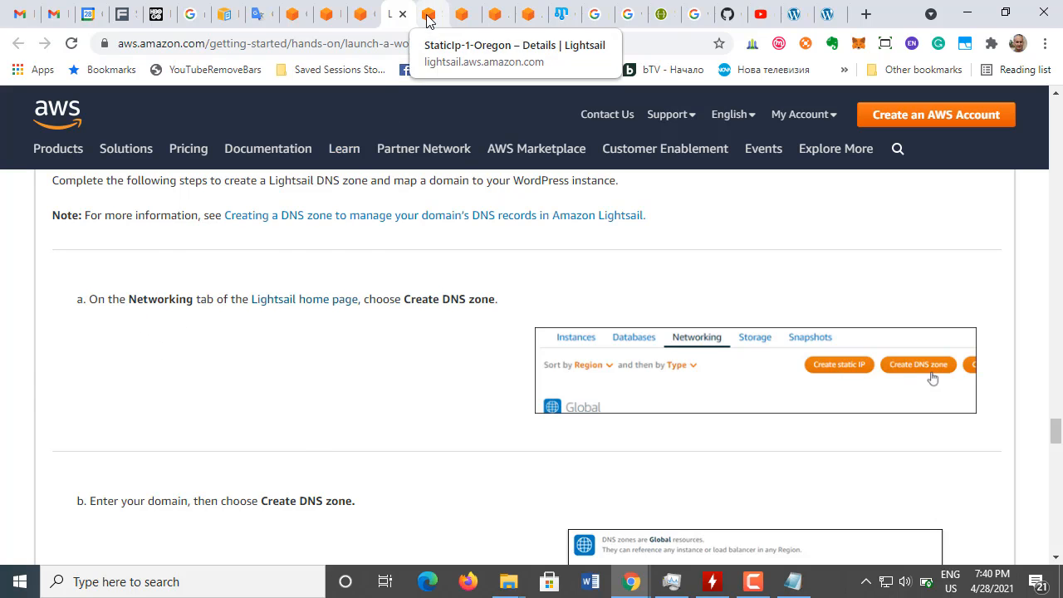
left_click(428, 18)
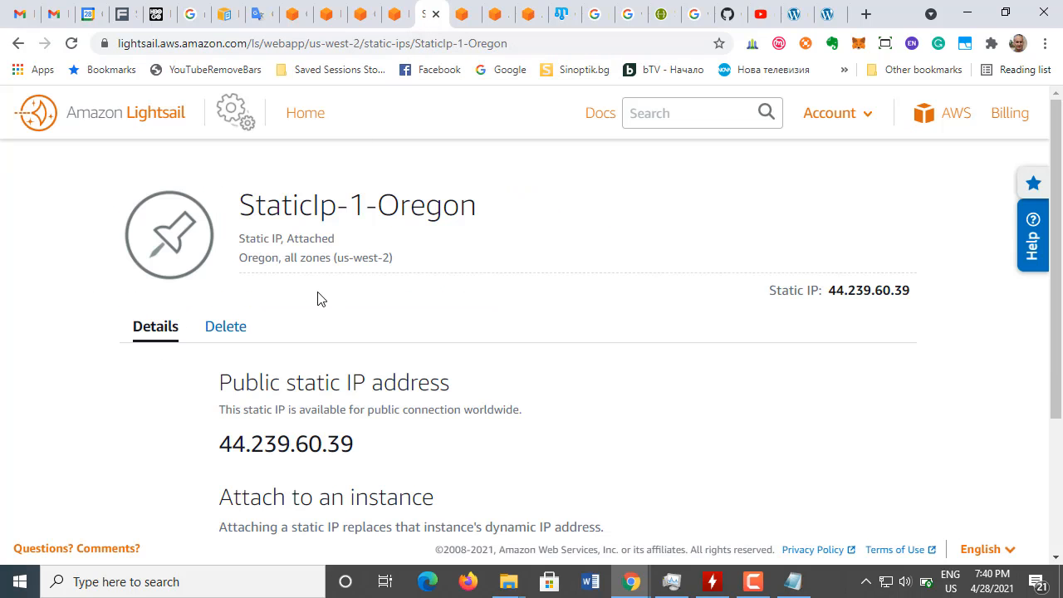
left_click(313, 121)
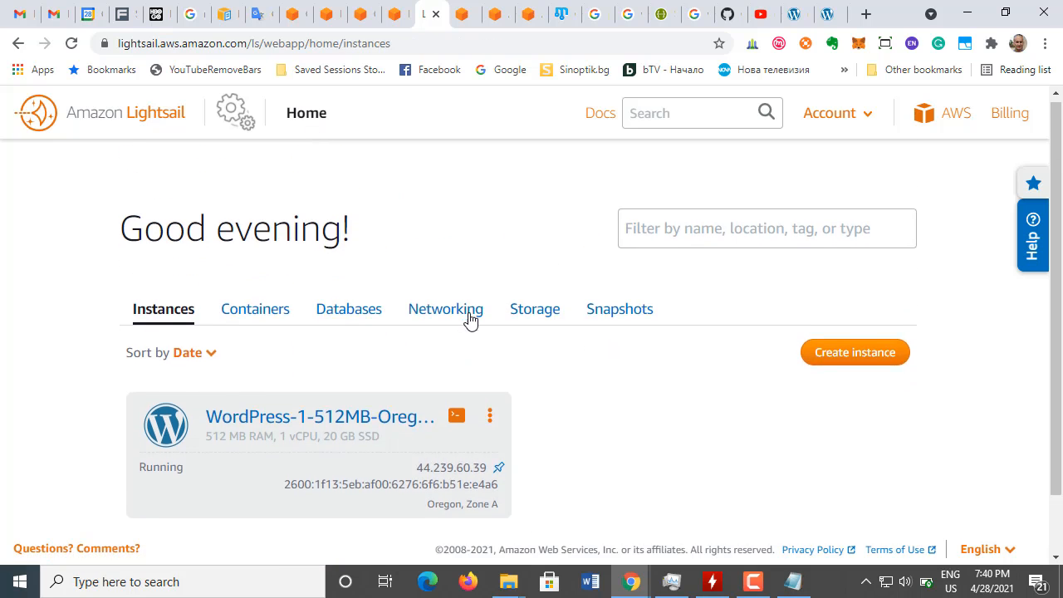
left_click(462, 320)
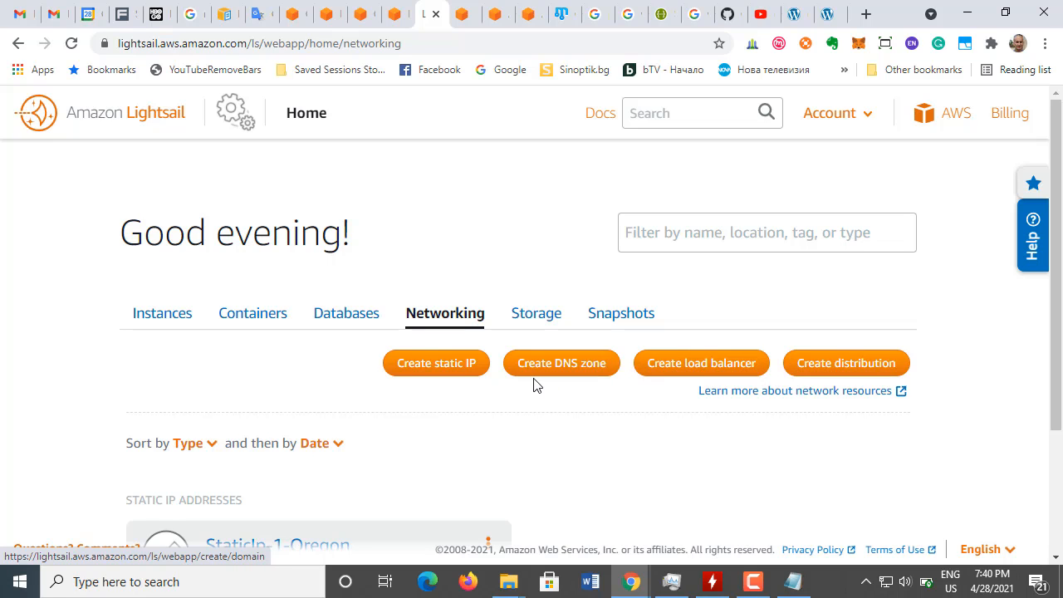
Step: Return to the AWS tutorial and examine its instructions for entering a domain, creating the DNS zone and noting the name servers
left_click(397, 23)
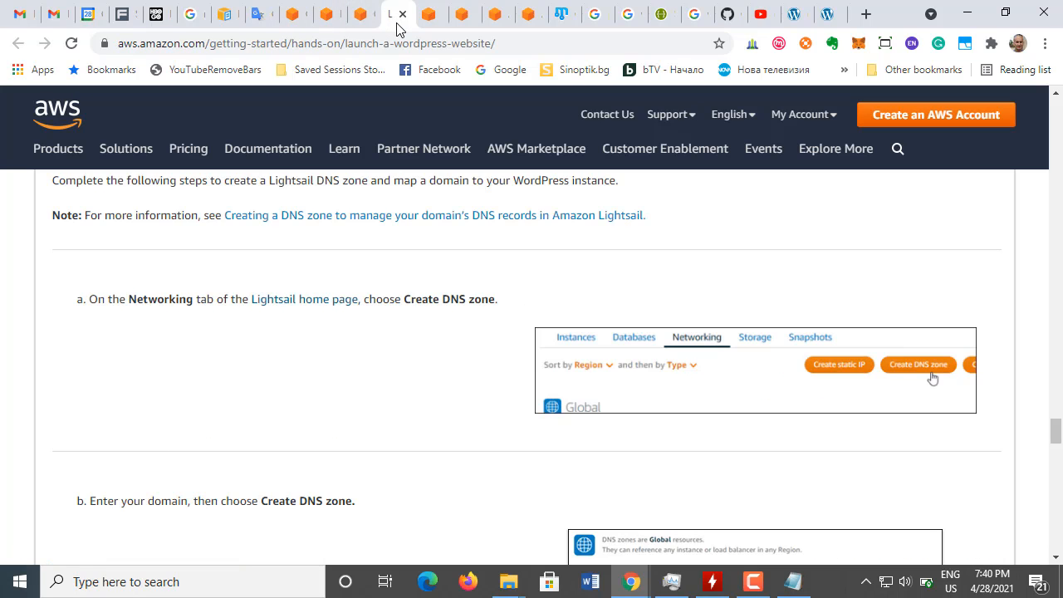
scroll(315, 401, "down", 1)
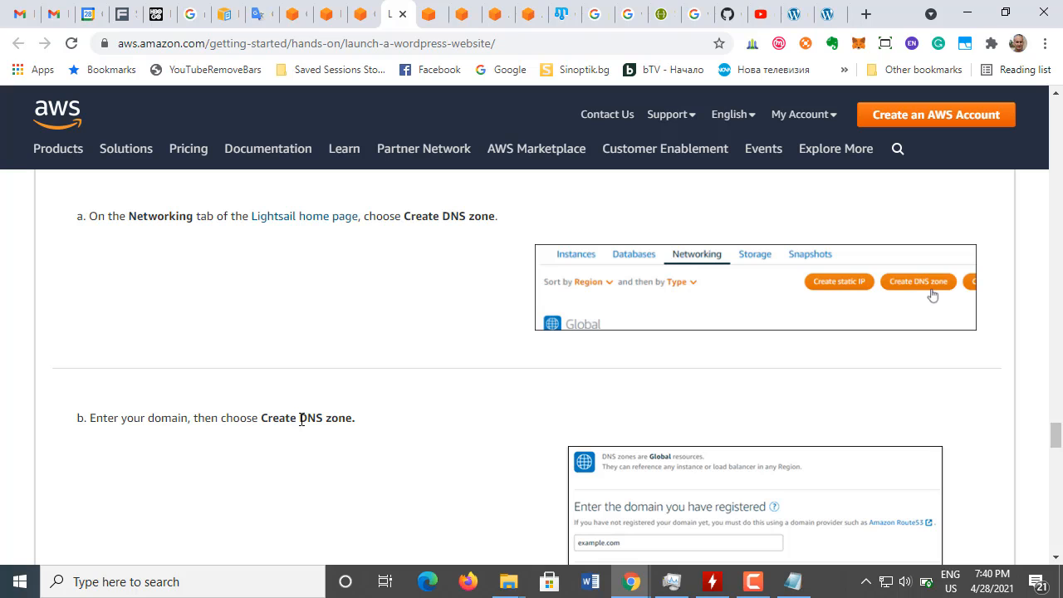
scroll(364, 423, "down", 1)
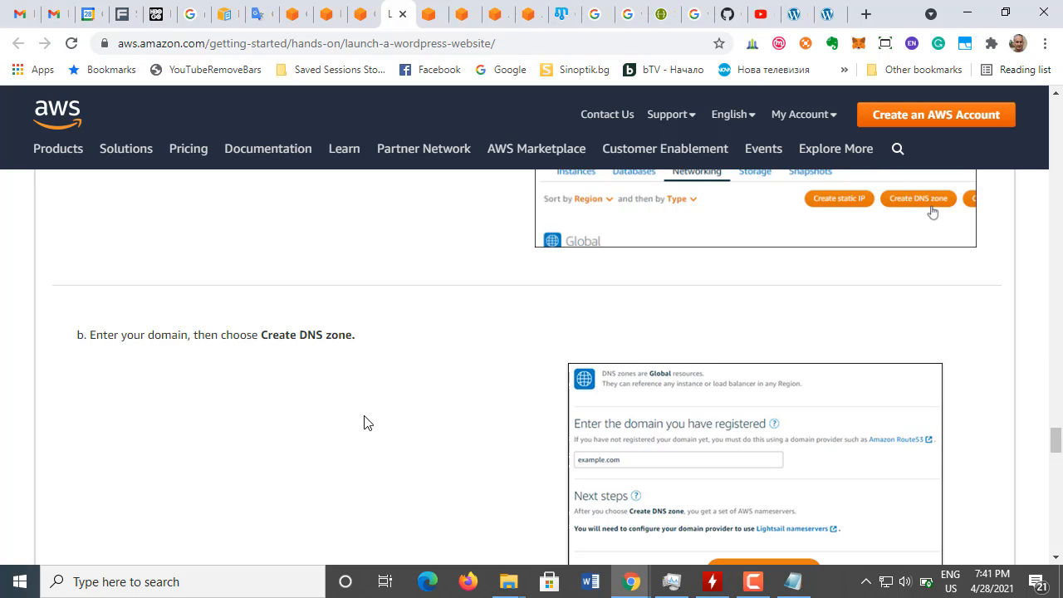
scroll(364, 423, "down", 2)
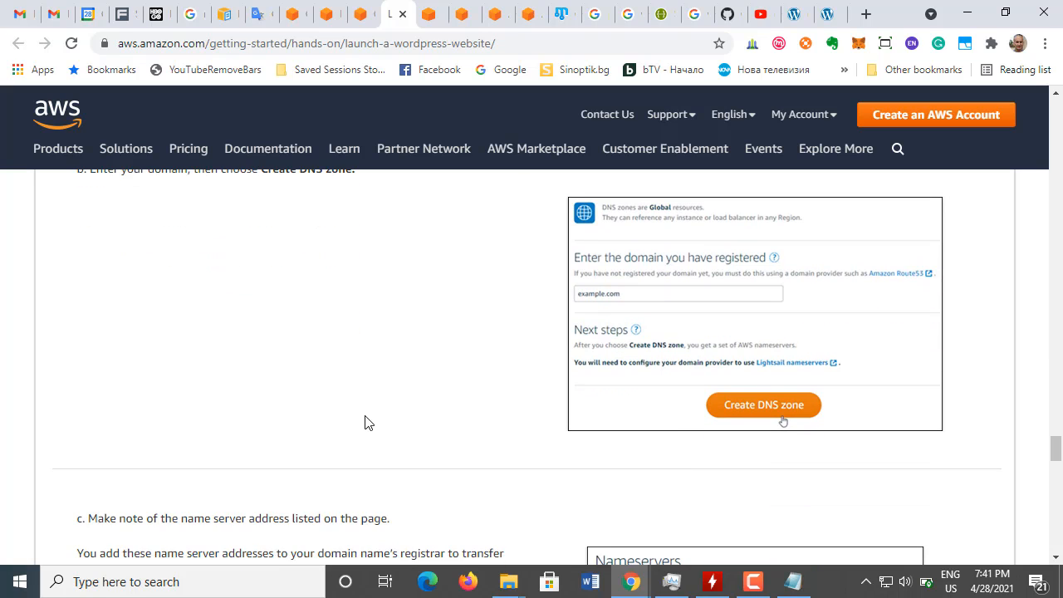
scroll(364, 423, "up", 3)
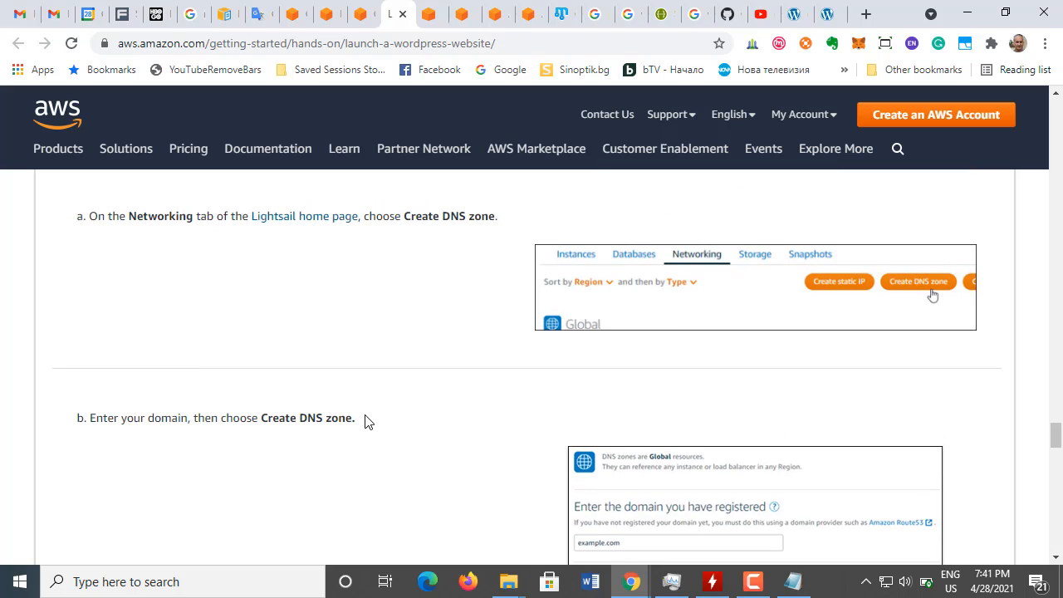
scroll(366, 422, "down", 4)
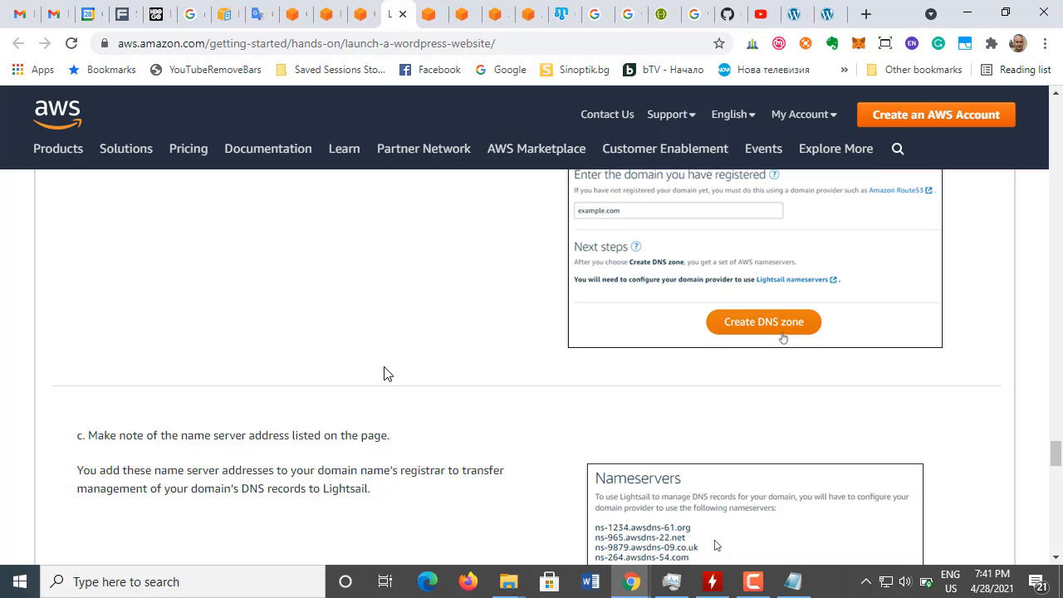
scroll(383, 373, "up", 2)
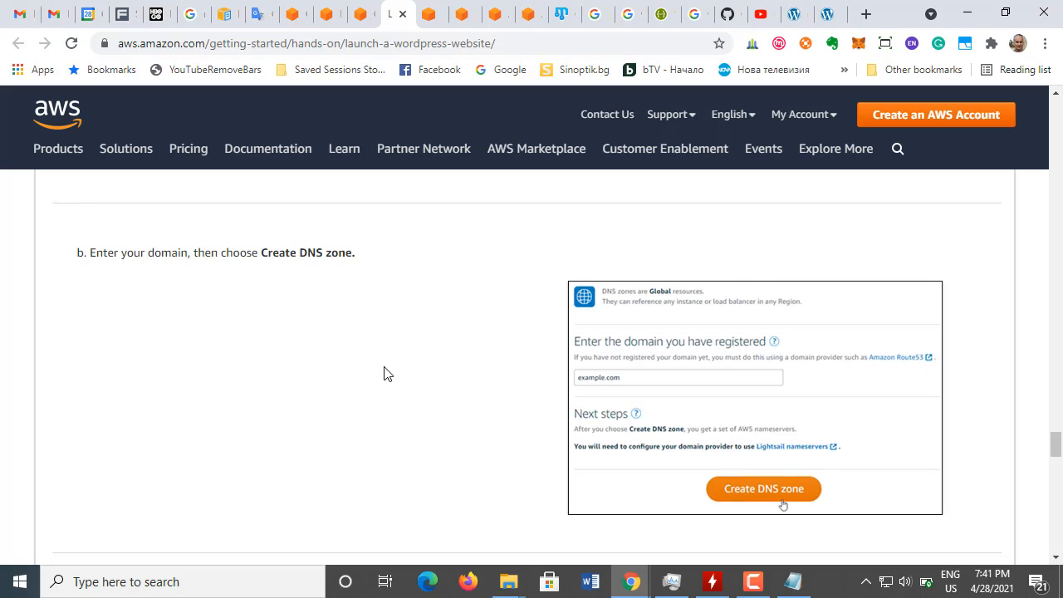
scroll(383, 373, "up", 1)
scroll(384, 373, "up", 3)
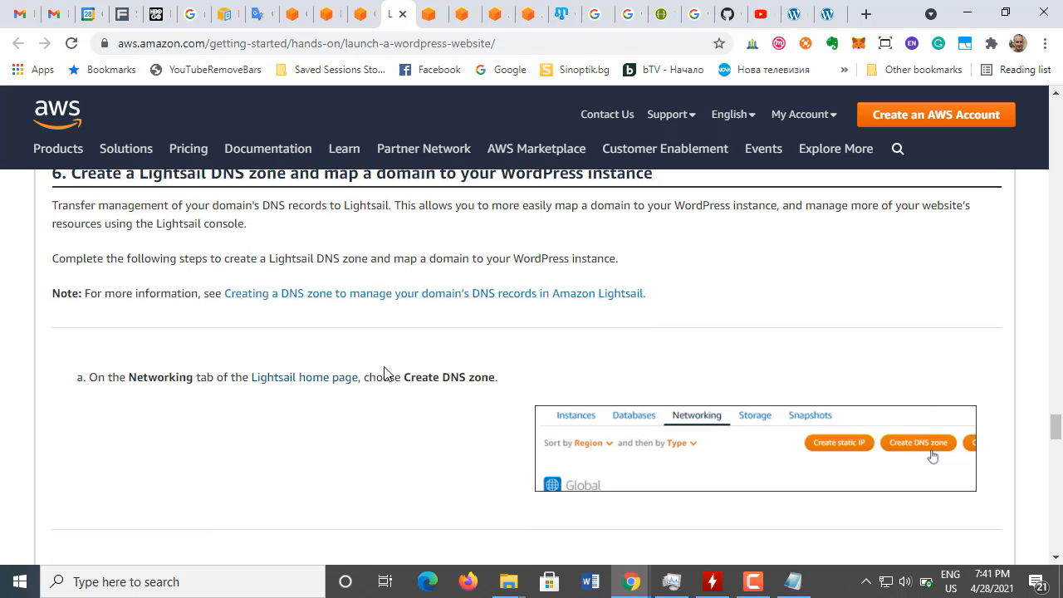
Step: Go back to the Lightsail networking resources, start creating a DNS zone, and read the form's requirement for a registered domain
scroll(384, 373, "down", 2)
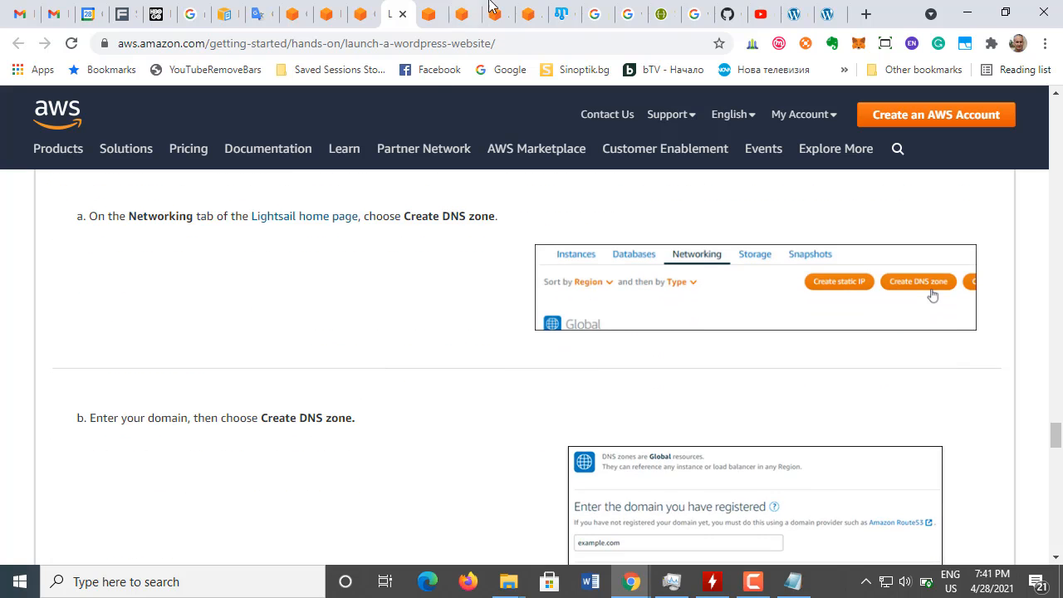
left_click(422, 19)
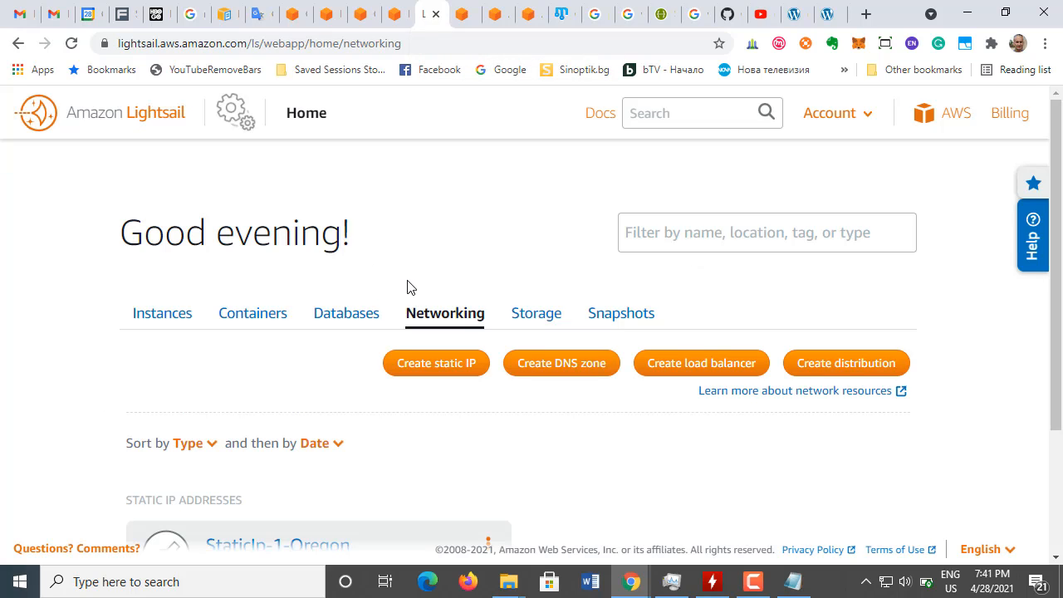
left_click(562, 370)
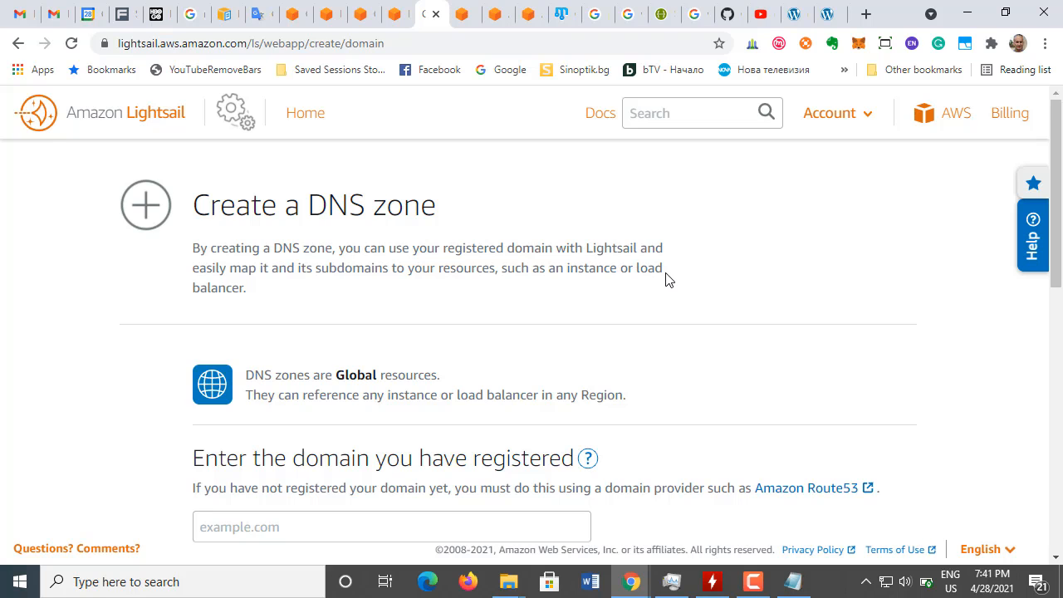
scroll(337, 291, "down", 2)
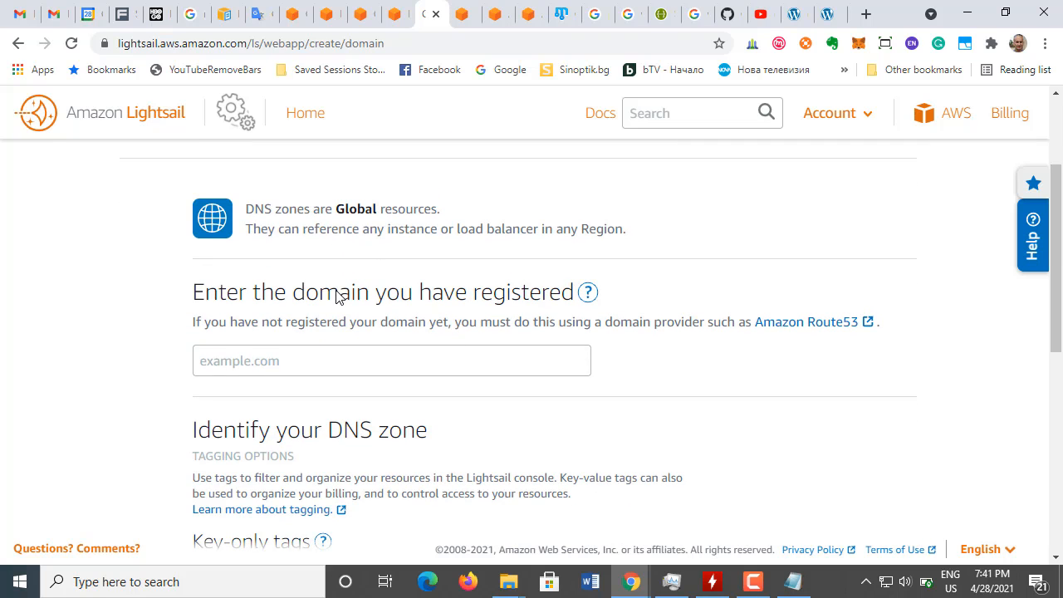
scroll(337, 295, "up", 1)
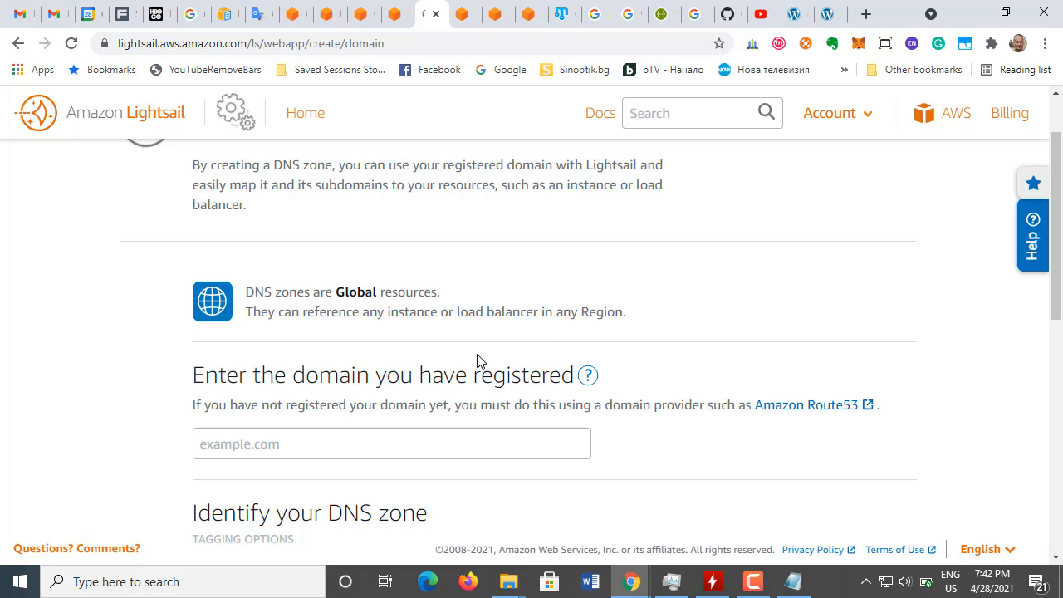
scroll(422, 373, "down", 1)
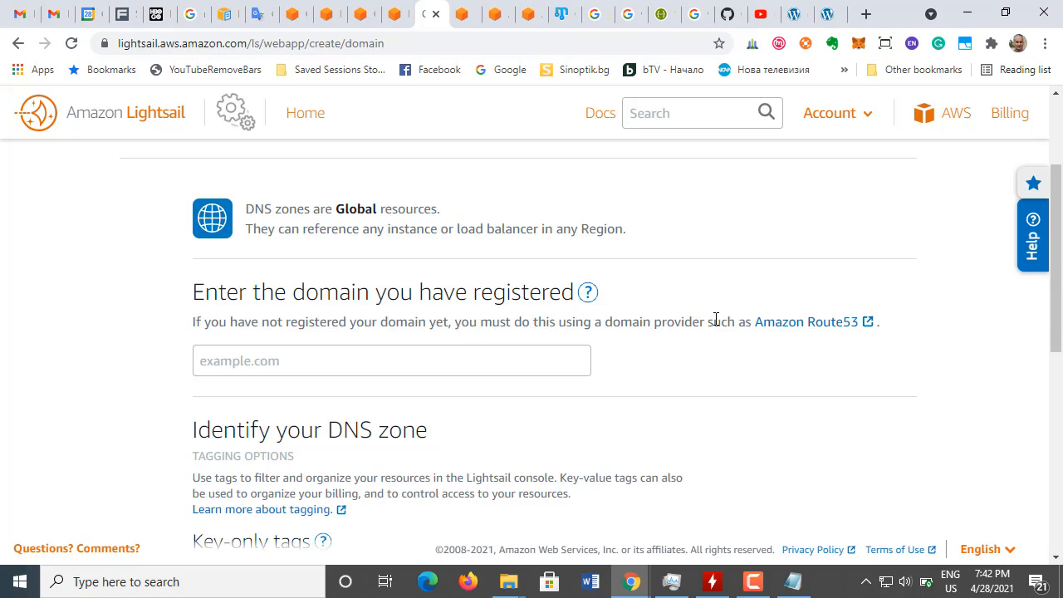
Step: Open the form's Amazon Route53 link in a new tab, switch to it, and view the console's region selection
right_click(825, 330)
left_click(842, 336)
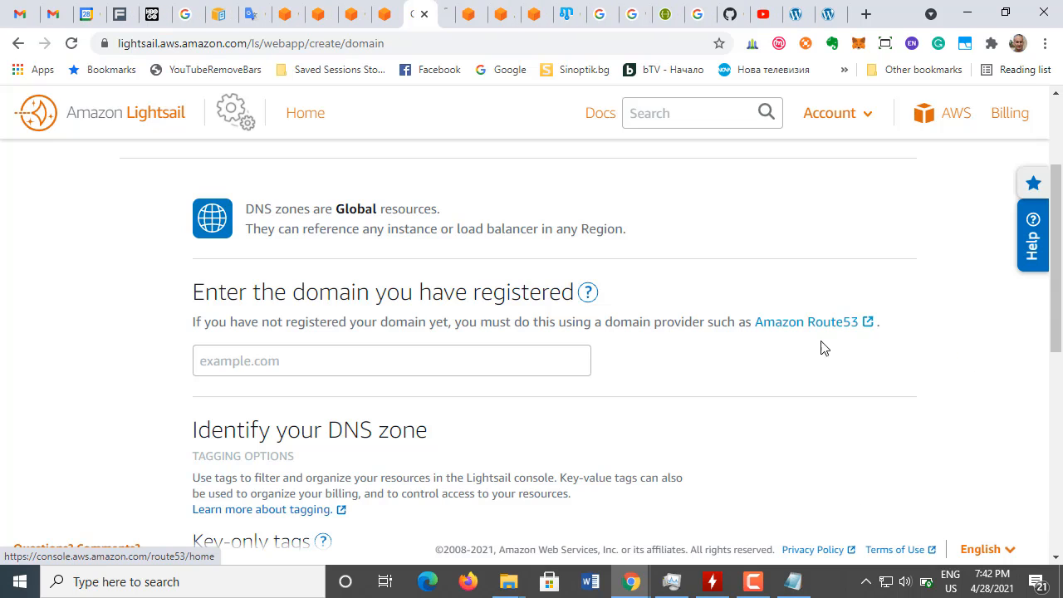
left_click(444, 18)
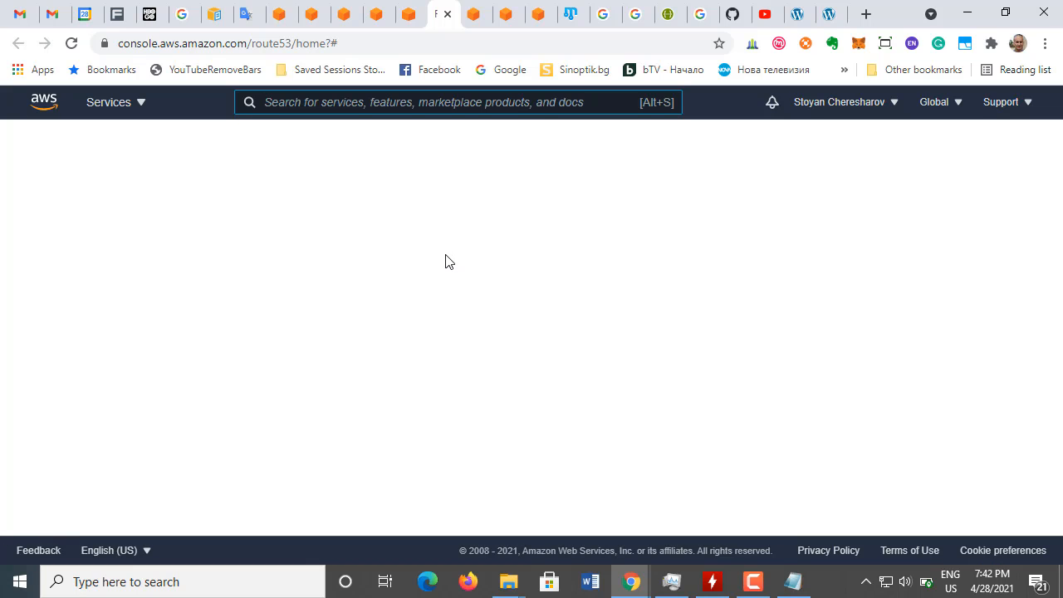
left_click(957, 104)
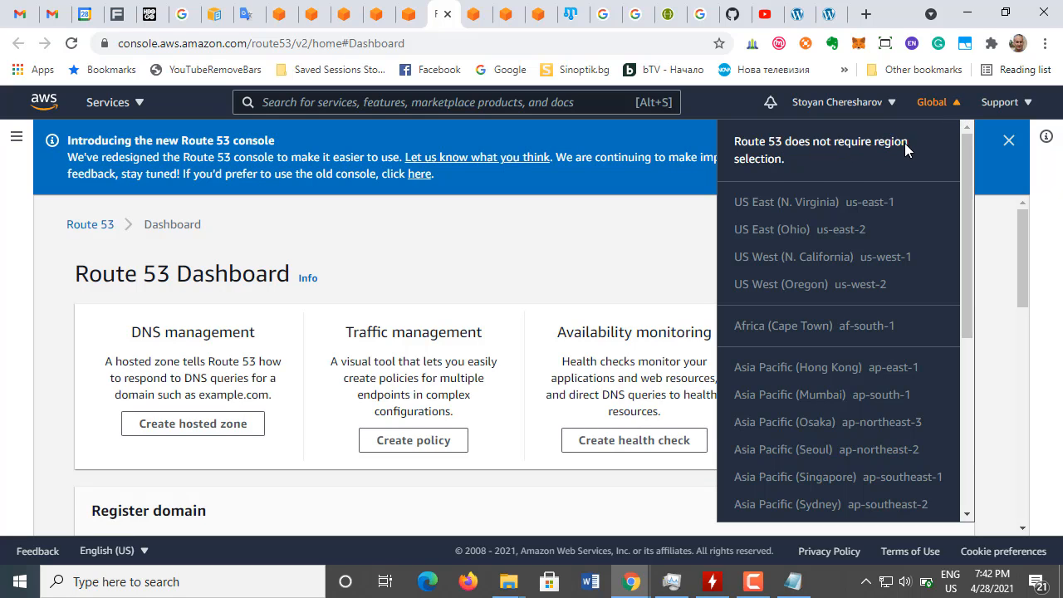
left_click(386, 236)
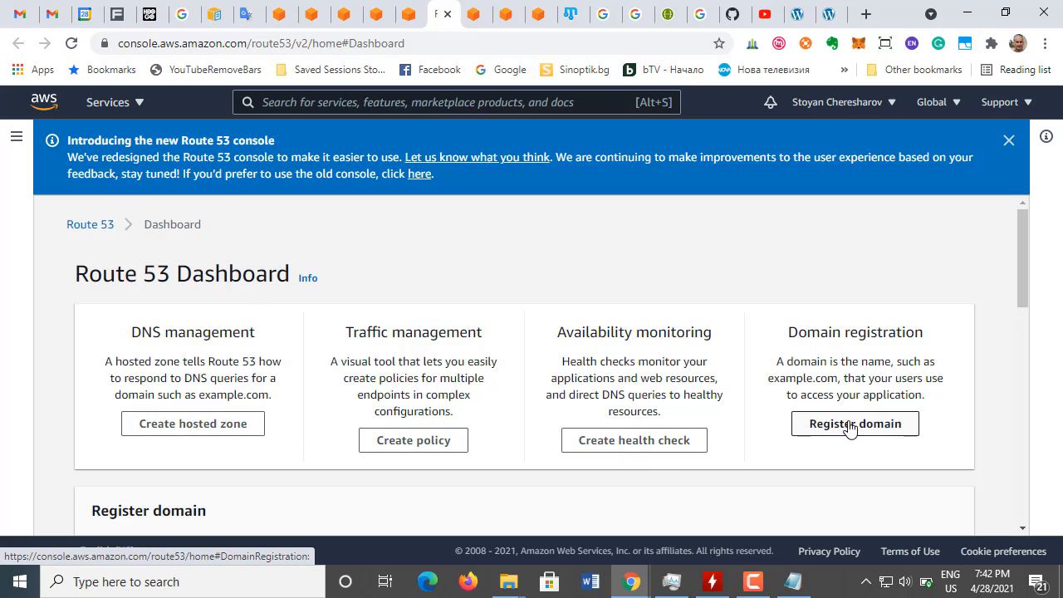
Step: Examine the Route 53 dashboard's options for registering a new domain or transferring an existing one
scroll(849, 427, "down", 2)
scroll(850, 427, "up", 2)
scroll(852, 427, "down", 2)
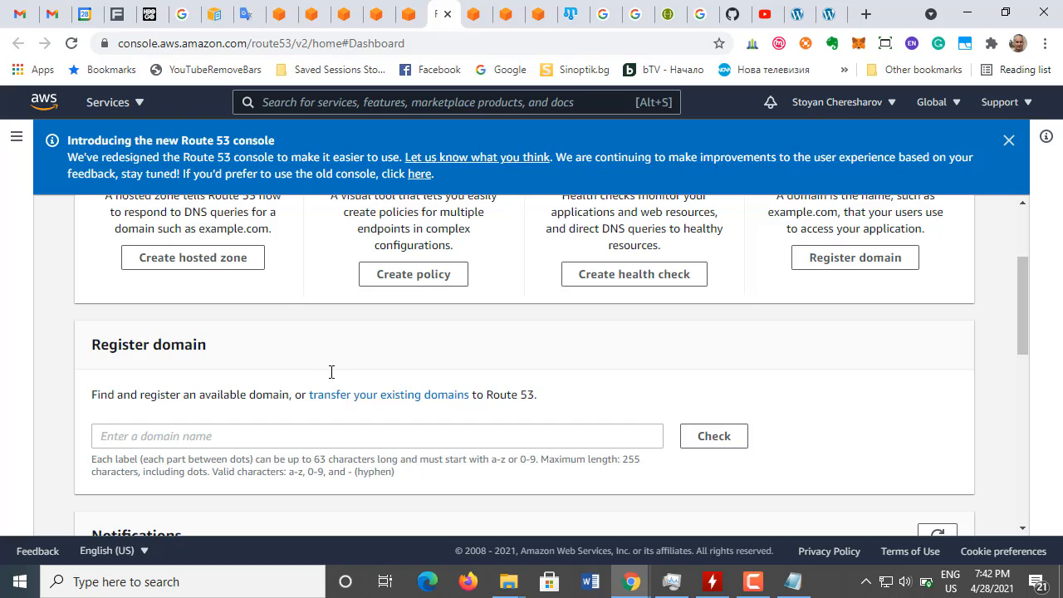
scroll(825, 299, "up", 1)
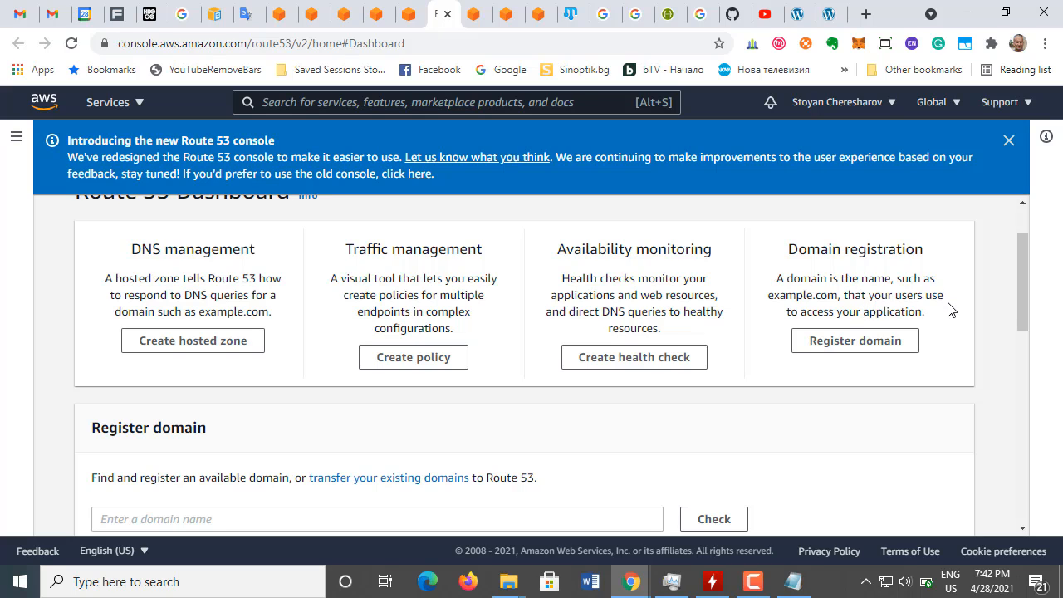
left_click(841, 340)
scroll(837, 335, "up", 2)
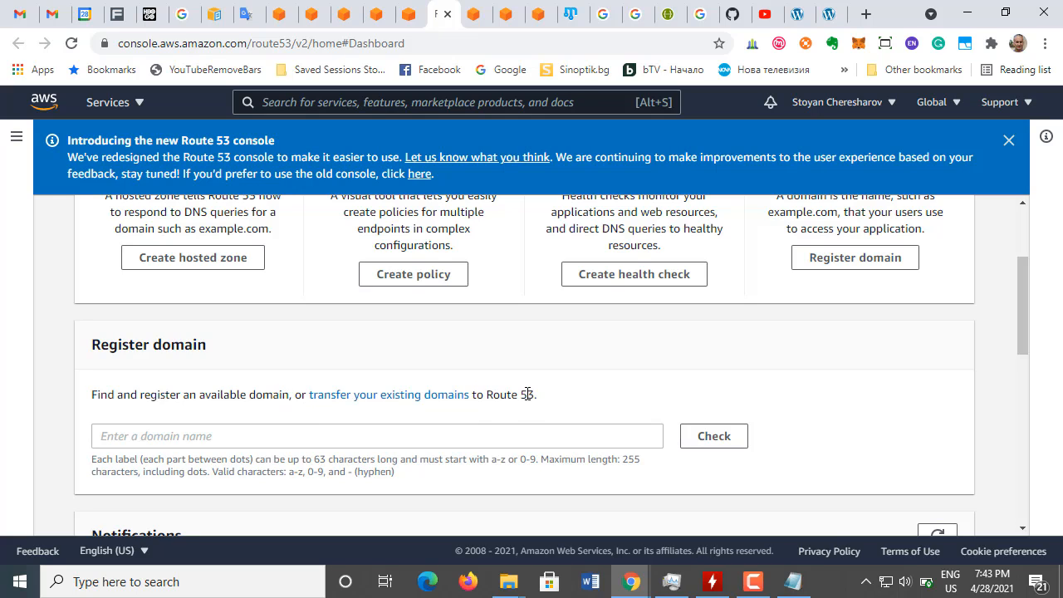
Step: Check the availability of a .com domain made from the account holder's first name
left_click(570, 438)
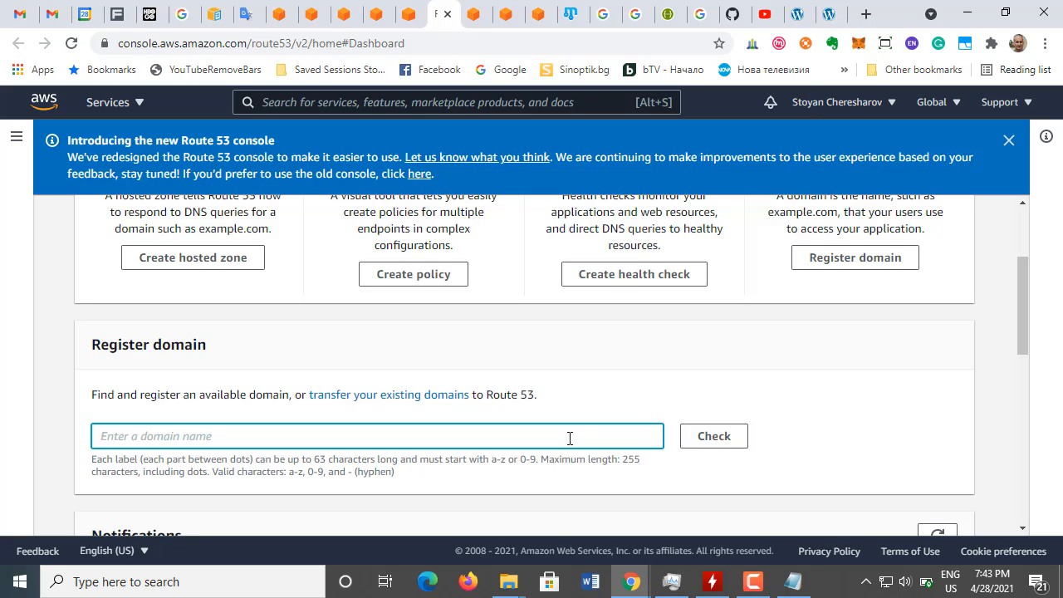
type("stoyan")
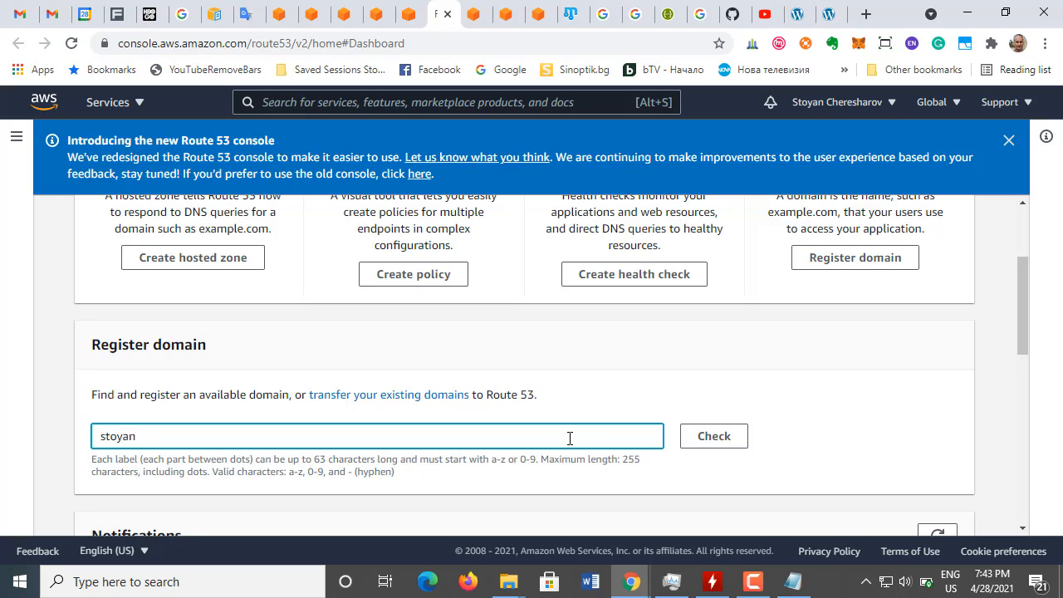
type(".com")
left_click(712, 436)
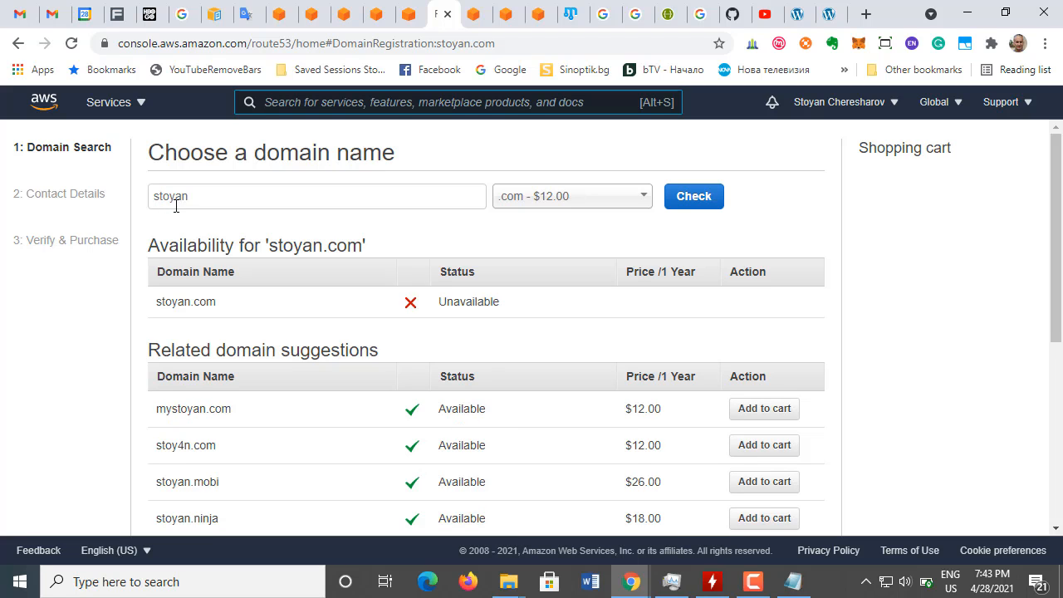
Step: Examine the availability result and the related domain suggestions, comparing their status and yearly prices
scroll(604, 336, "down", 5)
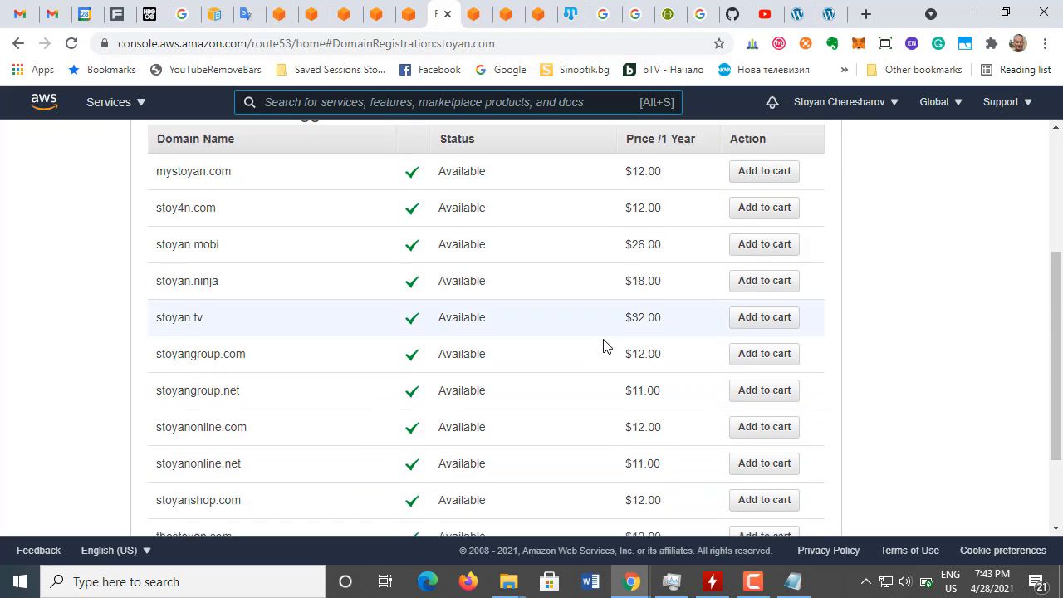
scroll(602, 350, "up", 5)
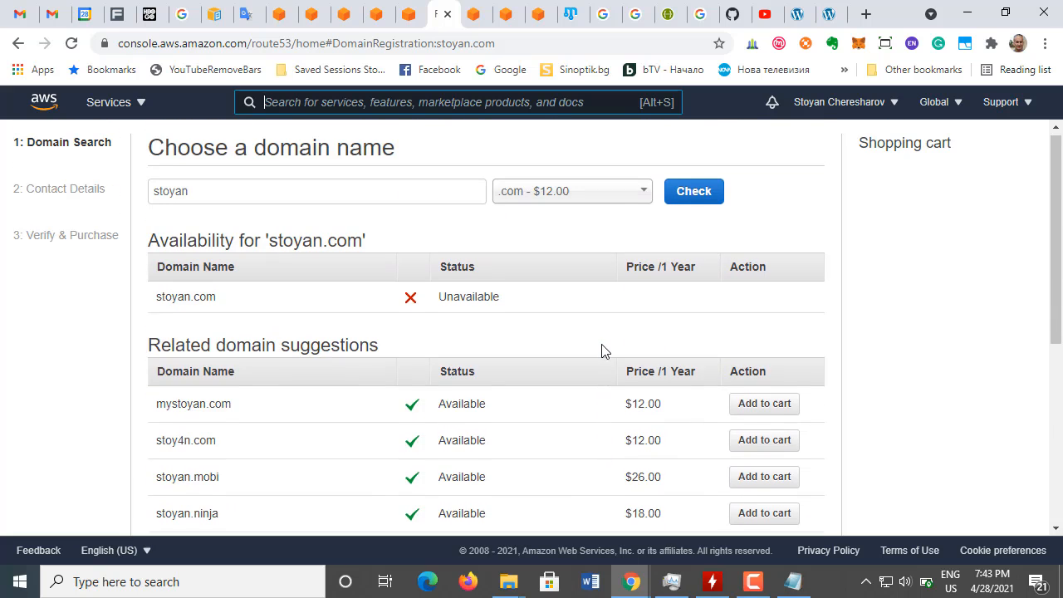
scroll(335, 333, "down", 1)
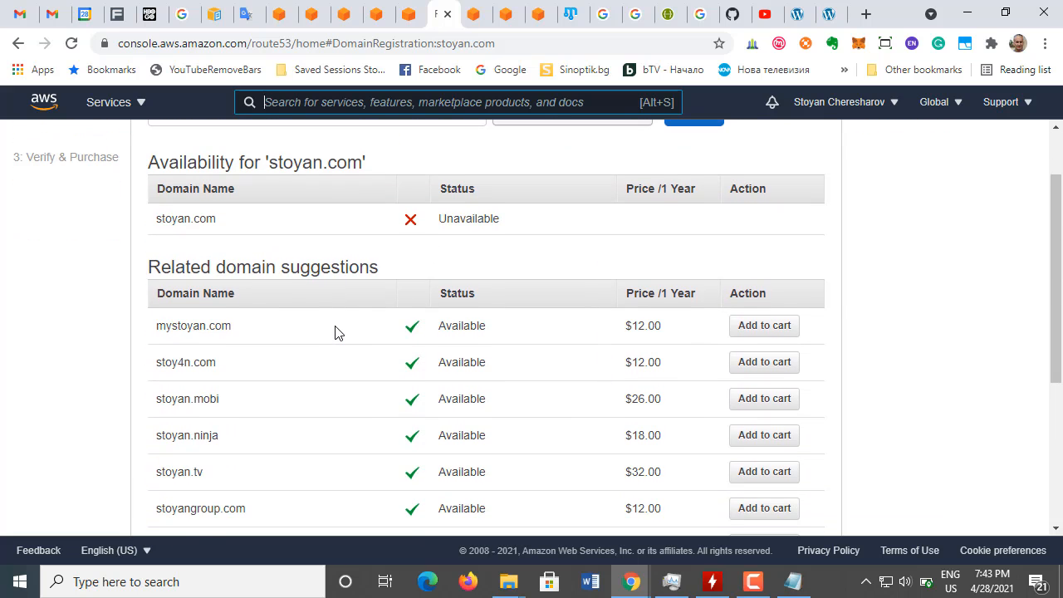
scroll(335, 333, "down", 3)
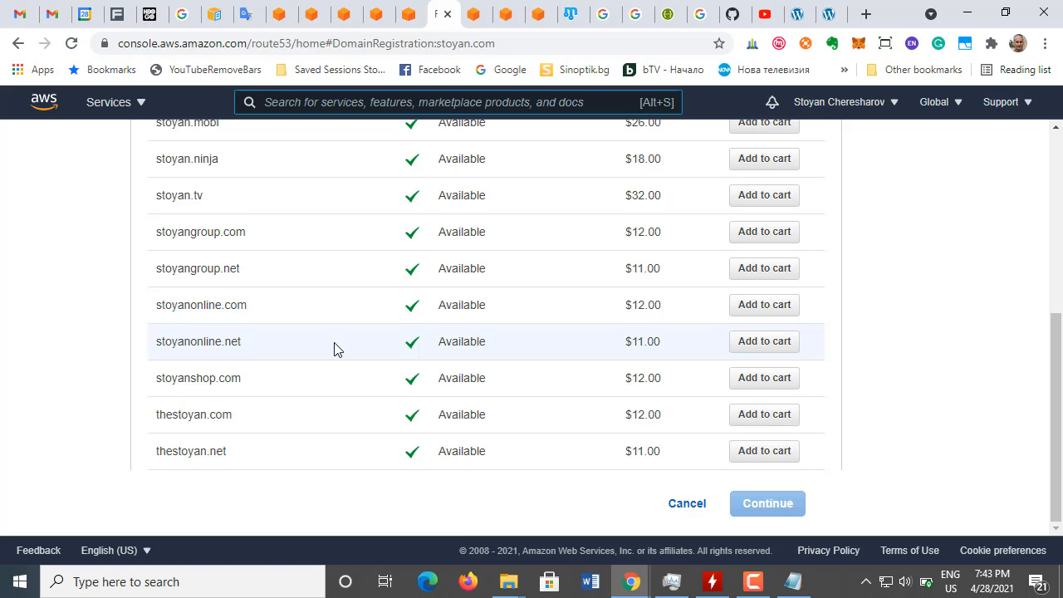
scroll(334, 342, "up", 4)
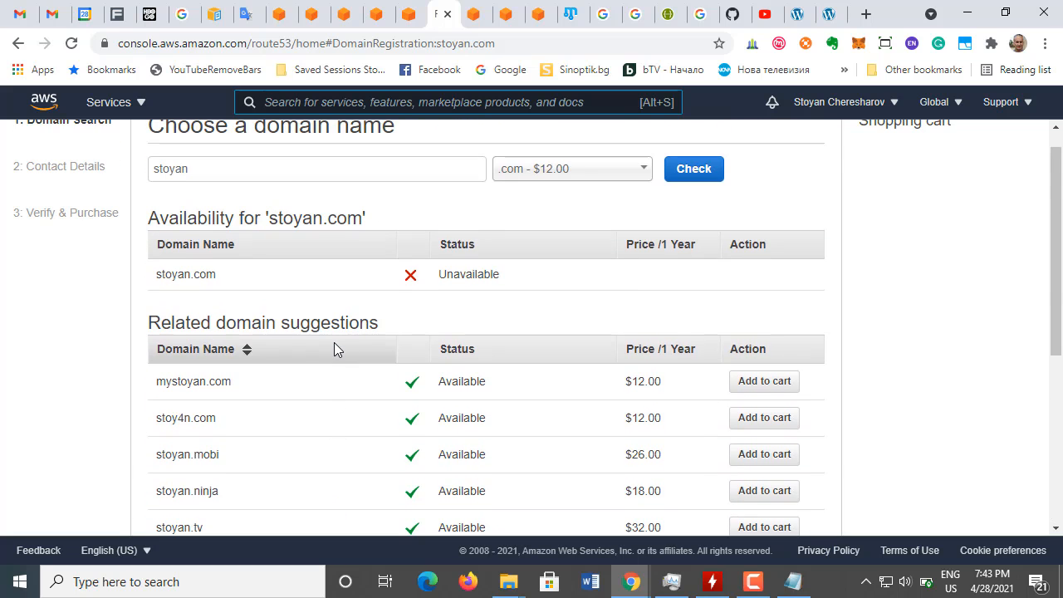
scroll(334, 345, "down", 4)
scroll(337, 349, "up", 5)
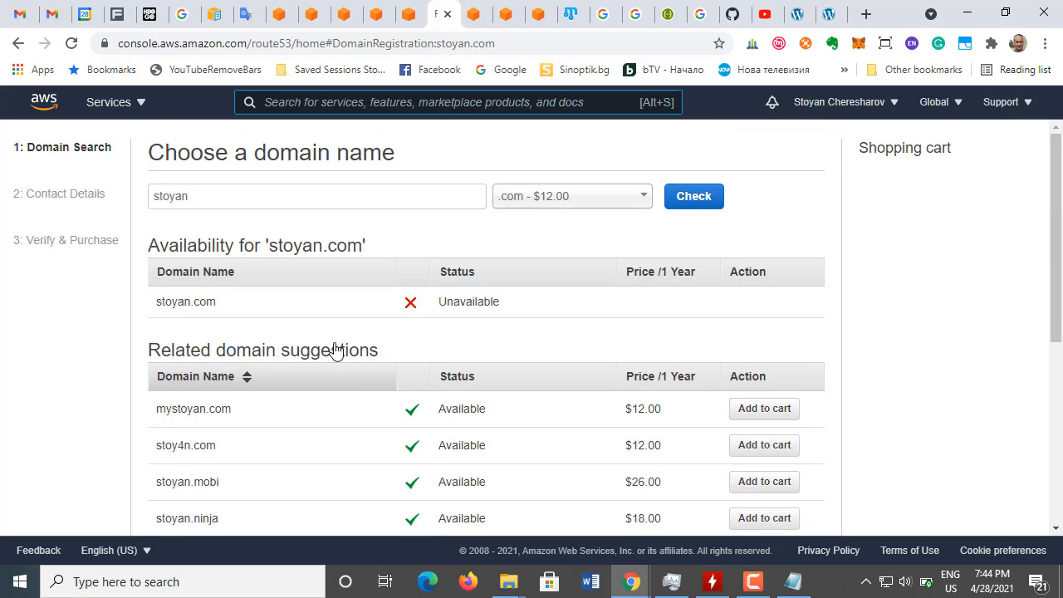
key("alt+s")
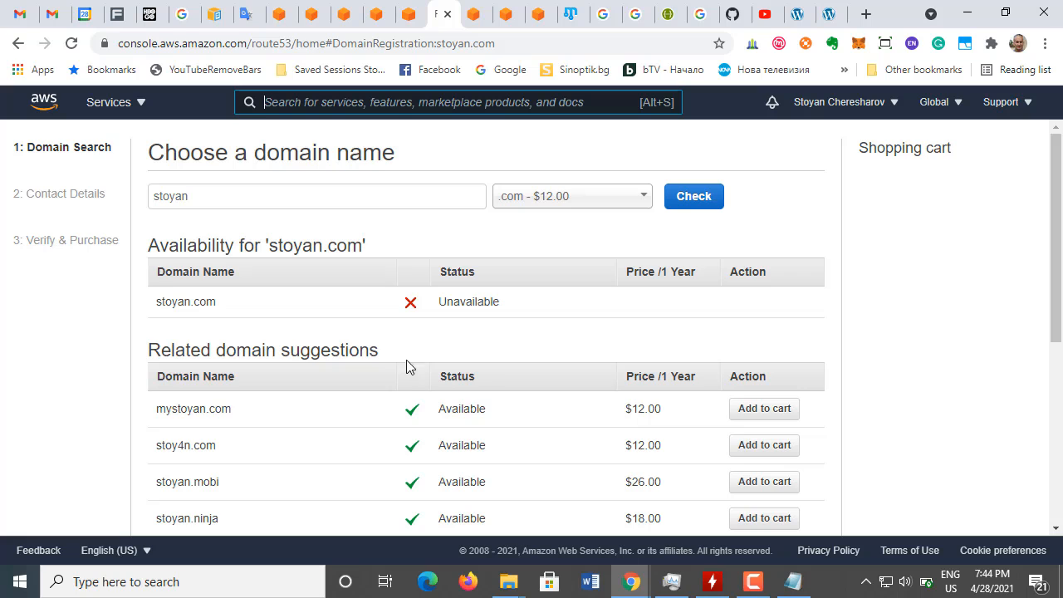
scroll(405, 392, "down", 3)
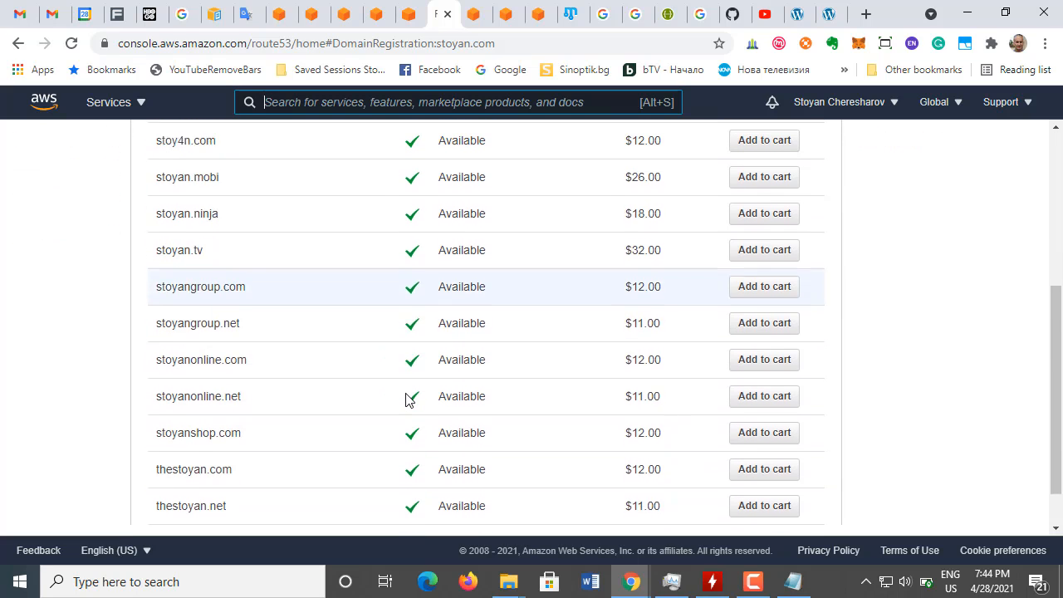
scroll(406, 400, "down", 1)
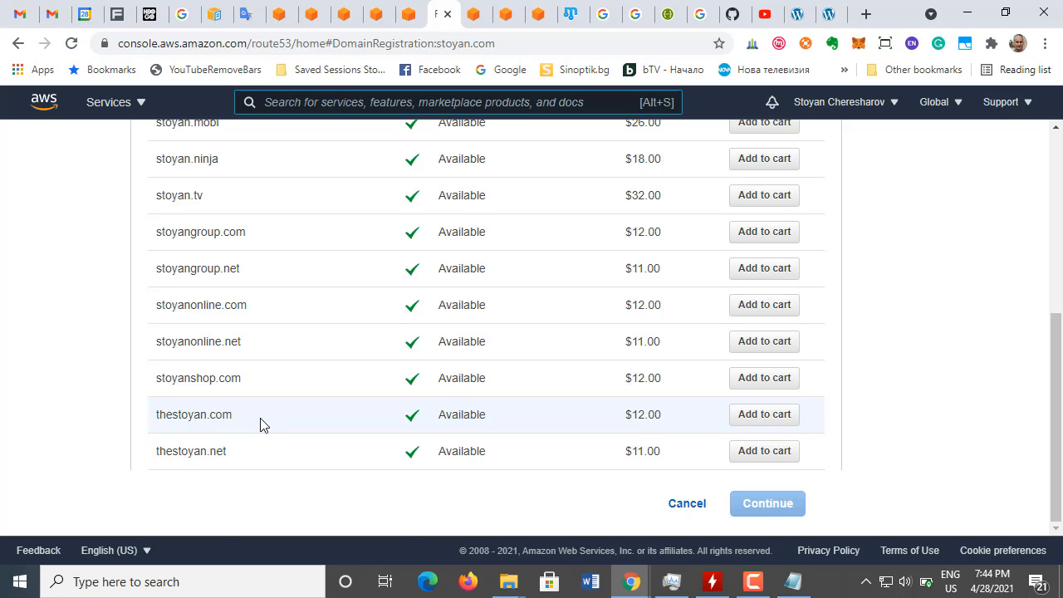
scroll(260, 424, "up", 2)
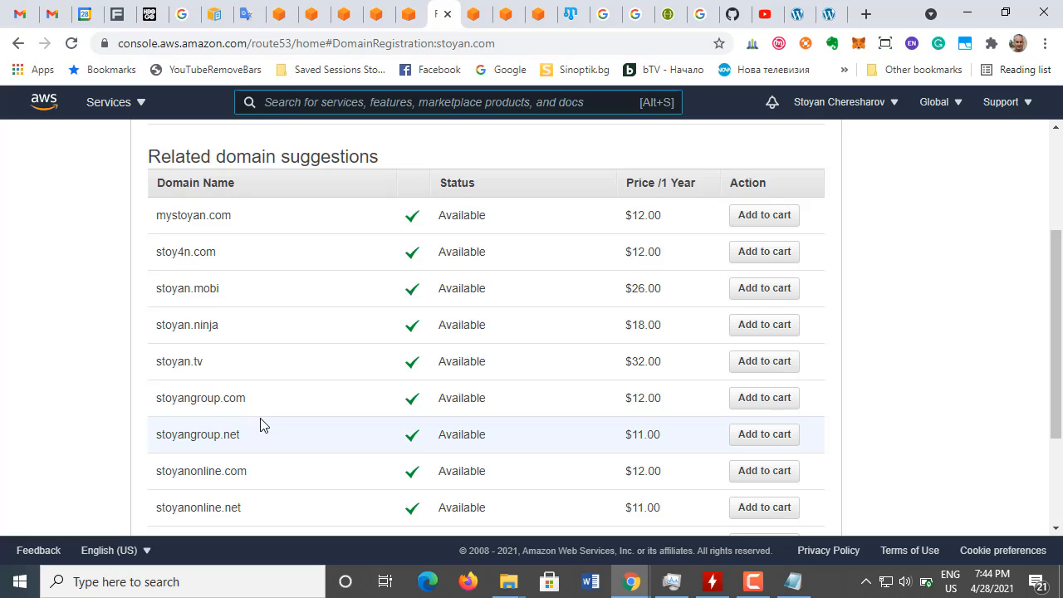
scroll(260, 424, "down", 2)
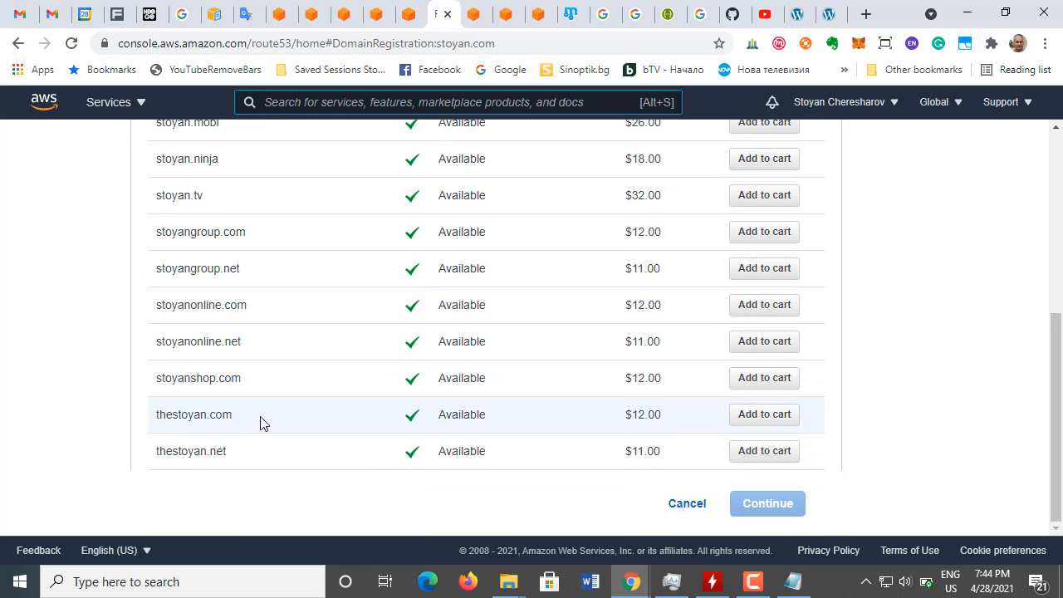
scroll(260, 424, "up", 1)
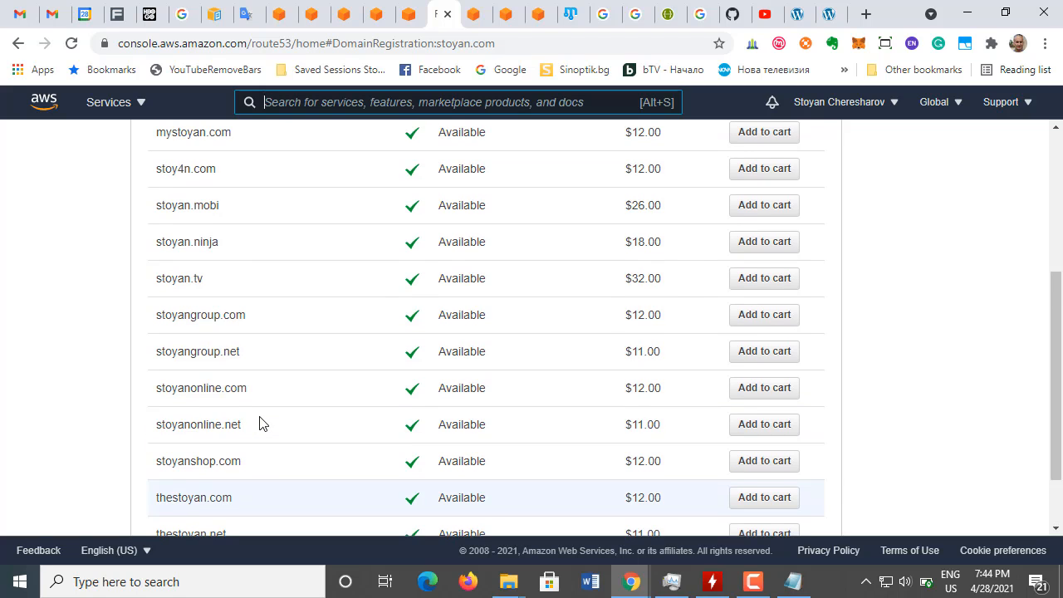
scroll(260, 424, "up", 2)
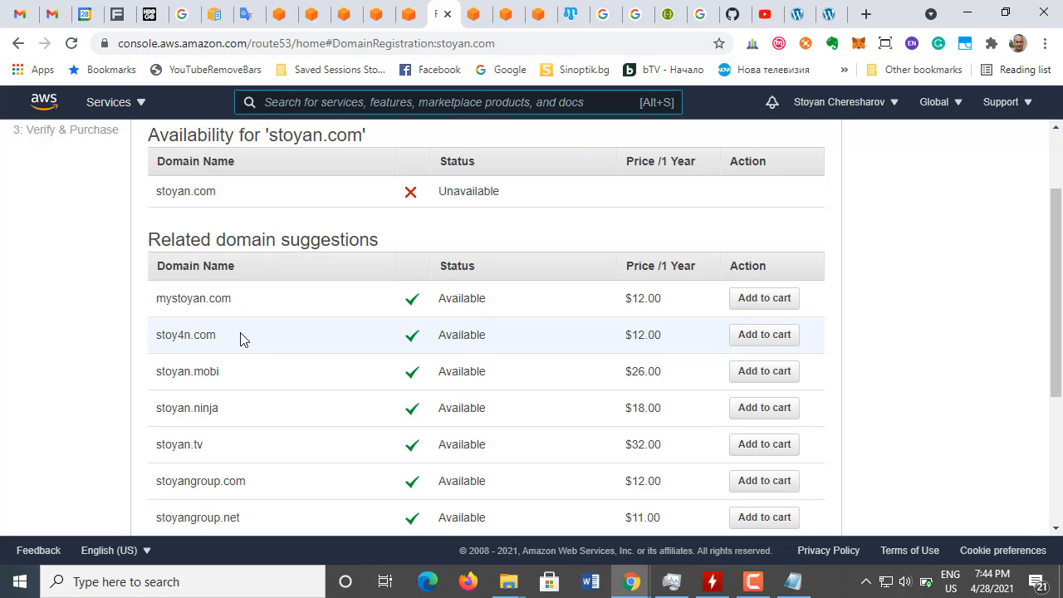
scroll(240, 340, "down", 1)
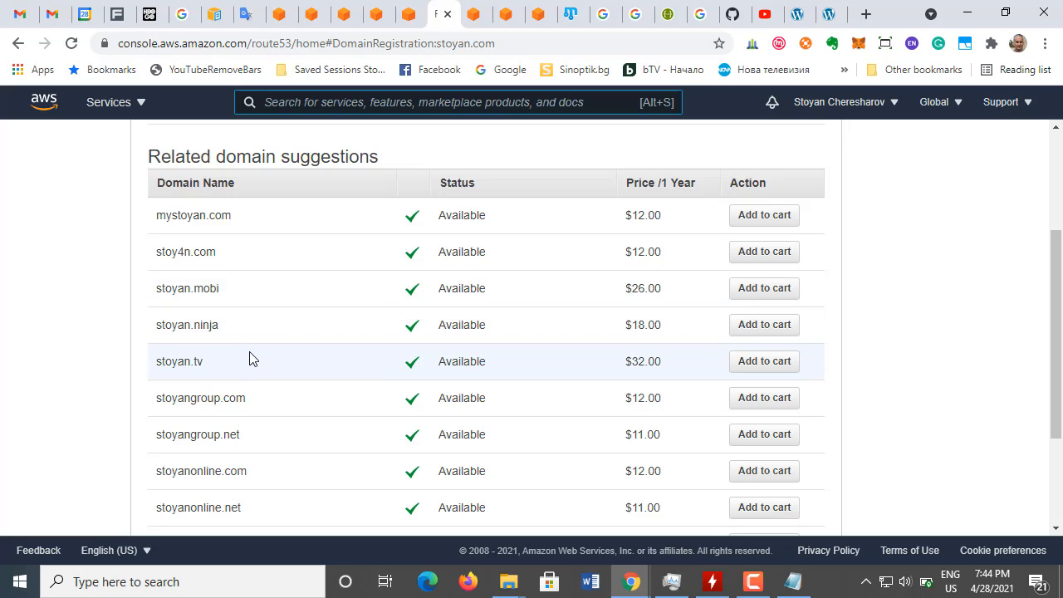
scroll(253, 361, "down", 1)
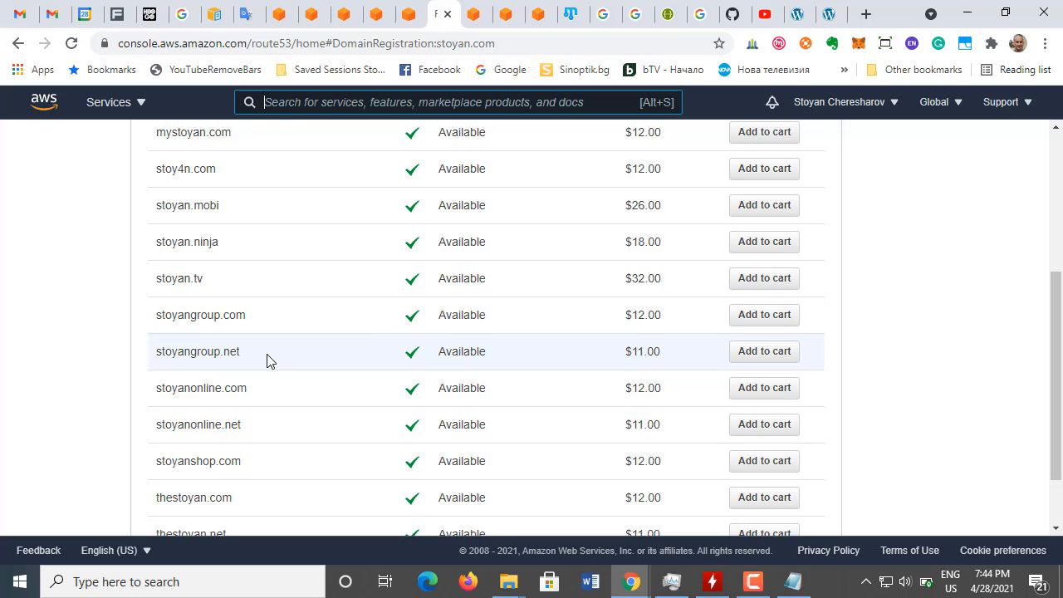
scroll(266, 370, "down", 1)
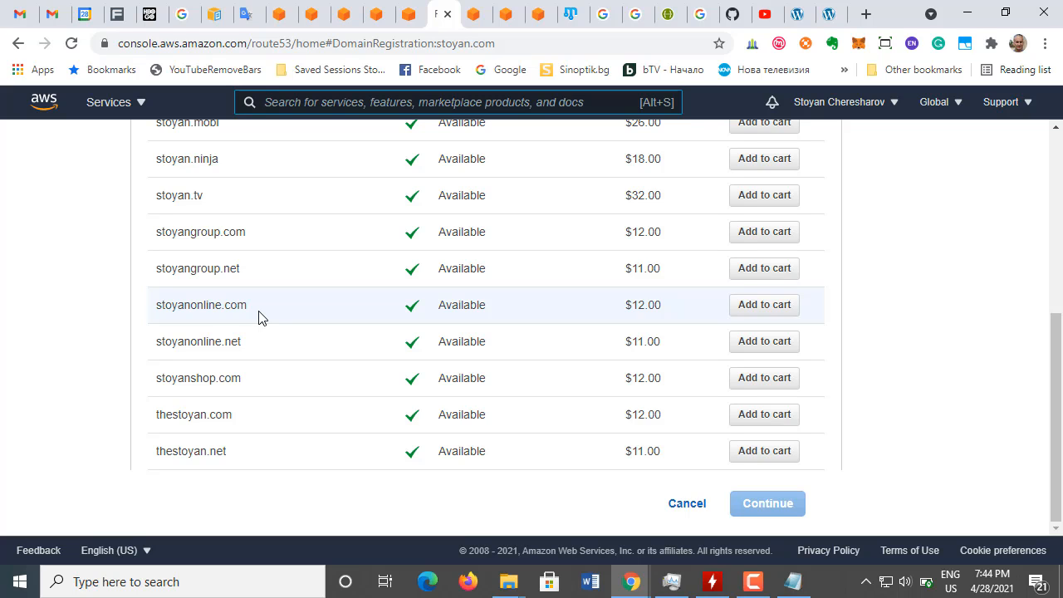
scroll(258, 315, "up", 2)
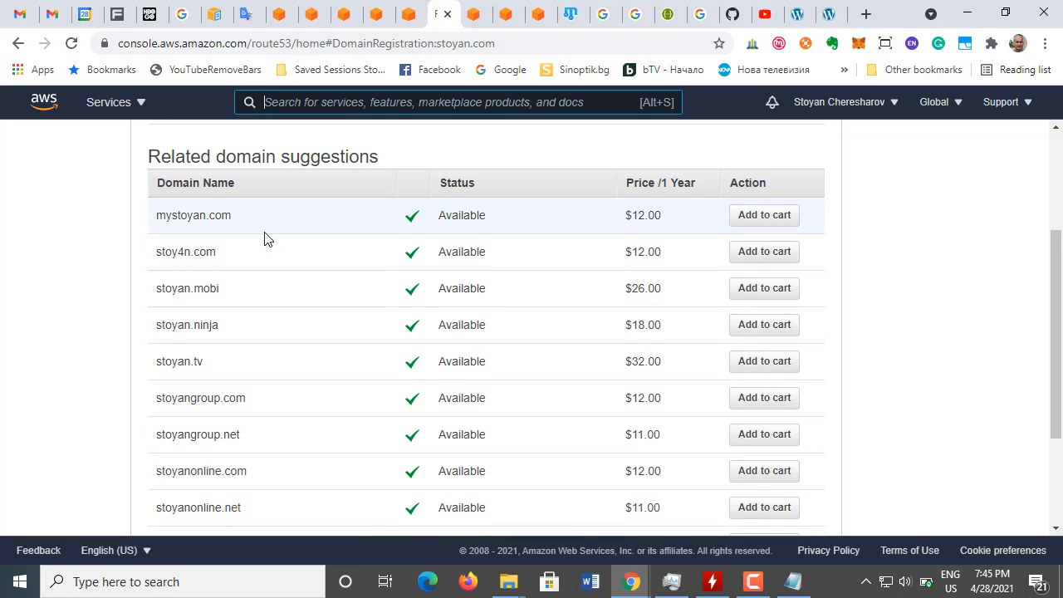
scroll(265, 237, "down", 2)
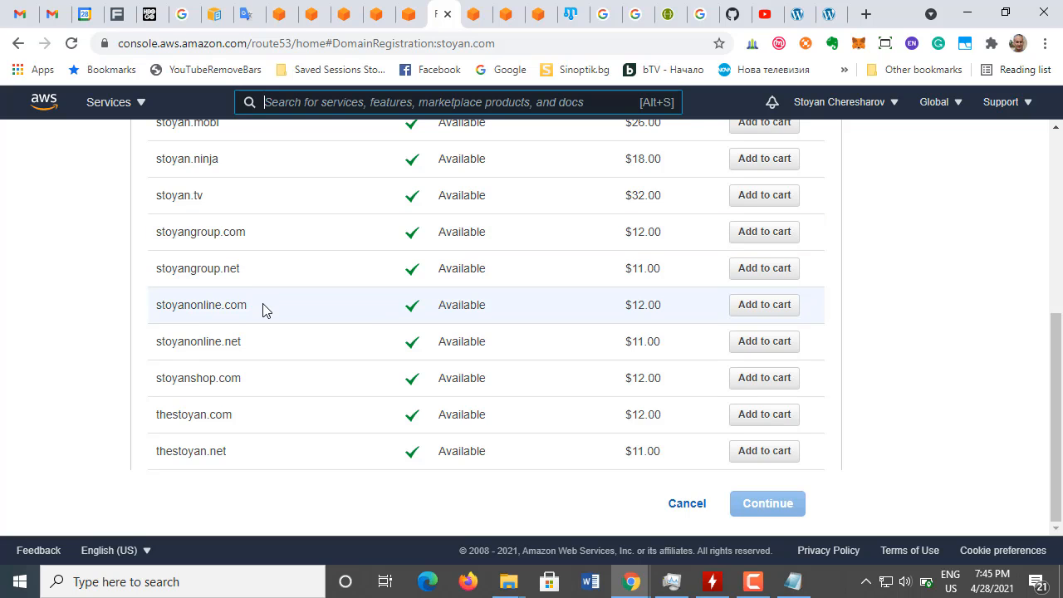
scroll(262, 311, "up", 2)
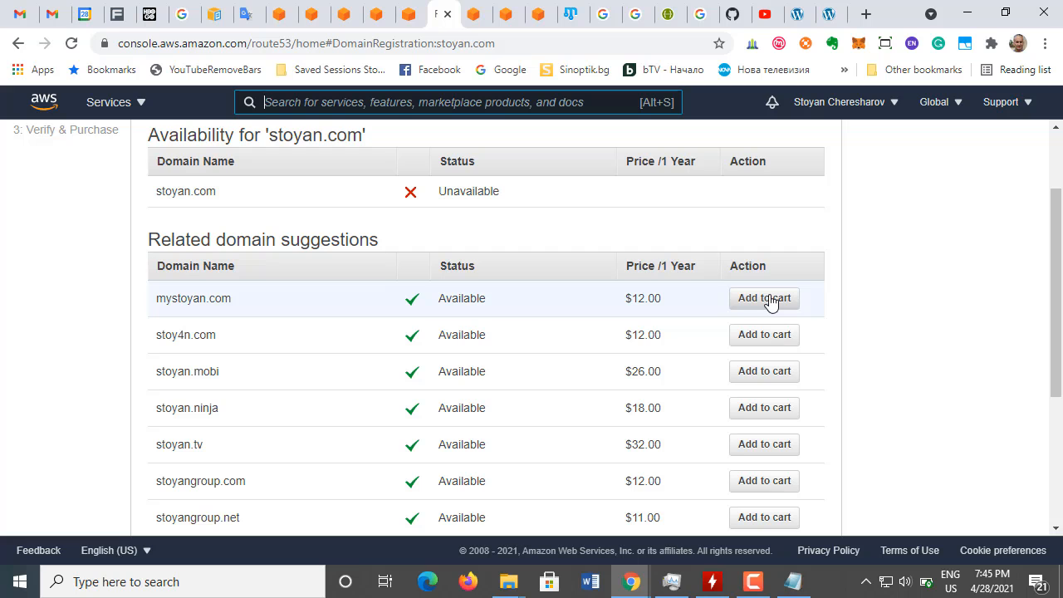
Step: Add the first suggested .com domain to the shopping cart and review the cart's one-time fees
left_click(771, 301)
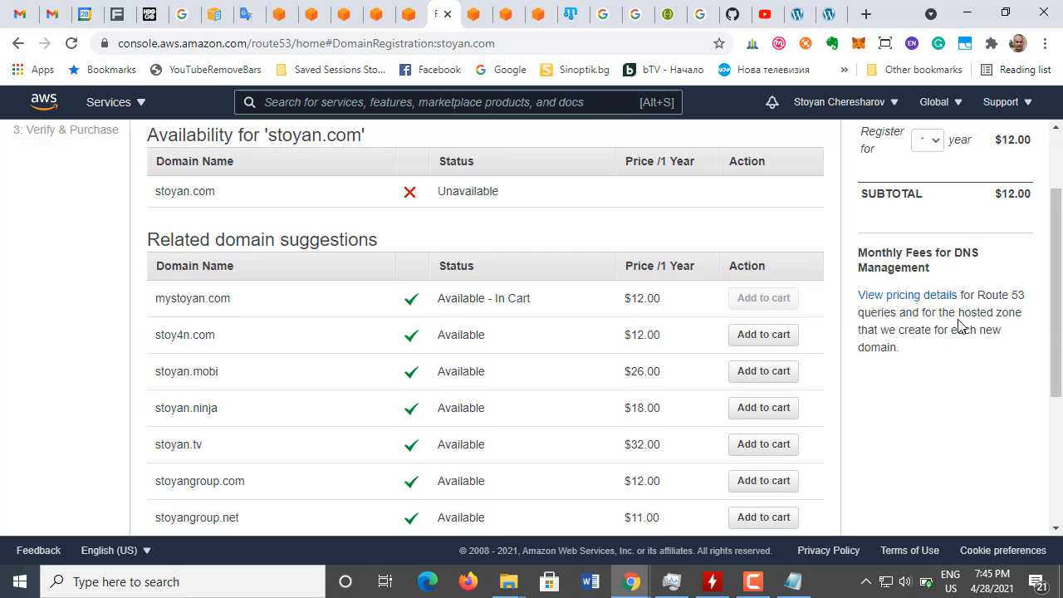
scroll(960, 327, "up", 2)
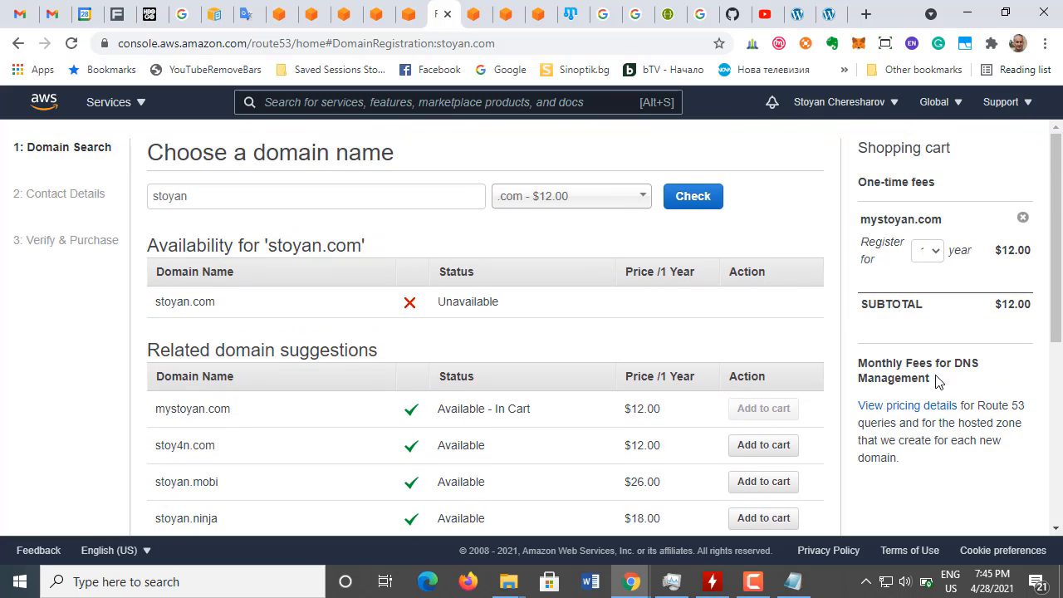
scroll(939, 381, "down", 1)
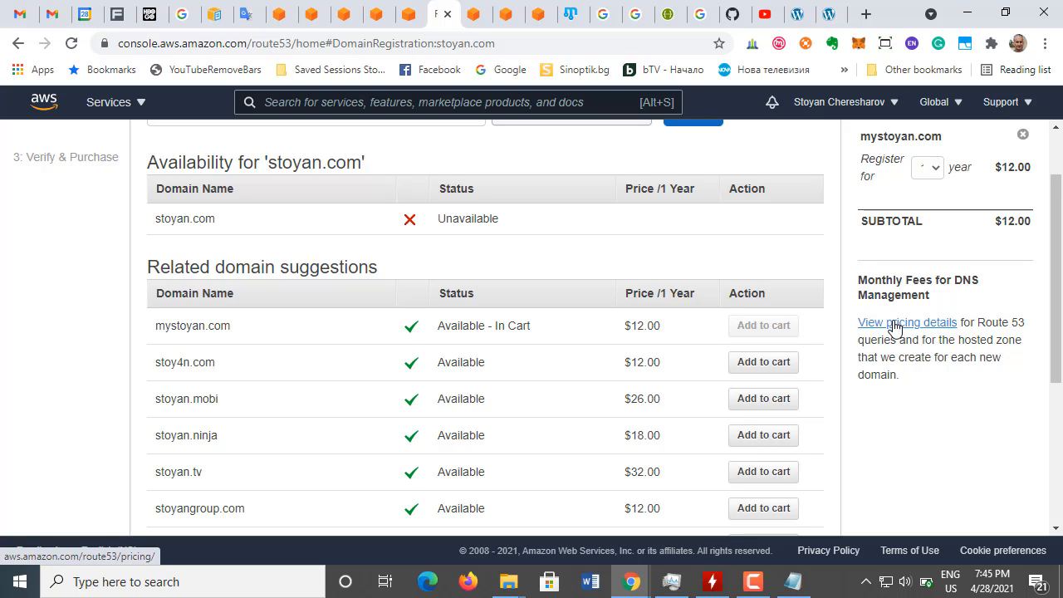
Step: Open the Route 53 pricing details in a new tab and examine the monthly hosted zone prices
right_click(895, 326)
left_click(888, 334)
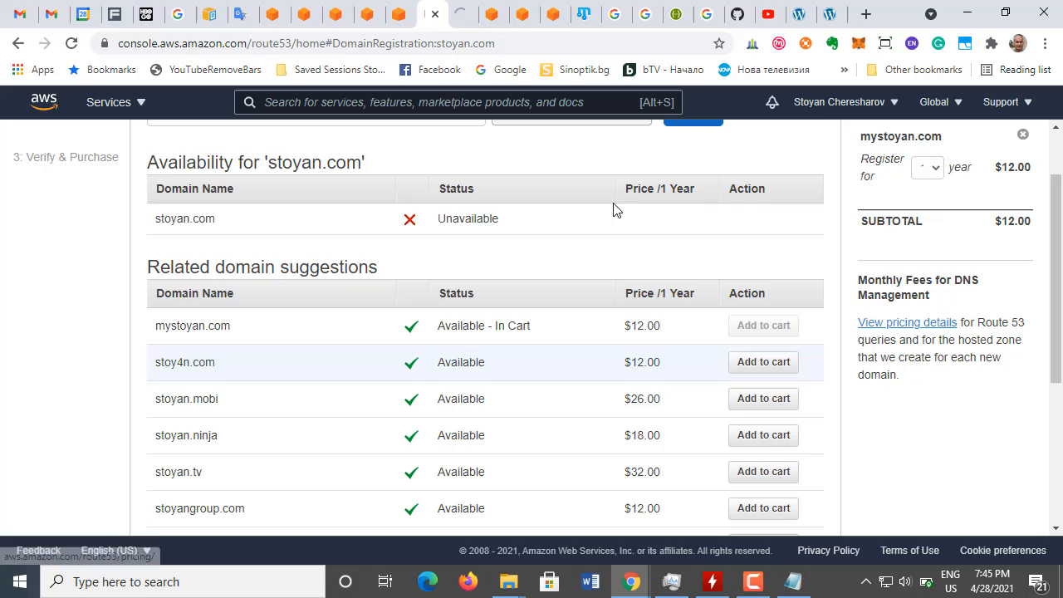
left_click(461, 17)
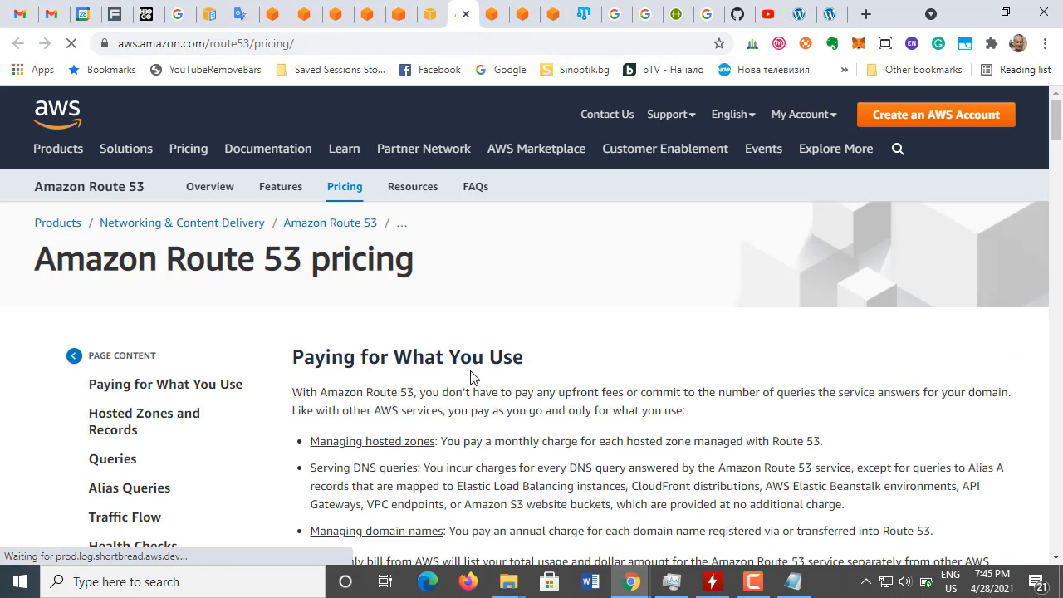
scroll(470, 376, "down", 3)
scroll(470, 376, "down", 1)
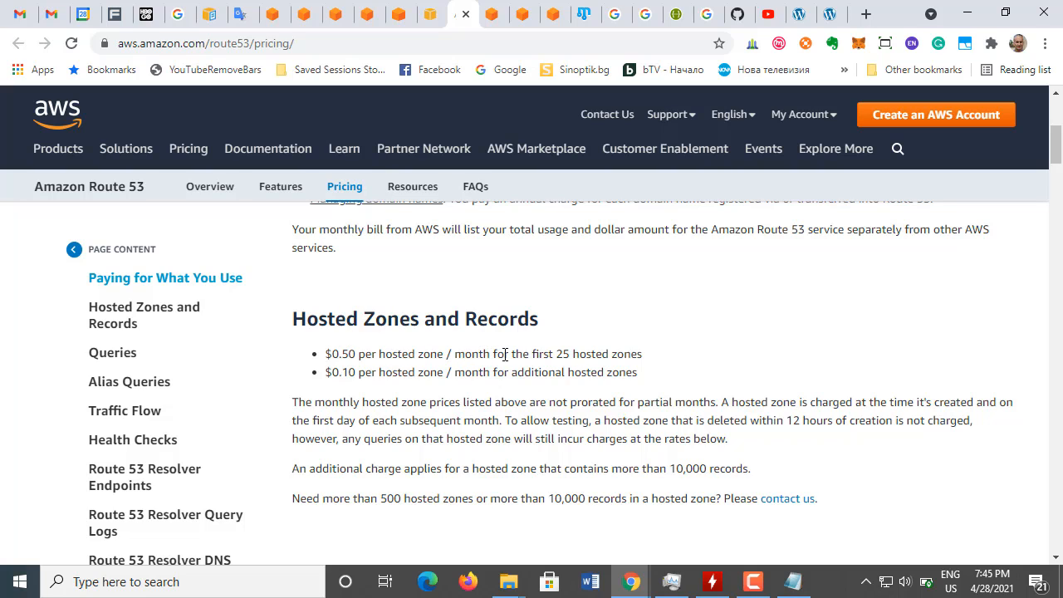
left_click_drag(564, 354, 650, 354)
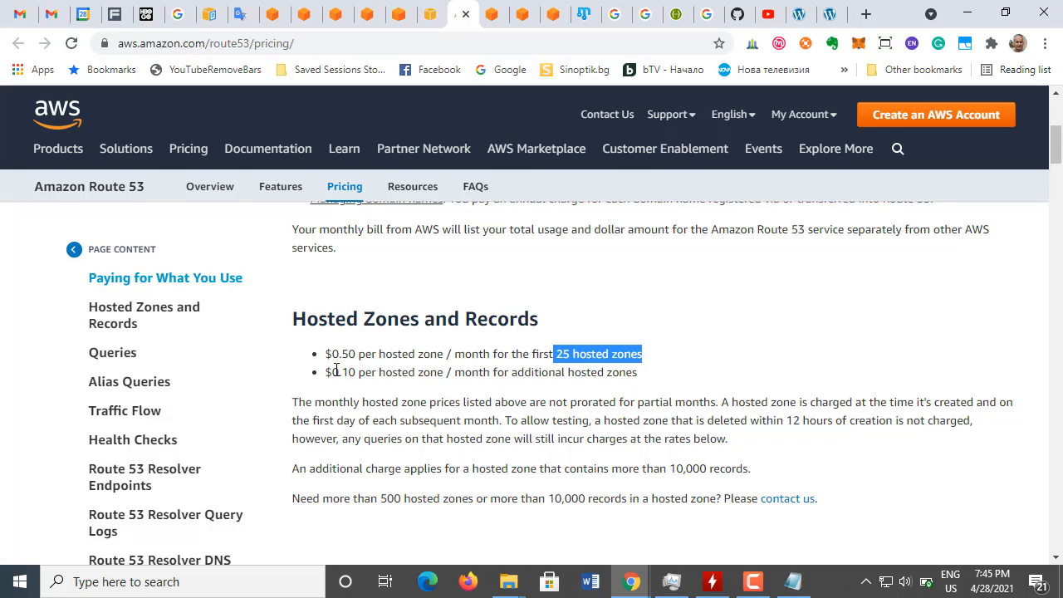
left_click_drag(329, 371, 641, 373)
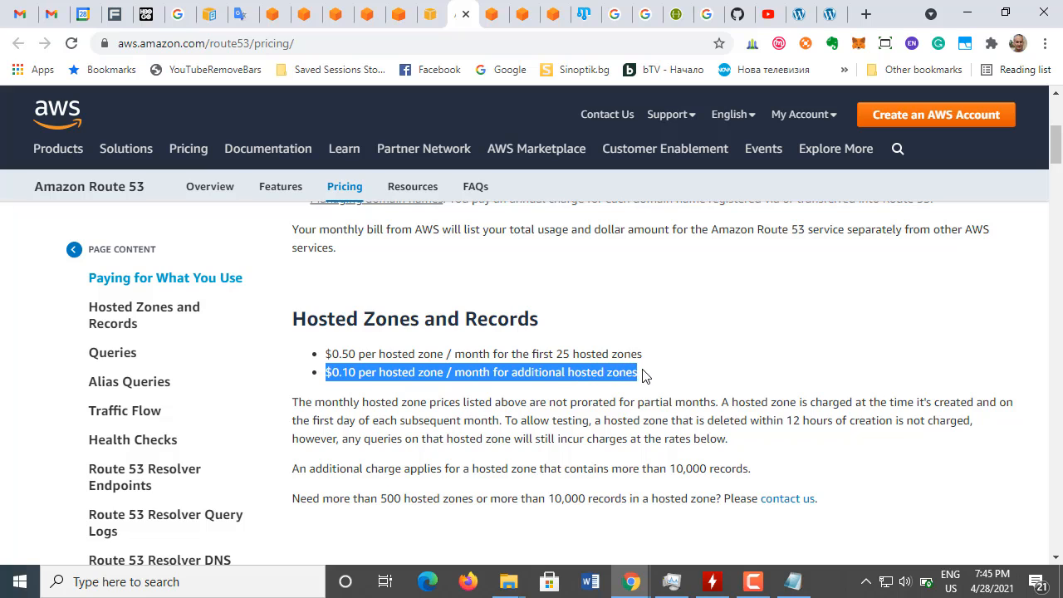
Step: Return to the domain registration tab and view the registration periods offered for the domain in the cart
left_click(431, 28)
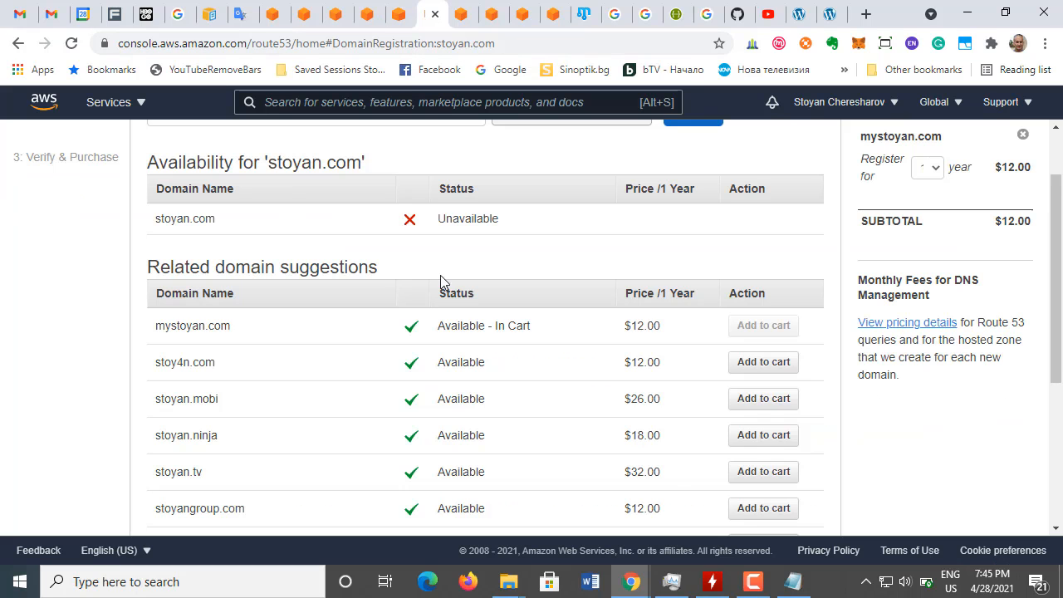
scroll(976, 355, "up", 1)
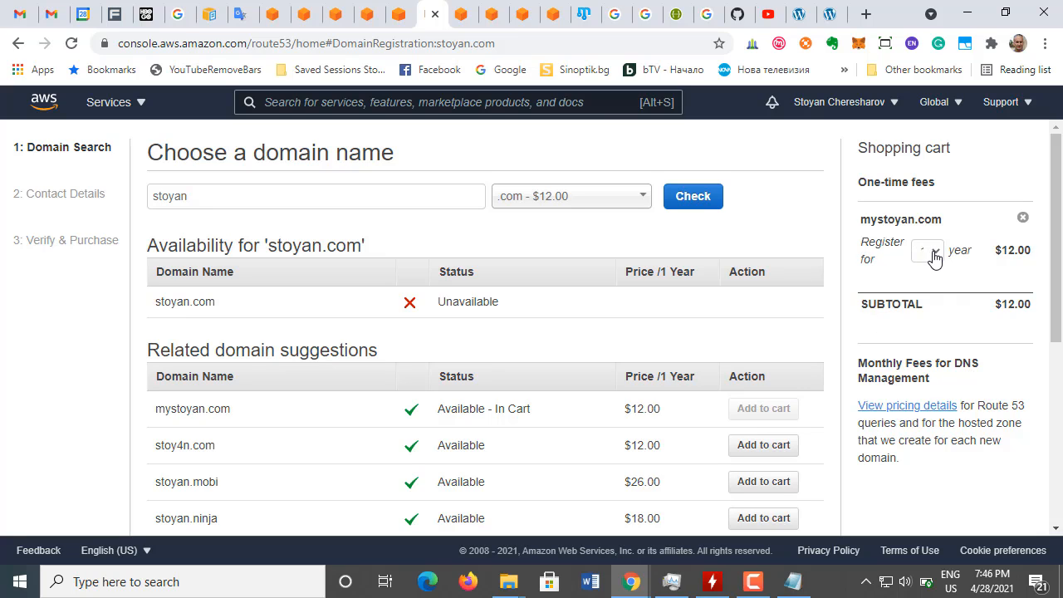
left_click(935, 256)
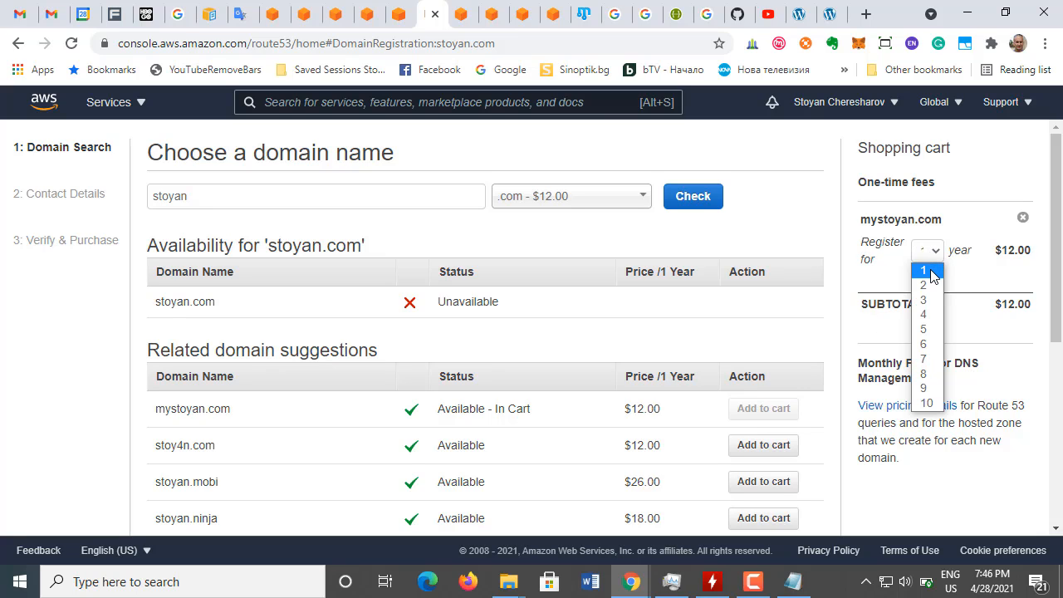
left_click(995, 154)
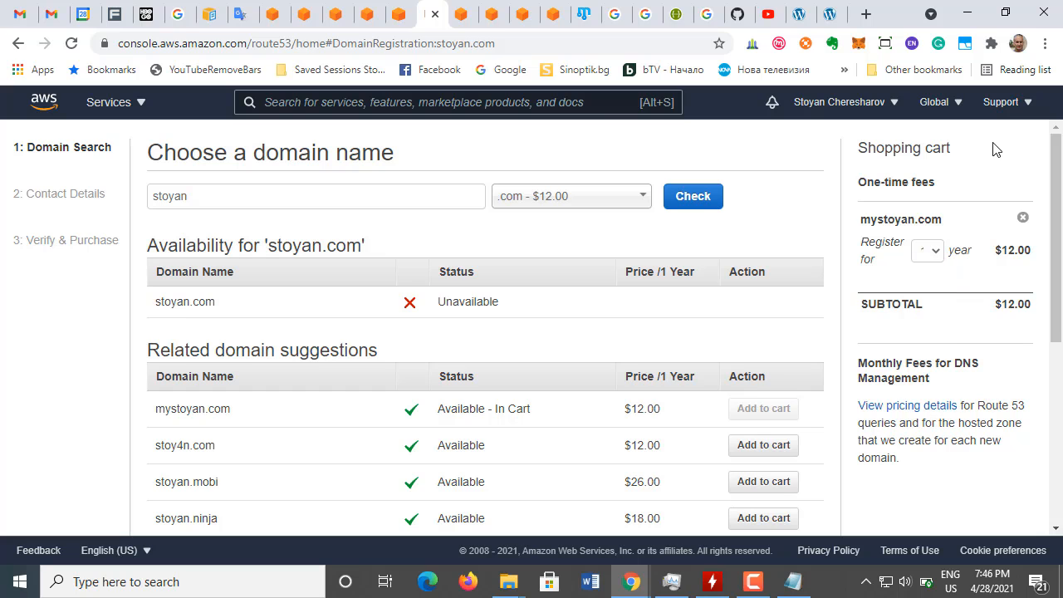
Step: Proceed from the domain search to the contact details with the chosen domain in the cart
scroll(938, 306, "down", 5)
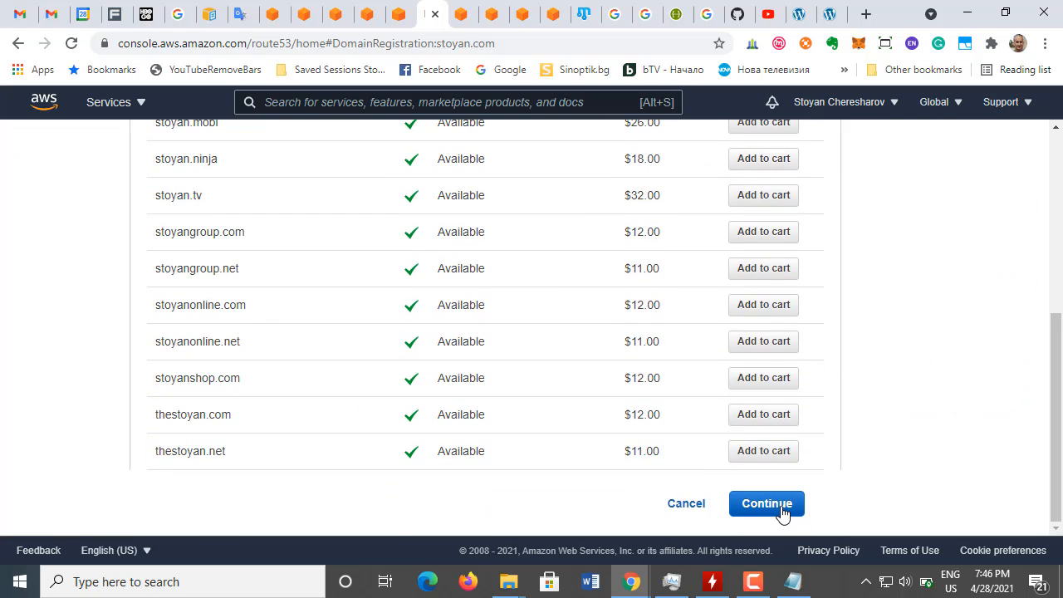
scroll(830, 432, "up", 5)
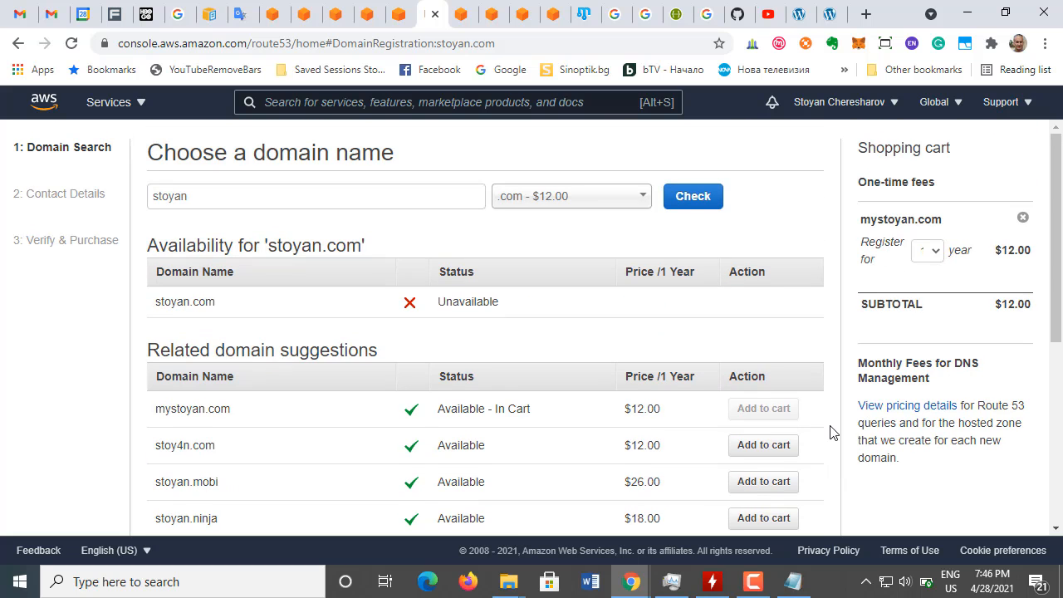
scroll(831, 433, "down", 5)
scroll(828, 436, "up", 5)
scroll(826, 441, "down", 5)
left_click(757, 505)
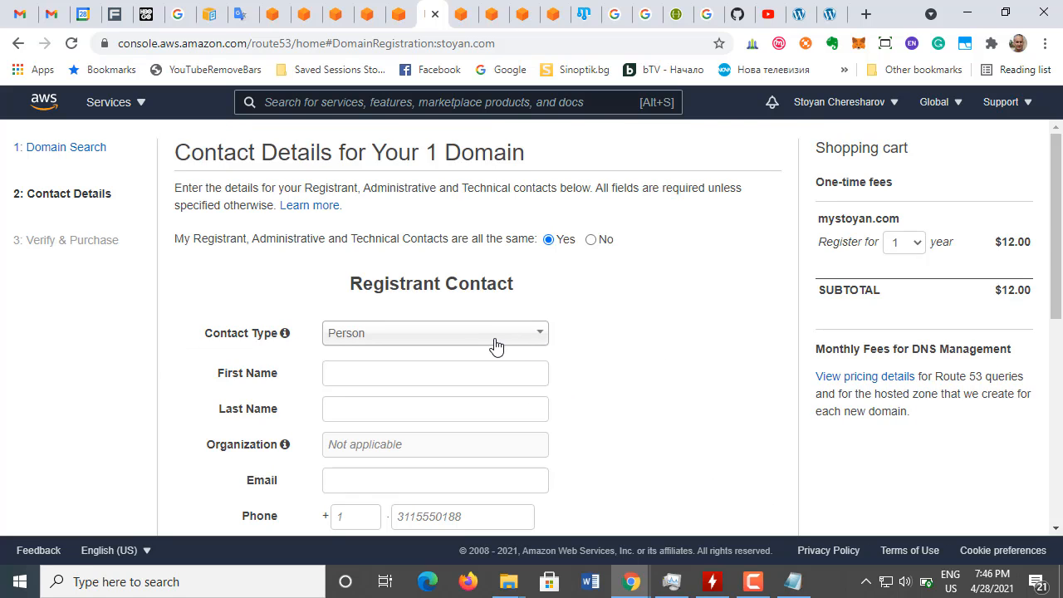
Step: Set the contact type to Person, enter the registrant's first name, and autofill the last name, e-mail and address from the first saved entry
left_click(536, 336)
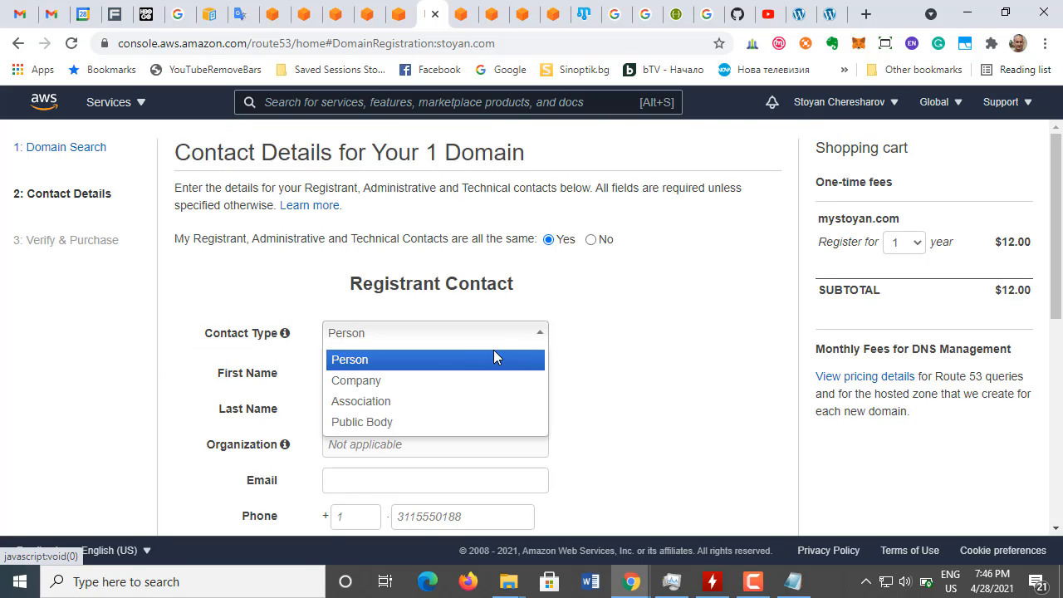
left_click(459, 360)
left_click(427, 374)
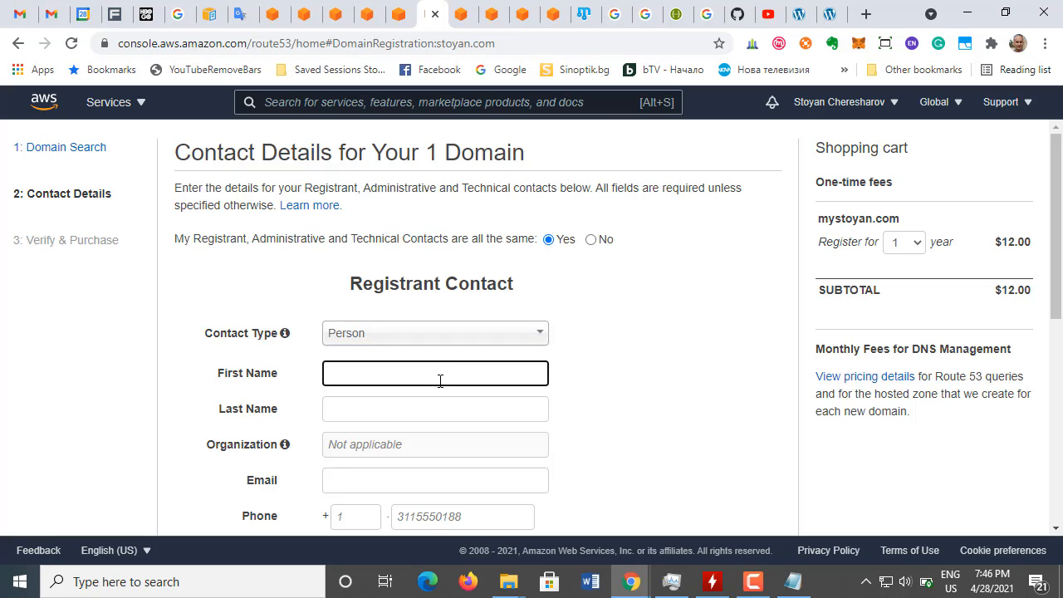
type("Stoyan")
left_click(410, 407)
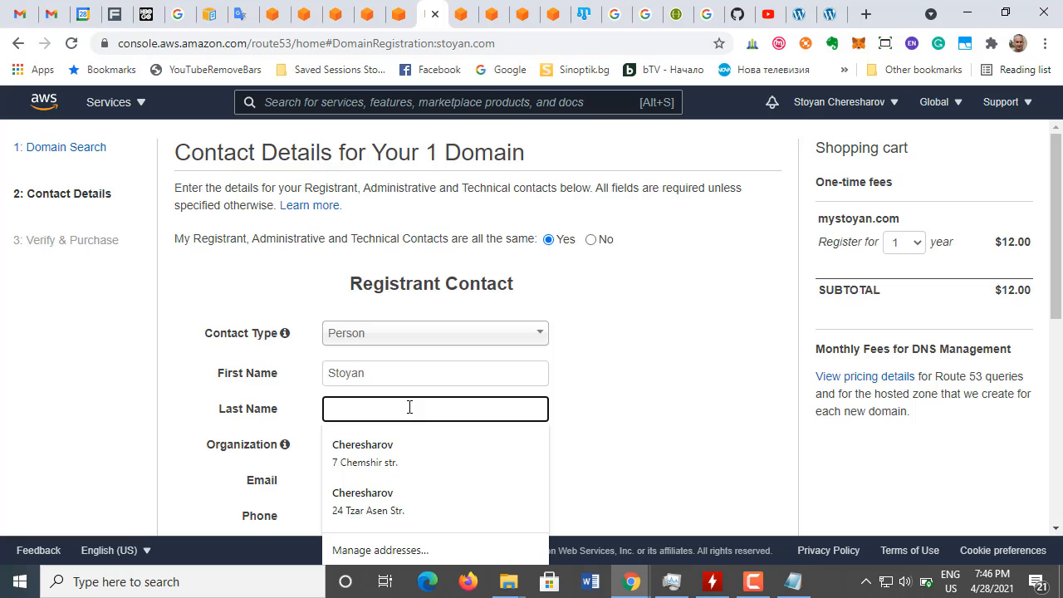
left_click(410, 451)
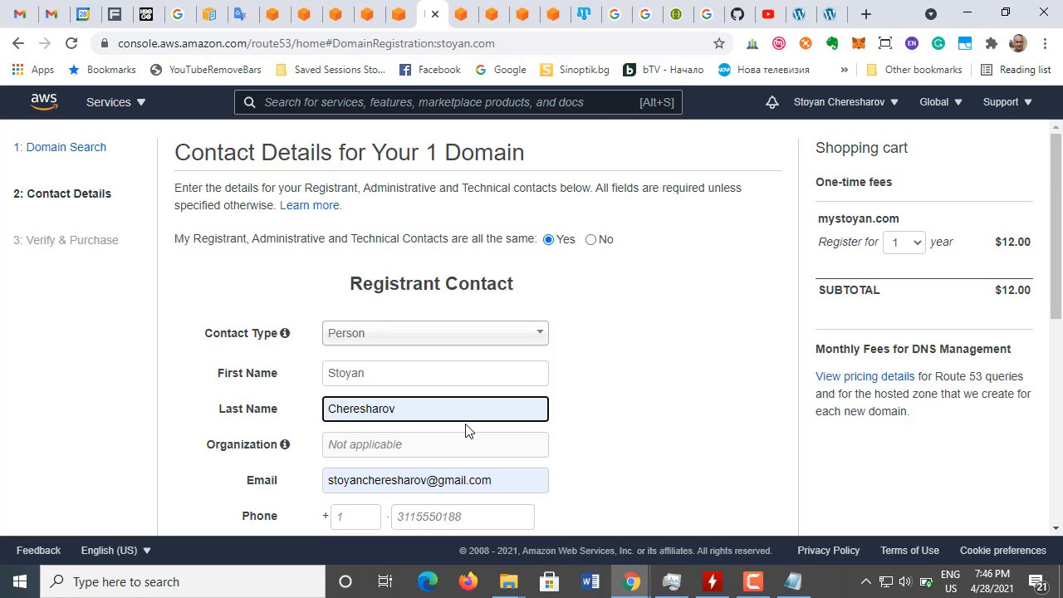
Step: Enter the registrant's country calling code and phone number in the contact form
scroll(465, 430, "down", 1)
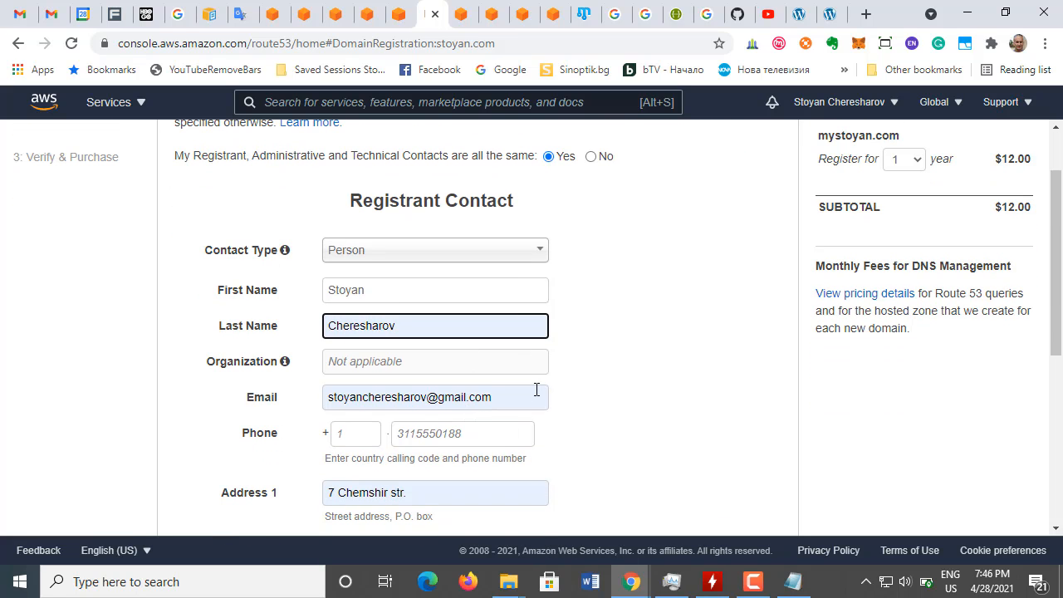
scroll(537, 395, "down", 1)
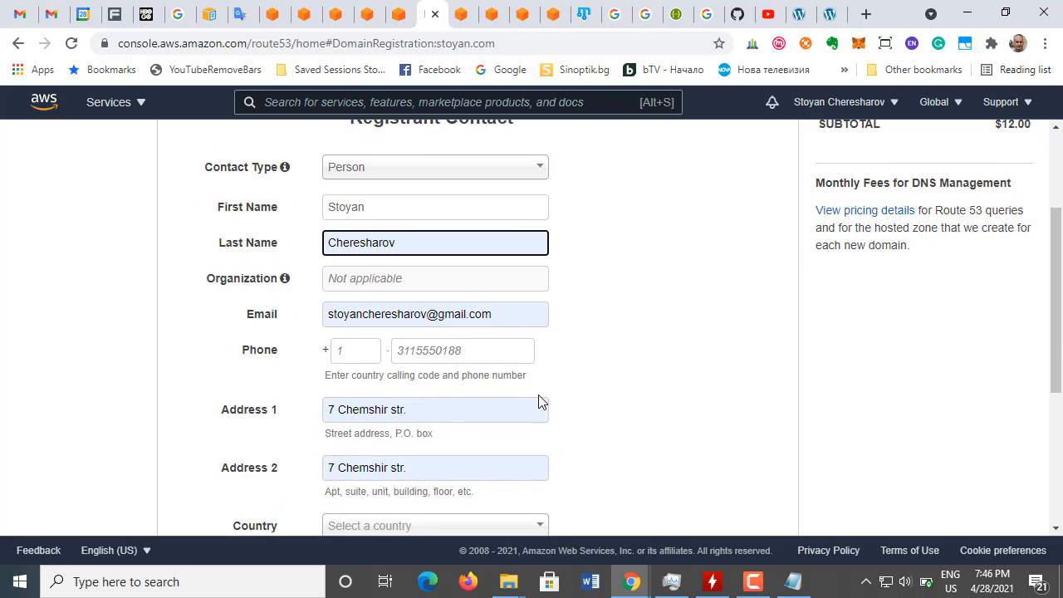
left_click(448, 353)
scroll(547, 361, "down", 1)
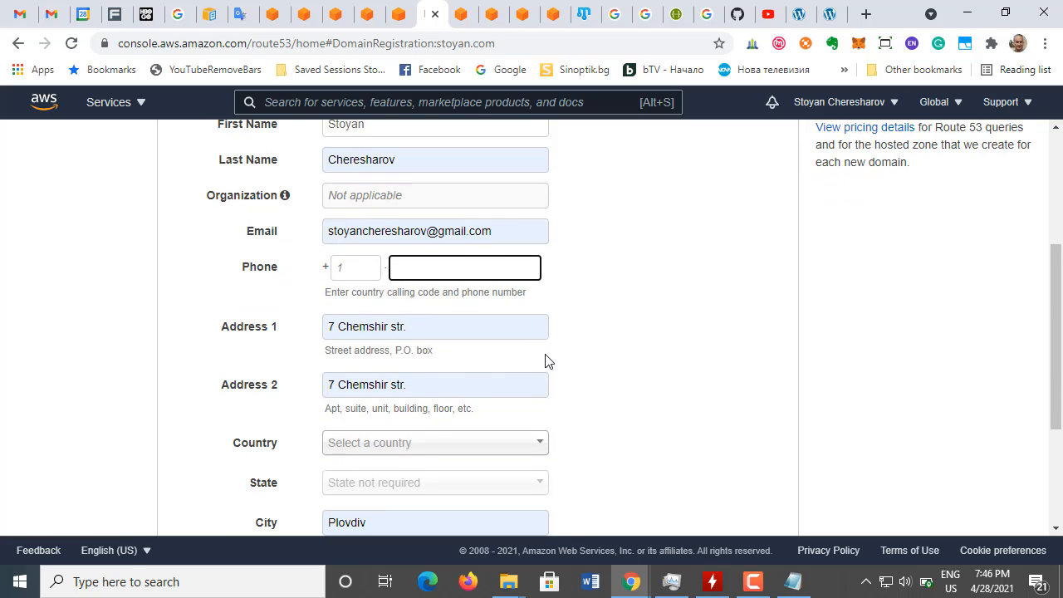
left_click(351, 266)
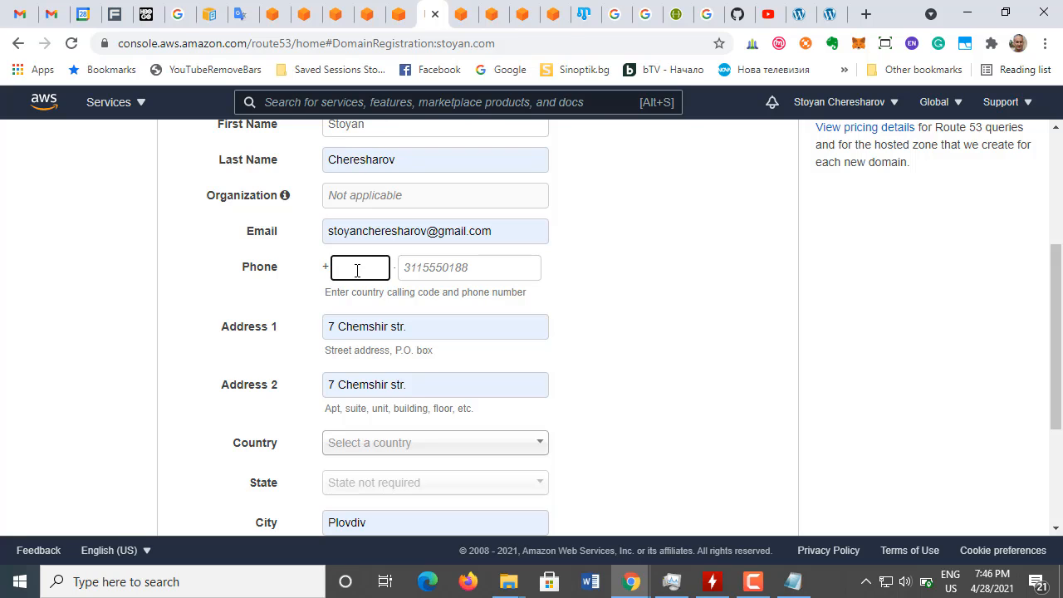
left_click(426, 268)
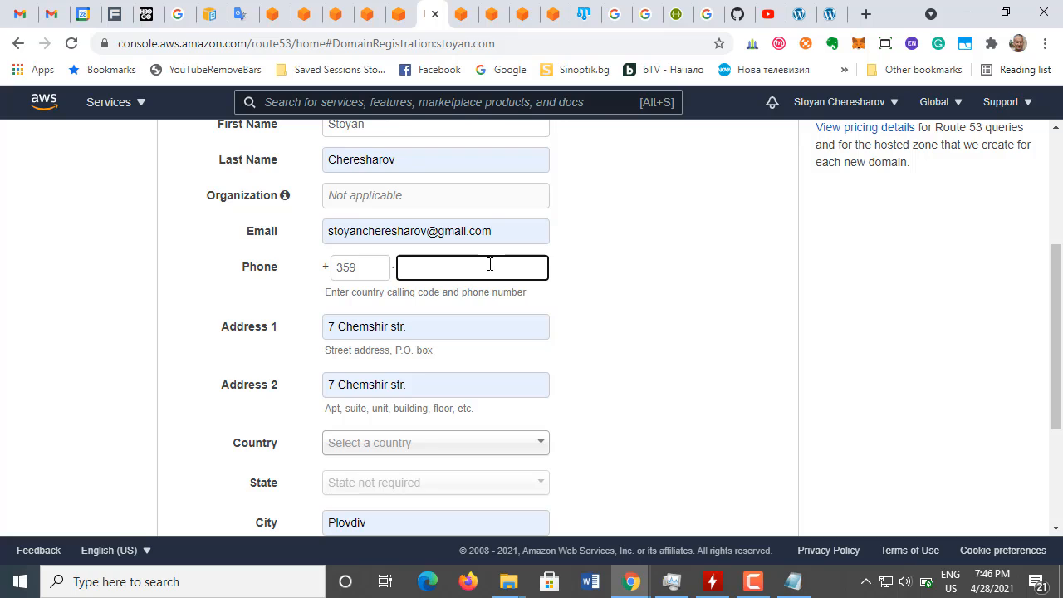
left_click(602, 268)
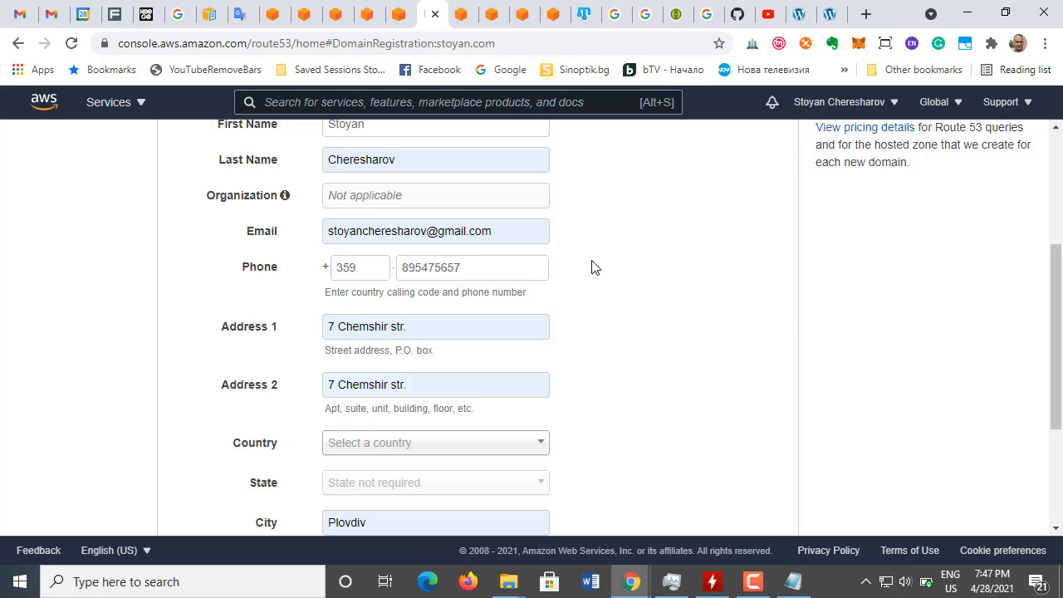
Step: Set the registrant's country to Bulgaria
scroll(533, 290, "down", 2)
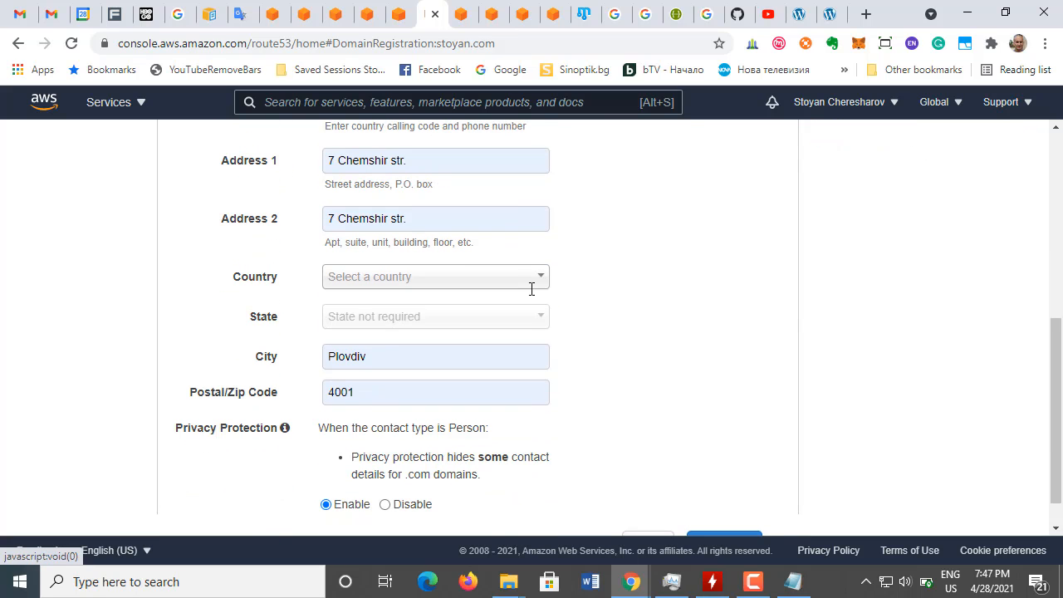
left_click(544, 279)
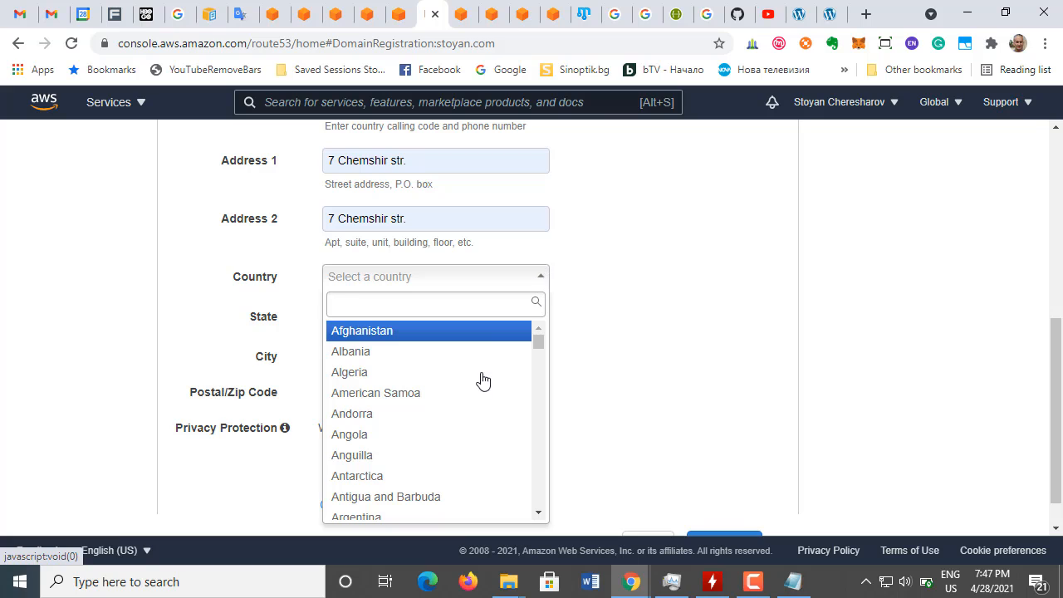
scroll(480, 382, "down", 3)
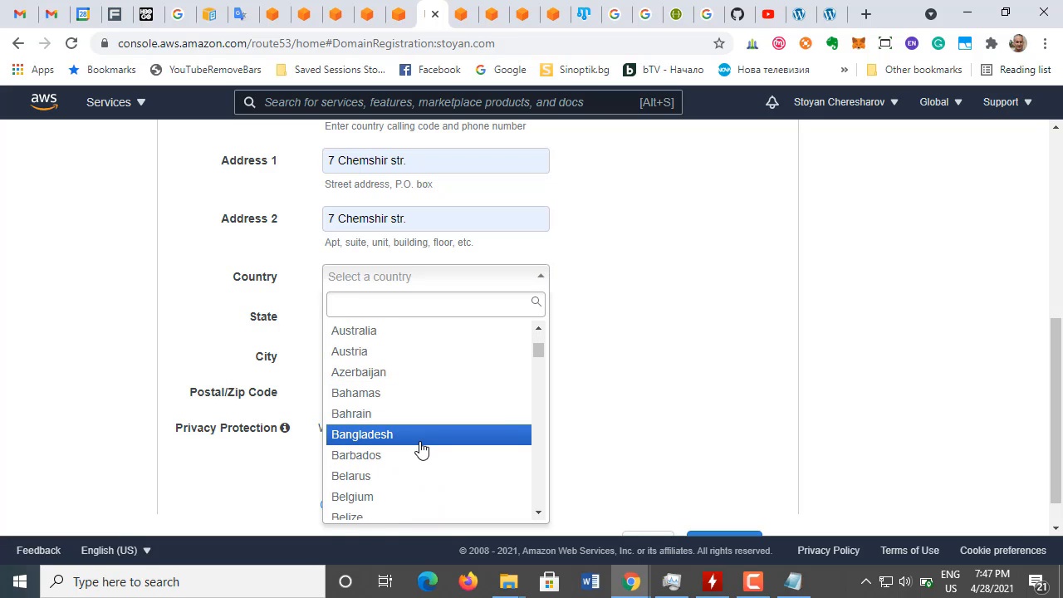
scroll(421, 451, "down", 1)
scroll(421, 452, "down", 1)
scroll(421, 451, "down", 1)
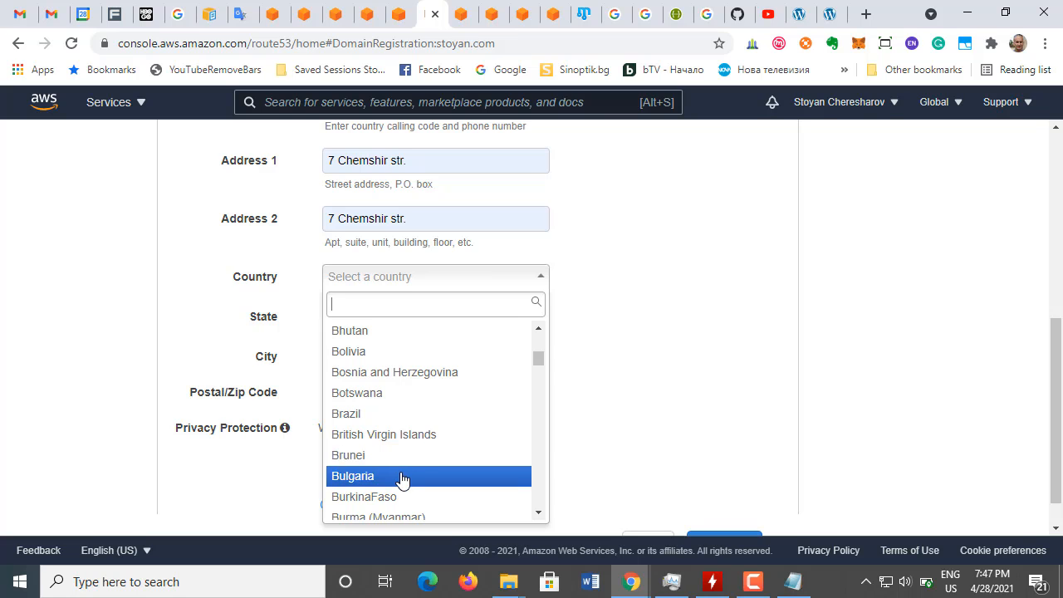
left_click(404, 477)
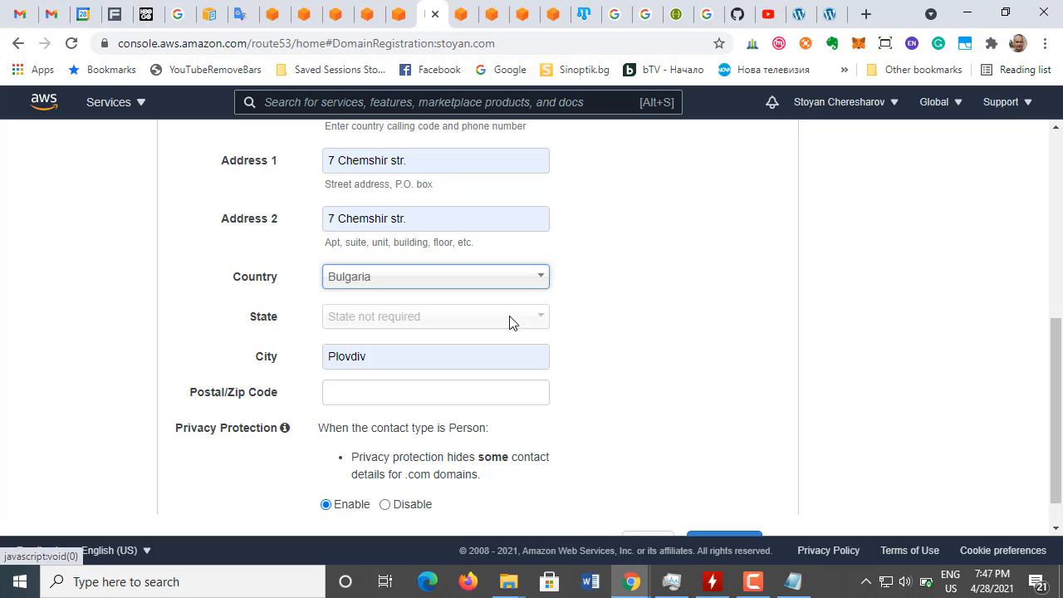
Step: Enter the registrant's postal code and review the address and privacy protection settings
left_click(382, 393)
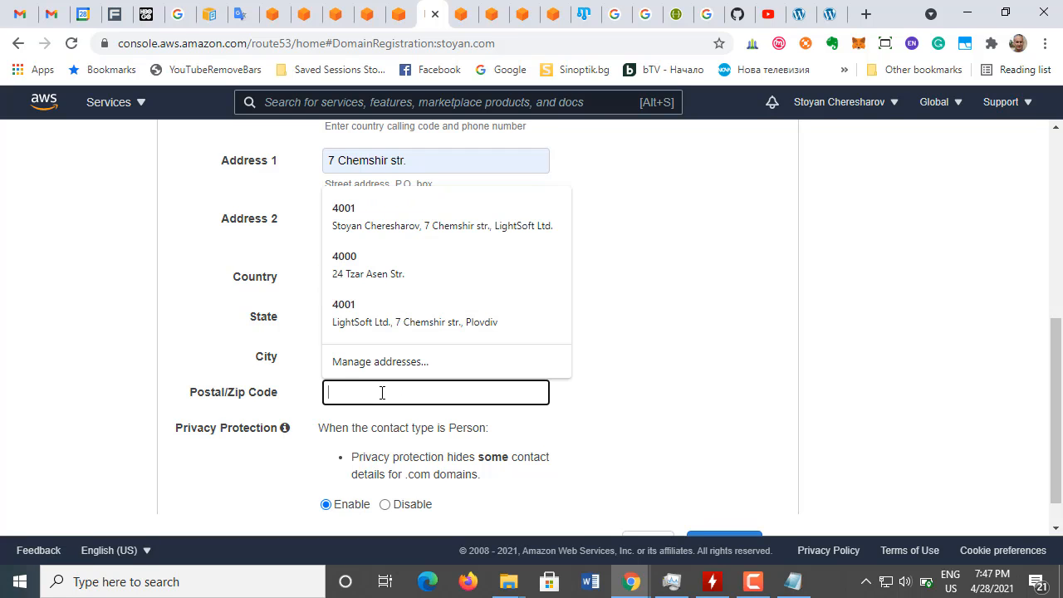
type("4000")
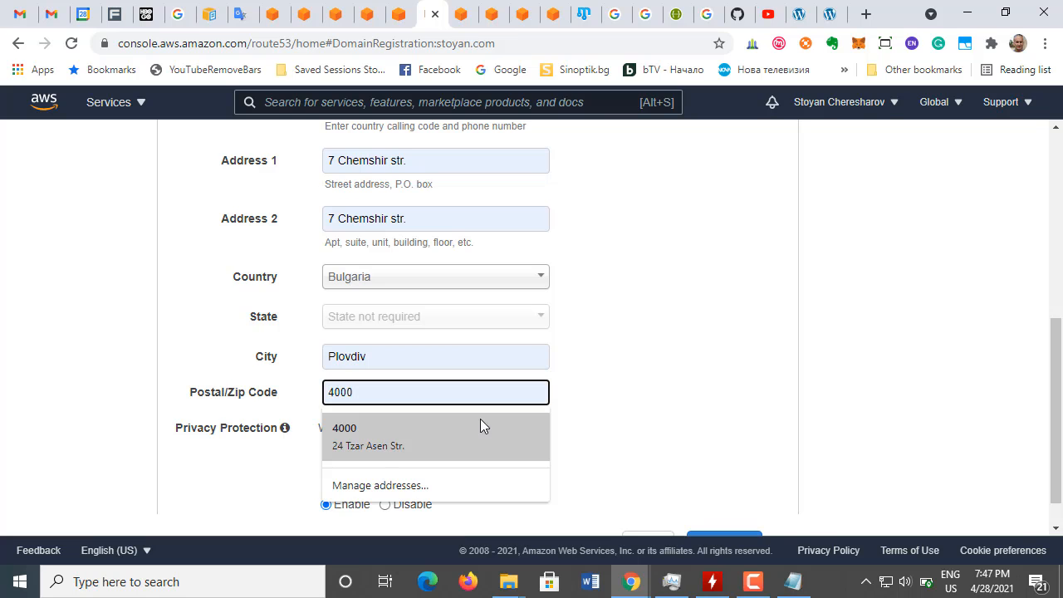
left_click(622, 395)
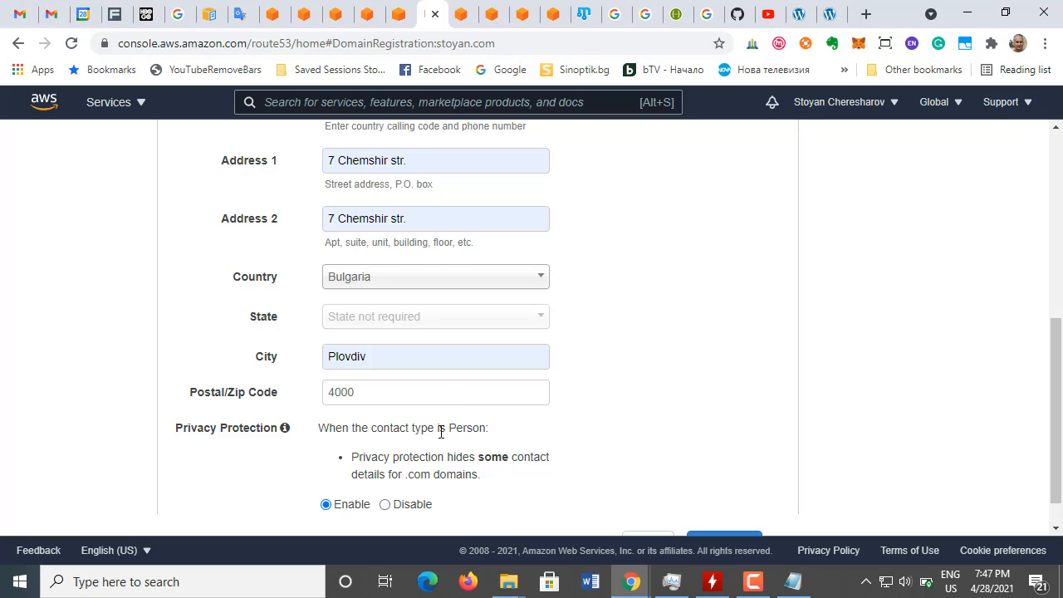
scroll(442, 432, "down", 1)
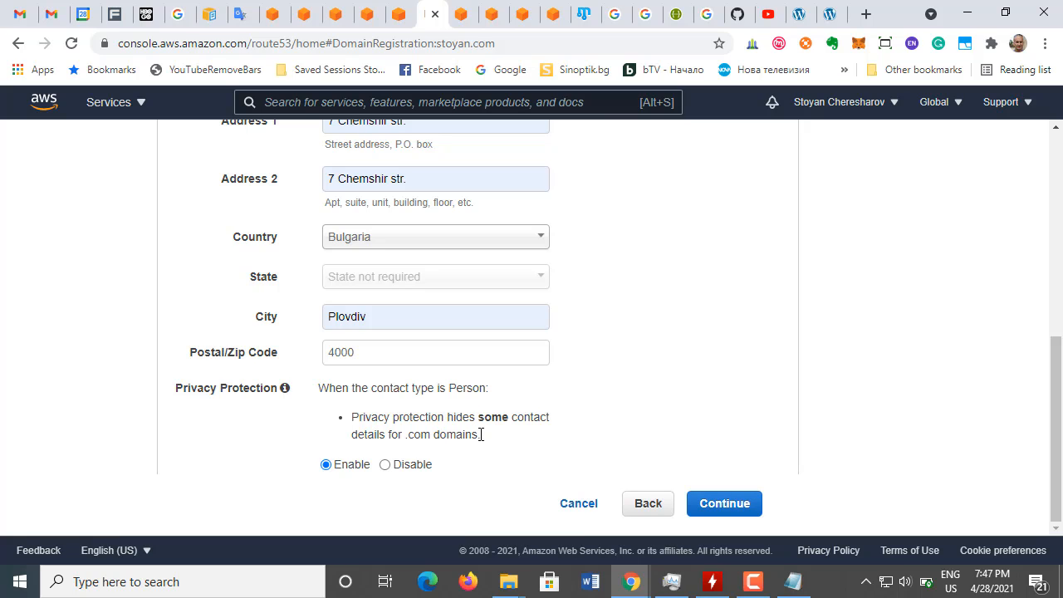
scroll(493, 444, "up", 1)
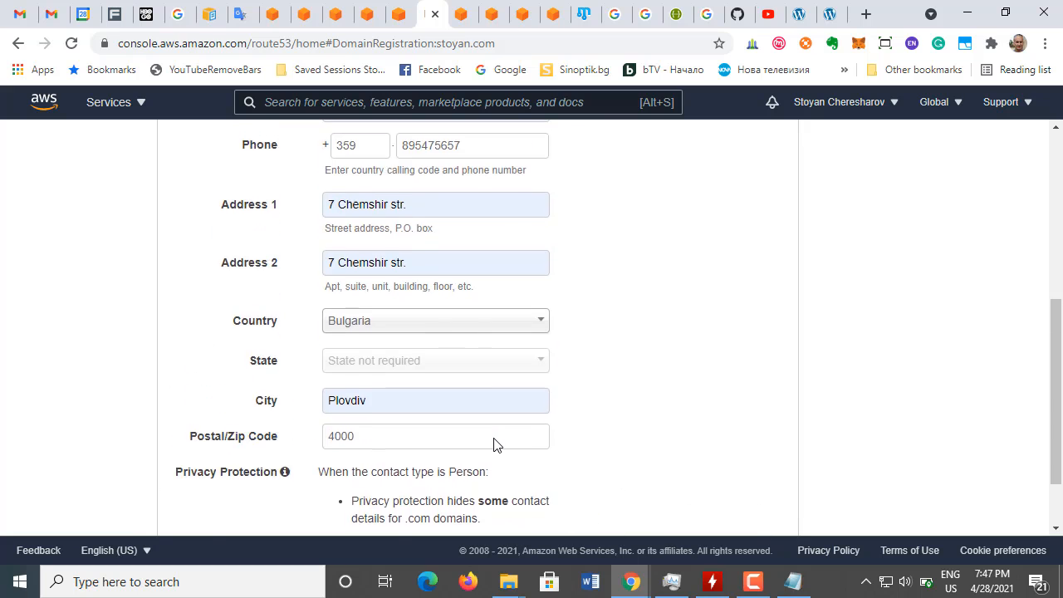
Step: Review the registrant contact form, continue to the purchase verification stage, and acknowledge the notice about skipping email verification
scroll(493, 444, "up", 4)
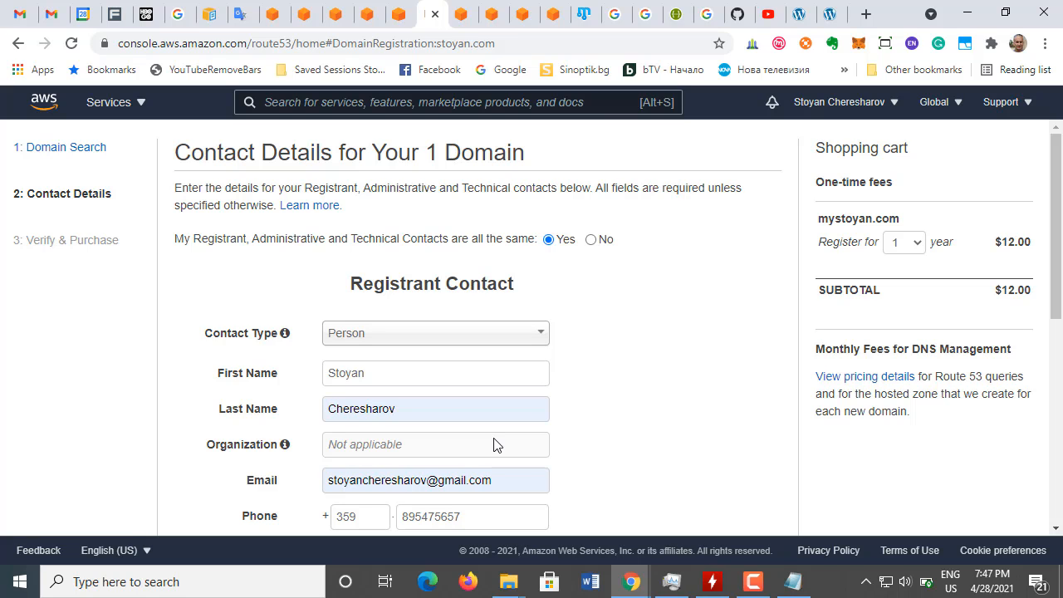
scroll(493, 444, "down", 5)
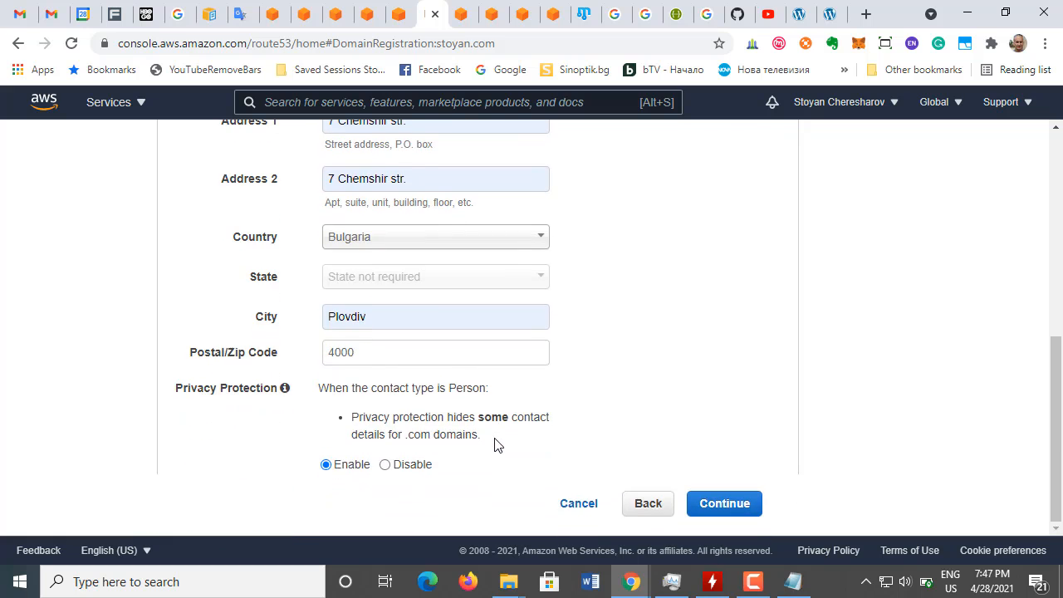
scroll(494, 438, "up", 5)
scroll(494, 438, "down", 5)
scroll(496, 439, "down", 1)
left_click(712, 502)
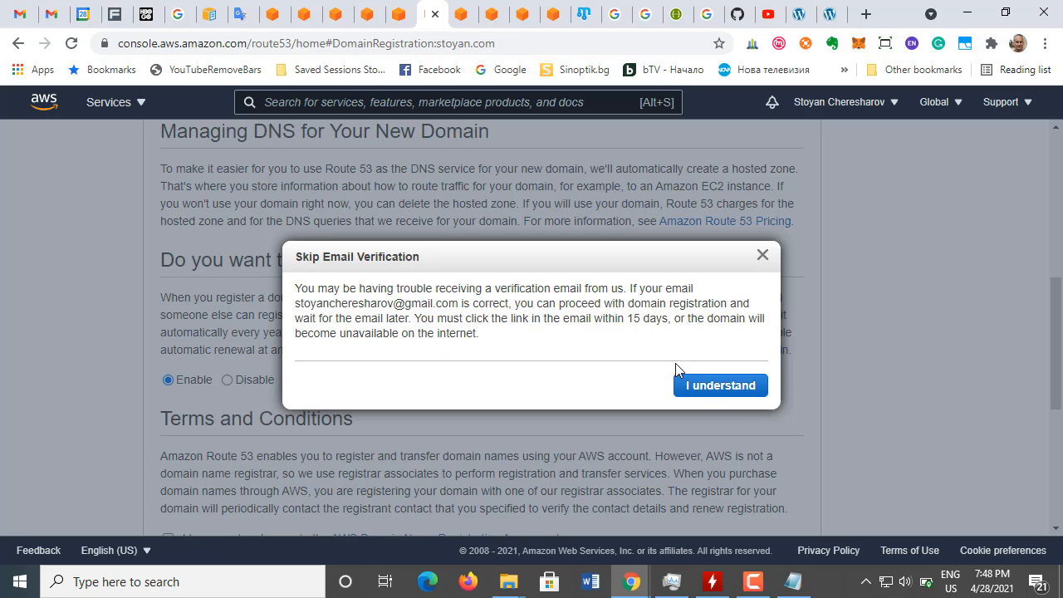
left_click(713, 388)
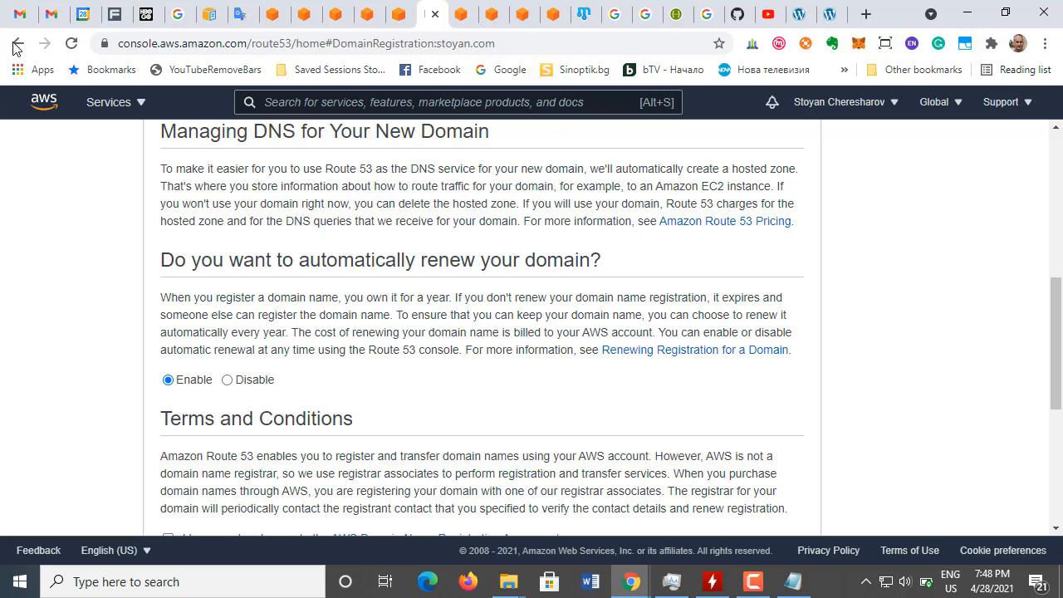
Step: Switch to Gmail, refresh the inbox, open the Amazon Registrar message and follow its link to verify the registrant's email address
left_click(18, 14)
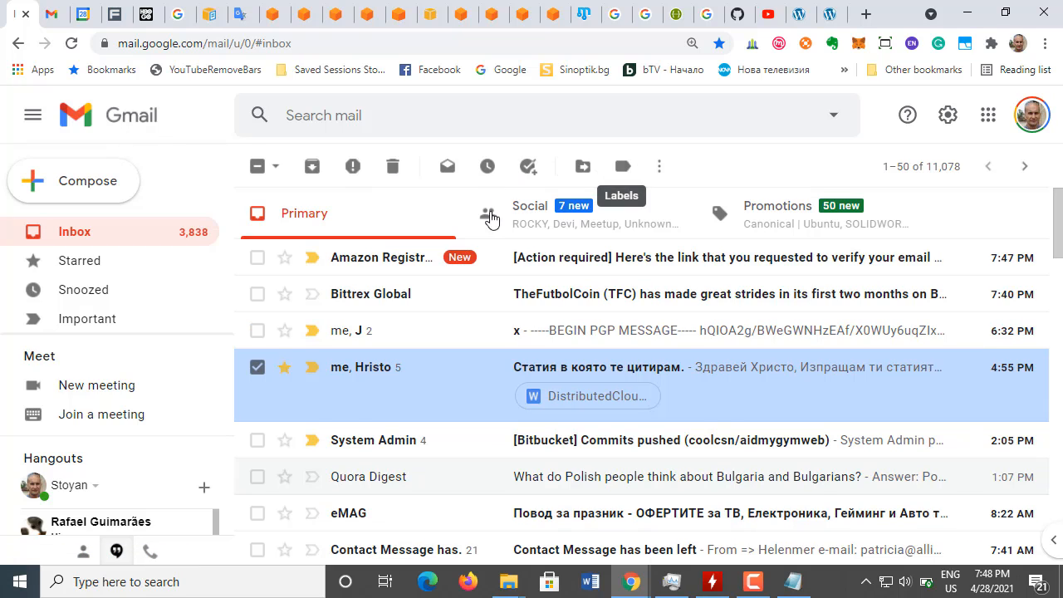
left_click(71, 43)
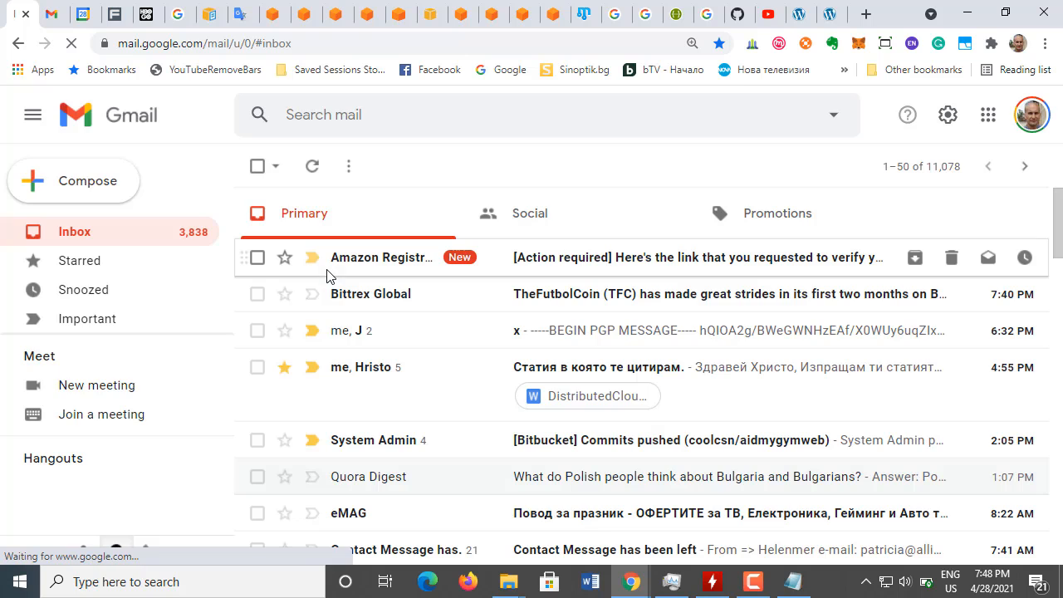
left_click(388, 268)
scroll(581, 380, "down", 3)
scroll(581, 381, "up", 2)
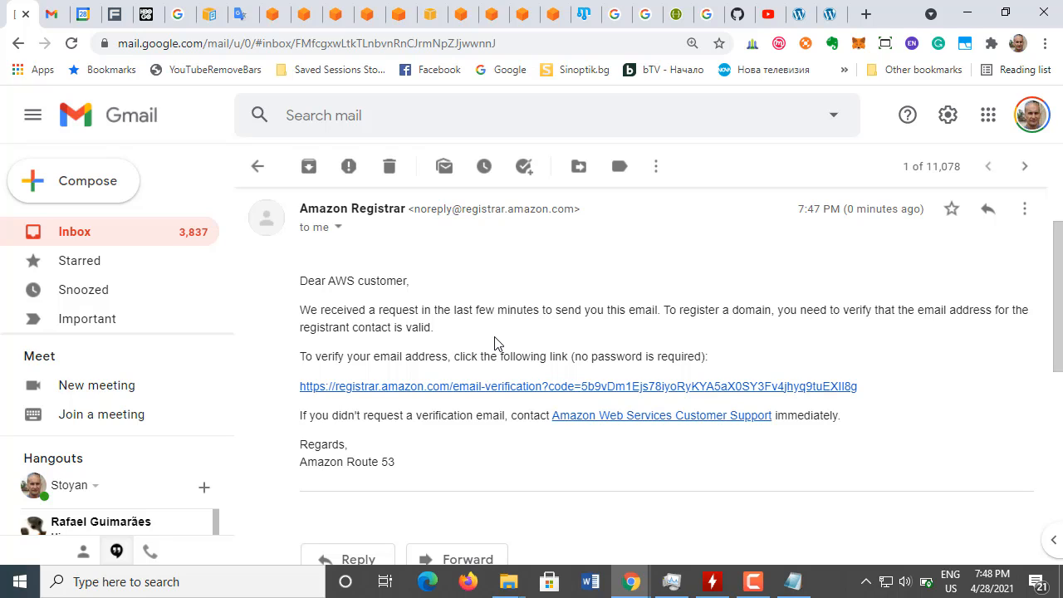
left_click(505, 387)
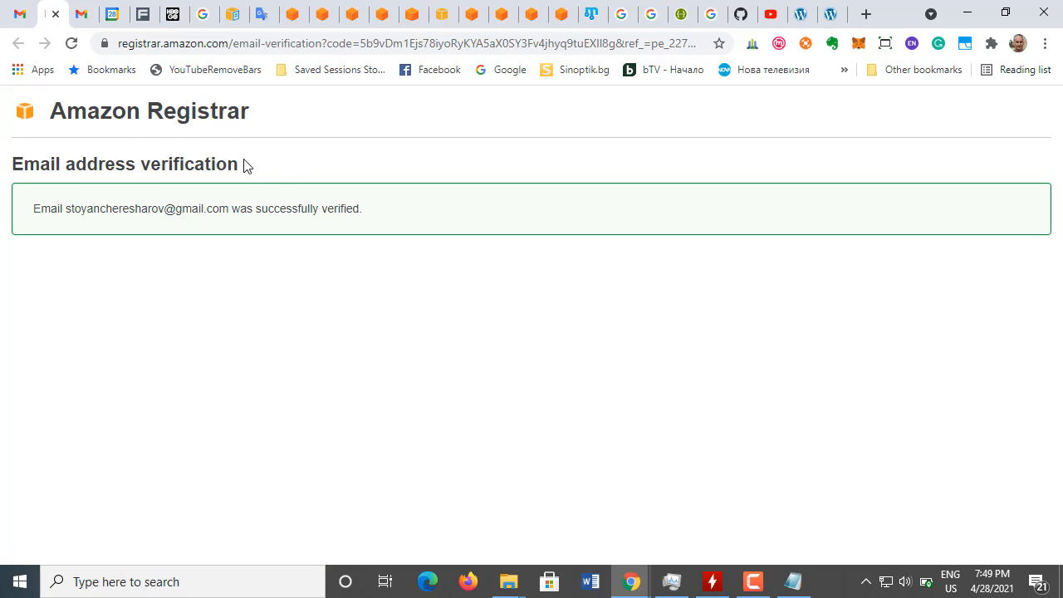
Step: Check the tutorial's Create DNS zone instructions and enter mystoyan.com as the registered domain in Lightsail's DNS zone form
left_click(413, 20)
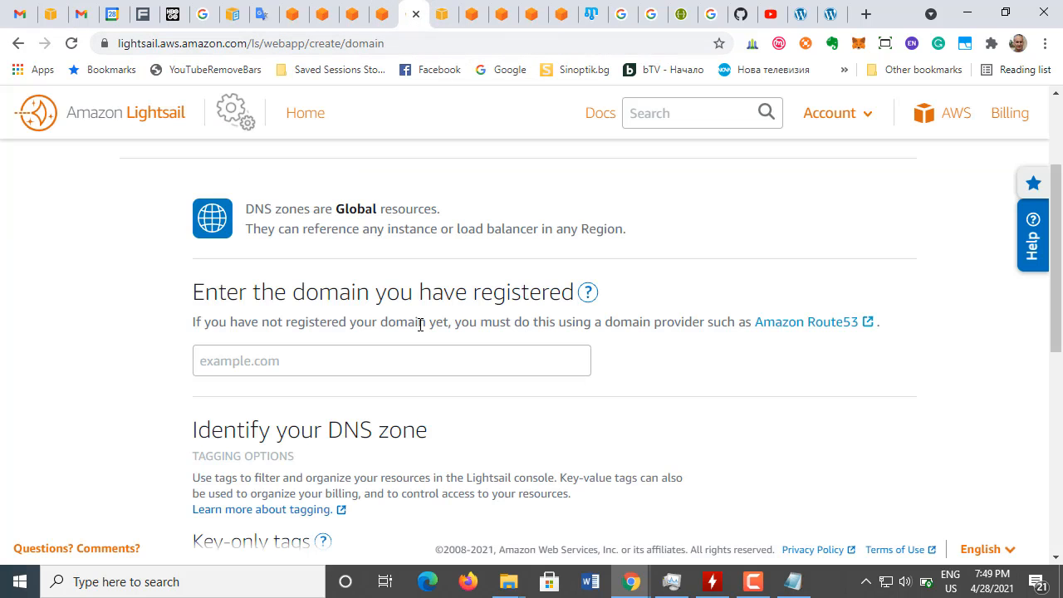
left_click(441, 25)
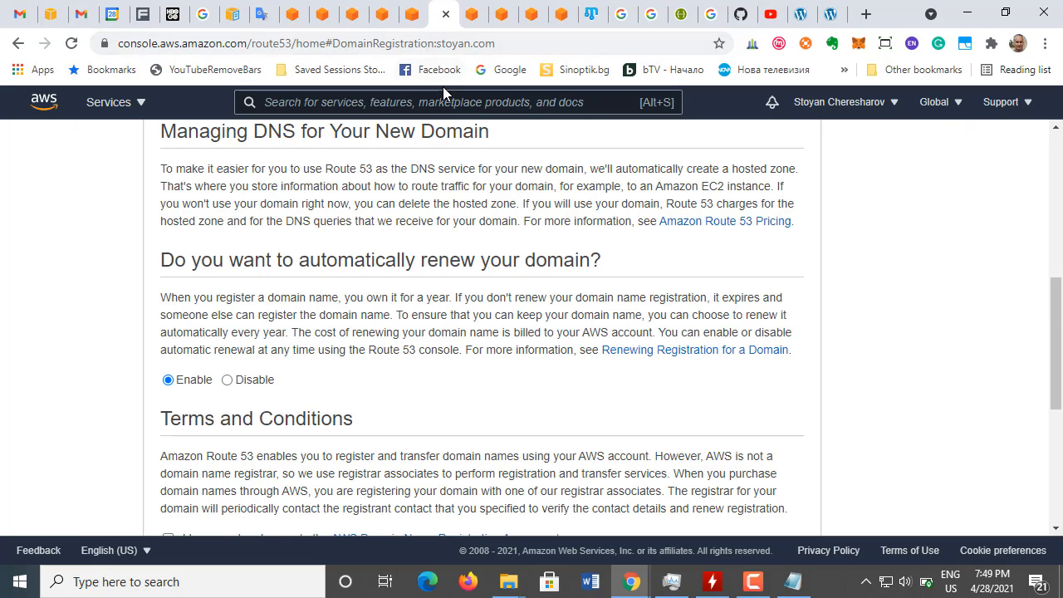
left_click(412, 20)
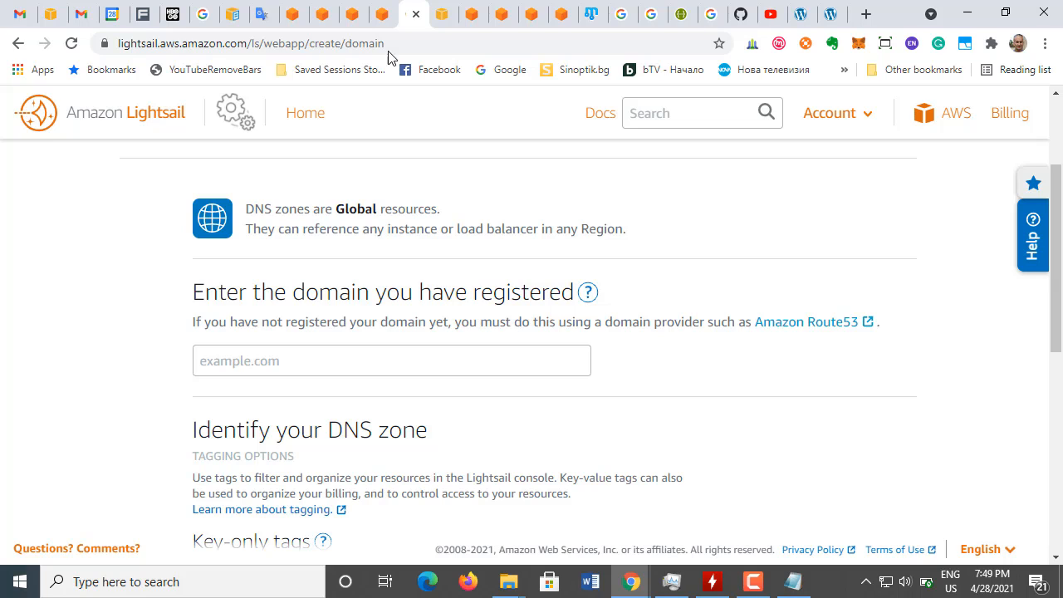
left_click(380, 18)
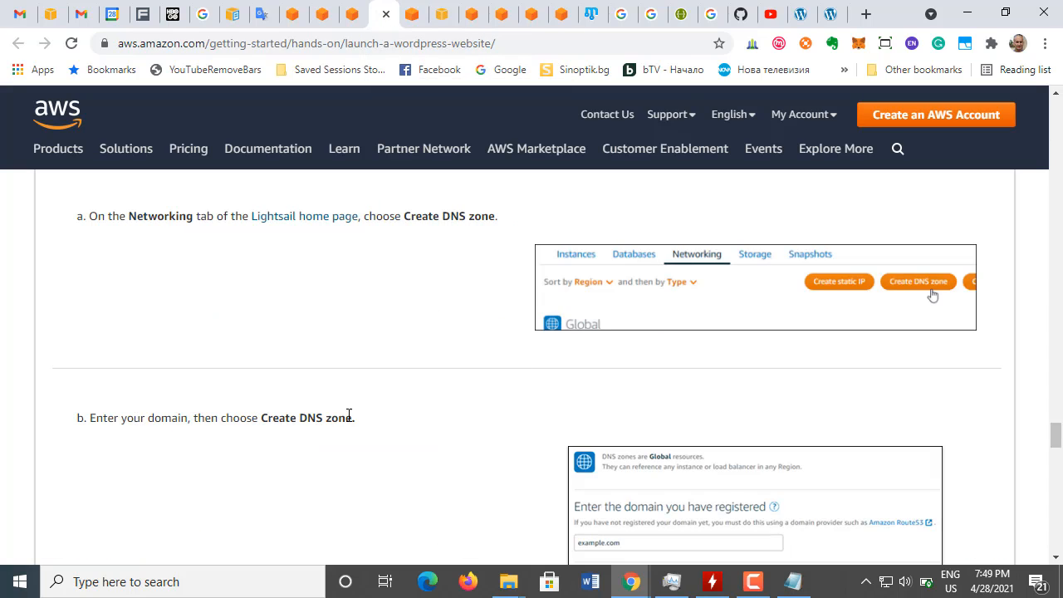
scroll(374, 421, "down", 1)
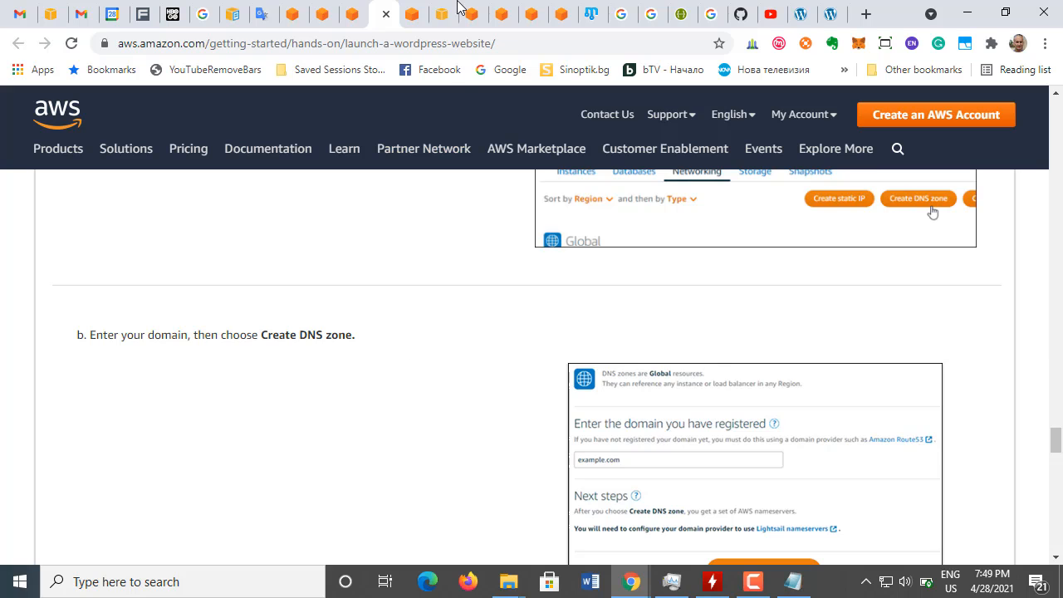
left_click(413, 21)
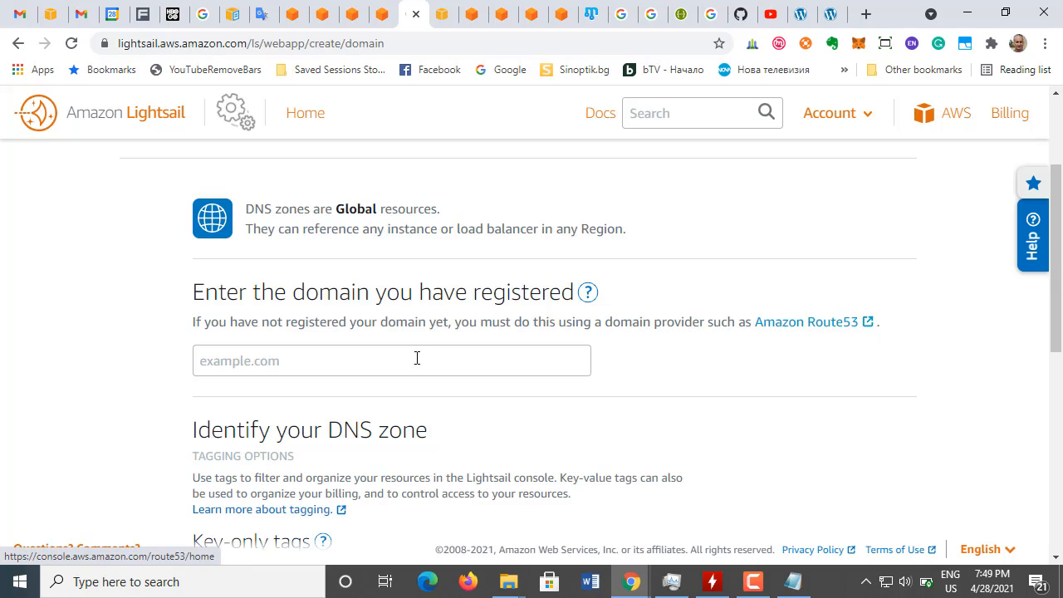
left_click(375, 365)
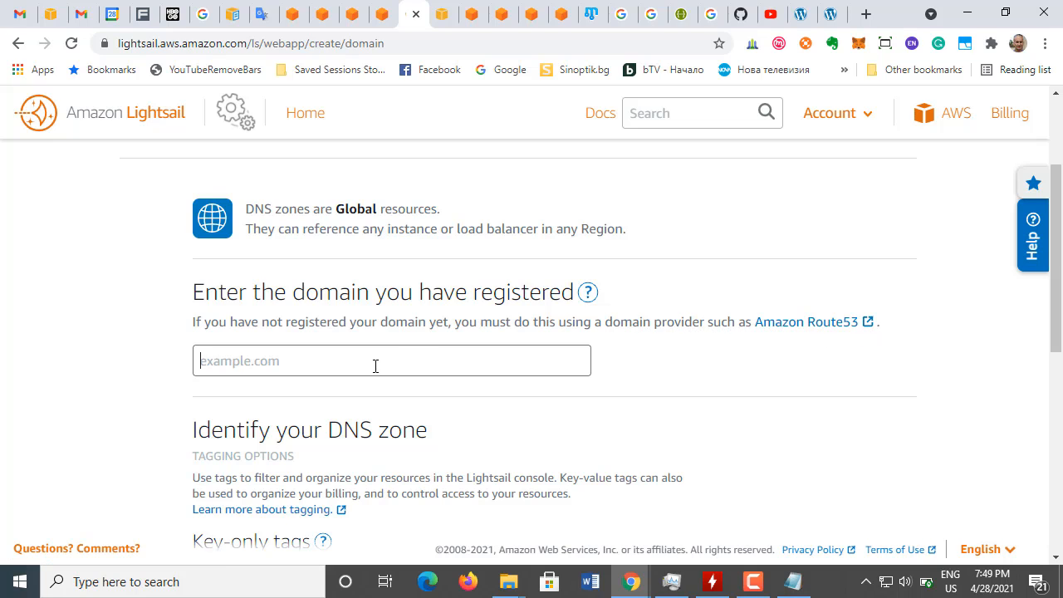
type("mystoyan.com")
left_click(705, 369)
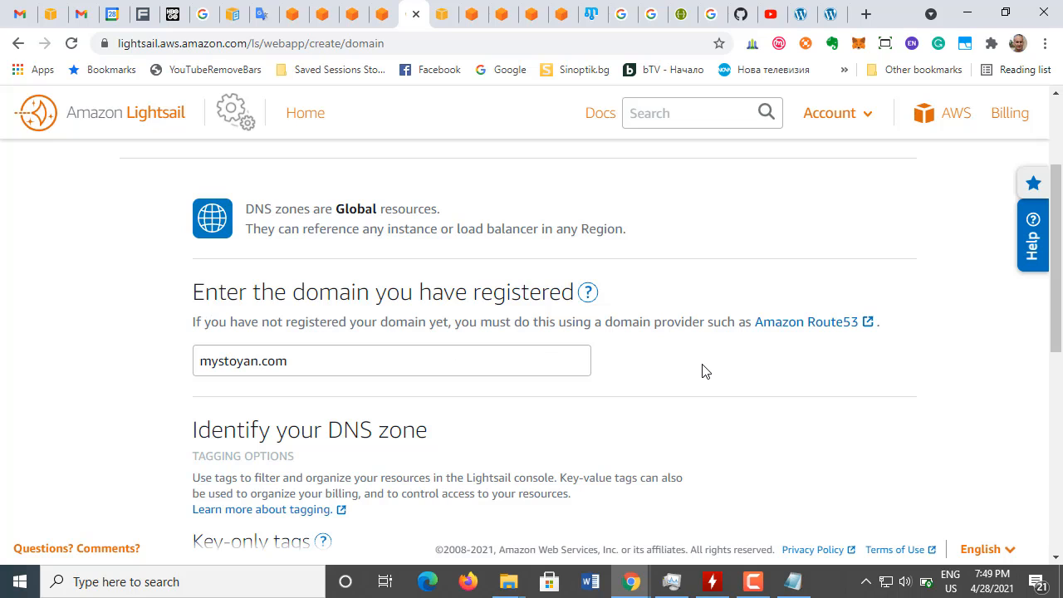
scroll(532, 331, "down", 3)
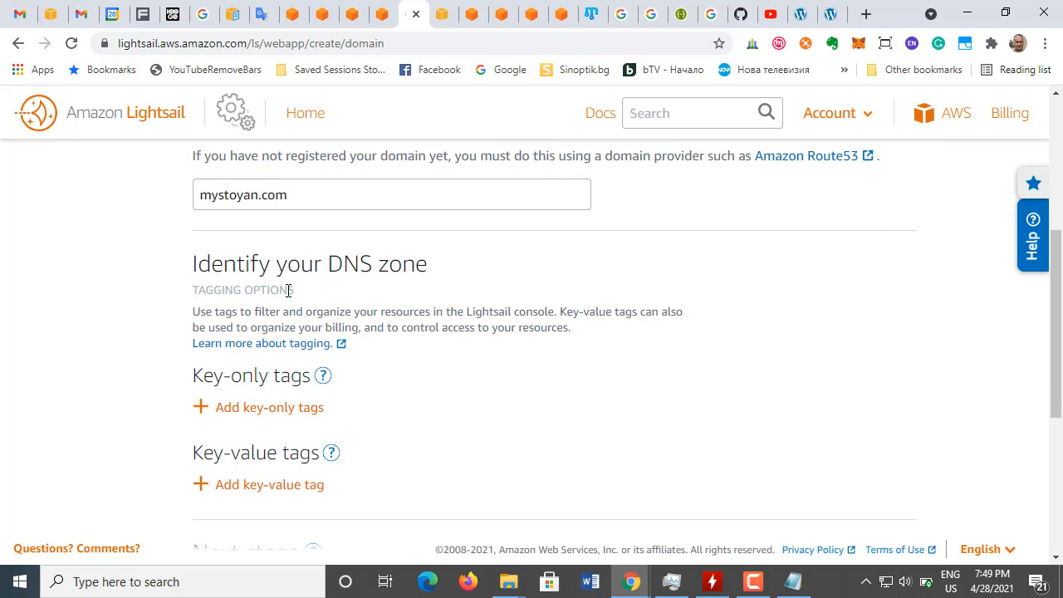
Step: Read the tutorial's instructions on creating the DNS zone, noting the name server addresses and adding an A record
left_click(384, 14)
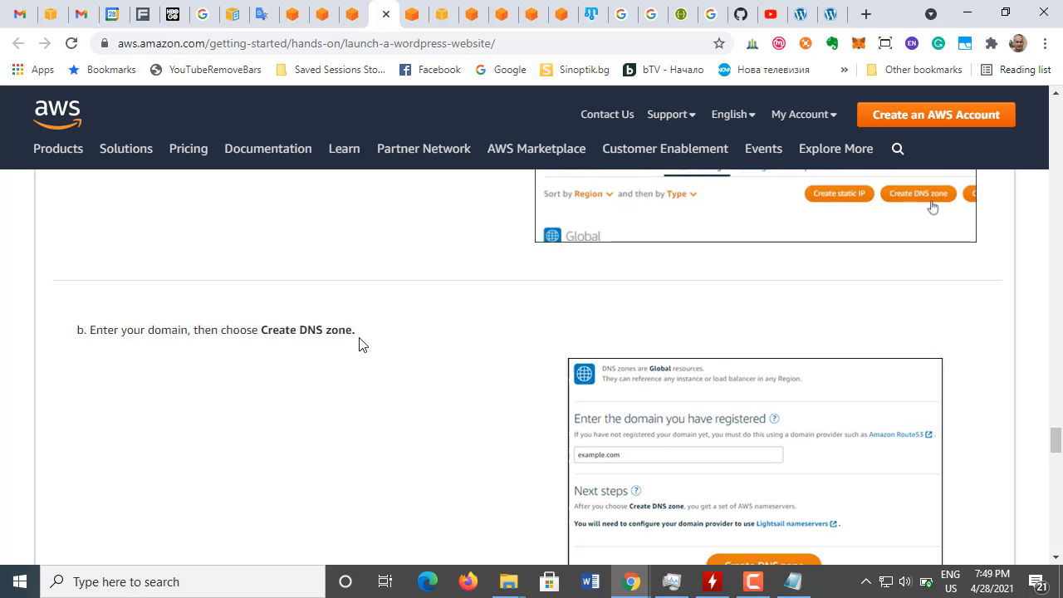
scroll(358, 344, "down", 2)
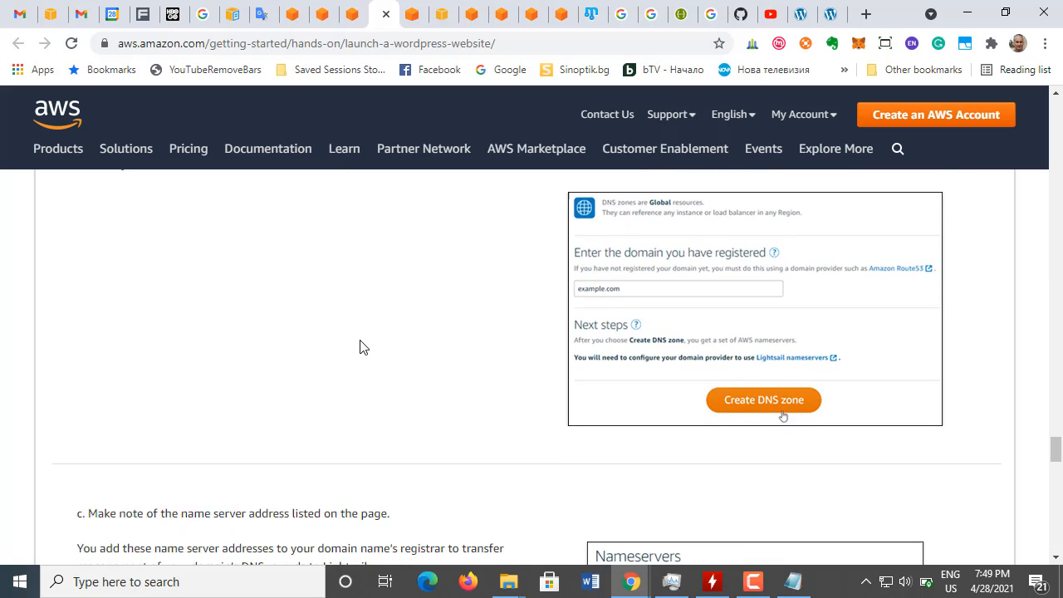
scroll(360, 348, "down", 2)
scroll(361, 349, "down", 1)
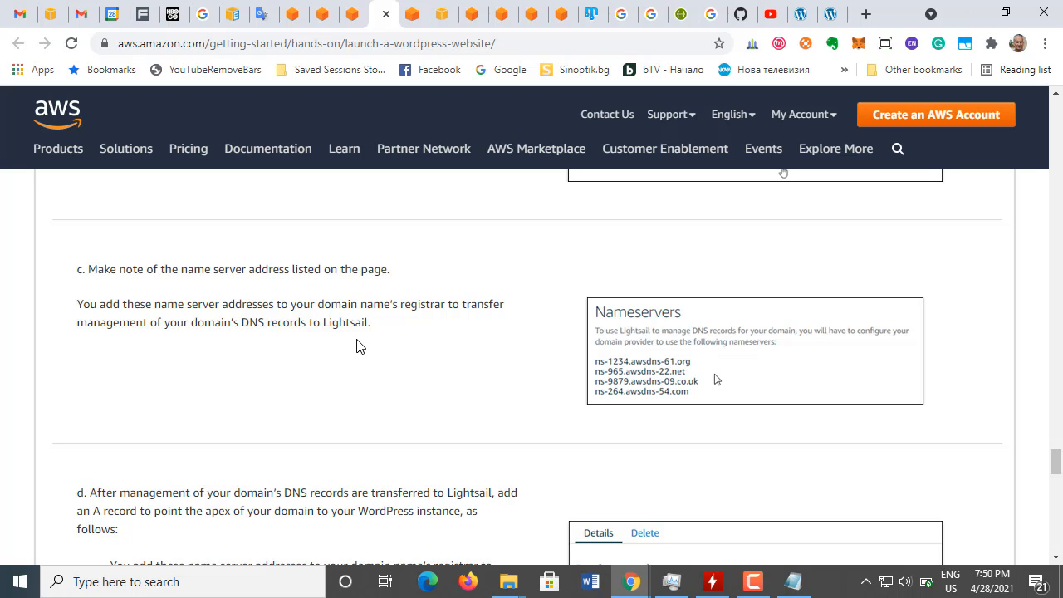
scroll(357, 346, "up", 1)
scroll(357, 347, "down", 3)
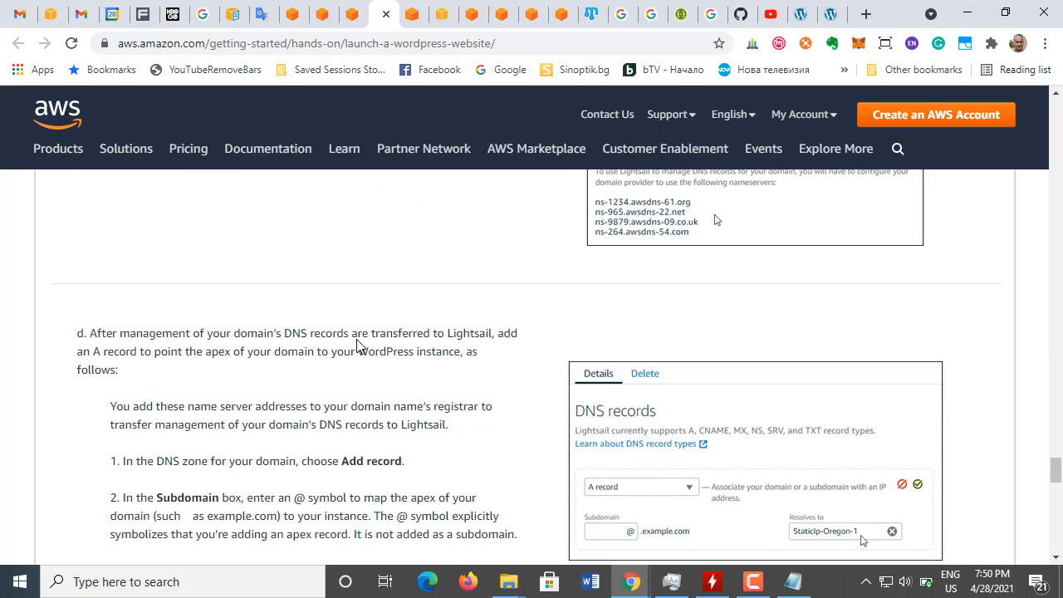
scroll(357, 343, "up", 1)
scroll(358, 339, "up", 1)
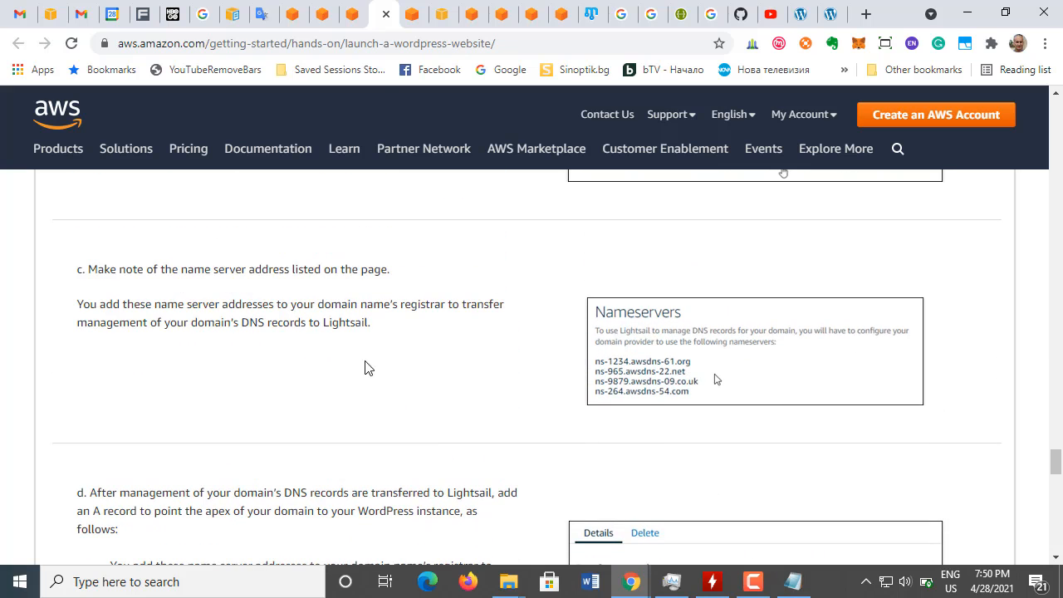
Step: Return to the Route 53 domain registration and review the contact details, DNS management and automatic renewal sections
left_click(407, 23)
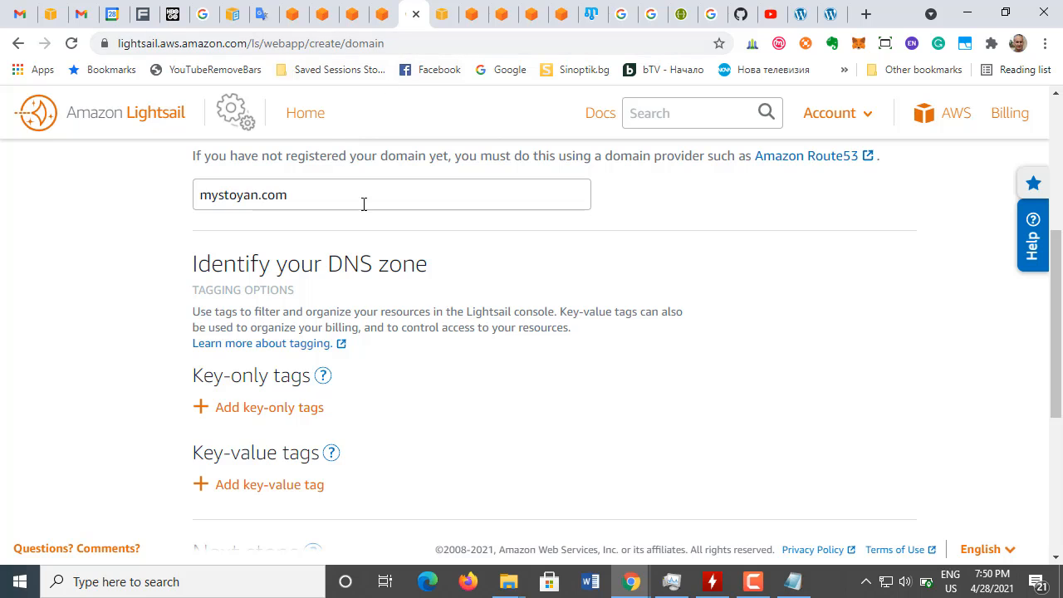
left_click(443, 25)
left_click(472, 25)
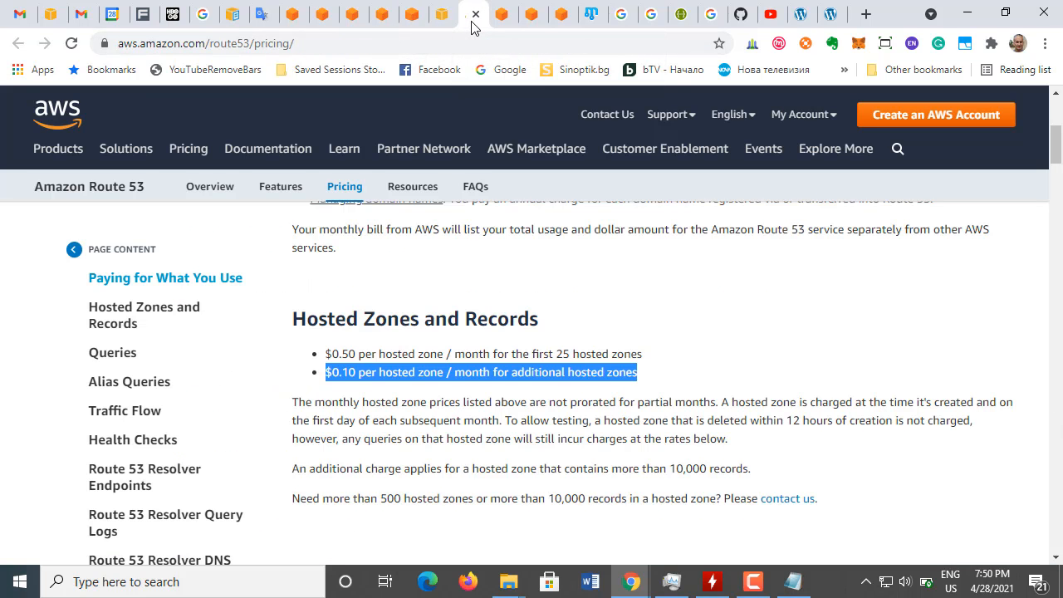
left_click(443, 25)
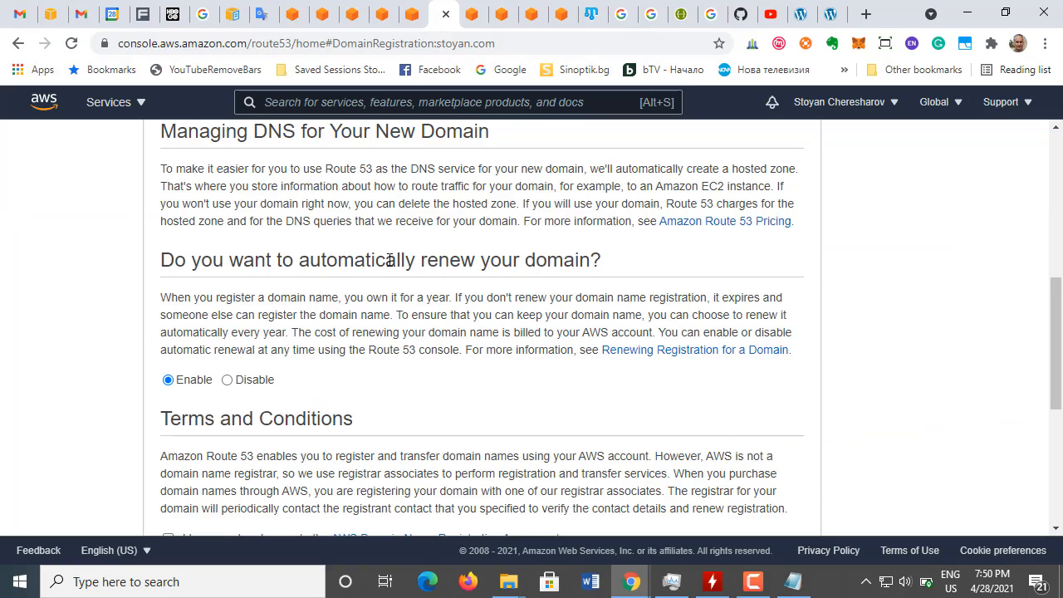
scroll(332, 316, "up", 5)
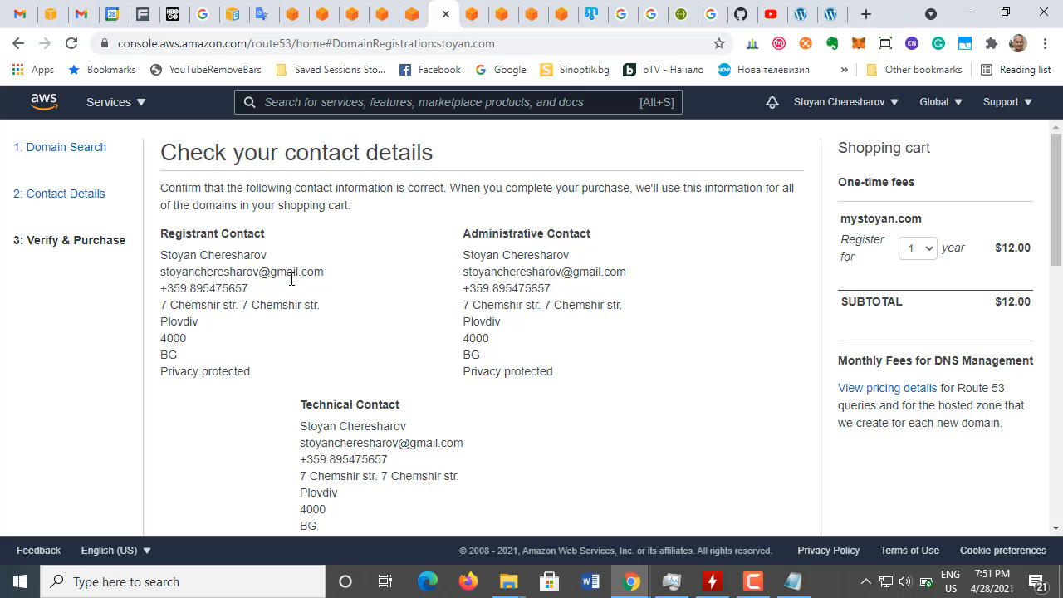
scroll(294, 287, "down", 2)
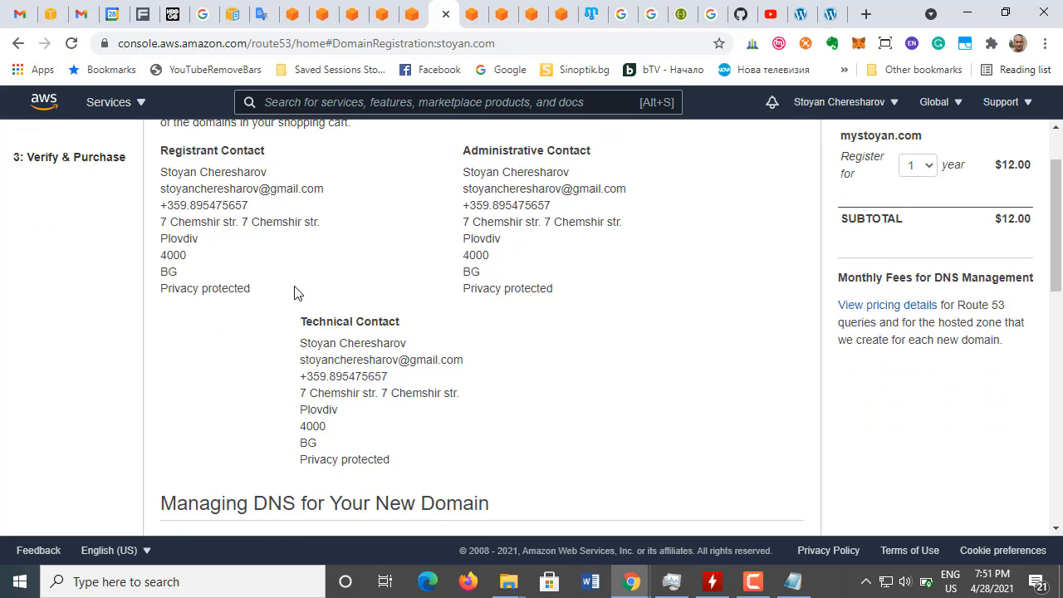
scroll(294, 293, "down", 3)
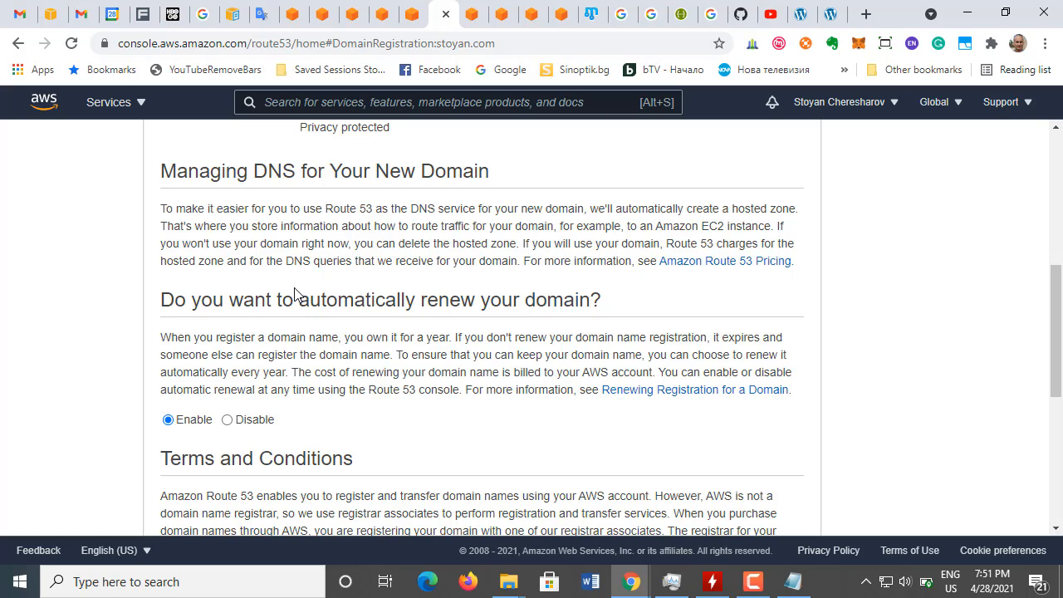
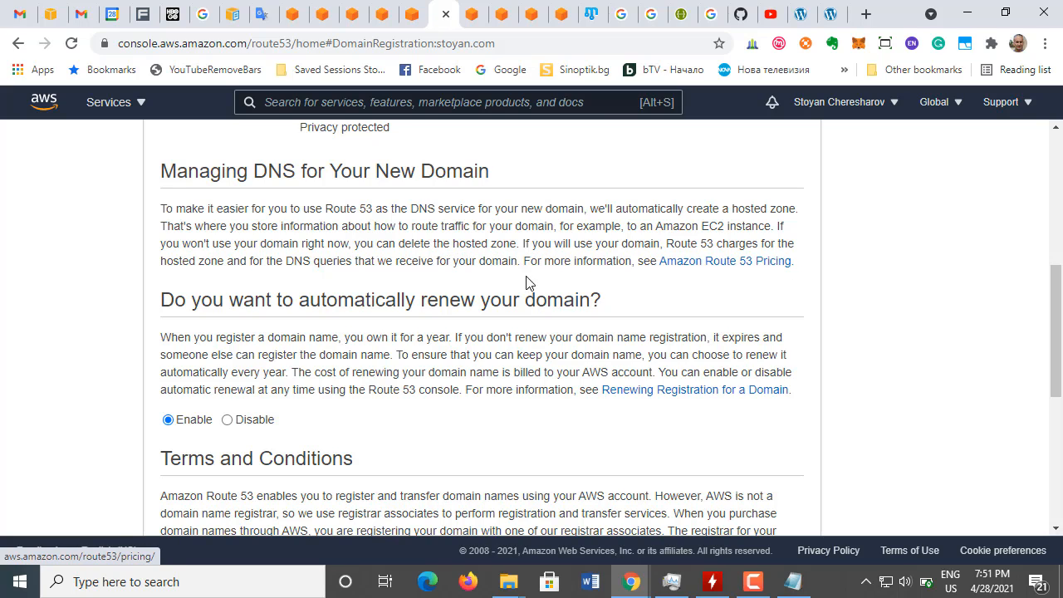
Step: Review the automatic renewal, terms and email verification sections, and refresh the registrant contact's verification status
scroll(344, 391, "down", 1)
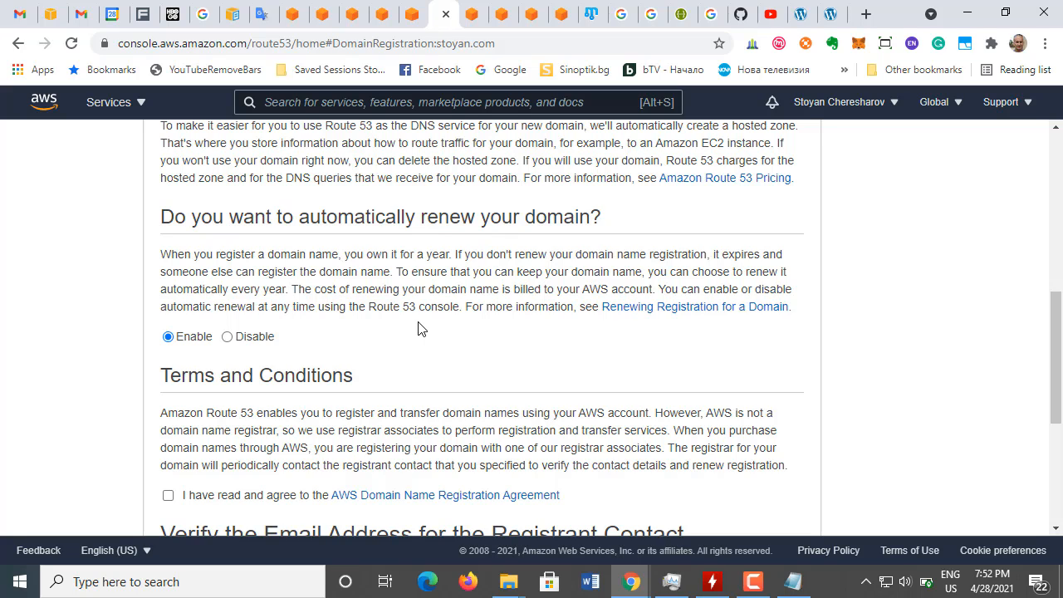
scroll(421, 329, "down", 2)
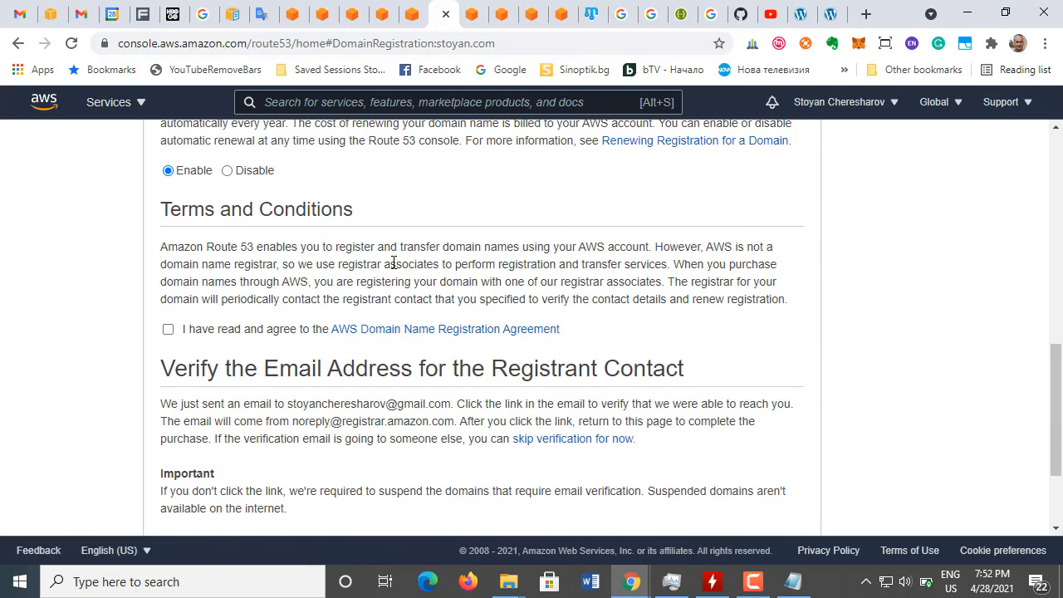
scroll(394, 397, "down", 2)
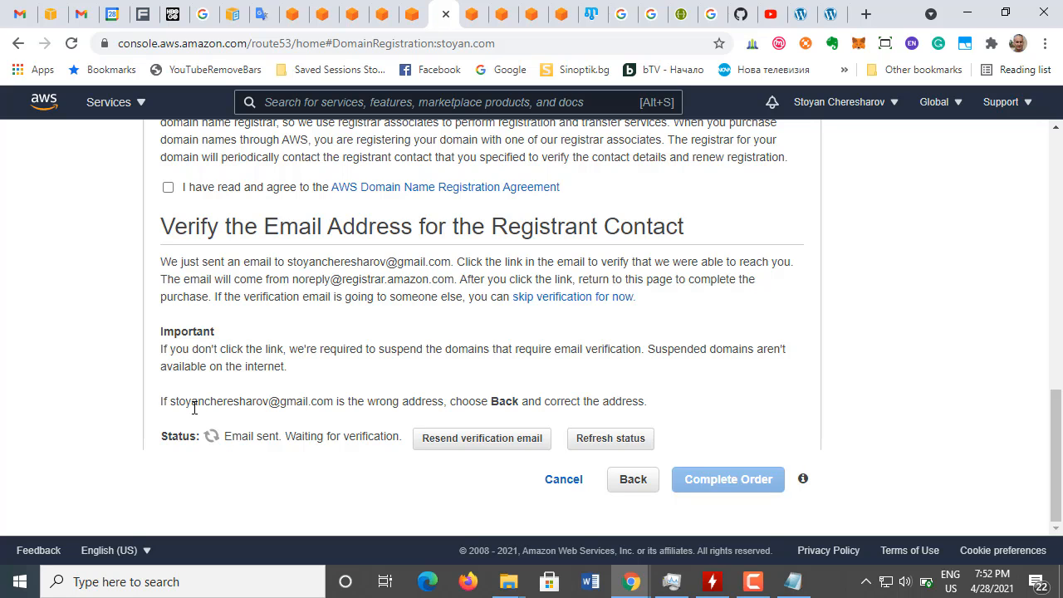
left_click(607, 439)
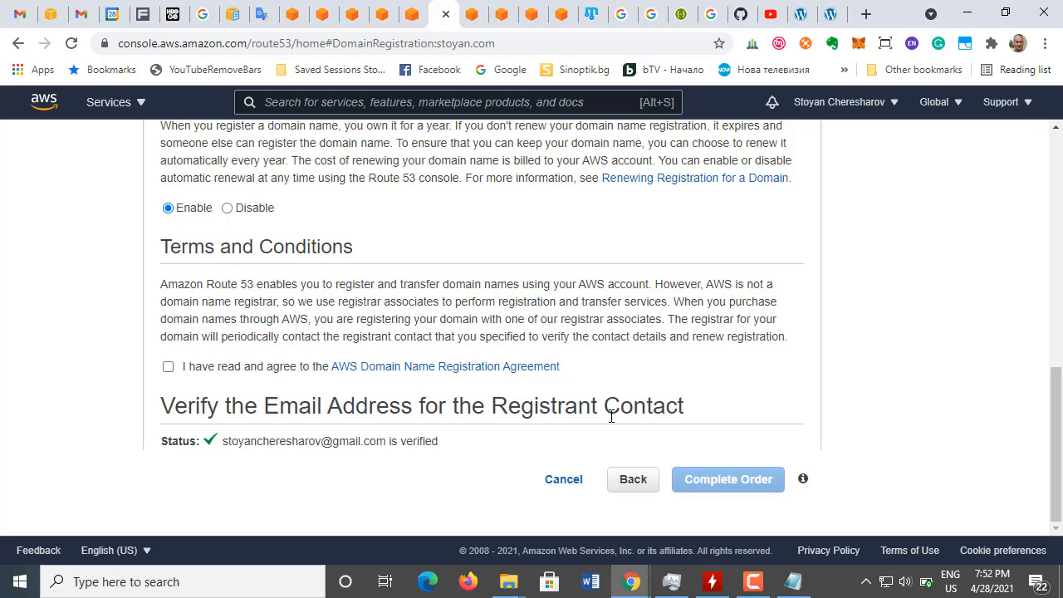
Step: Agree to the AWS Domain Name Registration Agreement, complete the order for mystoyan.com and go on to the domain's pending requests
scroll(610, 413, "up", 8)
scroll(612, 423, "down", 8)
left_click(168, 367)
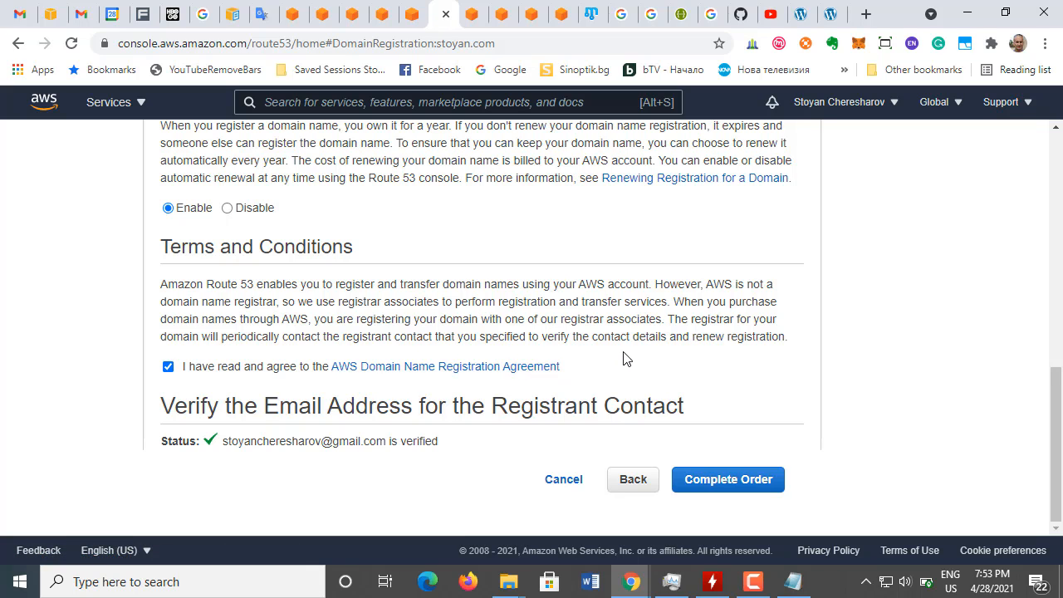
left_click(736, 482)
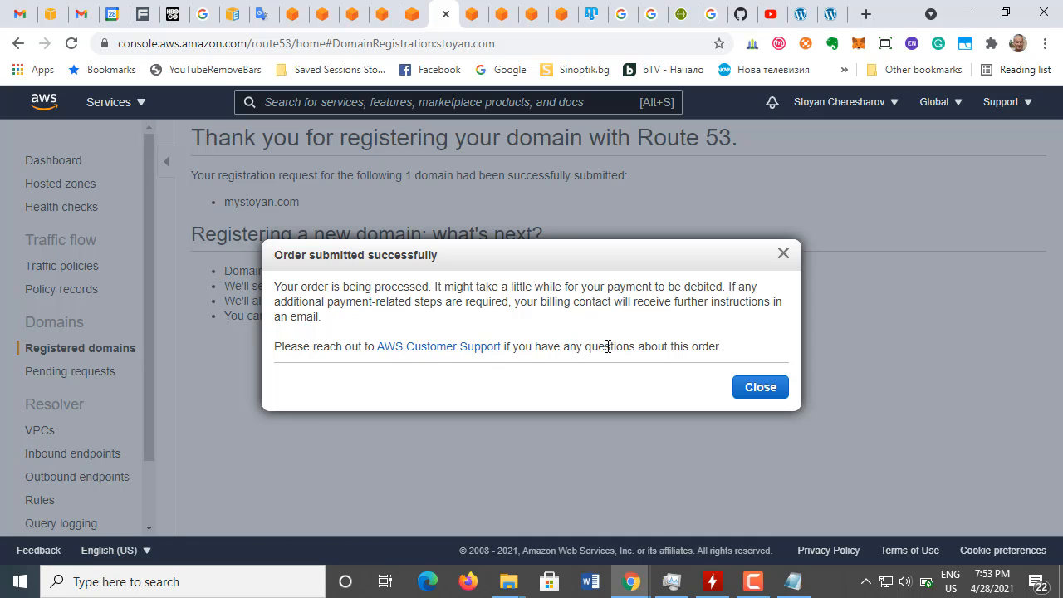
left_click(759, 389)
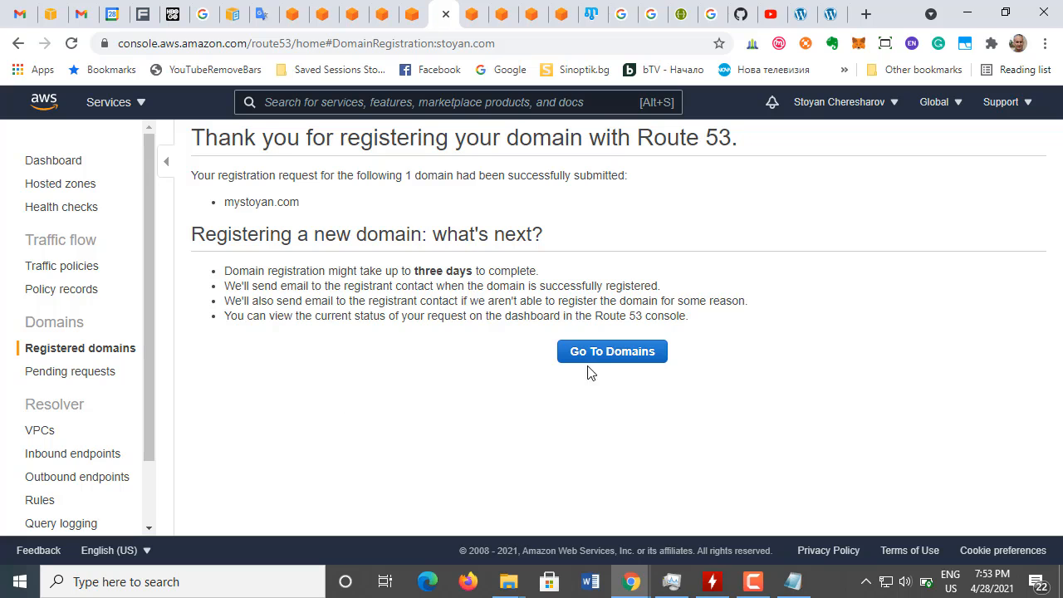
left_click(608, 357)
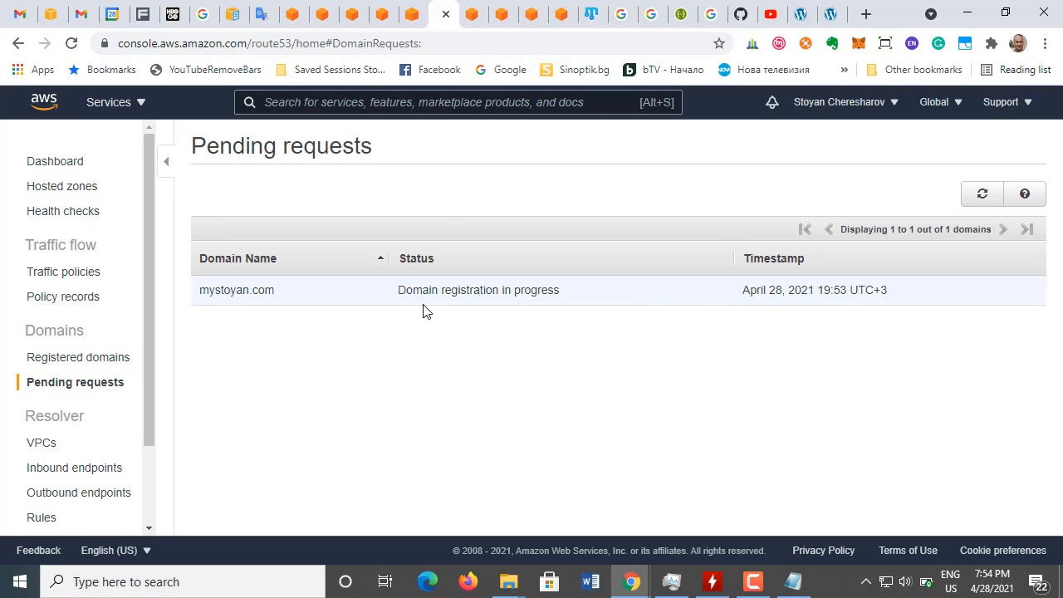
Step: Switch to Gmail and read the newest Amazon Registrar message about the Route 53 email verification
left_click(20, 14)
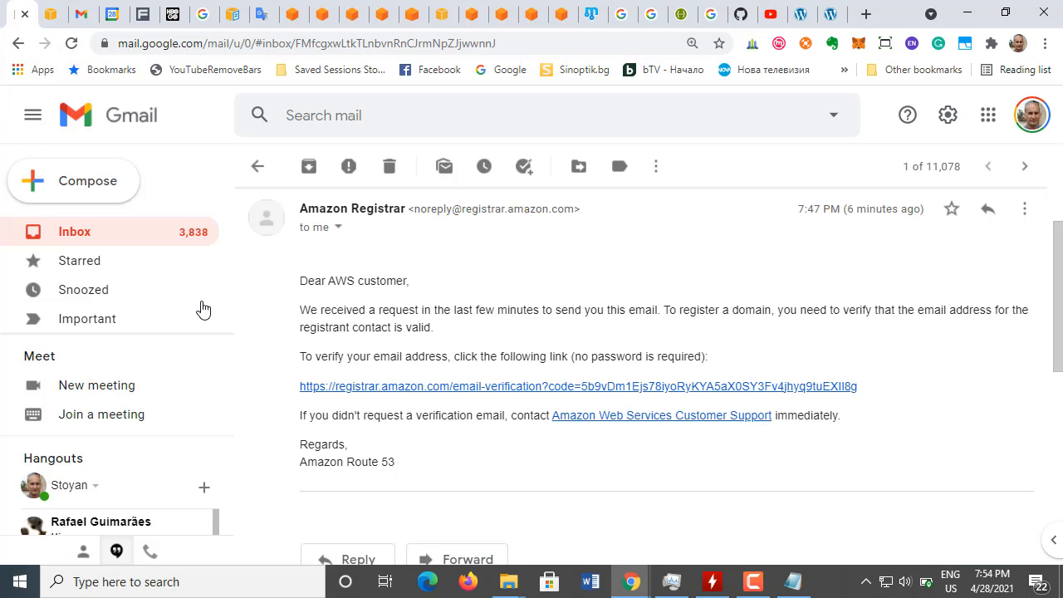
left_click(73, 233)
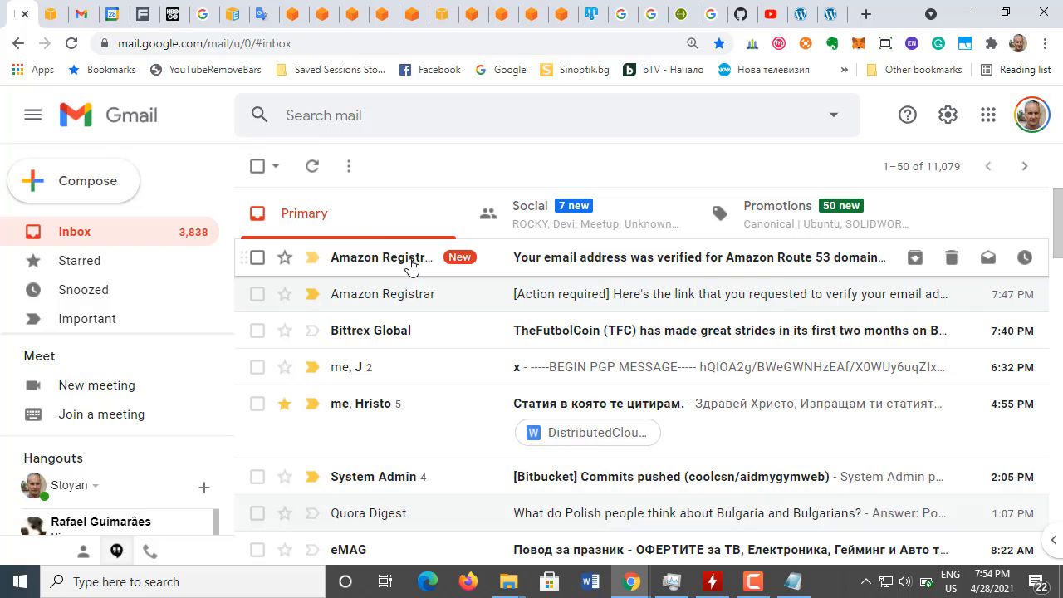
left_click(466, 271)
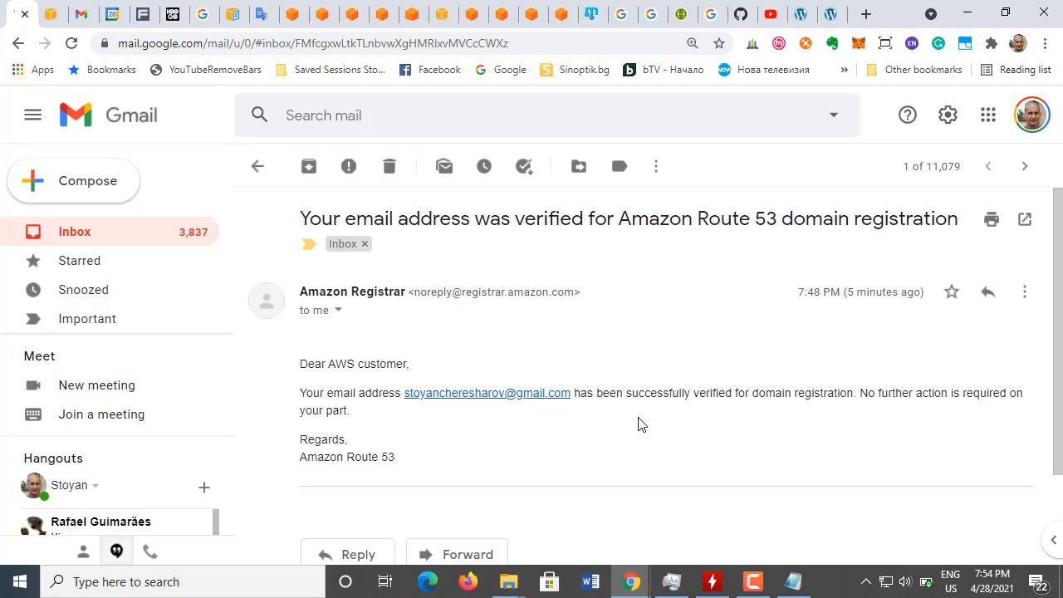
scroll(638, 425, "down", 1)
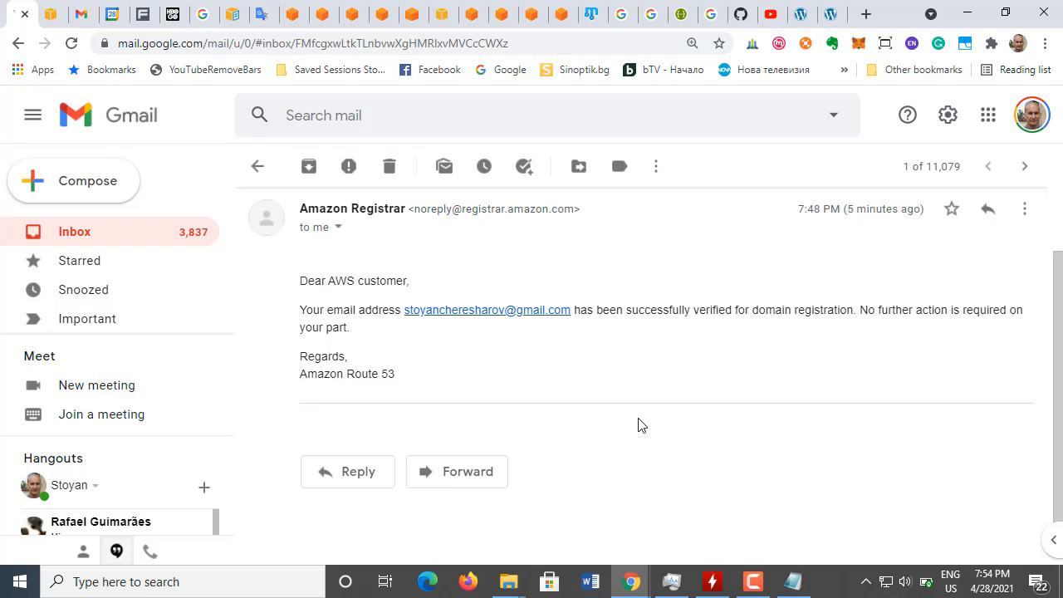
scroll(540, 395, "up", 1)
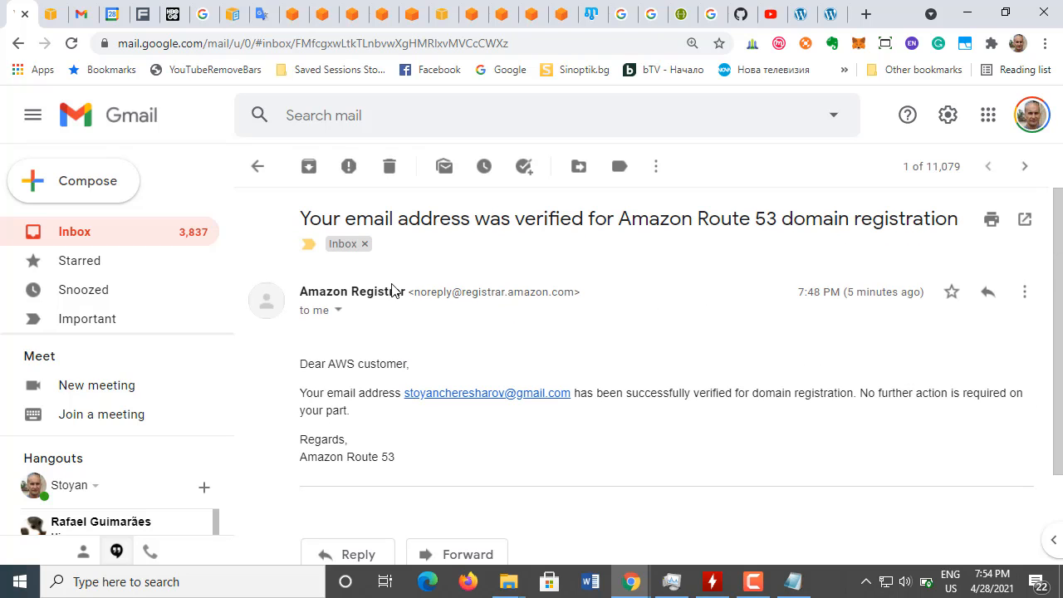
Step: Return to Lightsail's DNS zone form and create the DNS zone for mystoyan.com without any tags
left_click(413, 14)
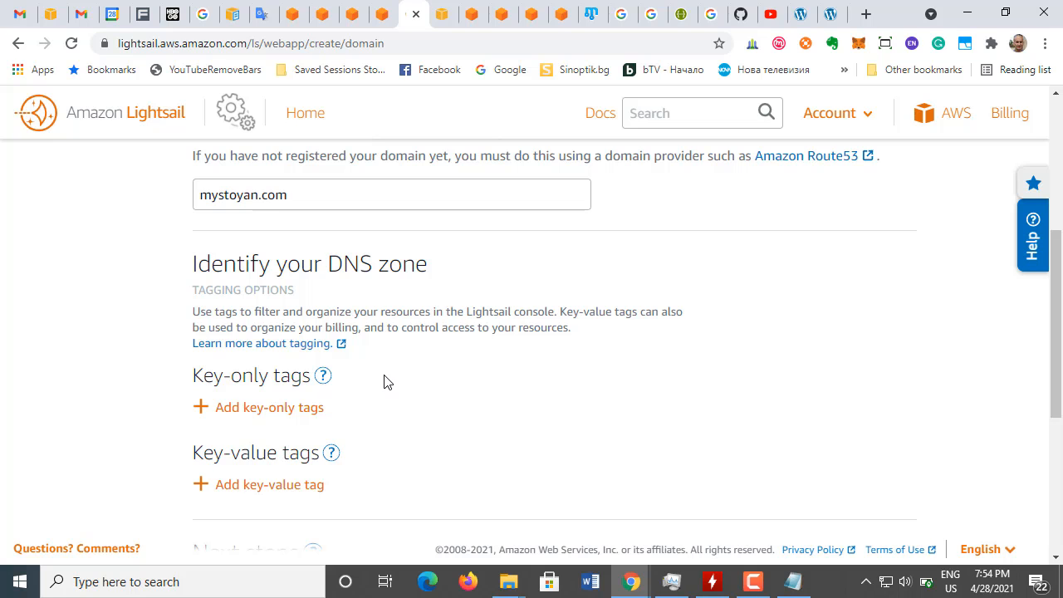
scroll(449, 361, "up", 2)
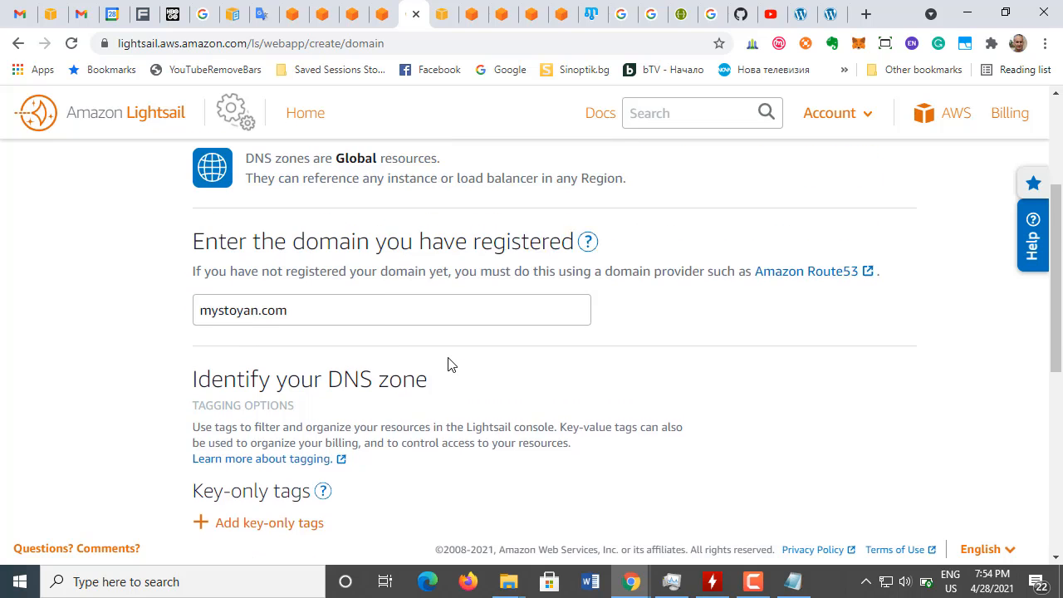
scroll(448, 358, "up", 1)
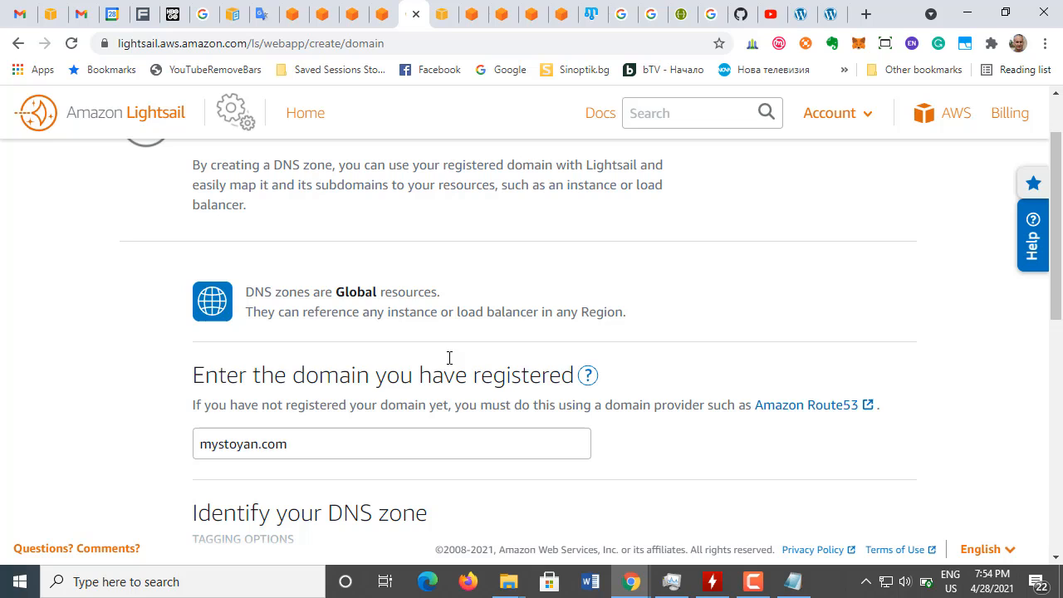
scroll(448, 358, "down", 1)
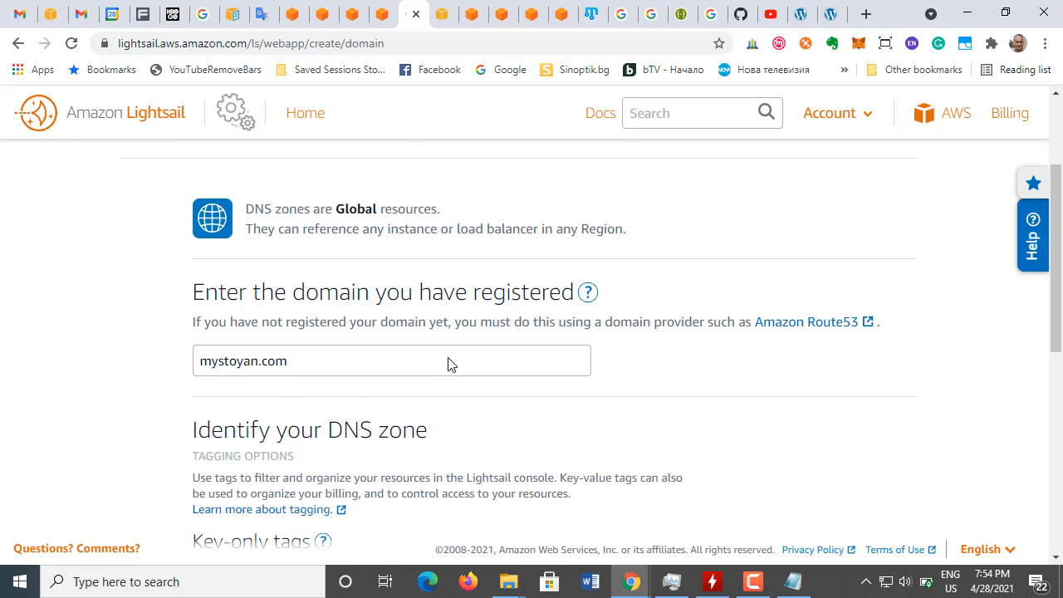
scroll(448, 364, "down", 1)
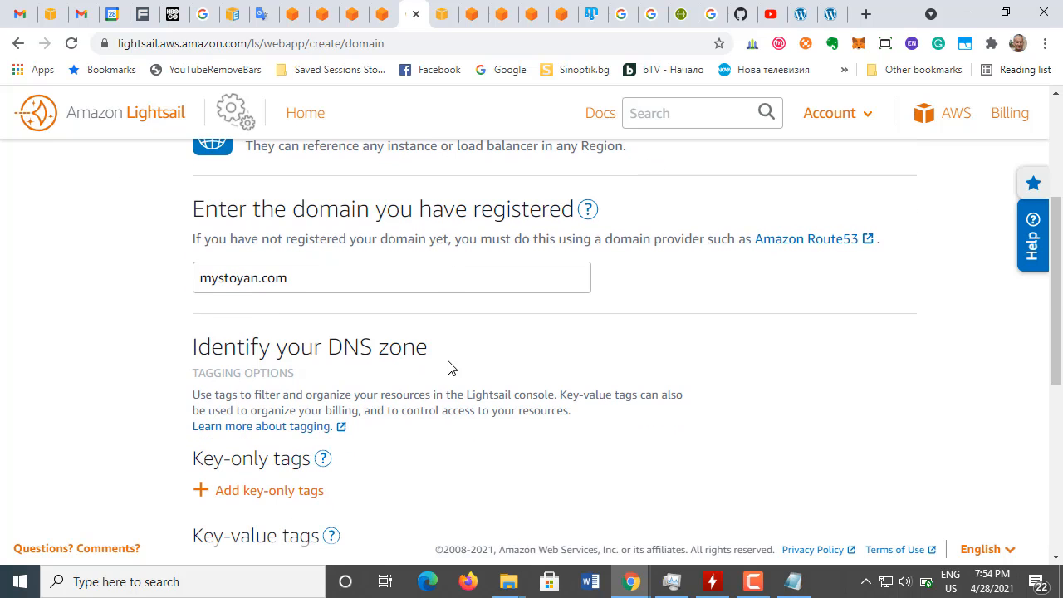
scroll(449, 368, "down", 4)
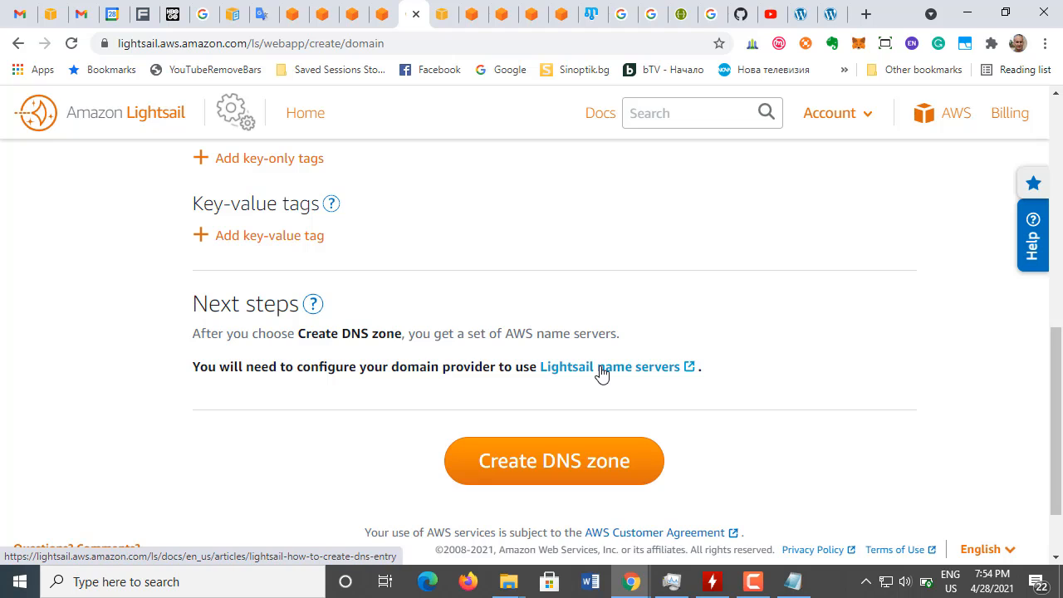
left_click(569, 462)
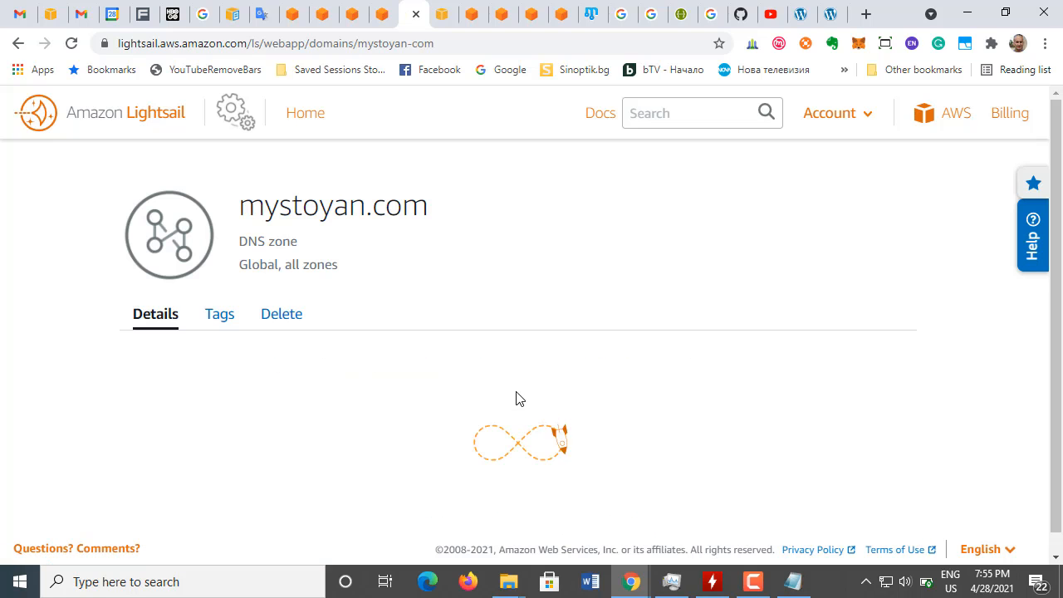
Step: Copy the DNS records and Name servers sections from the details of the mystoyan.com DNS zone
scroll(539, 338, "down", 1)
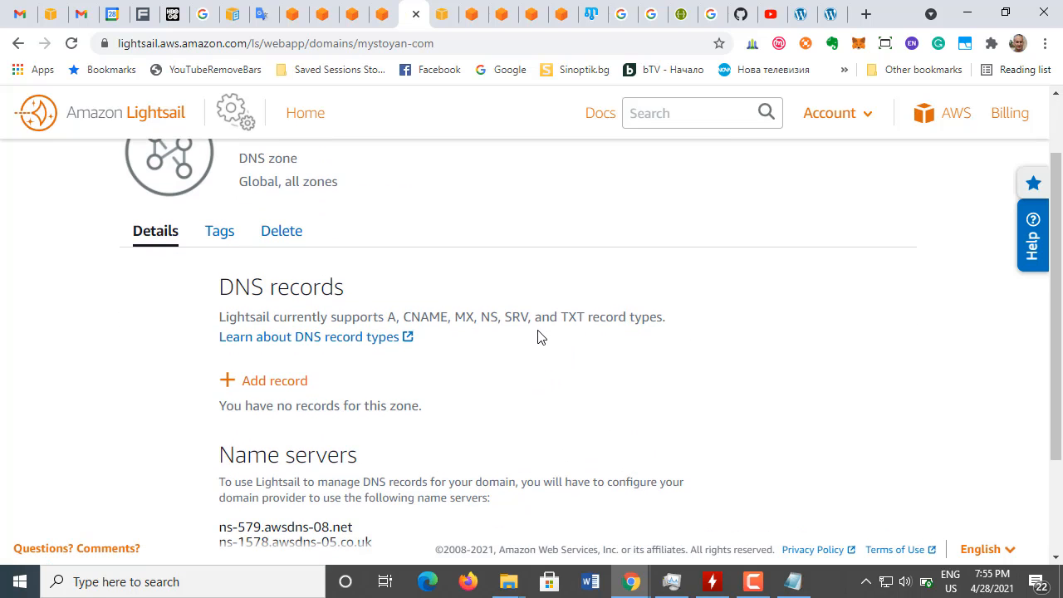
scroll(480, 470, "down", 2)
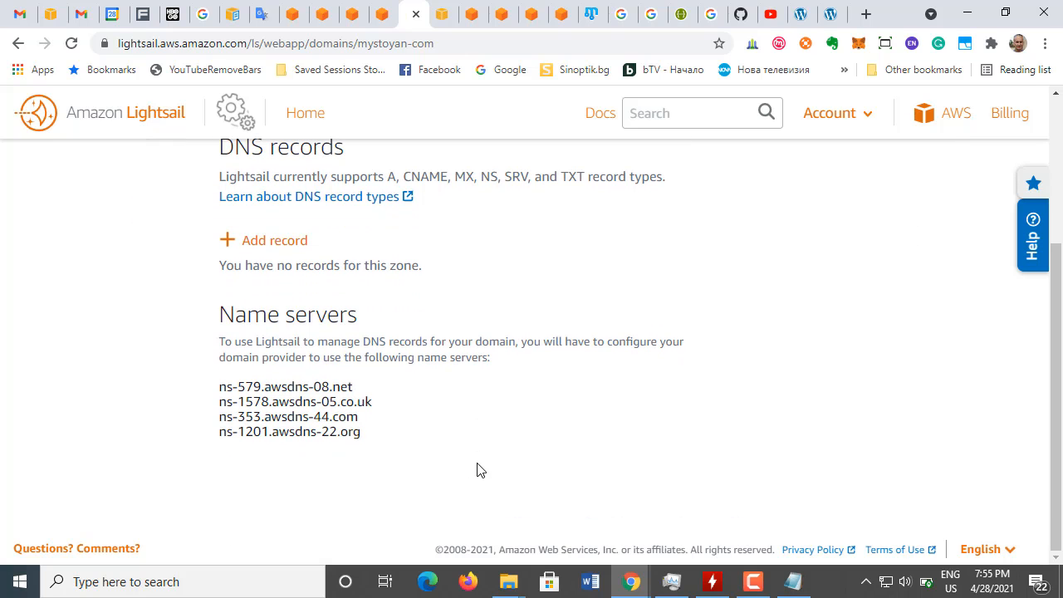
scroll(321, 373, "up", 2)
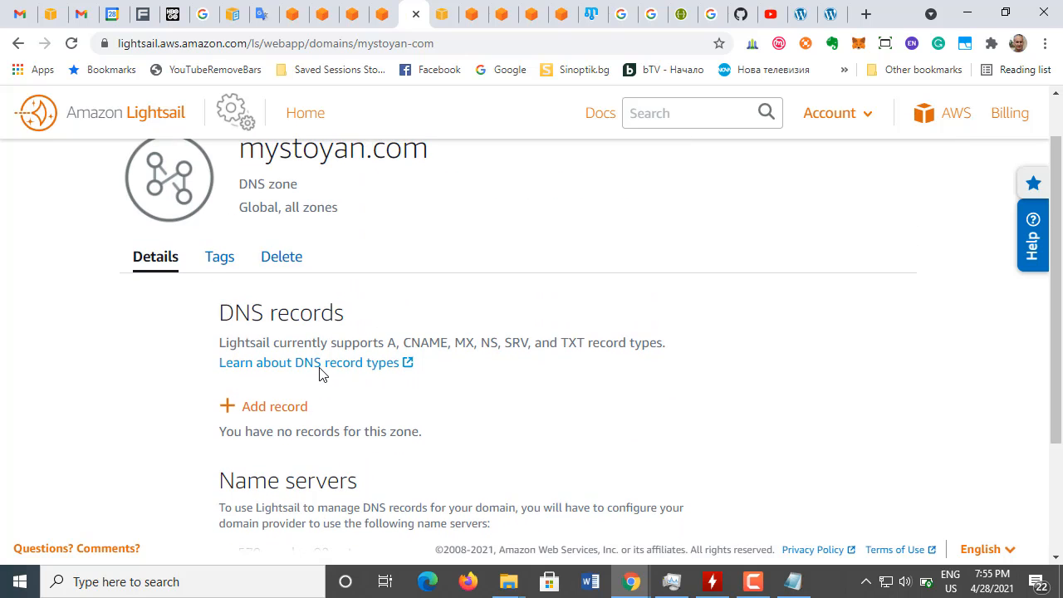
scroll(321, 374, "down", 2)
scroll(324, 378, "up", 1)
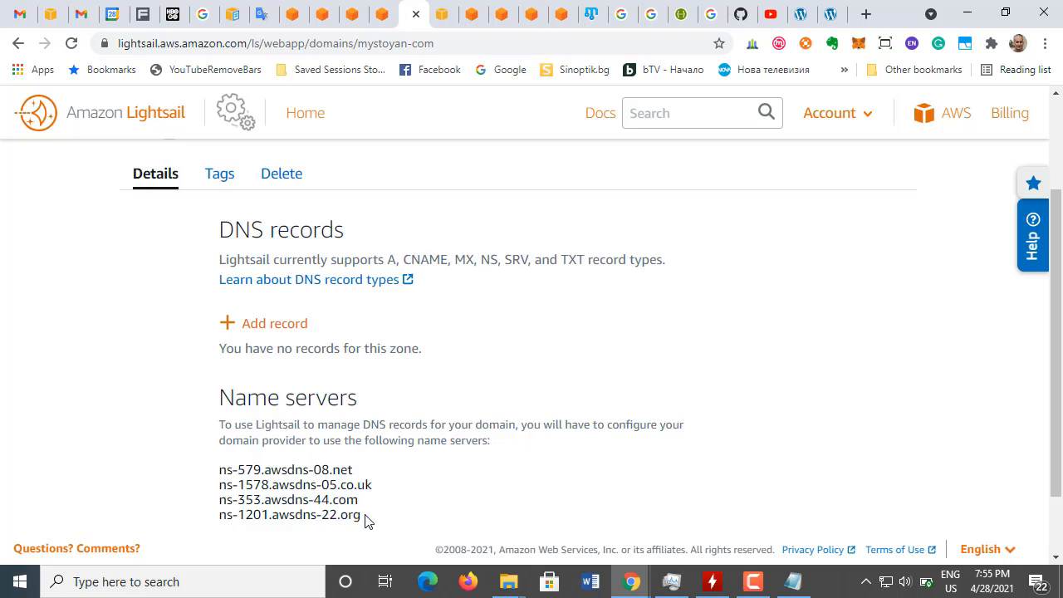
left_click_drag(364, 518, 205, 473)
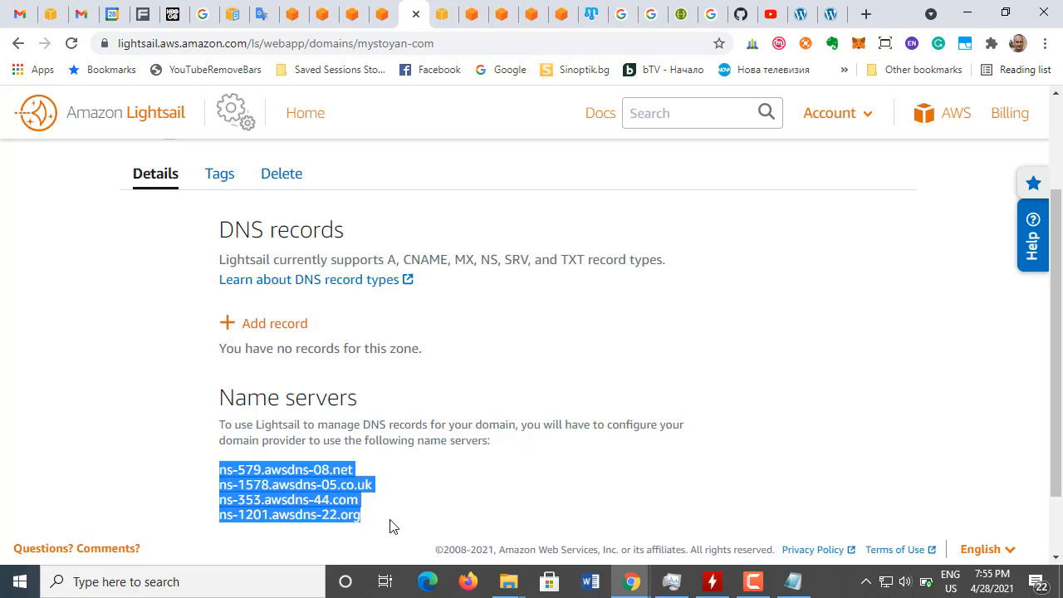
left_click(330, 435)
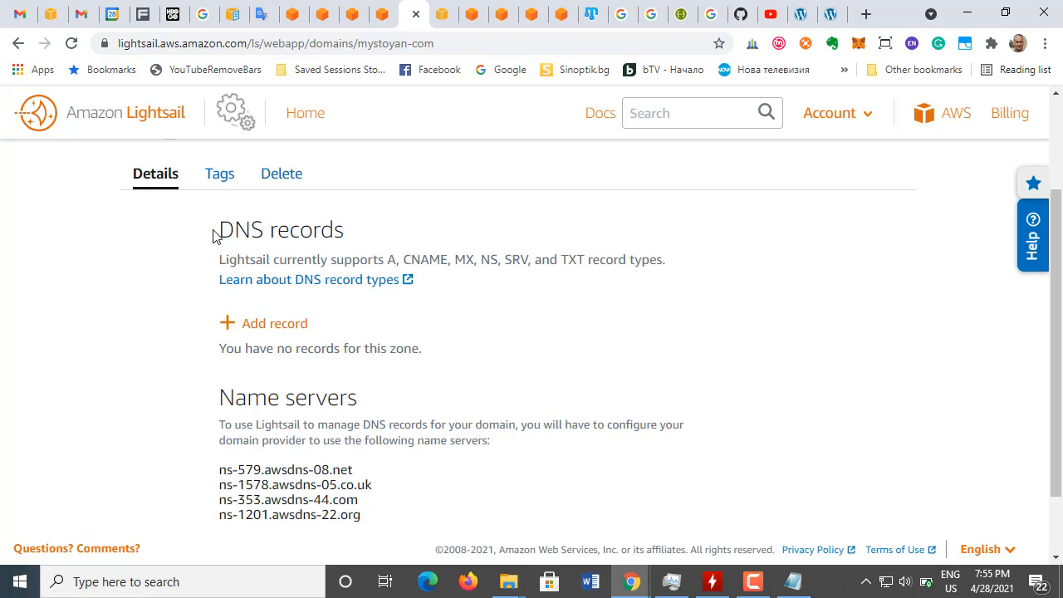
left_click_drag(213, 233, 360, 519)
key("ctrl+c")
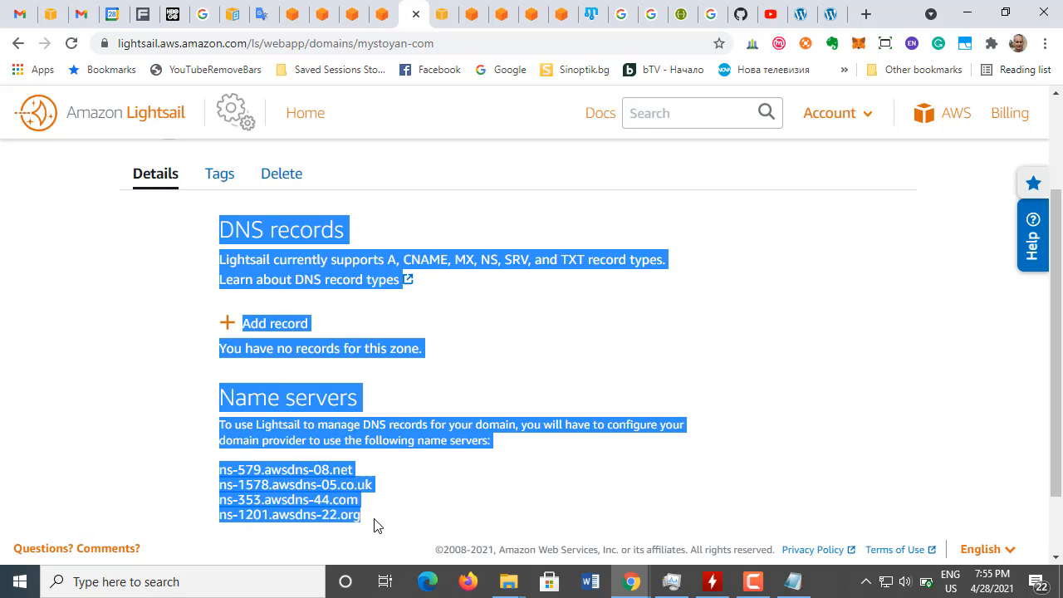
Step: Switch to Notepad and paste the copied DNS zone text below the static IP notes, leaving the file unsaved, and minimize it
left_click(794, 581)
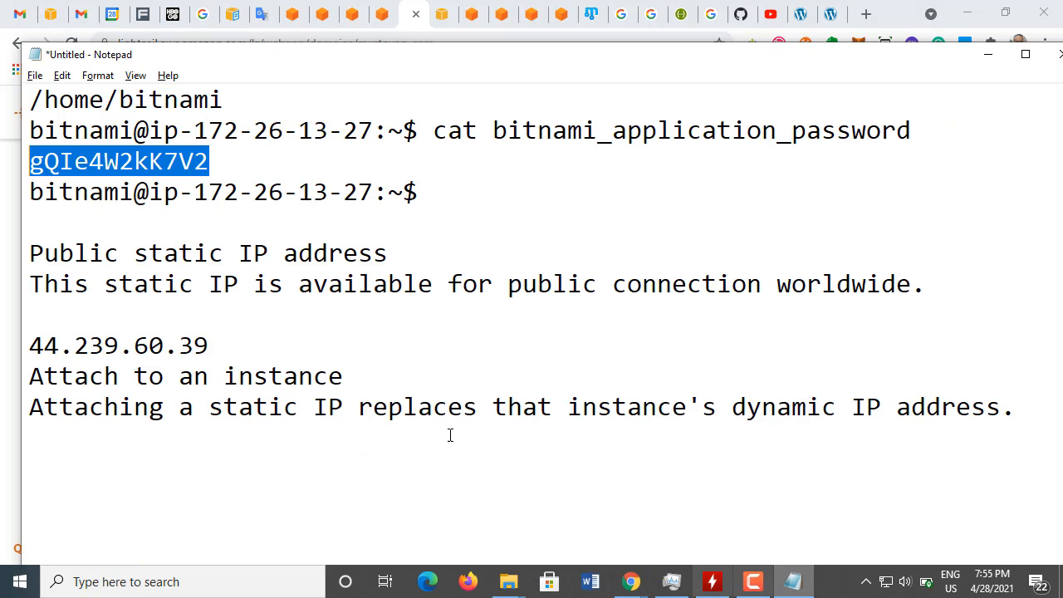
left_click(127, 480)
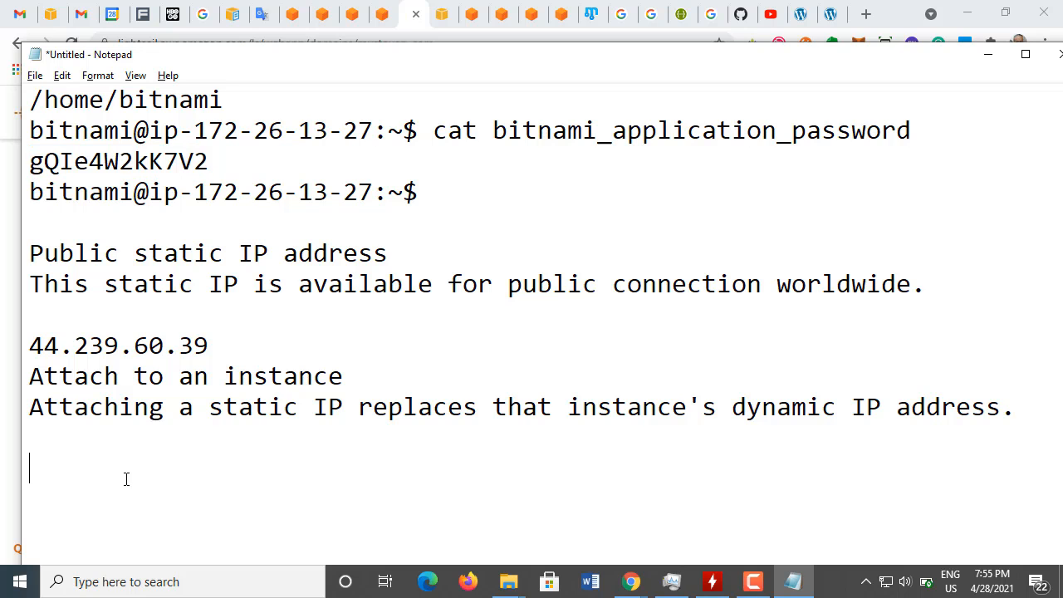
key("ctrl+v")
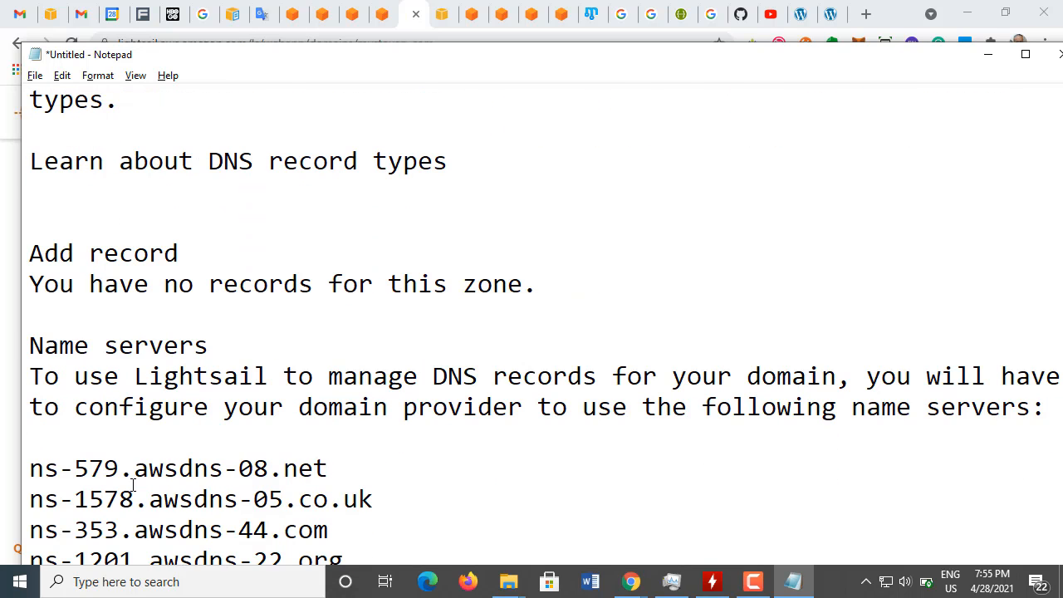
scroll(132, 485, "down", 1)
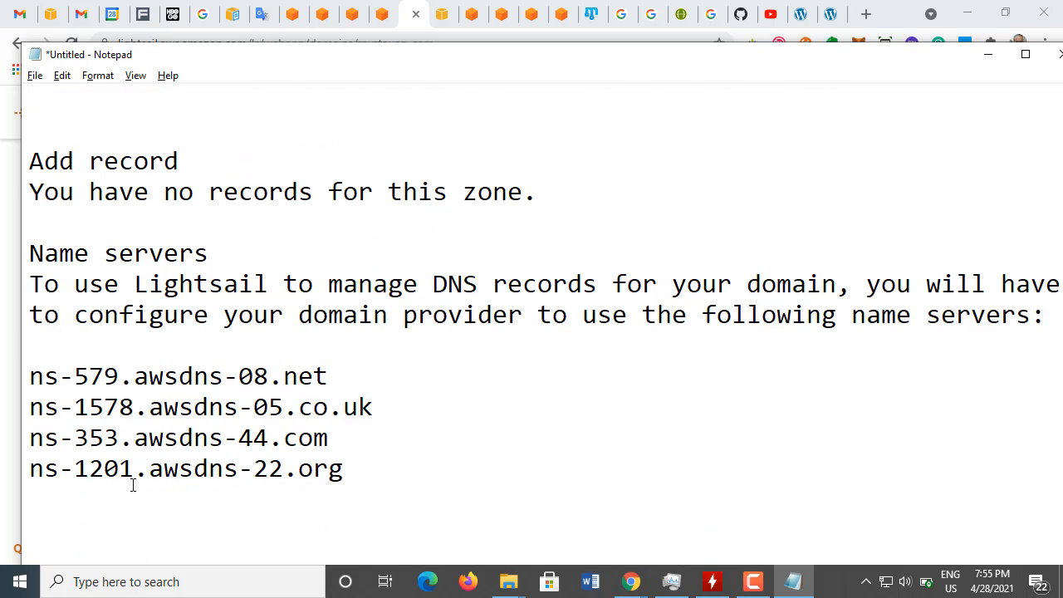
key("ctrl+s")
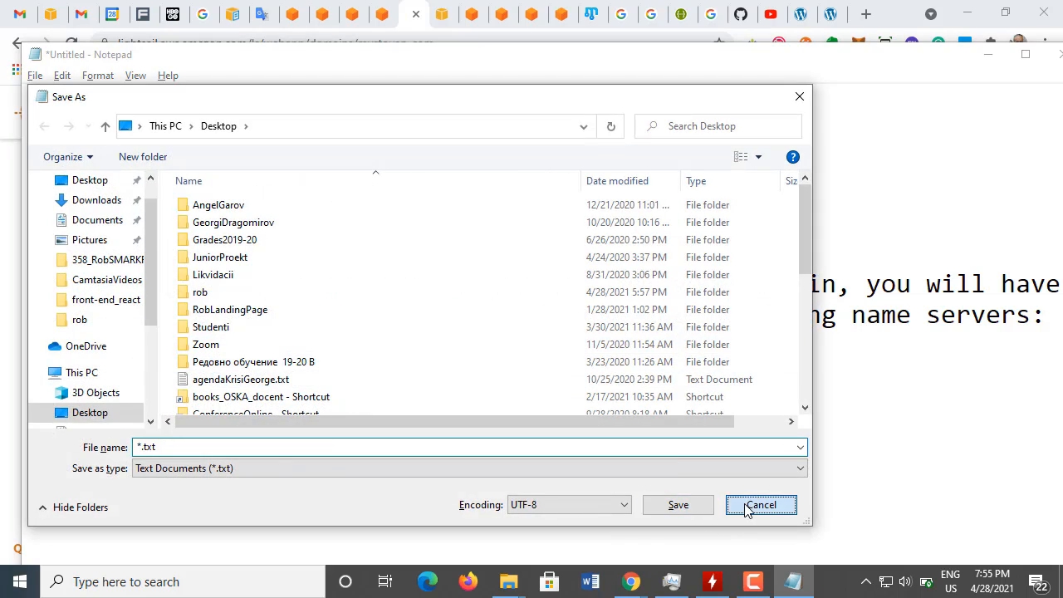
left_click(750, 504)
left_click(988, 55)
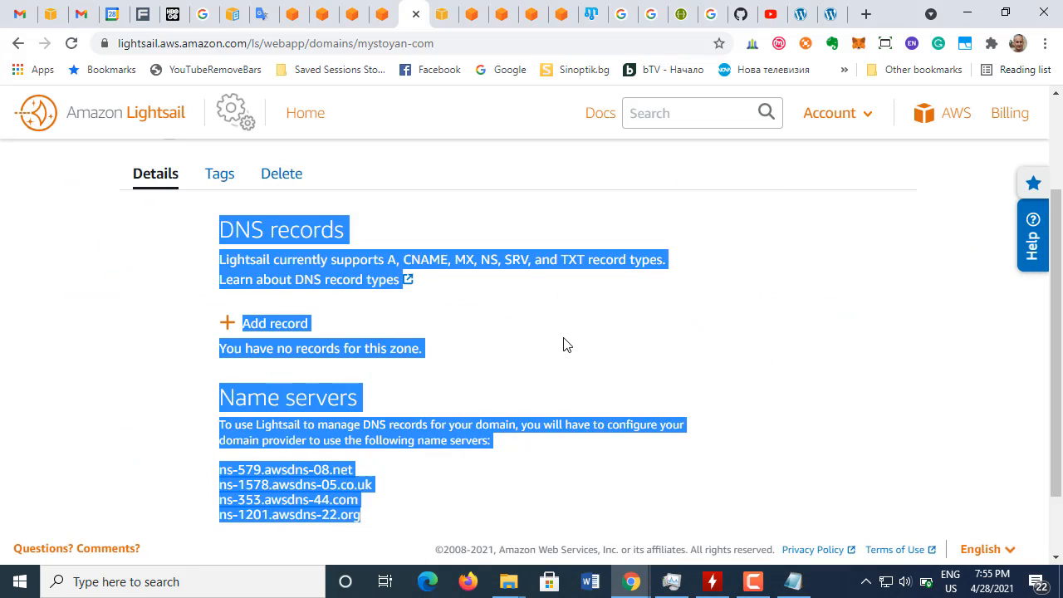
Step: Return to the AWS WordPress tutorial, dismiss the browser notification and read steps c and d on name servers and the A record
left_click(558, 348)
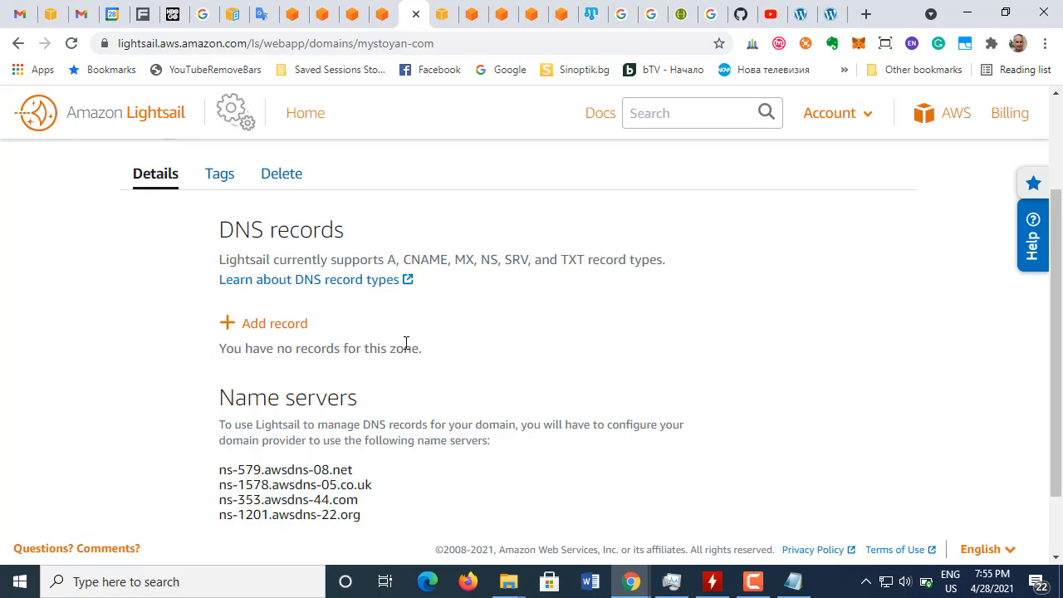
left_click(383, 18)
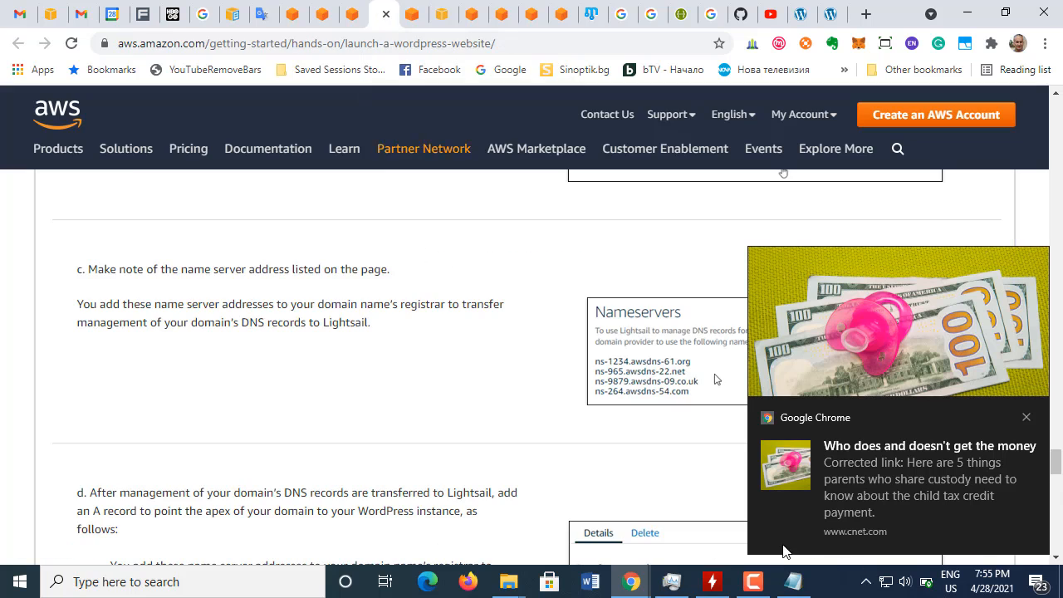
left_click(1027, 417)
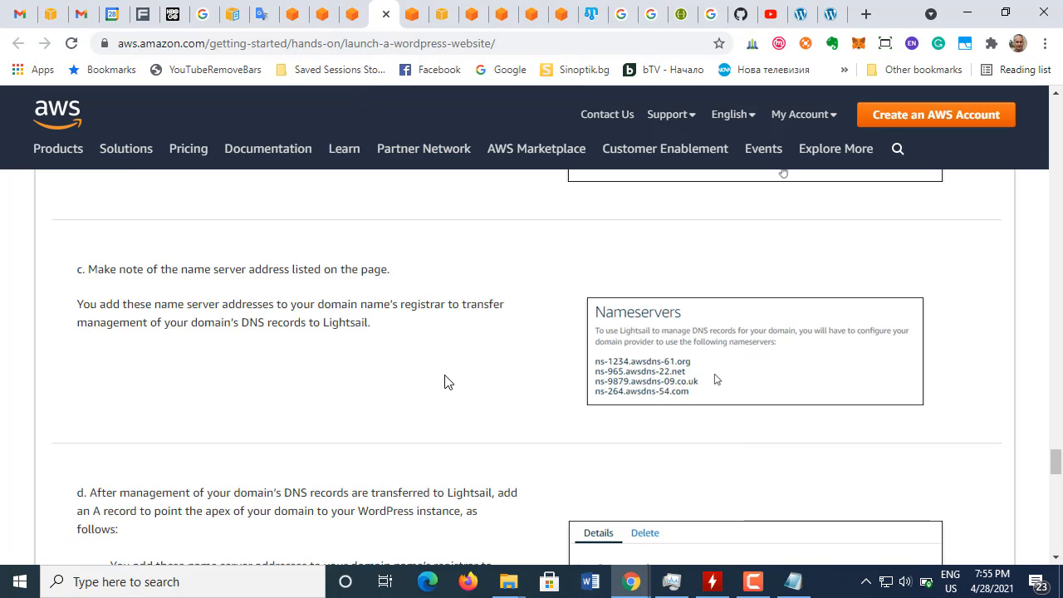
scroll(445, 383, "down", 2)
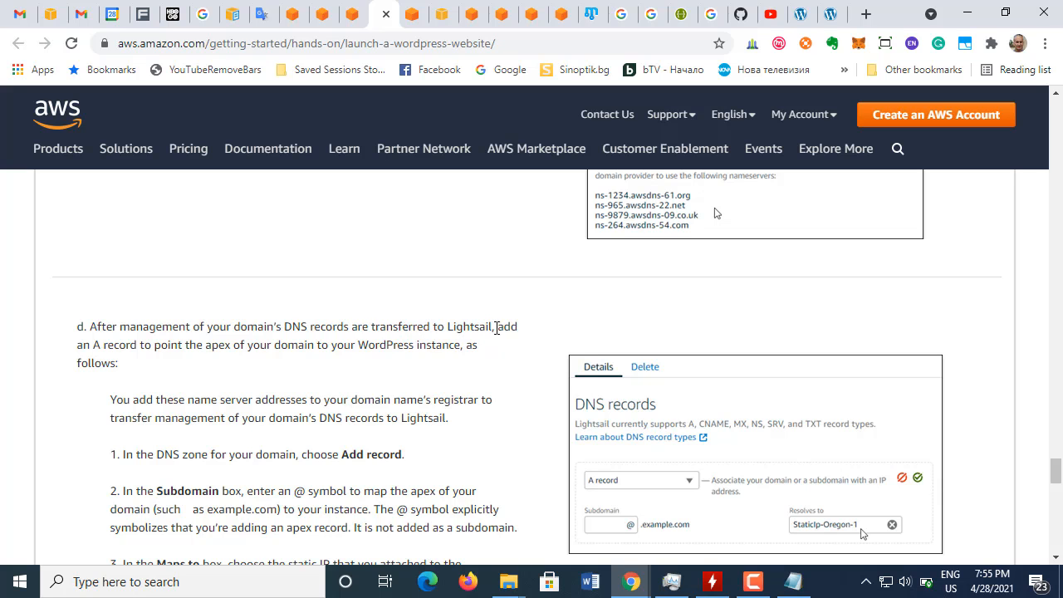
scroll(451, 376, "up", 3)
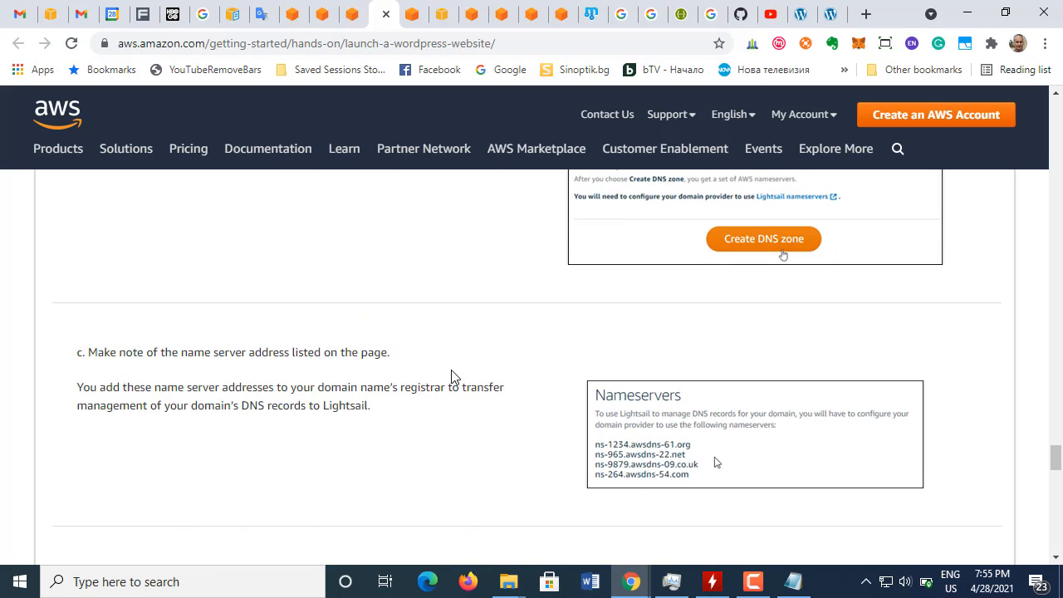
scroll(452, 377, "down", 3)
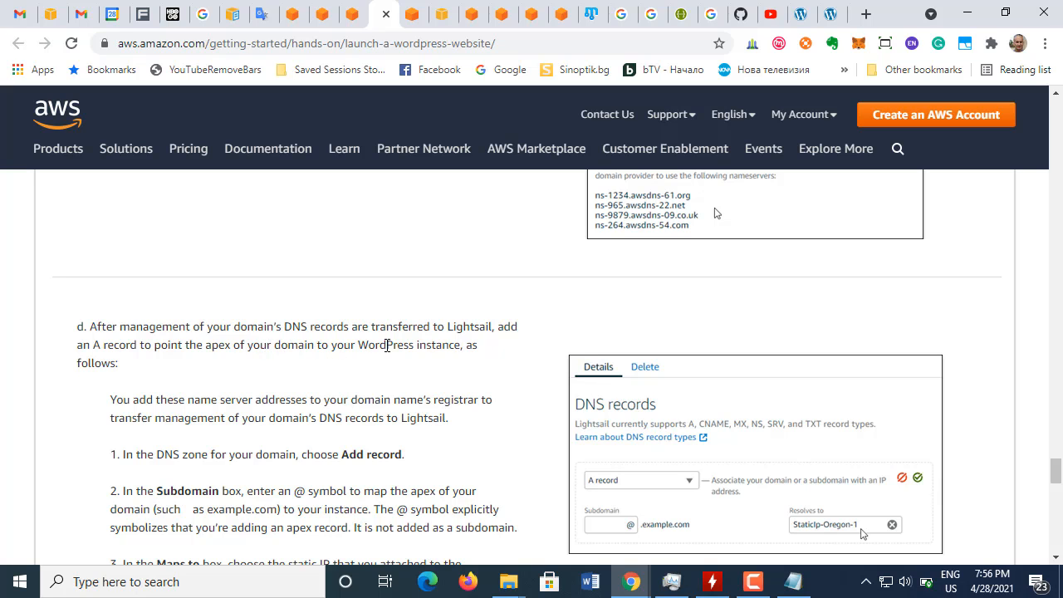
scroll(246, 399, "down", 1)
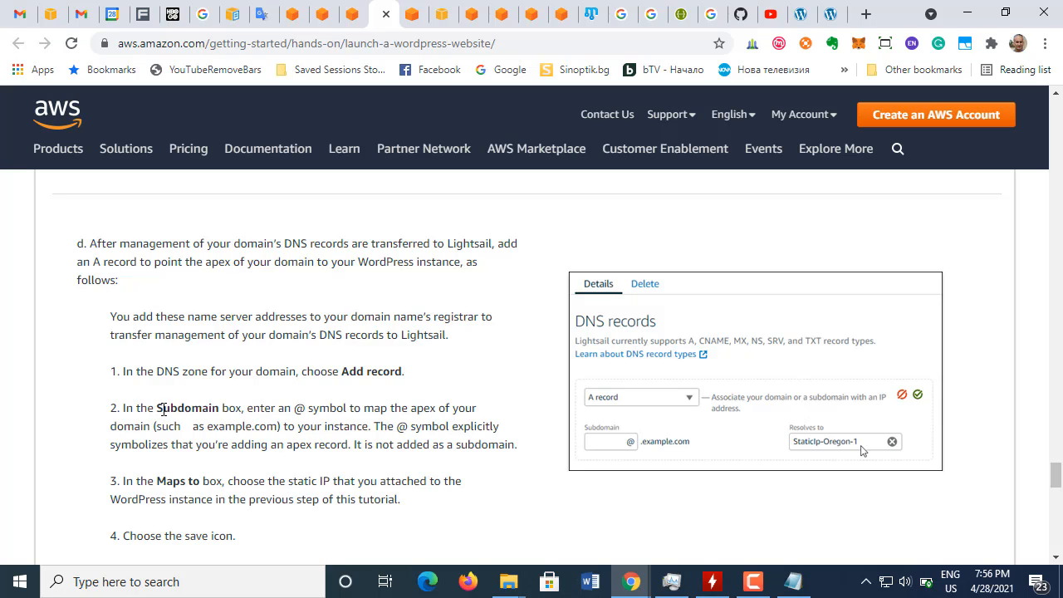
scroll(165, 411, "down", 1)
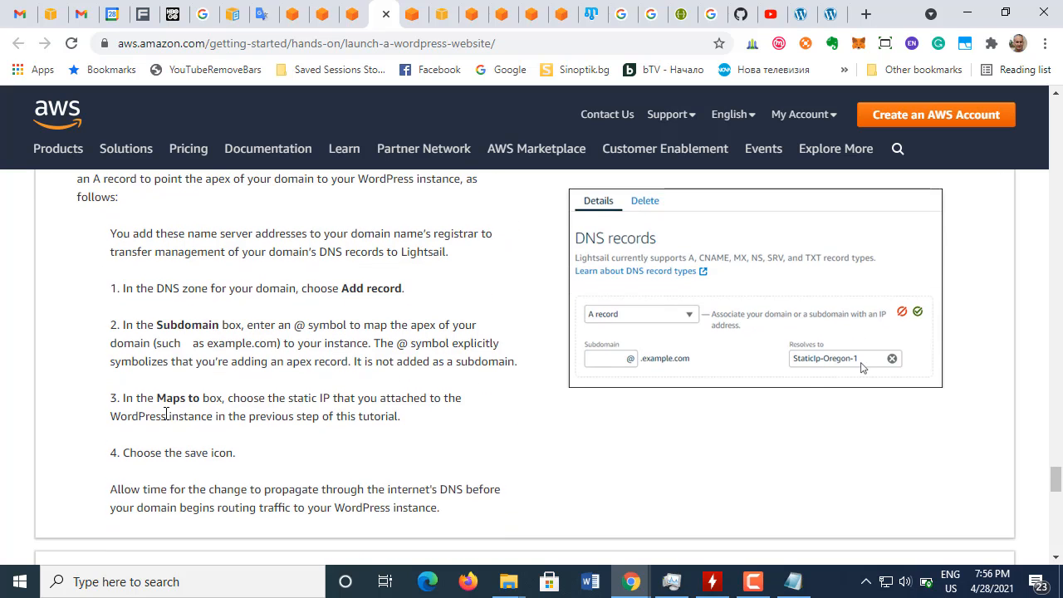
Step: Read closely the tutorial's instruction on entering the @ symbol in the Subdomain box to map the domain's apex
left_click_drag(292, 325, 310, 330)
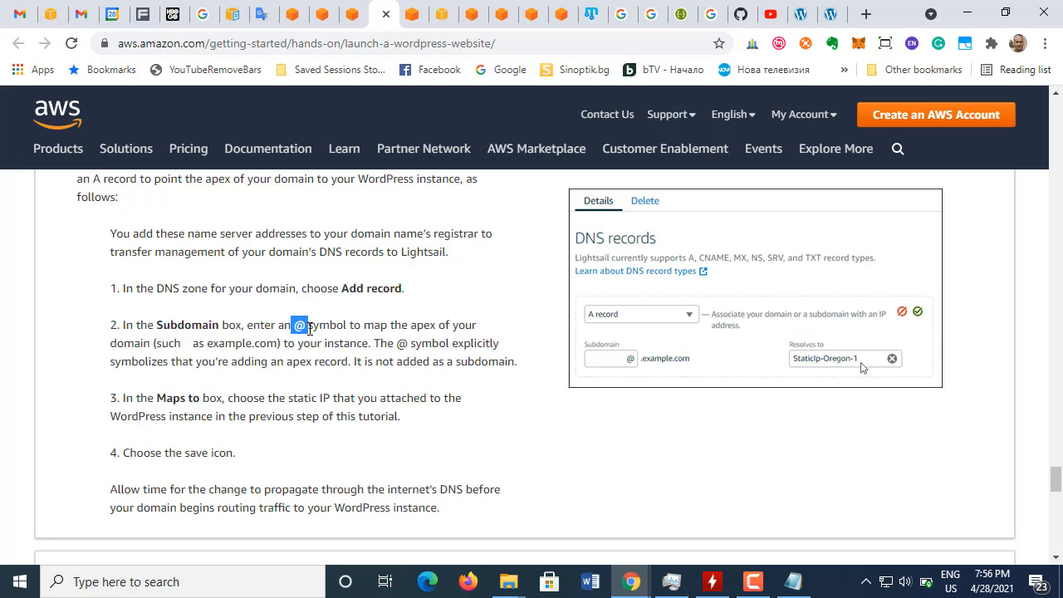
left_click_drag(157, 343, 279, 343)
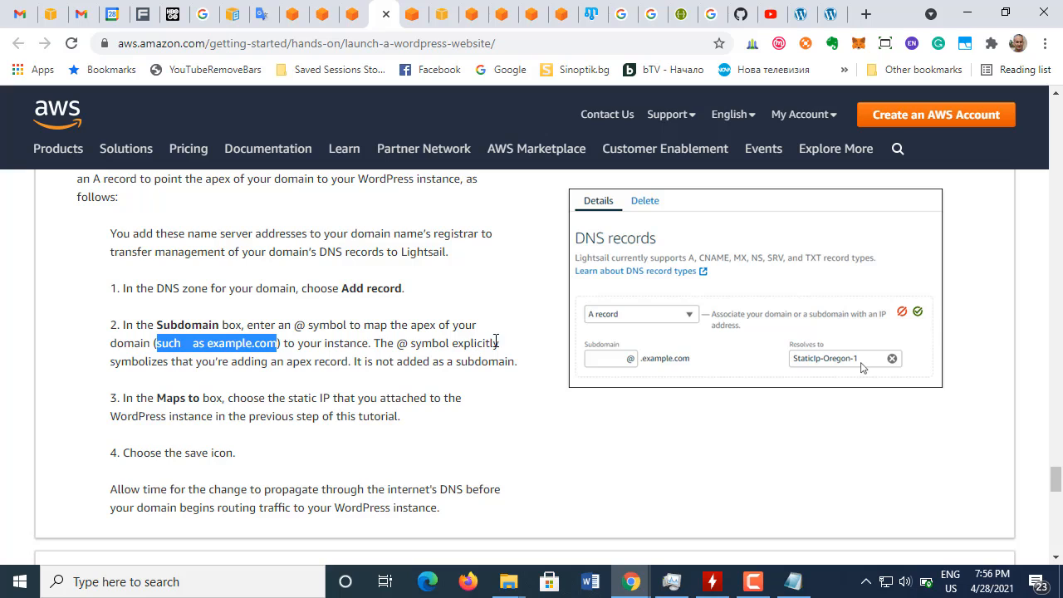
left_click(179, 362)
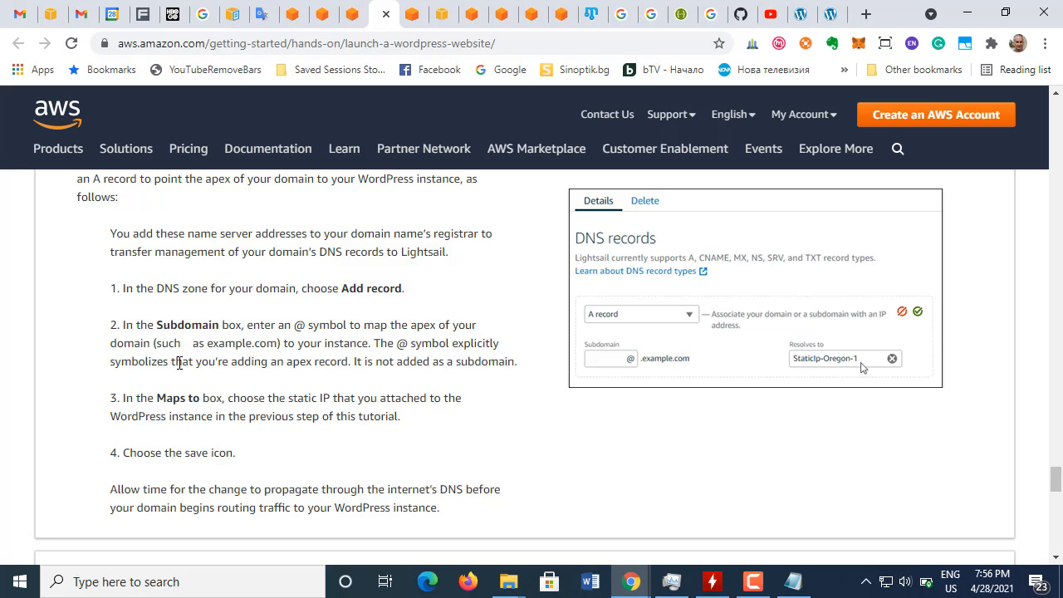
left_click_drag(178, 362, 523, 368)
left_click(451, 351)
Step: Check the pending mystoyan.com request in Route 53 and review the DNS records and name servers of its Lightsail zone
left_click(442, 14)
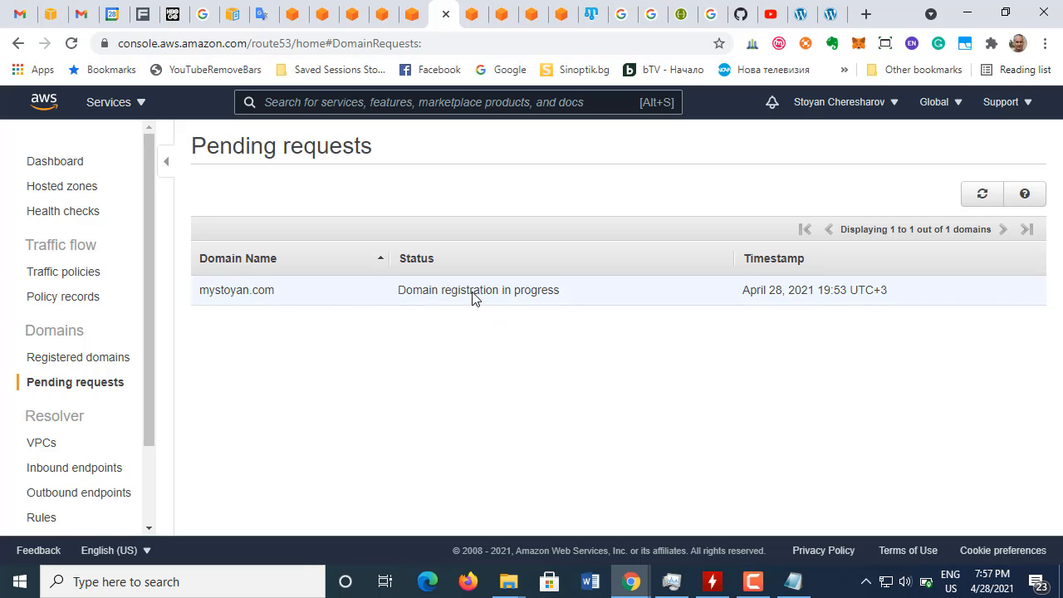
left_click_drag(154, 369, 144, 287)
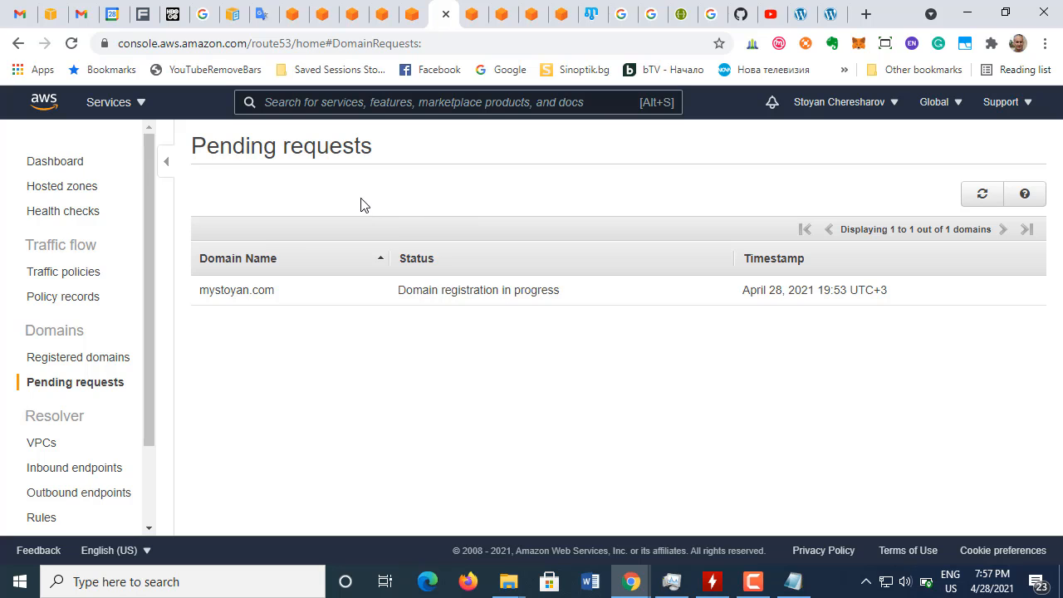
left_click(414, 16)
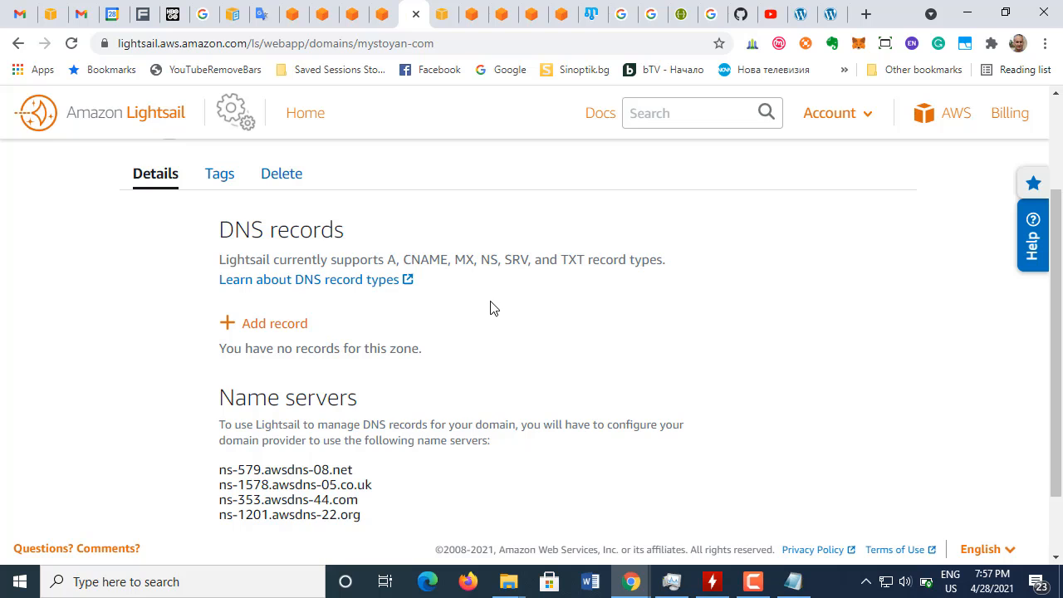
scroll(406, 371, "down", 1)
scroll(407, 375, "up", 1)
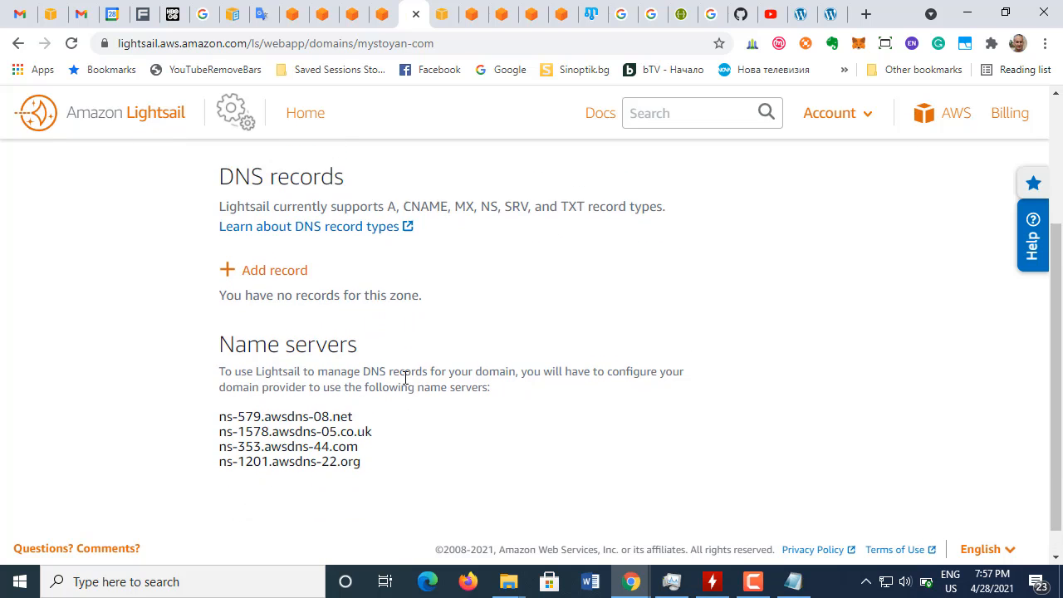
Step: Read the end of the AWS WordPress tutorial, from the save instruction through Next Steps to the recommended next steps
left_click(381, 15)
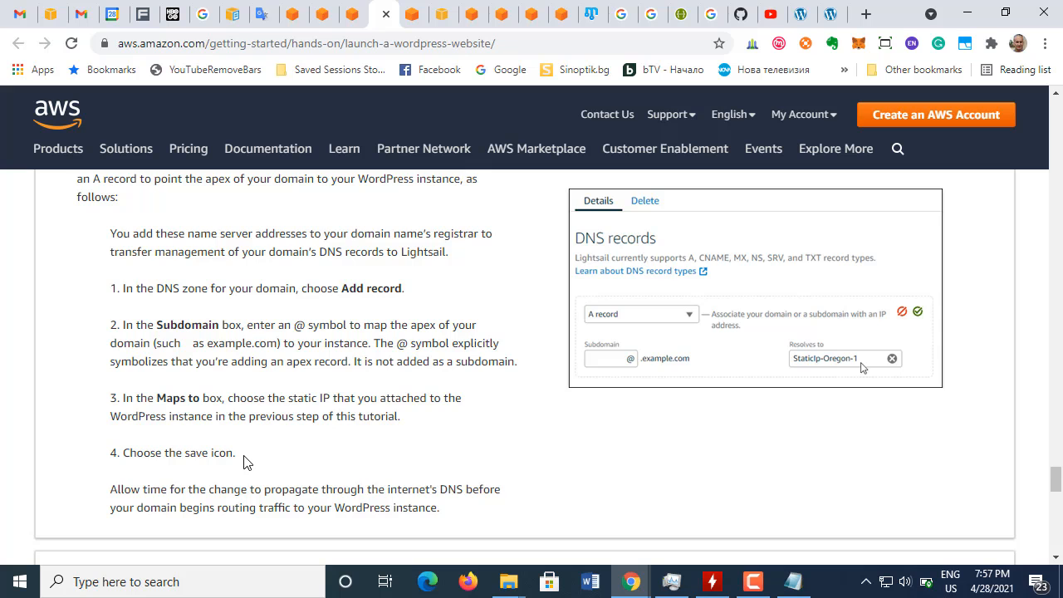
scroll(243, 463, "down", 1)
scroll(243, 462, "down", 4)
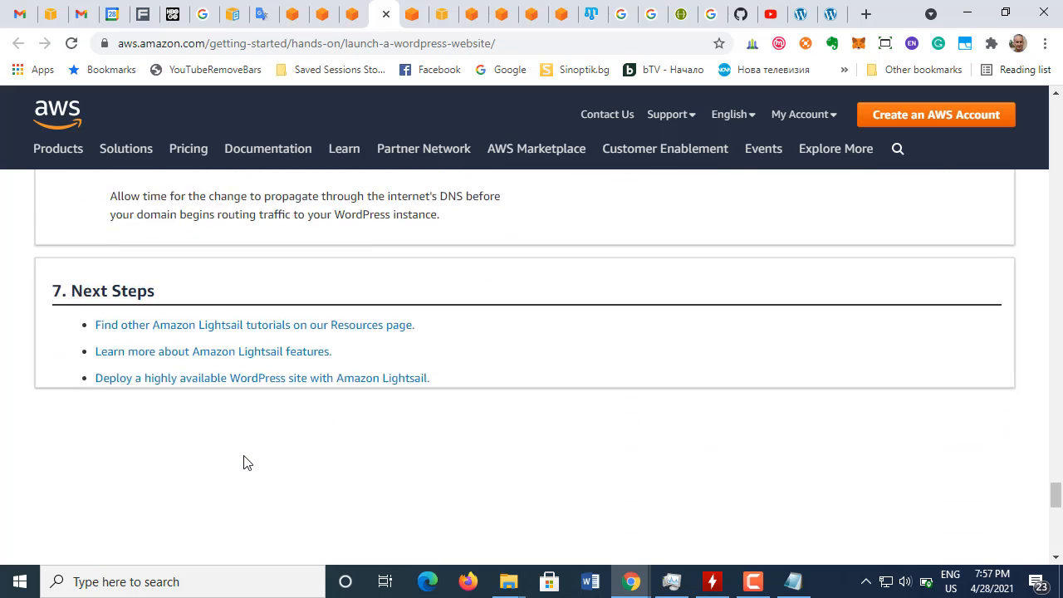
scroll(244, 463, "up", 3)
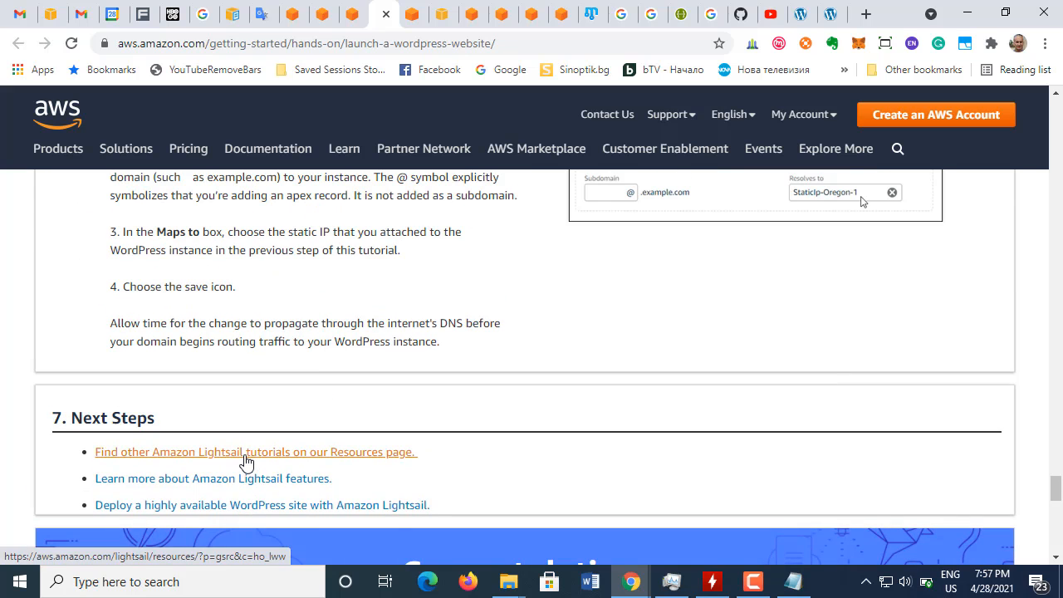
scroll(247, 462, "down", 4)
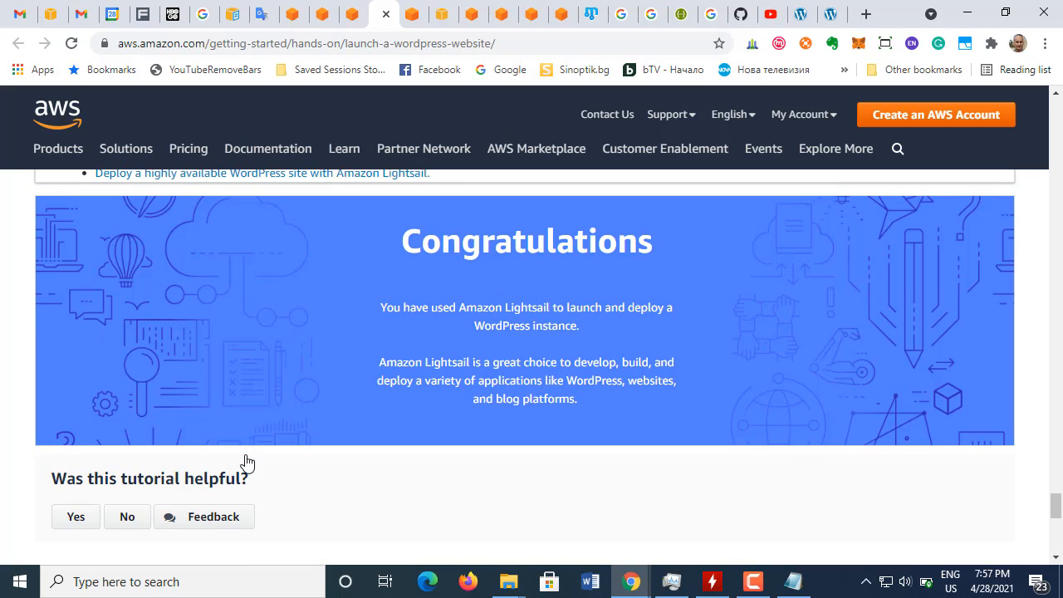
scroll(247, 462, "up", 3)
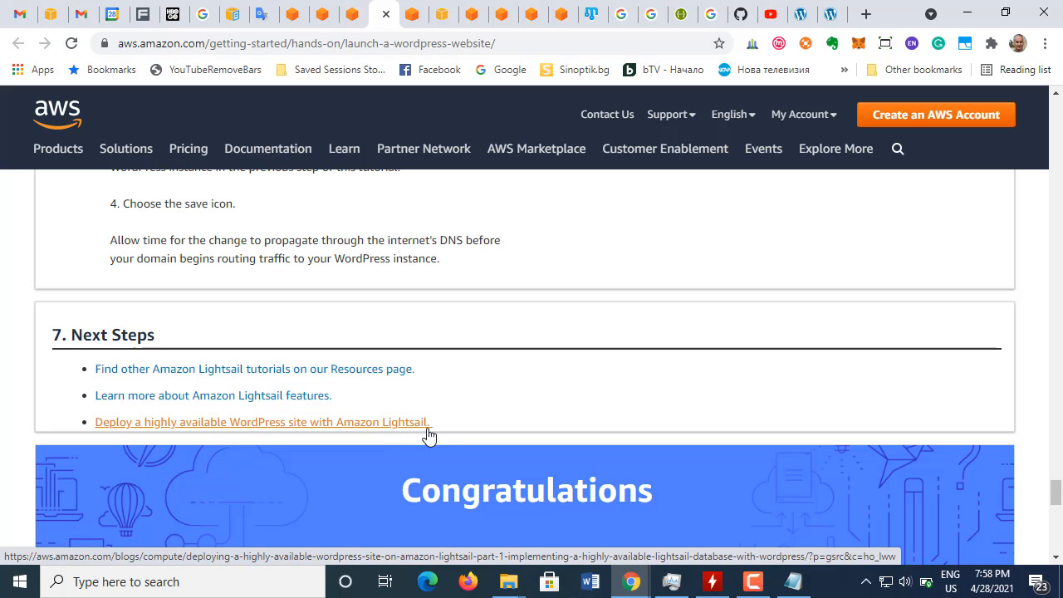
scroll(429, 437, "down", 4)
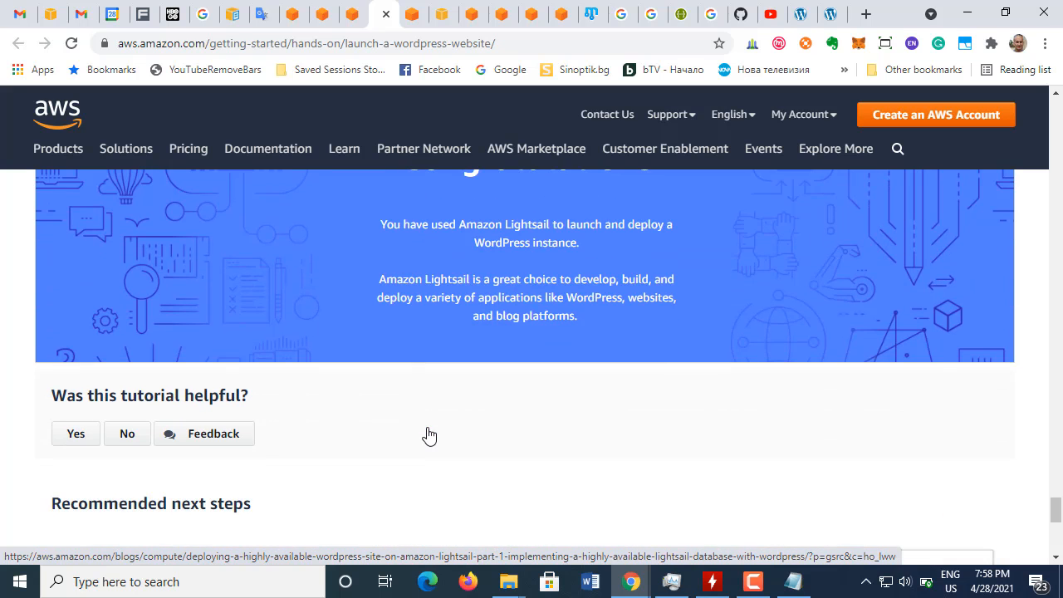
scroll(403, 440, "down", 4)
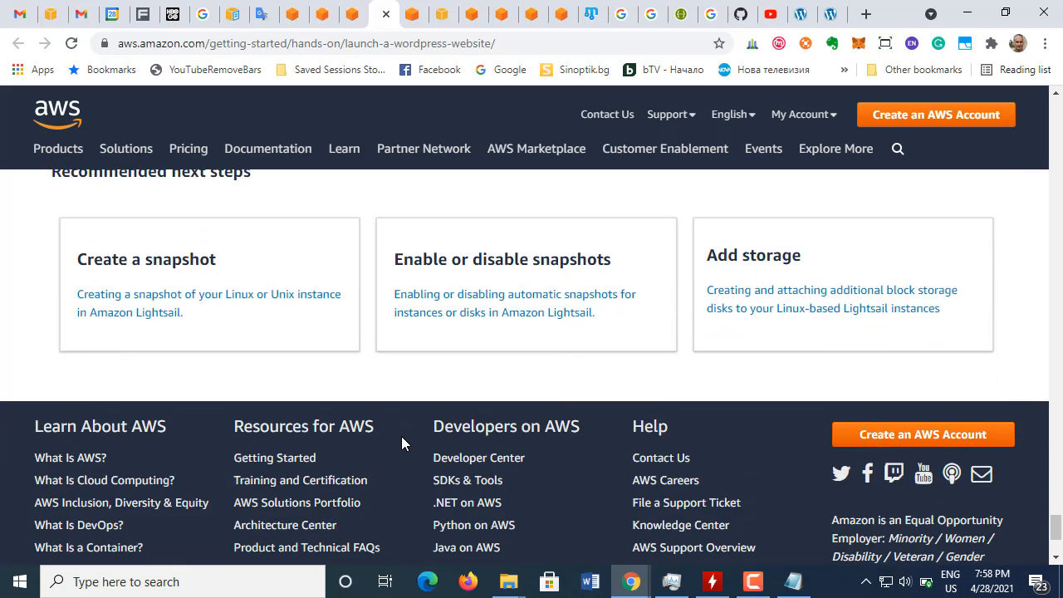
Step: Review the tutorial's A record instructions again and go back to the beginning of the page
scroll(401, 436, "up", 10)
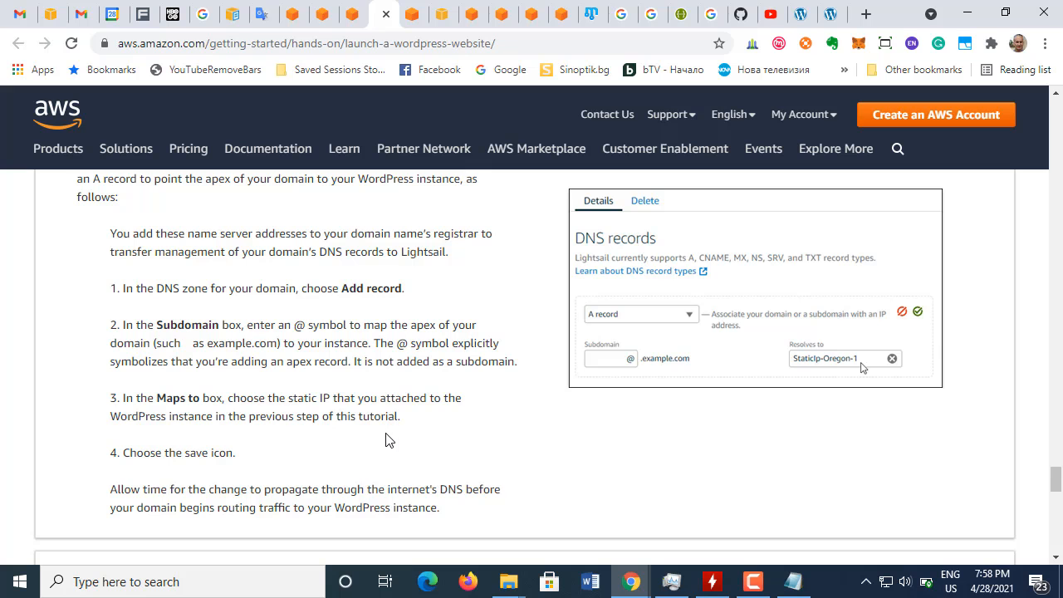
scroll(386, 440, "up", 3)
scroll(386, 436, "down", 4)
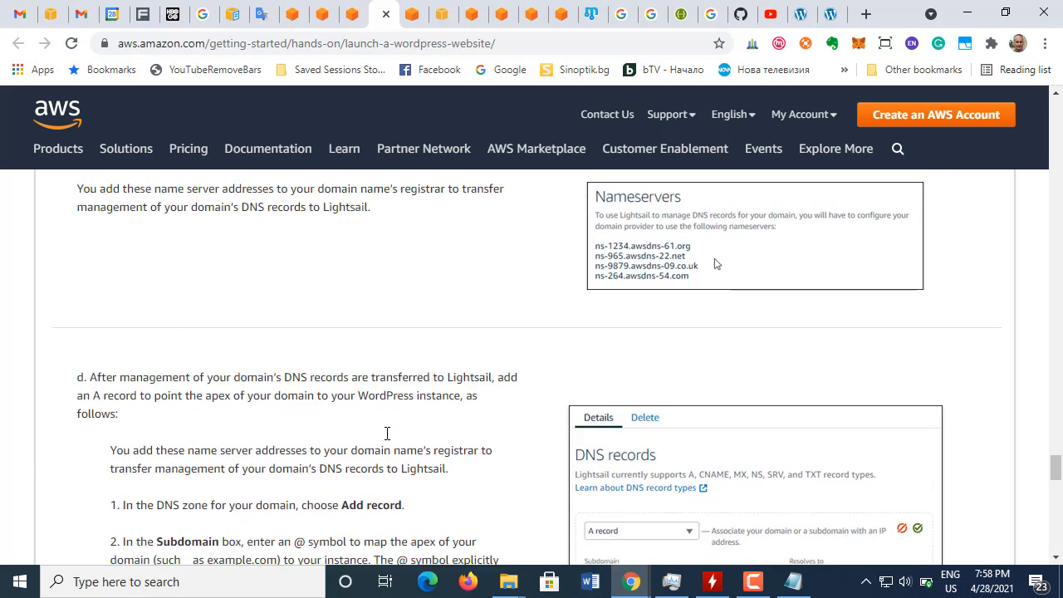
scroll(385, 440, "down", 3)
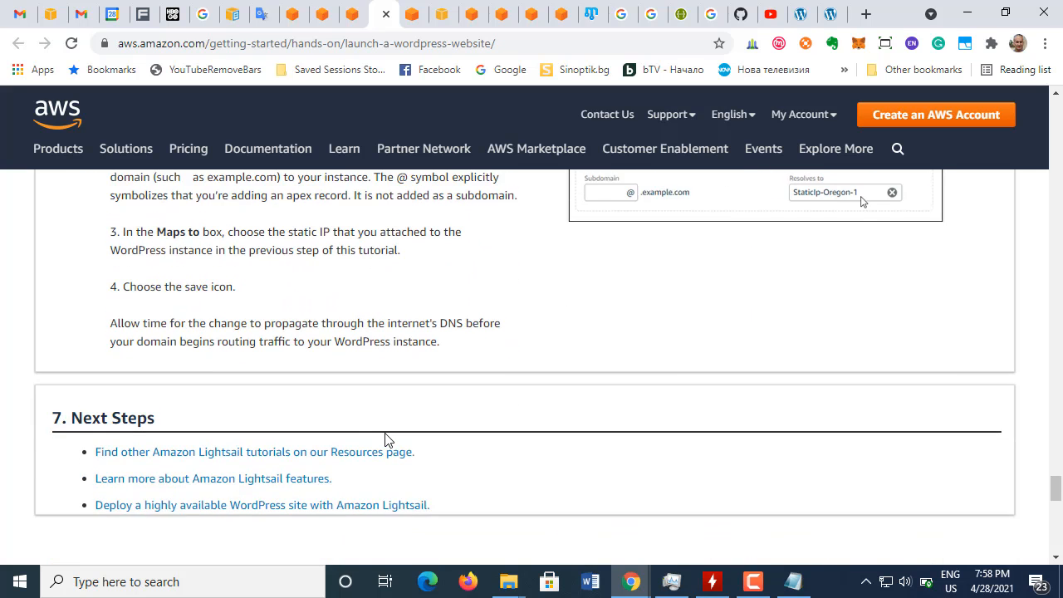
scroll(385, 441, "up", 8)
scroll(384, 441, "up", 20)
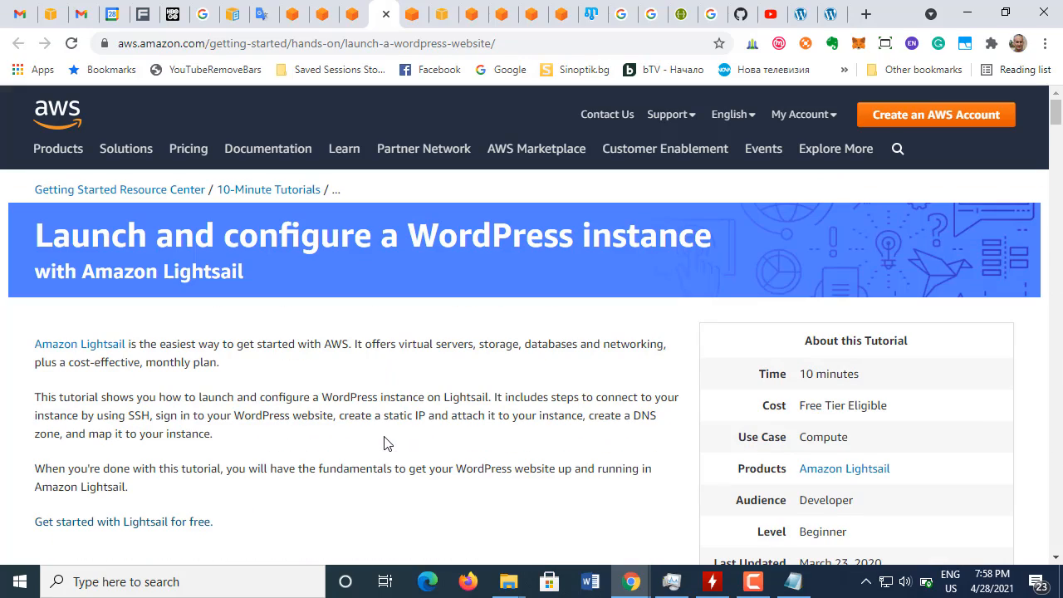
Step: Look at the load-balanced WordPress tutorial's first section, and go back through the launch tutorial to its name server and A record steps
left_click(354, 14)
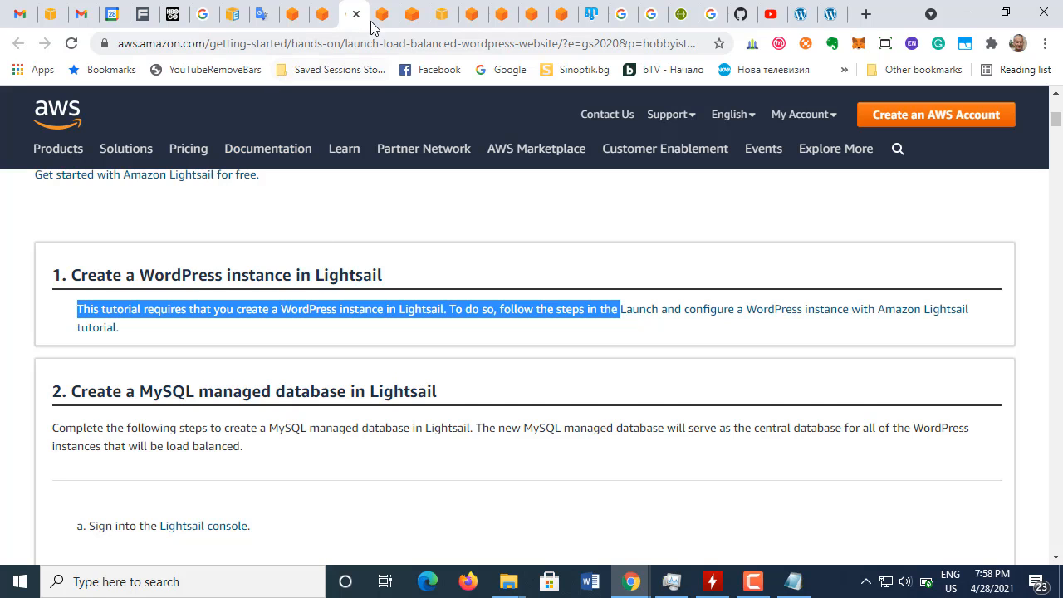
left_click(665, 309)
scroll(391, 340, "down", 20)
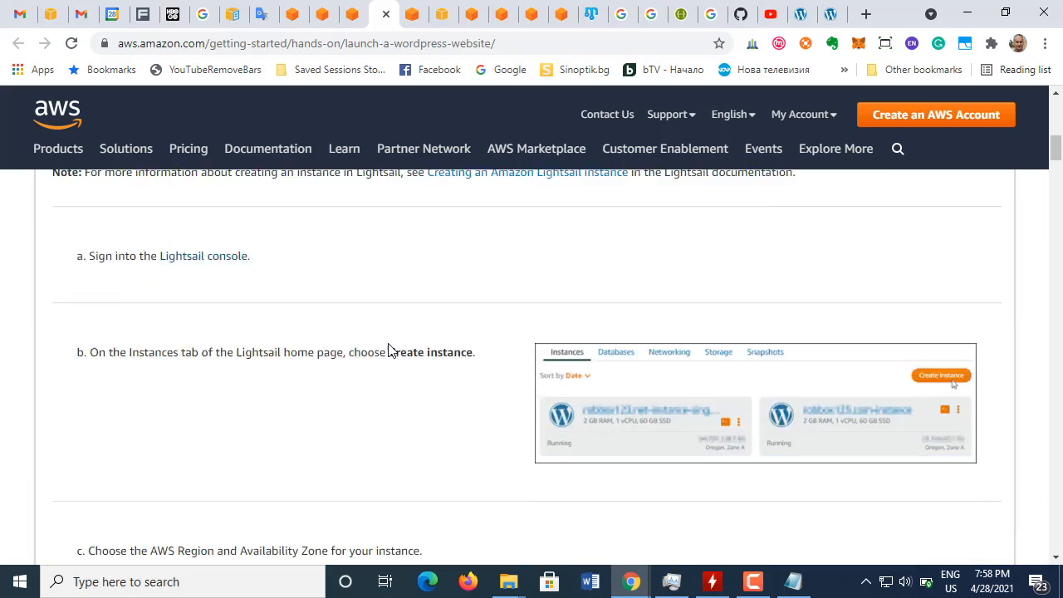
scroll(391, 354, "down", 8)
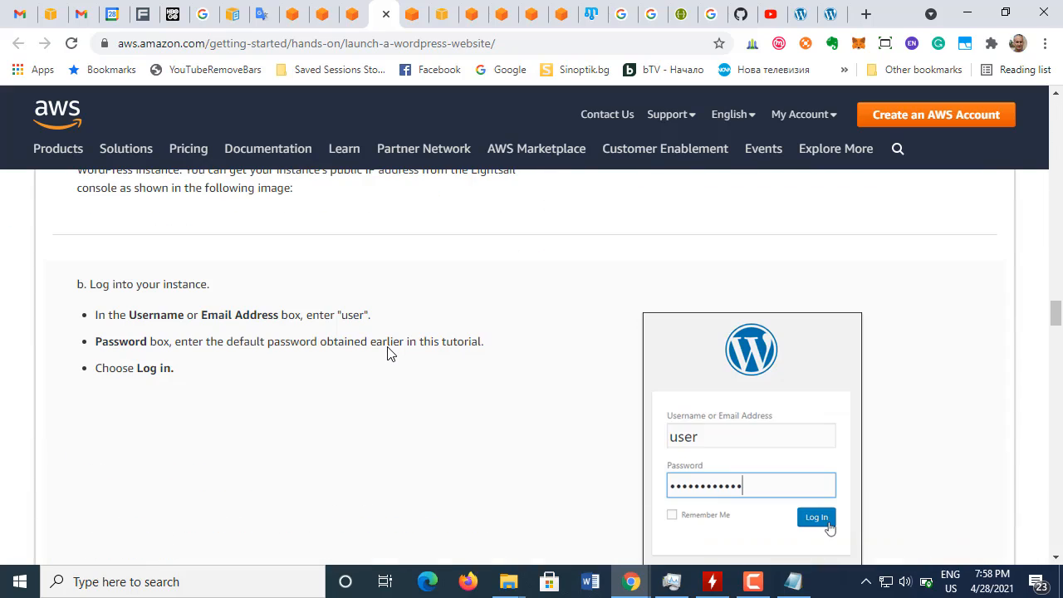
scroll(388, 347, "down", 20)
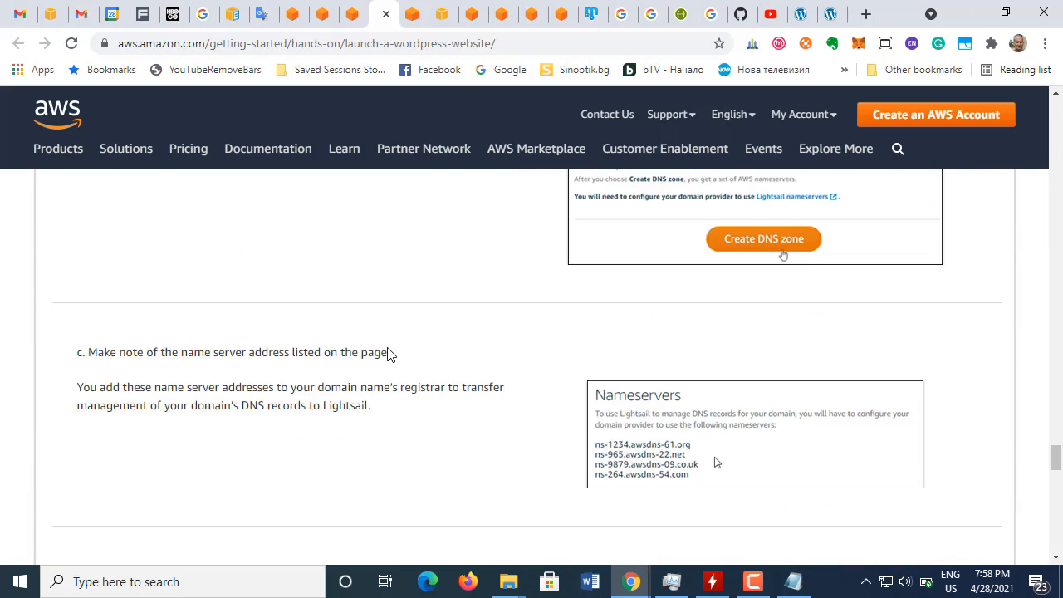
scroll(388, 347, "up", 10)
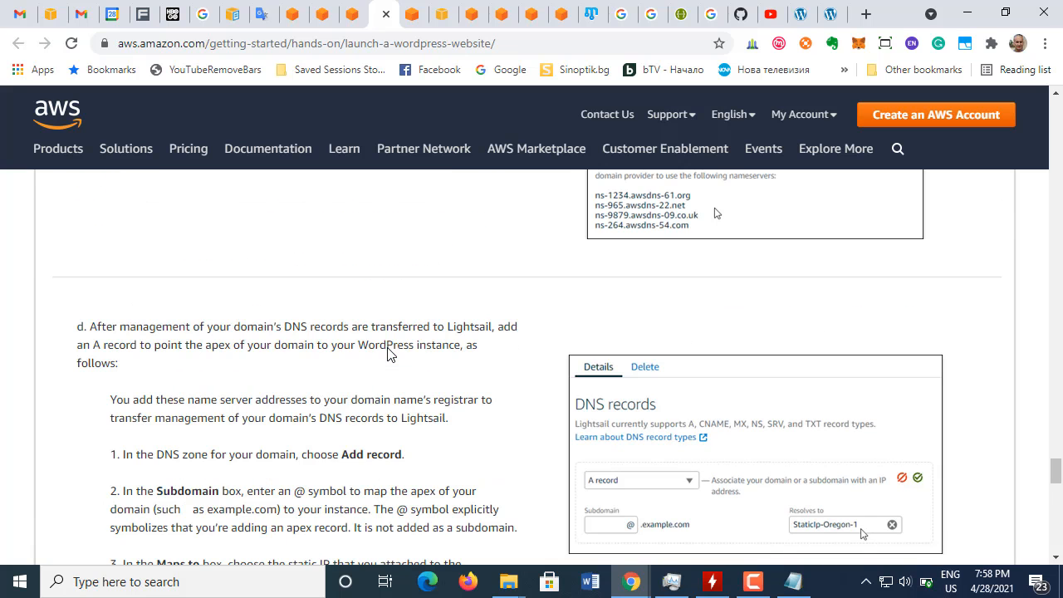
scroll(390, 354, "down", 2)
scroll(388, 348, "up", 1)
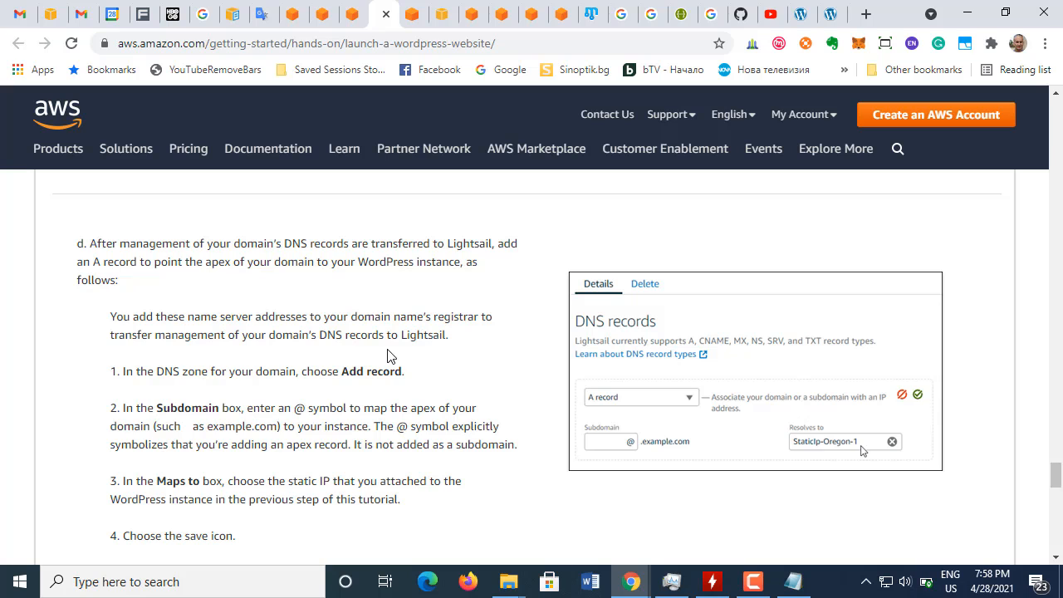
Step: Return to the Route 53 console and view the registered domains list
left_click(442, 14)
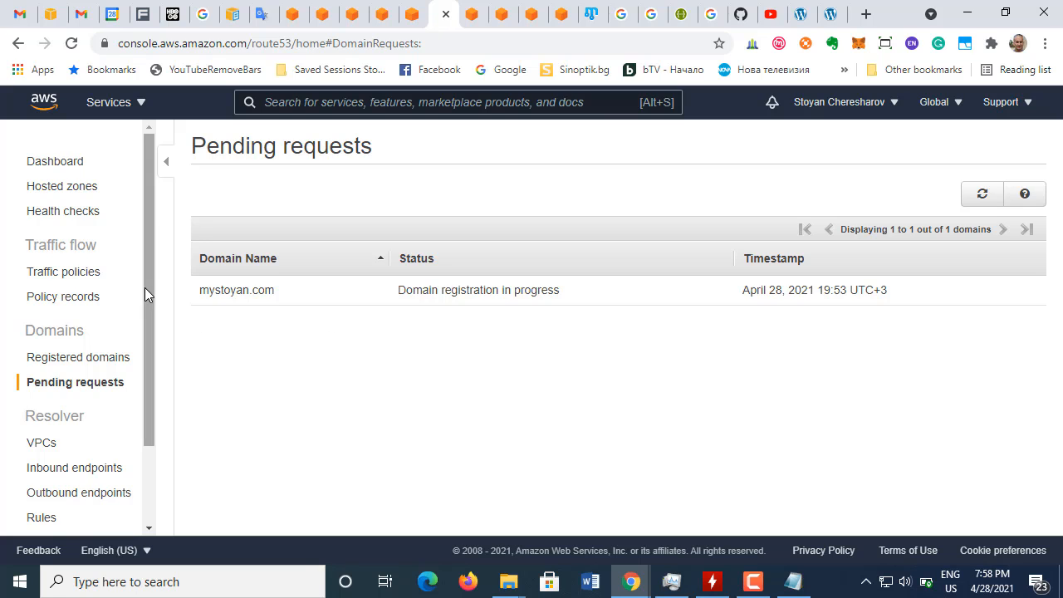
scroll(150, 351, "down", 1)
scroll(150, 358, "down", 1)
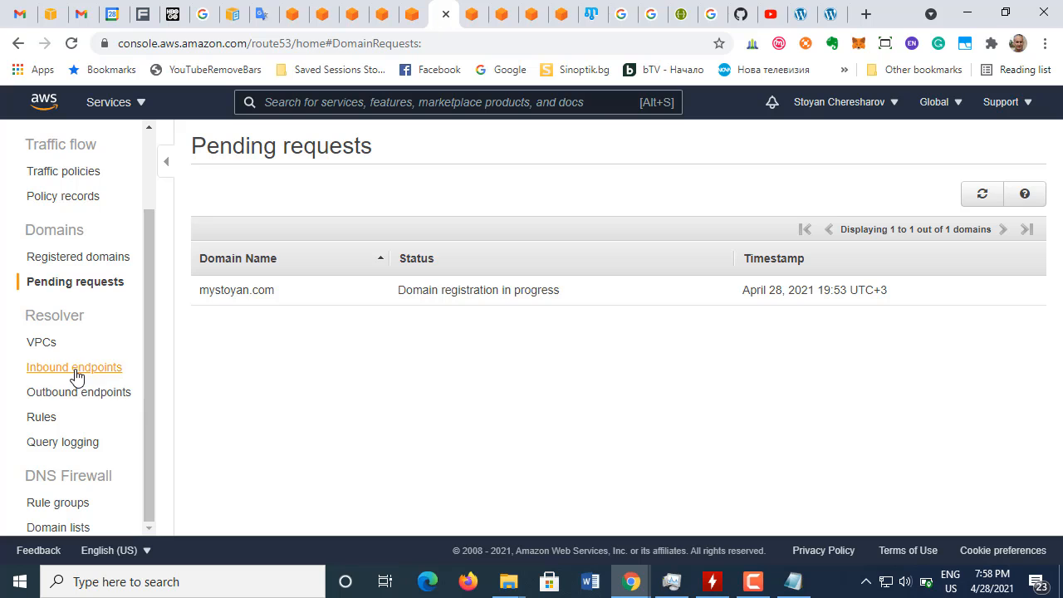
left_click(75, 266)
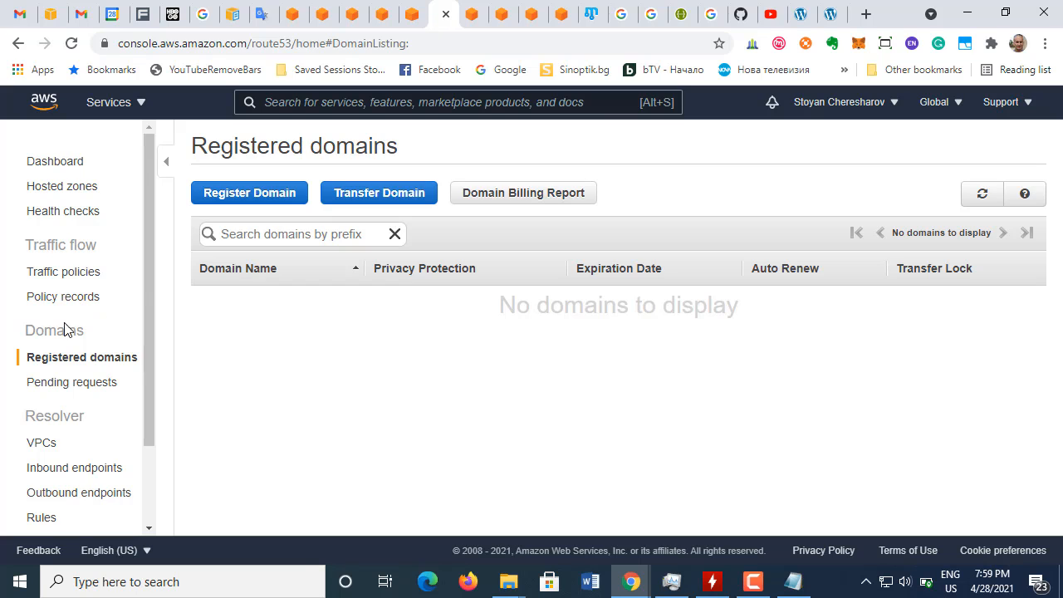
Step: Check the pending domain registration requests in Route 53 and look over the Route 53 dashboard
left_click(67, 383)
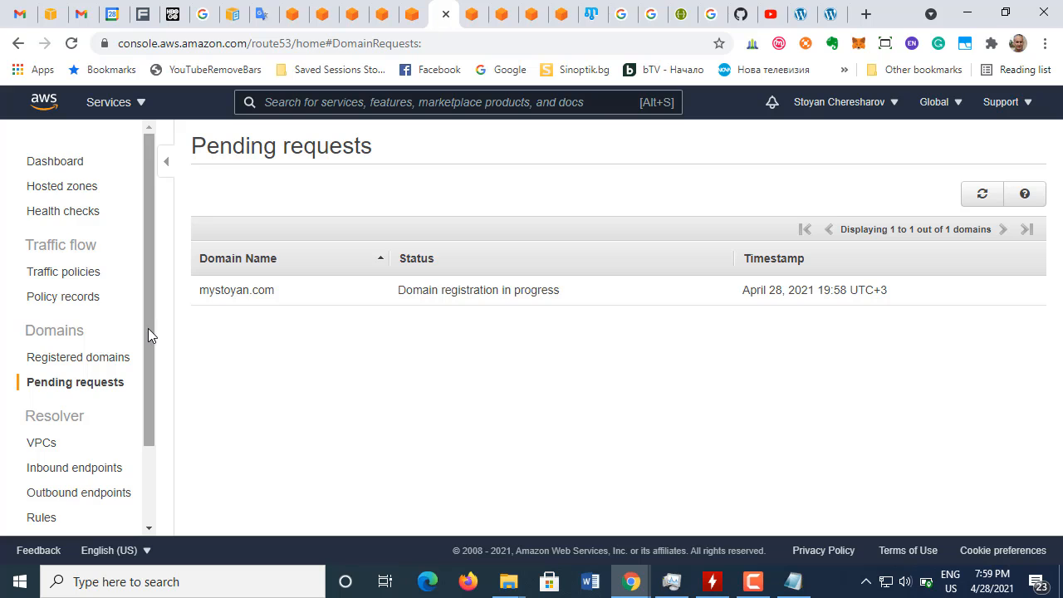
left_click_drag(149, 333, 142, 226)
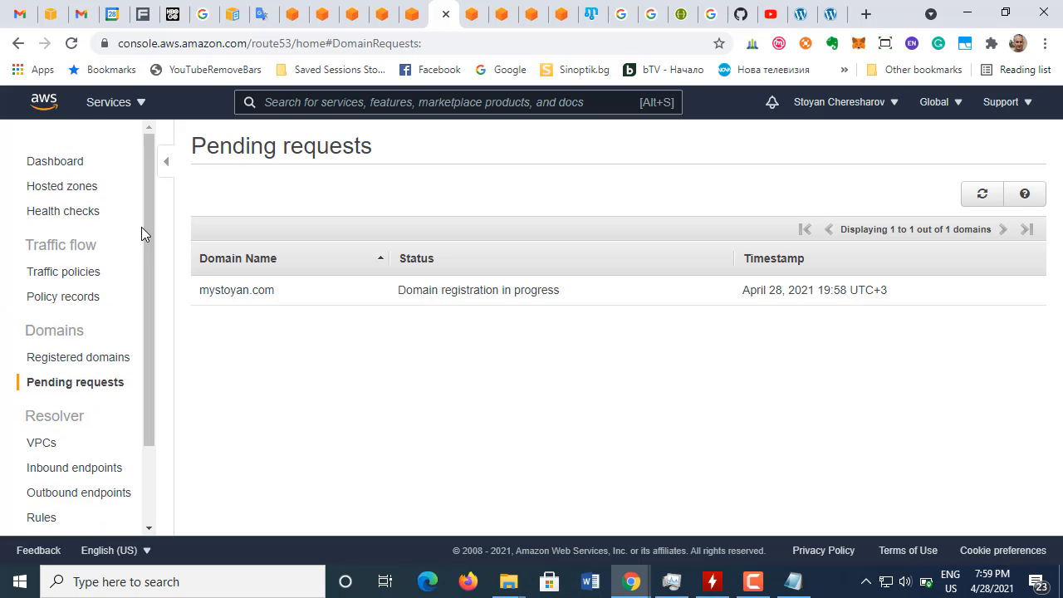
left_click(71, 166)
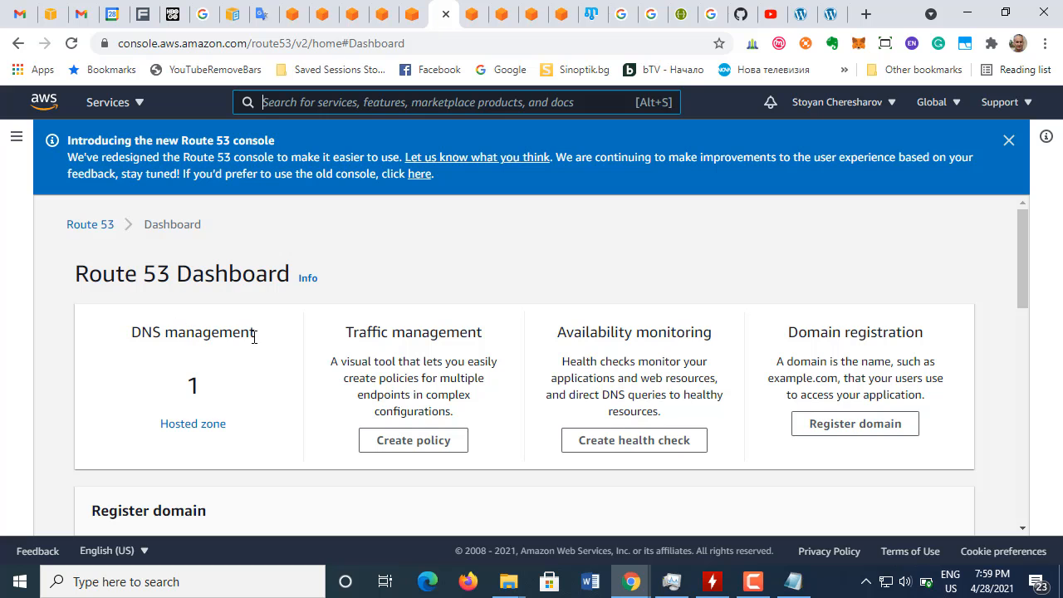
scroll(211, 428, "down", 7)
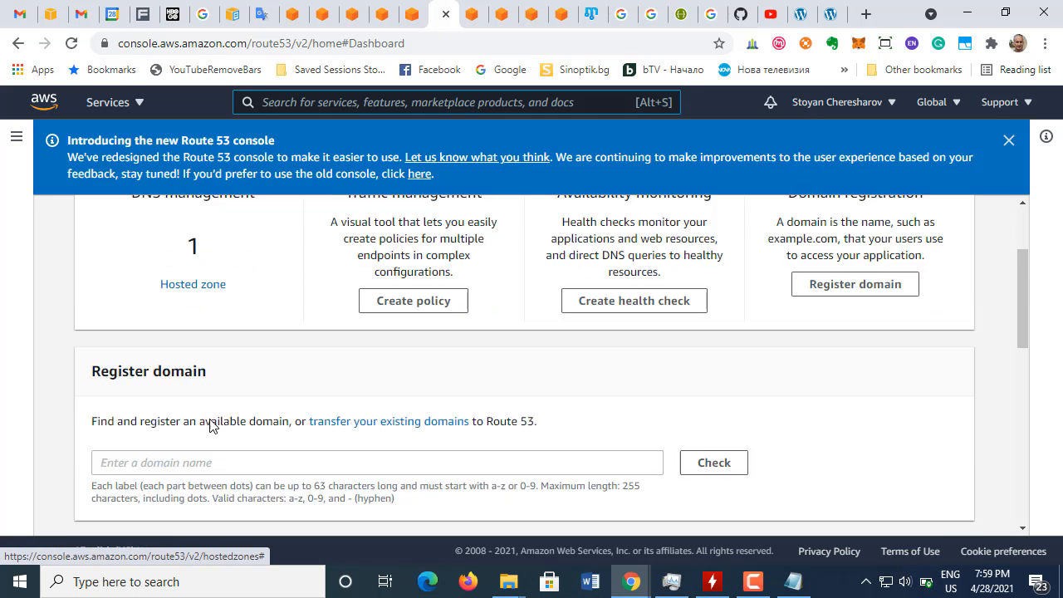
scroll(215, 365, "up", 5)
Step: Open the mystoyan.com hosted zone and view its records
left_click(198, 256)
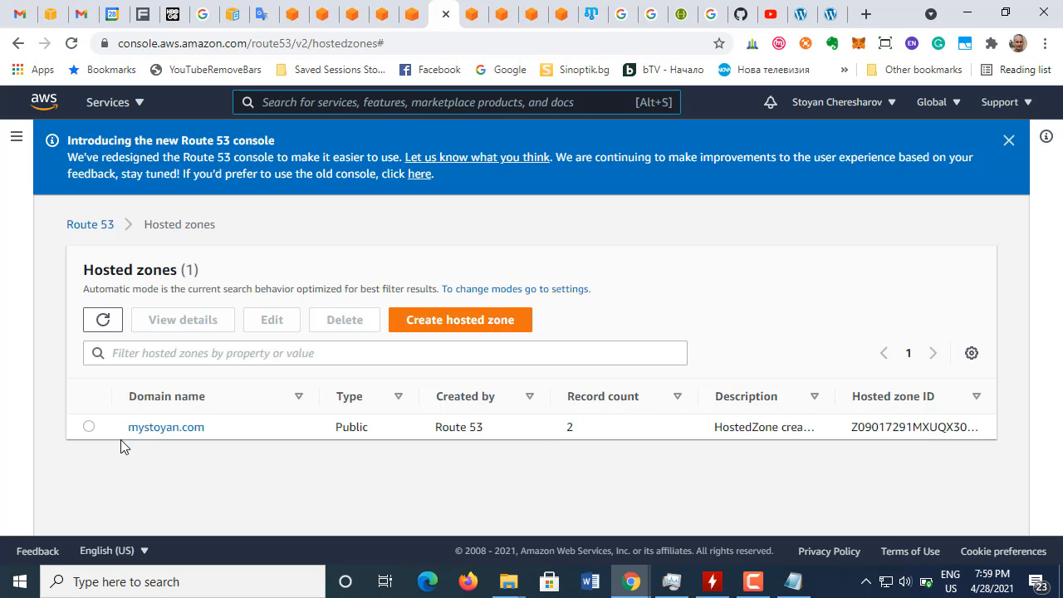
left_click(174, 429)
scroll(391, 384, "down", 5)
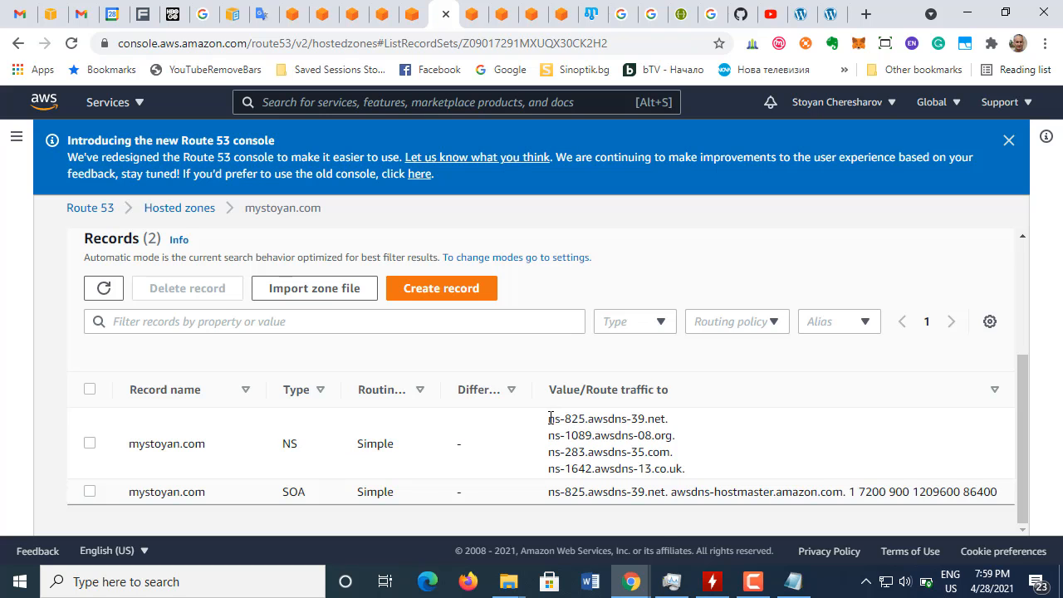
Step: Switch to Notepad, compare the saved Lightsail name servers with the zone's NS record, and put the notes away
left_click(794, 582)
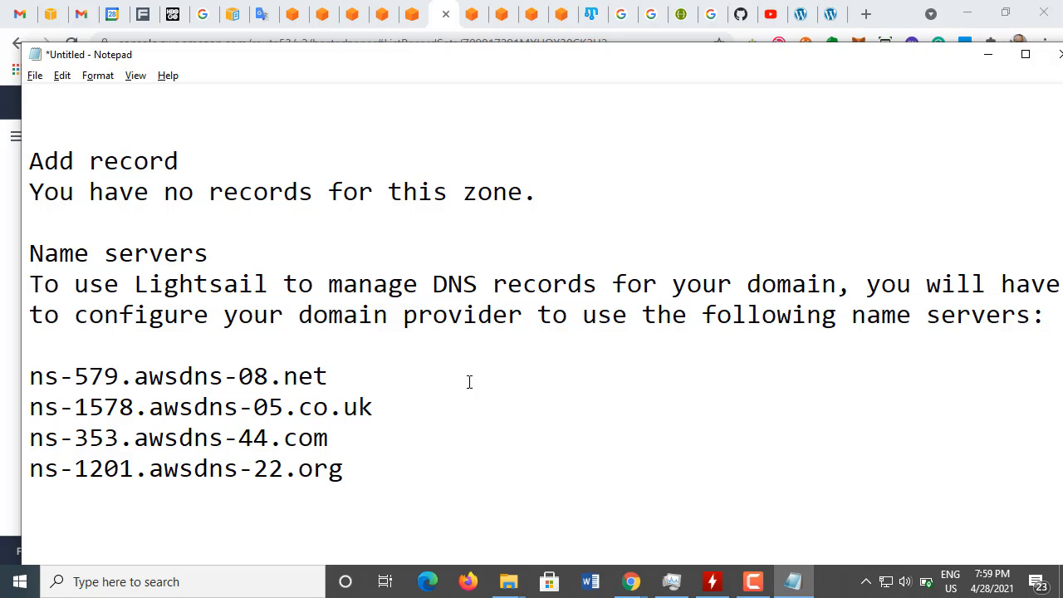
left_click_drag(308, 62, 1008, 59)
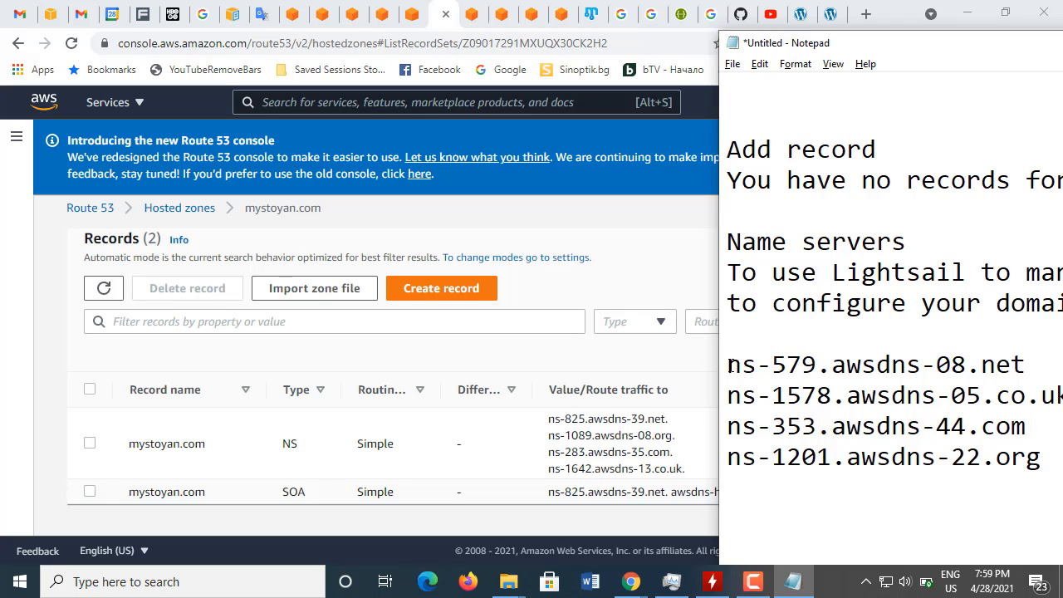
left_click_drag(729, 364, 1038, 455)
left_click(894, 402)
left_click_drag(727, 364, 1045, 460)
left_click(873, 423)
left_click_drag(847, 50, 154, 0)
left_click(955, 19)
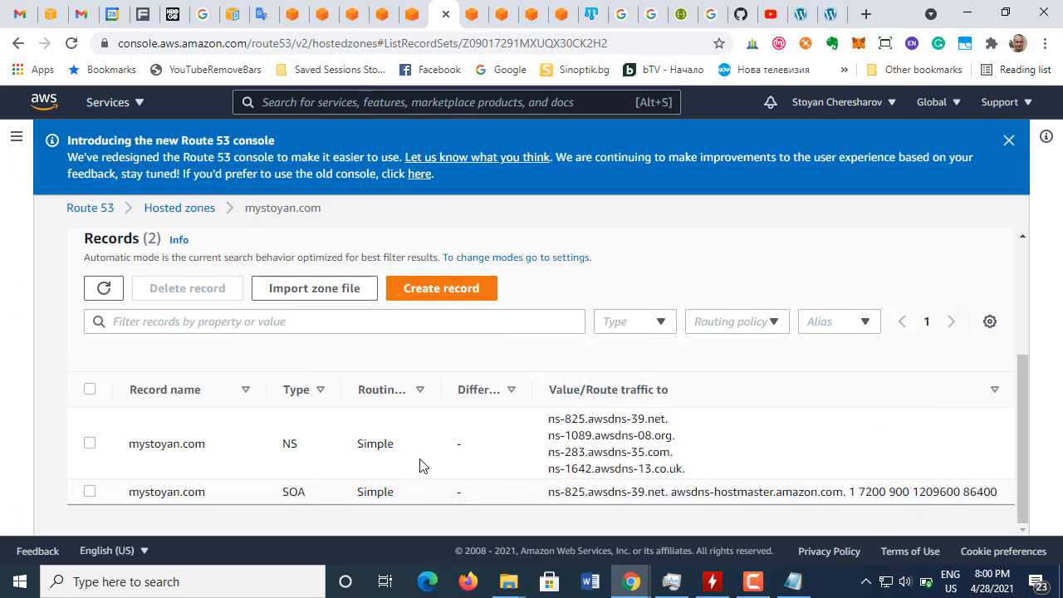
Step: Inspect the record details of the mystoyan.com NS and SOA records, leaving both unselected
scroll(473, 446, "up", 3)
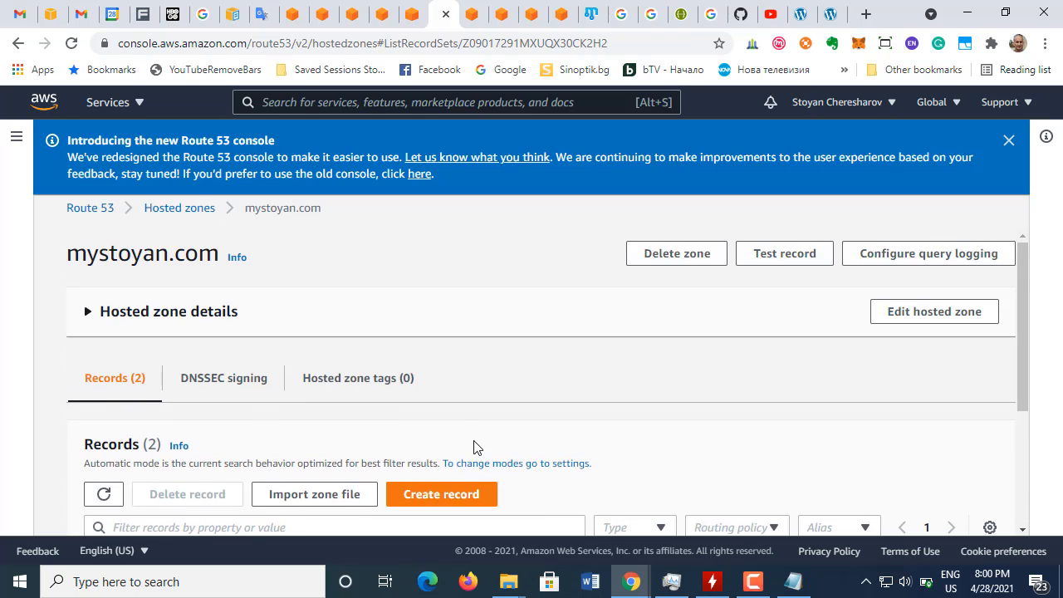
scroll(473, 446, "down", 3)
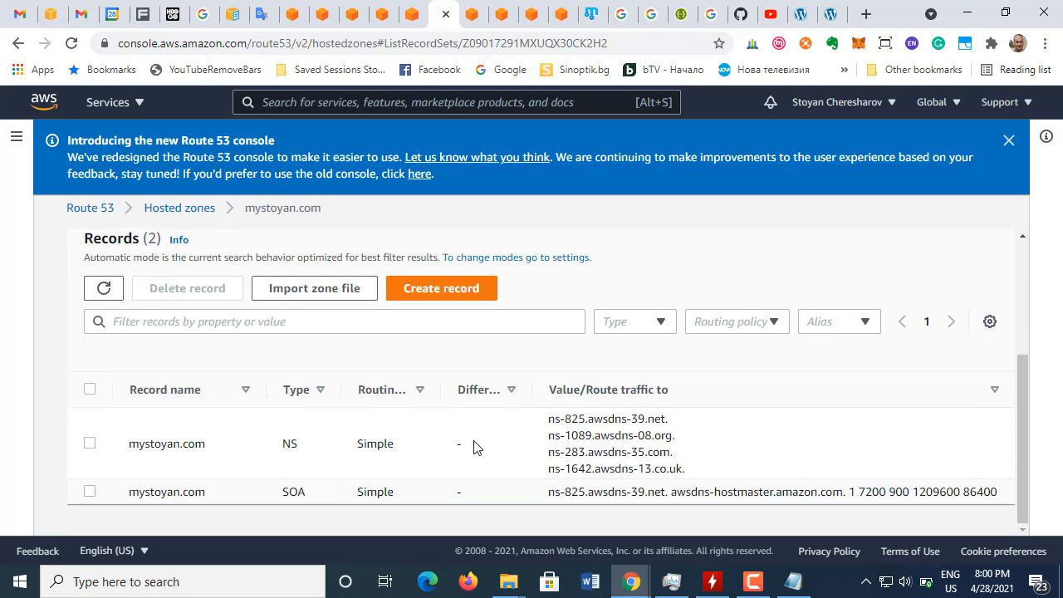
left_click(90, 444)
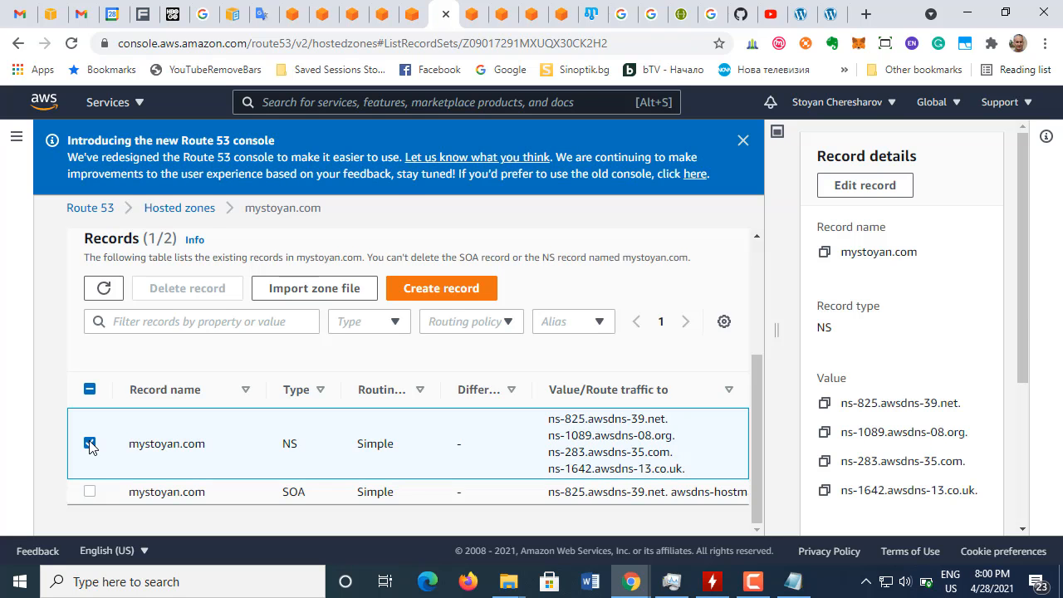
left_click(90, 444)
left_click(90, 494)
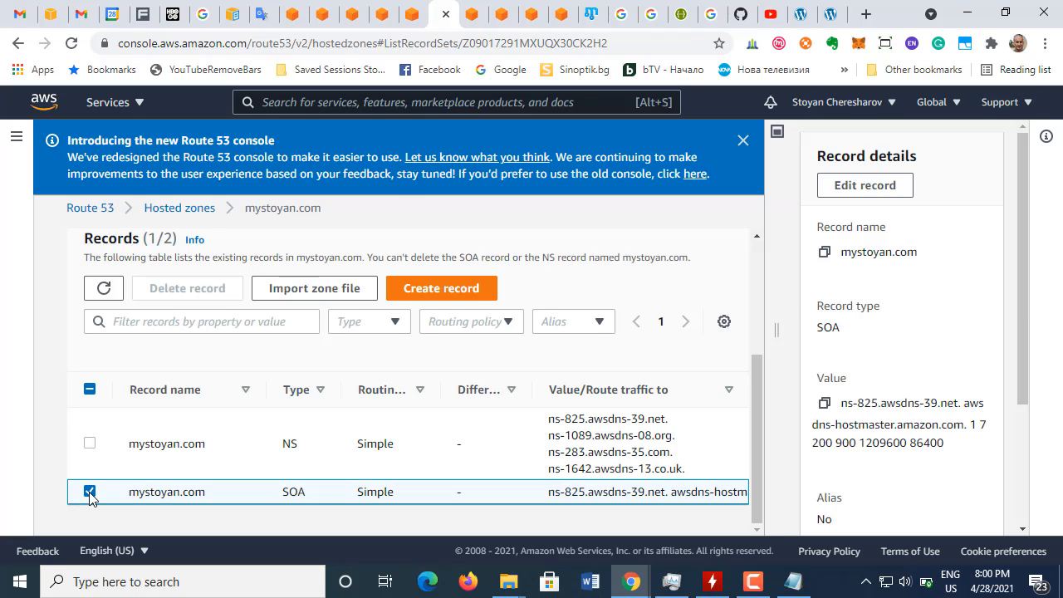
left_click(89, 492)
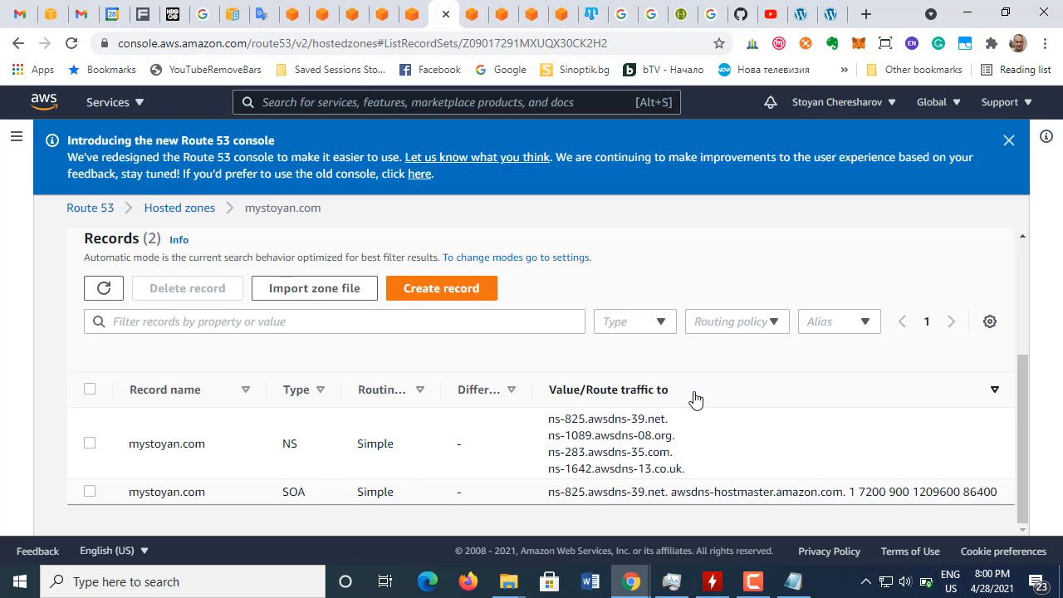
scroll(696, 400, "up", 3)
scroll(695, 400, "down", 3)
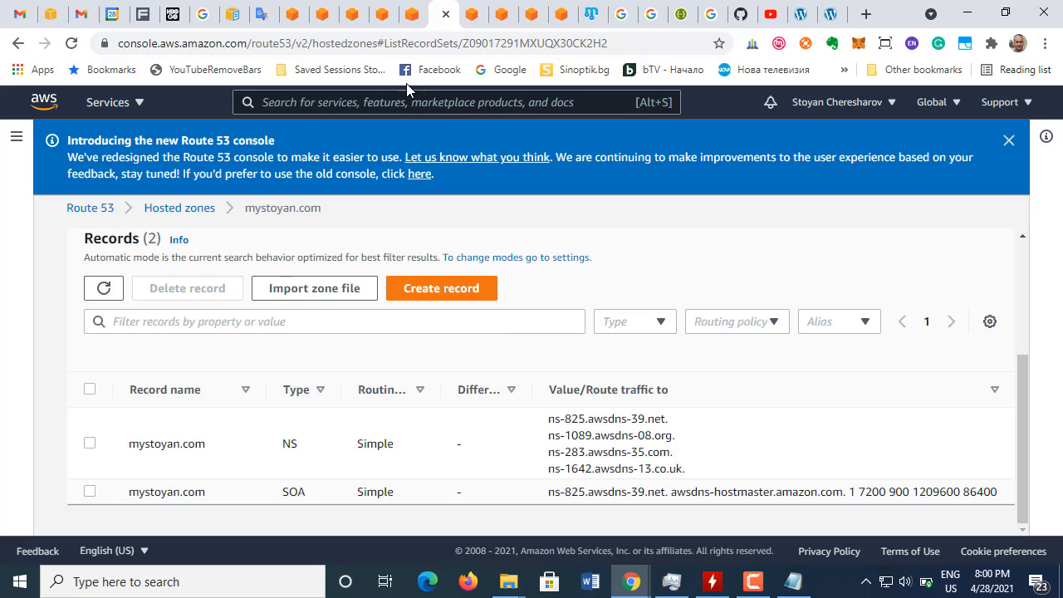
Step: View the Lightsail DNS zone and reread the tutorial's note on adding name server addresses at the registrar
left_click(410, 14)
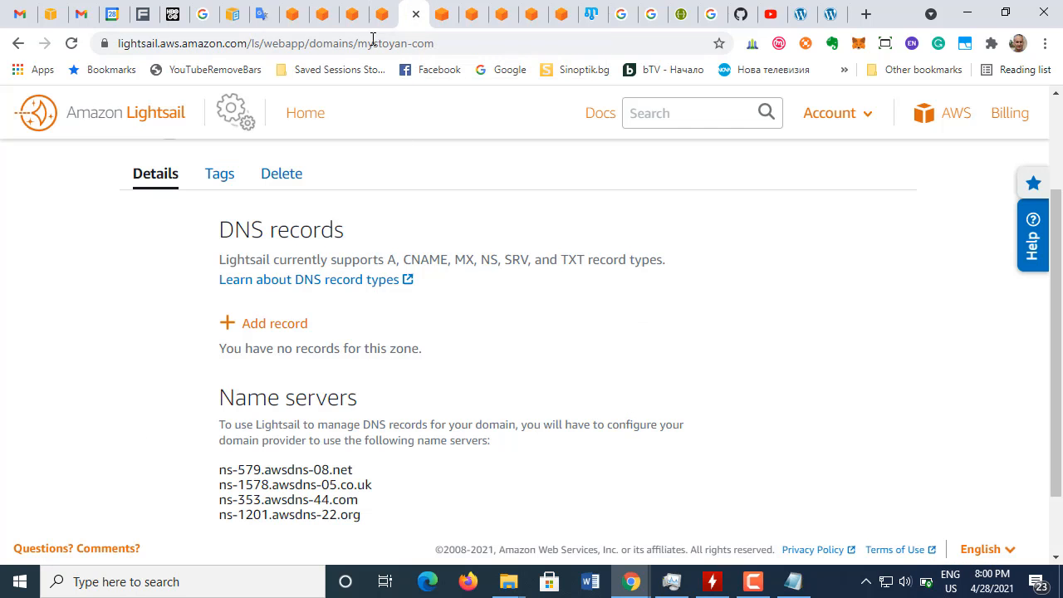
left_click(385, 16)
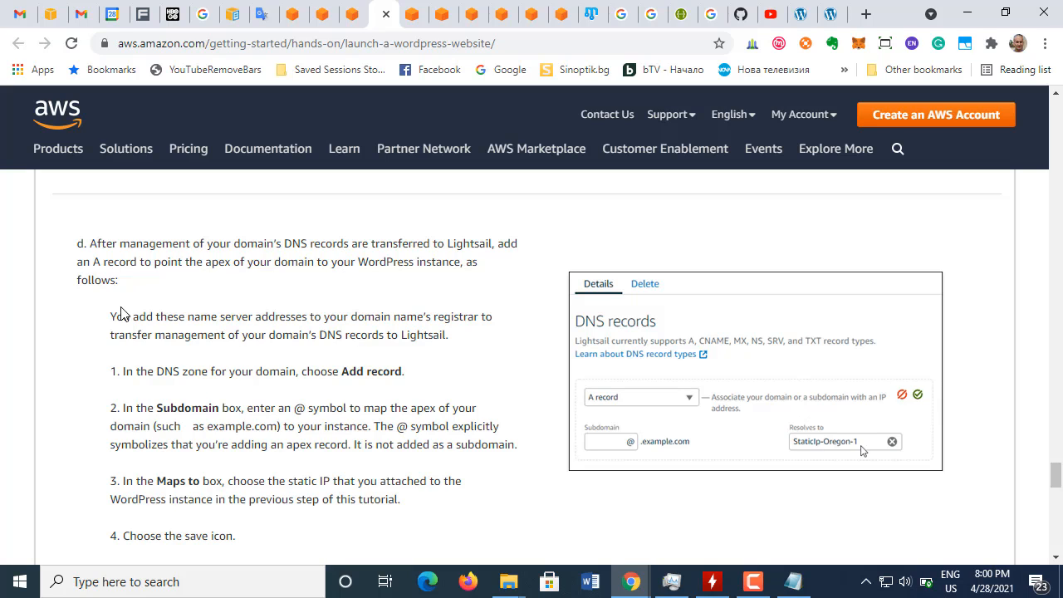
left_click_drag(112, 317, 435, 356)
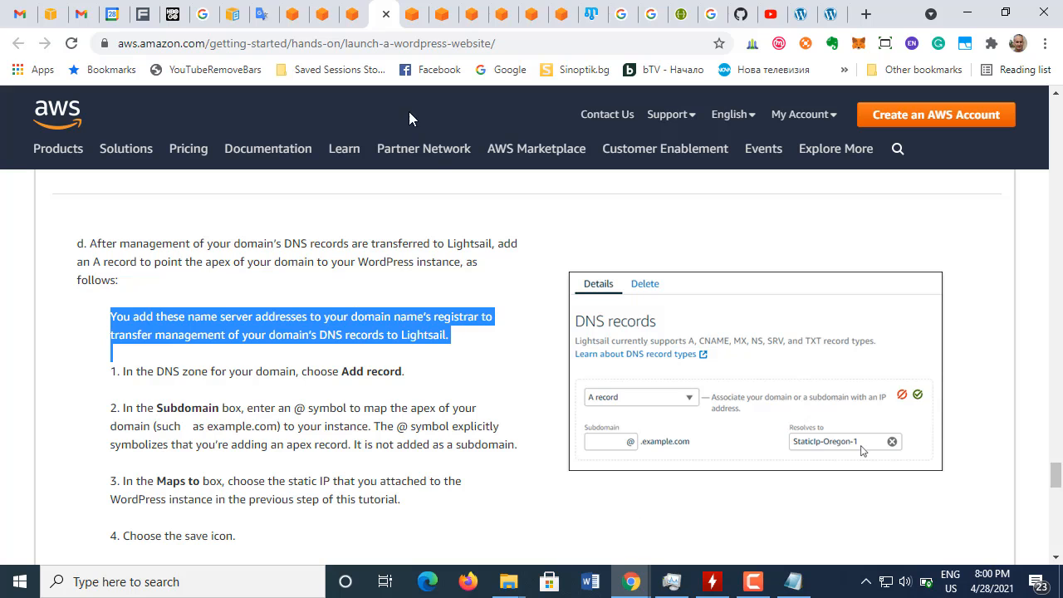
Step: Add an A record in the Lightsail DNS zone for mystoyan.com with @ as its subdomain
left_click(412, 24)
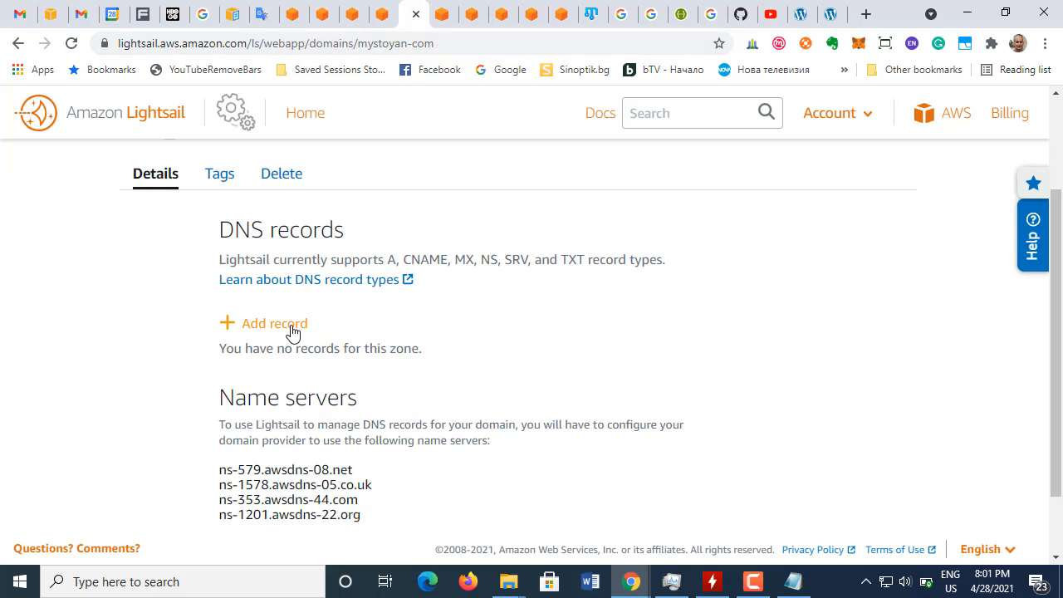
left_click(292, 333)
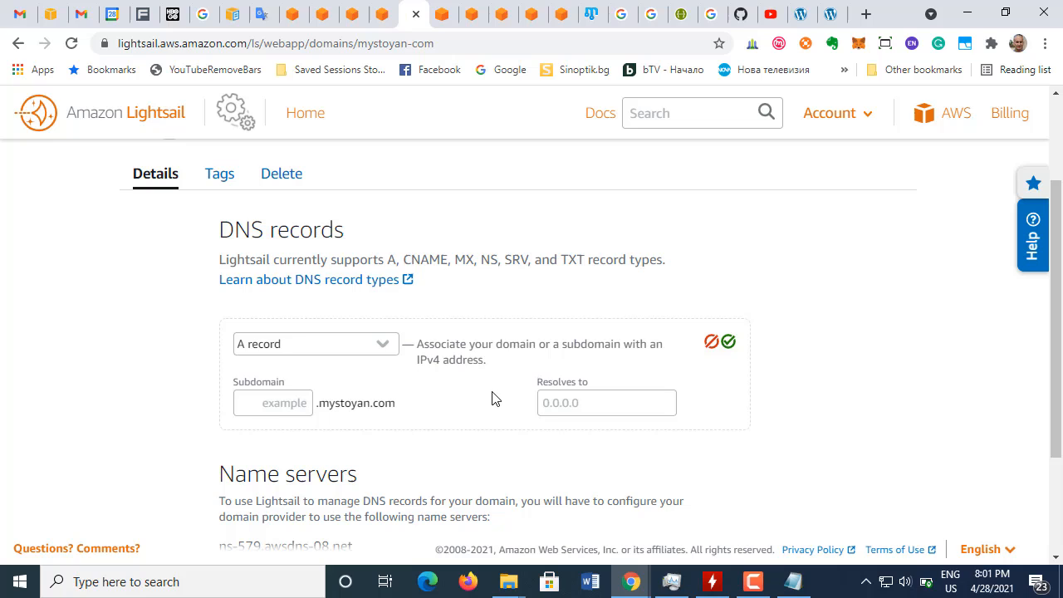
left_click(300, 401)
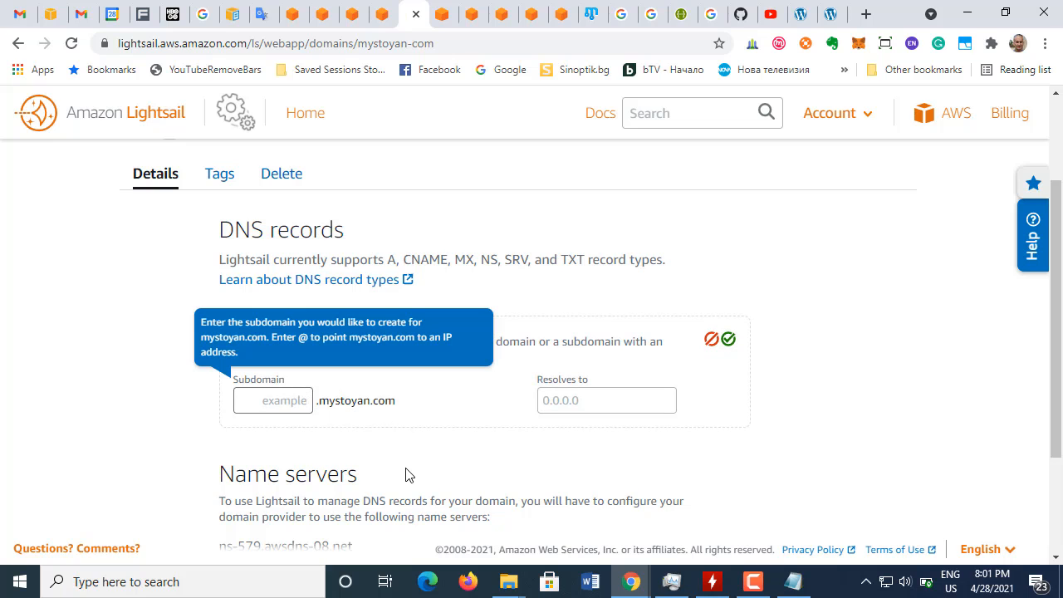
type("@")
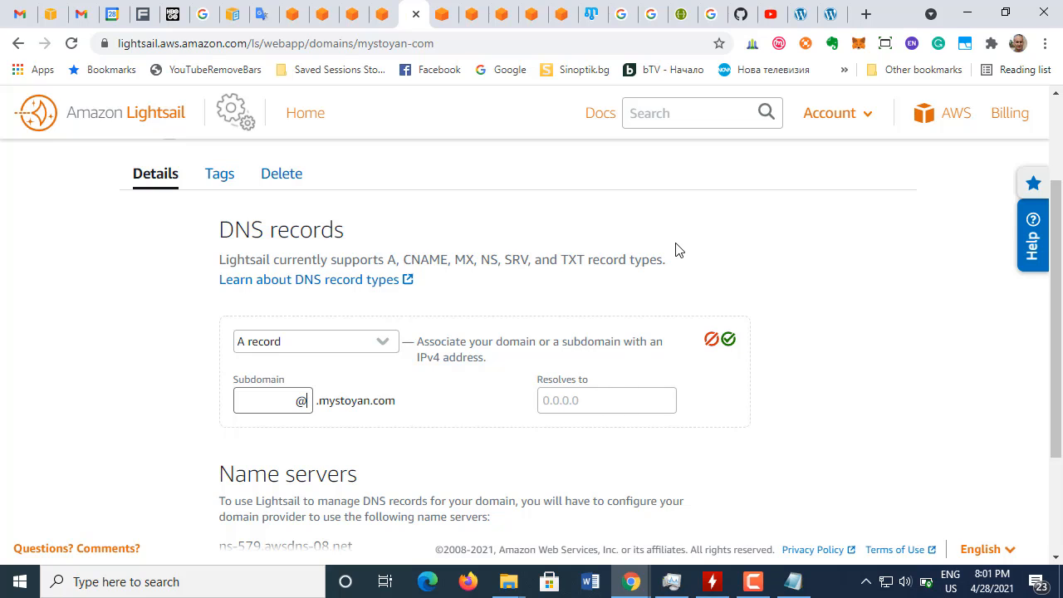
Step: Look up the IP address of the running WordPress site and go back to the Route 53 records
left_click(801, 14)
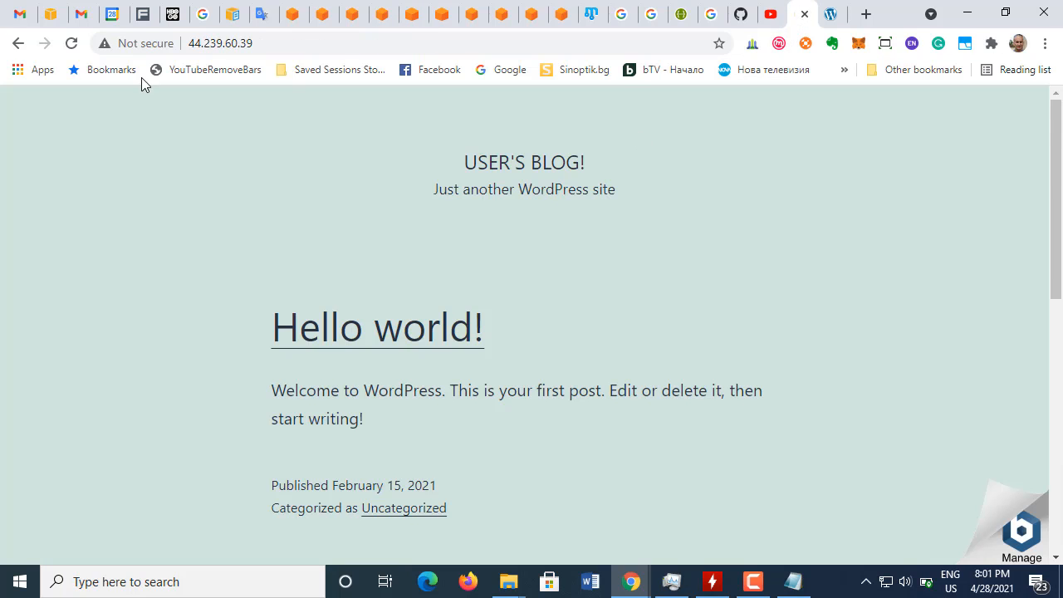
left_click_drag(252, 42, 176, 43)
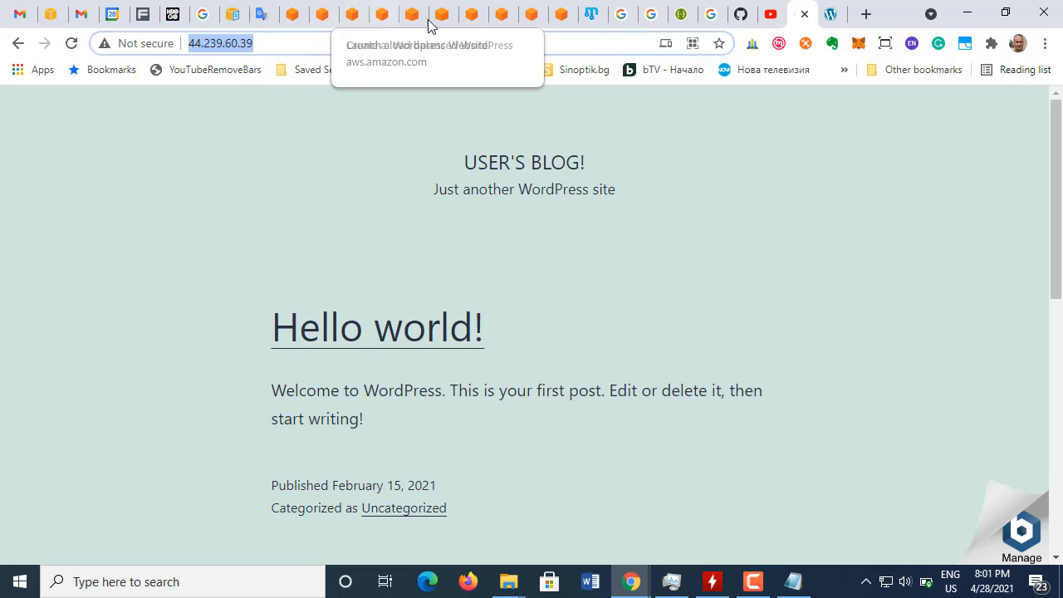
left_click(444, 25)
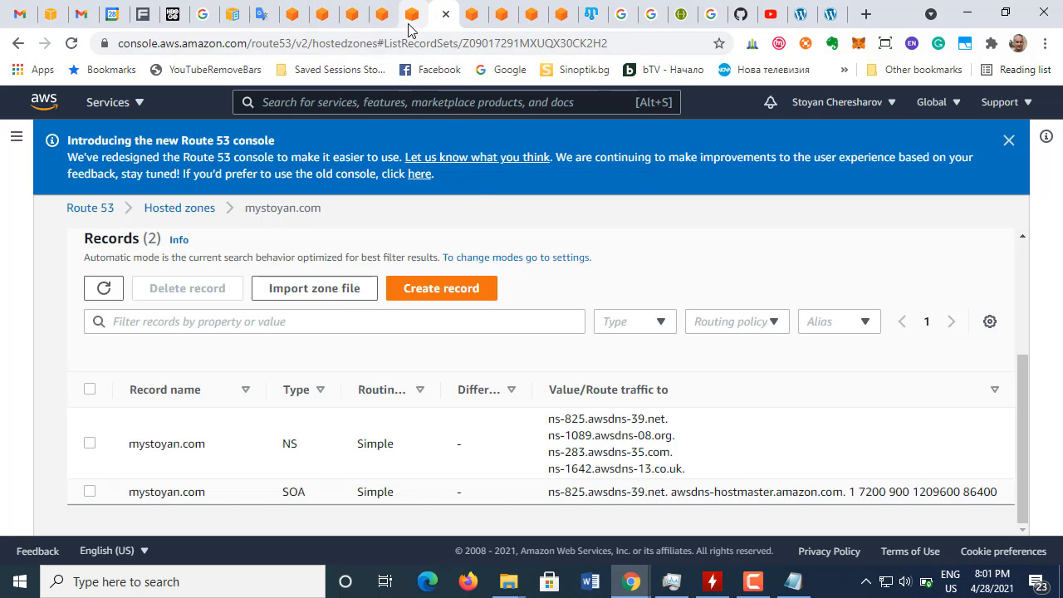
Step: Set the Lightsail A record for the apex of mystoyan.com to resolve to StaticIp-1-Oregon
left_click(407, 23)
left_click(569, 401)
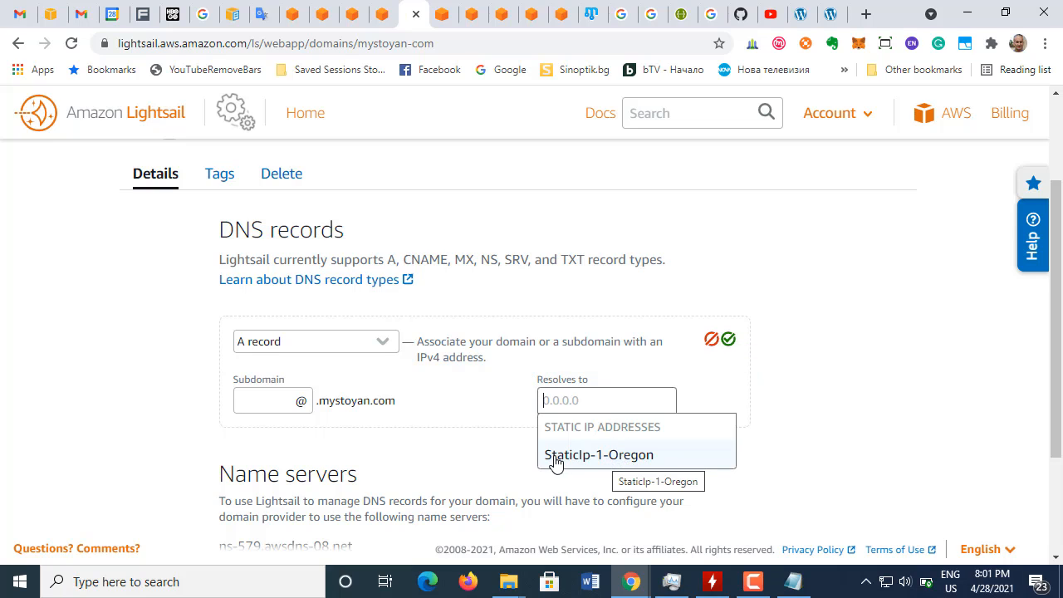
left_click(607, 458)
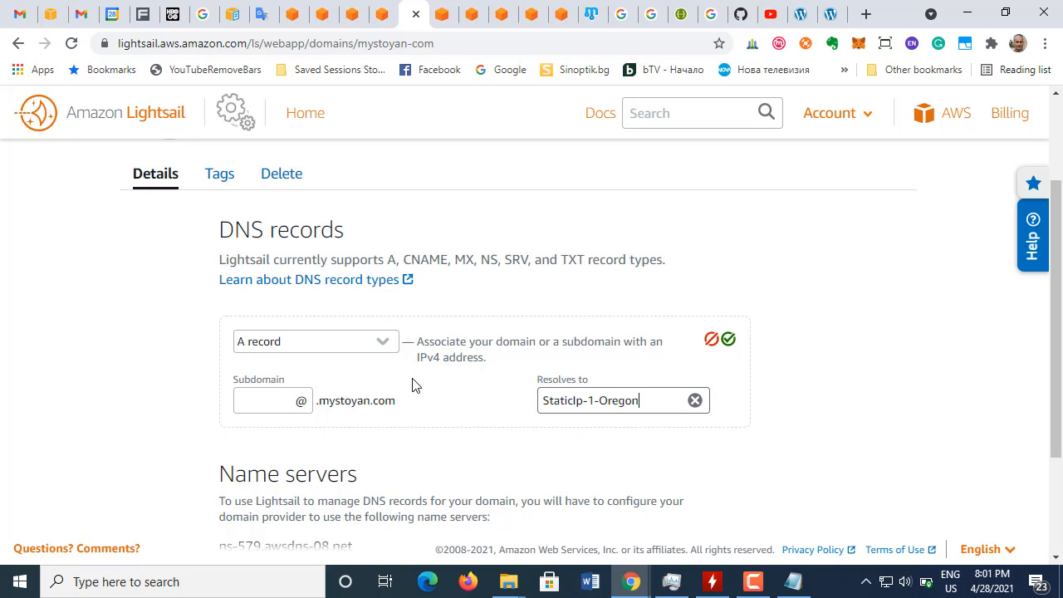
scroll(416, 390, "down", 2)
scroll(419, 397, "up", 1)
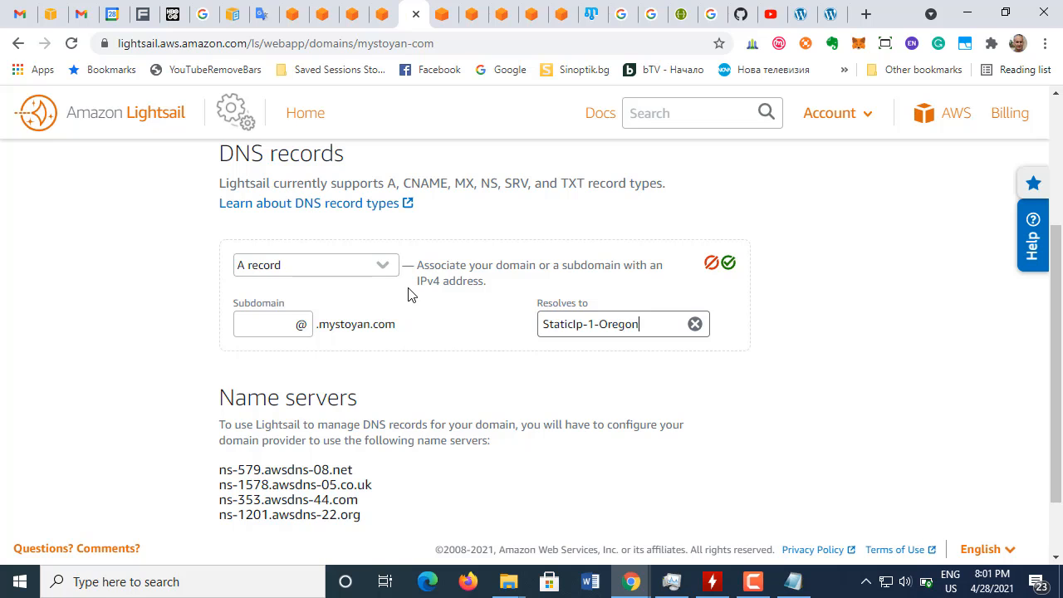
Step: Reread the tutorial's A record instructions through the DNS propagation note, and switch to the load-balanced WordPress tutorial
left_click(382, 15)
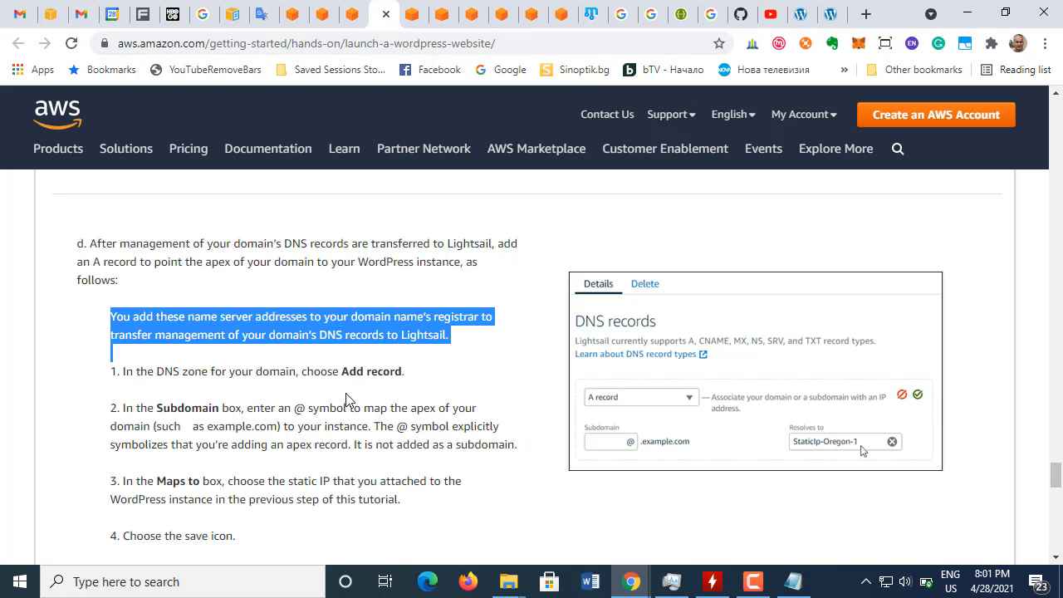
left_click_drag(122, 369, 413, 372)
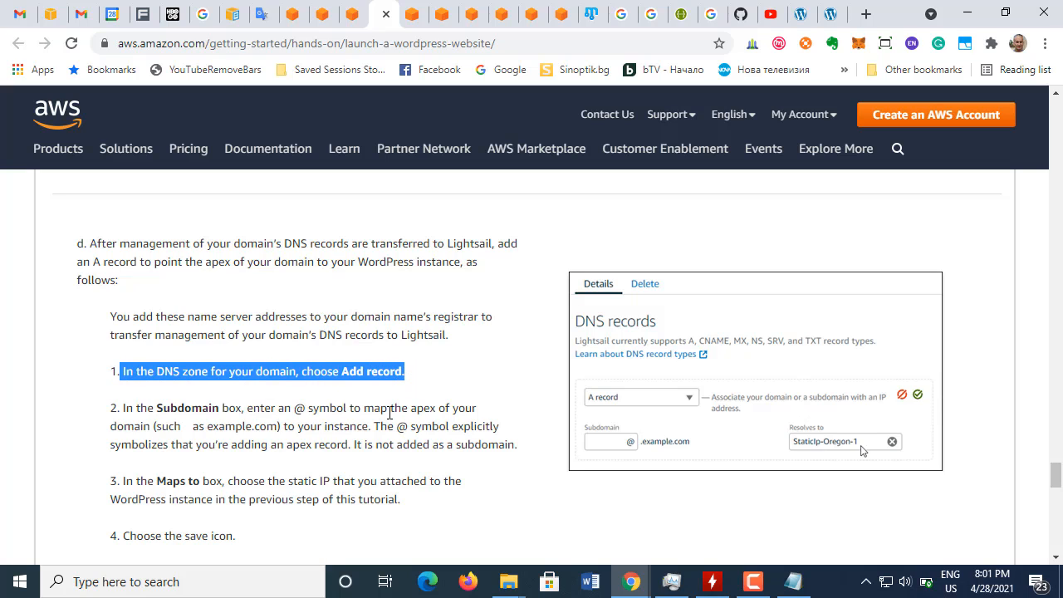
left_click_drag(123, 407, 332, 427)
left_click_drag(399, 432, 518, 447)
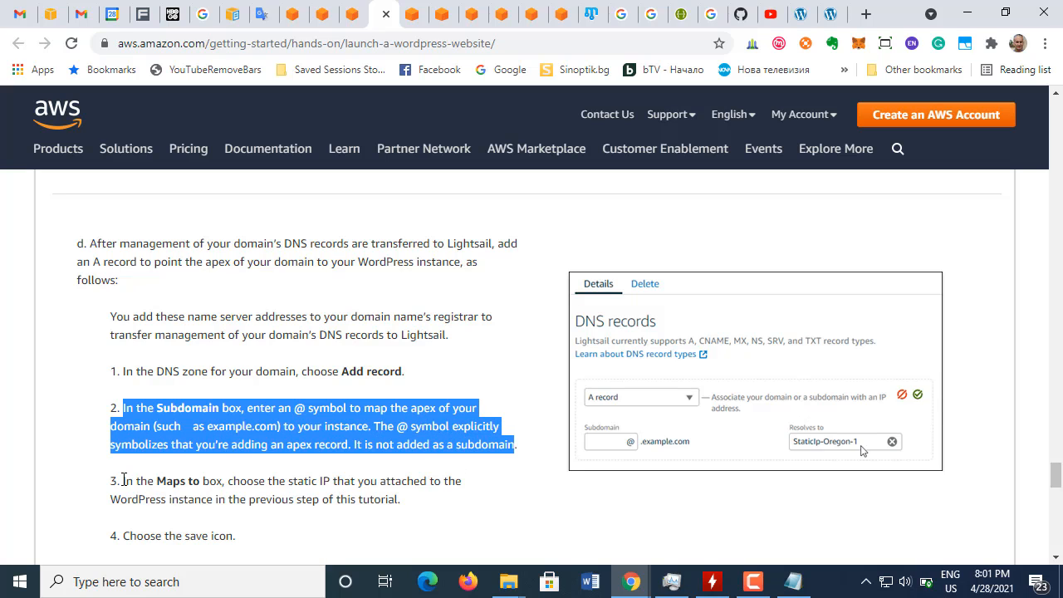
left_click_drag(123, 480, 380, 482)
left_click(315, 499)
scroll(161, 402, "down", 2)
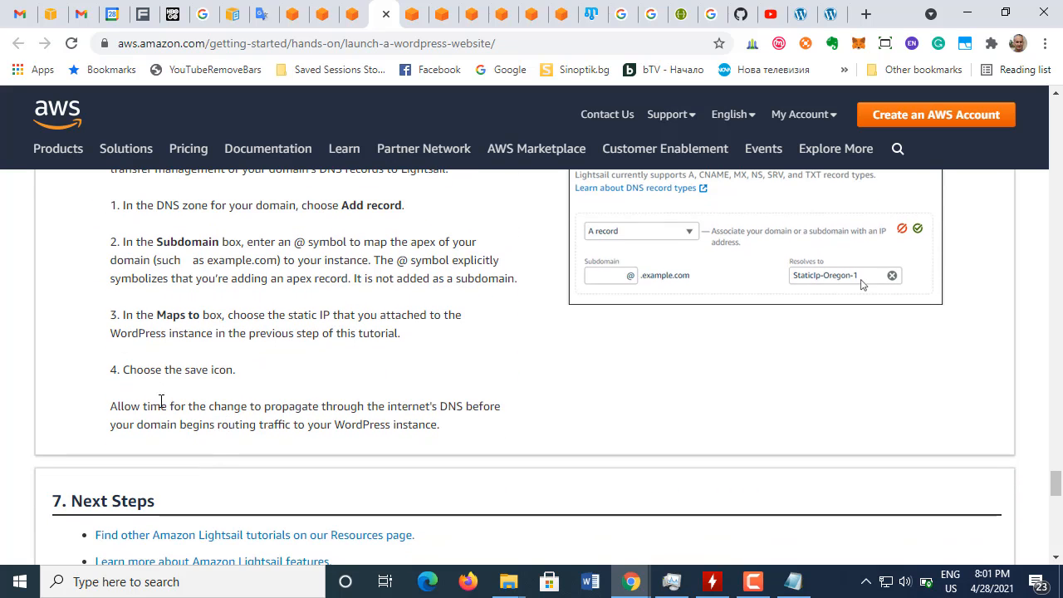
left_click_drag(109, 407, 445, 434)
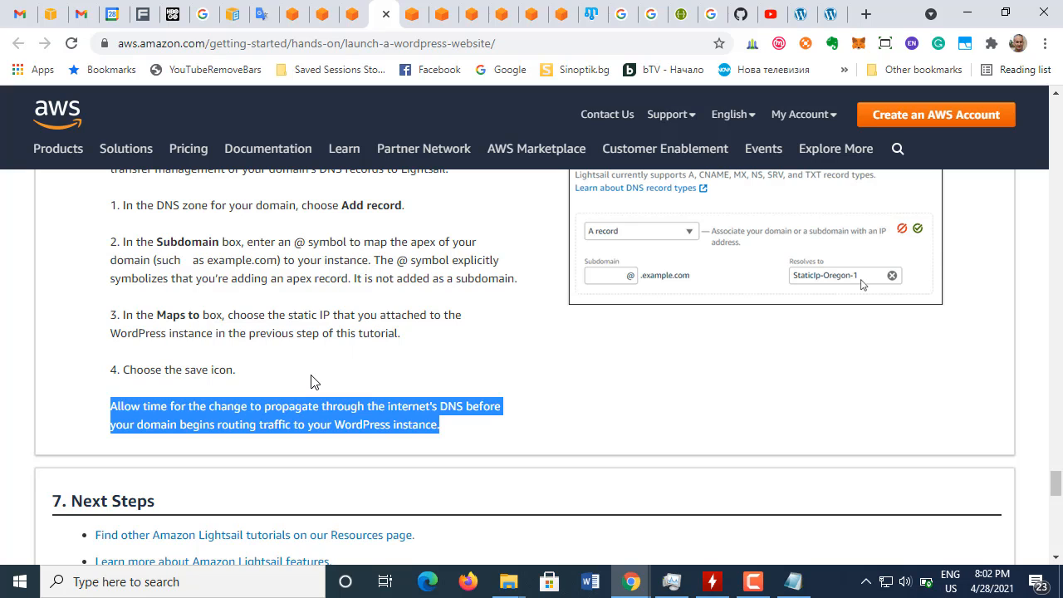
scroll(311, 381, "up", 3)
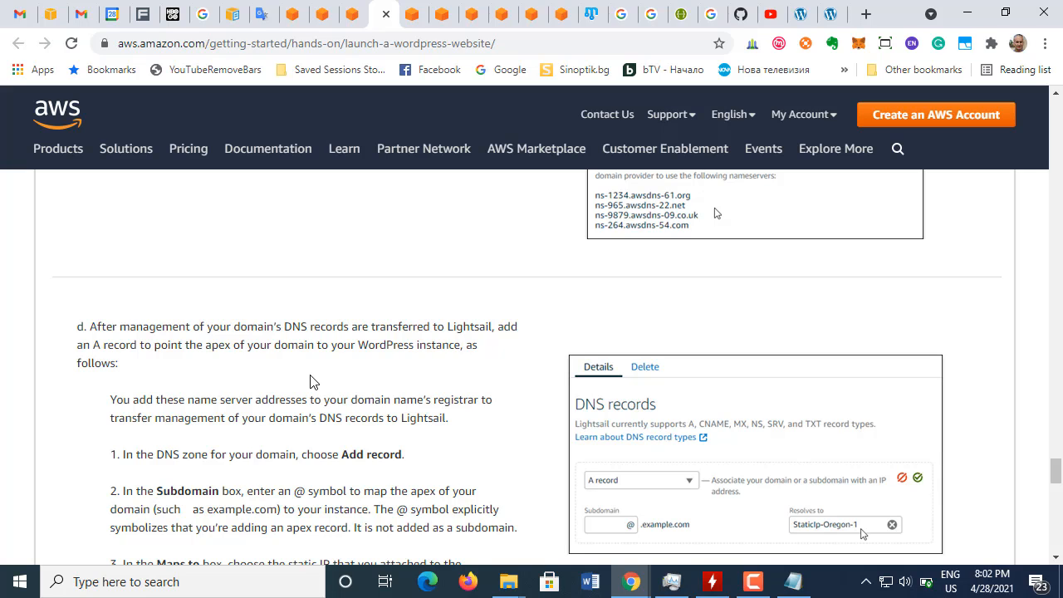
left_click(349, 17)
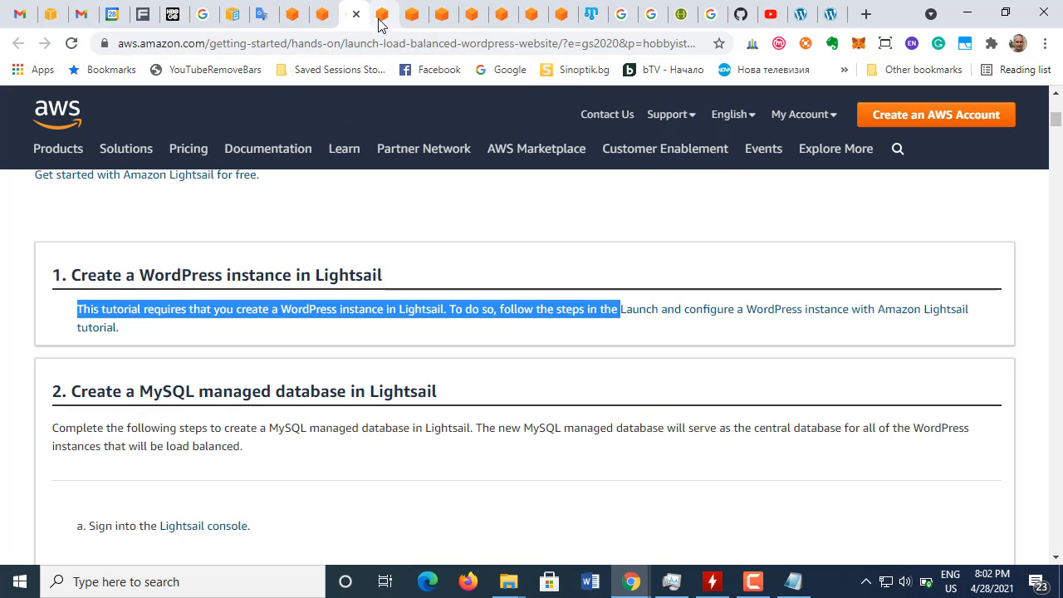
Step: Return to the Lightsail DNS zone for mystoyan.com and check the available record types and the listed name servers
left_click(382, 24)
left_click(413, 23)
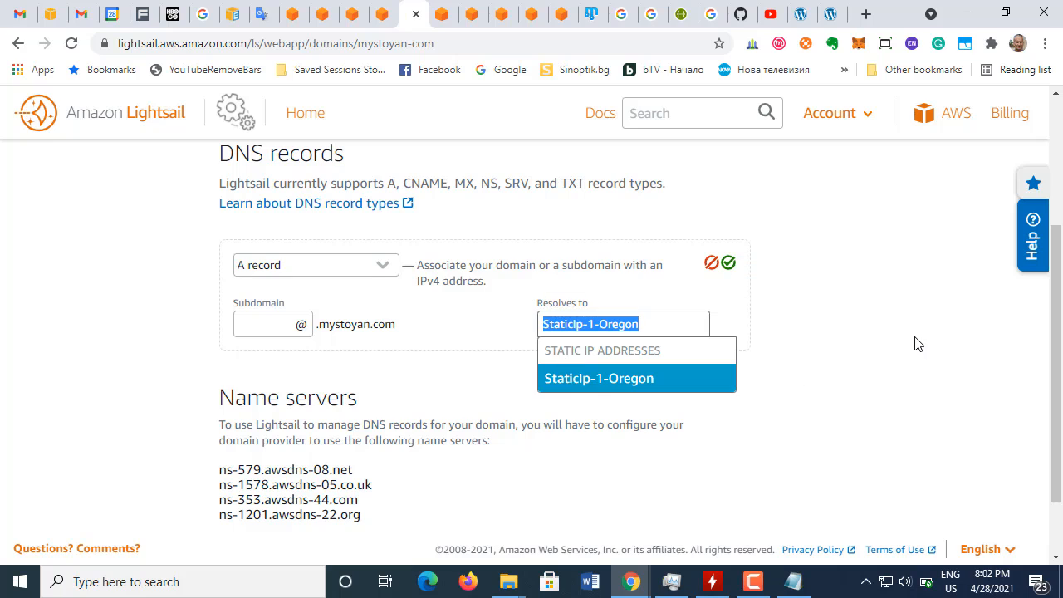
left_click(789, 371)
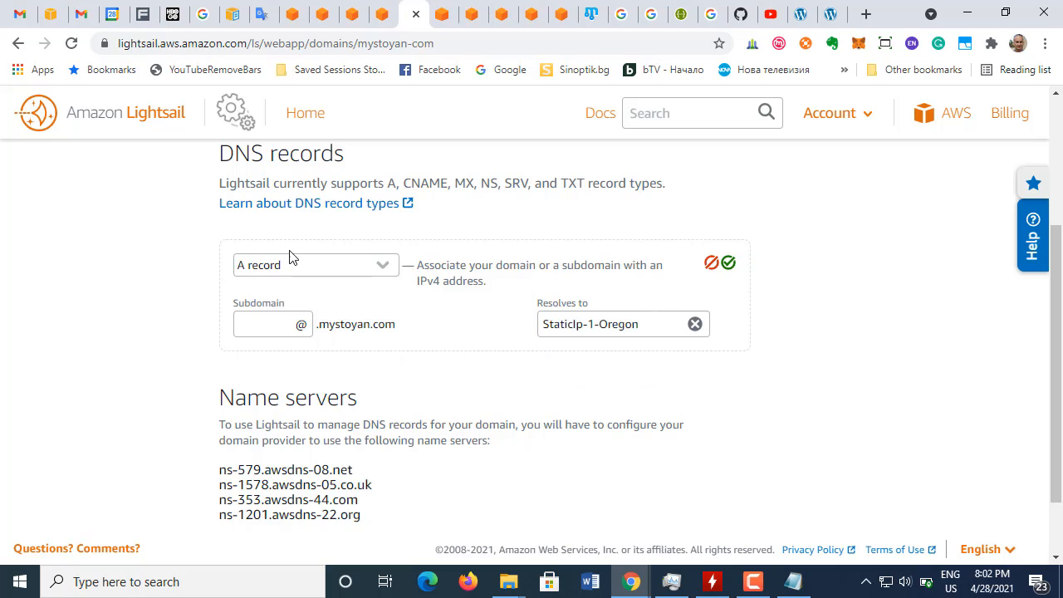
left_click(383, 271)
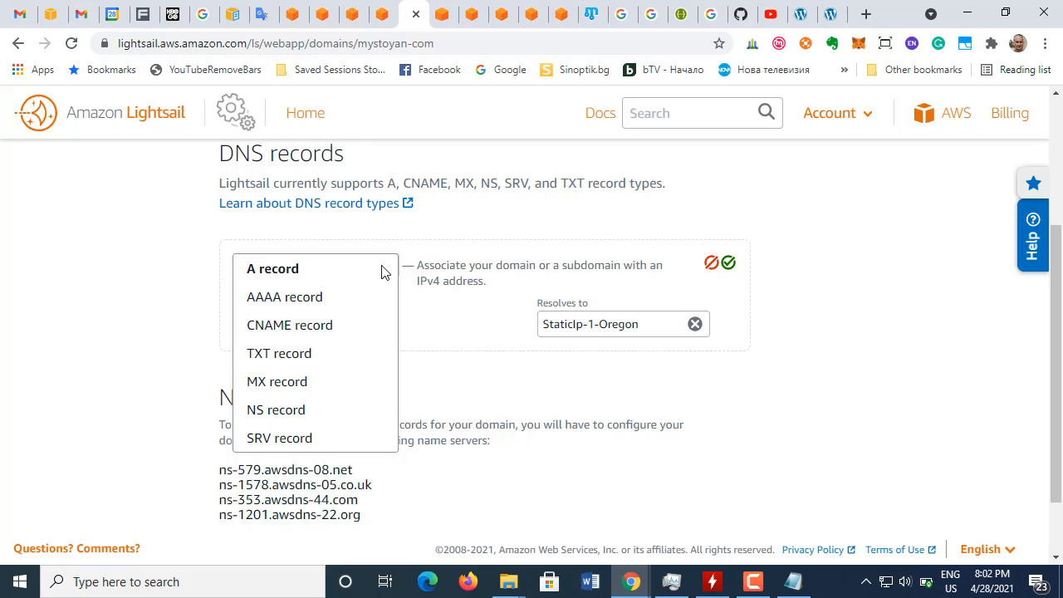
left_click(804, 246)
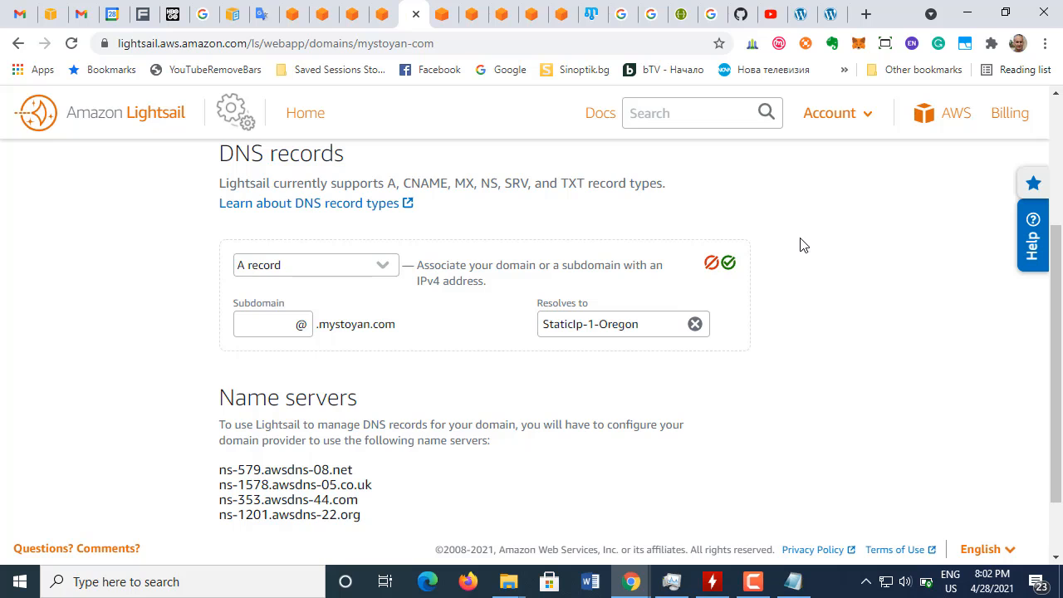
scroll(784, 311, "down", 1)
scroll(781, 316, "up", 2)
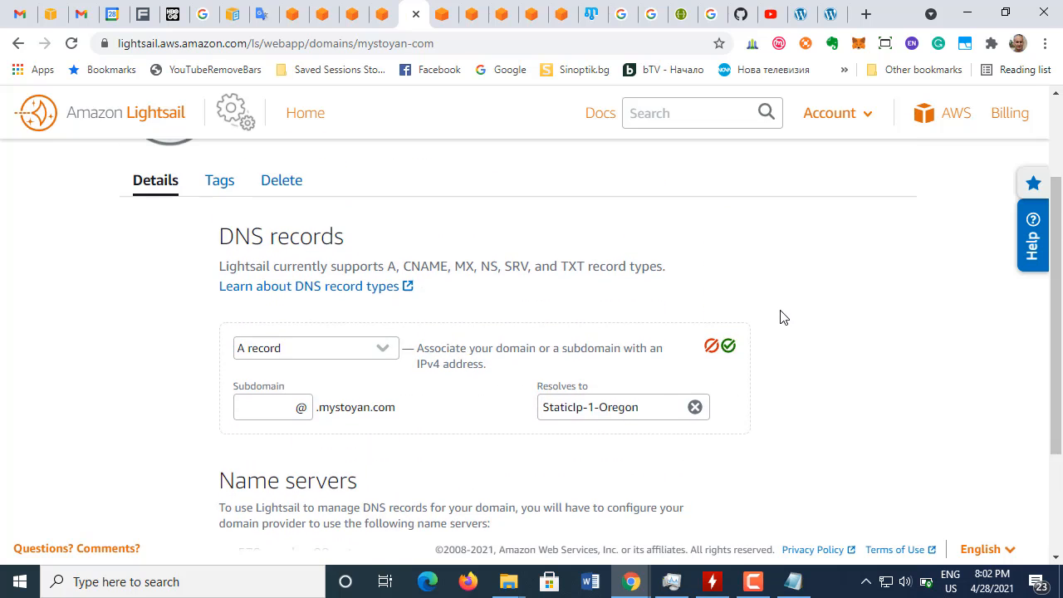
scroll(781, 315, "down", 2)
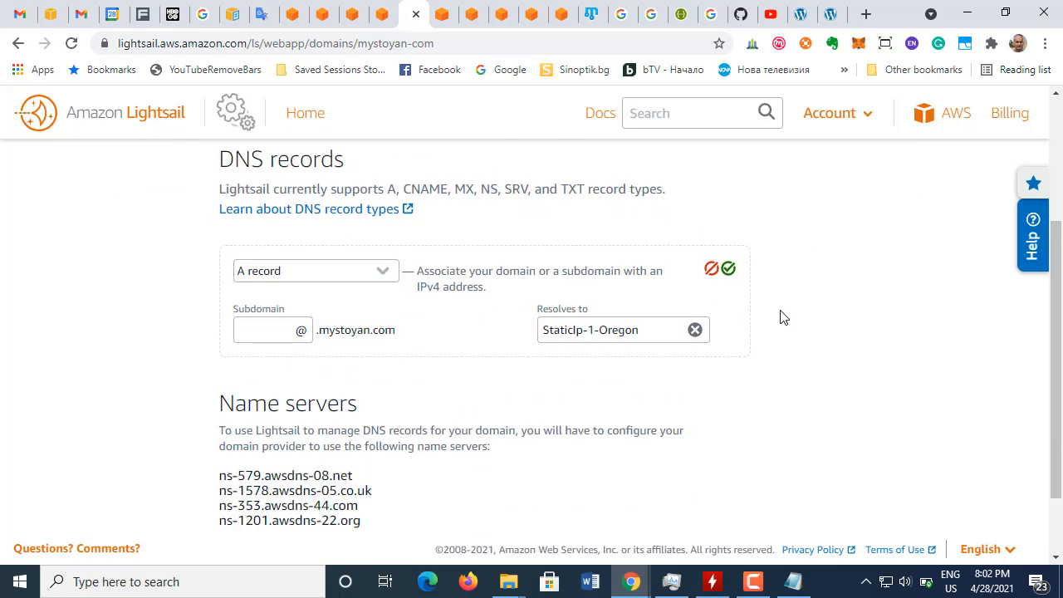
Step: Go back to the Route 53 hosted zone for mystoyan.com and examine the name servers in its NS record
left_click(556, 23)
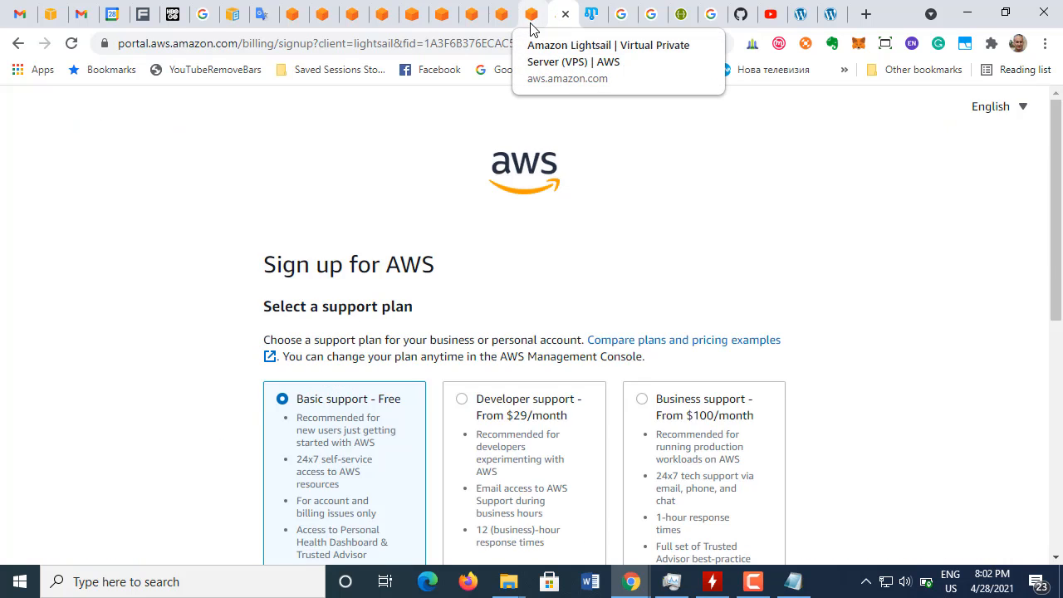
left_click(533, 31)
left_click(495, 31)
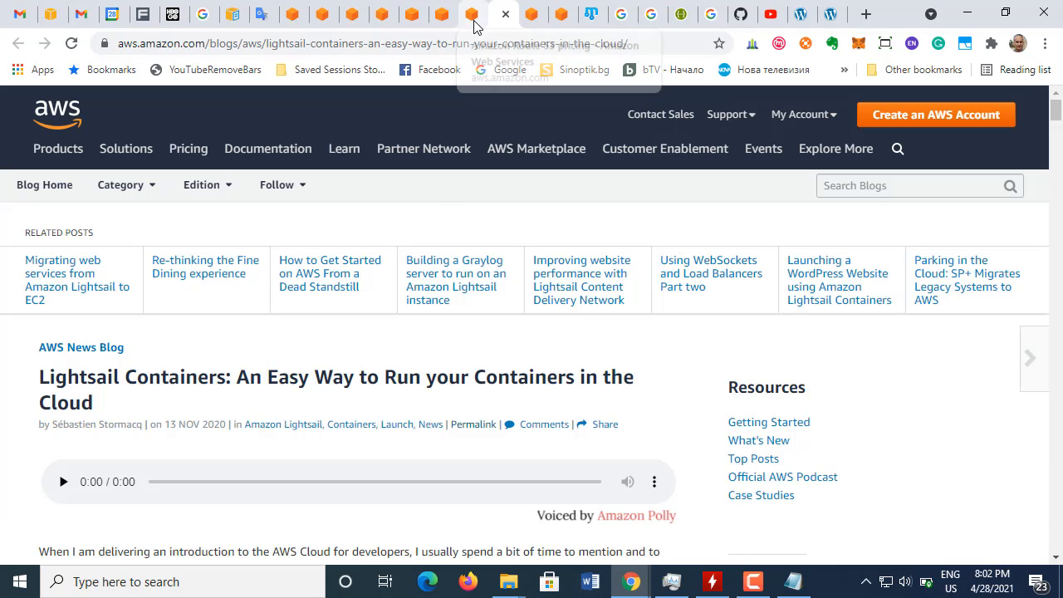
left_click(470, 27)
left_click(434, 27)
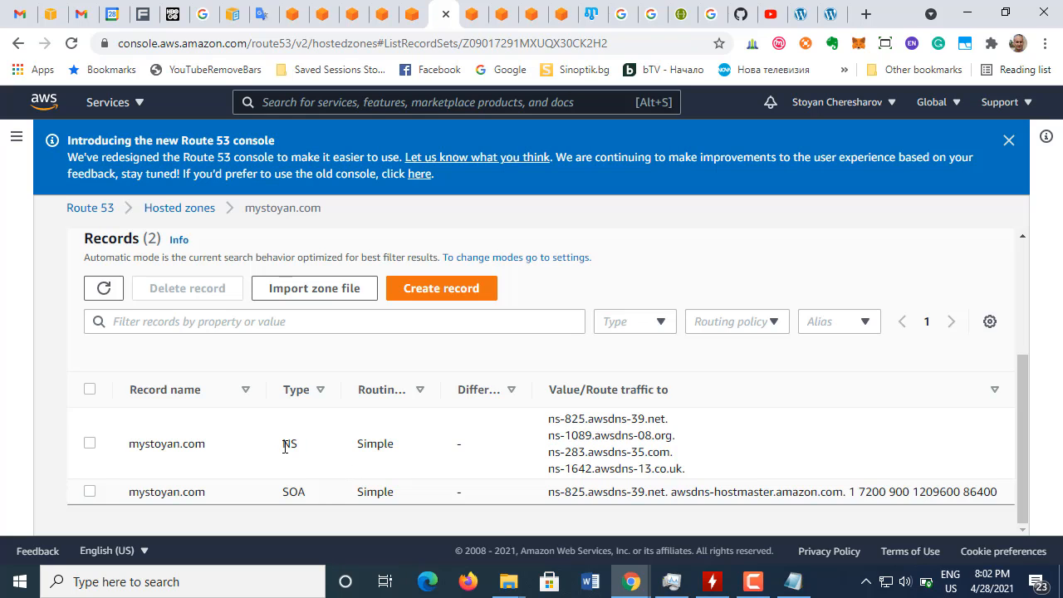
double_click(287, 445)
left_click_drag(555, 420, 705, 477)
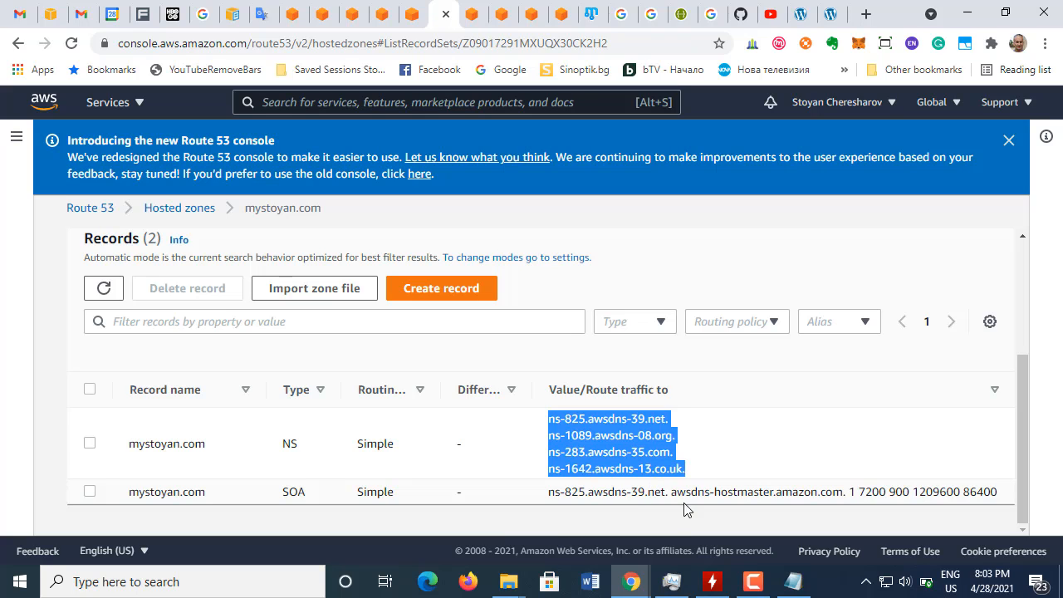
left_click(850, 494)
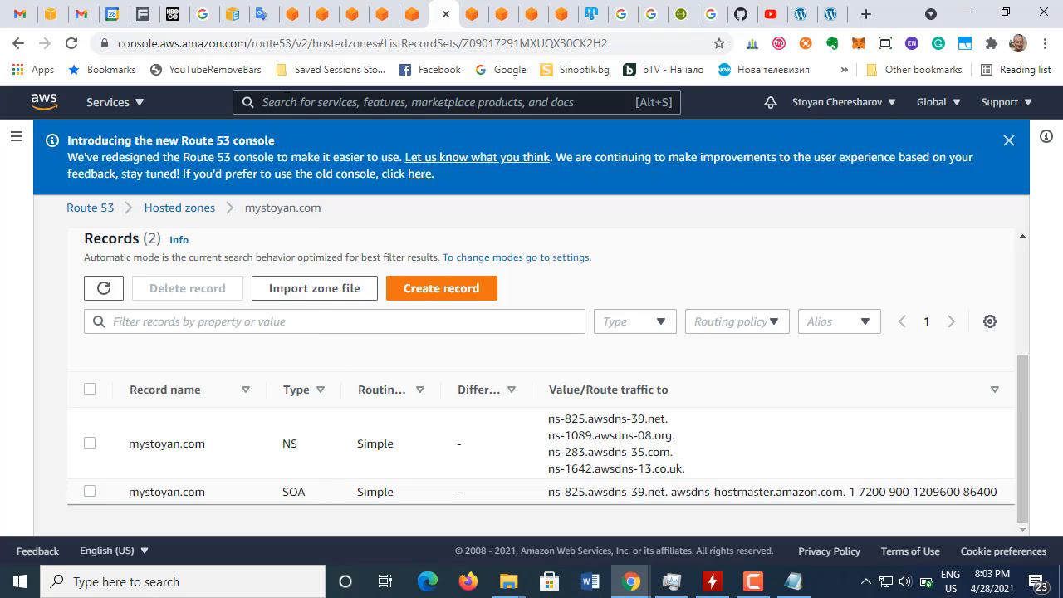
Step: Review the pending A record and the name server instructions in the Lightsail DNS zone for mystoyan.com
left_click(408, 16)
scroll(434, 421, "up", 5)
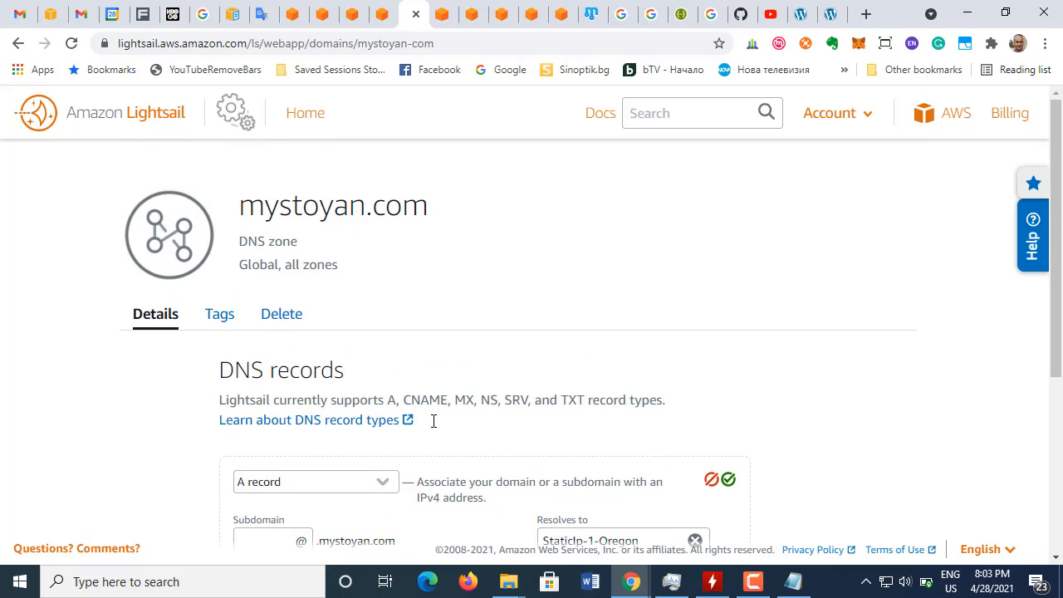
scroll(433, 422, "down", 1)
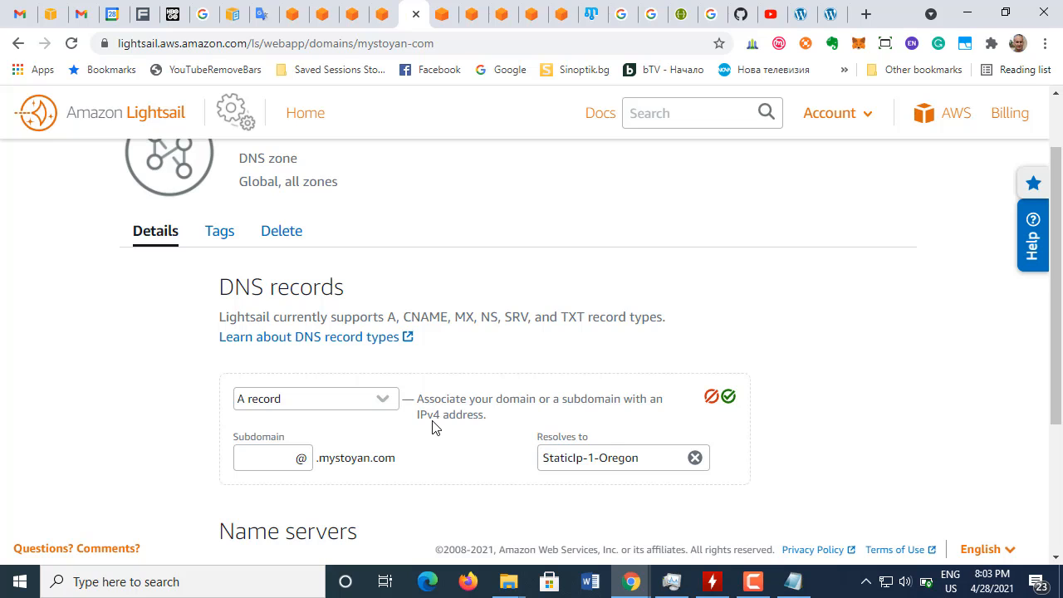
scroll(432, 423, "down", 1)
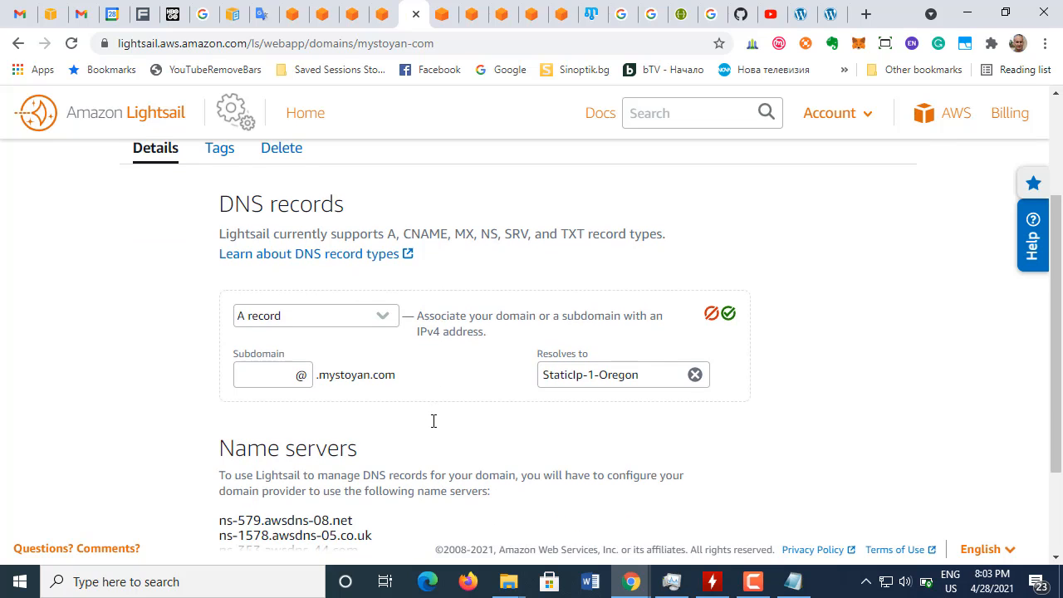
scroll(434, 422, "up", 2)
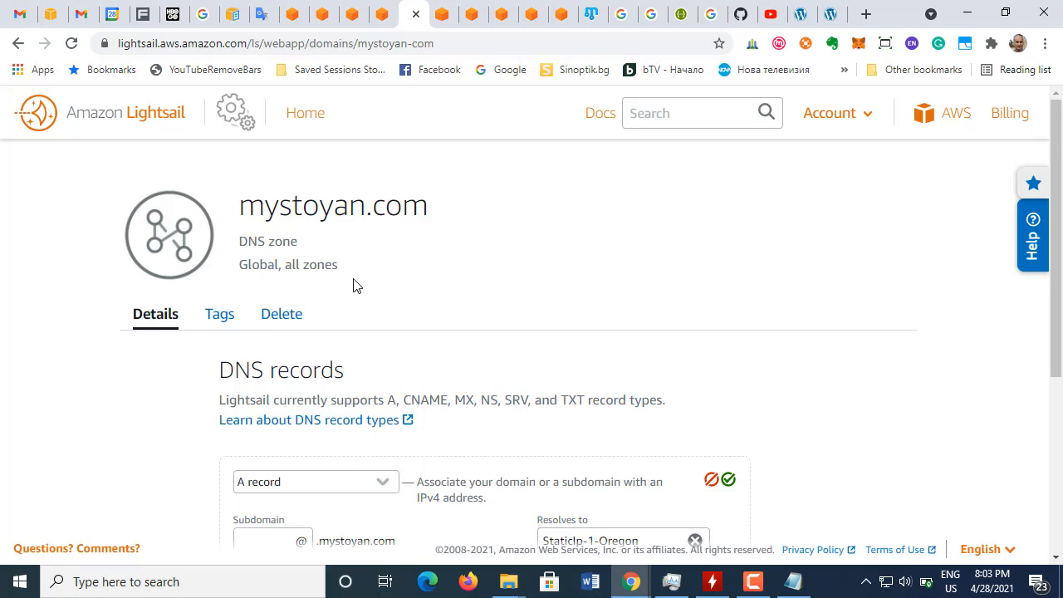
scroll(357, 289, "down", 4)
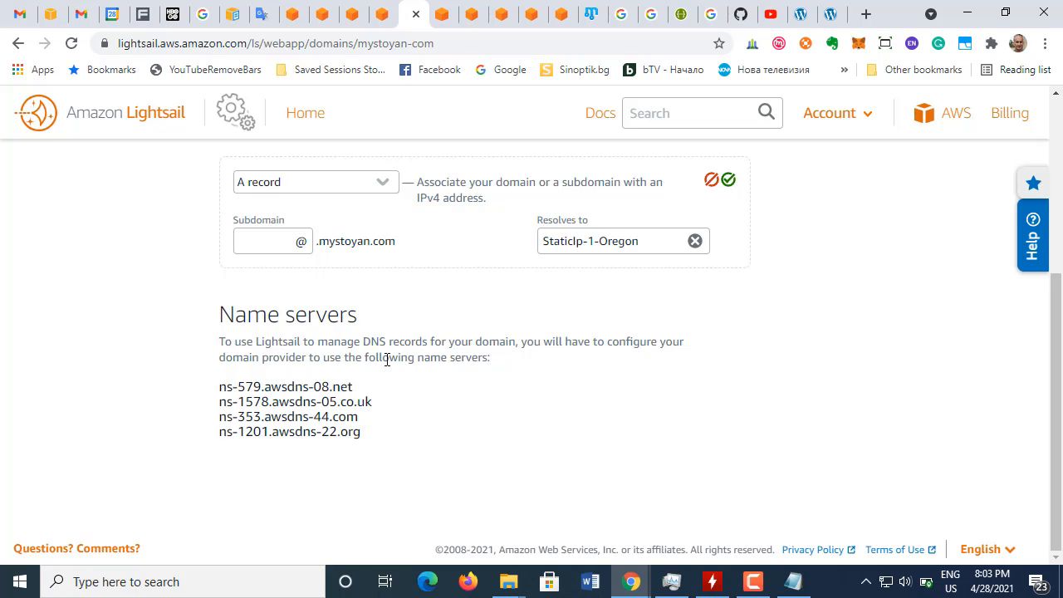
scroll(441, 409, "up", 3)
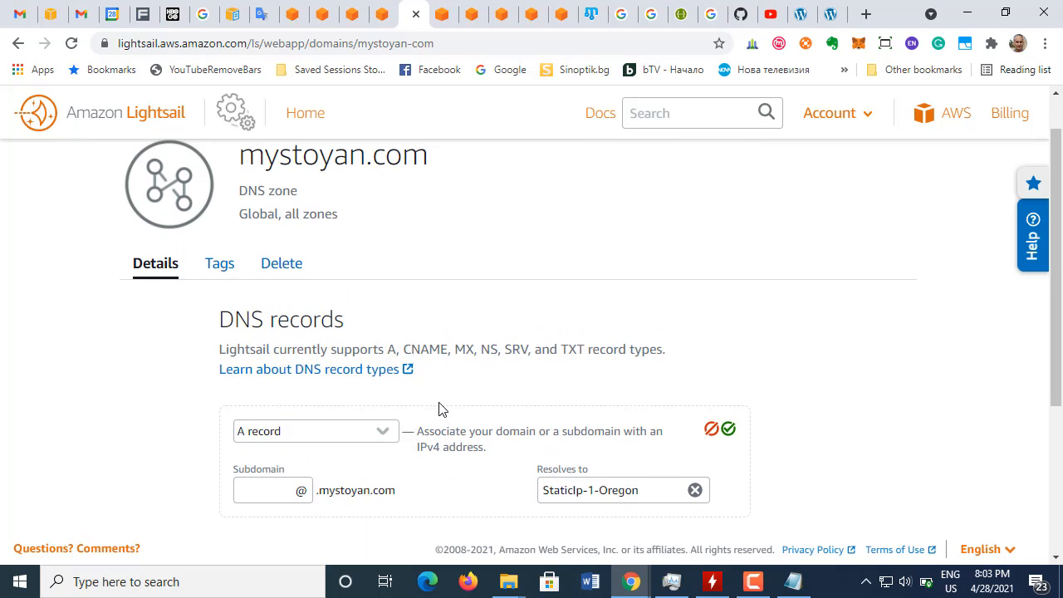
scroll(440, 410, "down", 3)
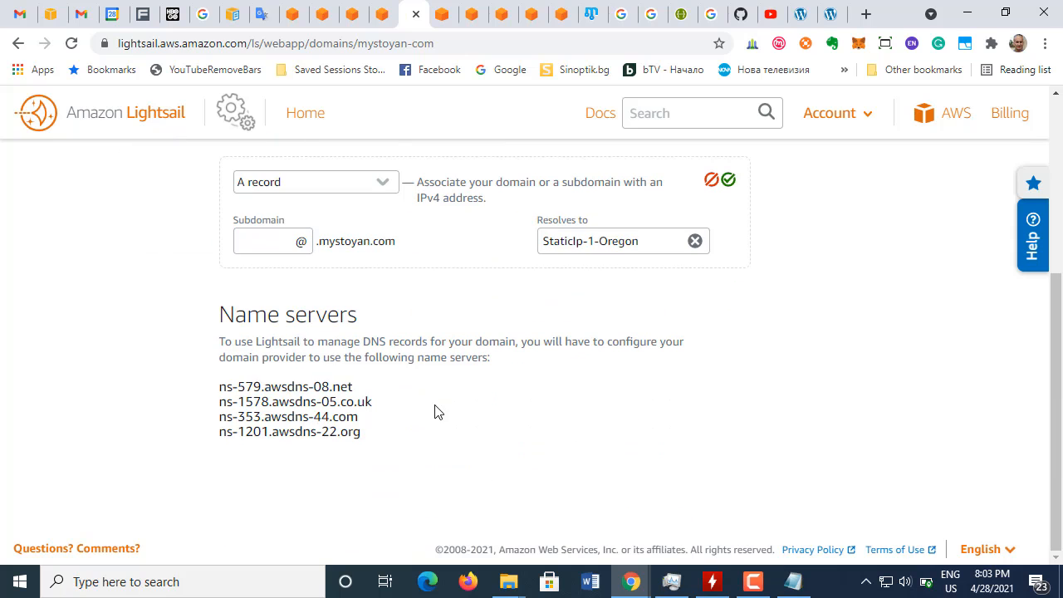
scroll(438, 411, "up", 3)
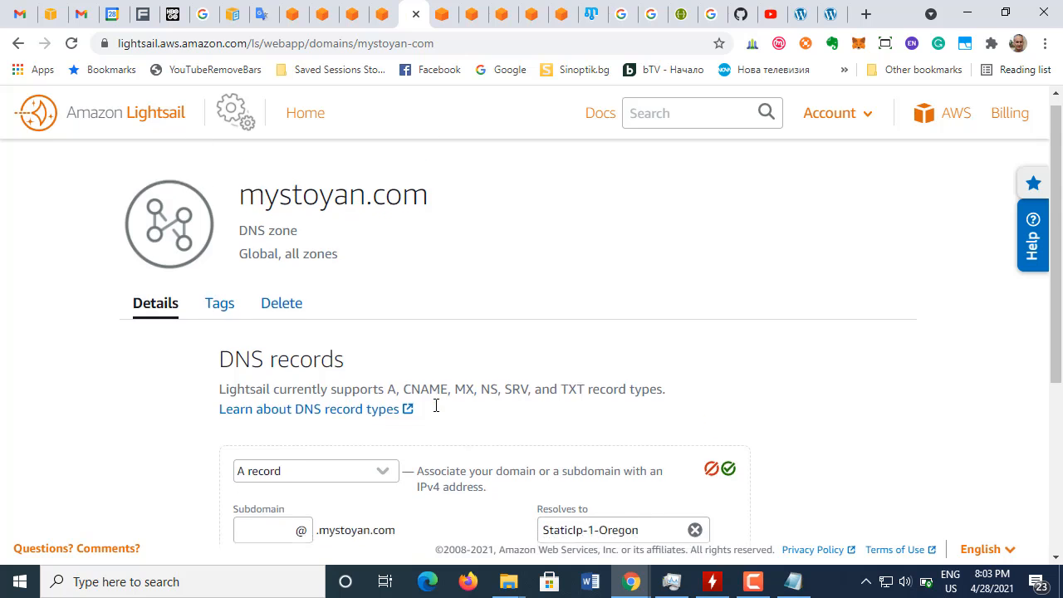
scroll(436, 404, "down", 3)
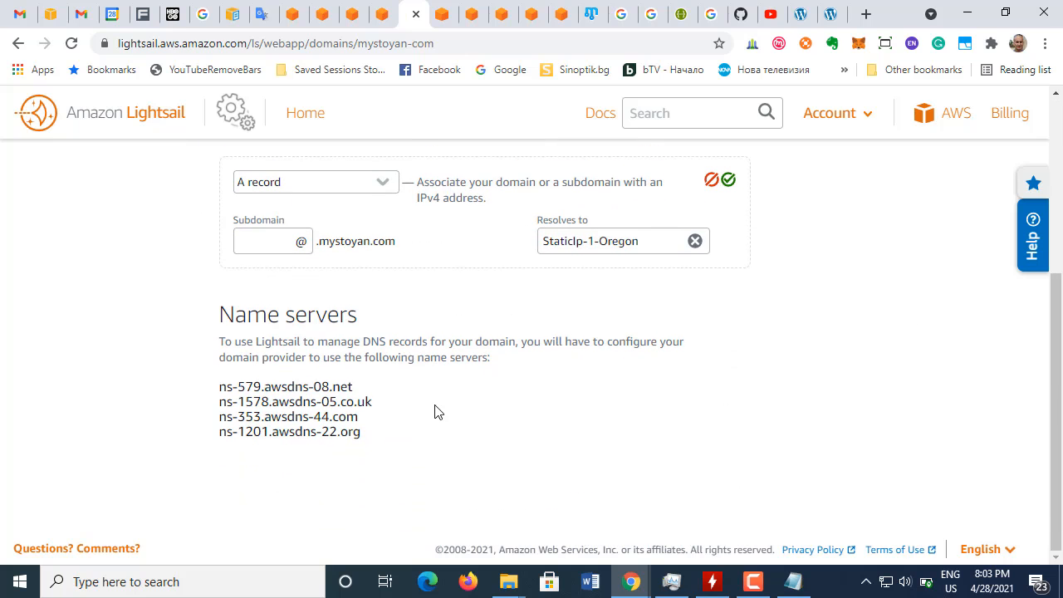
scroll(438, 411, "up", 3)
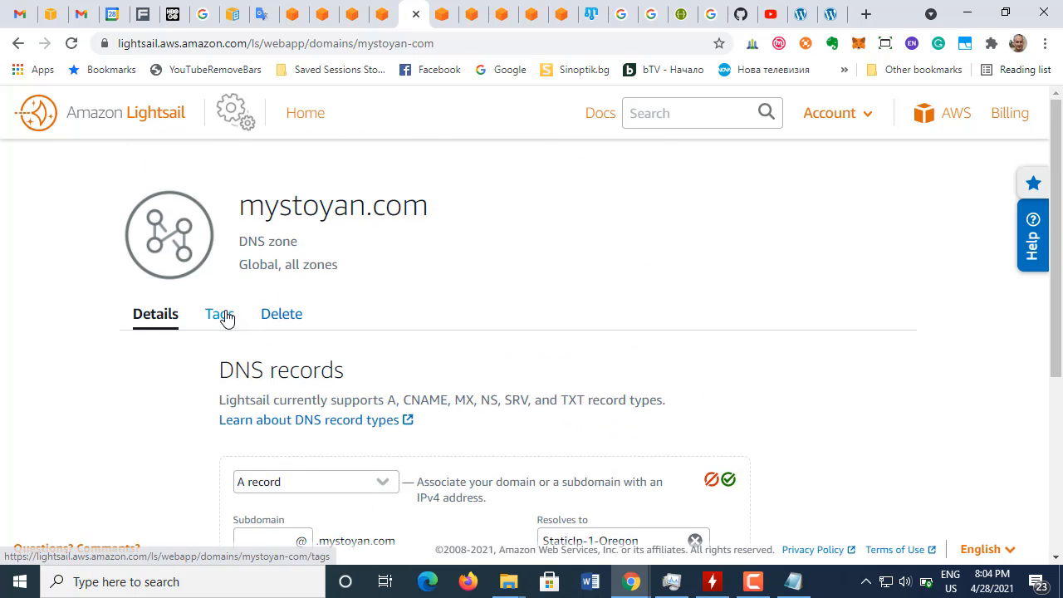
Step: View the tags and deletion options of the mystoyan.com DNS zone, and return to its details
left_click(222, 317)
left_click(277, 317)
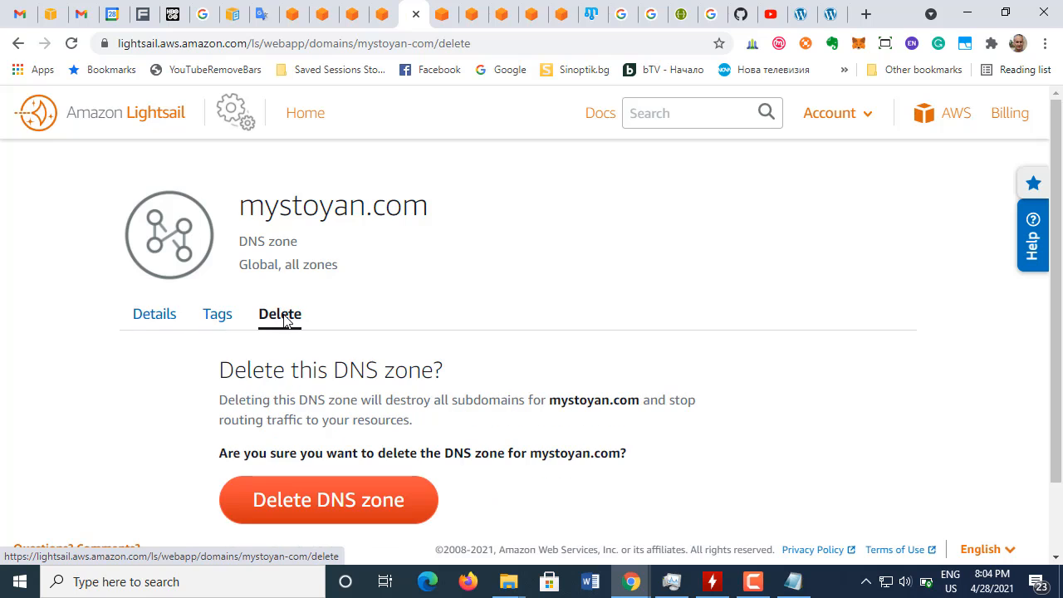
left_click(161, 317)
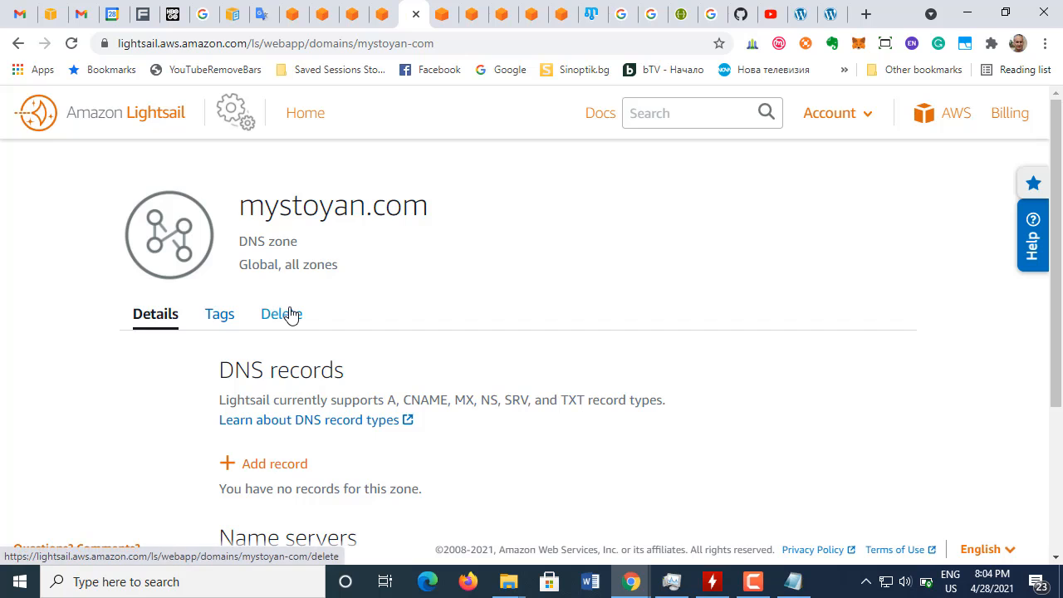
Step: Add and save an A record with subdomain @ for mystoyan.com that resolves to StaticIp-1-Oregon
scroll(441, 316, "down", 3)
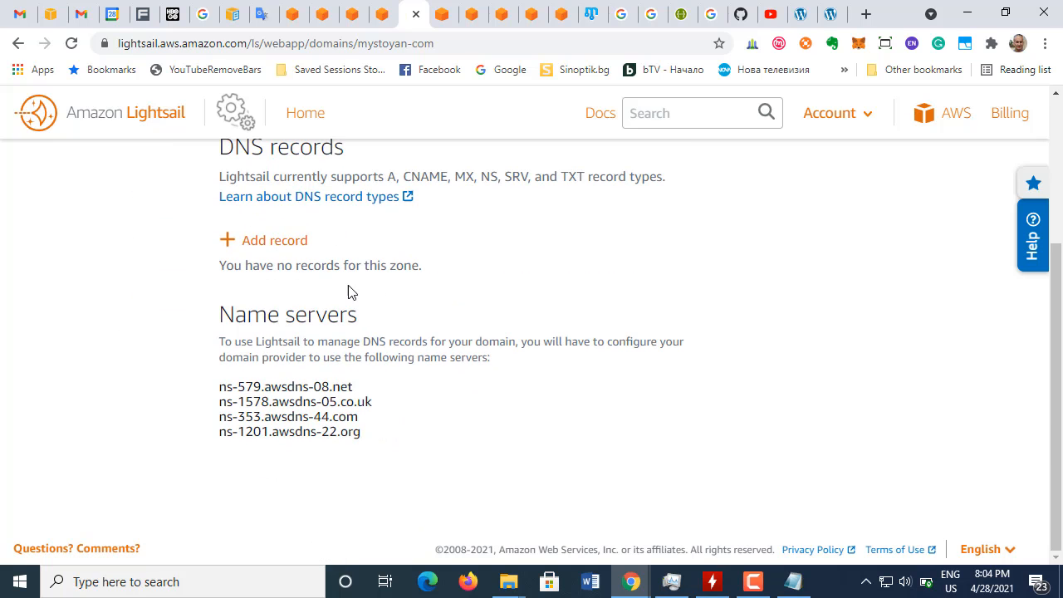
left_click(275, 242)
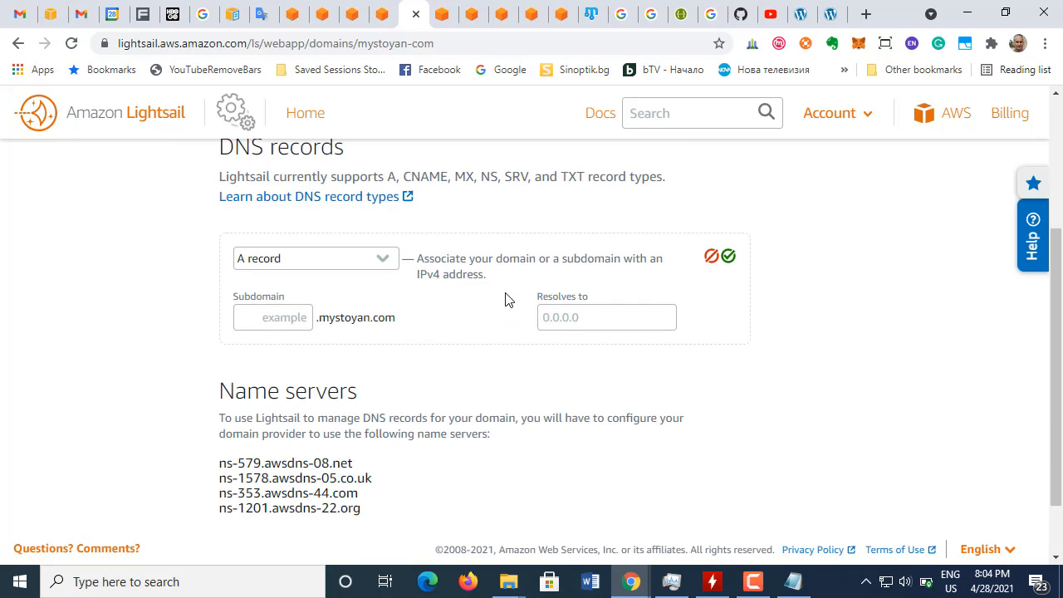
scroll(439, 308, "down", 1)
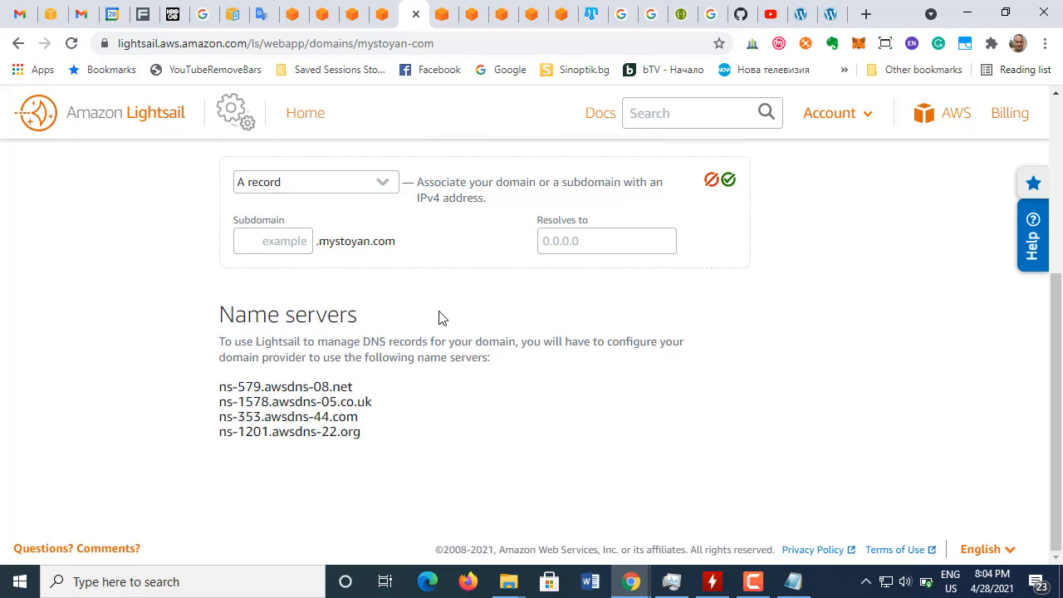
scroll(439, 318, "up", 1)
left_click(283, 327)
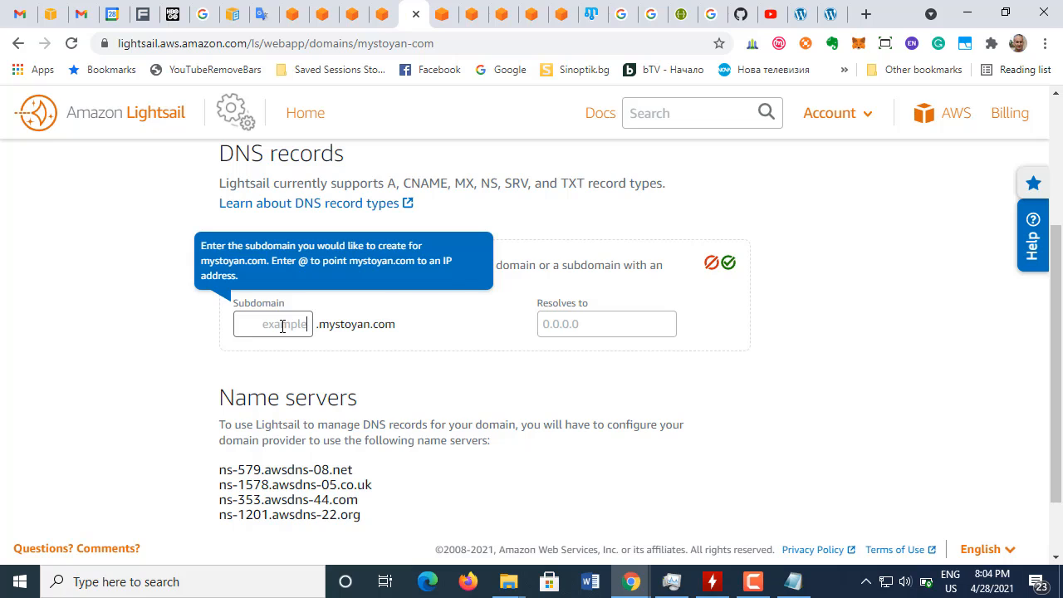
type("@")
left_click(572, 324)
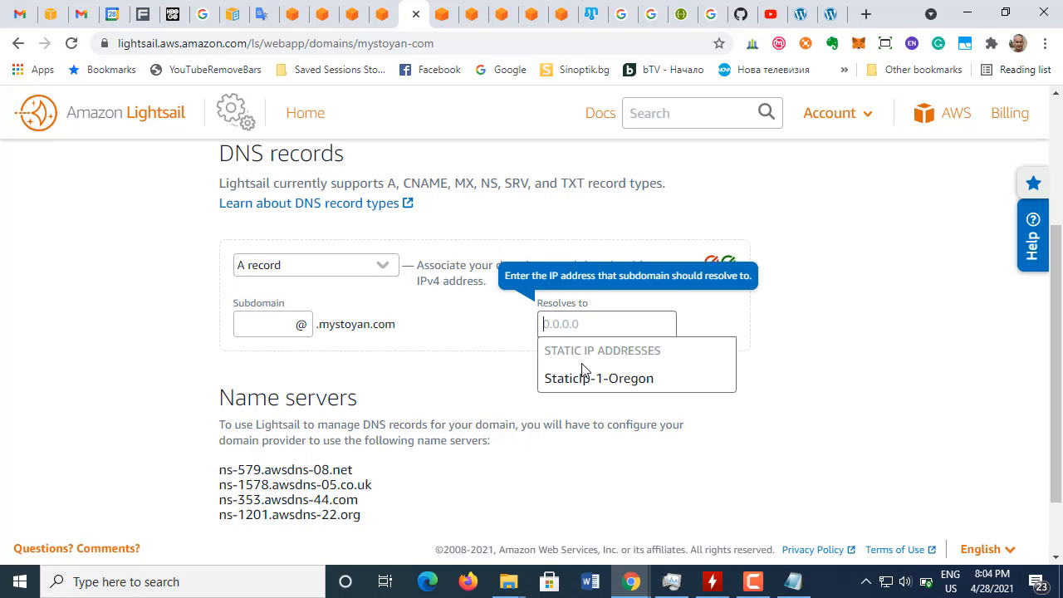
left_click(584, 379)
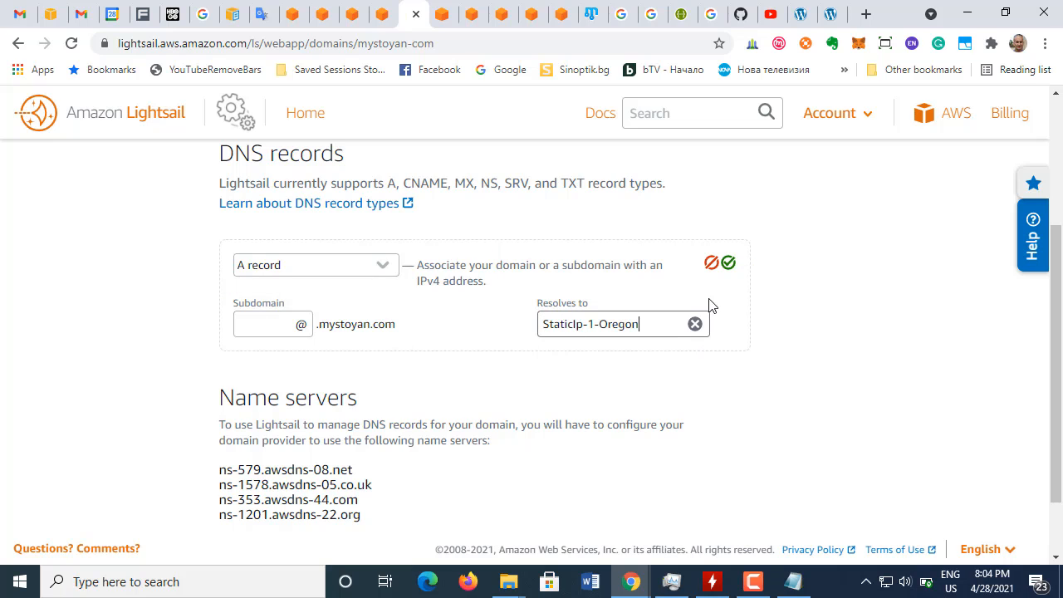
left_click(728, 265)
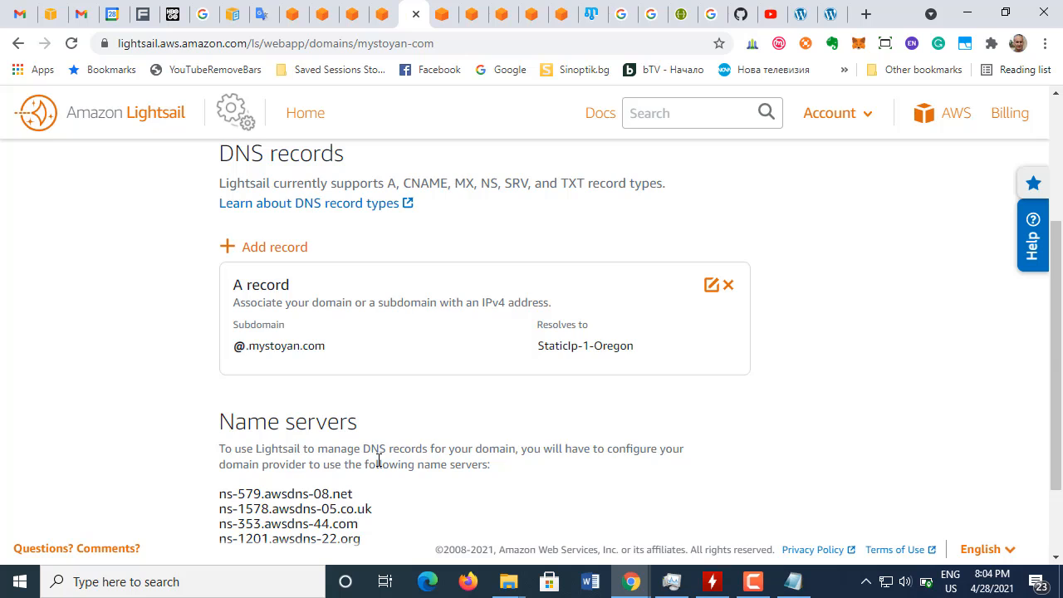
Step: Select the Lightsail zone's name servers section, and switch to Notepad to review the DNS notes kept there
scroll(378, 459, "up", 3)
scroll(375, 498, "down", 4)
scroll(378, 461, "up", 4)
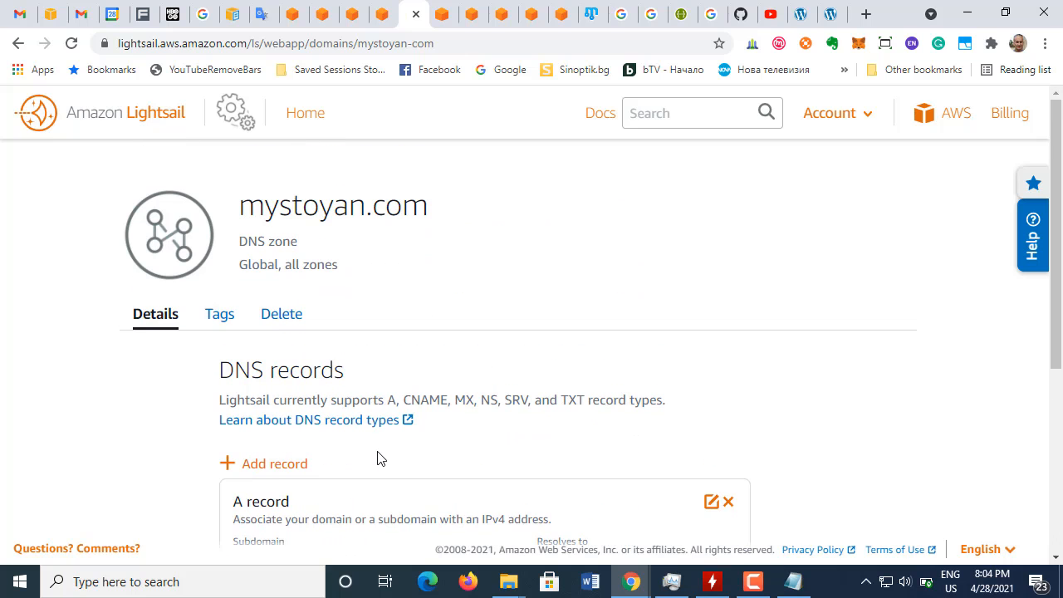
scroll(376, 459, "down", 4)
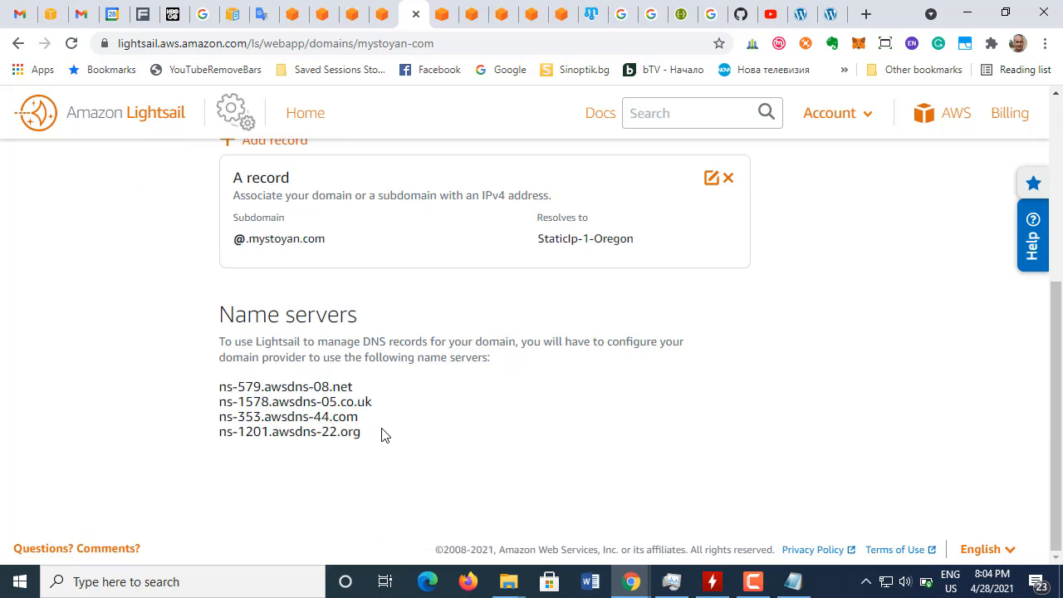
left_click_drag(380, 433, 217, 323)
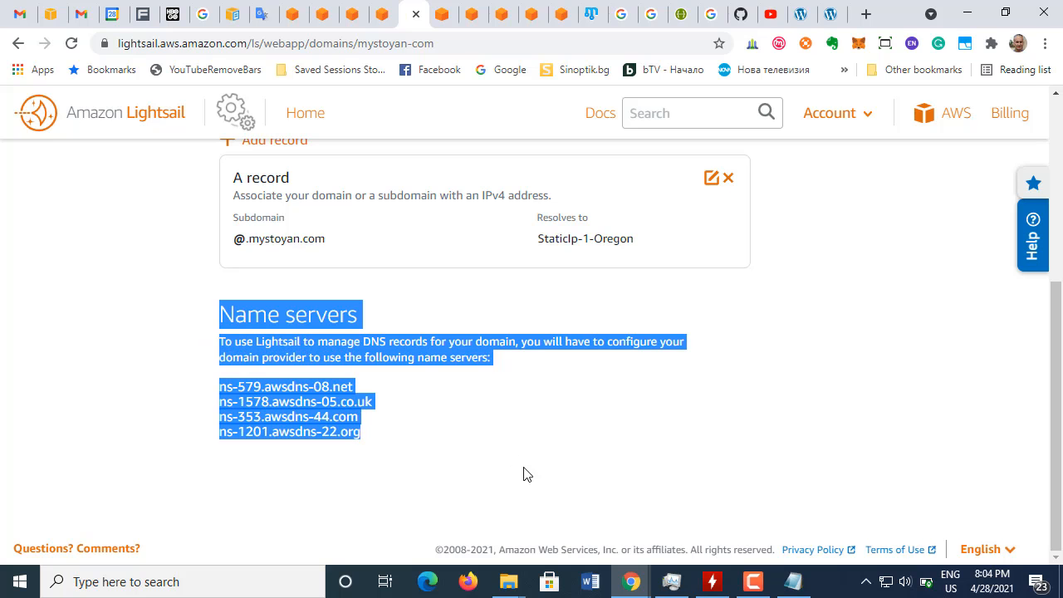
left_click(794, 582)
left_click(252, 486)
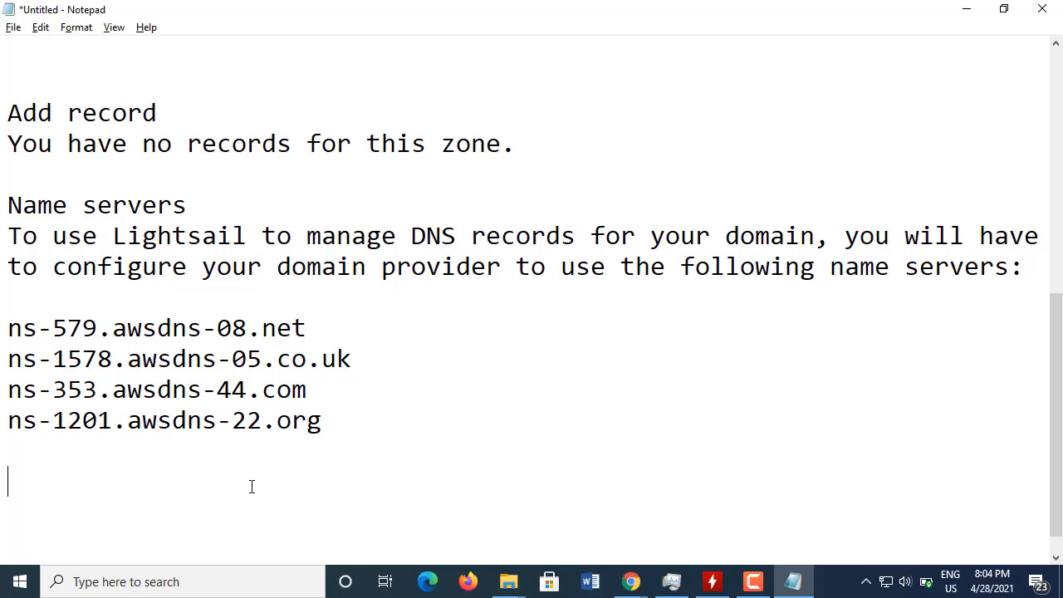
scroll(304, 443, "up", 6)
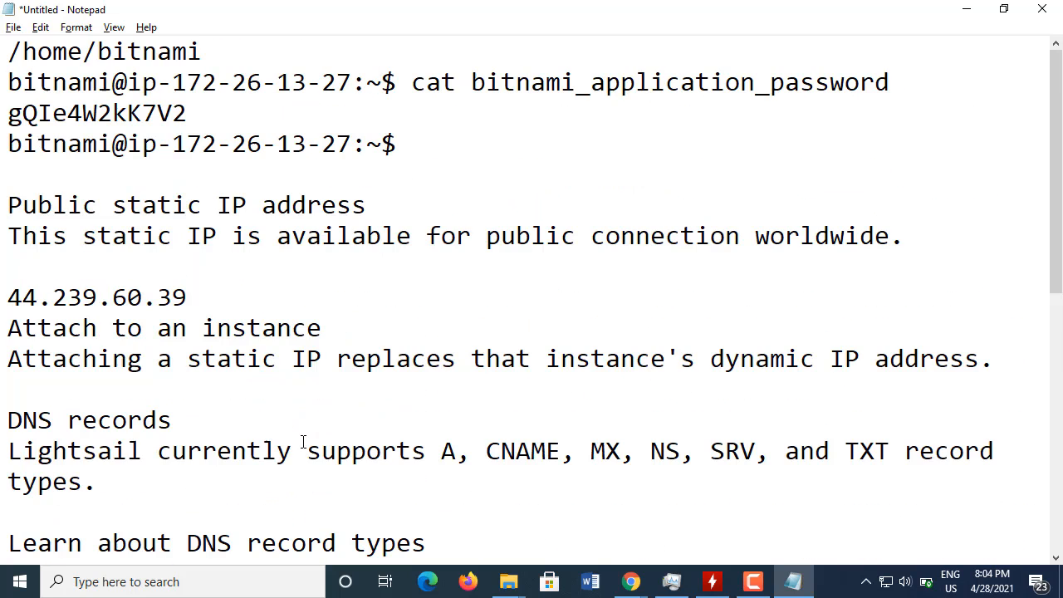
Step: Review the saved name server notes in Notepad, and switch back to Chrome to check the mystoyan.com DNS zone
scroll(303, 443, "down", 6)
mouse_move(631, 582)
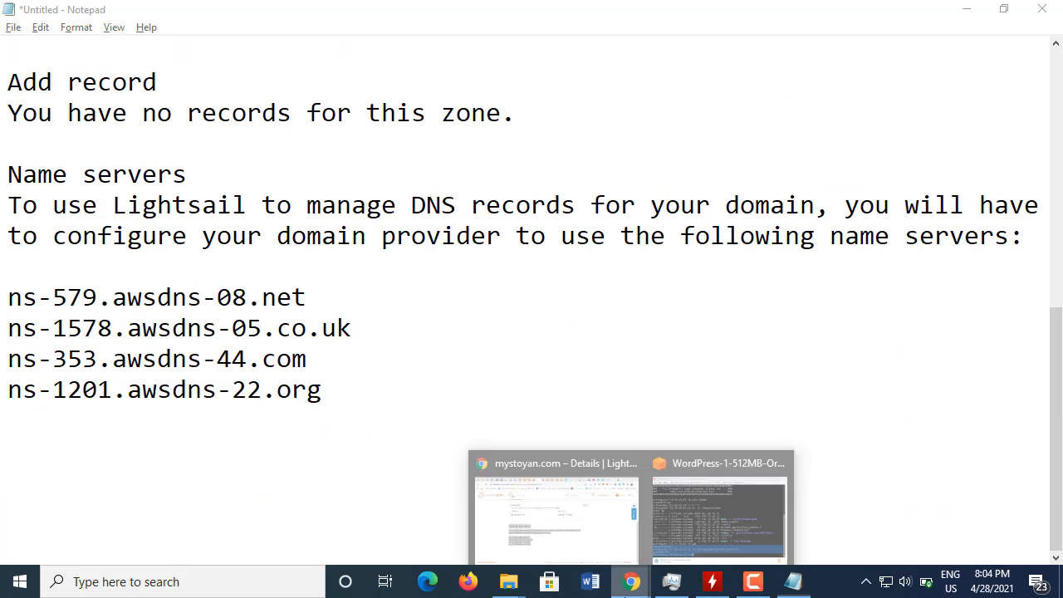
left_click(541, 509)
left_click(407, 321)
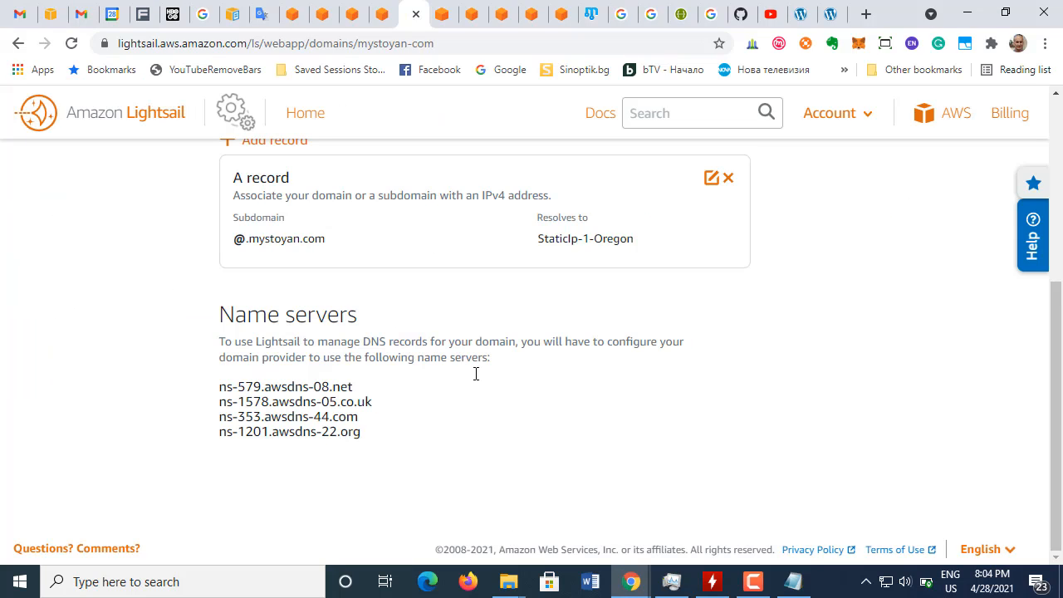
scroll(519, 471, "up", 4)
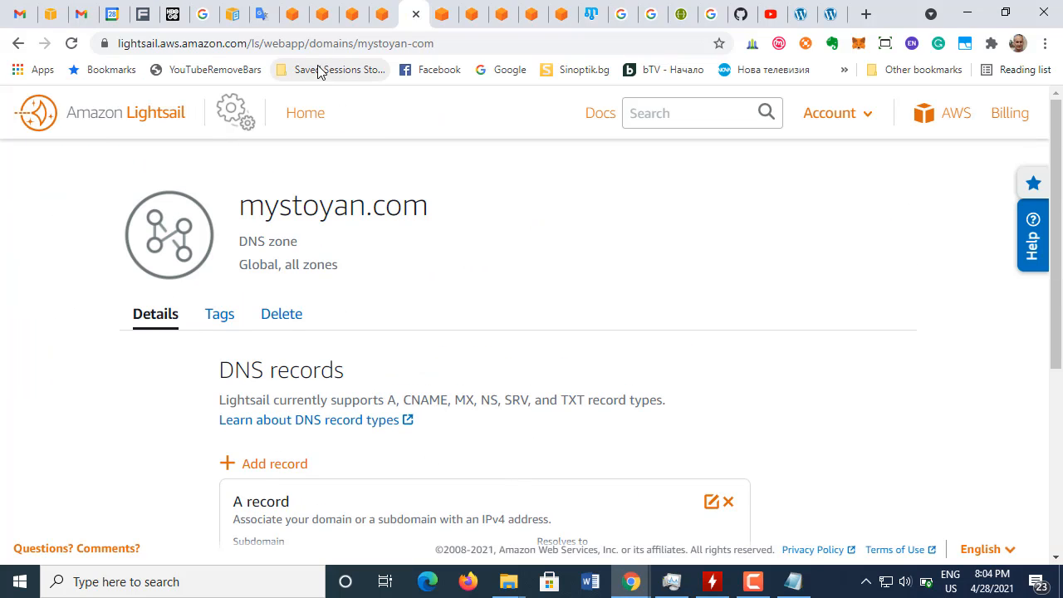
Step: Review the end of the AWS WordPress tutorial, covering the A record instructions, DNS propagation note and Next Steps section
left_click(380, 15)
scroll(398, 370, "down", 1)
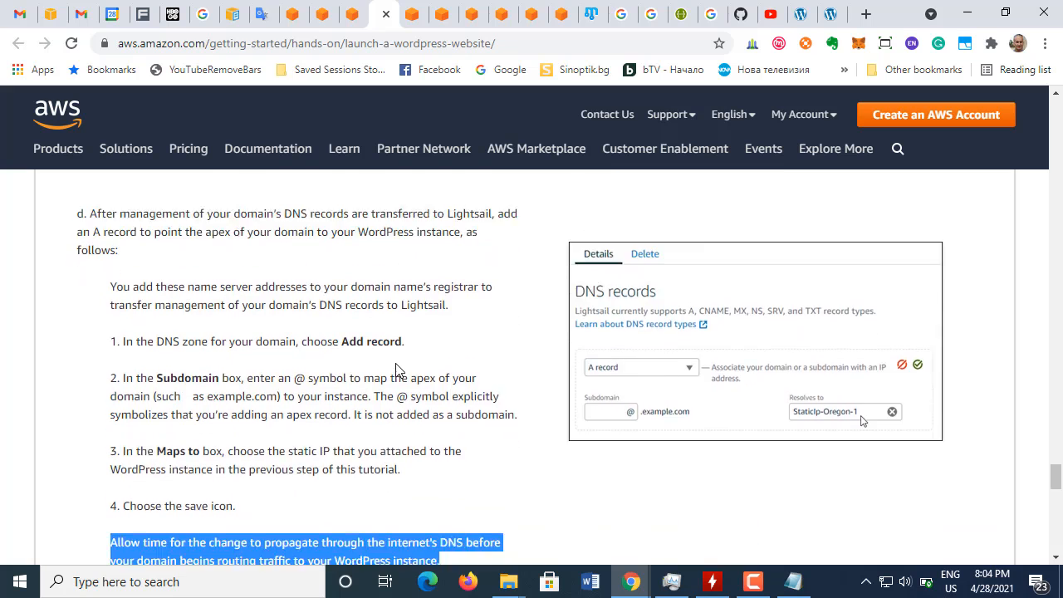
scroll(397, 374, "down", 5)
scroll(397, 381, "up", 4)
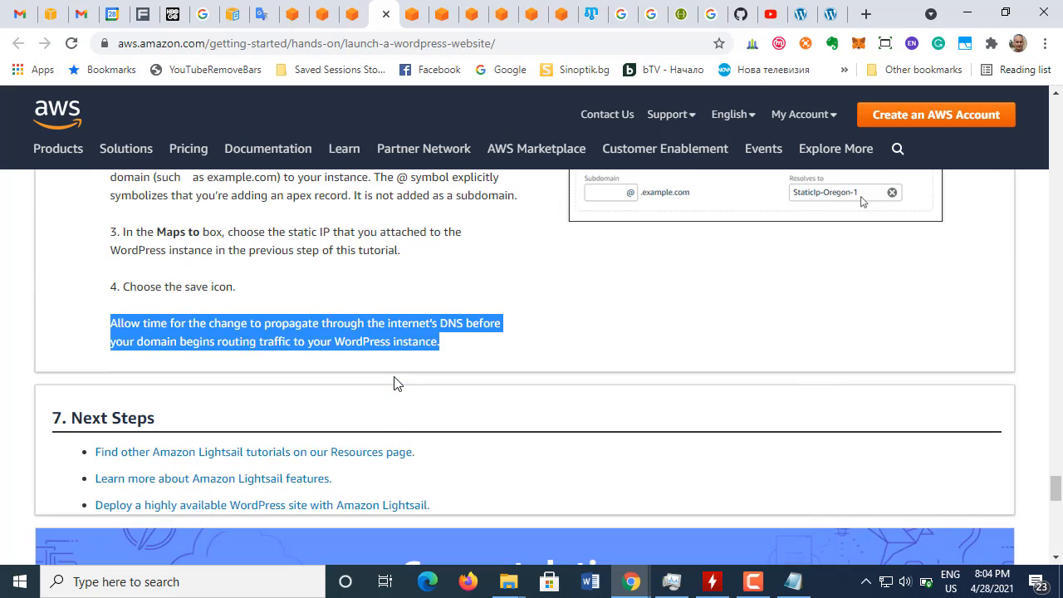
left_click(304, 241)
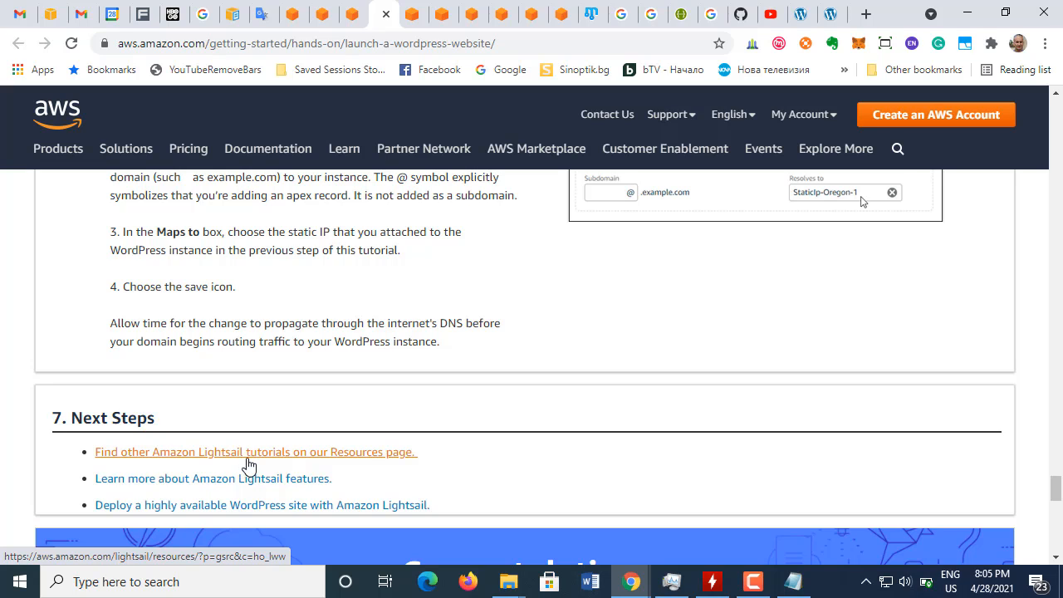
Step: View the WordPress site at 44.239.60.39 and its admin dashboard, and return to the site's front page
left_click(801, 14)
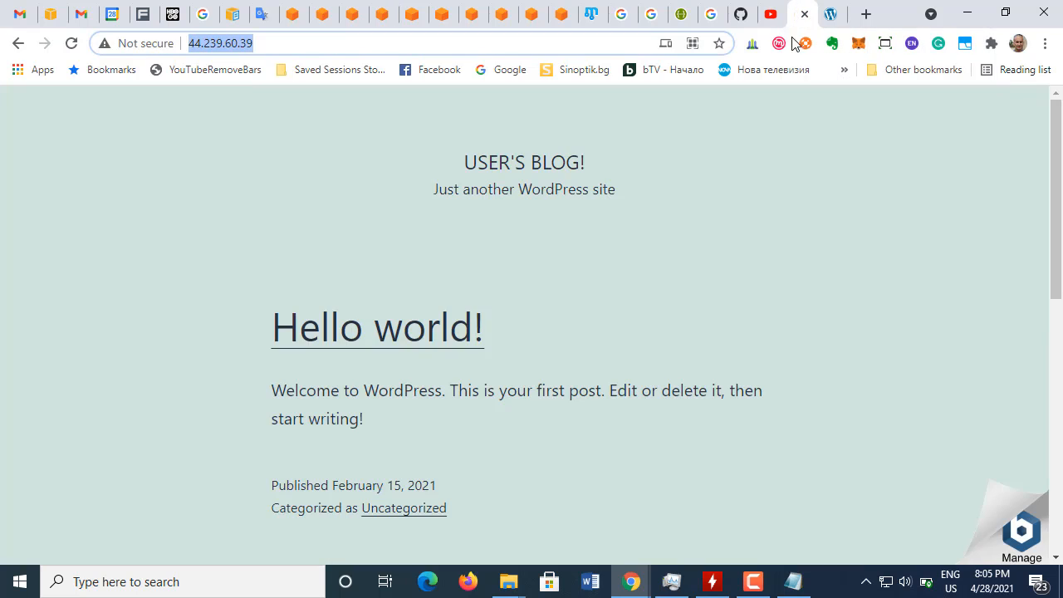
left_click(833, 15)
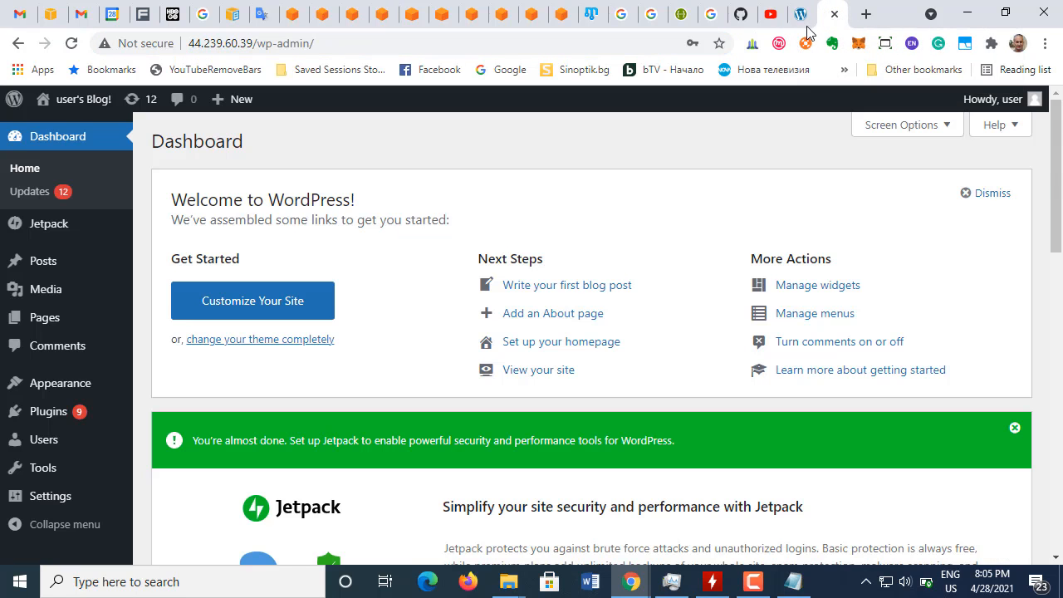
left_click(801, 16)
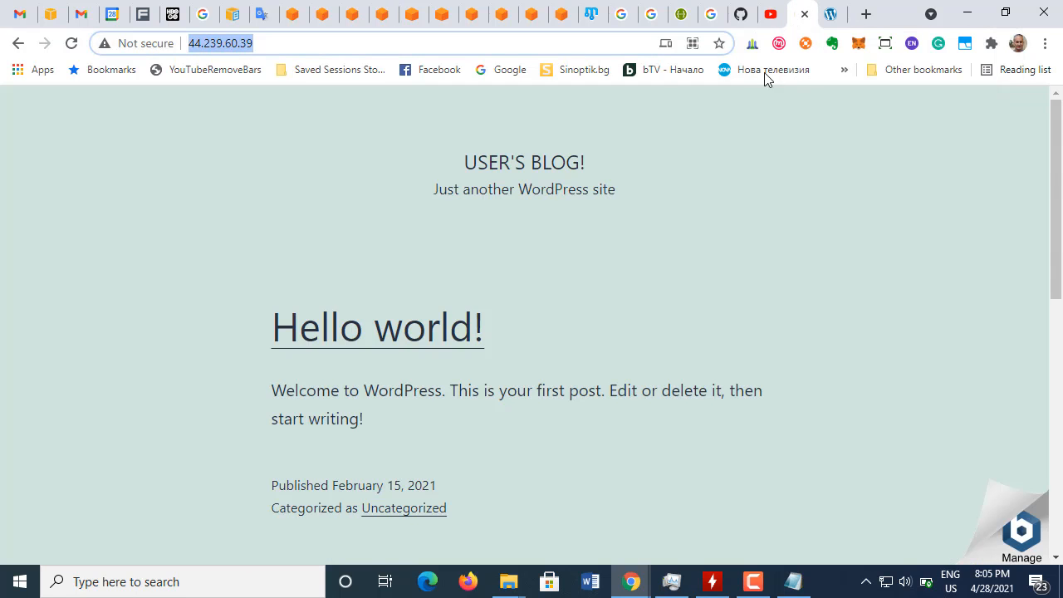
Step: Check the saved A record and name servers in the Lightsail DNS zone for mystoyan.com
left_click(411, 17)
scroll(417, 324, "down", 4)
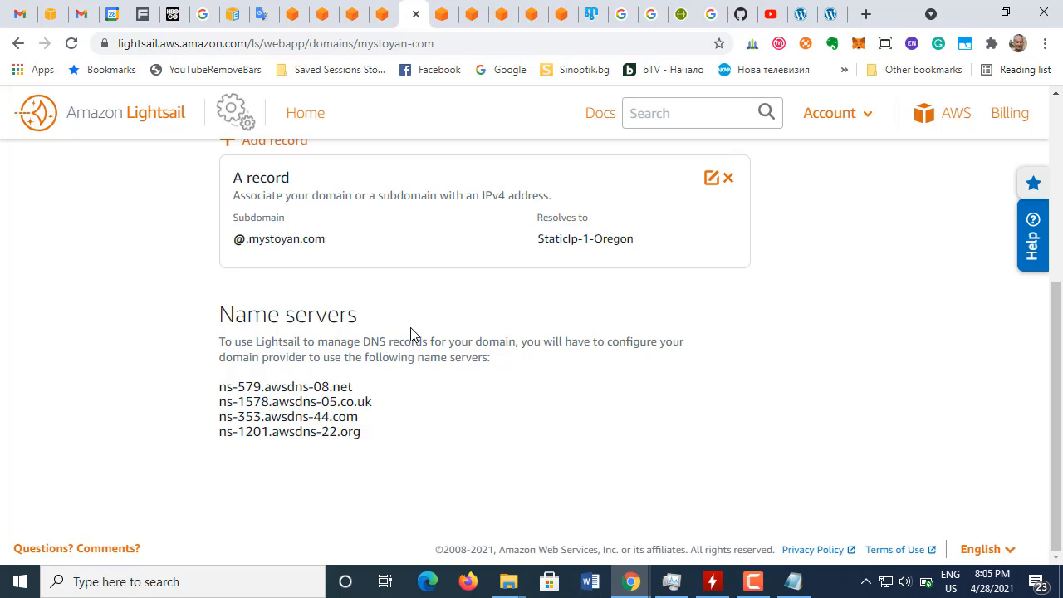
scroll(410, 334, "up", 4)
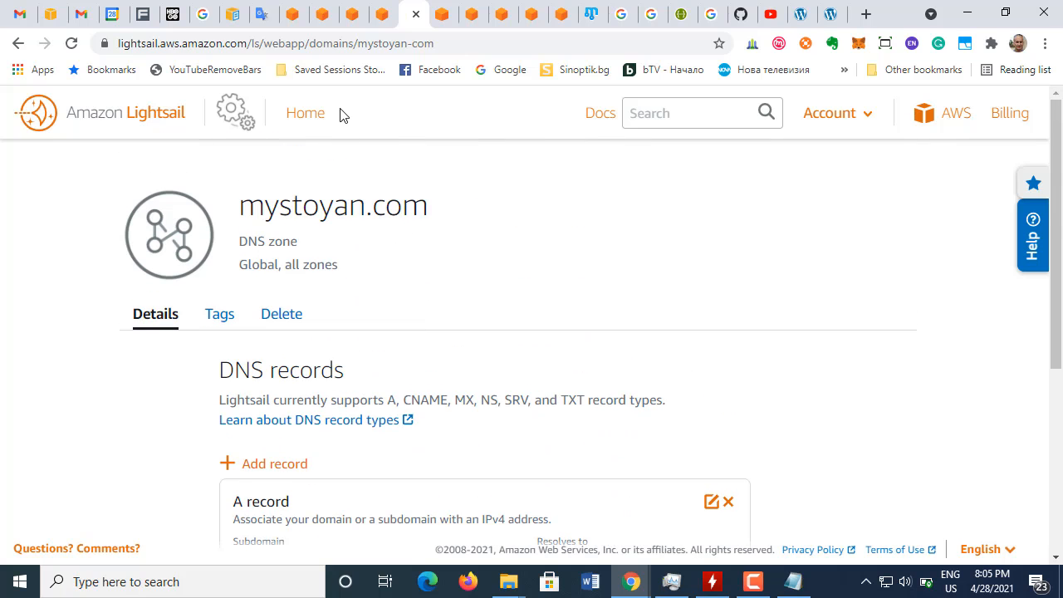
left_click(753, 581)
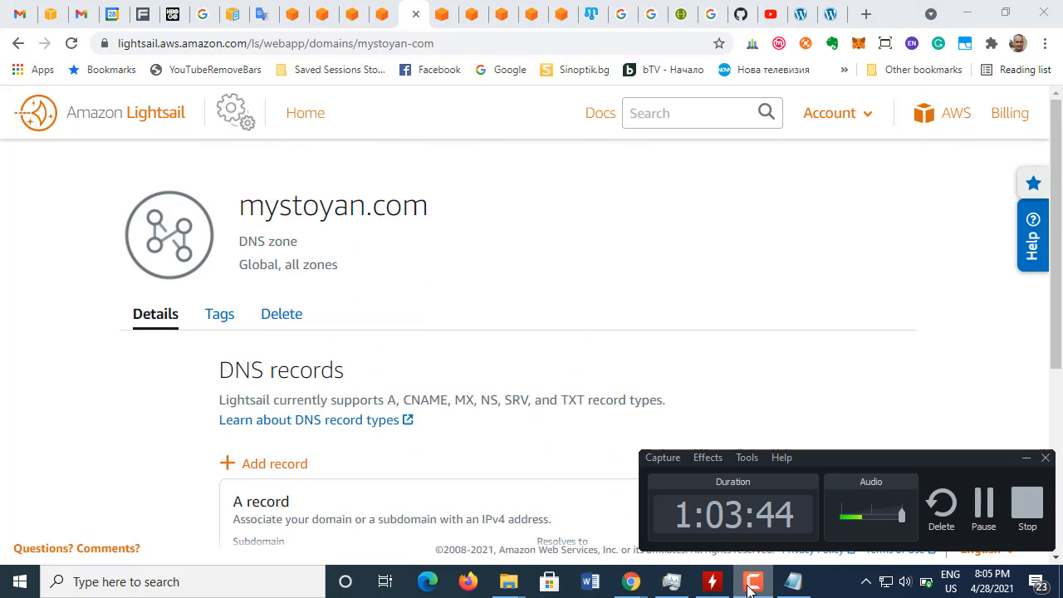